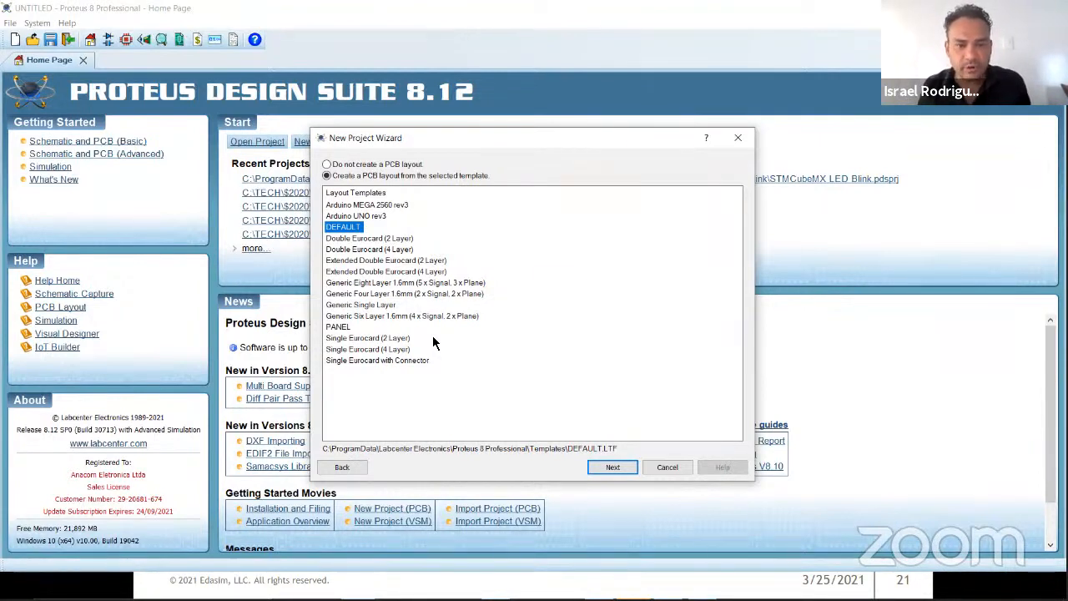
Step: Base the PCB layout on the DEFAULT template and continue to the layer stackup
{"action": "left_click", "coordinate": [376, 216]}
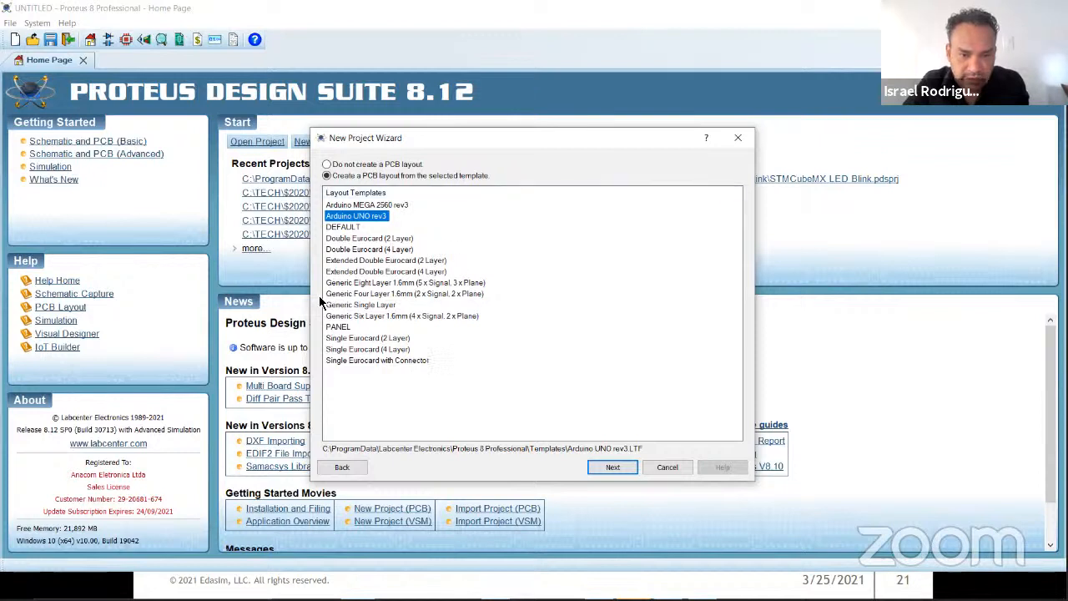
{"action": "left_click", "coordinate": [341, 229]}
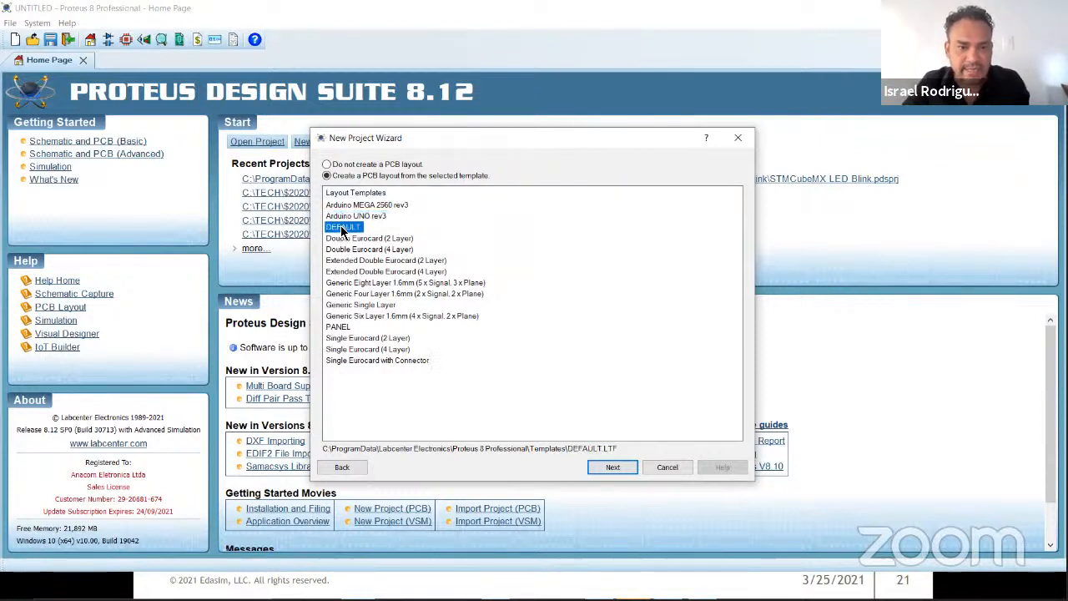
{"action": "left_click", "coordinate": [603, 468]}
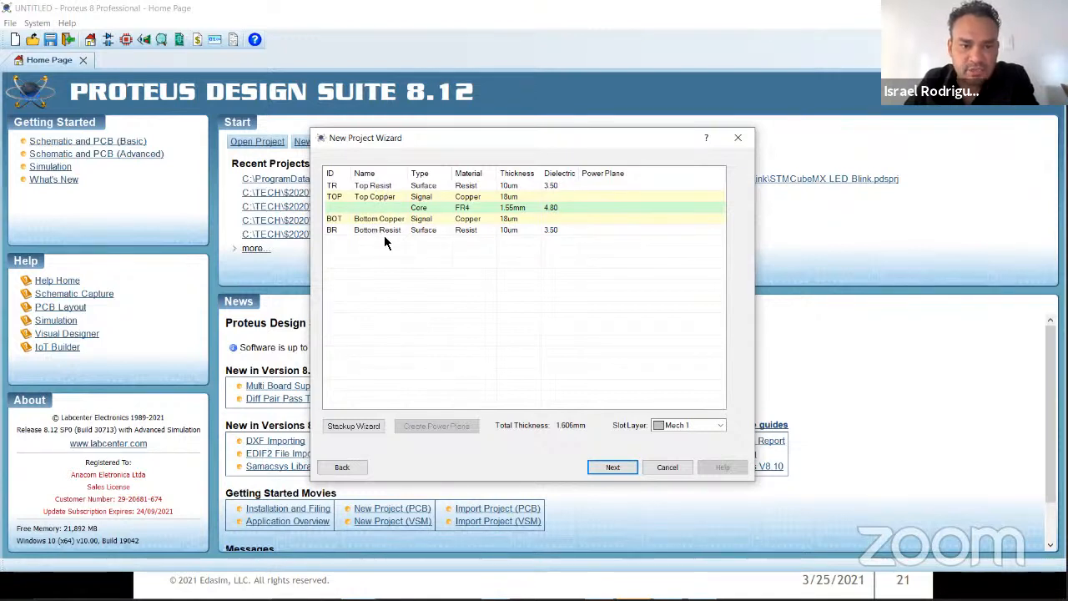
Step: Generate a board stackup with 8 copper layers, keeping the other stackup values at their defaults
{"action": "left_click", "coordinate": [354, 426]}
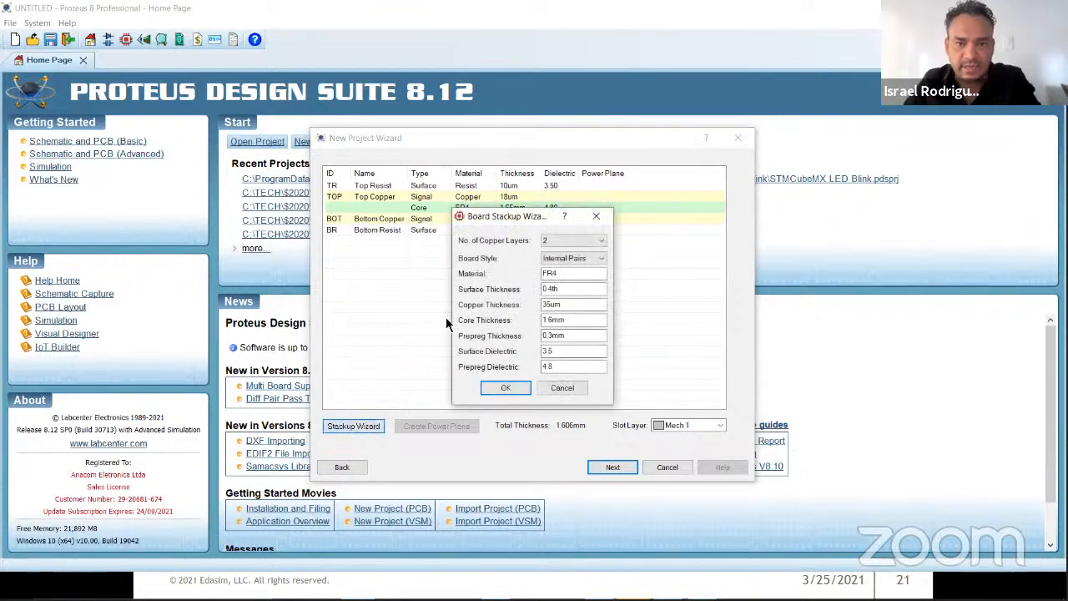
{"action": "left_click", "coordinate": [561, 241]}
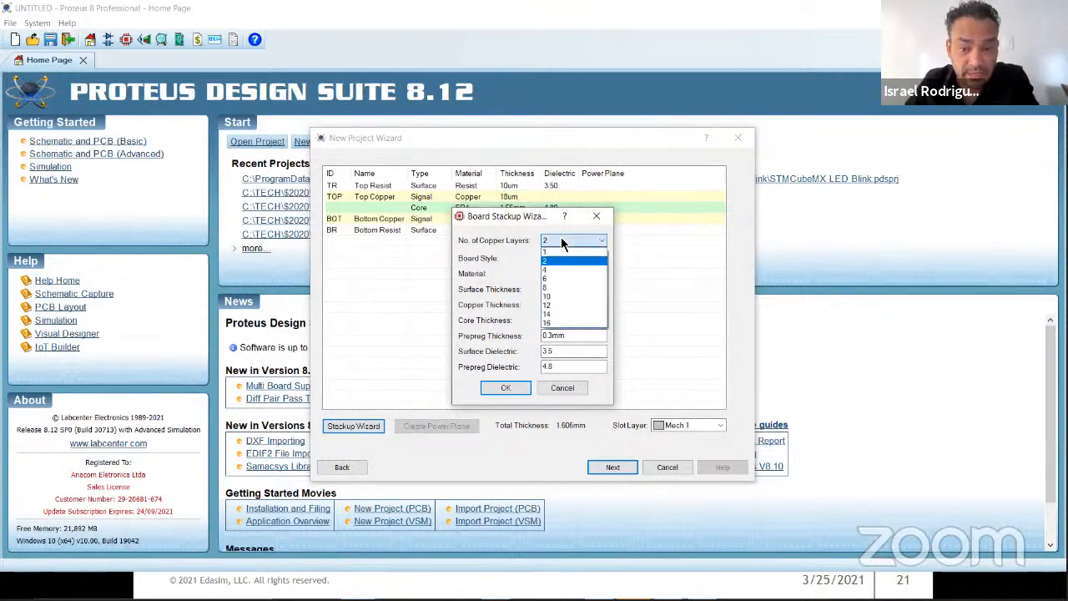
{"action": "left_click", "coordinate": [567, 289]}
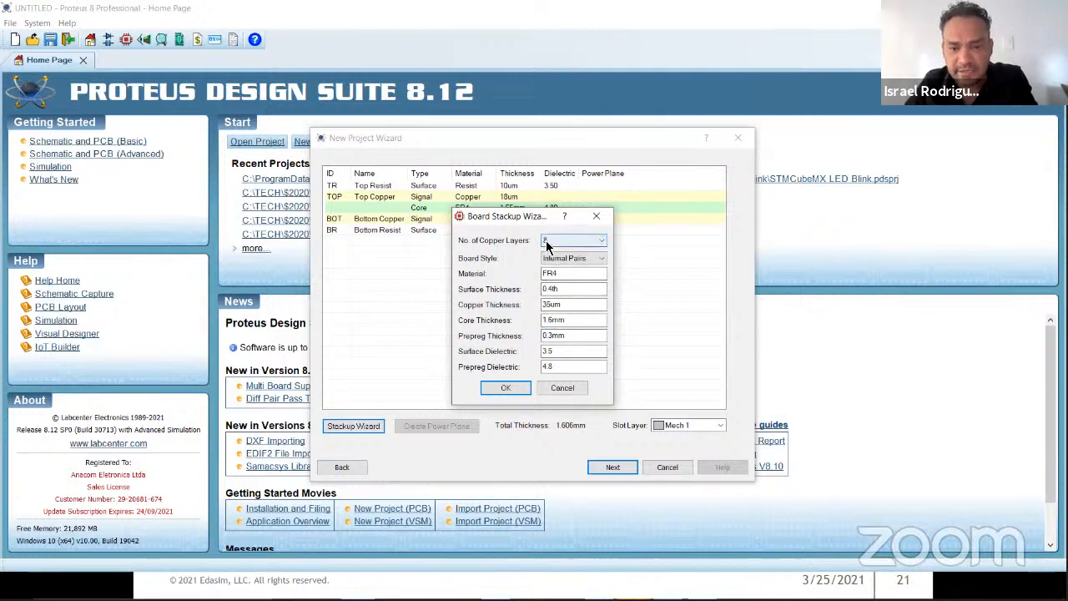
{"action": "left_click", "coordinate": [511, 388]}
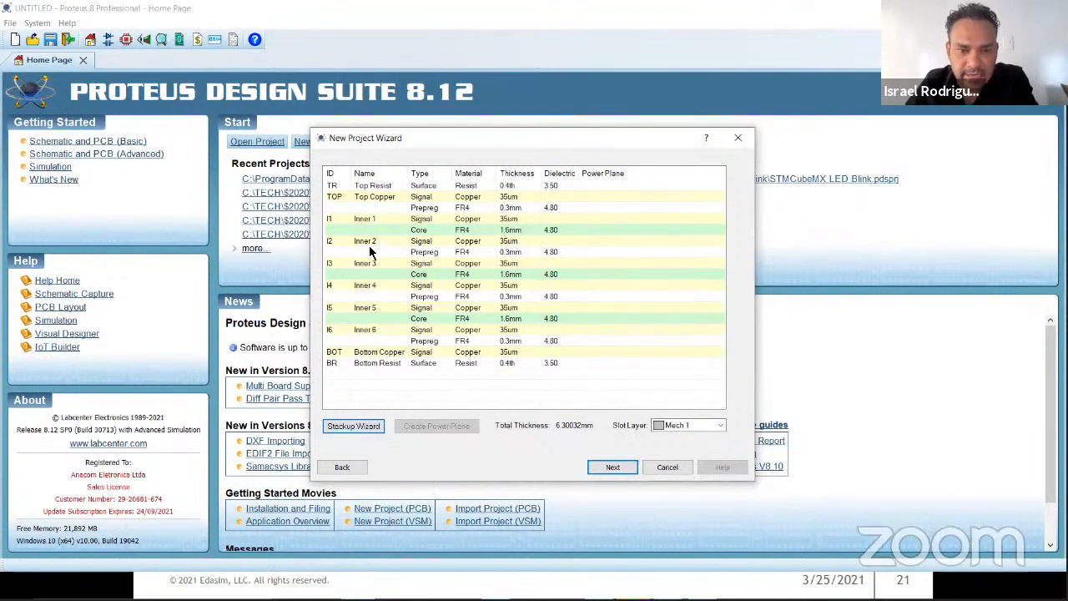
Step: Change the Inner 3 copper layer's type to Plane and rename the layer VCC
{"action": "left_click", "coordinate": [420, 274]}
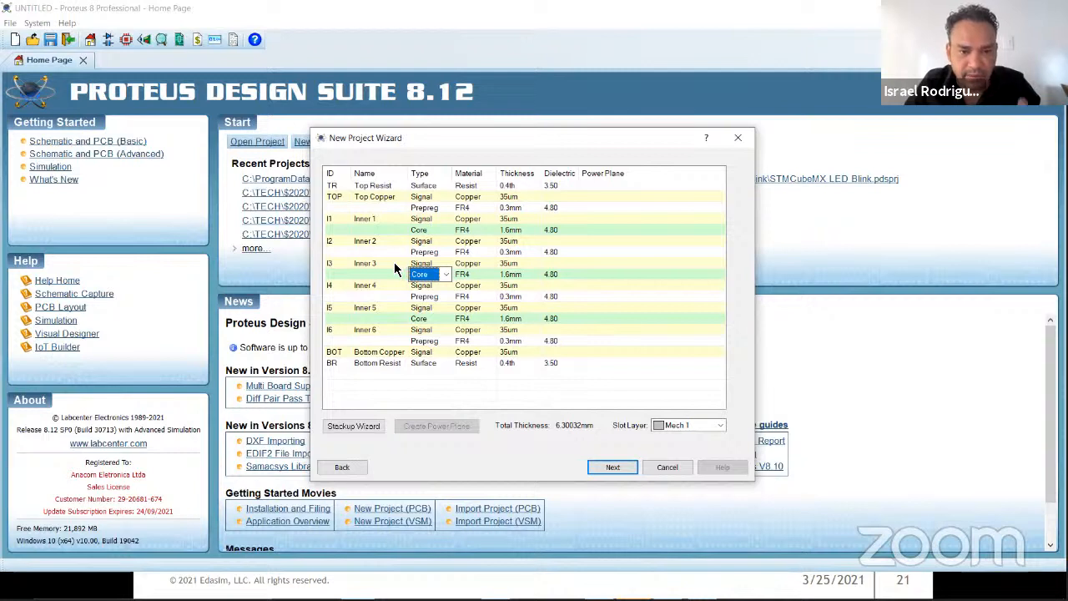
{"action": "left_click", "coordinate": [418, 265]}
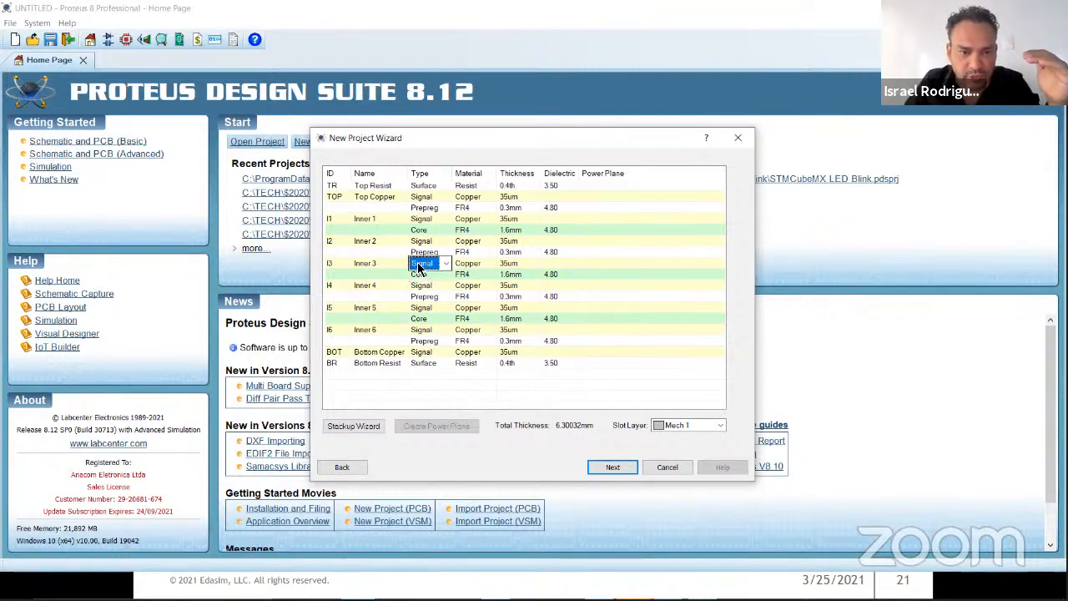
{"action": "left_click", "coordinate": [444, 262]}
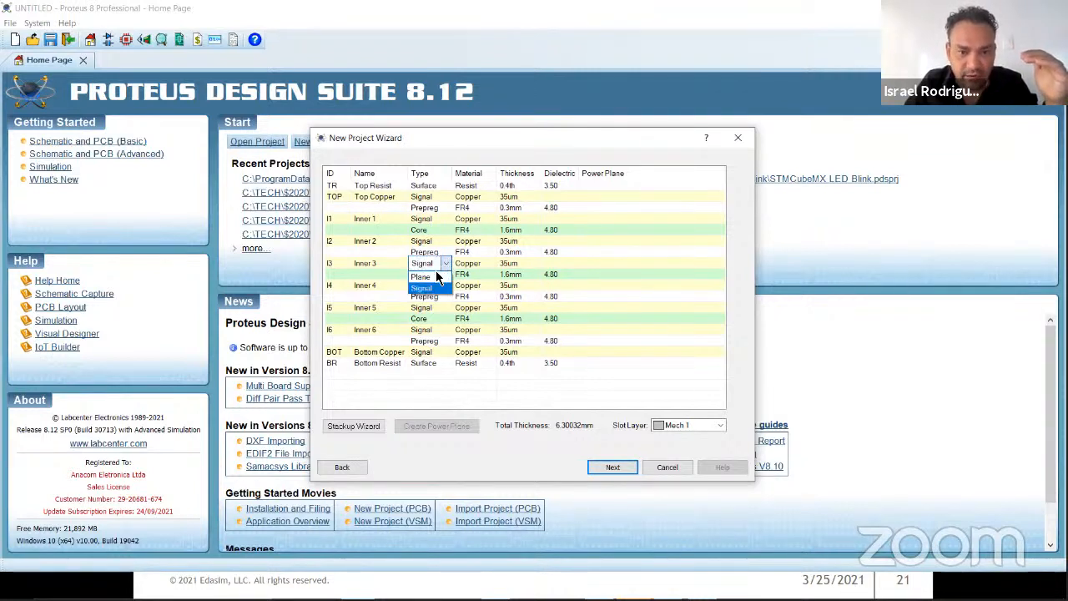
{"action": "left_click", "coordinate": [431, 278]}
{"action": "left_click", "coordinate": [384, 263]}
{"action": "left_click", "coordinate": [386, 264]}
{"action": "type", "text": "VCC"}
{"action": "key", "text": "Return"}
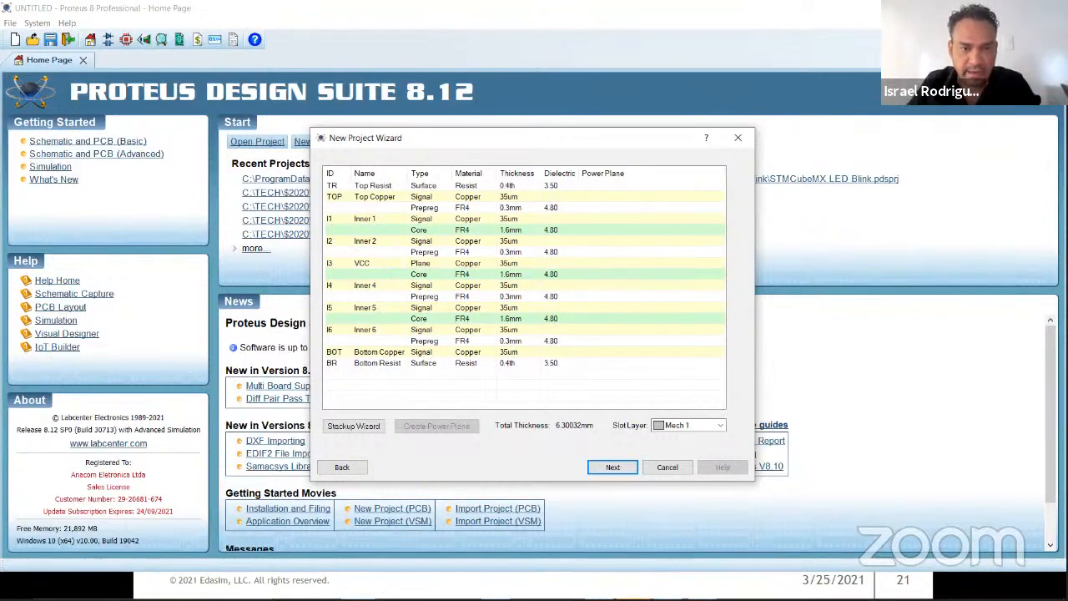
Step: Change the Inner 4 copper layer's type to Plane and rename the layer GND
{"action": "left_click", "coordinate": [423, 286]}
{"action": "left_click", "coordinate": [446, 286]}
{"action": "left_click", "coordinate": [422, 298]}
{"action": "left_click", "coordinate": [387, 284]}
{"action": "type", "text": "GND"}
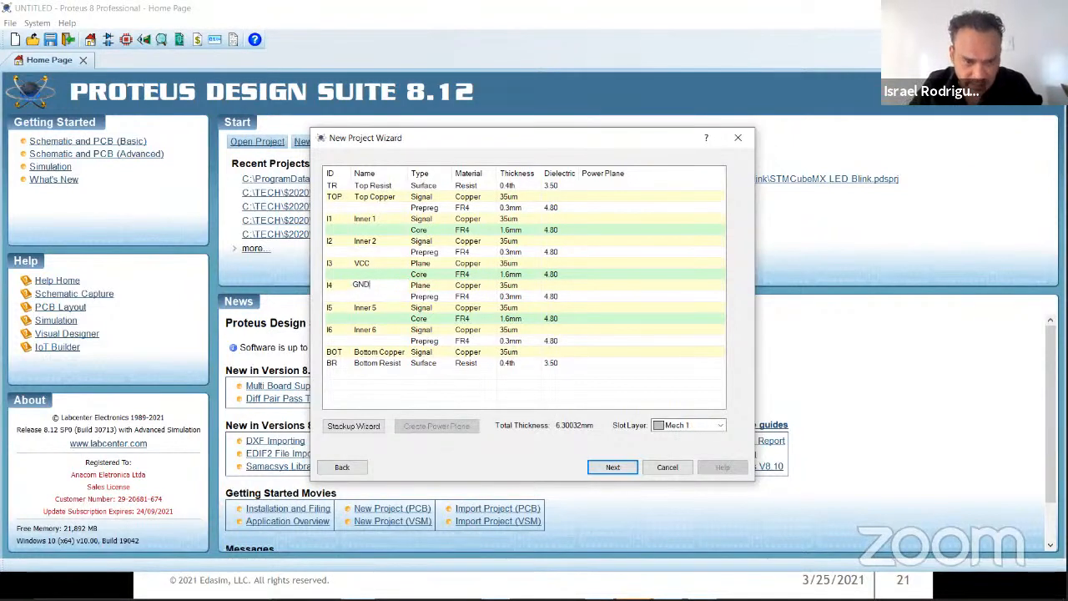
{"action": "key", "text": "Return"}
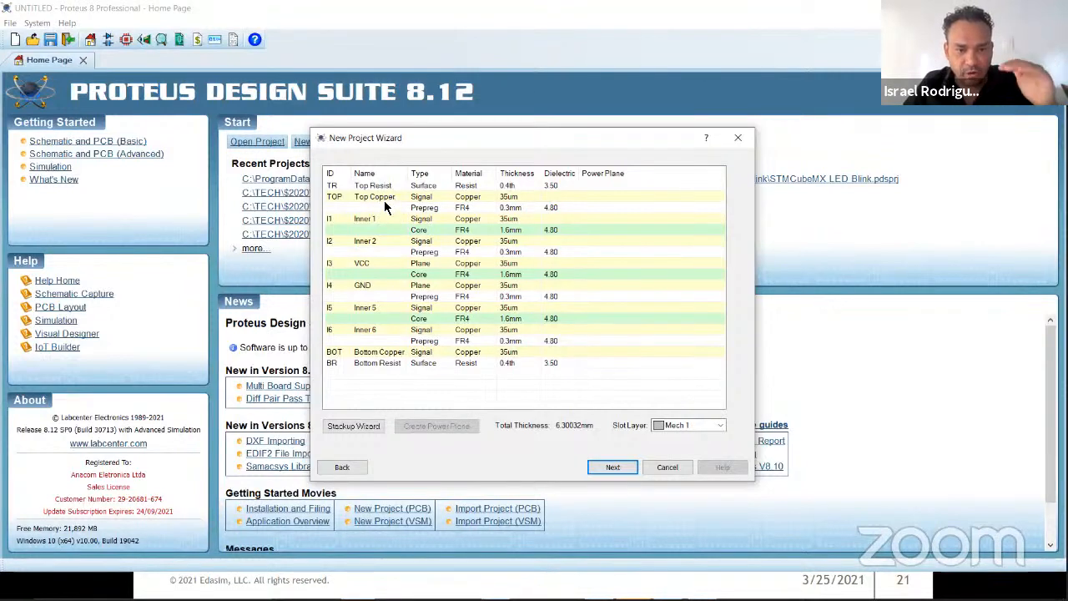
Step: Change the Inner 1 copper layer's type to Plane and rename the layer 3V3
{"action": "left_click", "coordinate": [447, 219]}
{"action": "left_click", "coordinate": [422, 241]}
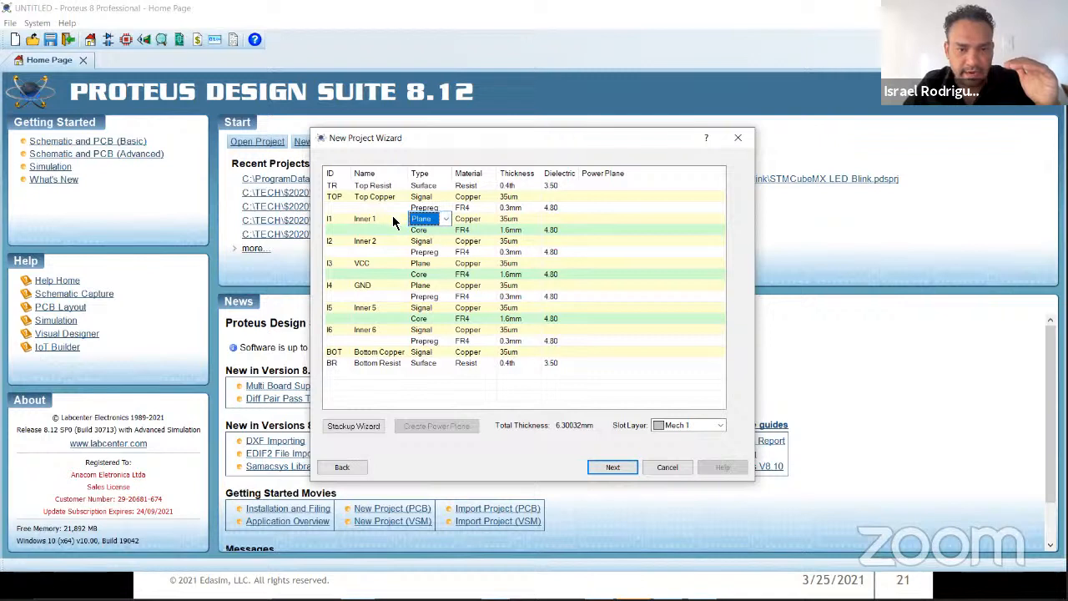
{"action": "left_click", "coordinate": [394, 218]}
{"action": "type", "text": "3V3"}
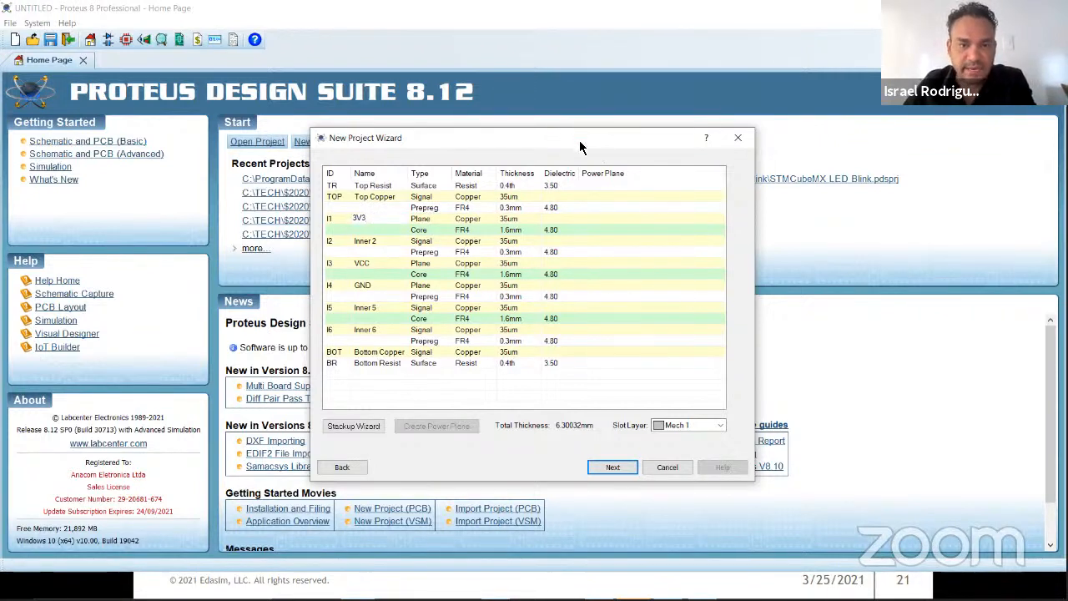
{"action": "left_click", "coordinate": [608, 284]}
{"action": "left_click", "coordinate": [512, 388]}
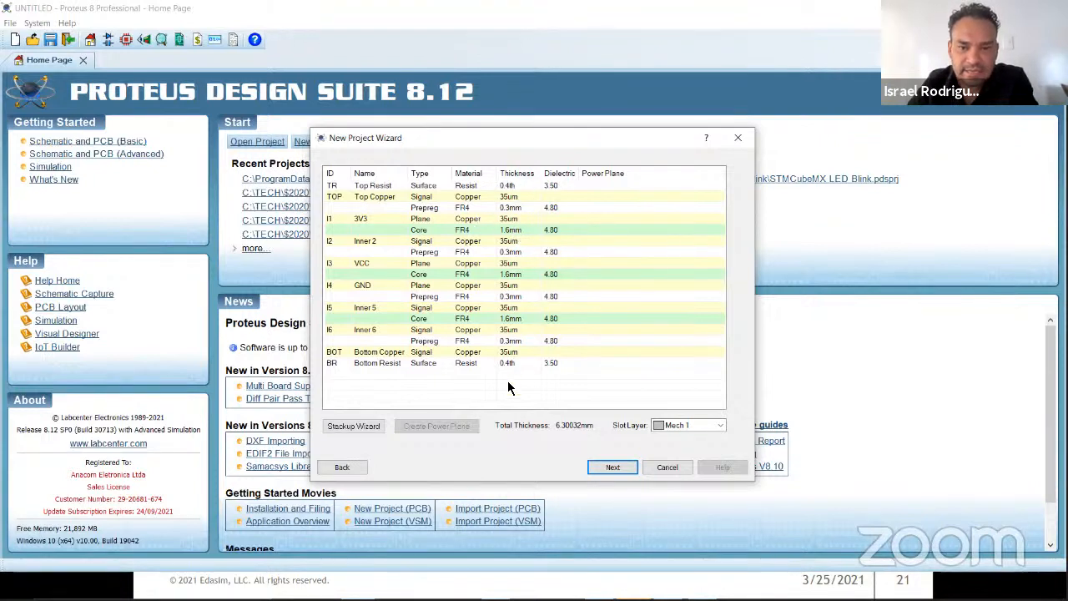
Step: Accept the stackup, create the drill spans from the cores, and continue past the board preview to the firmware settings
{"action": "left_click", "coordinate": [612, 466]}
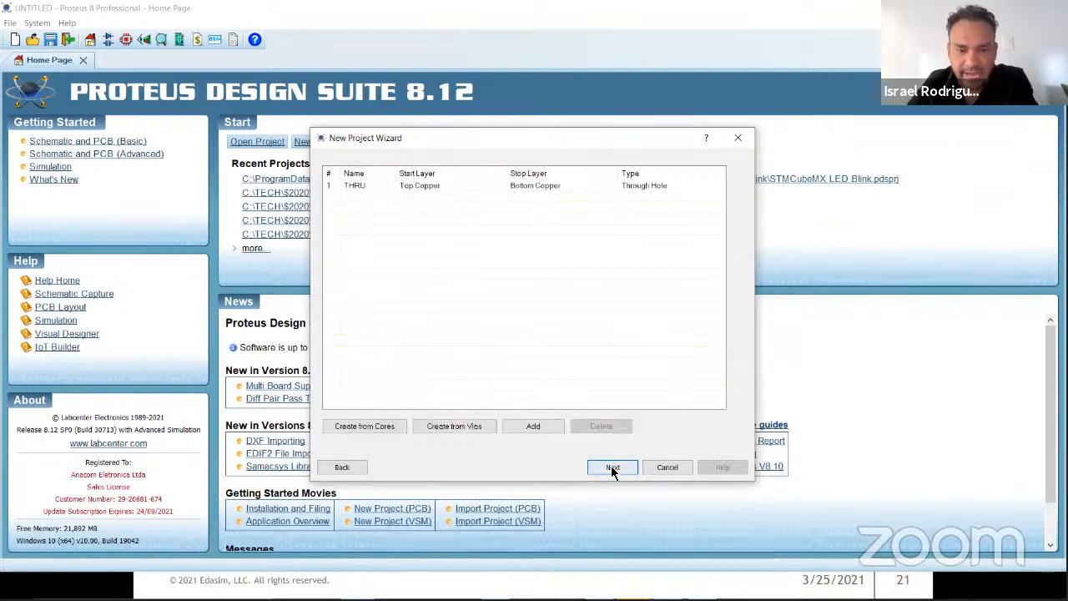
{"action": "left_click", "coordinate": [375, 428]}
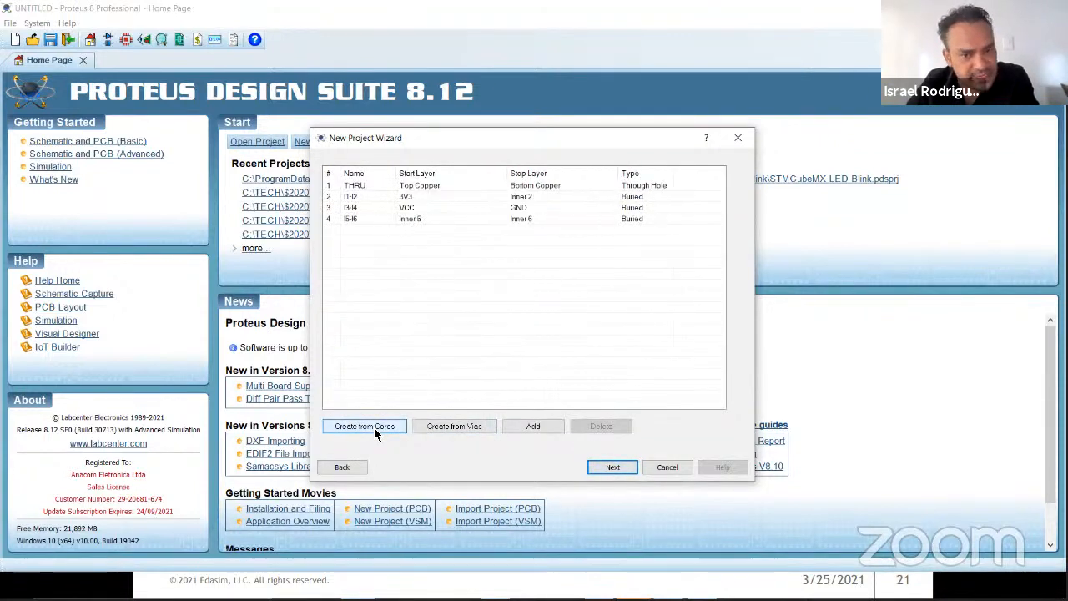
{"action": "left_click", "coordinate": [614, 465]}
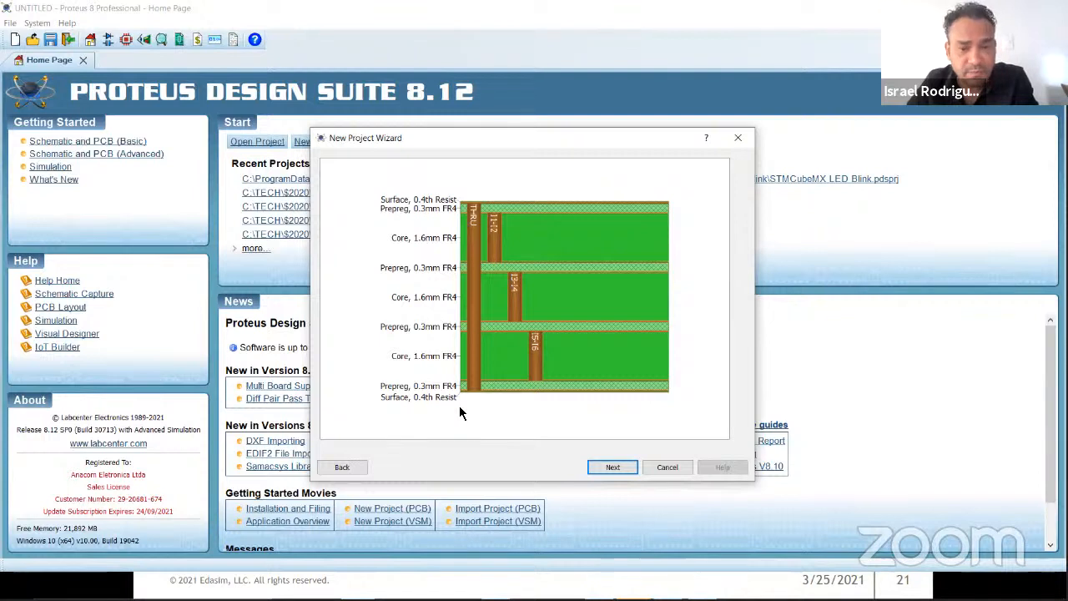
{"action": "left_click", "coordinate": [616, 467]}
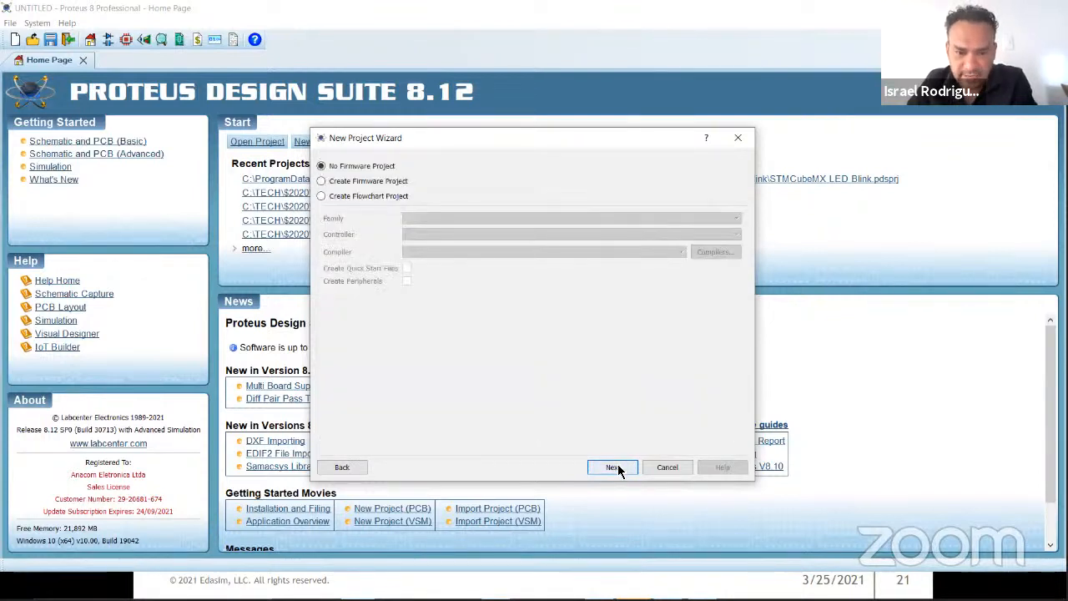
Step: Try a firmware project with the Cortex-M4 controller family and with the PICCOLO family
{"action": "left_click", "coordinate": [370, 183]}
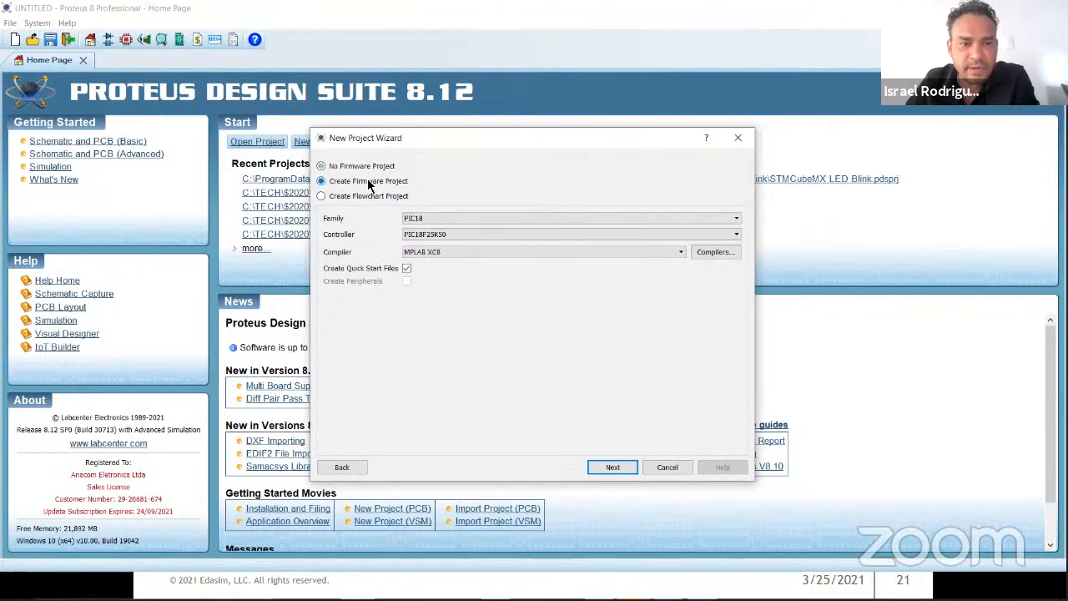
{"action": "left_click", "coordinate": [462, 217]}
{"action": "left_click", "coordinate": [460, 279]}
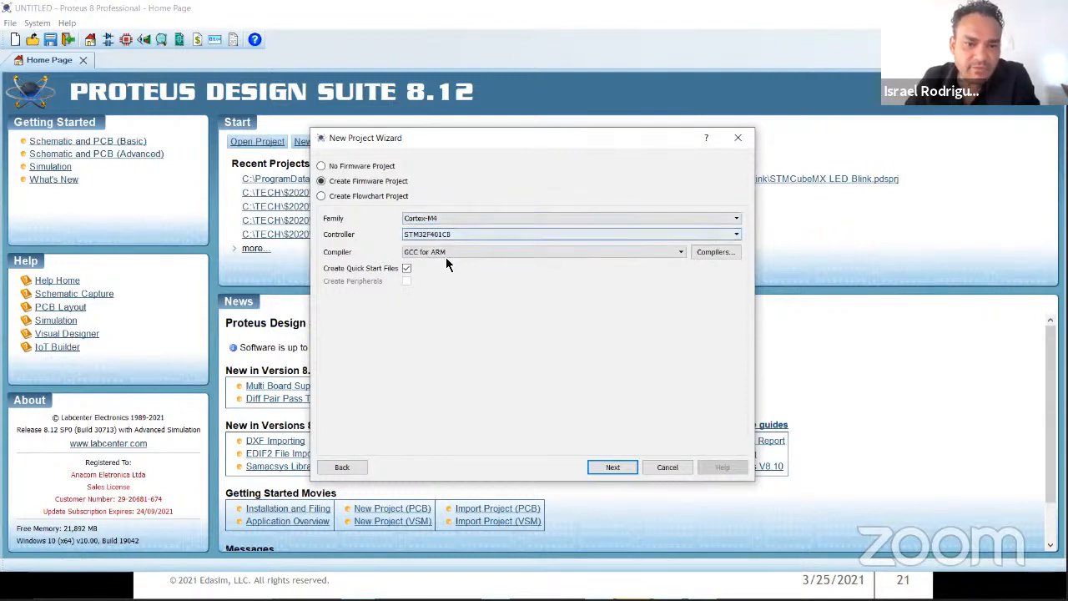
{"action": "left_click", "coordinate": [470, 216]}
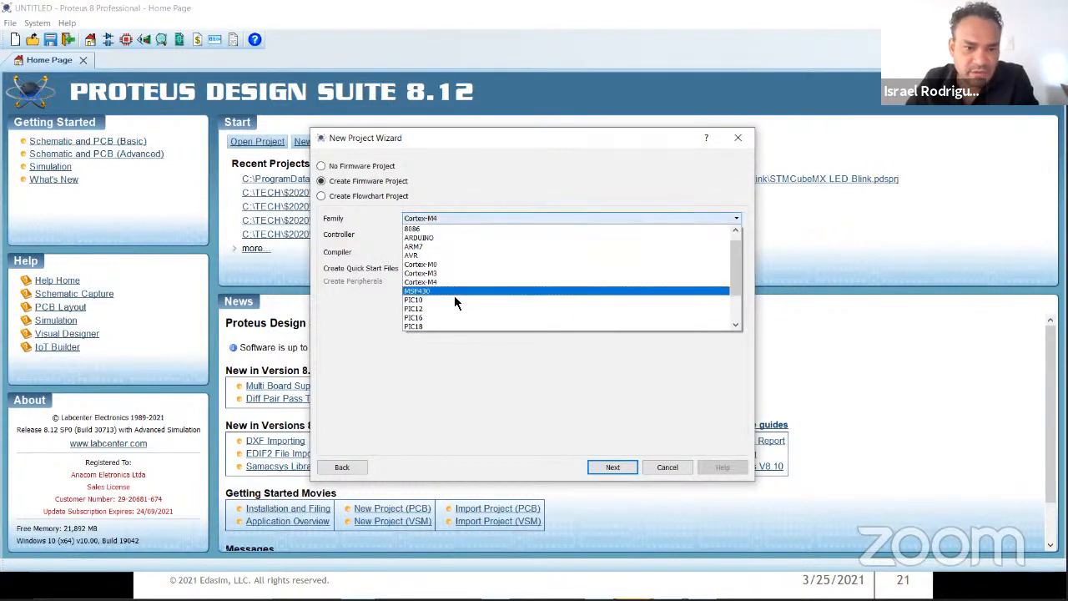
{"action": "left_click", "coordinate": [448, 309]}
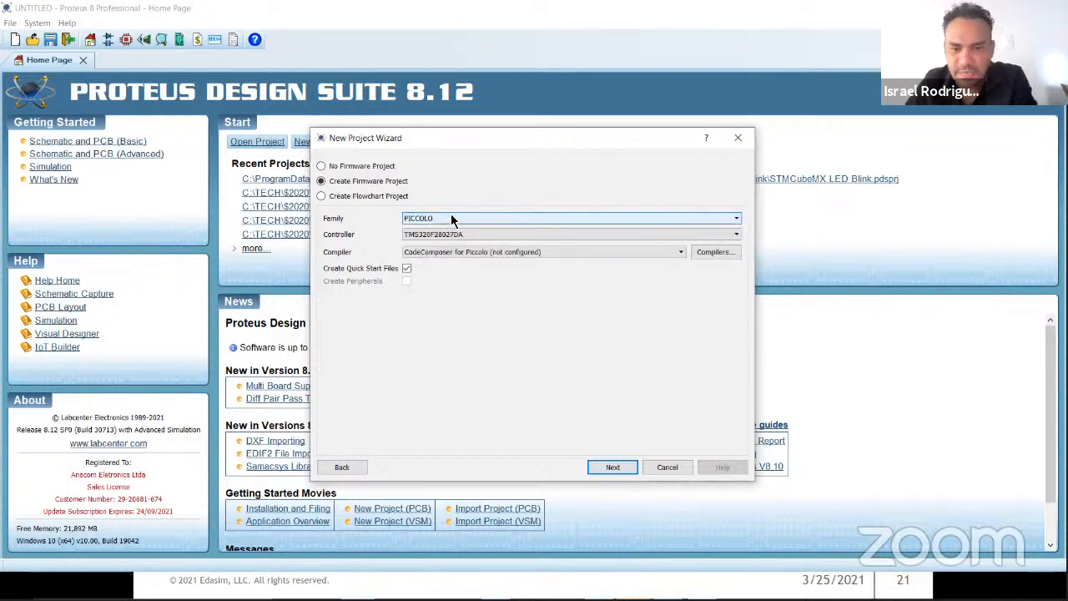
Step: Try a flowchart project using the Raspberry Pi family with the Raspberry Pi 3 controller
{"action": "left_click", "coordinate": [346, 197]}
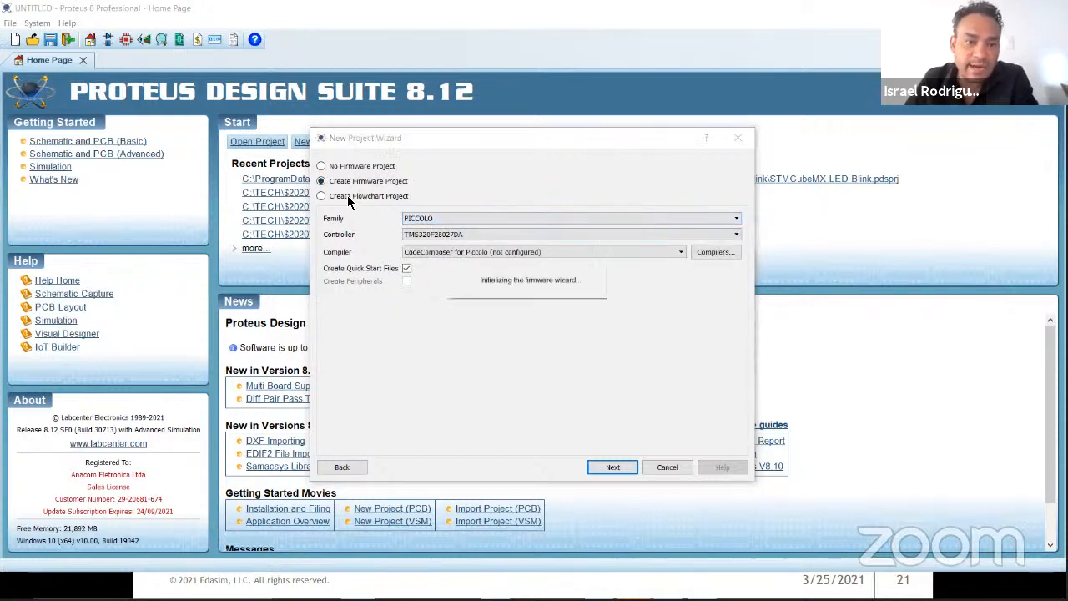
{"action": "left_click", "coordinate": [436, 233]}
{"action": "left_click", "coordinate": [463, 212]}
{"action": "left_click", "coordinate": [457, 217]}
{"action": "left_click", "coordinate": [459, 239]}
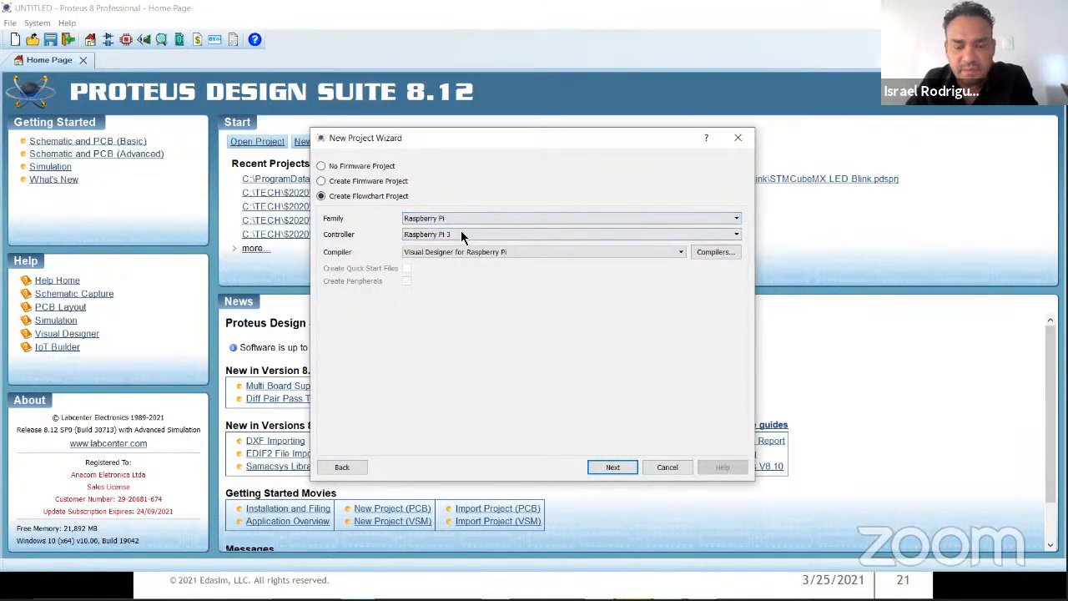
{"action": "left_click", "coordinate": [461, 233]}
{"action": "left_click", "coordinate": [460, 245]}
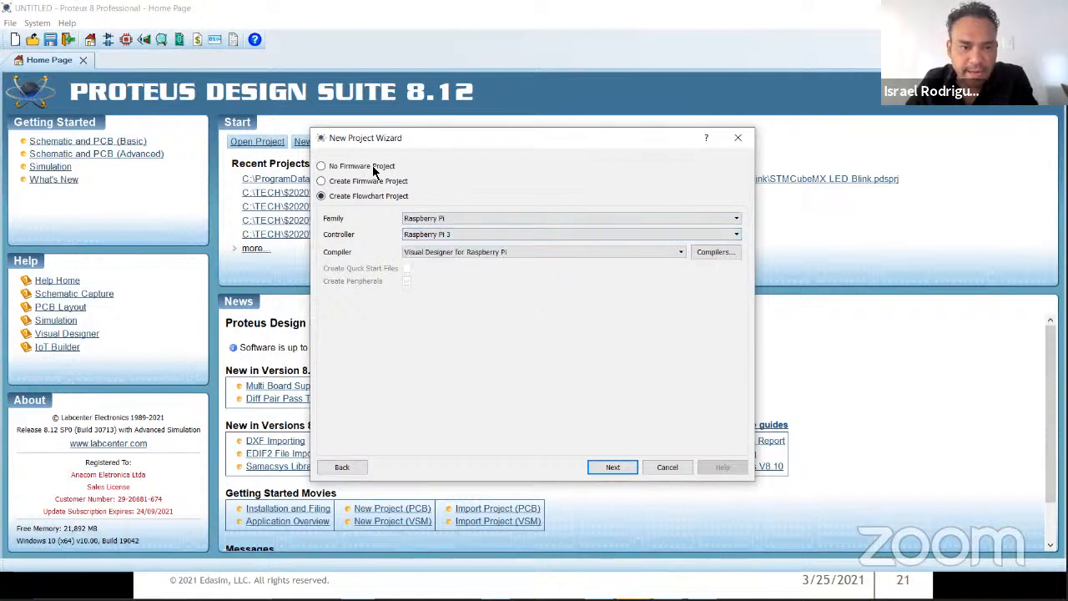
Step: Set the project to have no firmware and finish creating it
{"action": "left_click", "coordinate": [353, 167]}
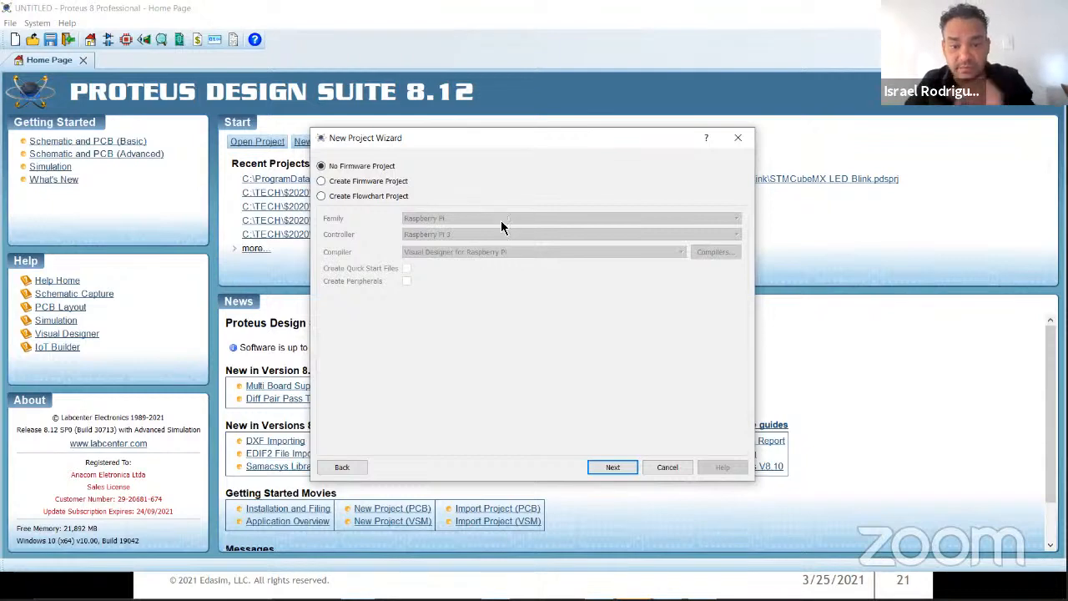
{"action": "left_click", "coordinate": [614, 468]}
{"action": "left_click", "coordinate": [614, 468]}
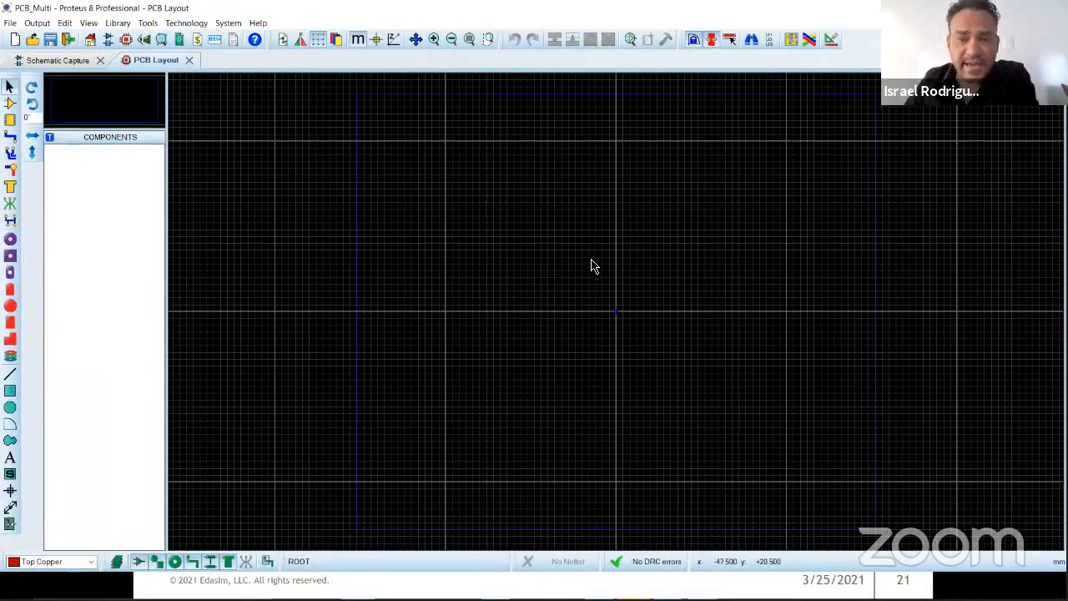
Step: Review the board's design rules, net classes, differential pairs and default rule settings in the Design Rule Manager without changing them
{"action": "left_click", "coordinate": [831, 41]}
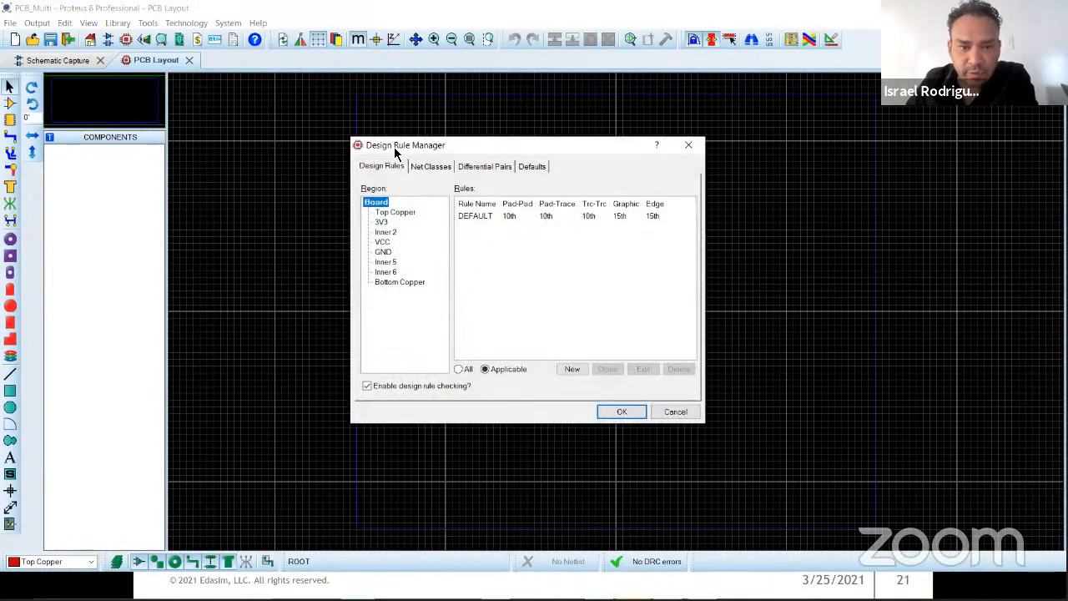
{"action": "left_click", "coordinate": [439, 165]}
{"action": "left_click", "coordinate": [473, 167]}
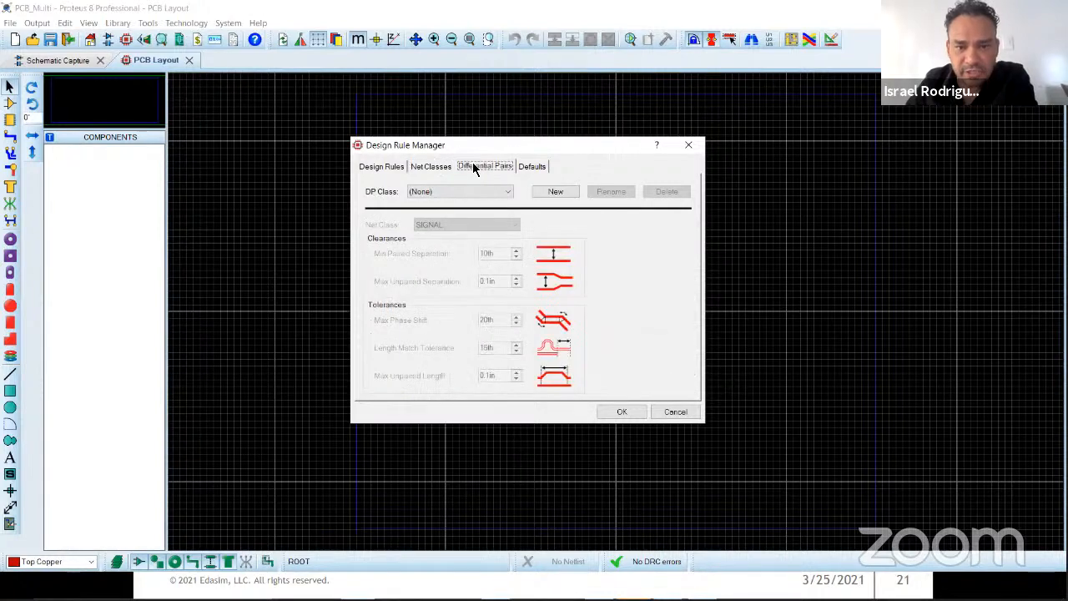
{"action": "left_click", "coordinate": [530, 166]}
{"action": "left_click", "coordinate": [688, 145]}
Step: Review the length matching configuration and the project's layer stackup, leaving both unchanged
{"action": "left_click", "coordinate": [216, 24]}
{"action": "mouse_move", "coordinate": [200, 23]}
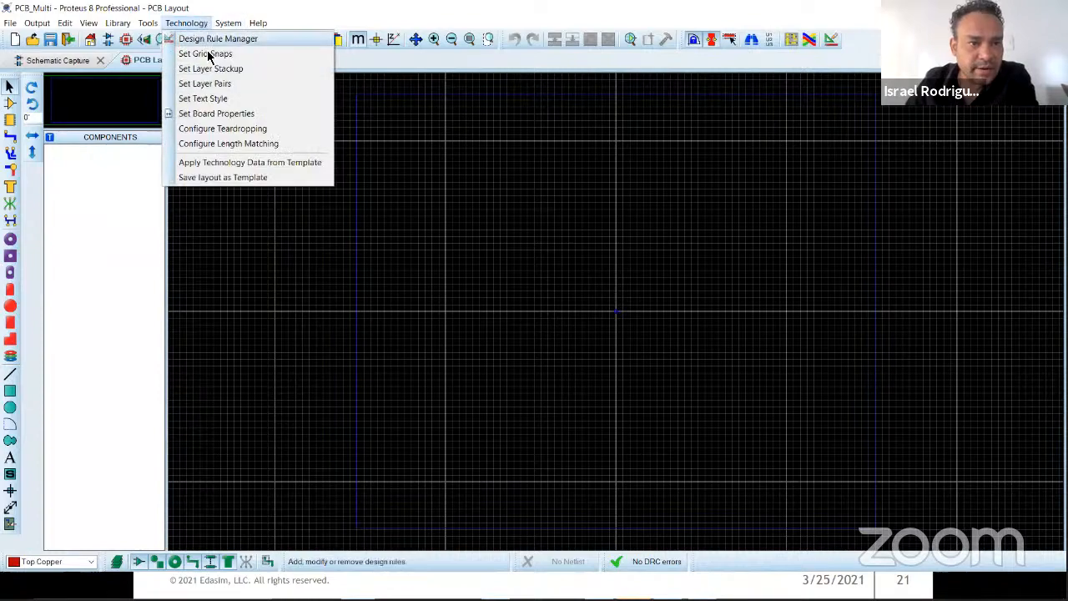
{"action": "left_click", "coordinate": [272, 144]}
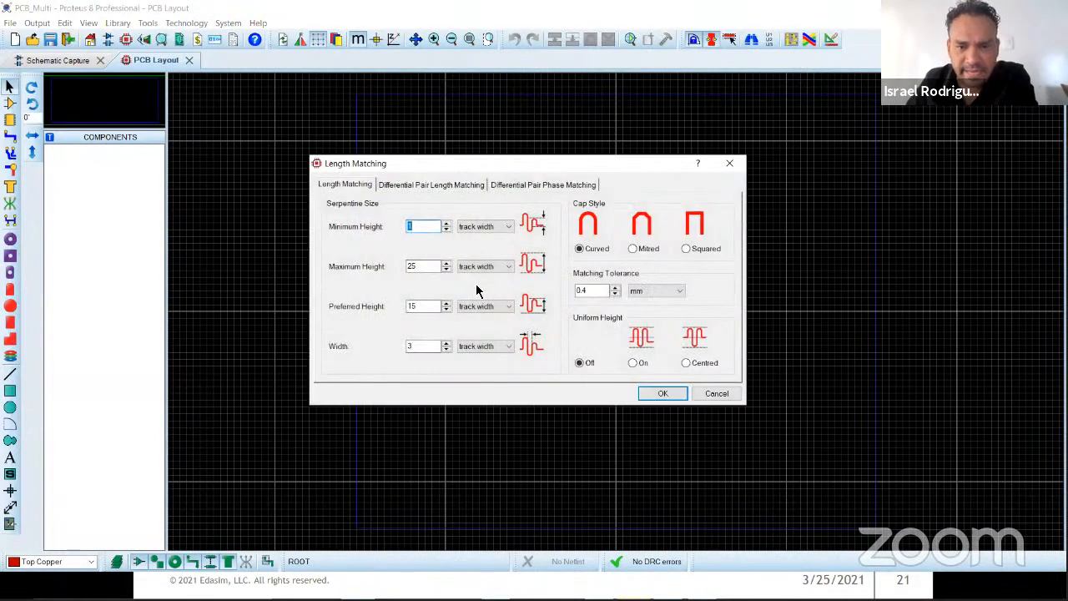
{"action": "left_click", "coordinate": [716, 393]}
{"action": "left_click", "coordinate": [195, 25]}
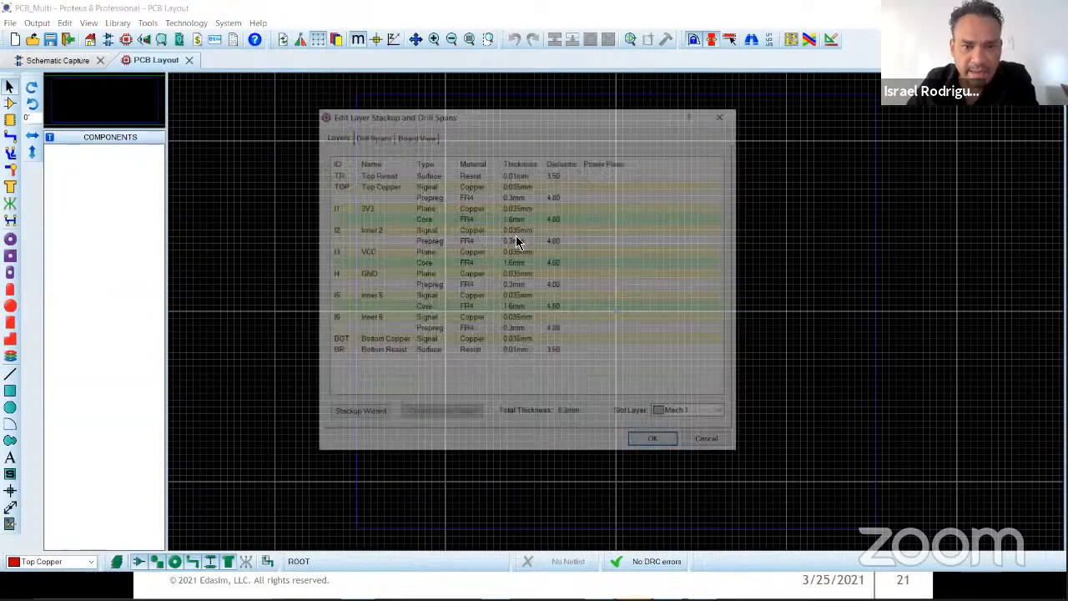
{"action": "left_click", "coordinate": [723, 114]}
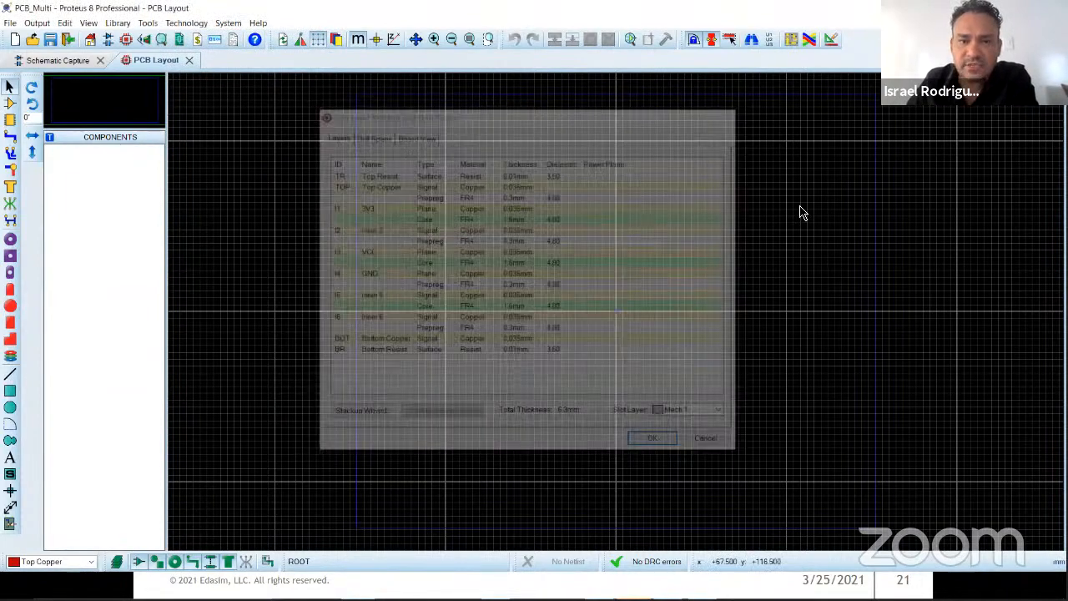
Step: Add a new board from the DEFAULT layout template and set its stackup to 4 copper layers
{"action": "left_click", "coordinate": [74, 61]}
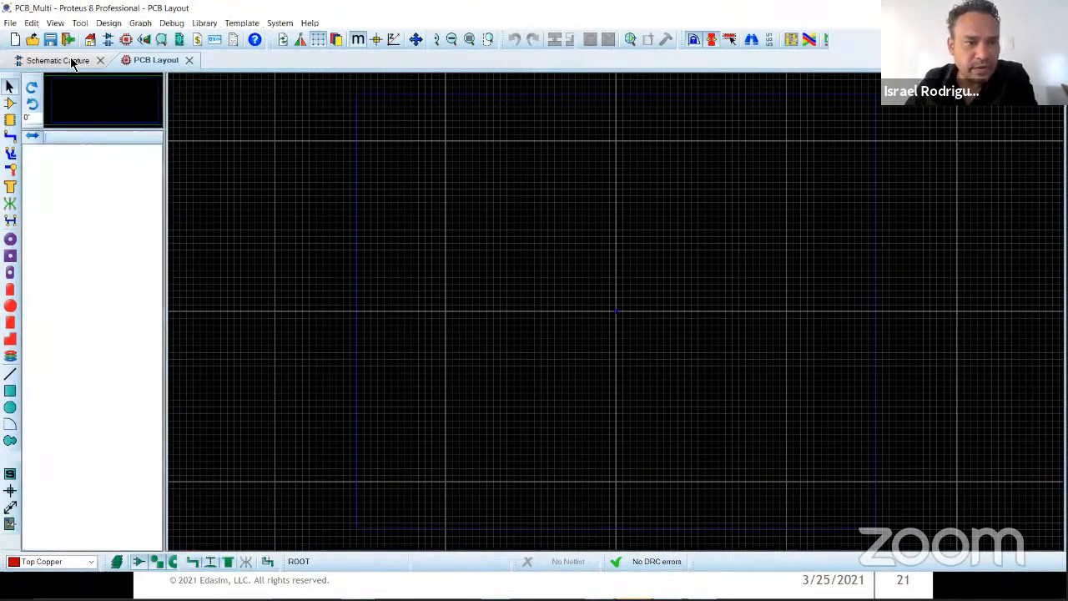
{"action": "left_click", "coordinate": [150, 60]}
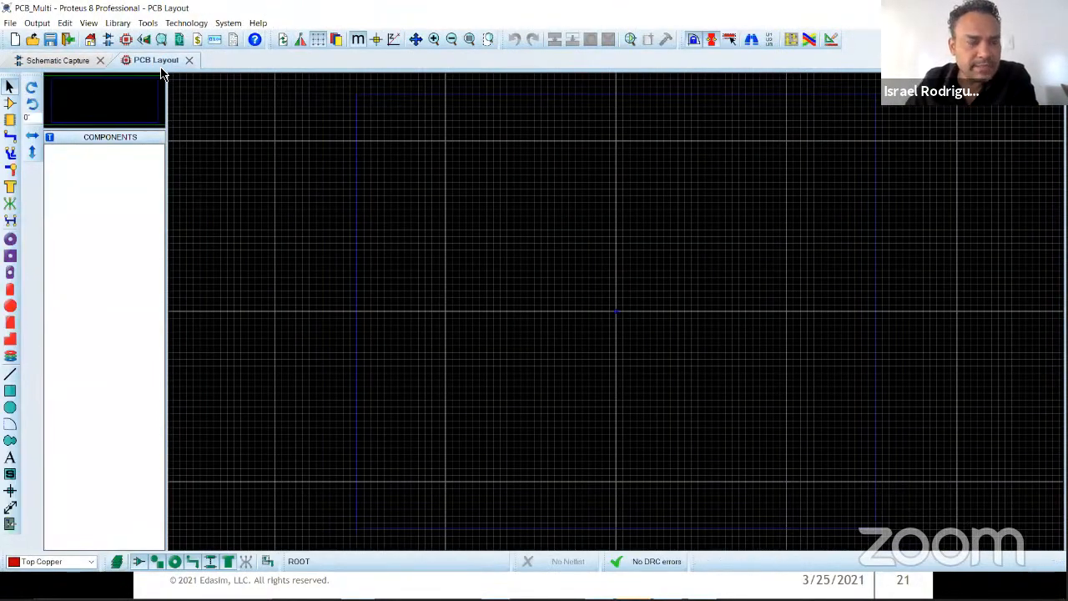
{"action": "left_click", "coordinate": [10, 24]}
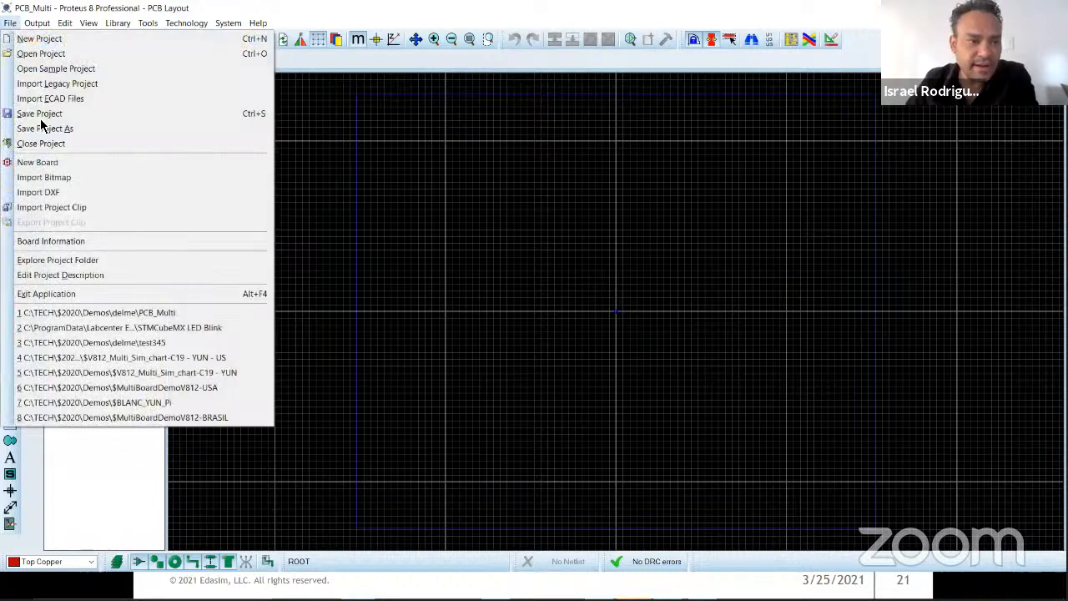
{"action": "left_click", "coordinate": [103, 169]}
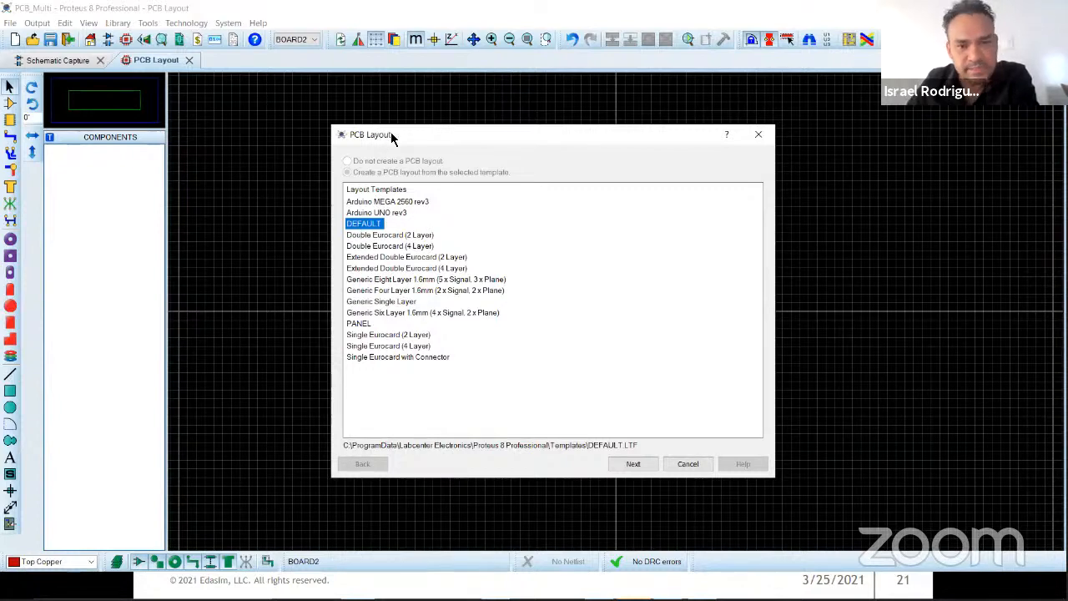
{"action": "left_click", "coordinate": [636, 465]}
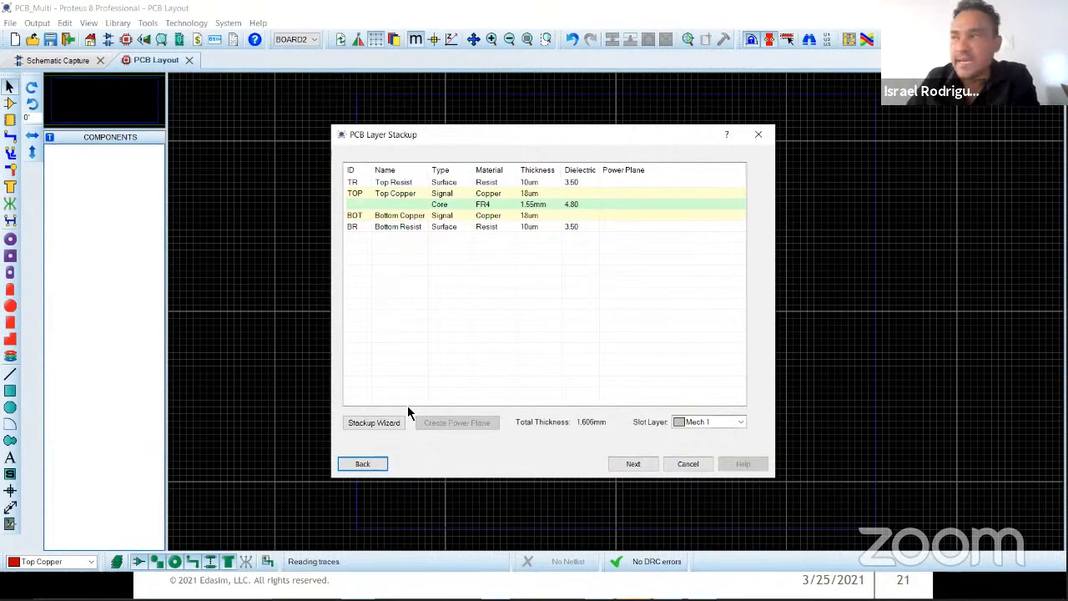
{"action": "left_click", "coordinate": [374, 422]}
{"action": "left_click", "coordinate": [622, 237]}
{"action": "left_click", "coordinate": [608, 267]}
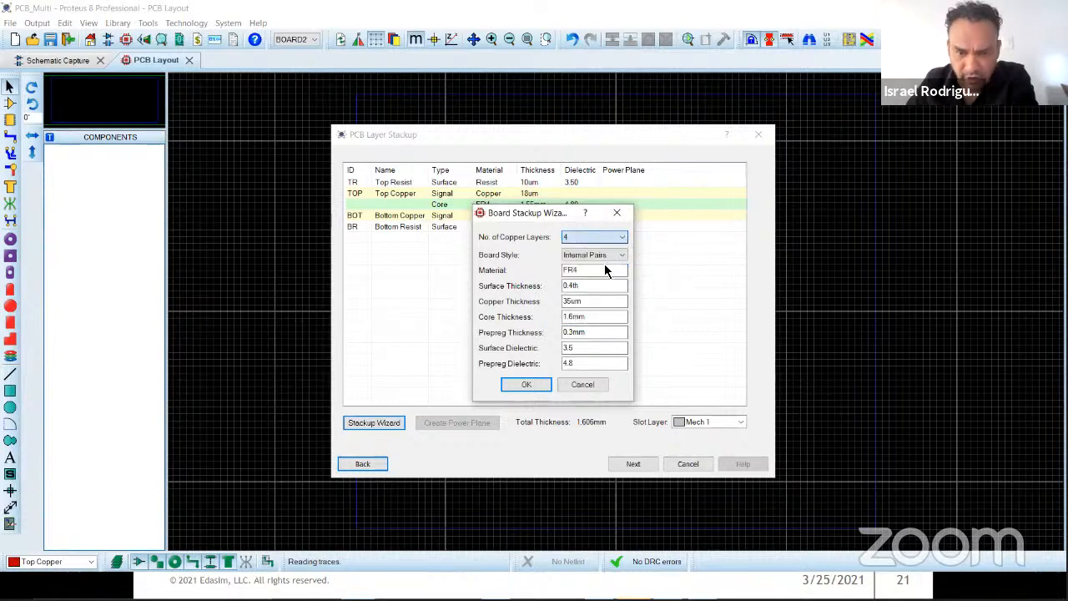
{"action": "left_click", "coordinate": [527, 384]}
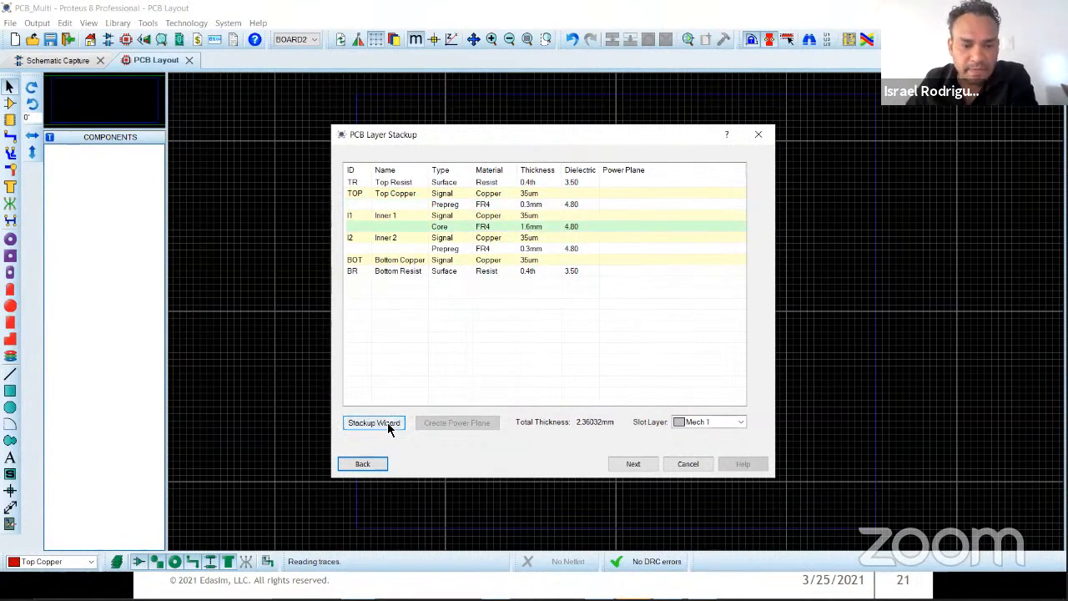
Step: Create the drill spans from cores, add a span from Top Copper to Inner 1, and finish the new board
{"action": "left_click", "coordinate": [632, 465]}
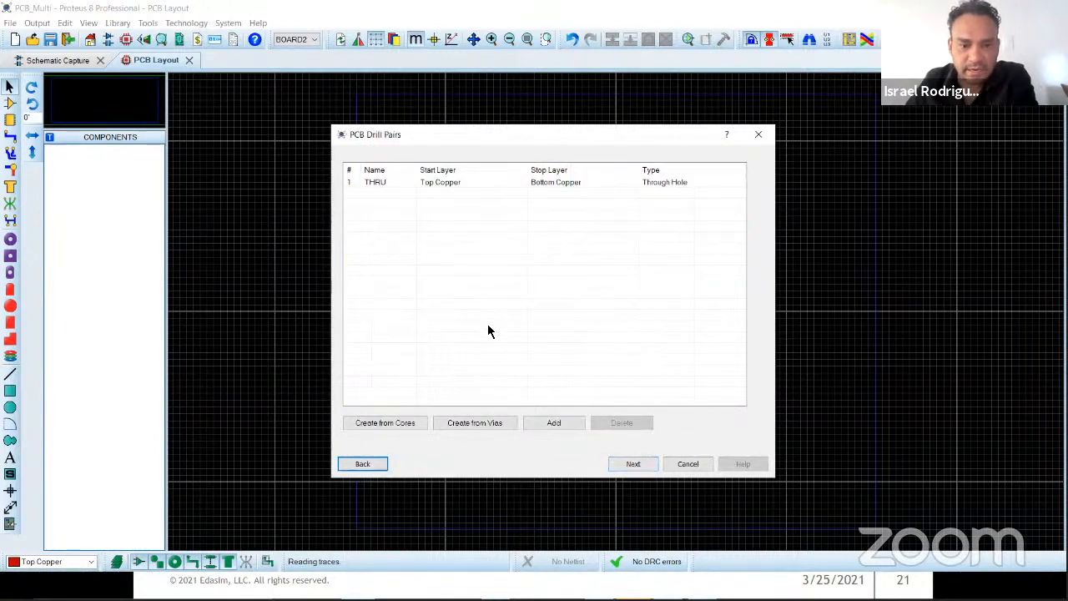
{"action": "left_click", "coordinate": [403, 427]}
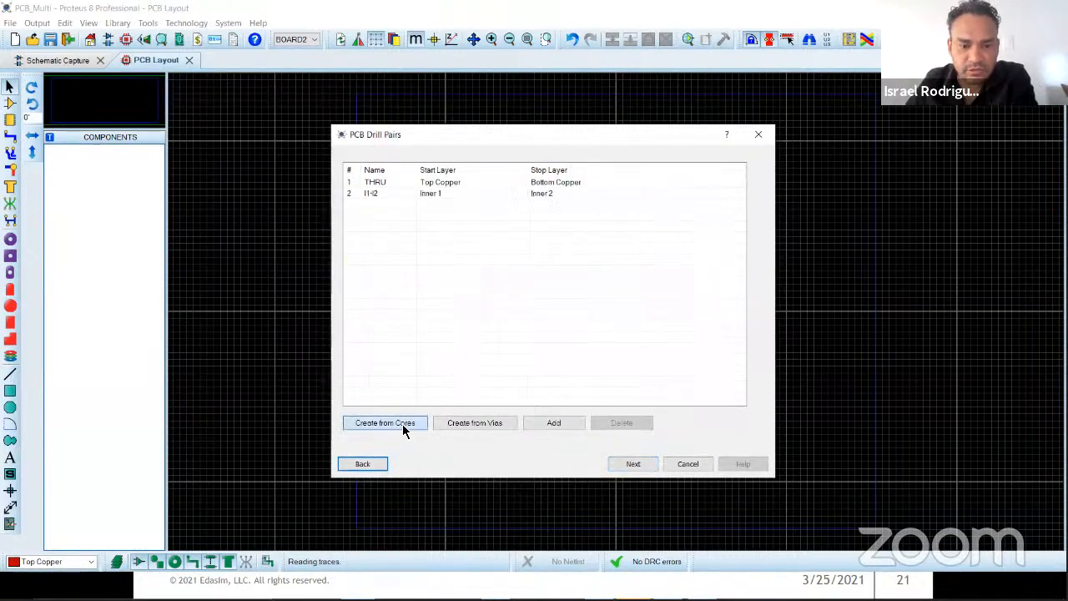
{"action": "left_click", "coordinate": [552, 423]}
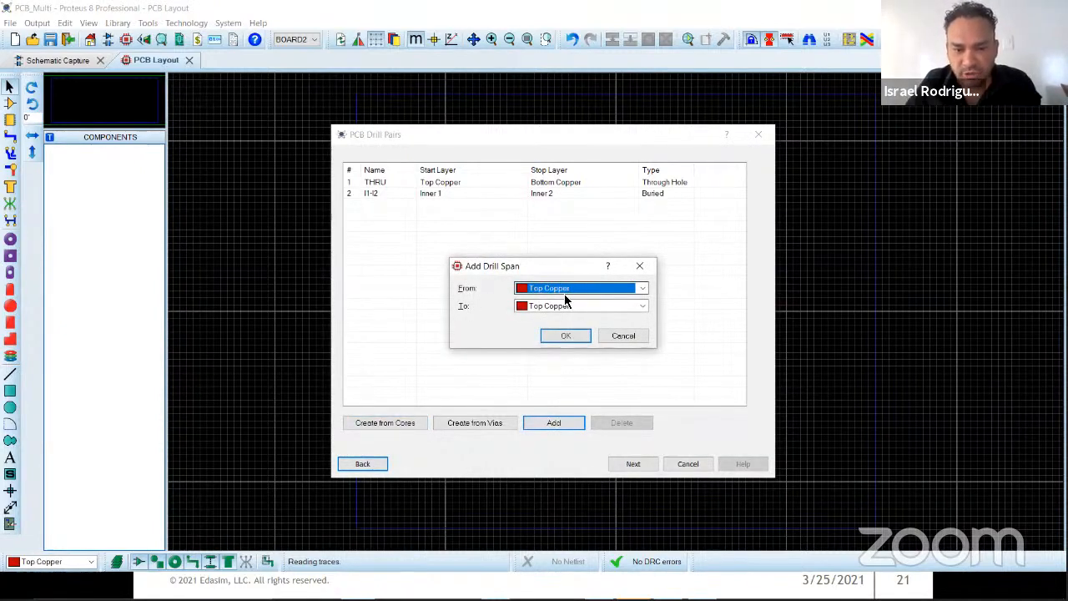
{"action": "left_click", "coordinate": [567, 306]}
{"action": "left_click", "coordinate": [550, 321]}
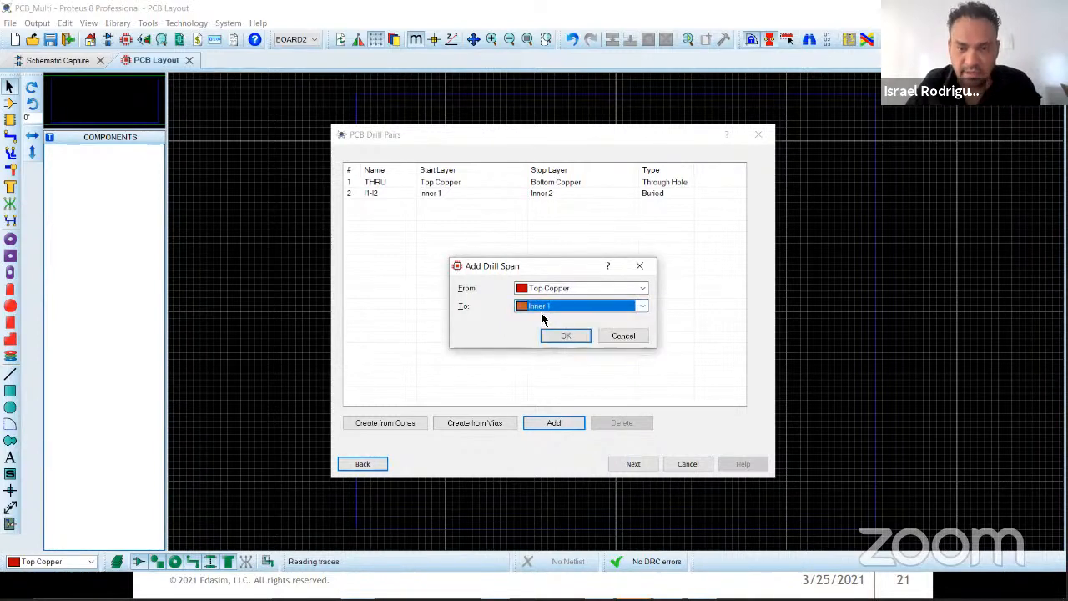
{"action": "left_click", "coordinate": [565, 336]}
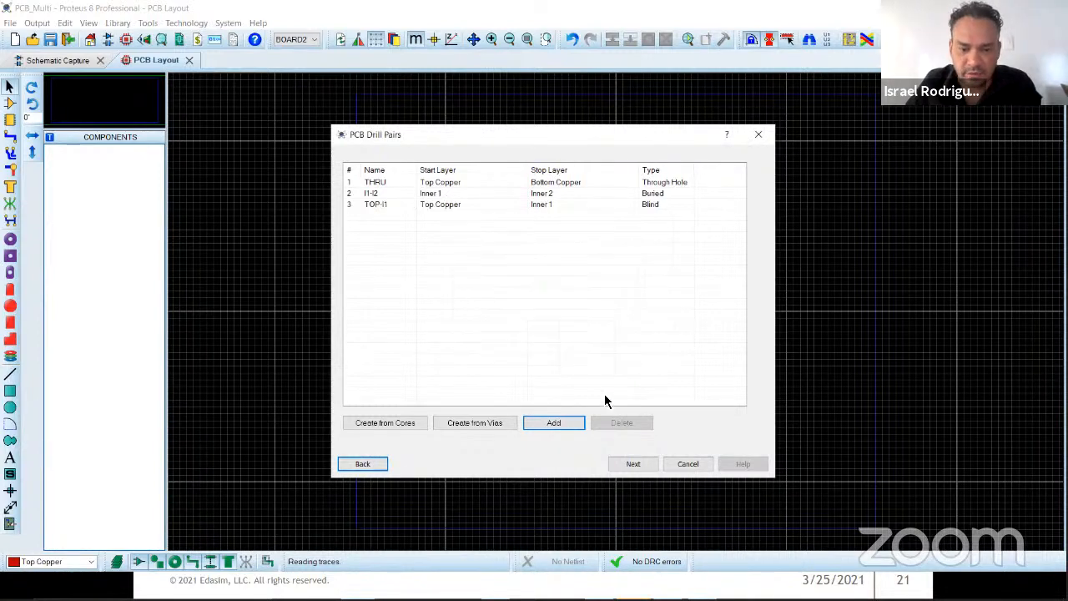
{"action": "left_click", "coordinate": [634, 465]}
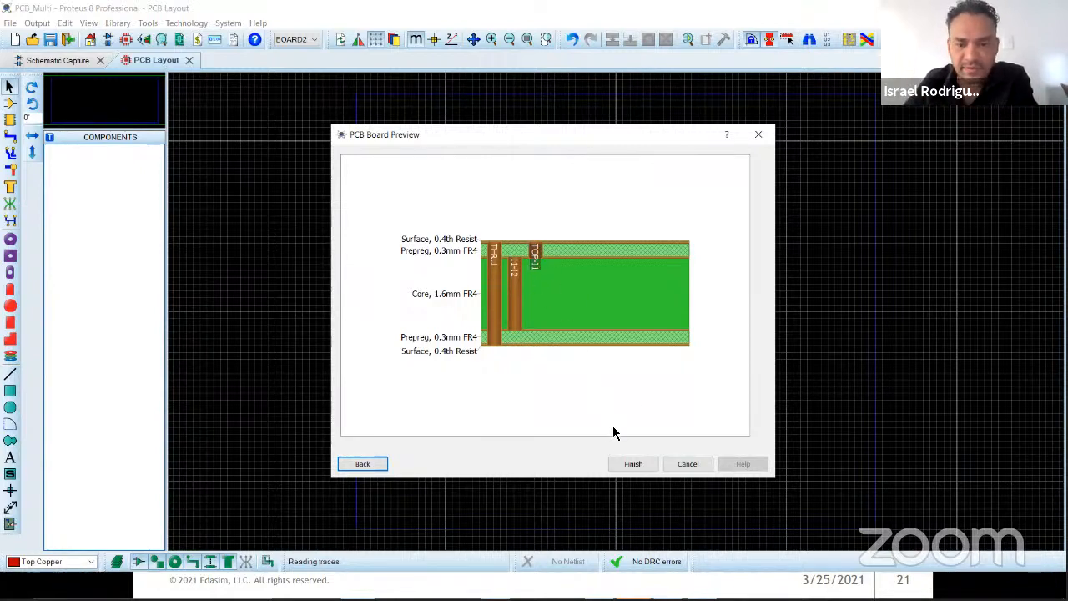
{"action": "left_click", "coordinate": [637, 461]}
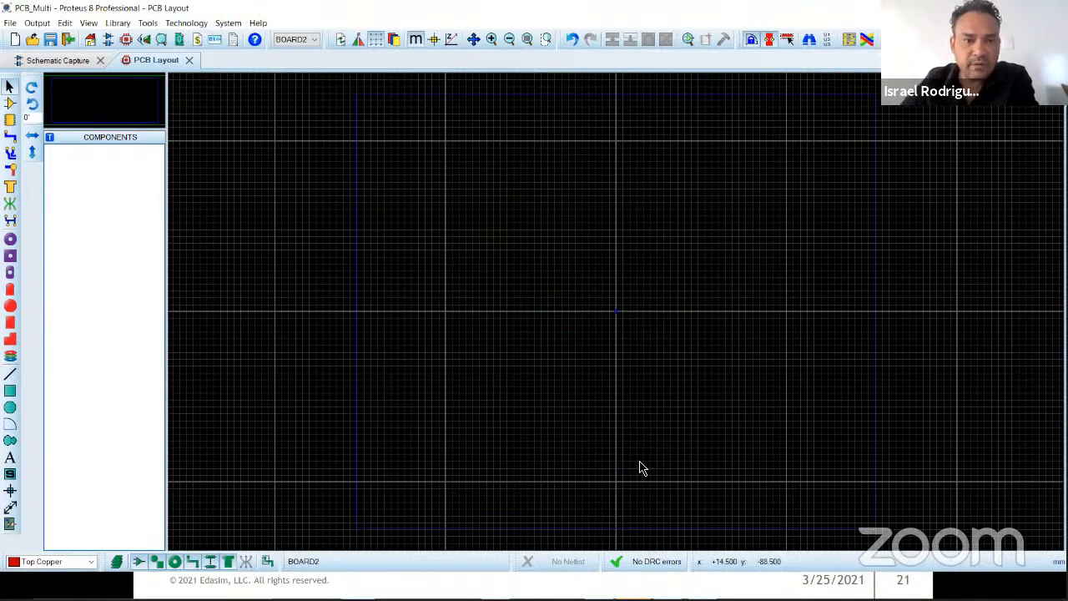
Step: Add a third board from the DEFAULT template, keeping its default stackup and through-hole drill pair
{"action": "left_click", "coordinate": [305, 42]}
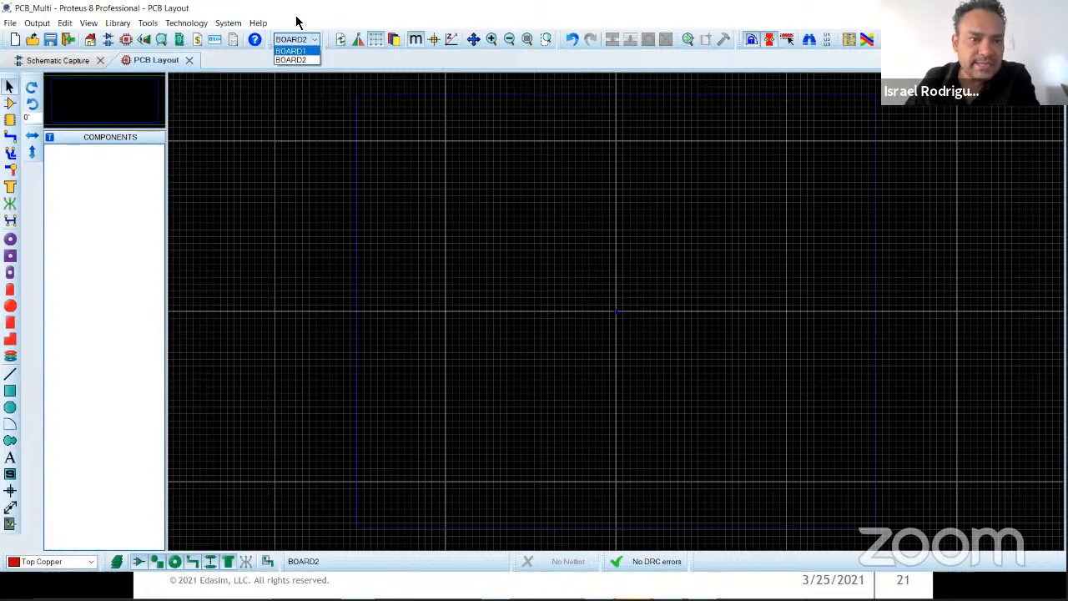
{"action": "left_click", "coordinate": [291, 25]}
{"action": "left_click", "coordinate": [10, 23]}
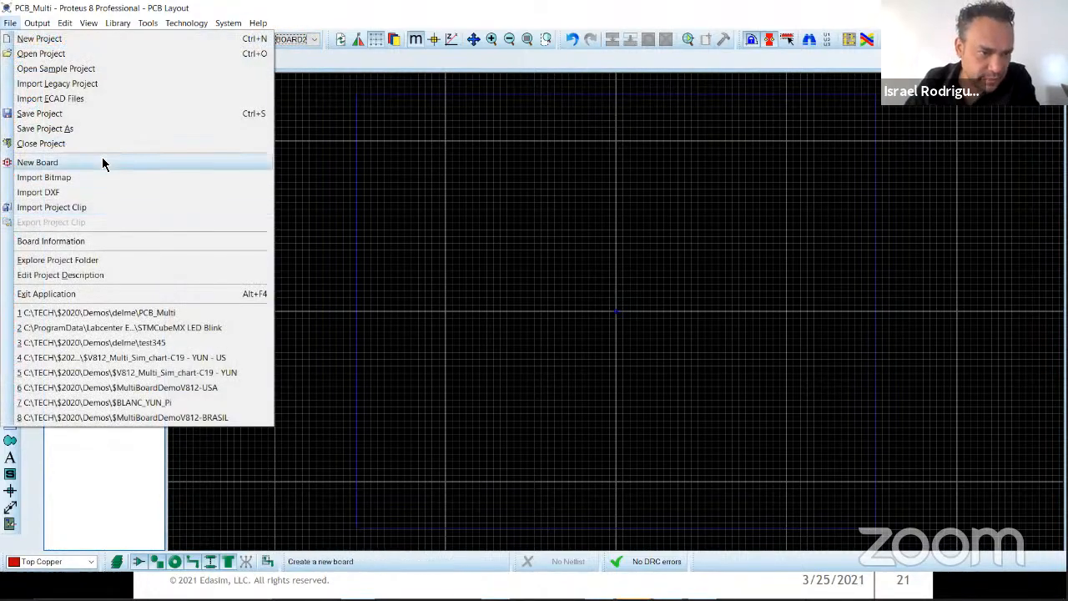
{"action": "left_click", "coordinate": [103, 163]}
{"action": "left_click", "coordinate": [622, 464]}
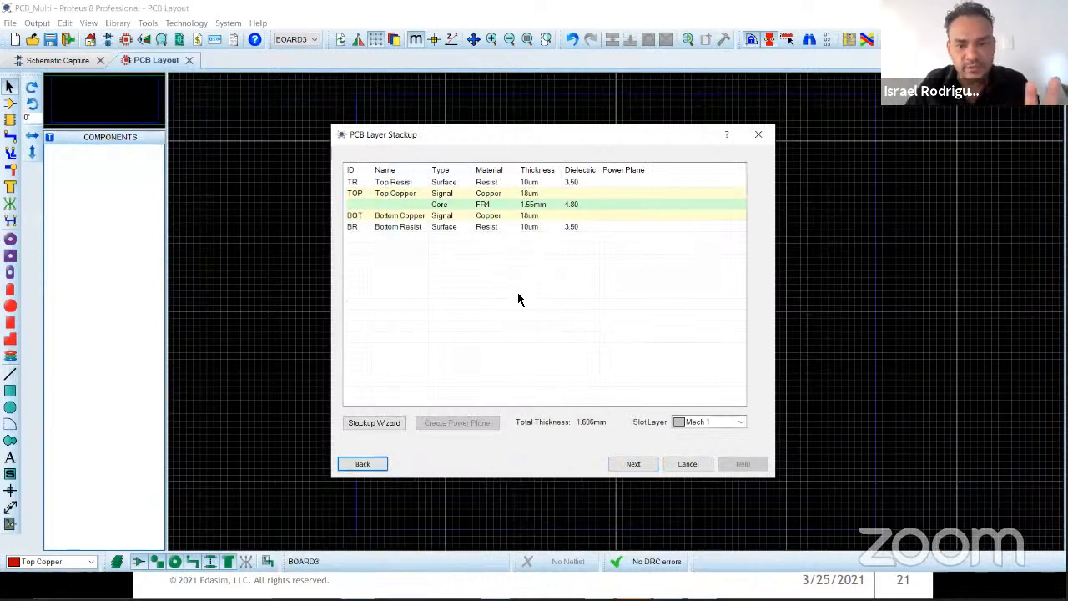
{"action": "left_click", "coordinate": [631, 466]}
{"action": "left_click", "coordinate": [633, 465]}
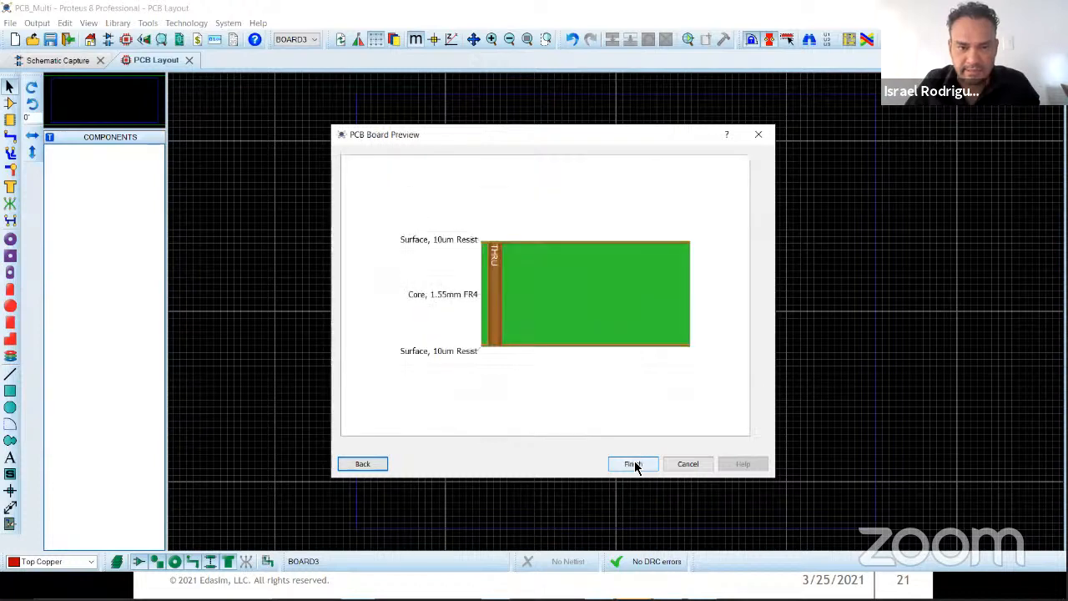
{"action": "left_click", "coordinate": [638, 464]}
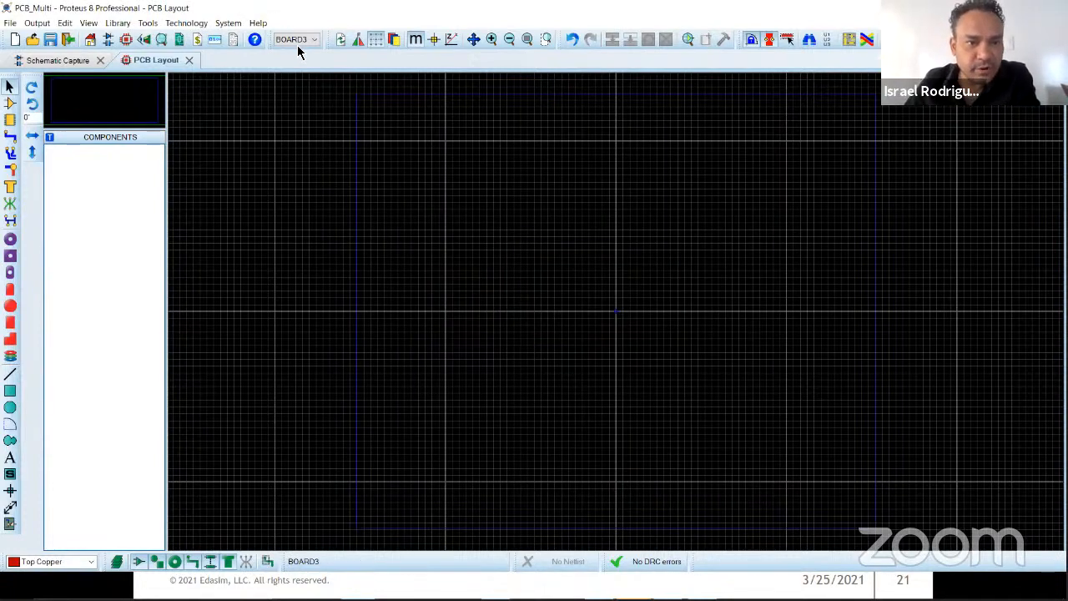
Step: Display the schematic and make BOARD1 the active board
{"action": "left_click", "coordinate": [82, 64]}
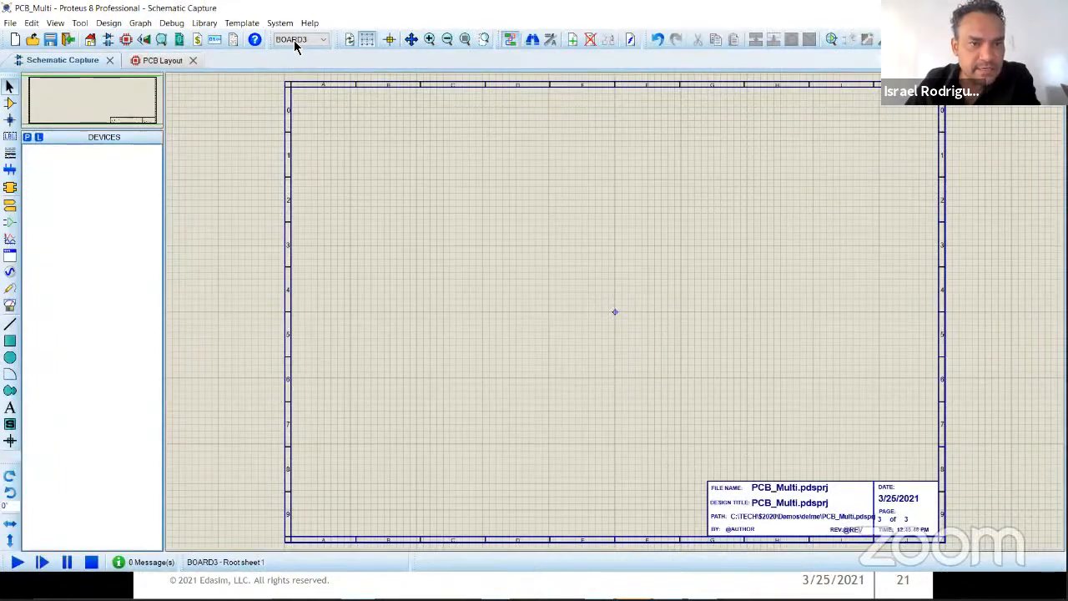
{"action": "left_click", "coordinate": [323, 42]}
{"action": "left_click", "coordinate": [317, 51]}
{"action": "left_click", "coordinate": [324, 39]}
{"action": "left_click", "coordinate": [347, 33]}
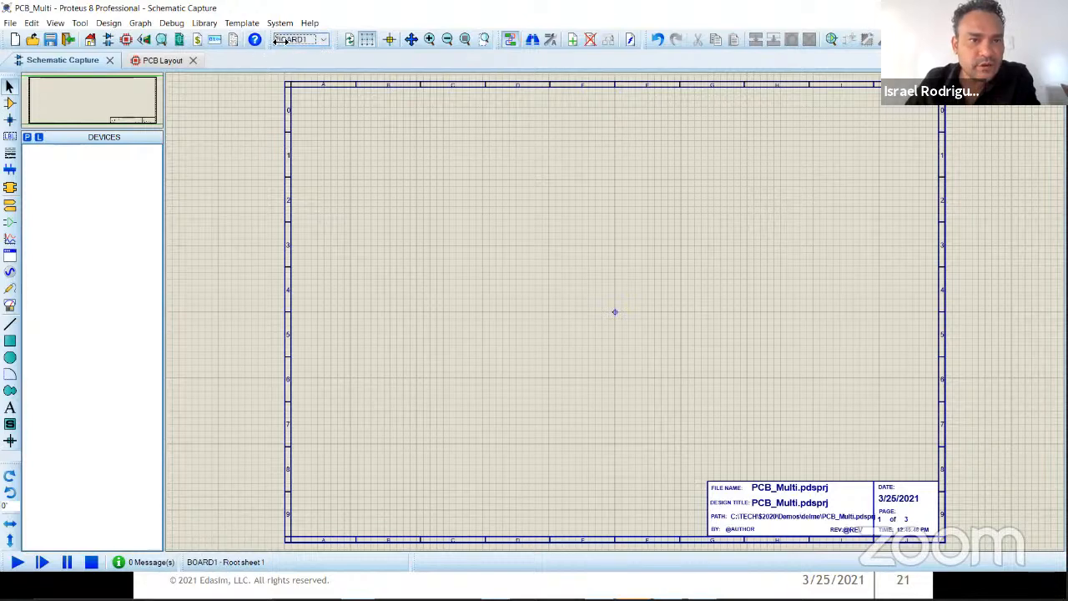
Step: Rename BOARD1 as MinBoard in the Design Explorer
{"action": "left_click", "coordinate": [178, 40]}
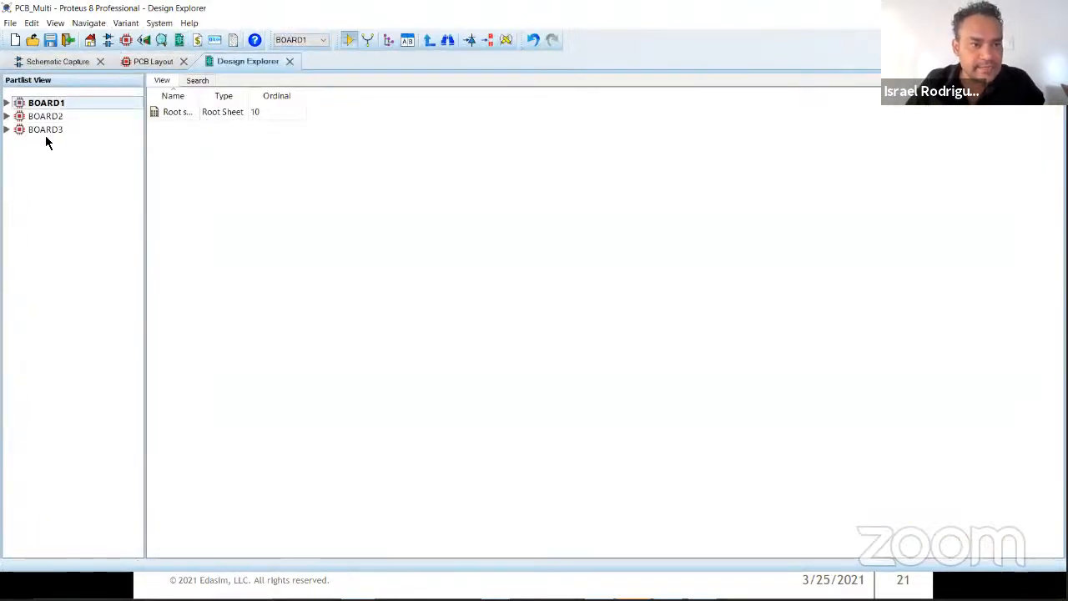
{"action": "right_click", "coordinate": [39, 102]}
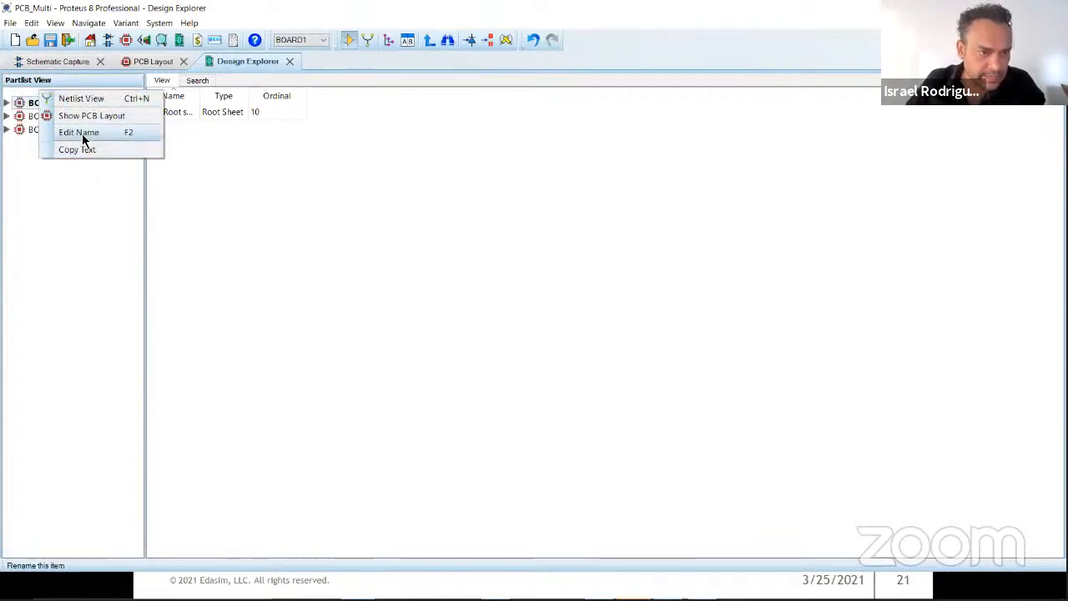
{"action": "left_click", "coordinate": [83, 134]}
{"action": "type", "text": "MinBoard"}
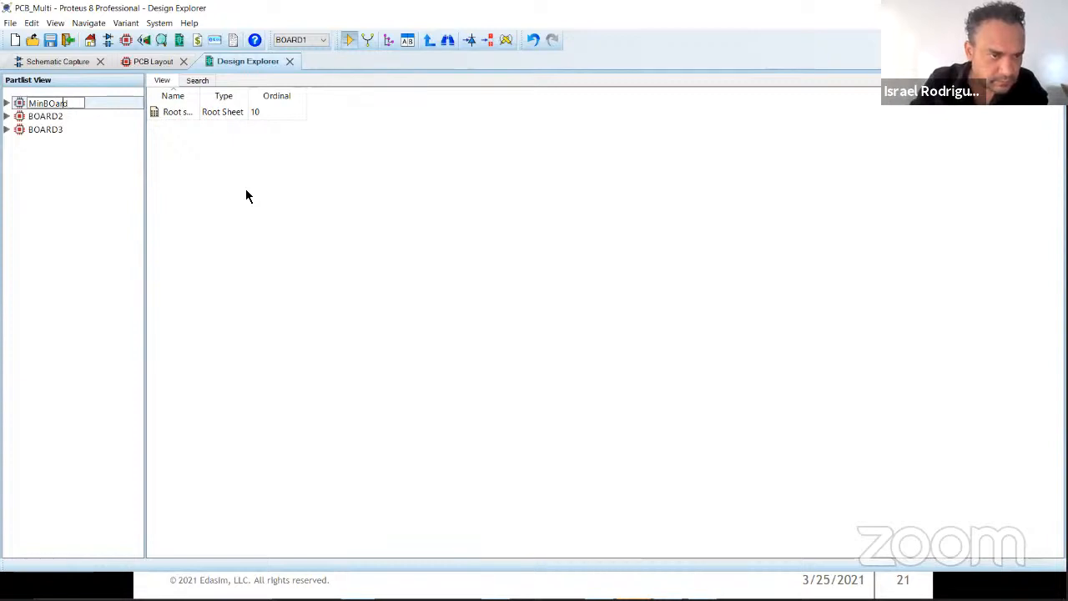
{"action": "key", "text": "Return"}
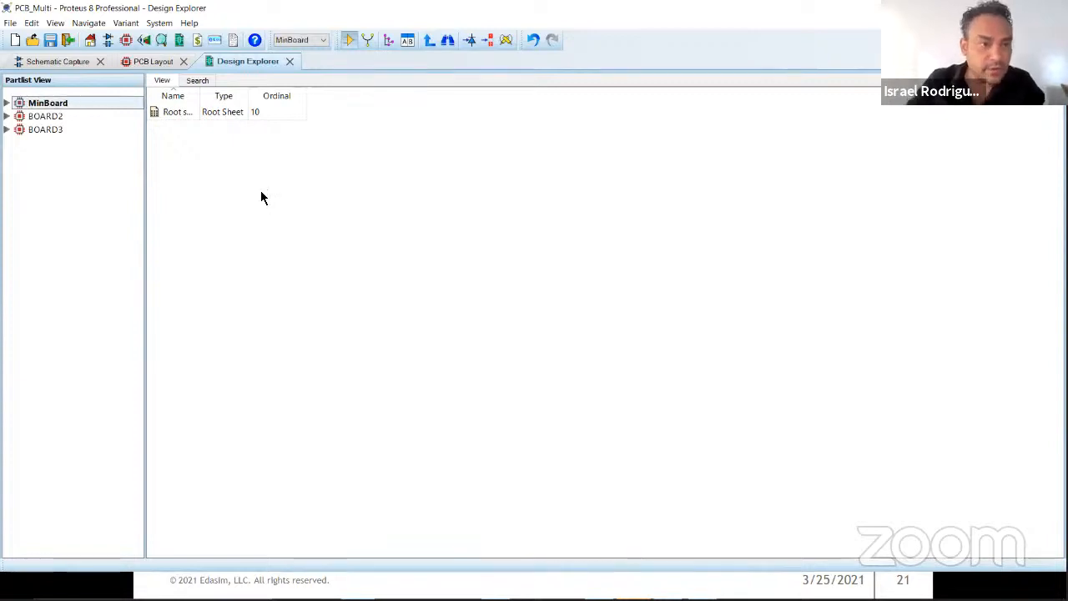
Step: Rename BOARD2 as Memory
{"action": "right_click", "coordinate": [50, 117]}
{"action": "left_click", "coordinate": [74, 147]}
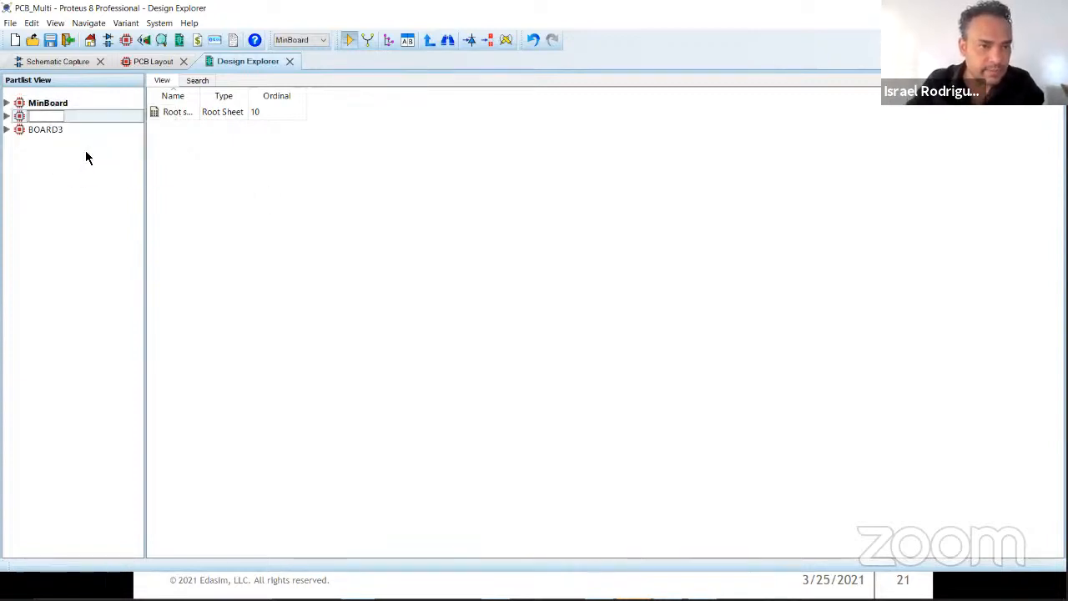
{"action": "type", "text": "Memo"}
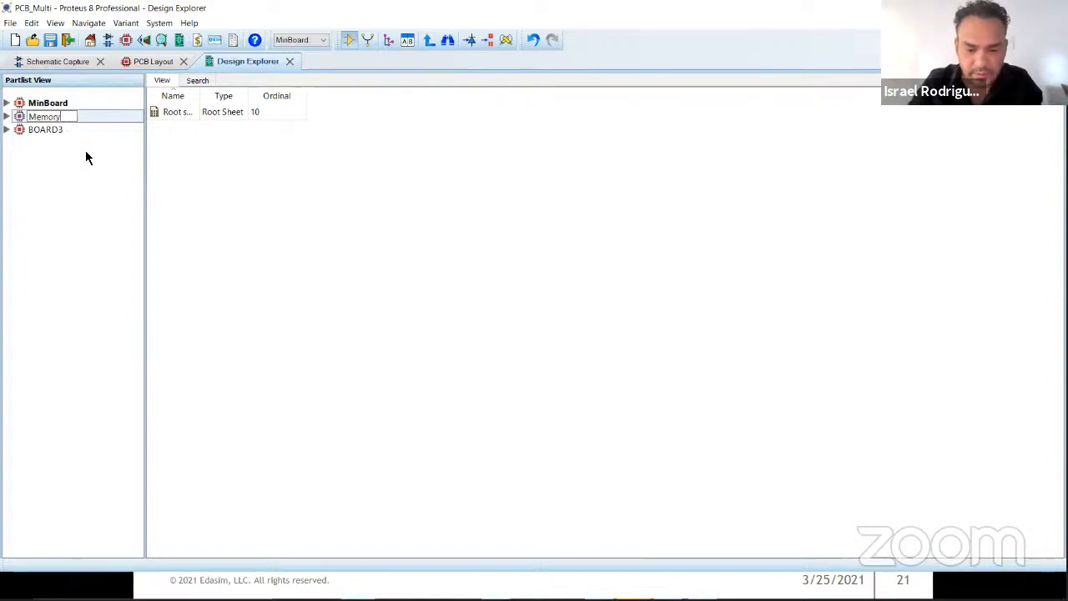
{"action": "type", "text": "ry"}
{"action": "key", "text": "Return"}
Step: Rename BOARD3 as Power
{"action": "right_click", "coordinate": [60, 130]}
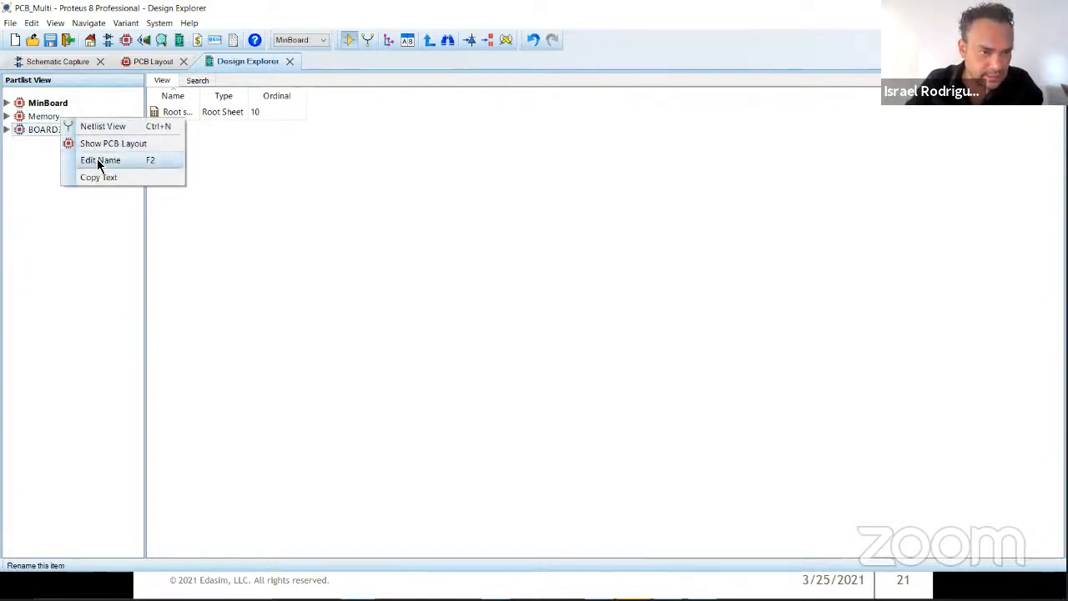
{"action": "left_click", "coordinate": [96, 159]}
{"action": "type", "text": "Power"}
{"action": "key", "text": "Return"}
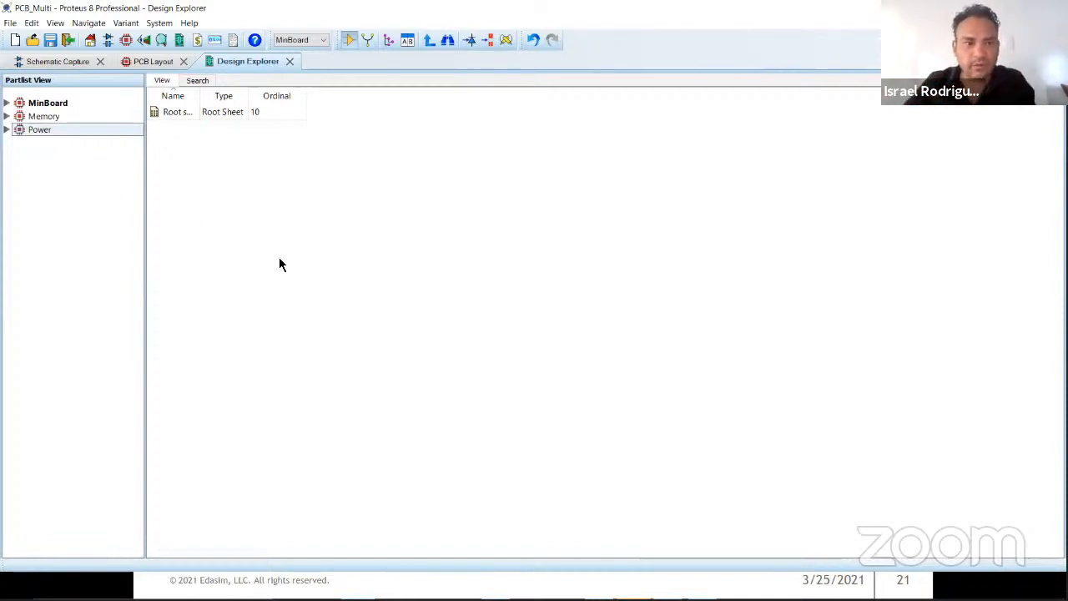
Step: Inspect MinBoard's root sheet in the Design Explorer and display the MinBoard schematic
{"action": "left_click", "coordinate": [6, 102]}
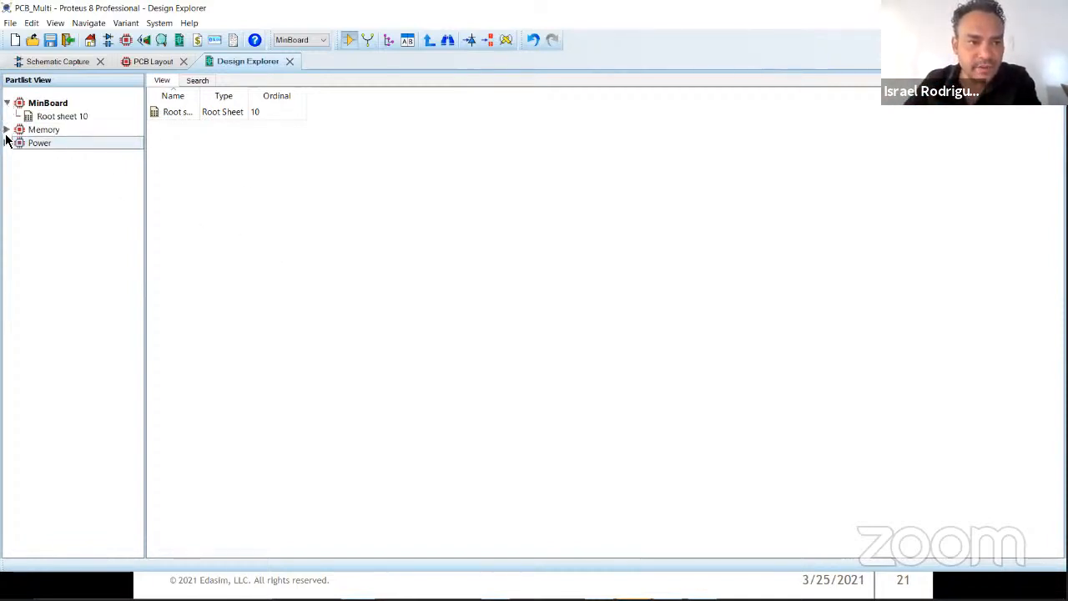
{"action": "left_click", "coordinate": [59, 116]}
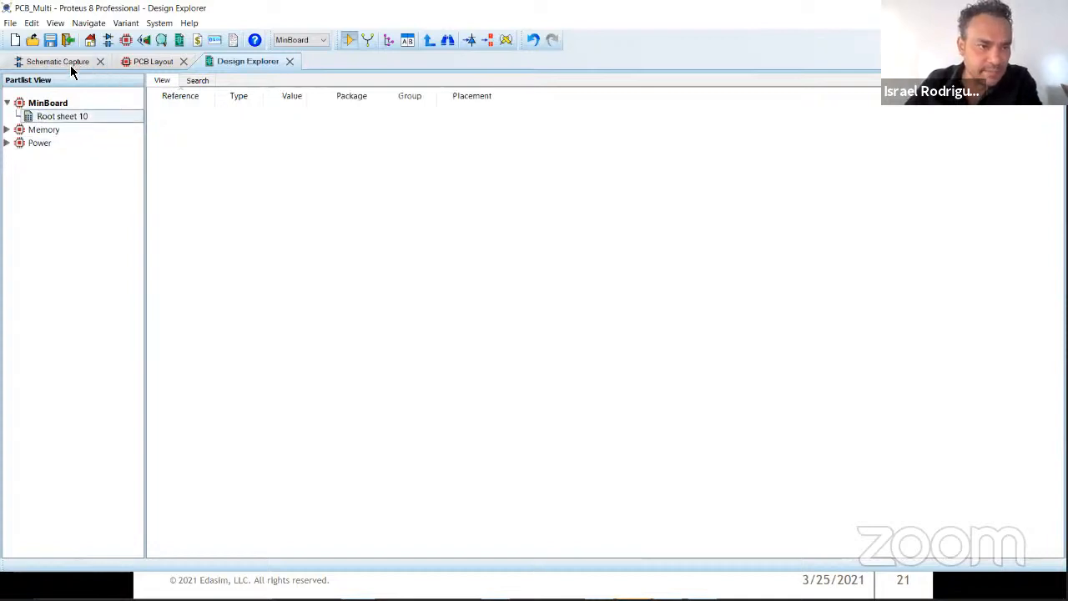
{"action": "left_click", "coordinate": [58, 62]}
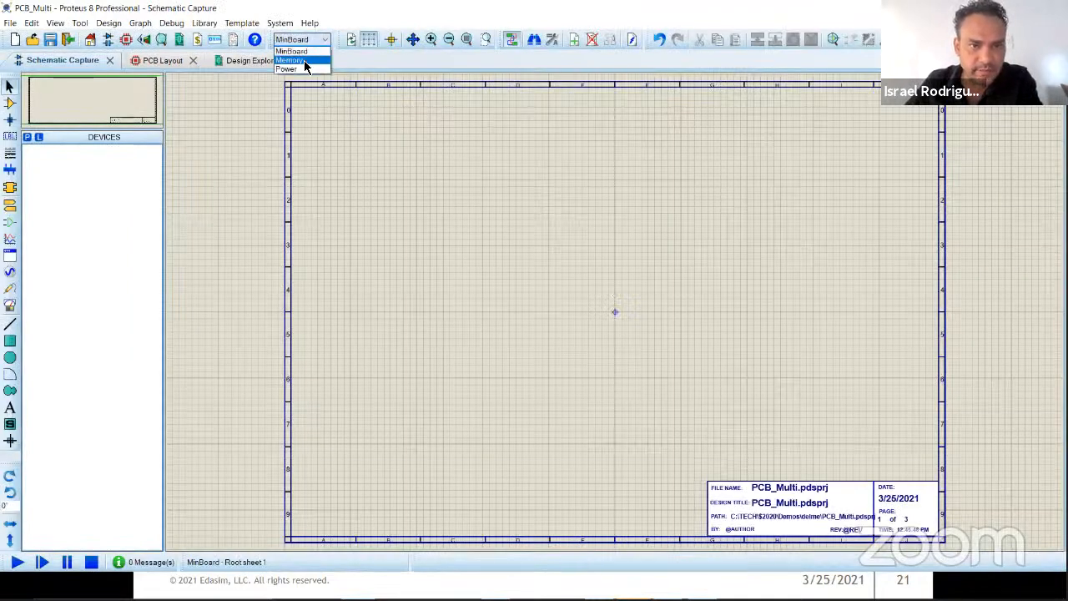
{"action": "left_click", "coordinate": [297, 50]}
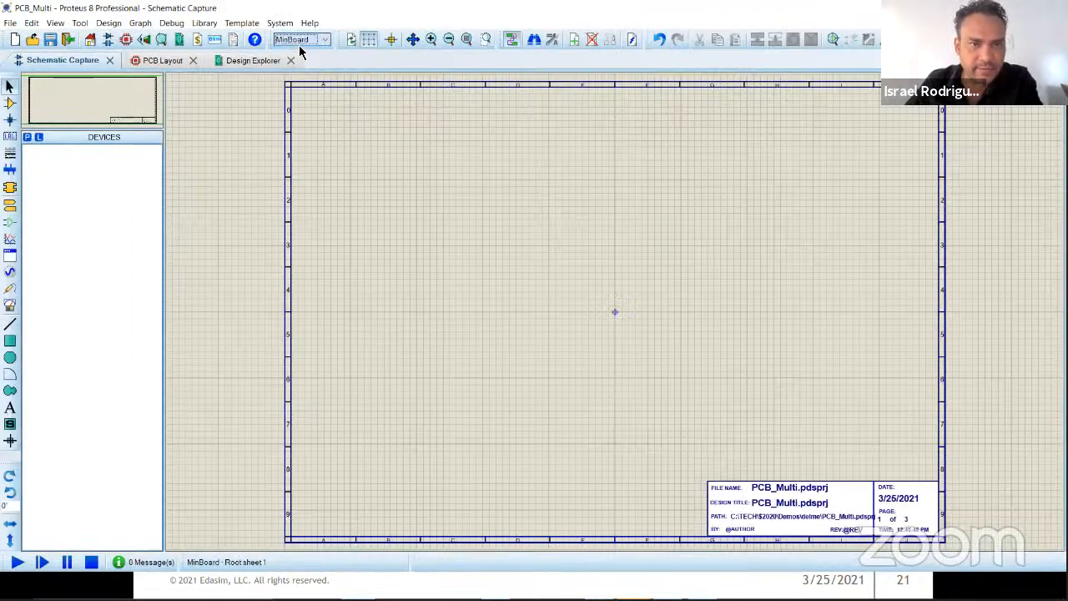
Step: Check the project's sheets with Goto Sheet and close the list
{"action": "left_click", "coordinate": [108, 23]}
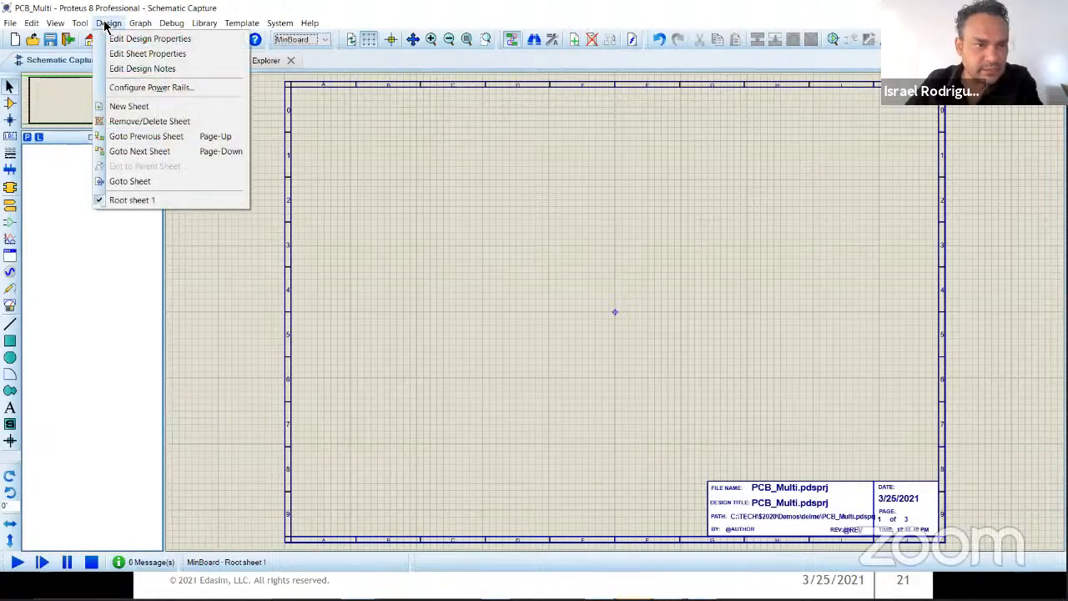
{"action": "left_click", "coordinate": [155, 183]}
{"action": "left_click", "coordinate": [619, 348]}
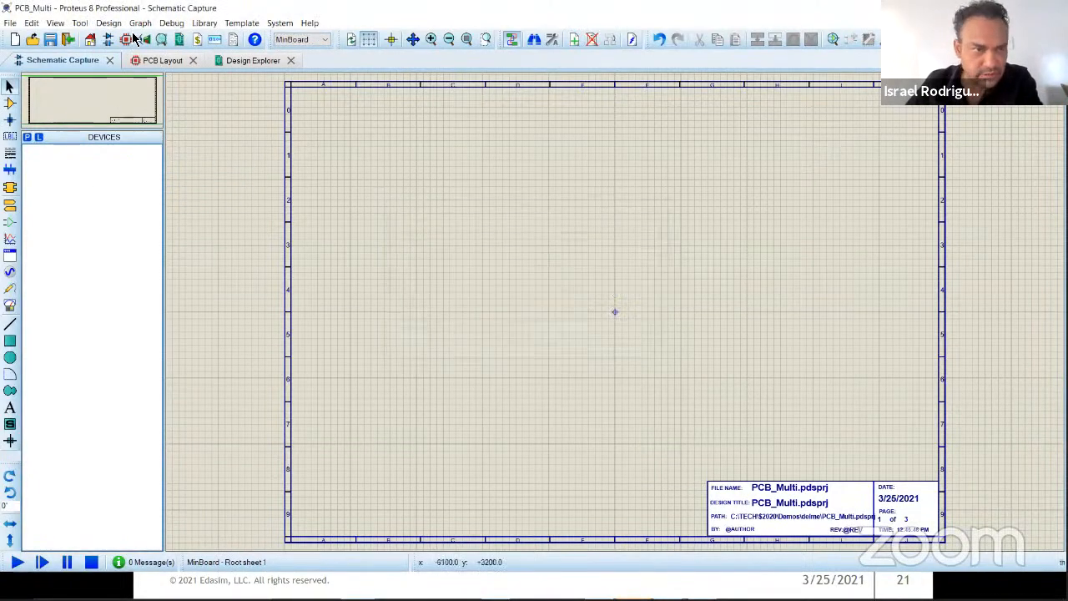
Step: Add a new root sheet to MinBoard and show the board's sheets in the Design Explorer
{"action": "left_click", "coordinate": [108, 23]}
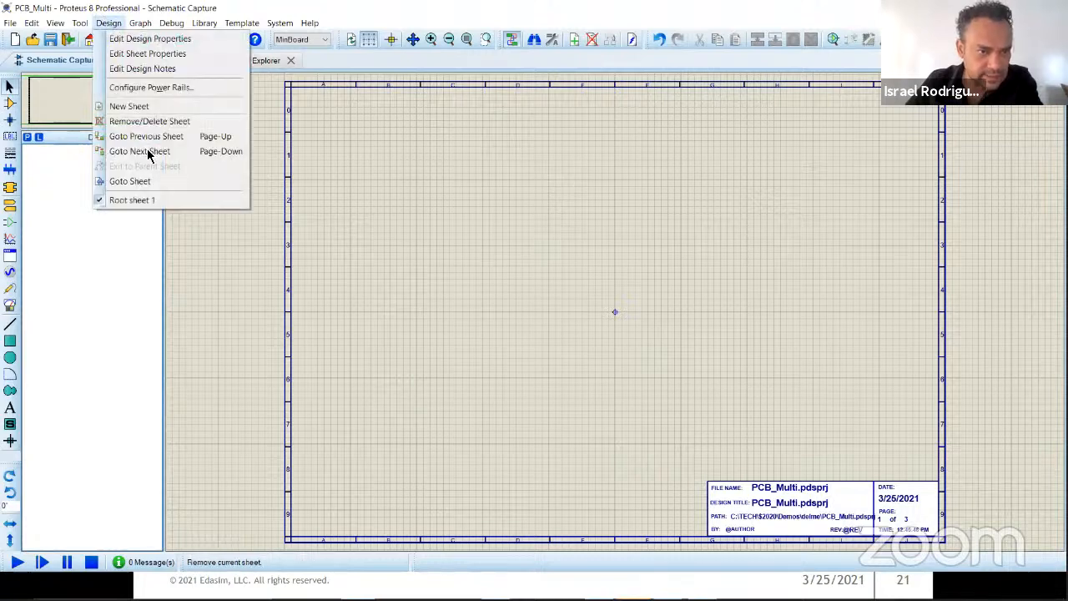
{"action": "left_click", "coordinate": [132, 107]}
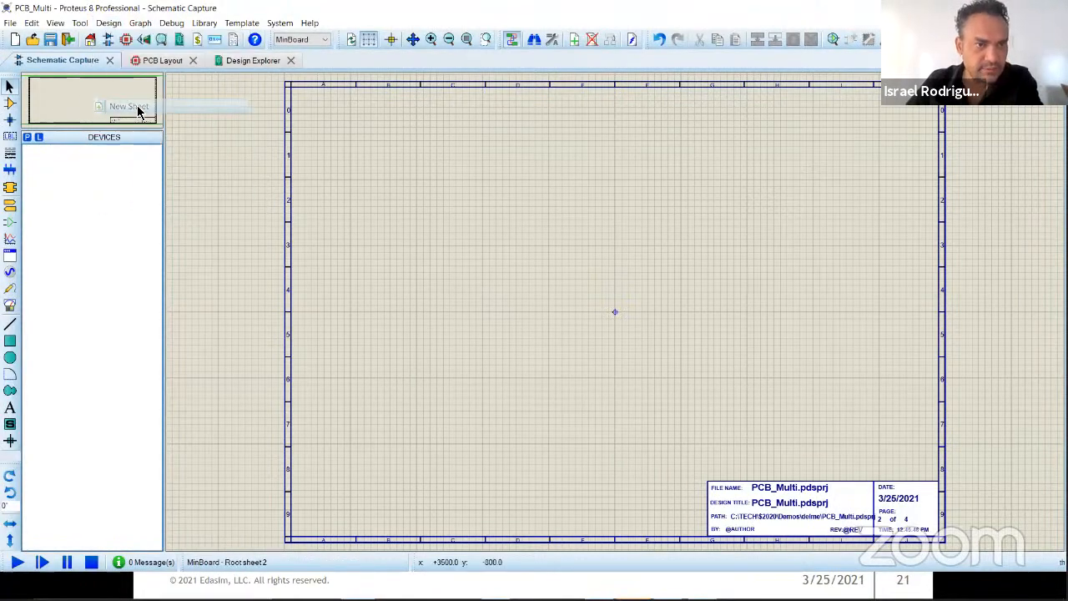
{"action": "left_click", "coordinate": [247, 60]}
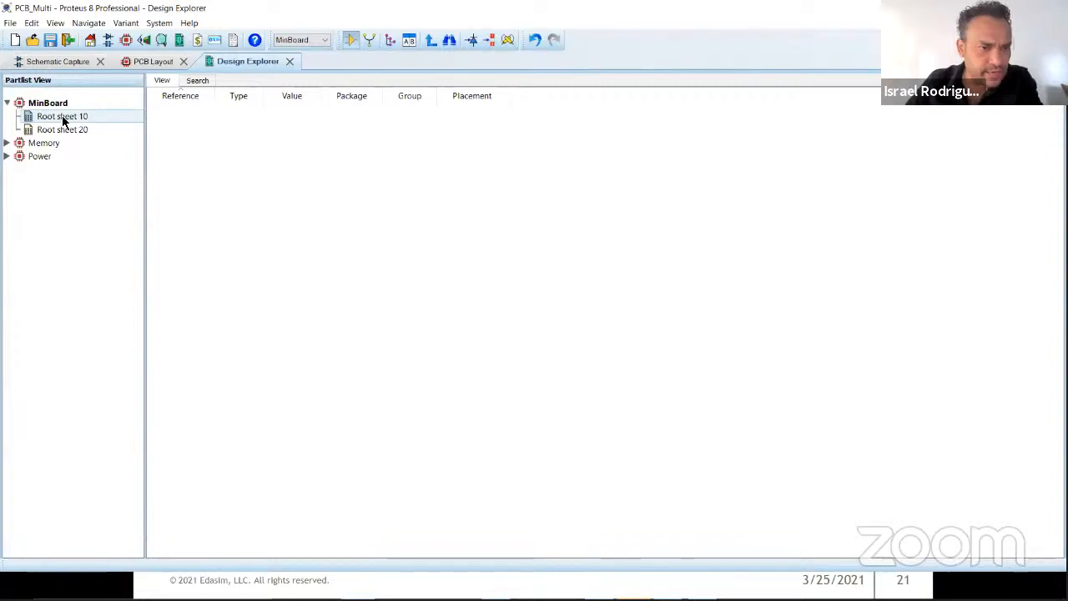
Step: Rename MinBoard's first root sheet as Page1.sch
{"action": "right_click", "coordinate": [62, 121]}
{"action": "left_click", "coordinate": [105, 151]}
{"action": "type", "text": "Page1.sch"}
{"action": "key", "text": "Return"}
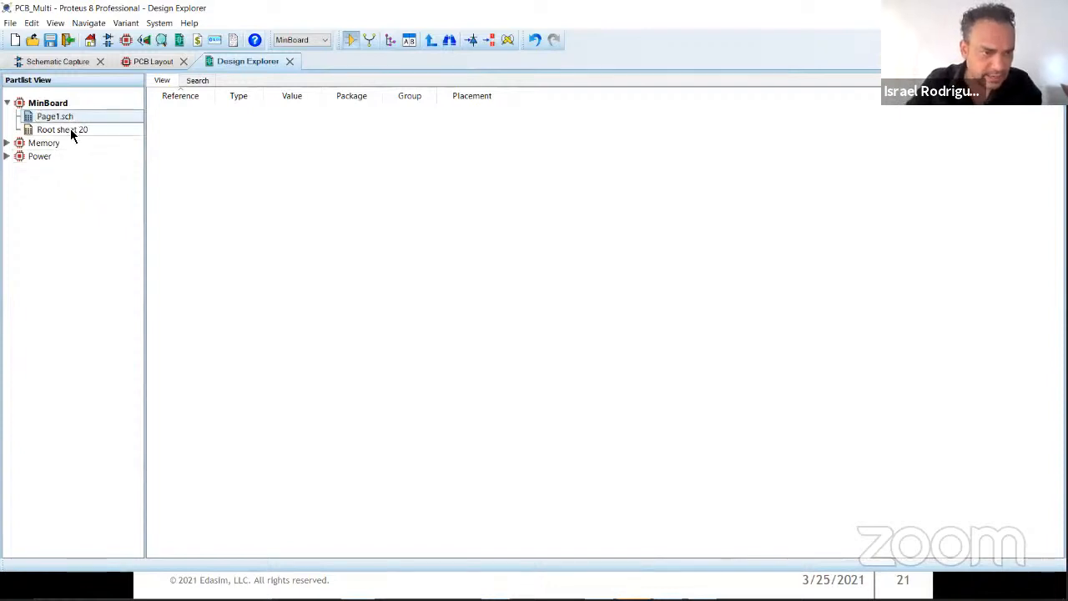
Step: Rename MinBoard's second root sheet as Page2.sch
{"action": "right_click", "coordinate": [71, 136]}
{"action": "left_click", "coordinate": [103, 164]}
{"action": "type", "text": "Page2"}
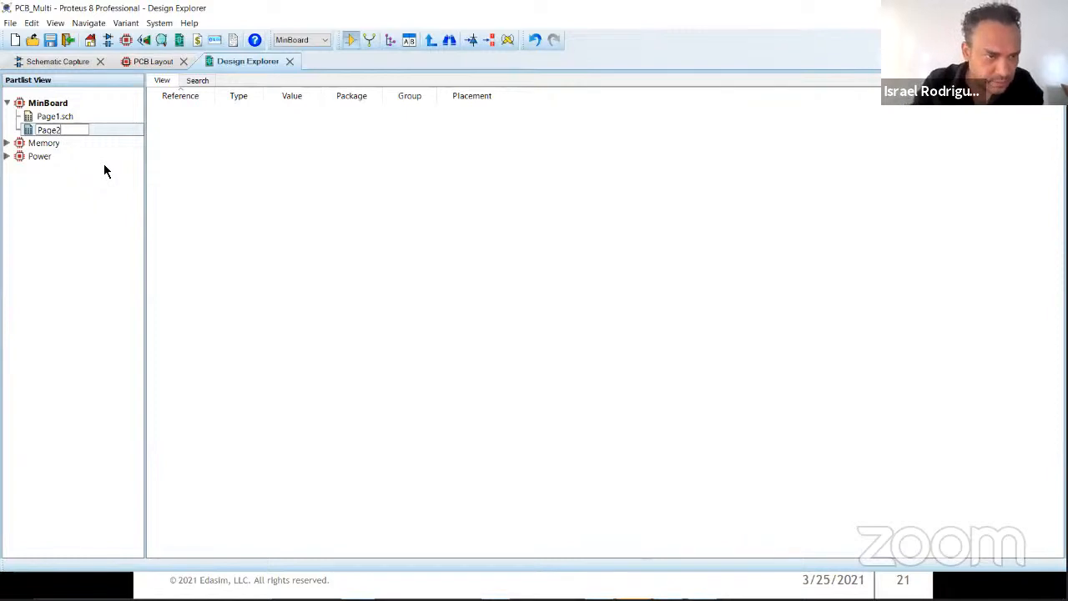
{"action": "type", "text": ".sch"}
{"action": "key", "text": "Return"}
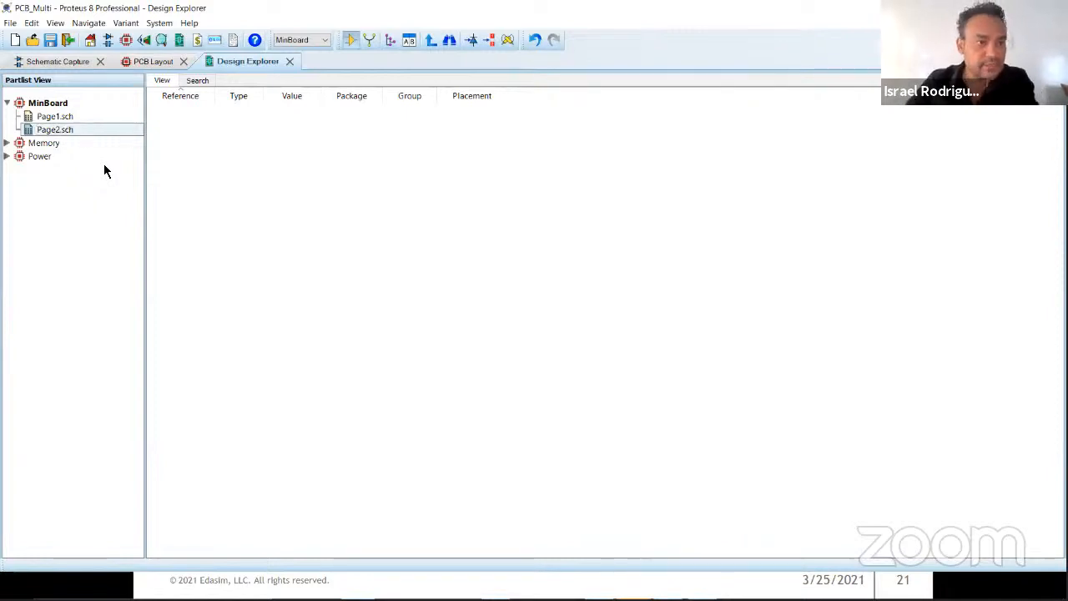
Step: Expand the Memory and Power boards to view their sheets, and check the list of boards available in the PCB layout
{"action": "left_click", "coordinate": [7, 143]}
{"action": "left_click", "coordinate": [7, 170]}
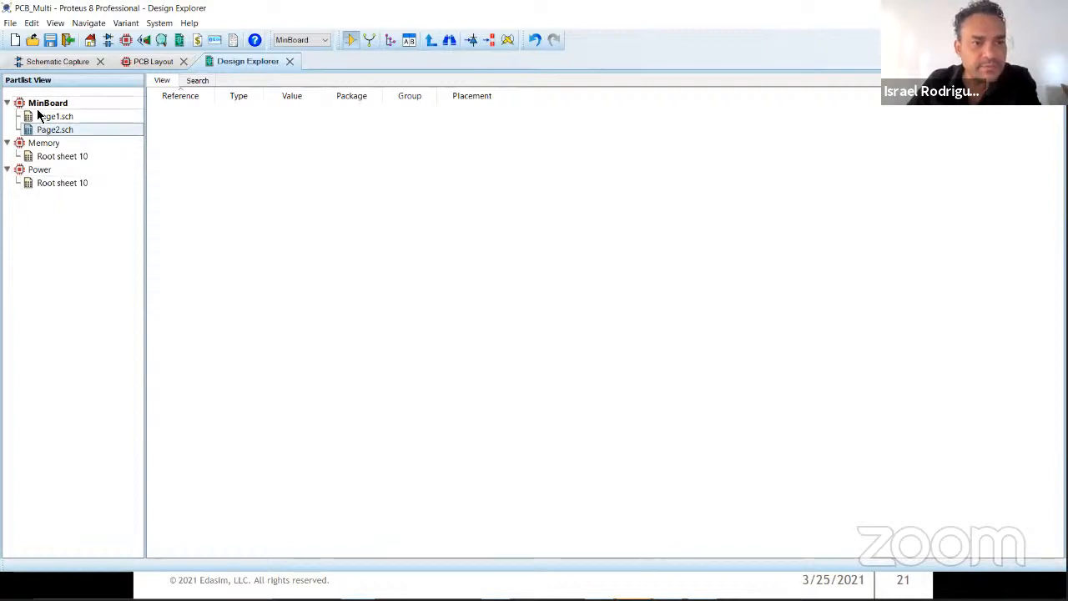
{"action": "left_click", "coordinate": [147, 62]}
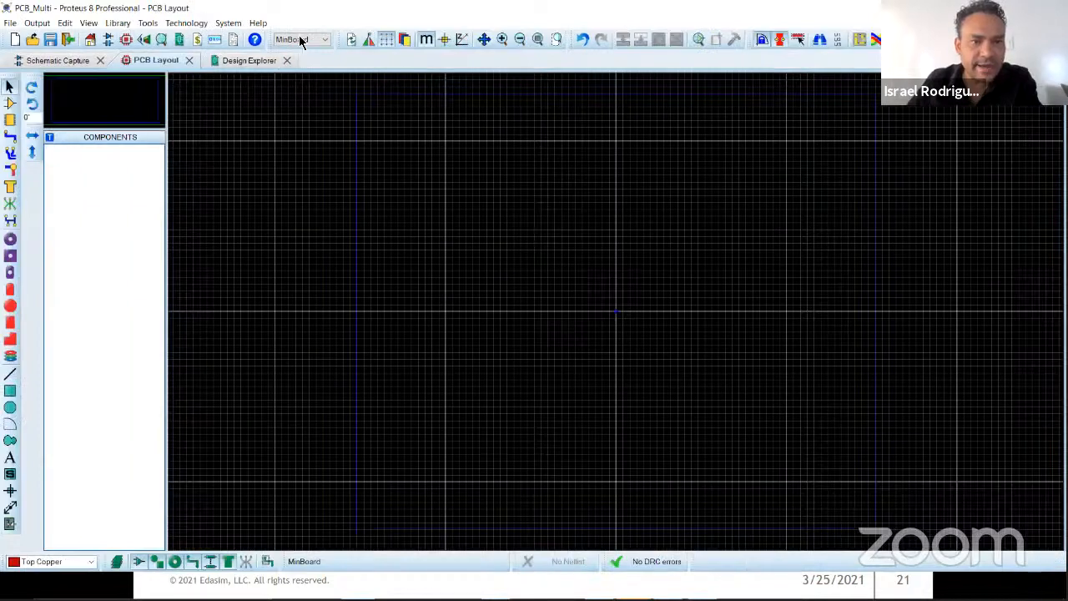
{"action": "left_click", "coordinate": [321, 39]}
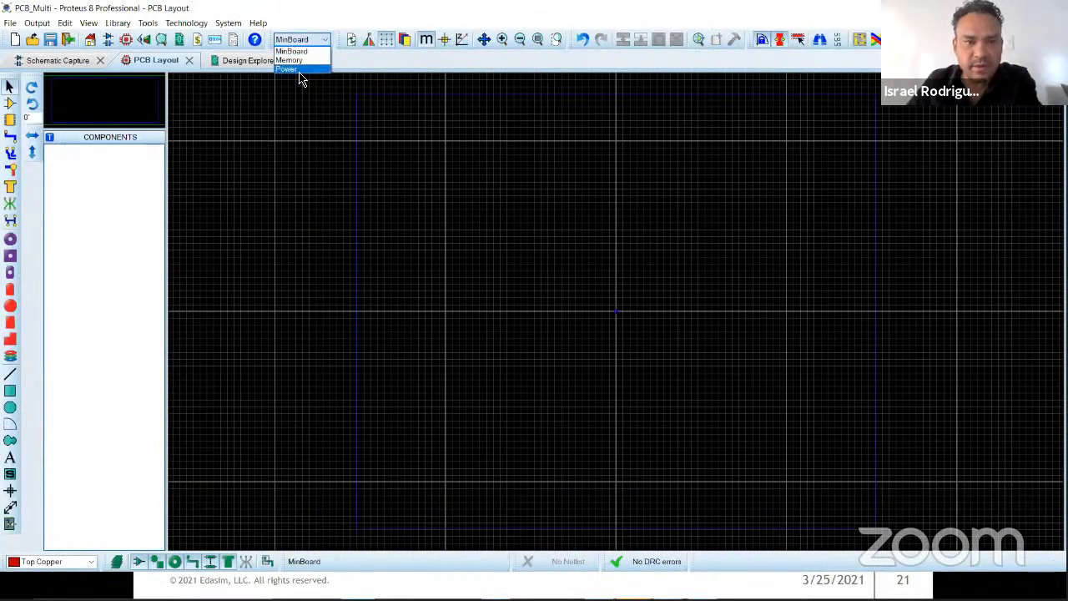
{"action": "left_click", "coordinate": [316, 15]}
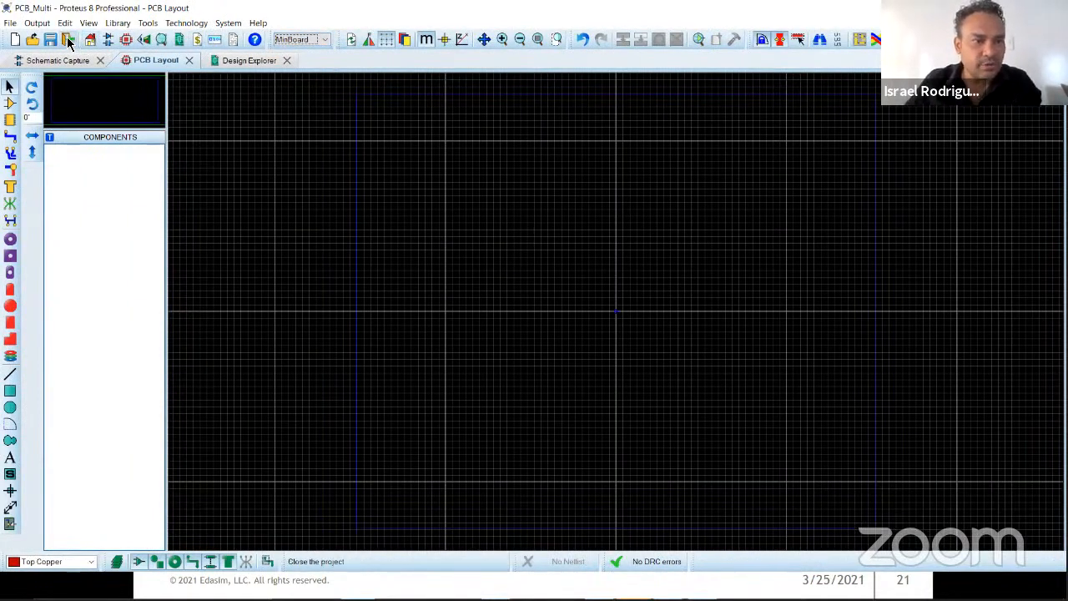
Step: Close the current project without saving and open $MultiBoardDemoV812-USA.pdsprj from the Demos folder
{"action": "left_click", "coordinate": [69, 40]}
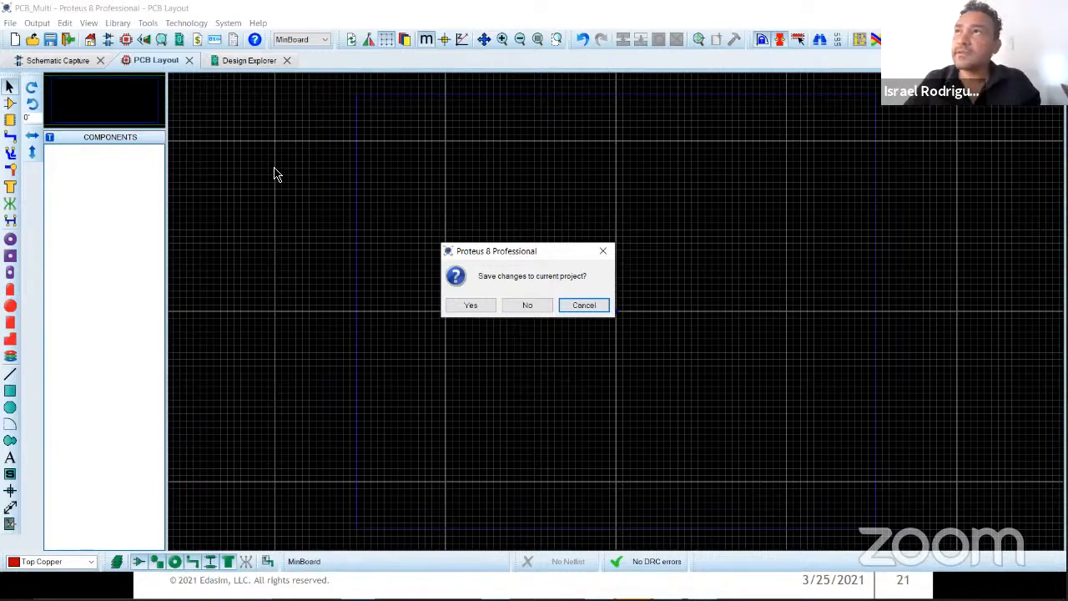
{"action": "left_click", "coordinate": [527, 304]}
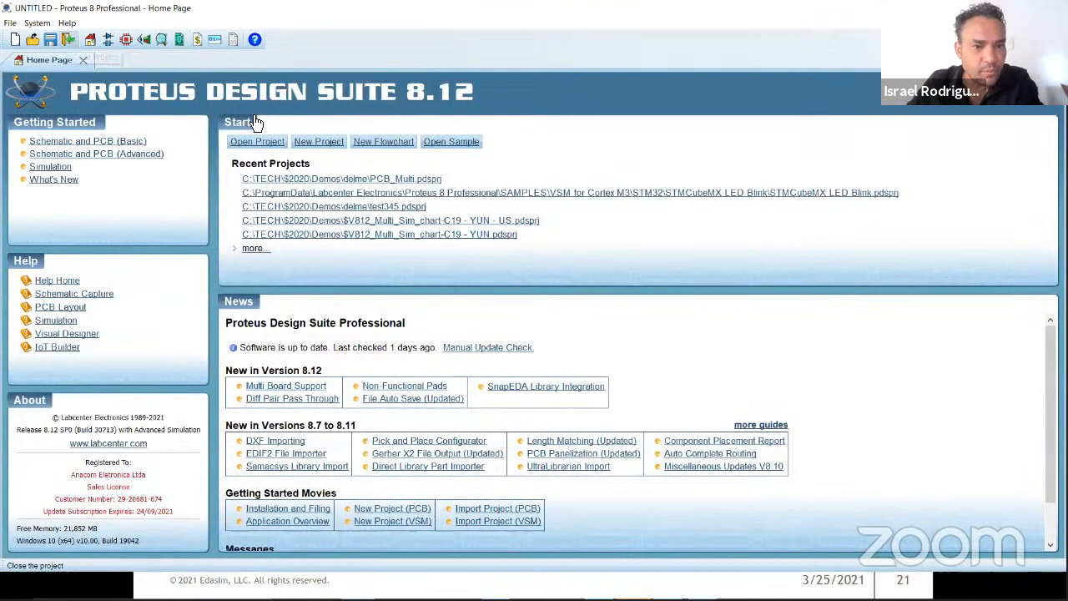
{"action": "left_click", "coordinate": [274, 151]}
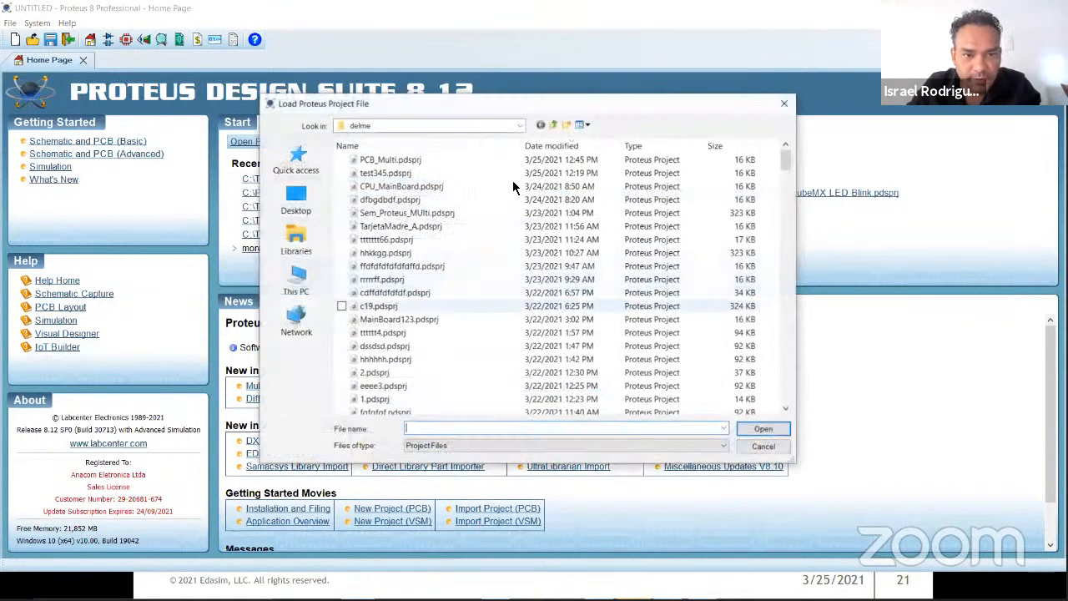
{"action": "left_click", "coordinate": [553, 124]}
{"action": "scroll", "coordinate": [500, 292], "scroll_direction": "up", "scroll_amount": 10}
{"action": "scroll", "coordinate": [498, 293], "scroll_direction": "up", "scroll_amount": 10}
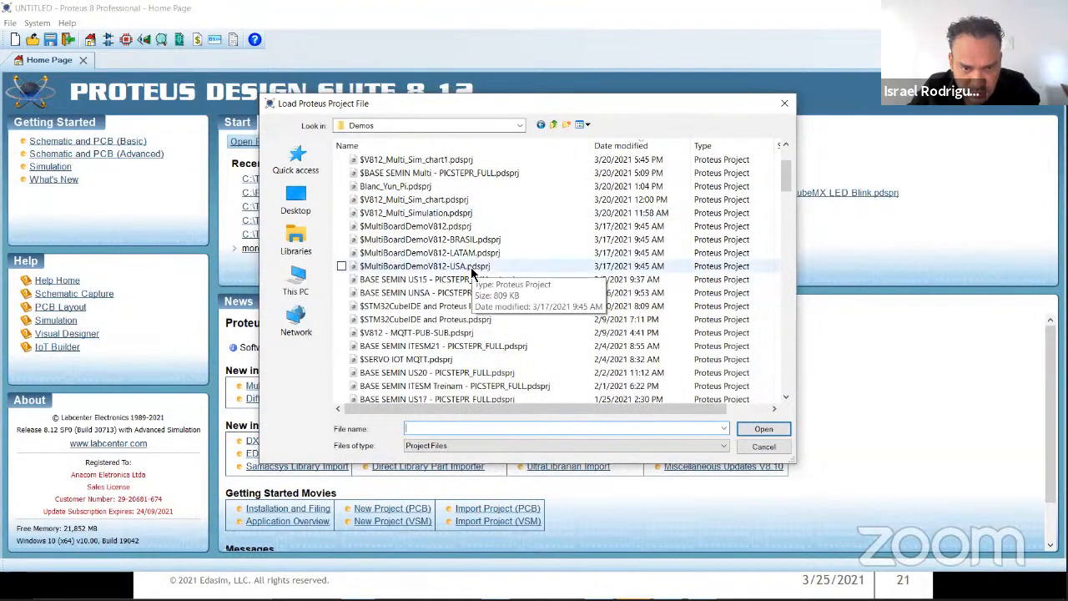
{"action": "double_click", "coordinate": [471, 267]}
{"action": "key", "text": "alt+Tab"}
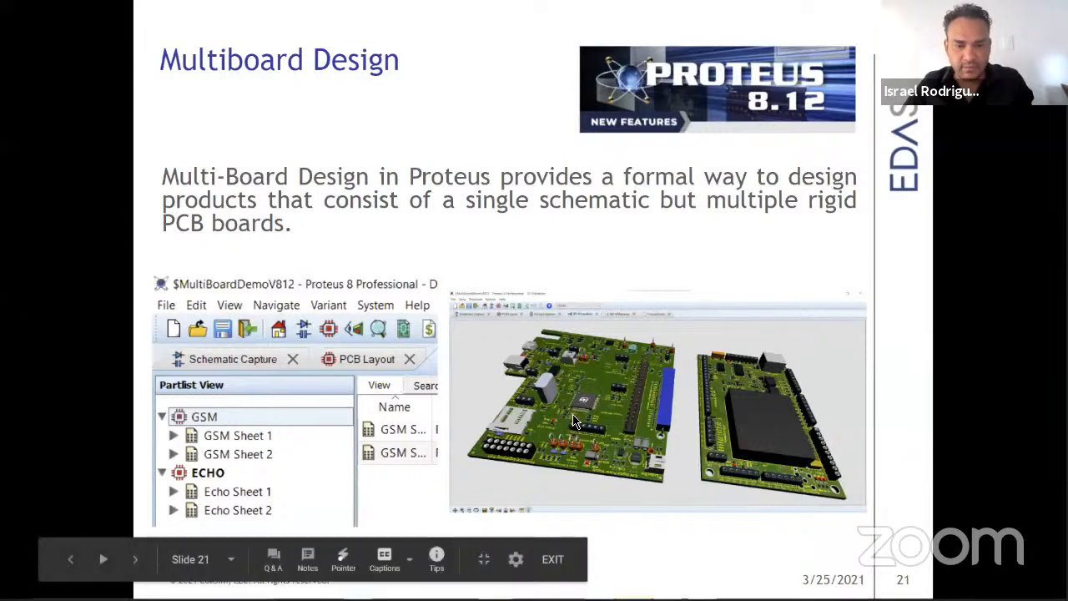
{"action": "key", "text": "alt+Tab"}
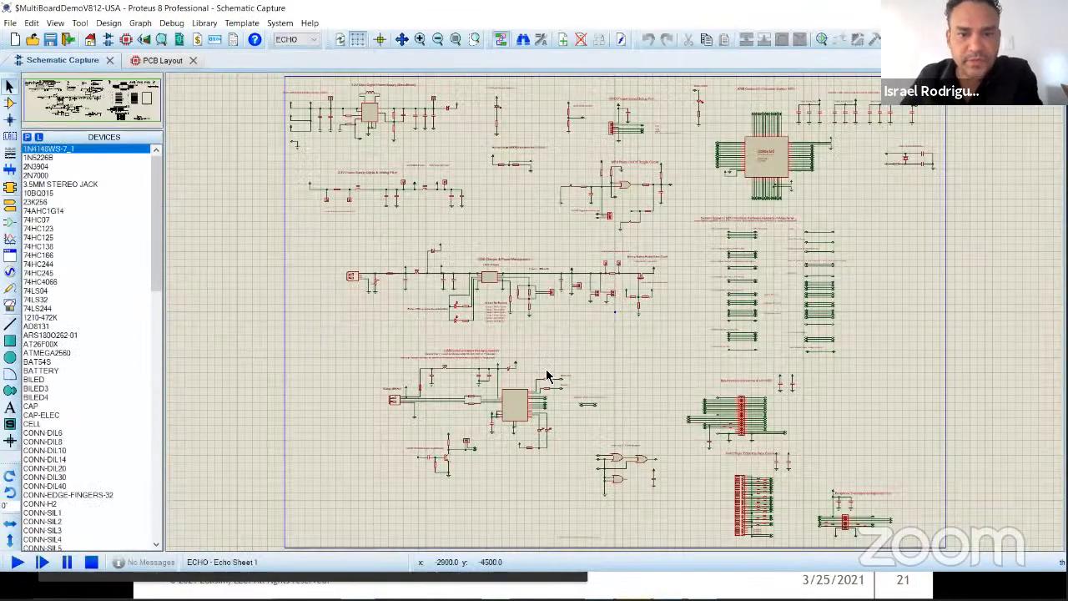
Step: Display the GSM board's schematic and switch back to the ECHO board's schematic
{"action": "left_click", "coordinate": [308, 43]}
{"action": "left_click", "coordinate": [309, 55]}
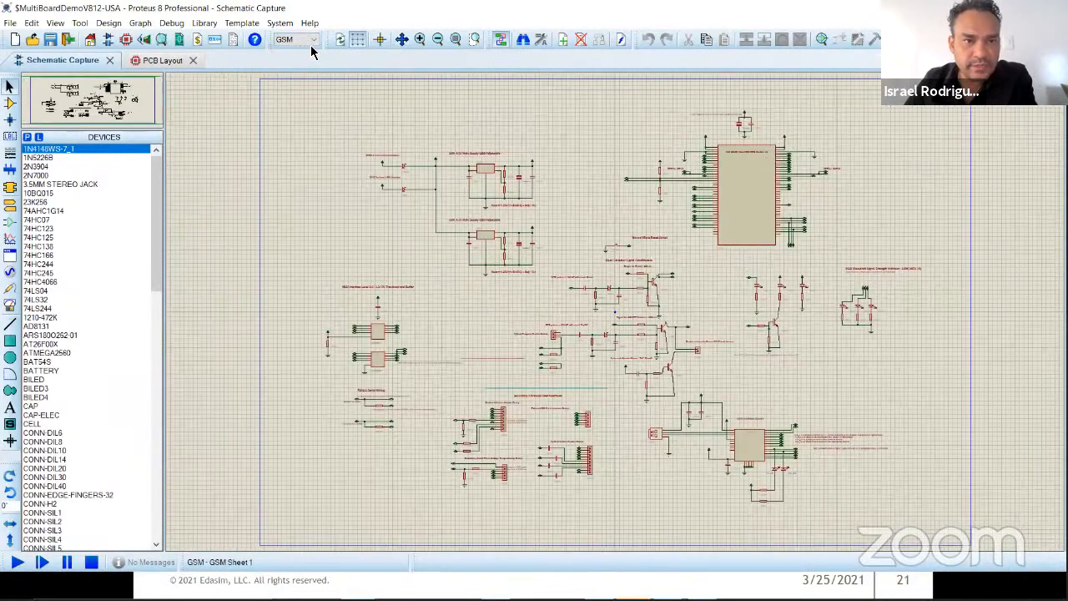
{"action": "left_click", "coordinate": [311, 40]}
{"action": "left_click", "coordinate": [302, 58]}
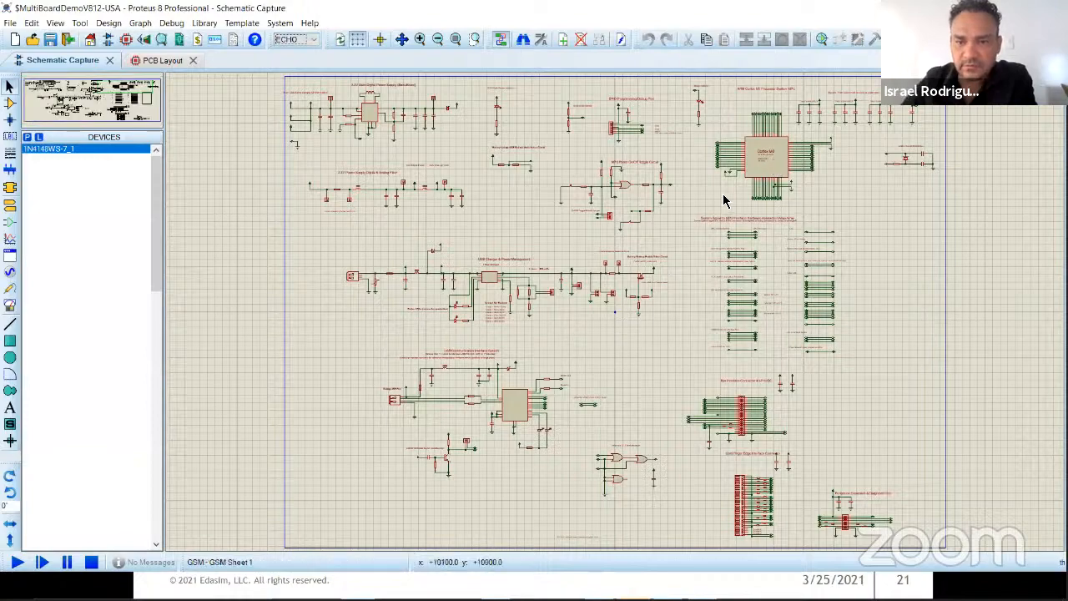
Step: Examine the Cortex M0 processor on Echo Sheet 1 and the headphone jack circuit on Echo Sheet 2
{"action": "scroll", "coordinate": [643, 248], "scroll_direction": "up", "scroll_amount": 3}
{"action": "scroll", "coordinate": [617, 318], "scroll_direction": "up", "scroll_amount": 1}
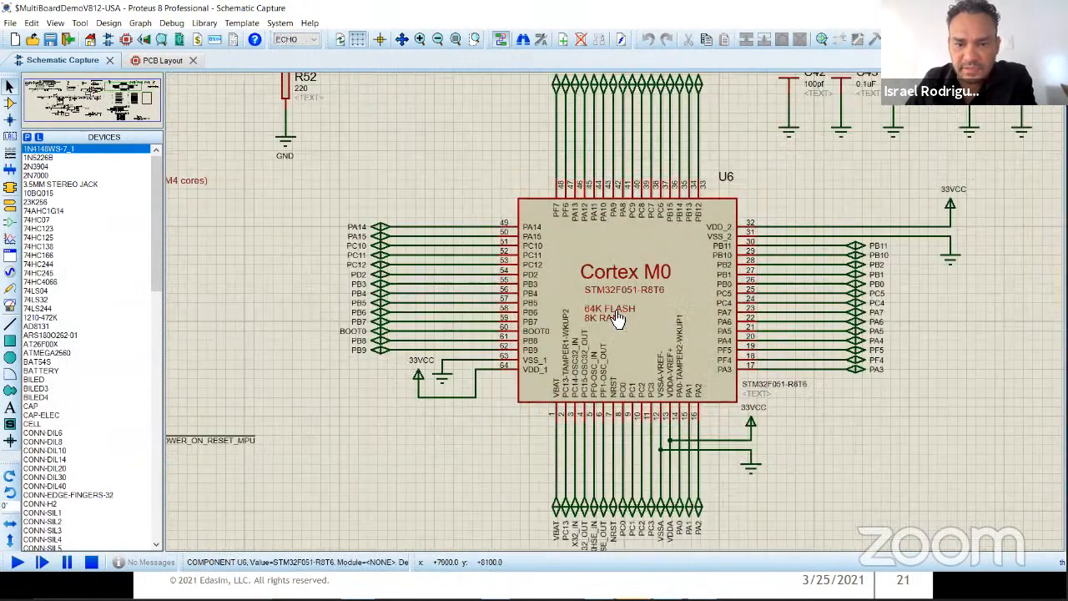
{"action": "scroll", "coordinate": [617, 318], "scroll_direction": "down", "scroll_amount": 2}
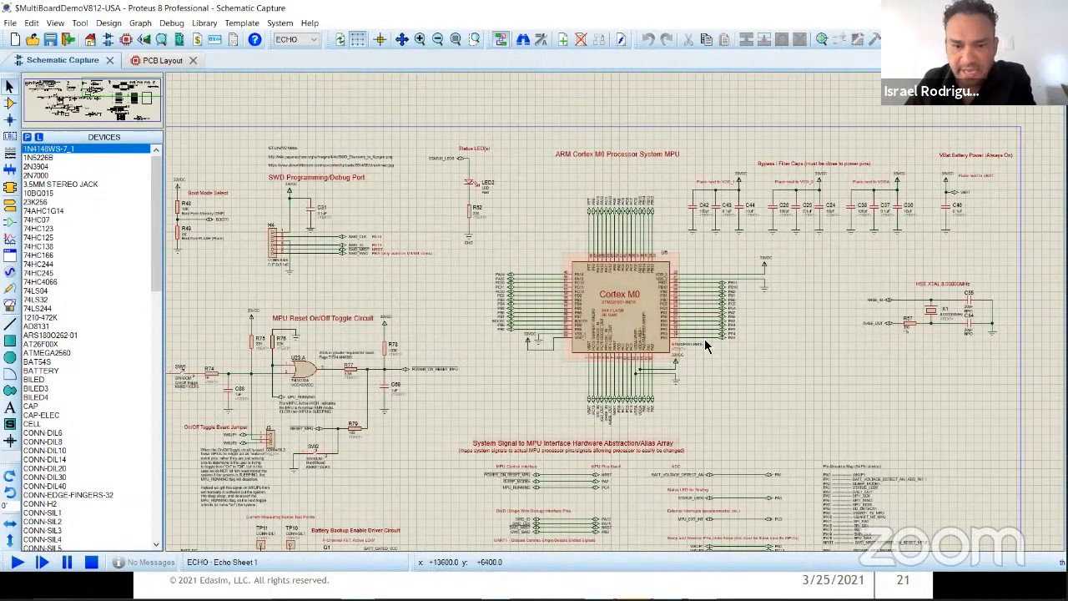
{"action": "right_click", "coordinate": [440, 290]}
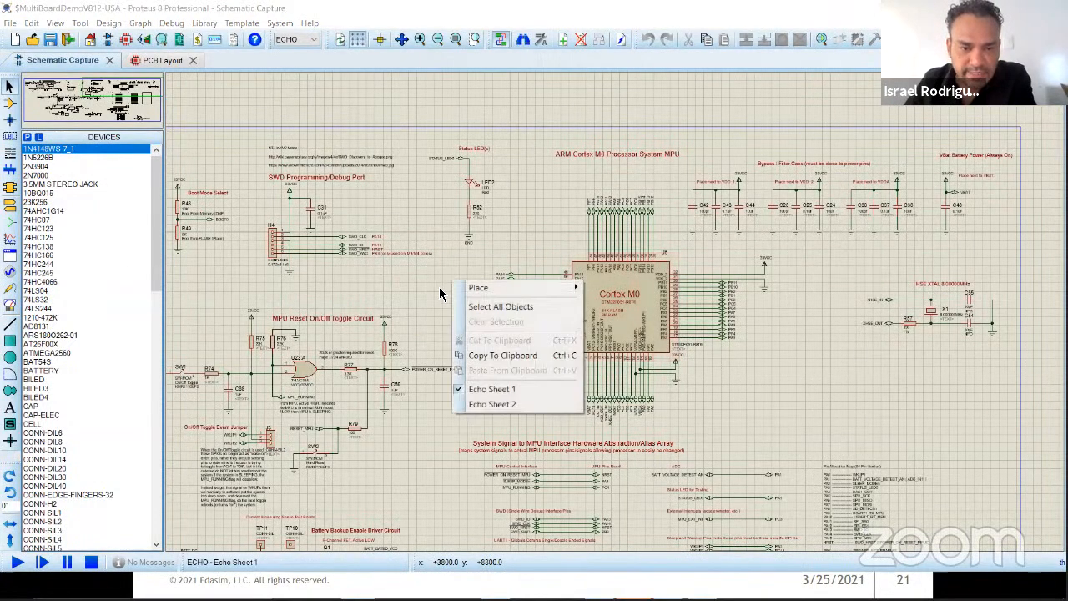
{"action": "left_click", "coordinate": [503, 403]}
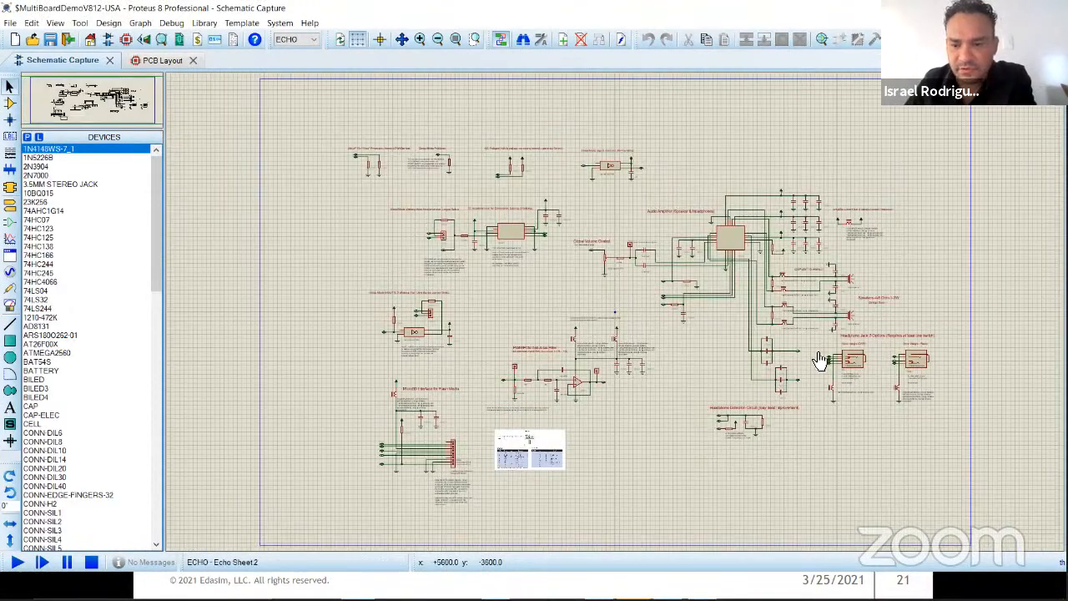
{"action": "scroll", "coordinate": [614, 317], "scroll_direction": "up", "scroll_amount": 5}
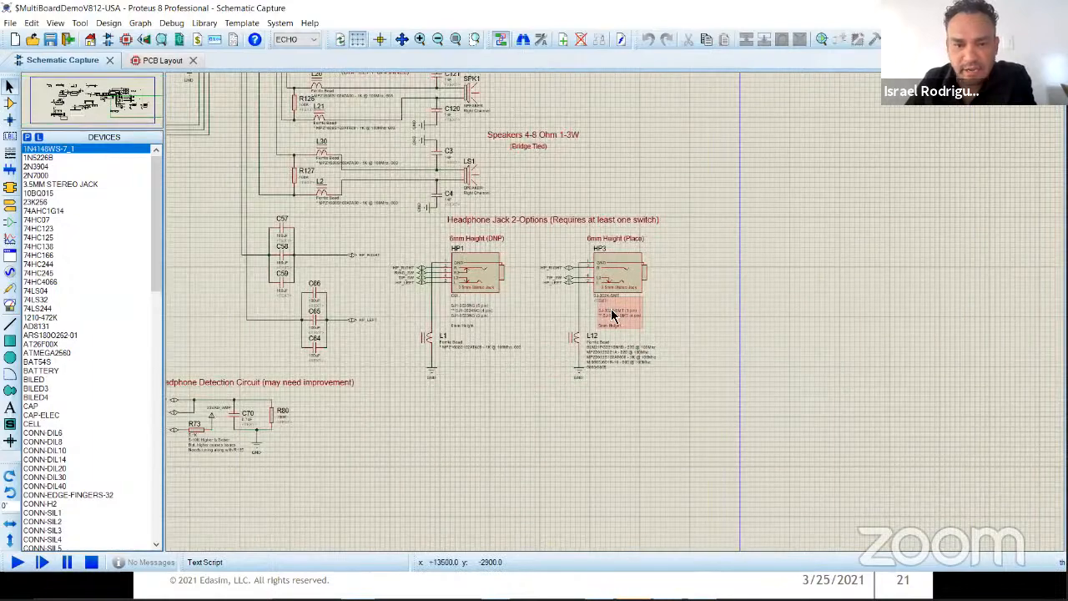
Step: Examine the GSM module and surrounding circuits on GSM Sheet 1, and display GSM Sheet 2
{"action": "left_click", "coordinate": [314, 39]}
{"action": "left_click", "coordinate": [304, 57]}
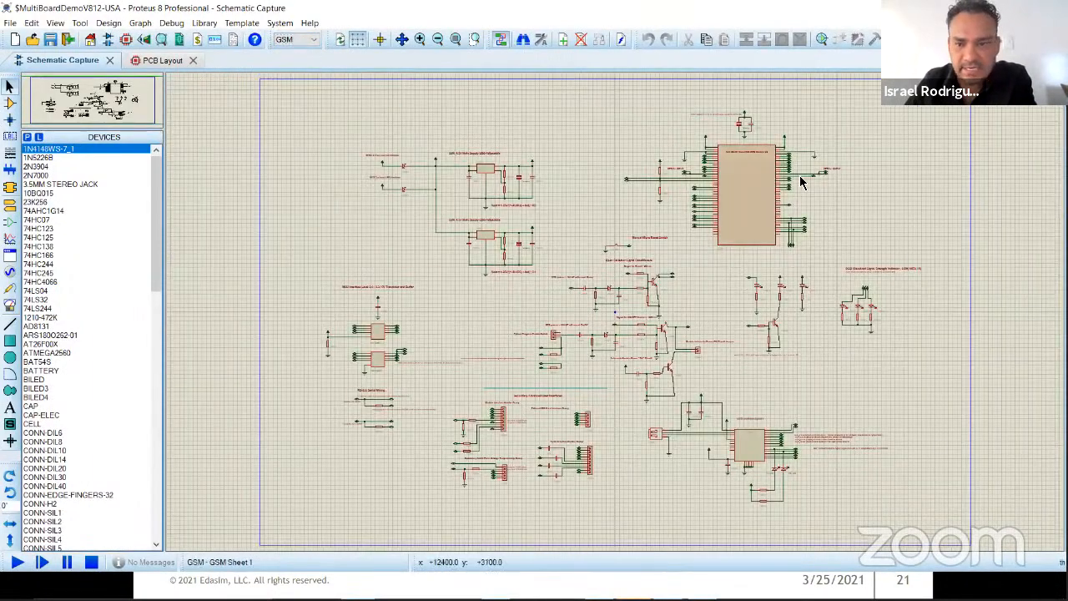
{"action": "scroll", "coordinate": [614, 317], "scroll_direction": "up", "scroll_amount": 4}
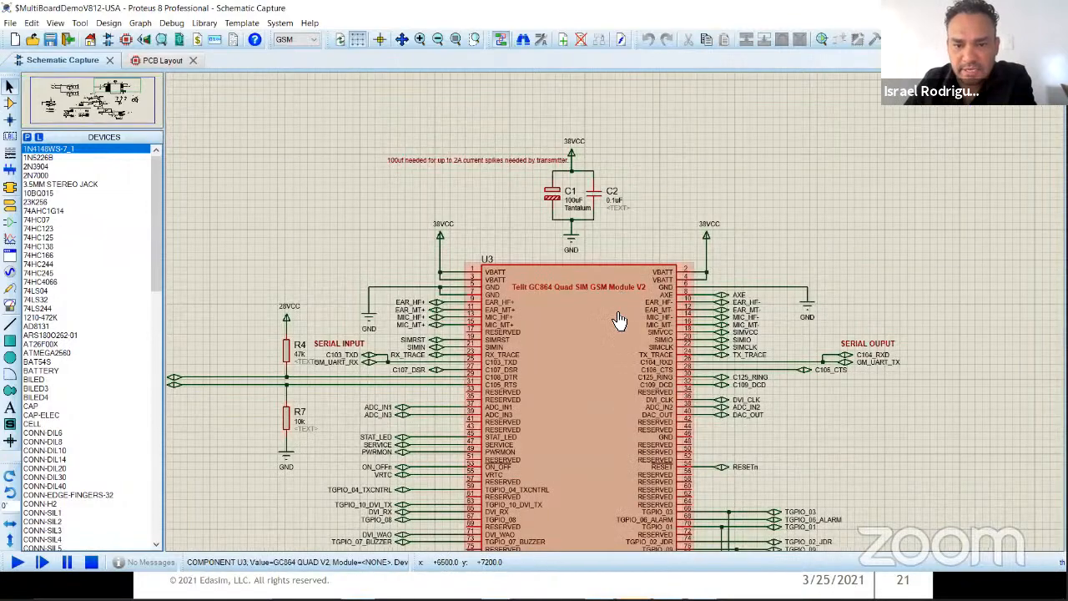
{"action": "scroll", "coordinate": [614, 317], "scroll_direction": "down", "scroll_amount": 4}
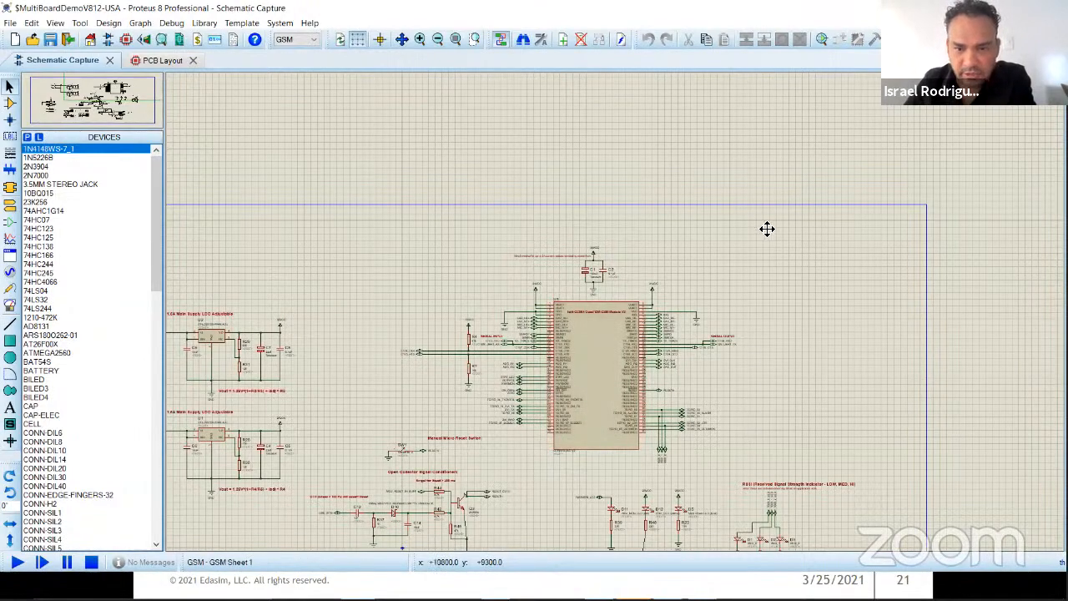
{"action": "left_click", "coordinate": [689, 374]}
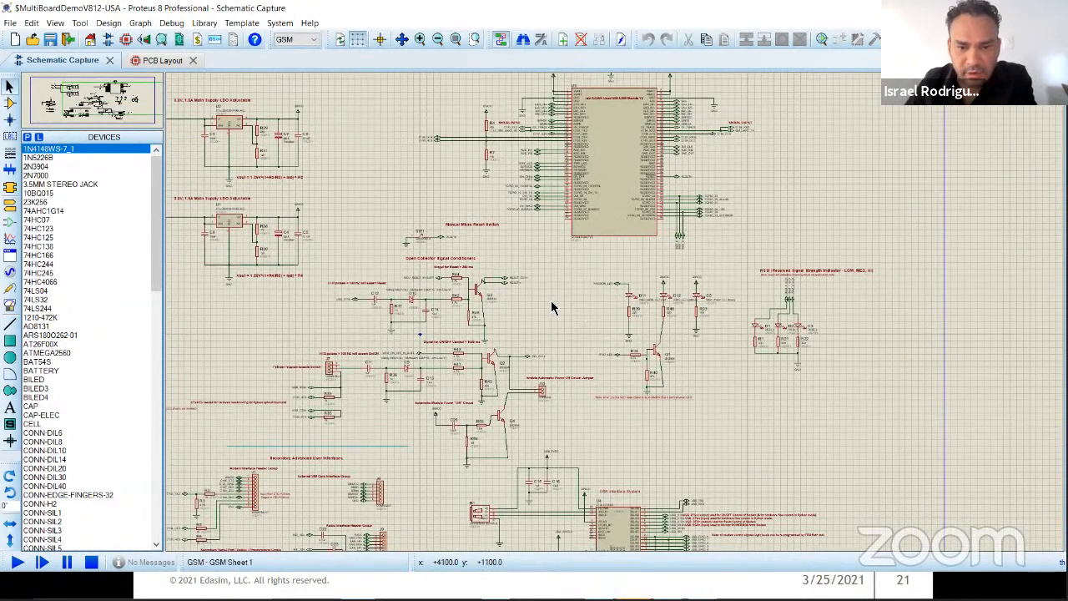
{"action": "right_click", "coordinate": [564, 299]}
{"action": "left_click", "coordinate": [605, 422]}
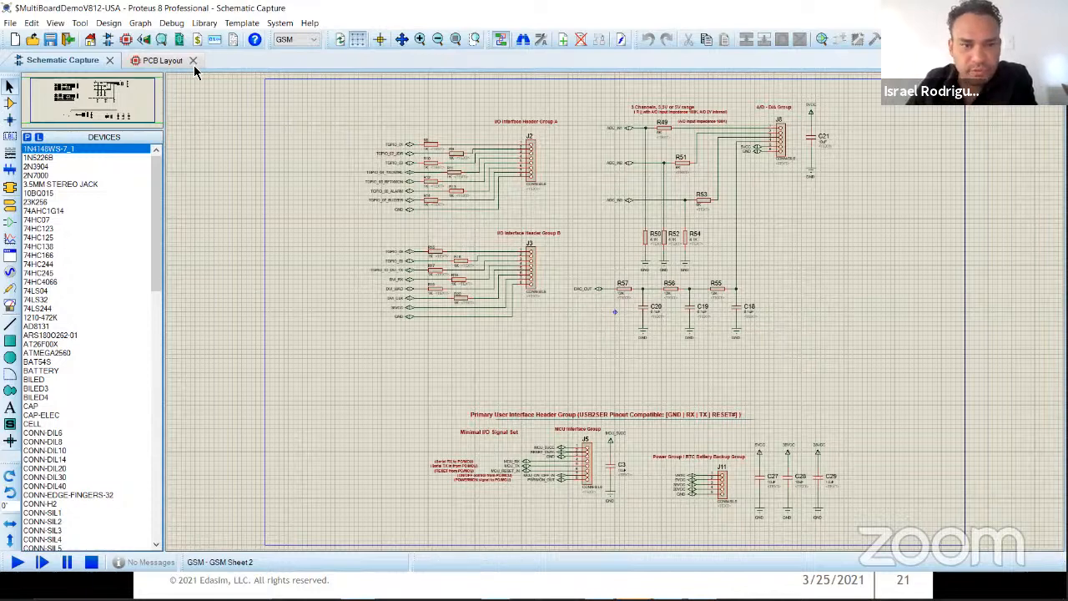
Step: In the Design Explorer, view the sheets of the GSM and ECHO boards and examine the parts of Echo Sheet 1 and GSM Sheet 1
{"action": "left_click", "coordinate": [178, 40]}
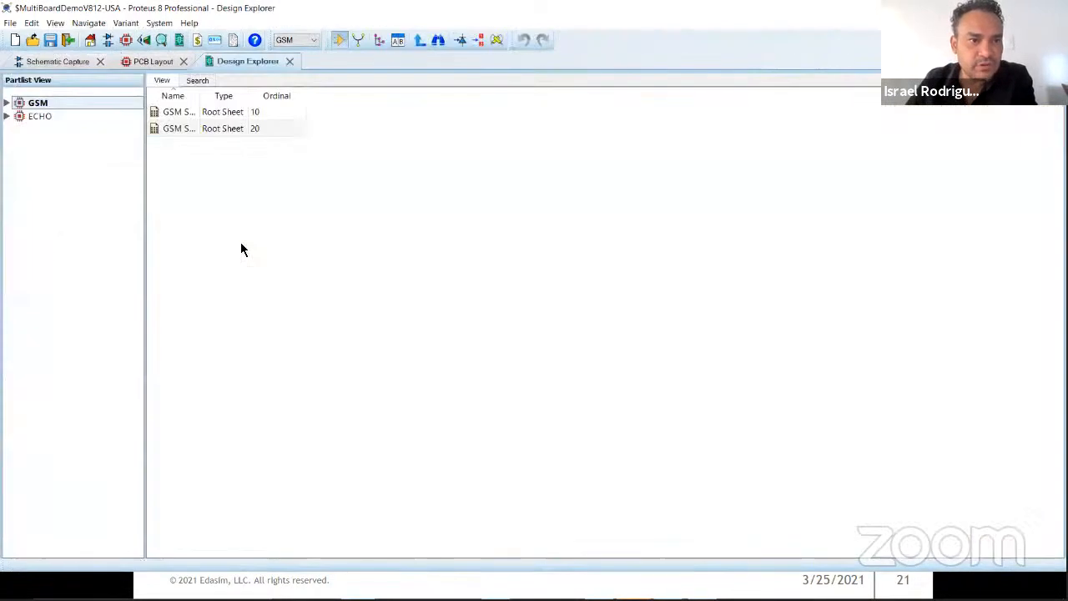
{"action": "left_click", "coordinate": [7, 103]}
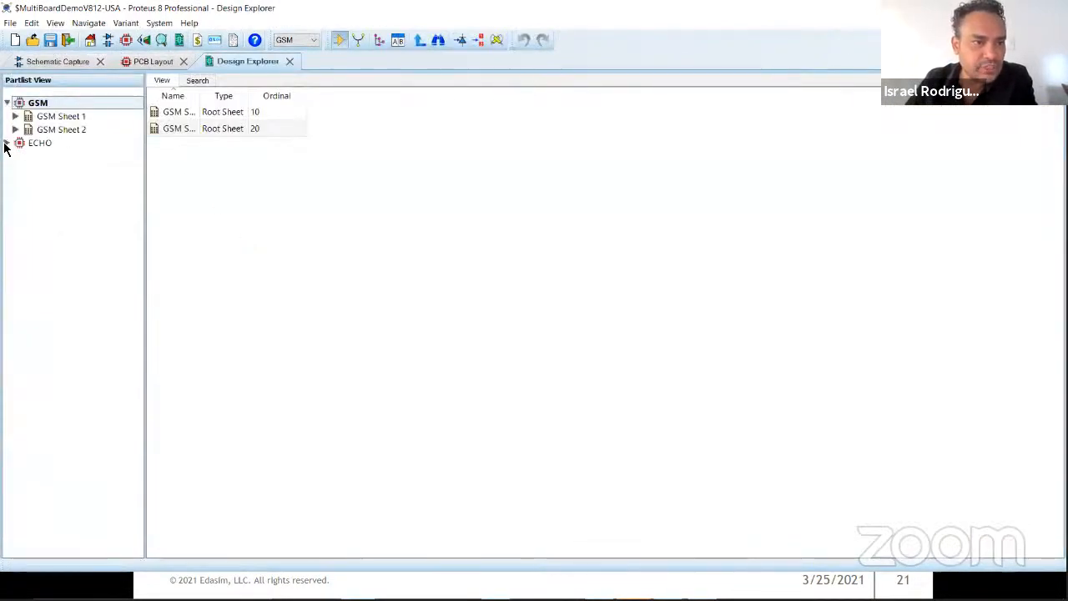
{"action": "left_click", "coordinate": [6, 143]}
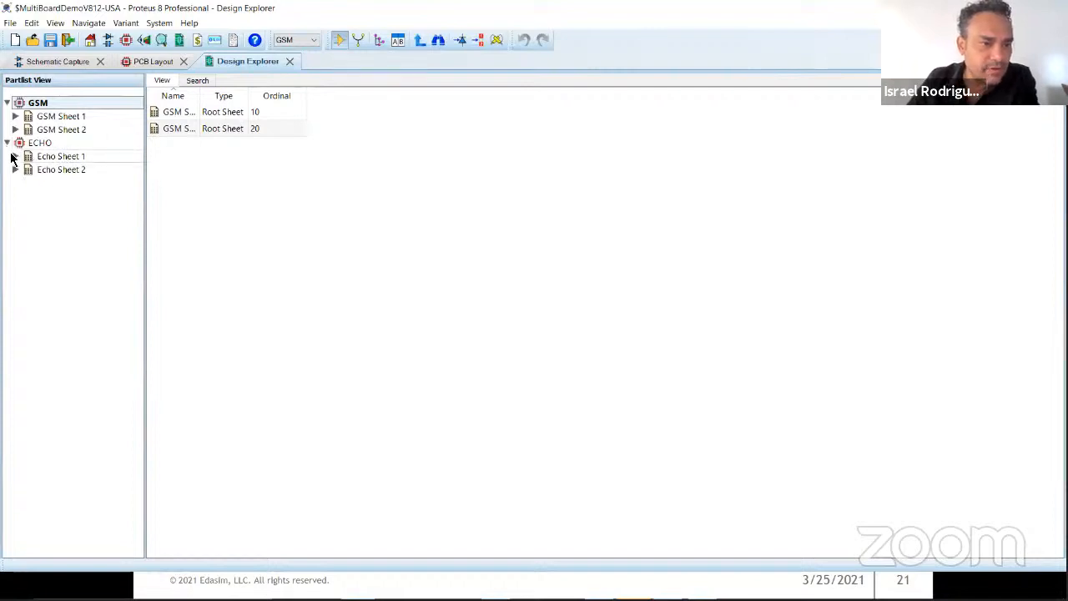
{"action": "left_click", "coordinate": [15, 156]}
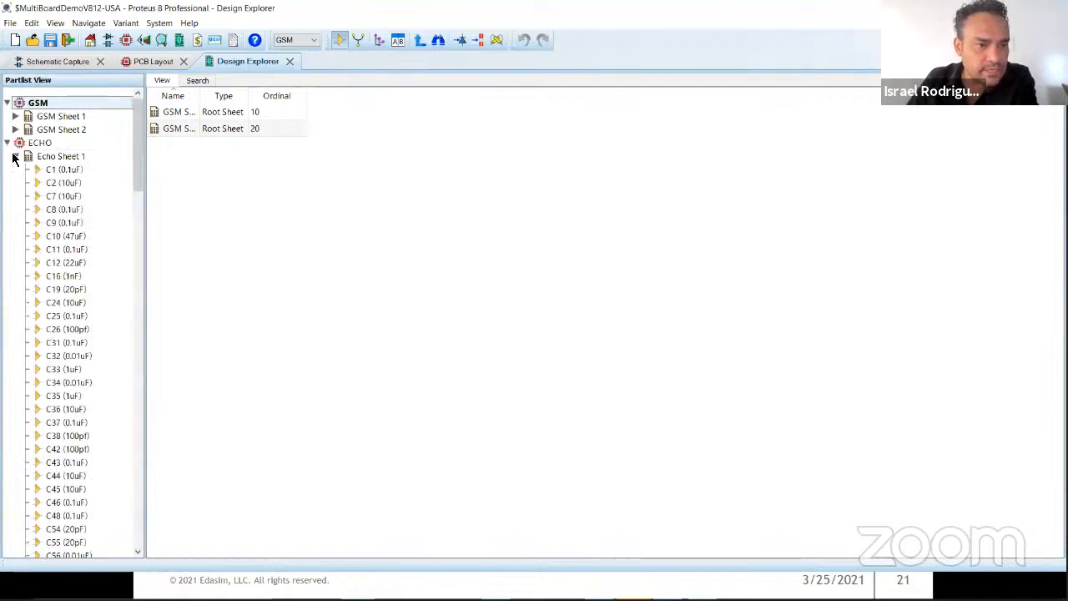
{"action": "scroll", "coordinate": [56, 271], "scroll_direction": "down", "scroll_amount": 10}
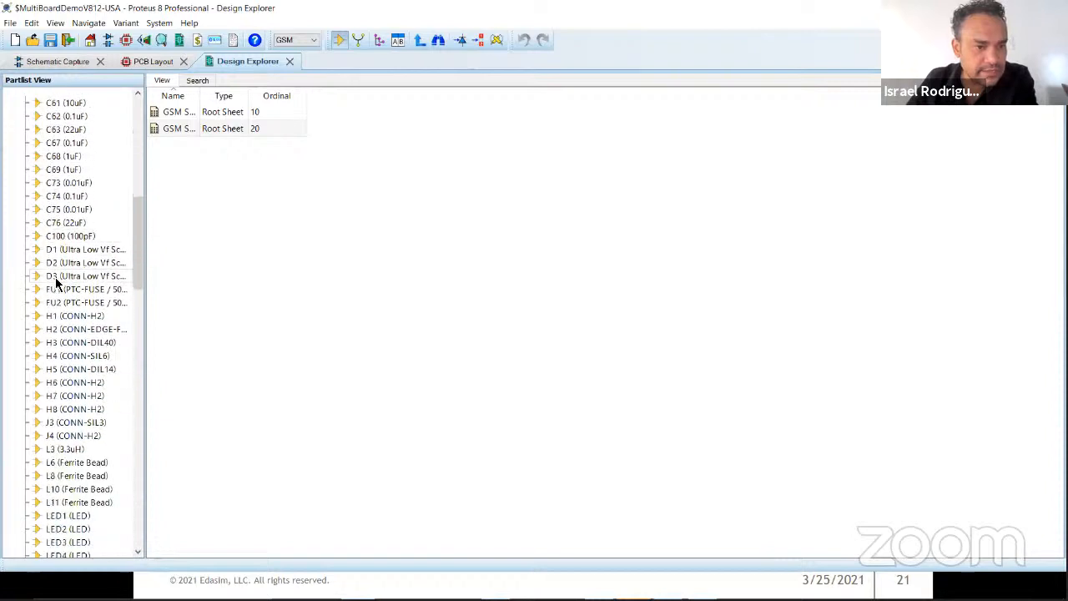
{"action": "scroll", "coordinate": [55, 277], "scroll_direction": "up", "scroll_amount": 12}
{"action": "left_click", "coordinate": [7, 142]}
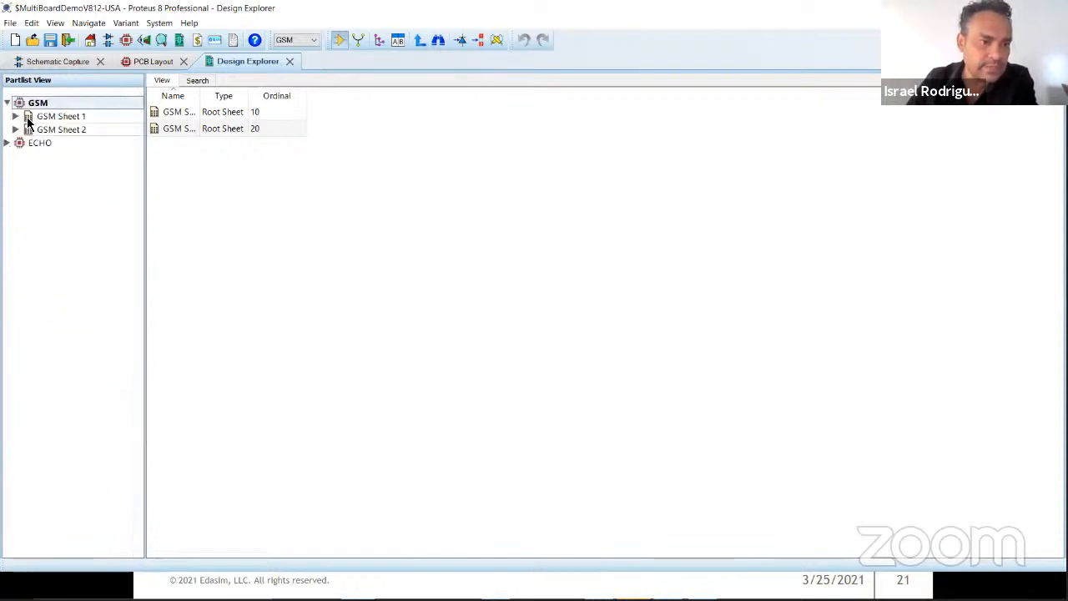
{"action": "left_click", "coordinate": [14, 117]}
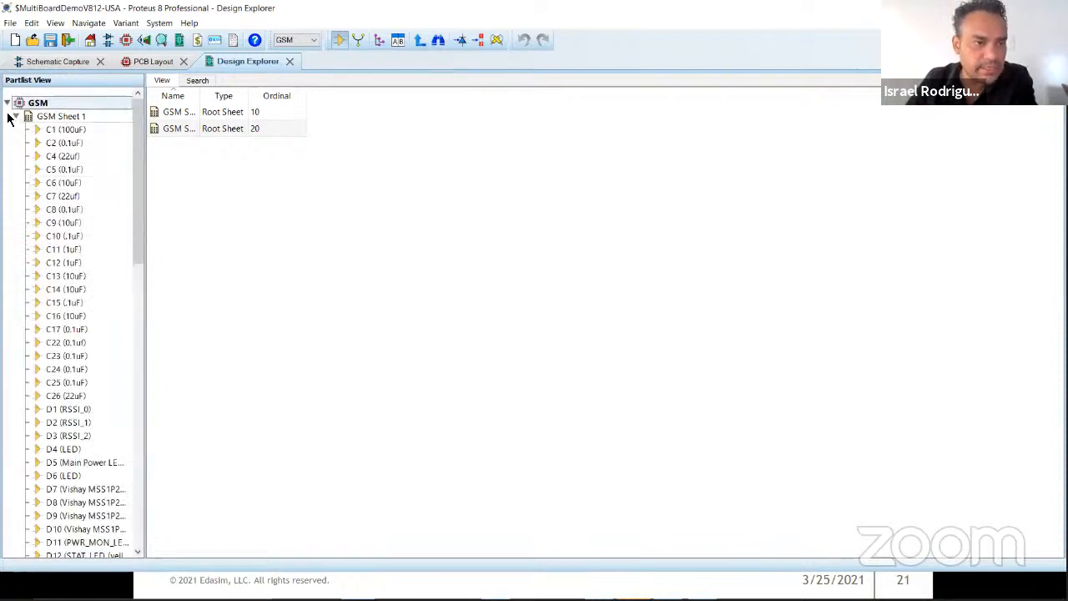
Step: Switch the Design Explorer to the netlist view, list the pins of the 33VCC net on GSM Sheet 1 and widen the Name column
{"action": "left_click", "coordinate": [14, 116]}
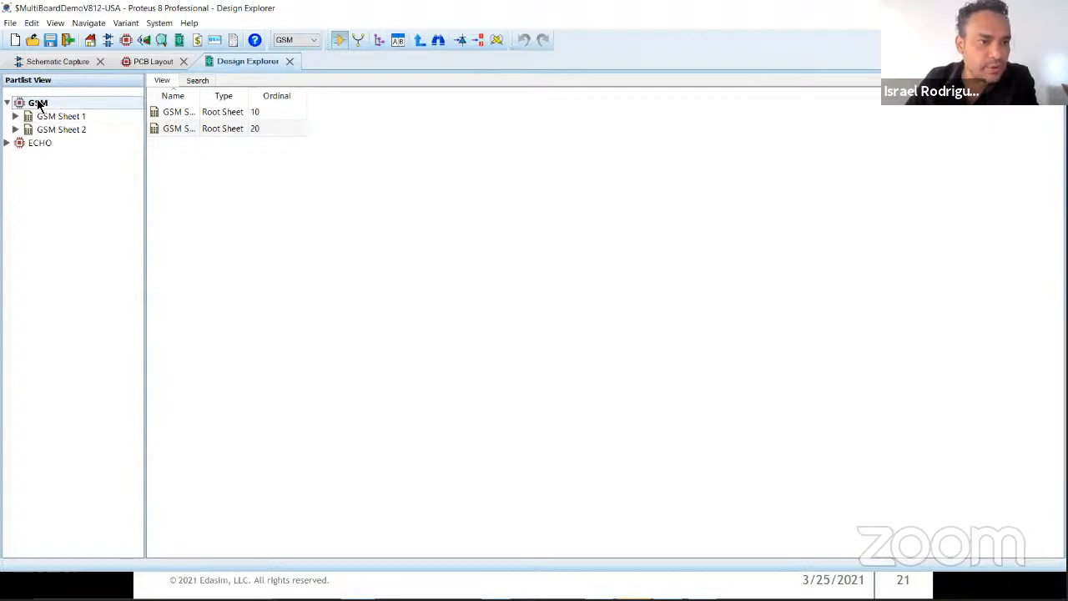
{"action": "right_click", "coordinate": [39, 105]}
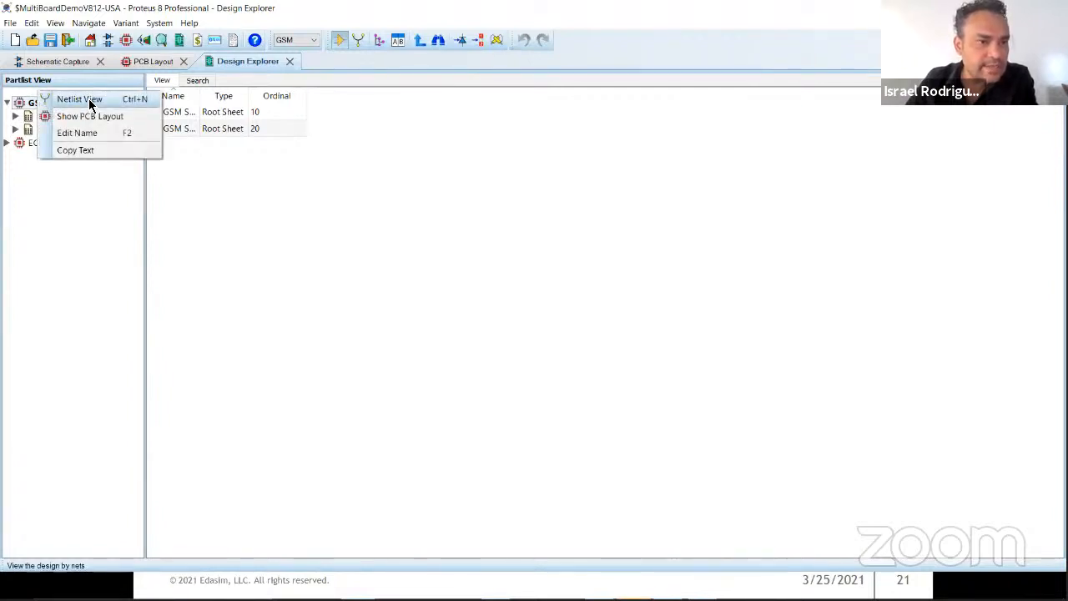
{"action": "left_click", "coordinate": [91, 101]}
{"action": "left_click", "coordinate": [7, 116]}
{"action": "left_click", "coordinate": [18, 130]}
{"action": "left_click", "coordinate": [60, 144]}
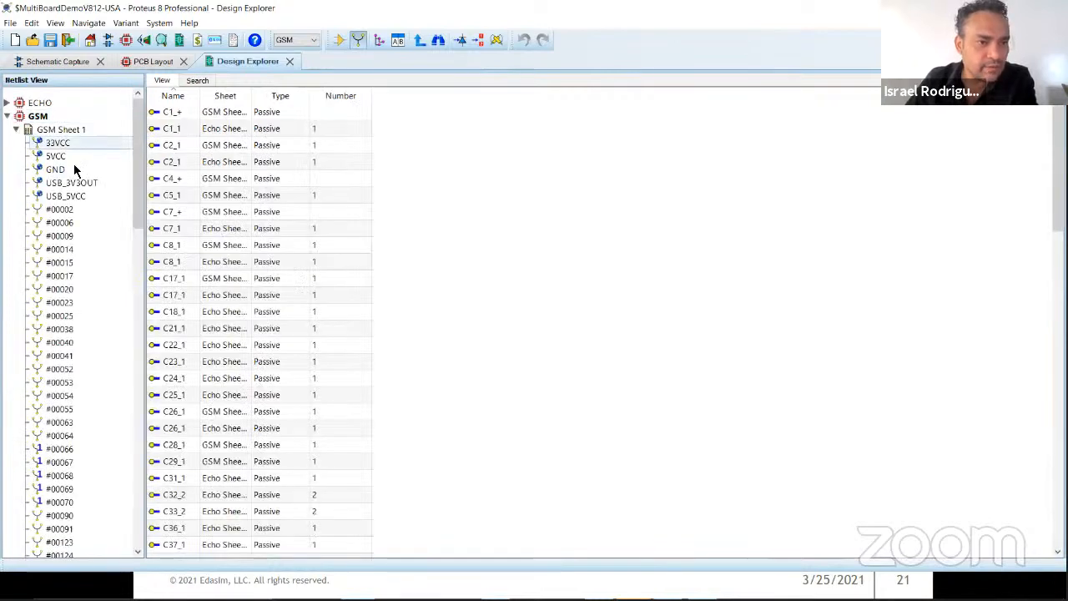
{"action": "left_click_drag", "start_coordinate": [203, 97], "coordinate": [257, 97]}
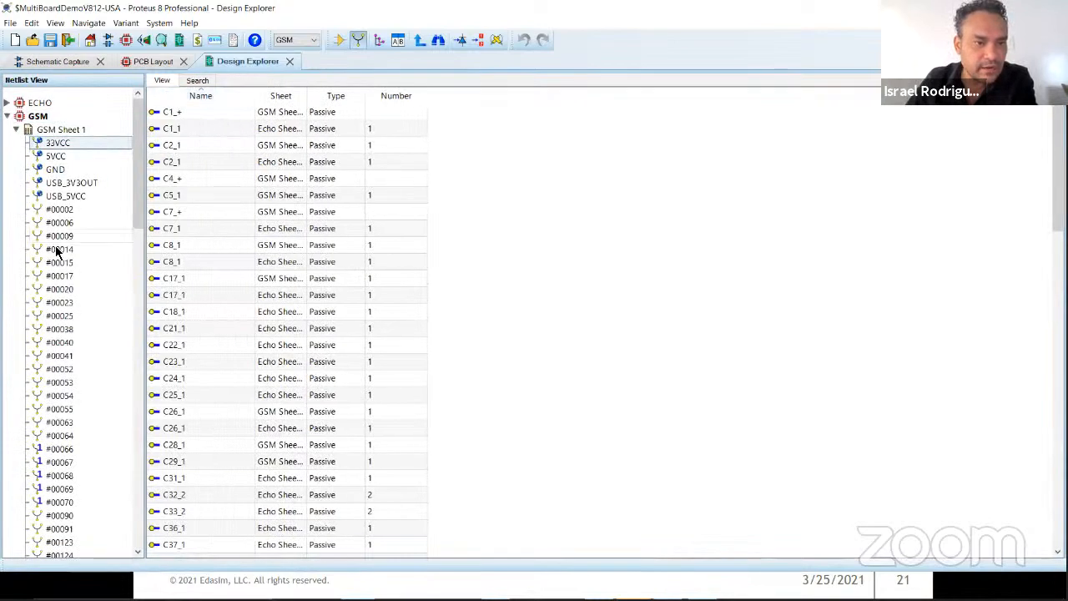
Step: Examine the connections of the USB_3V3OUT and BOARD1_C107_DSR nets on GSM Sheet 1
{"action": "left_click", "coordinate": [60, 262]}
{"action": "left_click", "coordinate": [84, 183]}
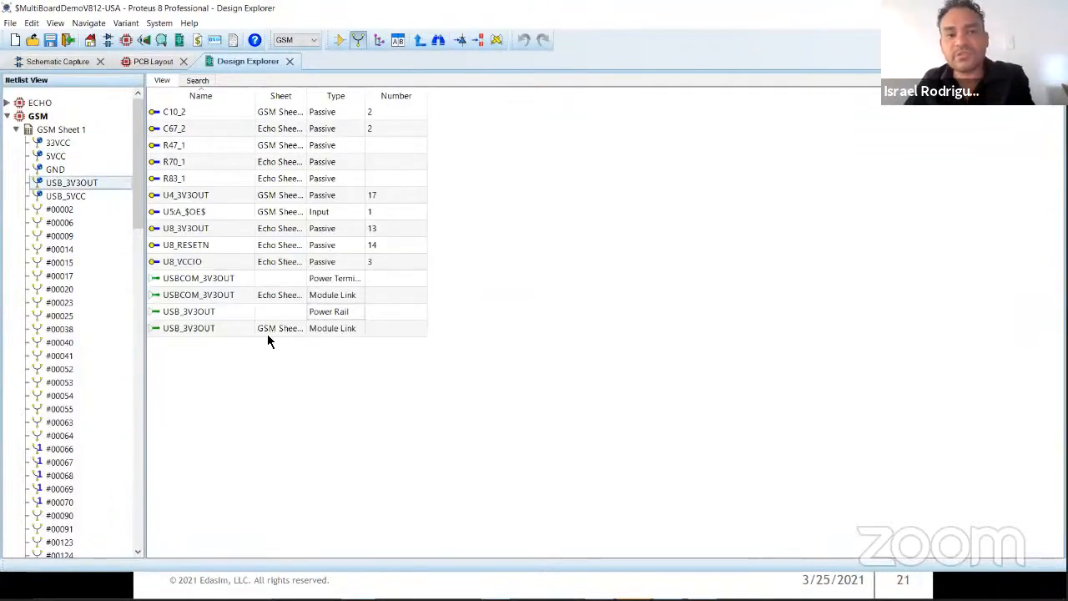
{"action": "scroll", "coordinate": [70, 325], "scroll_direction": "down", "scroll_amount": 10}
{"action": "left_click", "coordinate": [71, 289]}
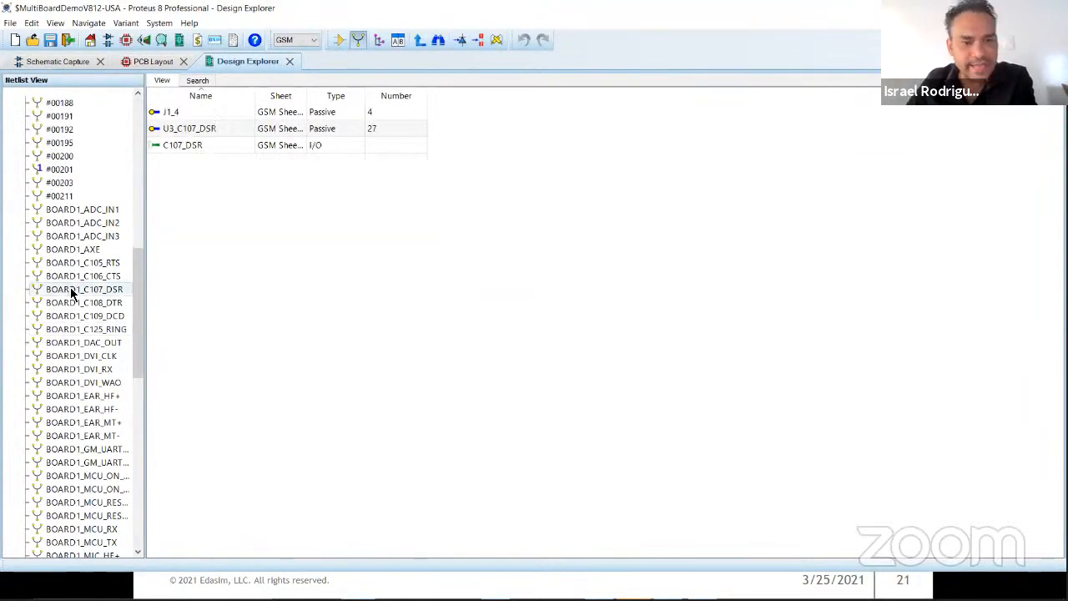
{"action": "scroll", "coordinate": [70, 289], "scroll_direction": "down", "scroll_amount": 10}
{"action": "scroll", "coordinate": [70, 288], "scroll_direction": "up", "scroll_amount": 20}
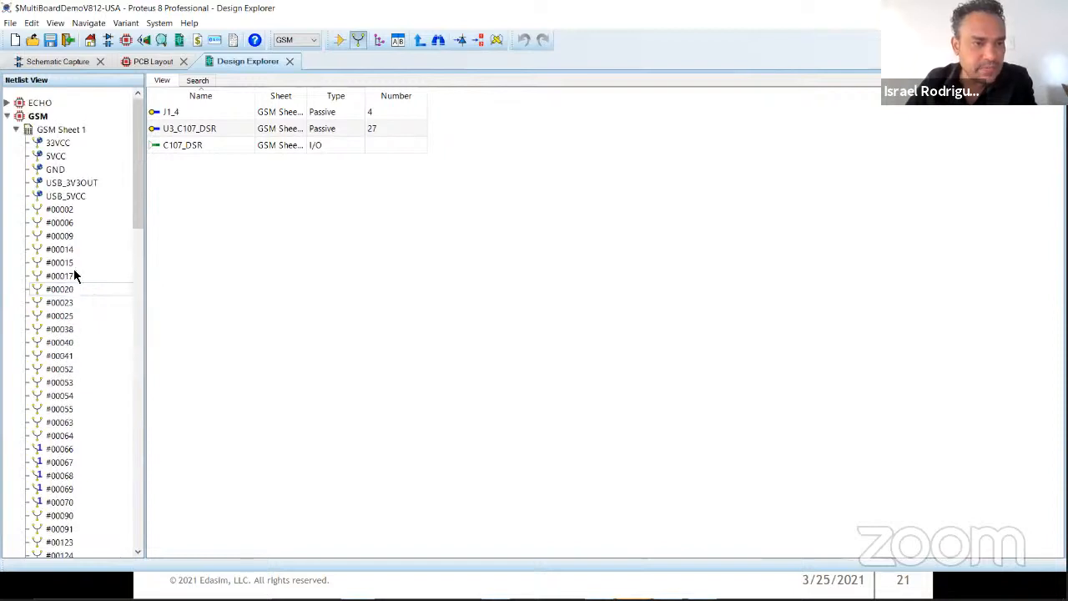
Step: View the nets of the ECHO board's Echo Sheet 1 and return the Design Explorer to the partlist view
{"action": "left_click", "coordinate": [8, 117]}
{"action": "left_click", "coordinate": [7, 103]}
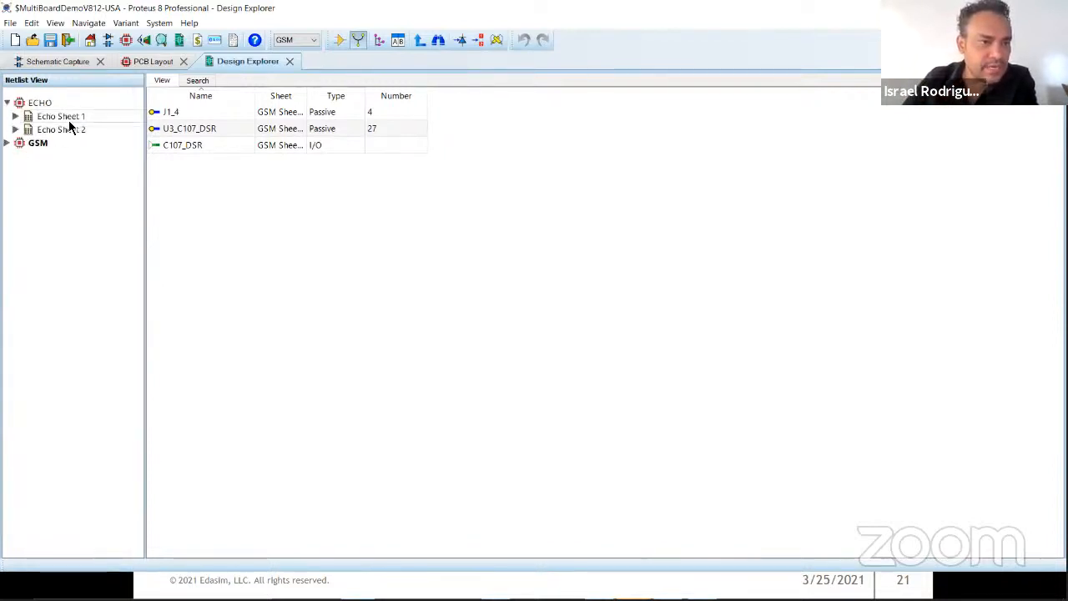
{"action": "left_click", "coordinate": [16, 116]}
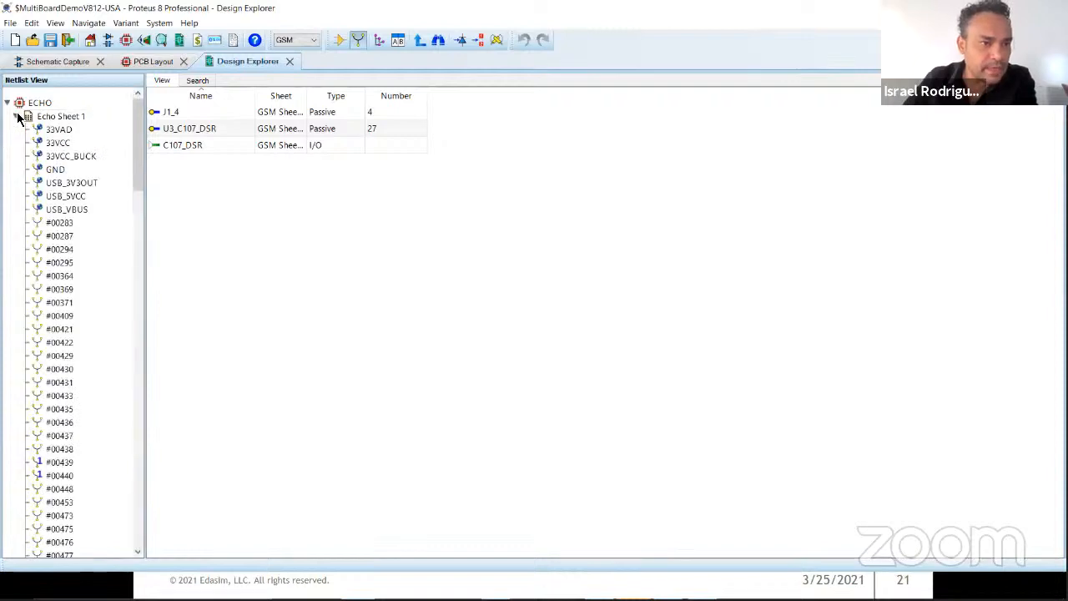
{"action": "left_click", "coordinate": [15, 116]}
{"action": "right_click", "coordinate": [38, 101]}
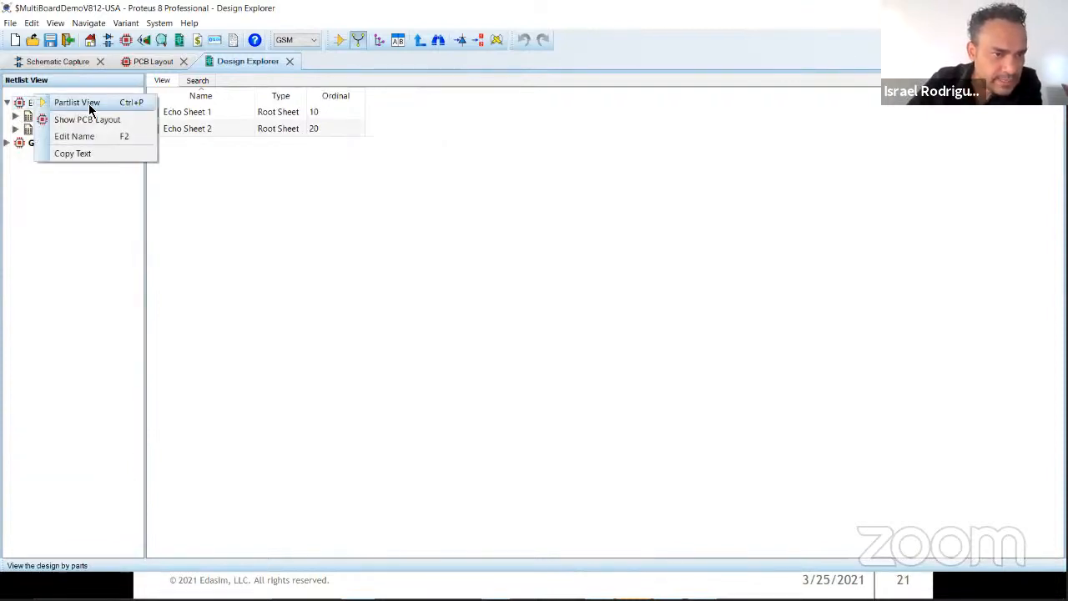
{"action": "left_click", "coordinate": [83, 103]}
Step: Examine the parts list of Echo Sheet 1 under the ECHO board
{"action": "right_click", "coordinate": [38, 104]}
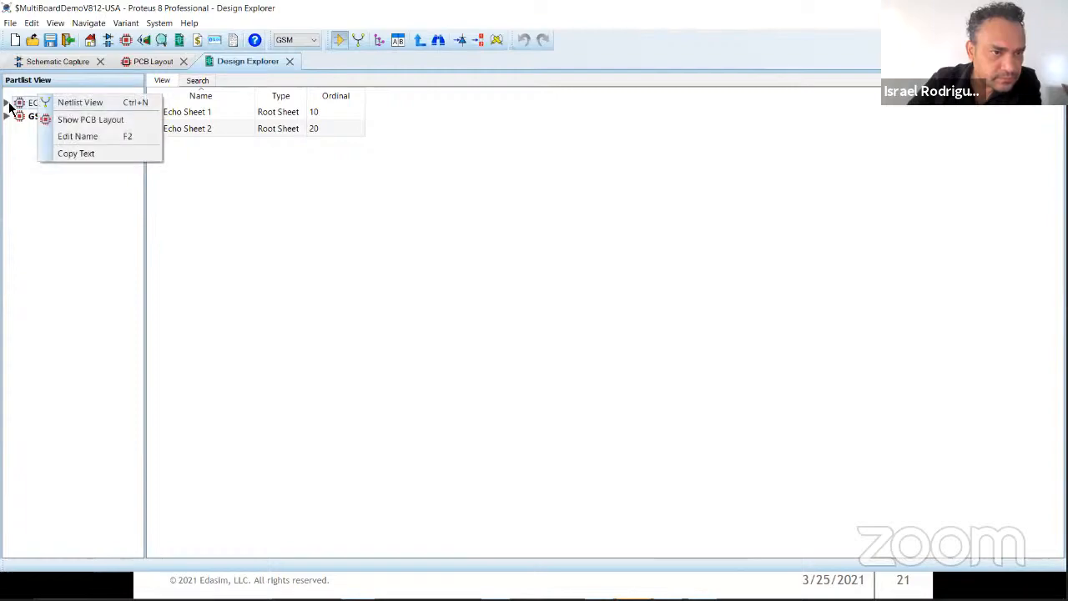
{"action": "left_click", "coordinate": [7, 103]}
{"action": "left_click", "coordinate": [16, 116]}
{"action": "scroll", "coordinate": [67, 325], "scroll_direction": "down", "scroll_amount": 20}
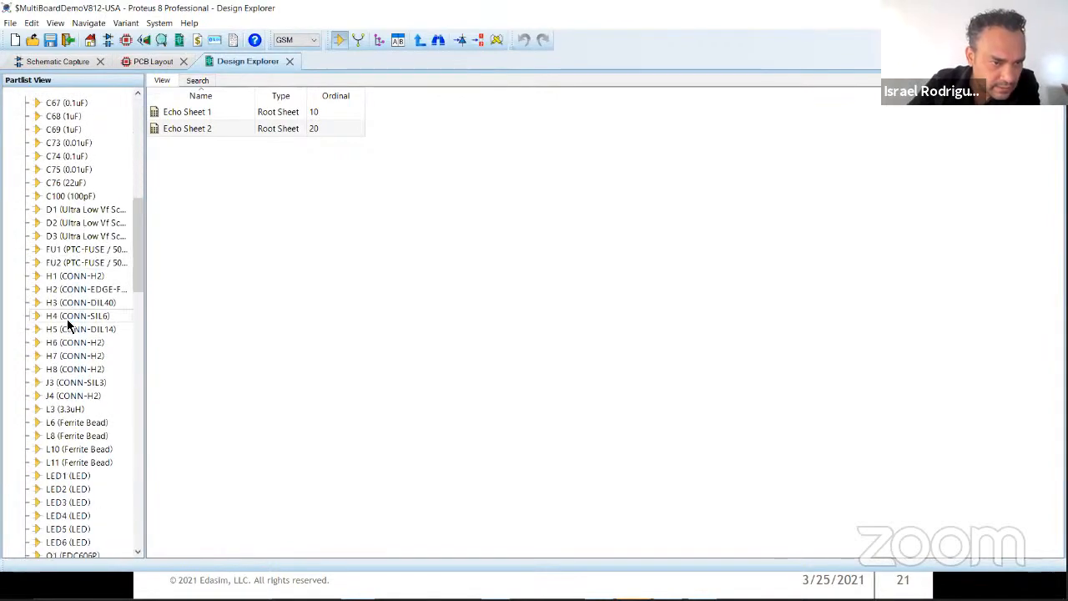
{"action": "scroll", "coordinate": [66, 319], "scroll_direction": "up", "scroll_amount": 20}
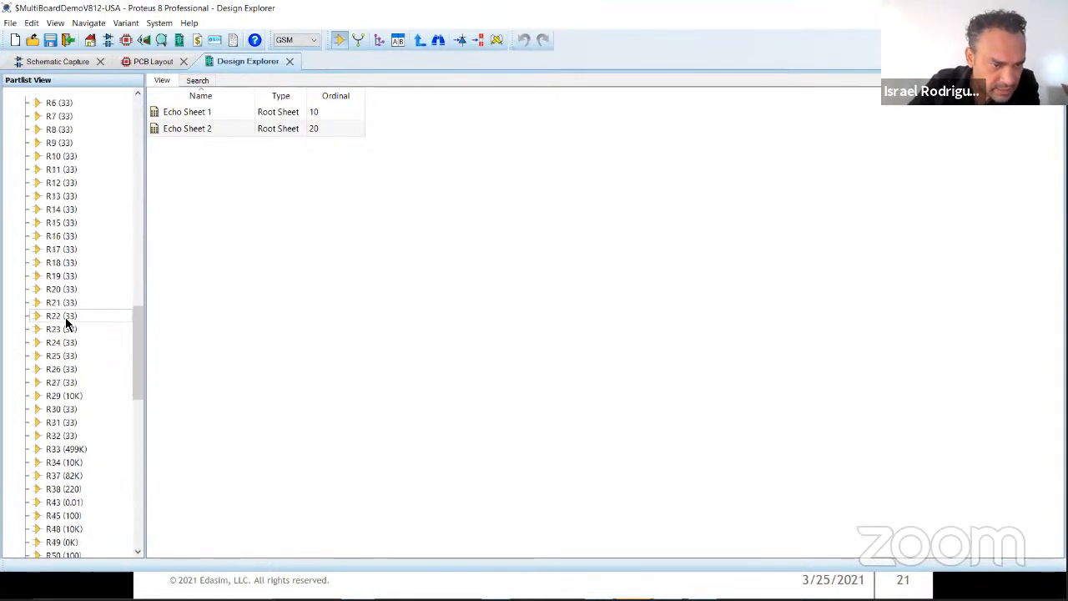
{"action": "scroll", "coordinate": [52, 392], "scroll_direction": "up", "scroll_amount": 5}
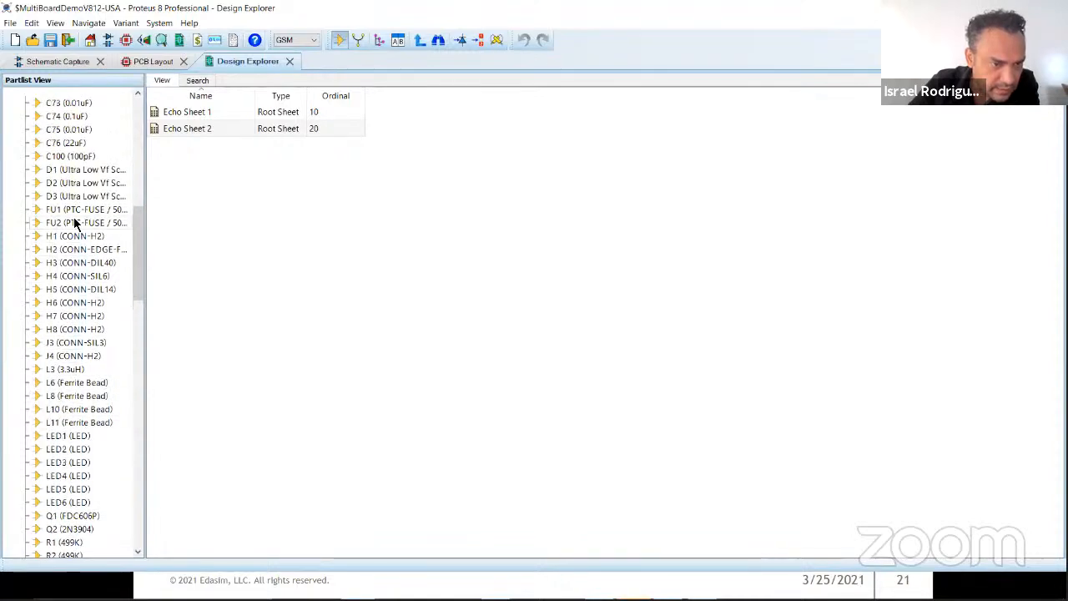
Step: Return to the schematic and display GSM Sheet 1
{"action": "left_click", "coordinate": [76, 63]}
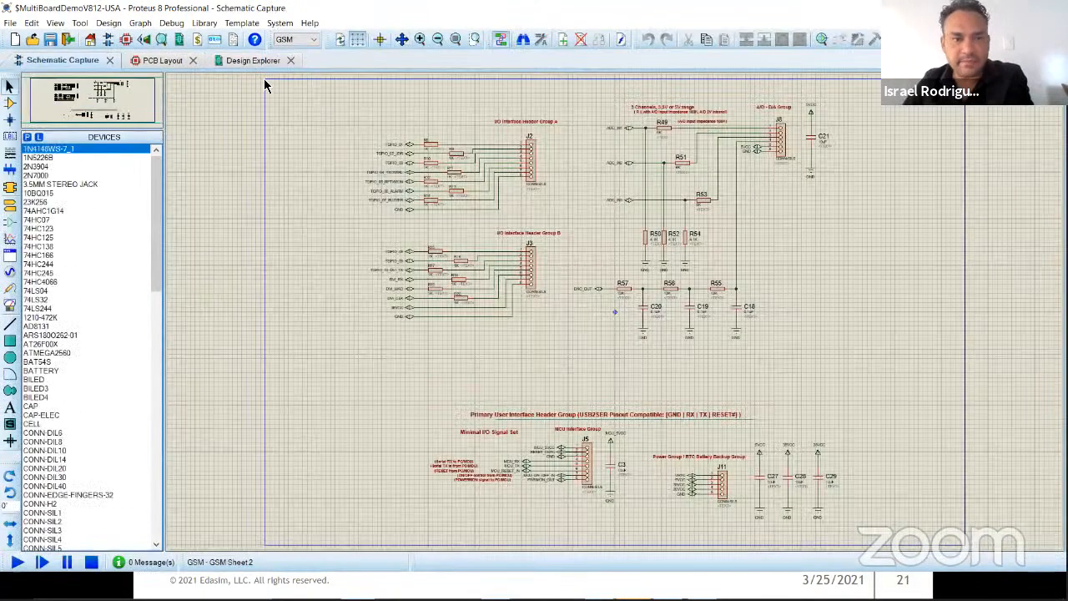
{"action": "right_click", "coordinate": [266, 164]}
{"action": "left_click", "coordinate": [338, 261]}
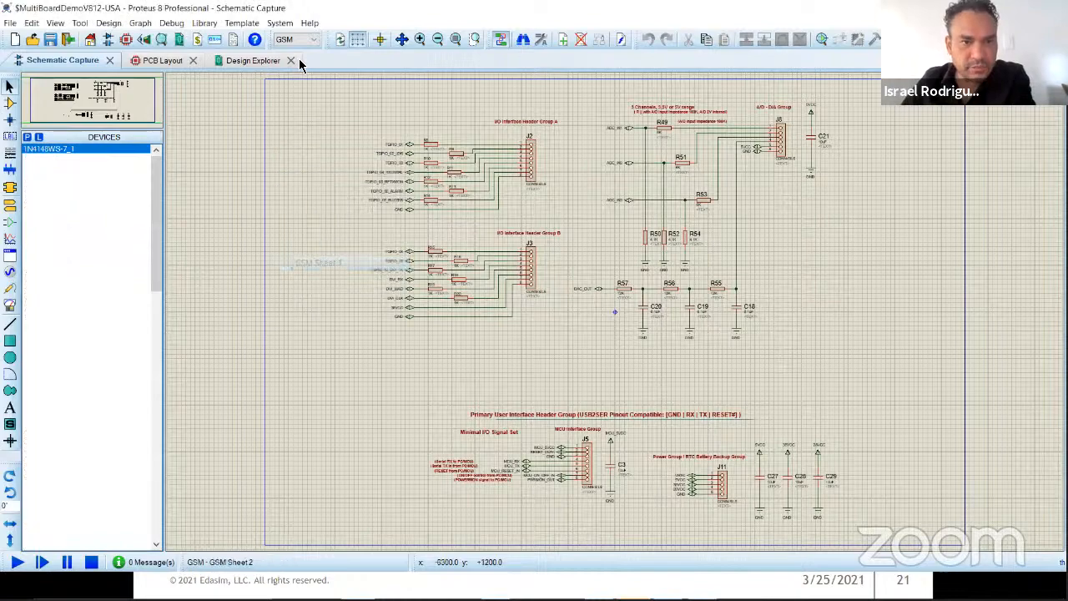
Step: View the GSM board's PCB layout, and display the ECHO board's layout alongside a check of its schematic
{"action": "left_click", "coordinate": [163, 62]}
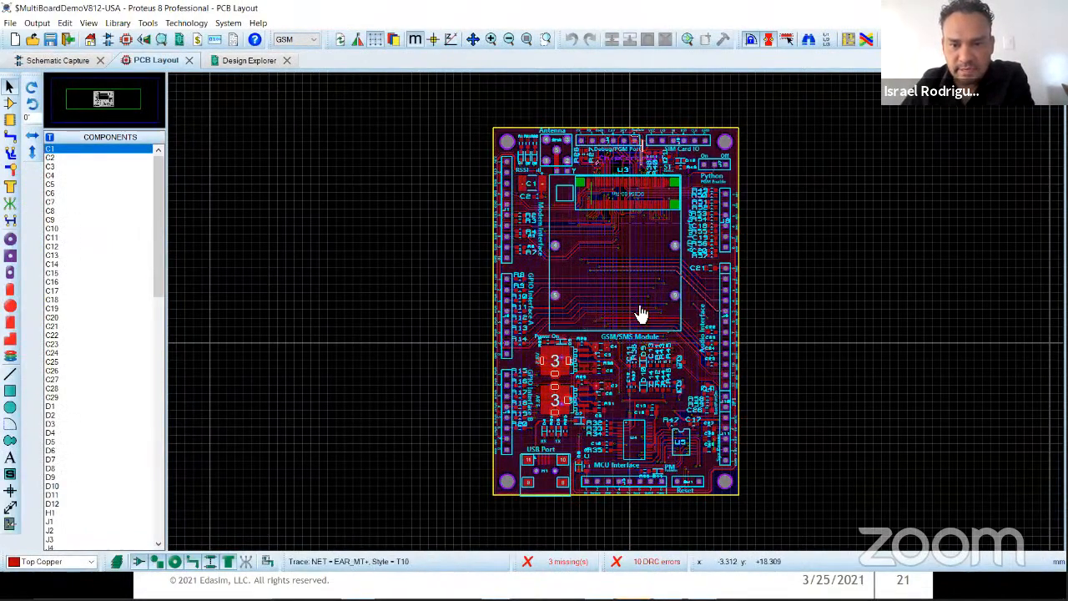
{"action": "scroll", "coordinate": [641, 314], "scroll_direction": "up", "scroll_amount": 4}
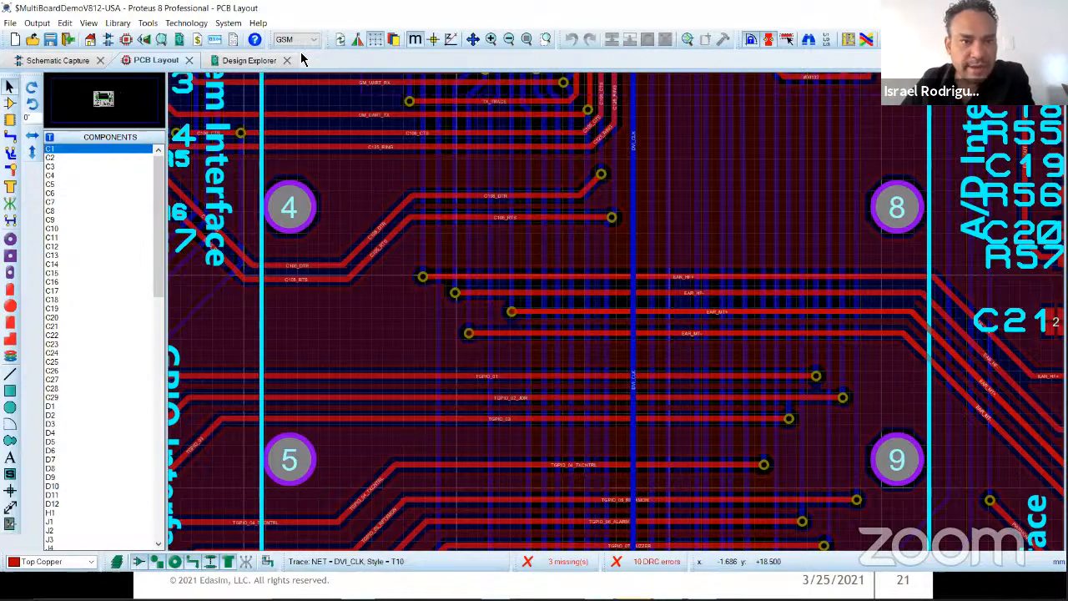
{"action": "key", "text": "F7"}
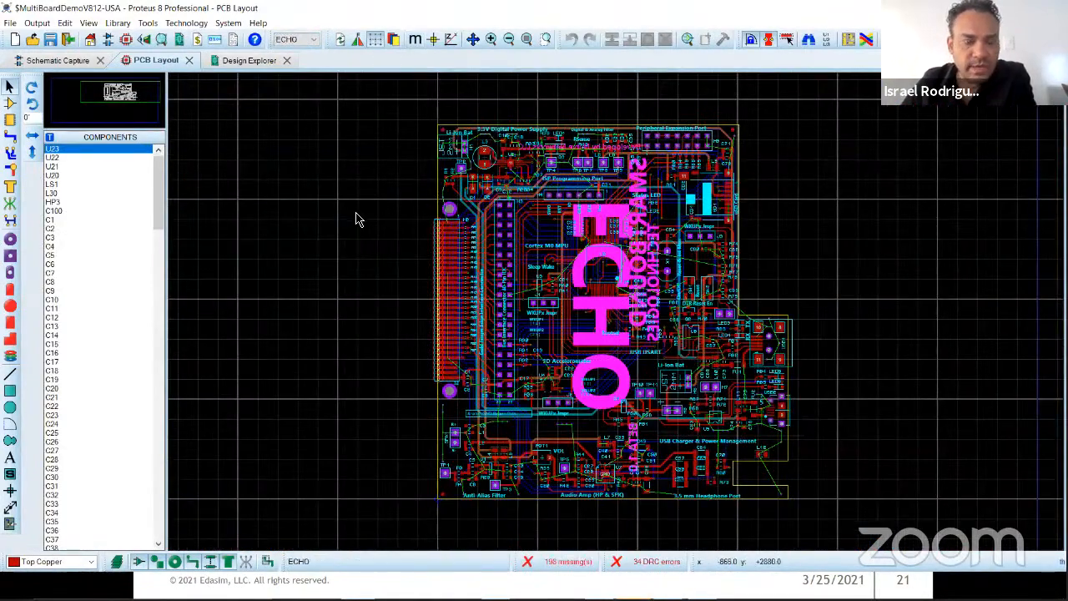
{"action": "left_click", "coordinate": [71, 60]}
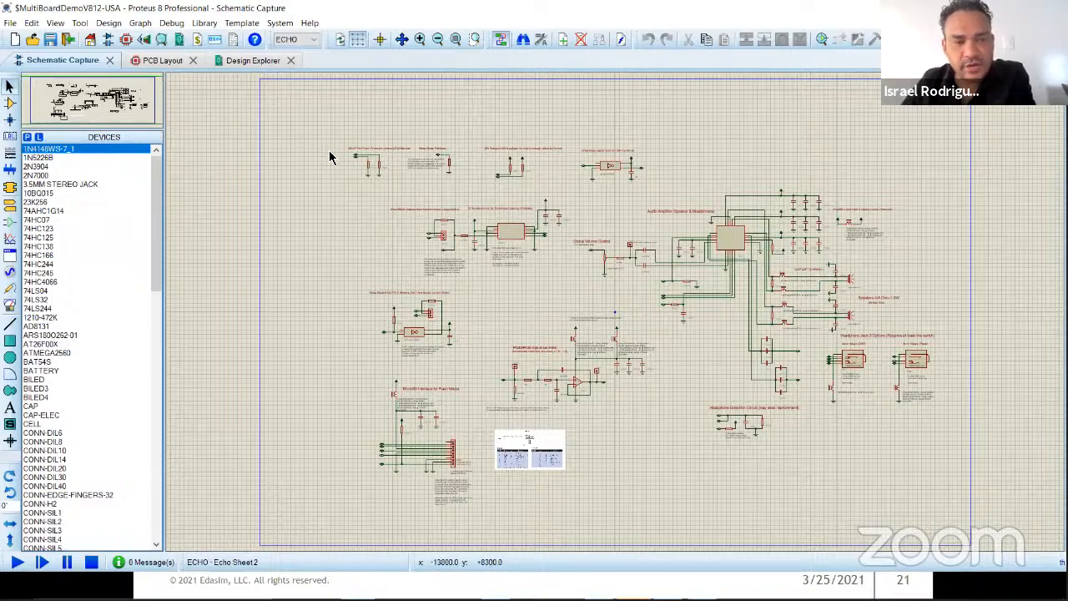
{"action": "left_click", "coordinate": [182, 64]}
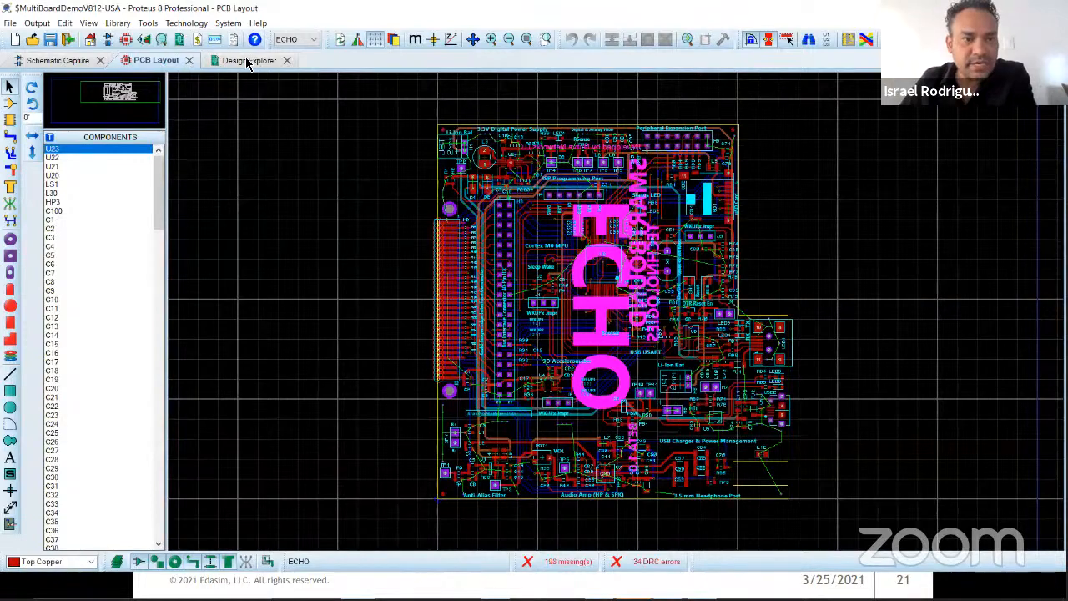
Step: Open the ECHO board in the 3D Visualizer and examine the Cortex M0 processor and surrounding components
{"action": "left_click", "coordinate": [143, 39]}
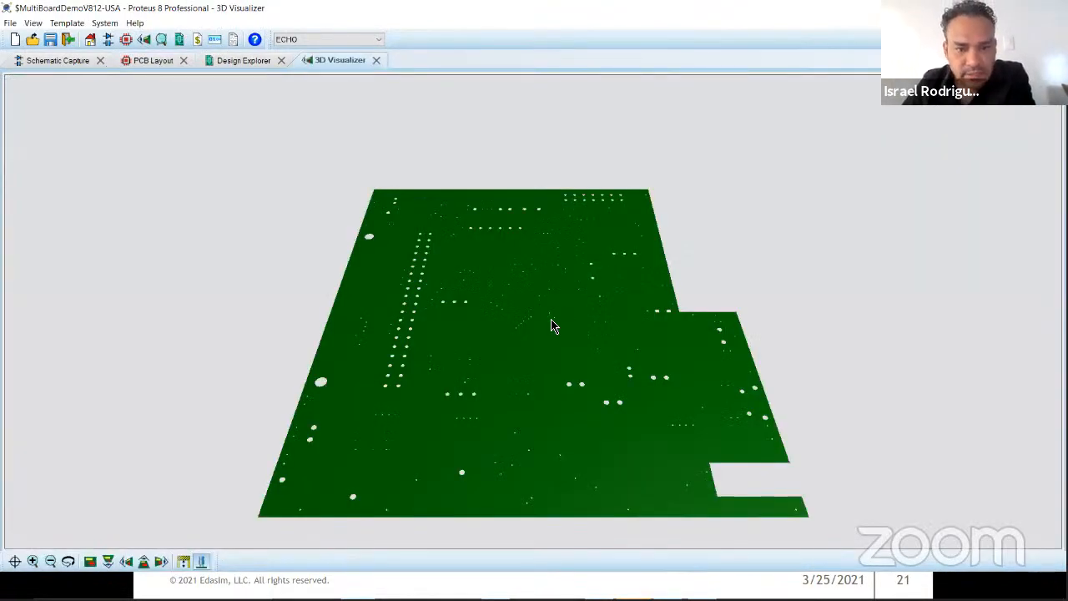
{"action": "scroll", "coordinate": [521, 270], "scroll_direction": "up", "scroll_amount": 5}
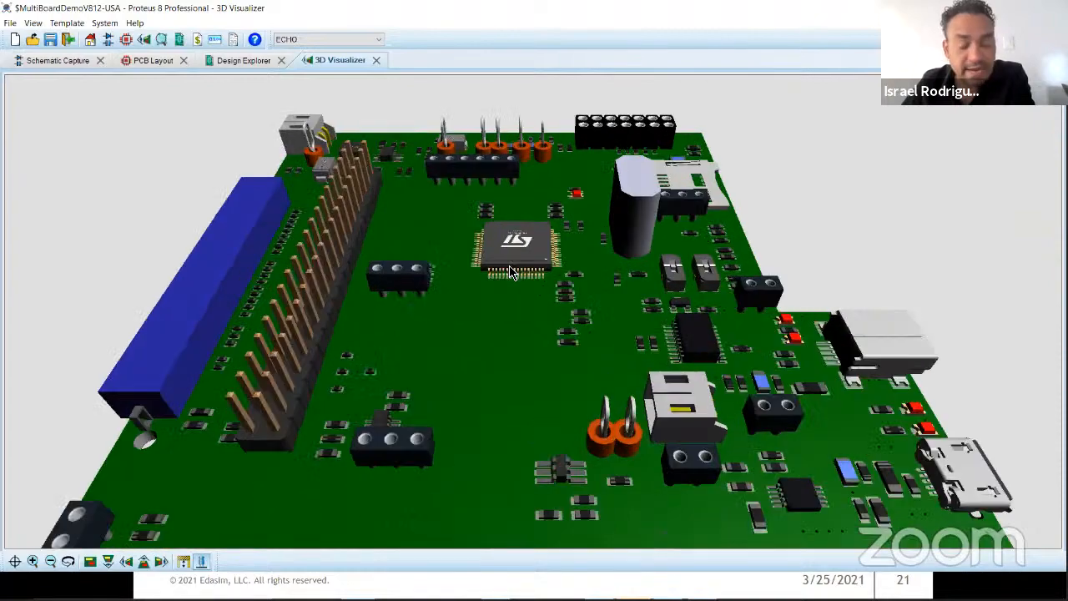
{"action": "scroll", "coordinate": [532, 332], "scroll_direction": "up", "scroll_amount": 6}
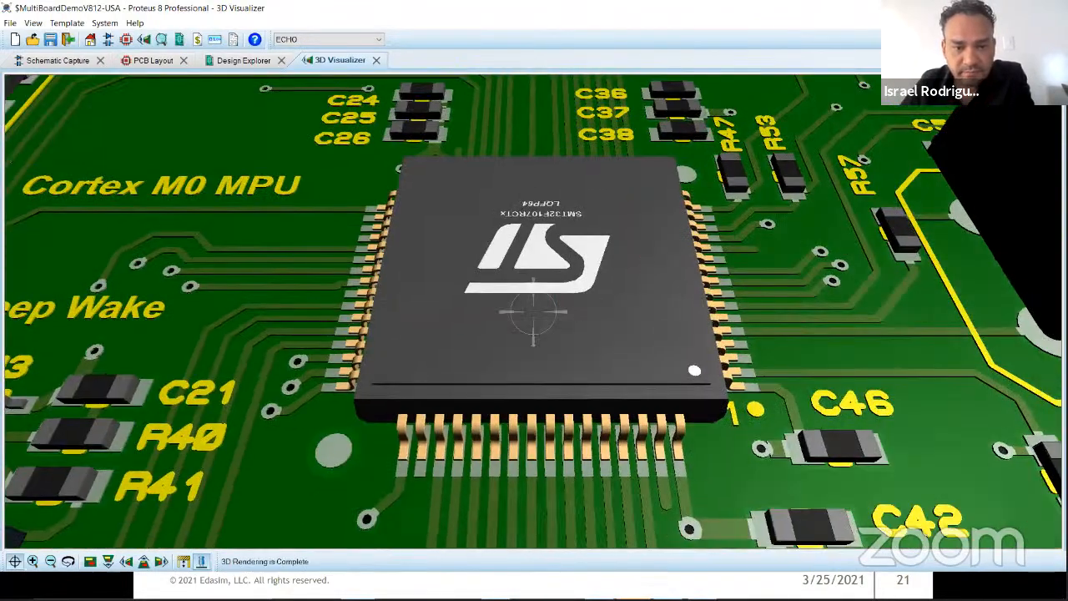
{"action": "scroll", "coordinate": [533, 312], "scroll_direction": "down", "scroll_amount": 8}
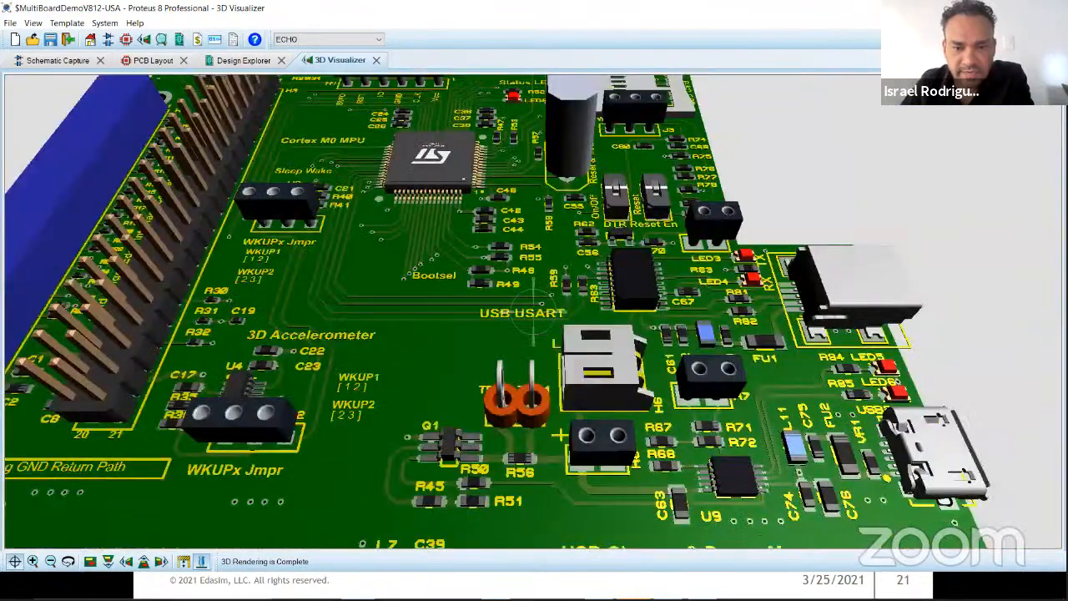
{"action": "scroll", "coordinate": [533, 312], "scroll_direction": "down", "scroll_amount": 3}
{"action": "left_click_drag", "start_coordinate": [533, 313], "coordinate": [538, 467]}
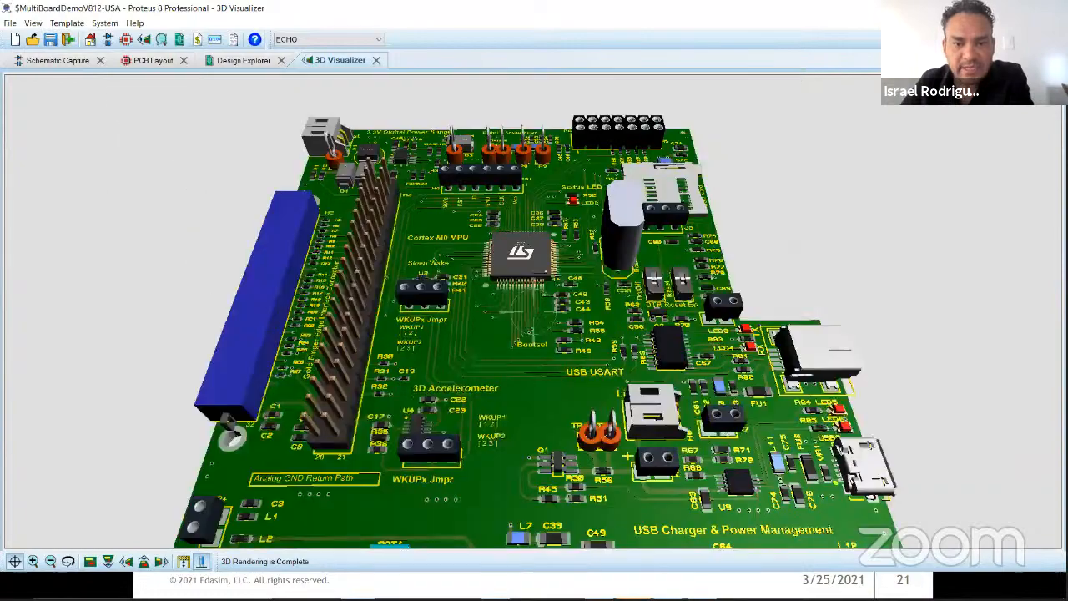
{"action": "scroll", "coordinate": [533, 312], "scroll_direction": "down", "scroll_amount": 2}
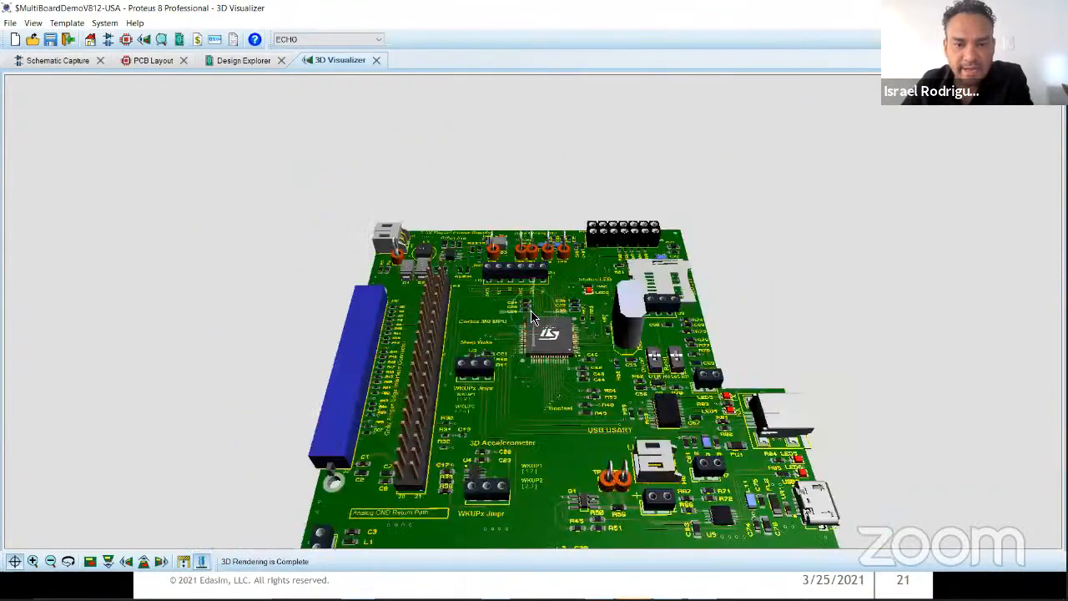
{"action": "right_click", "coordinate": [534, 314]}
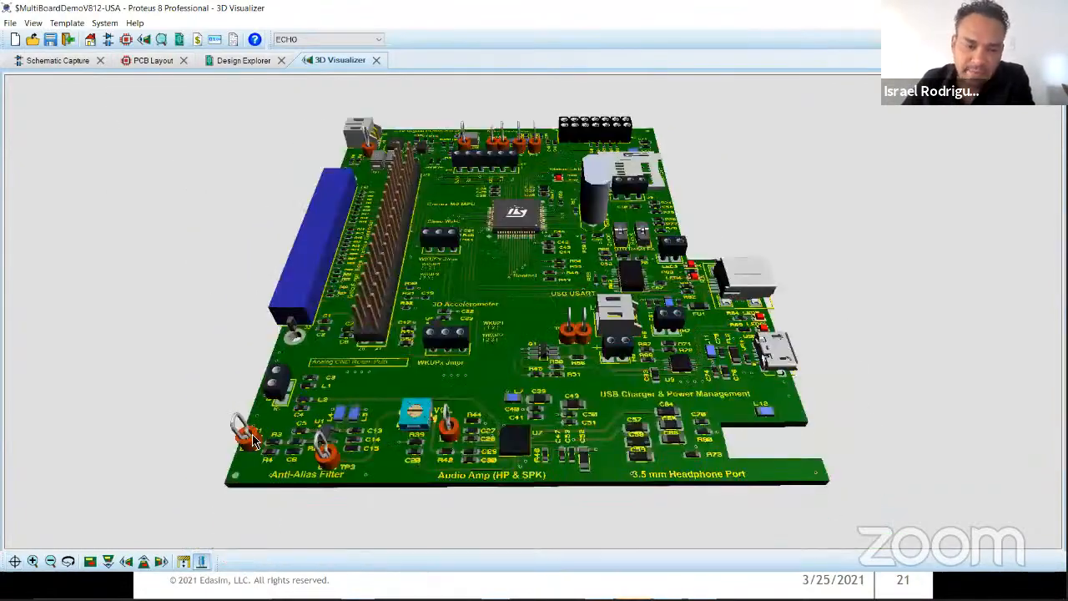
Step: Show the ECHO board's height bounds as a translucent block, inspect them from a low side angle, and hide them
{"action": "left_click", "coordinate": [186, 564]}
{"action": "left_click", "coordinate": [14, 561]}
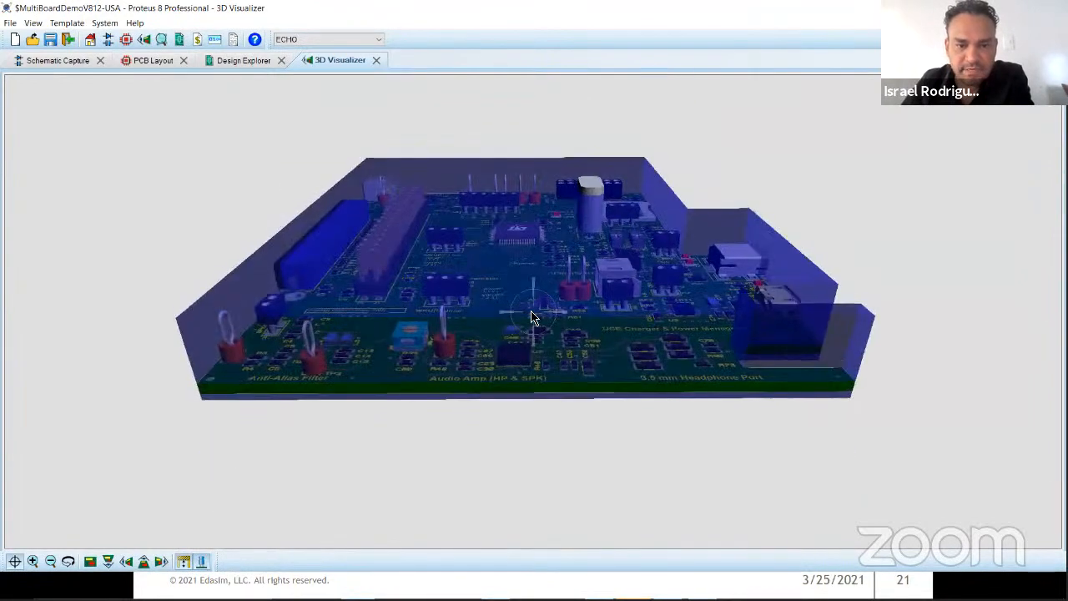
{"action": "right_click", "coordinate": [533, 314]}
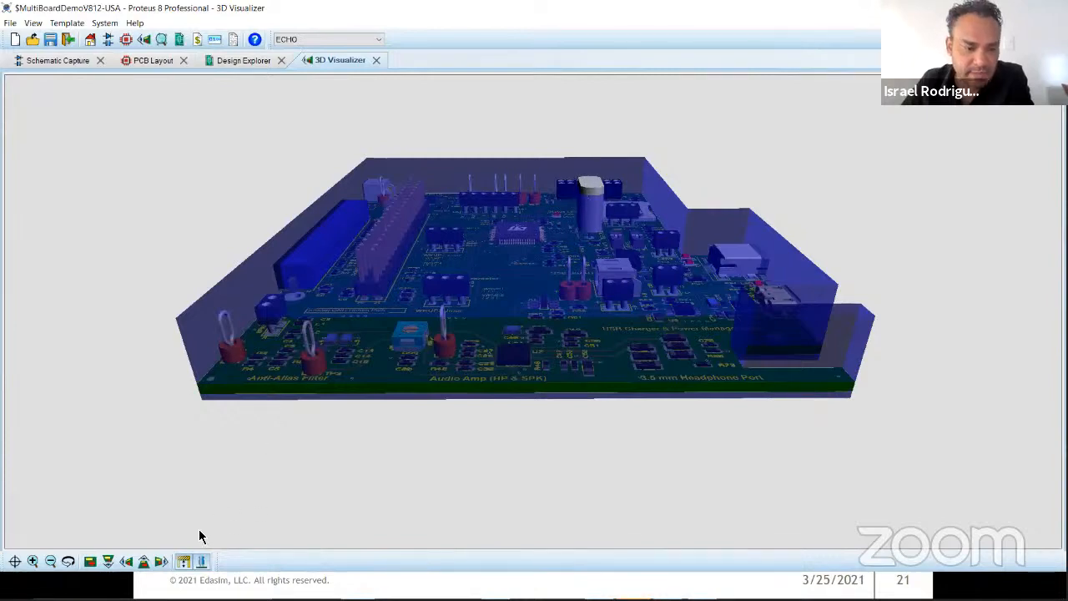
{"action": "left_click", "coordinate": [185, 562]}
Step: Hide the ECHO board's 3D components to inspect the bare board, and show the components again
{"action": "left_click", "coordinate": [201, 562]}
{"action": "left_click", "coordinate": [14, 560]}
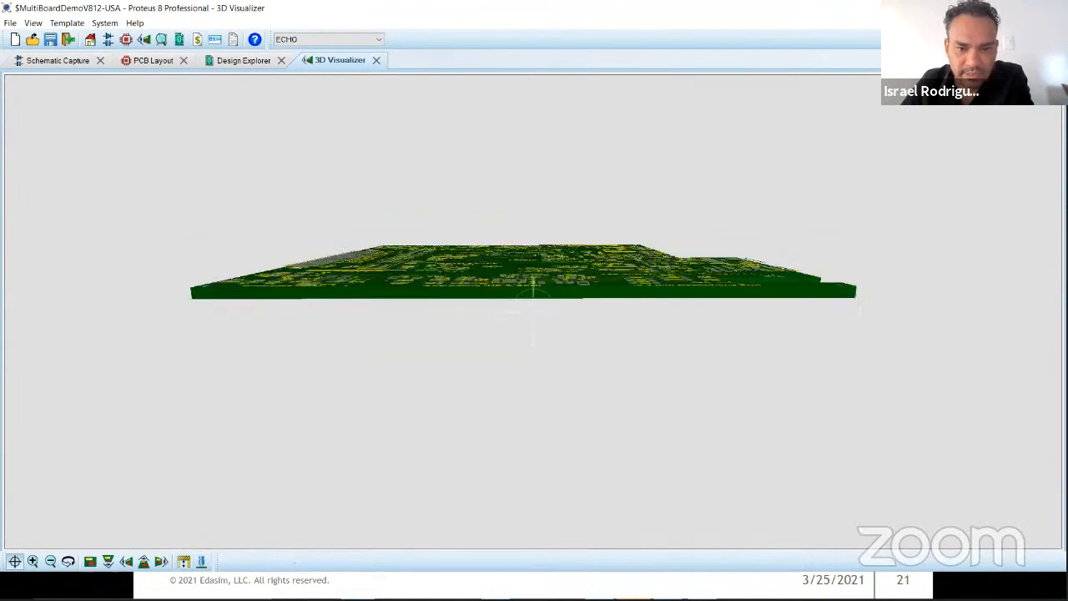
{"action": "right_click", "coordinate": [533, 312]}
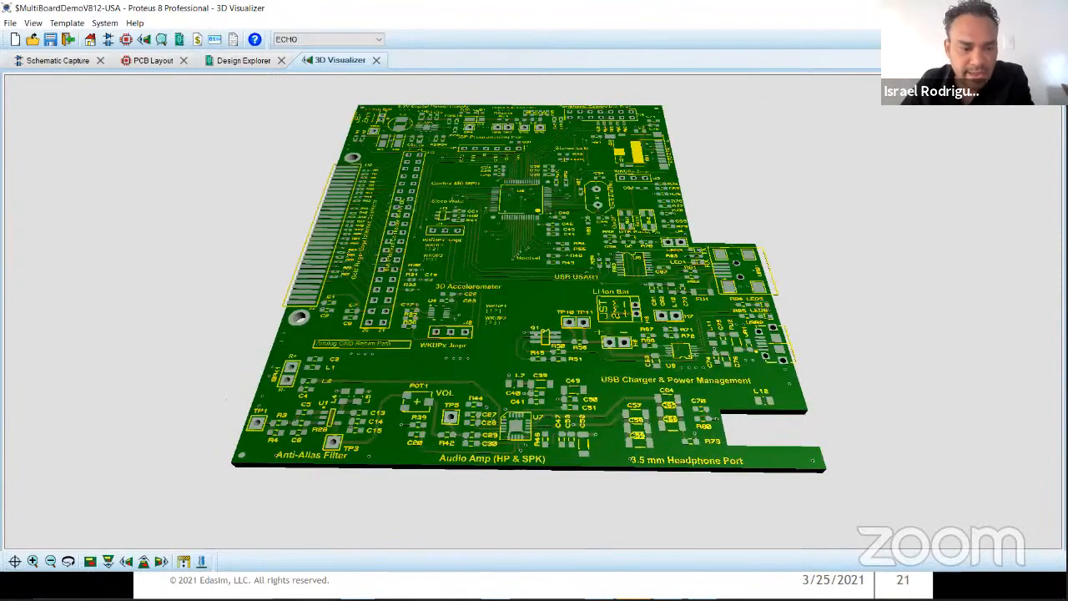
{"action": "left_click", "coordinate": [184, 561]}
{"action": "left_click", "coordinate": [184, 561]}
{"action": "left_click", "coordinate": [200, 562]}
Step: Switch the 3D view to the GSM board and examine its component side and underside
{"action": "left_click", "coordinate": [308, 42]}
{"action": "left_click", "coordinate": [308, 52]}
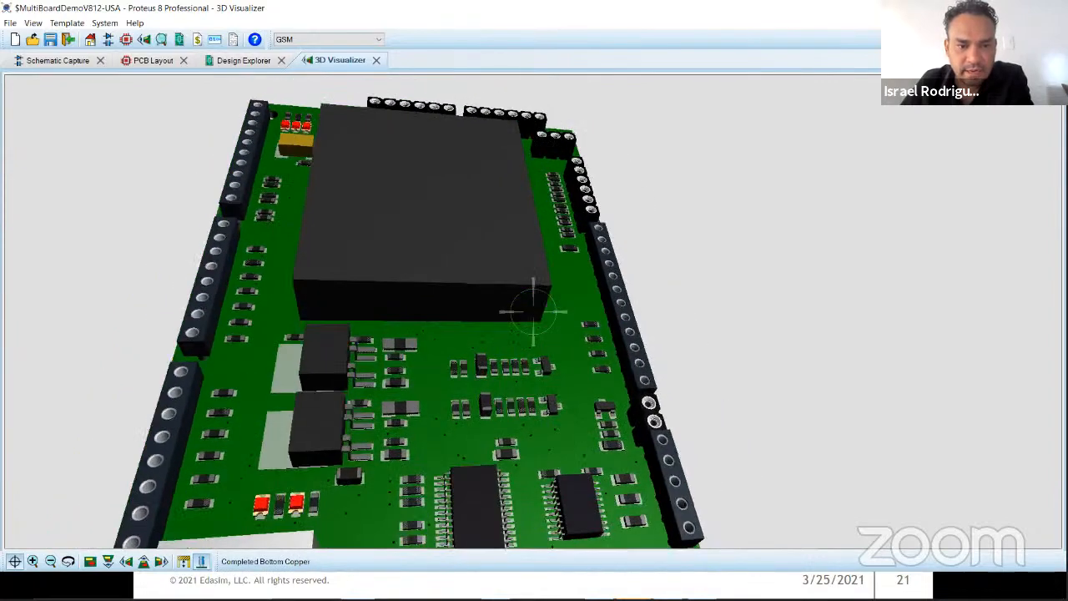
{"action": "left_click_drag", "start_coordinate": [533, 311], "coordinate": [533, 209]}
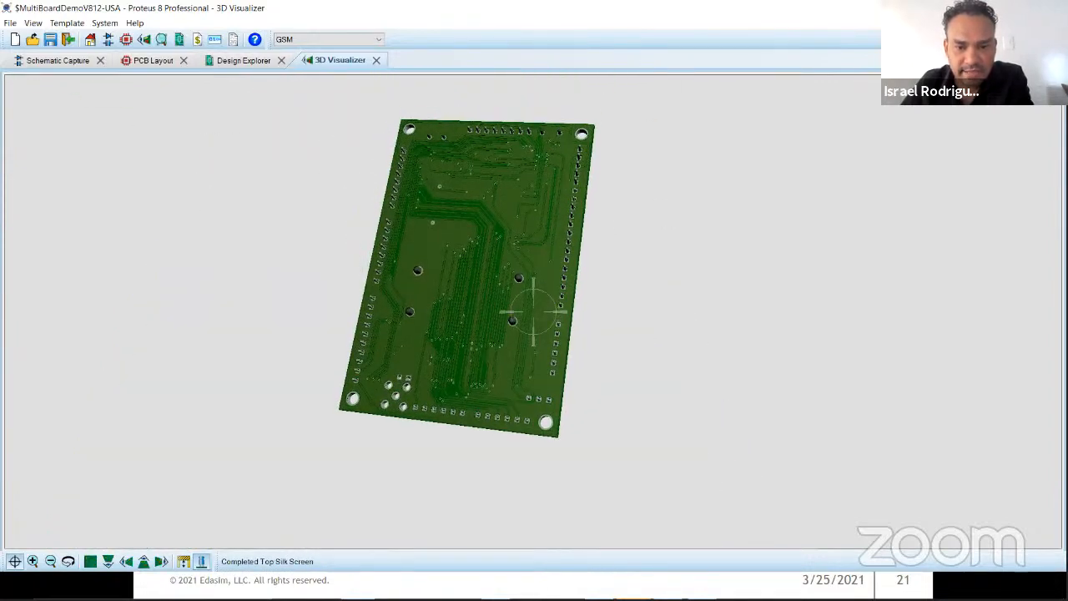
{"action": "scroll", "coordinate": [533, 311], "scroll_direction": "up", "scroll_amount": 5}
{"action": "scroll", "coordinate": [531, 314], "scroll_direction": "down", "scroll_amount": 5}
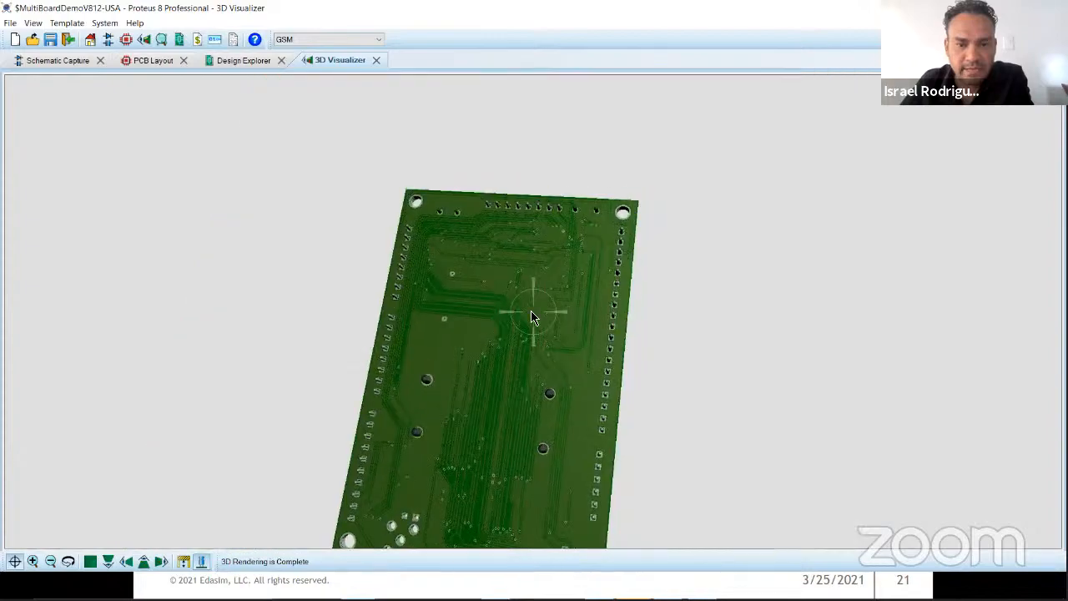
Step: Turn the GSM board back to its component side and examine the area around the GSM/SMS module
{"action": "left_click_drag", "start_coordinate": [532, 313], "coordinate": [482, 210]}
{"action": "scroll", "coordinate": [481, 209], "scroll_direction": "up", "scroll_amount": 5}
{"action": "right_click", "coordinate": [481, 209]}
{"action": "scroll", "coordinate": [396, 233], "scroll_direction": "down", "scroll_amount": 5}
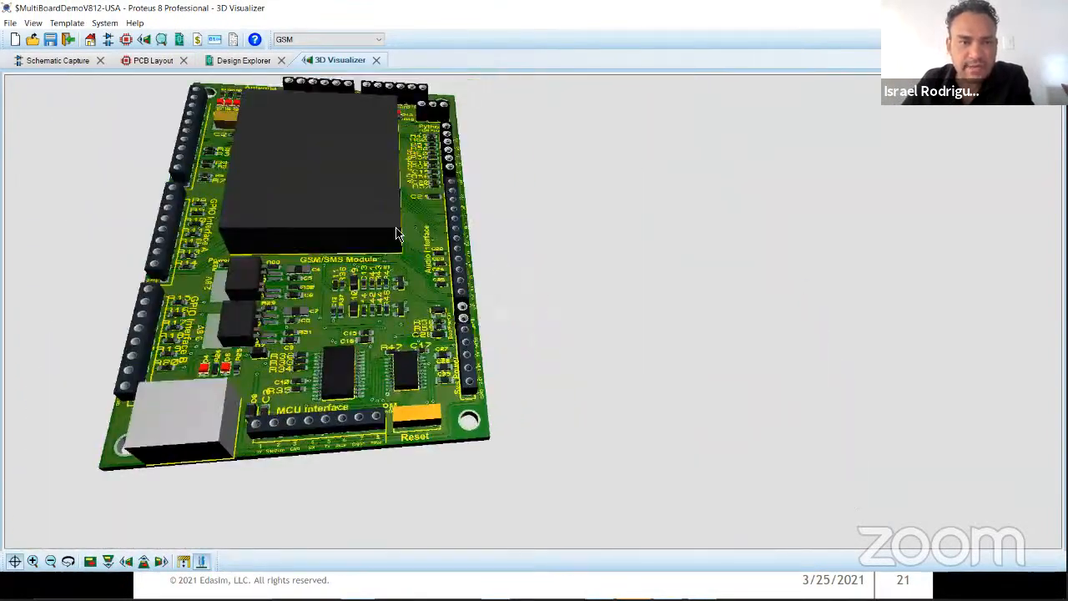
{"action": "left_click_drag", "start_coordinate": [396, 234], "coordinate": [262, 202]}
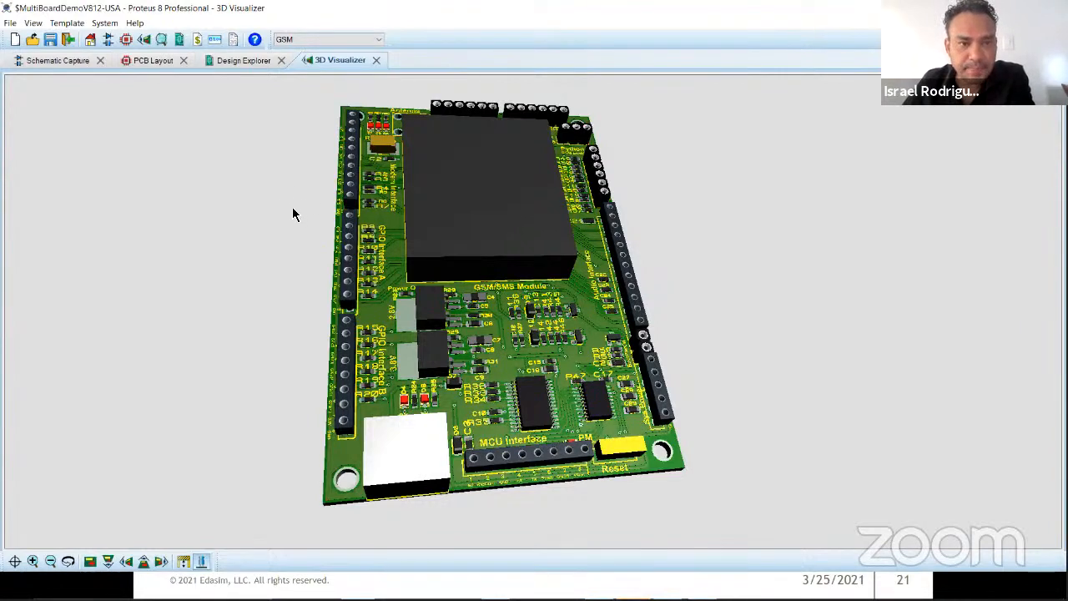
Step: Open the GSM board's bill of materials, switch it to the ECHO board, and review its resistor and integrated circuit entries
{"action": "left_click", "coordinate": [161, 64]}
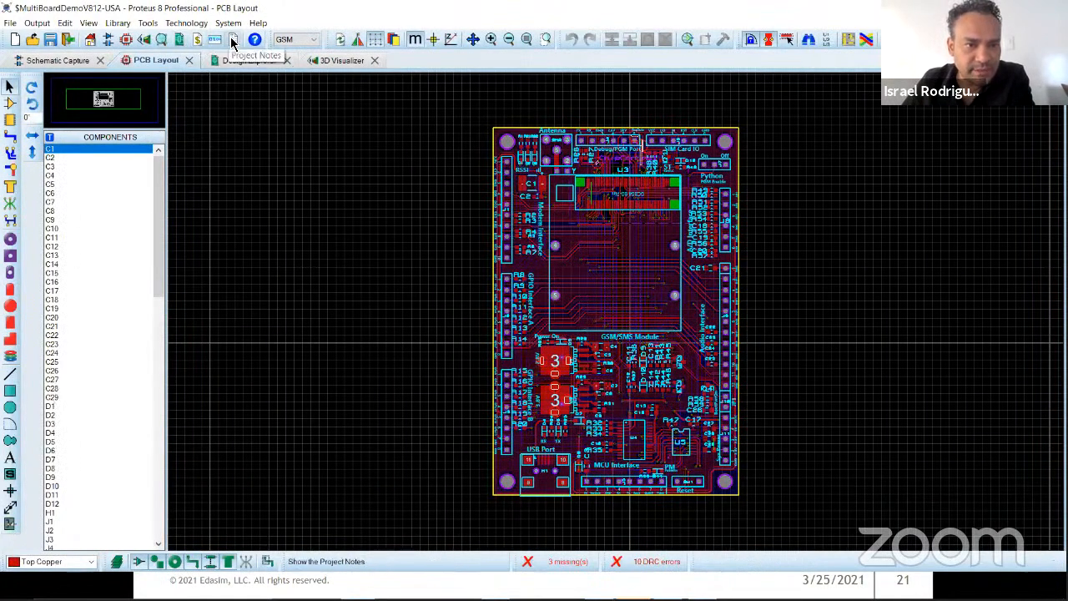
{"action": "left_click", "coordinate": [199, 42]}
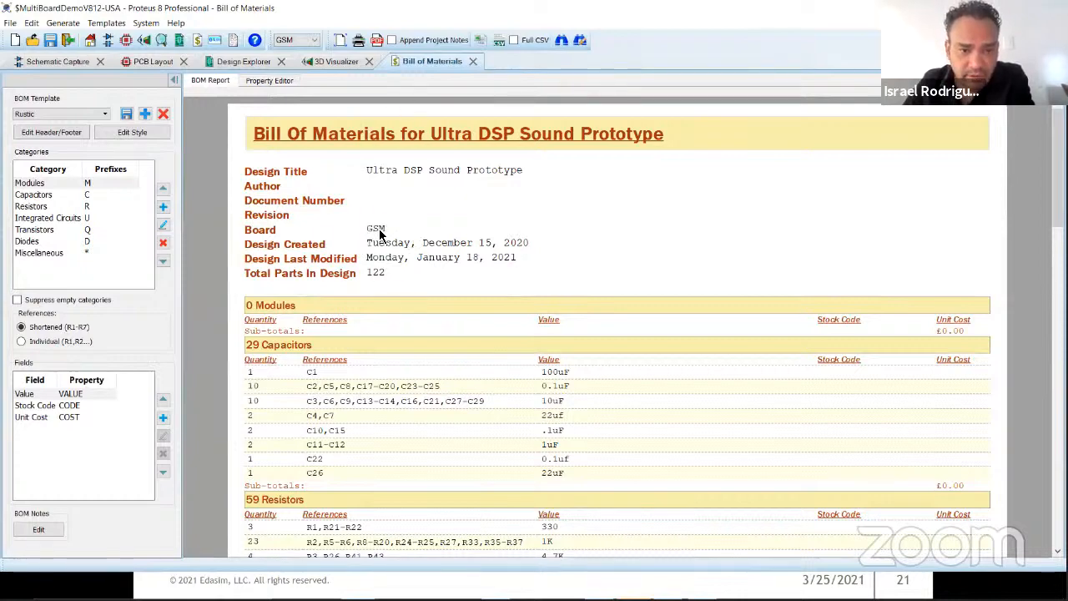
{"action": "left_click", "coordinate": [293, 40]}
{"action": "left_click", "coordinate": [286, 61]}
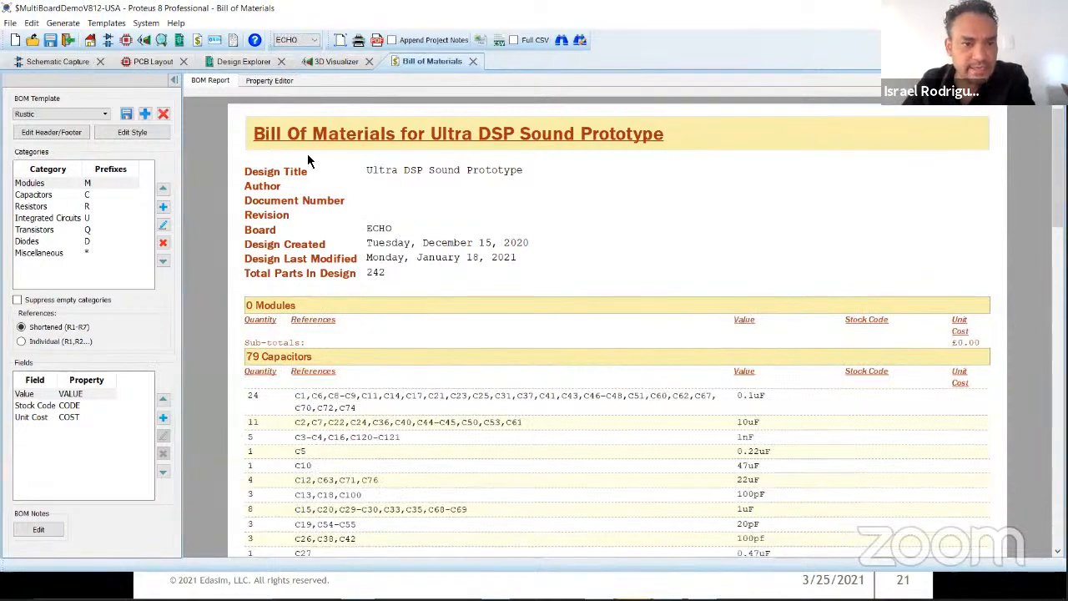
{"action": "scroll", "coordinate": [399, 347], "scroll_direction": "down", "scroll_amount": 15}
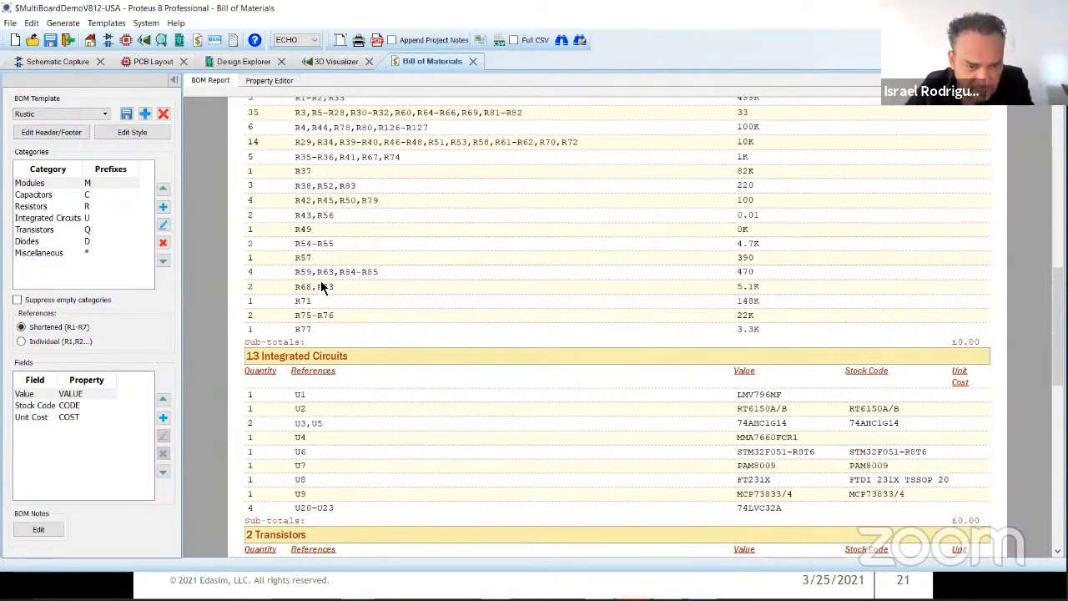
{"action": "scroll", "coordinate": [324, 276], "scroll_direction": "up", "scroll_amount": 2}
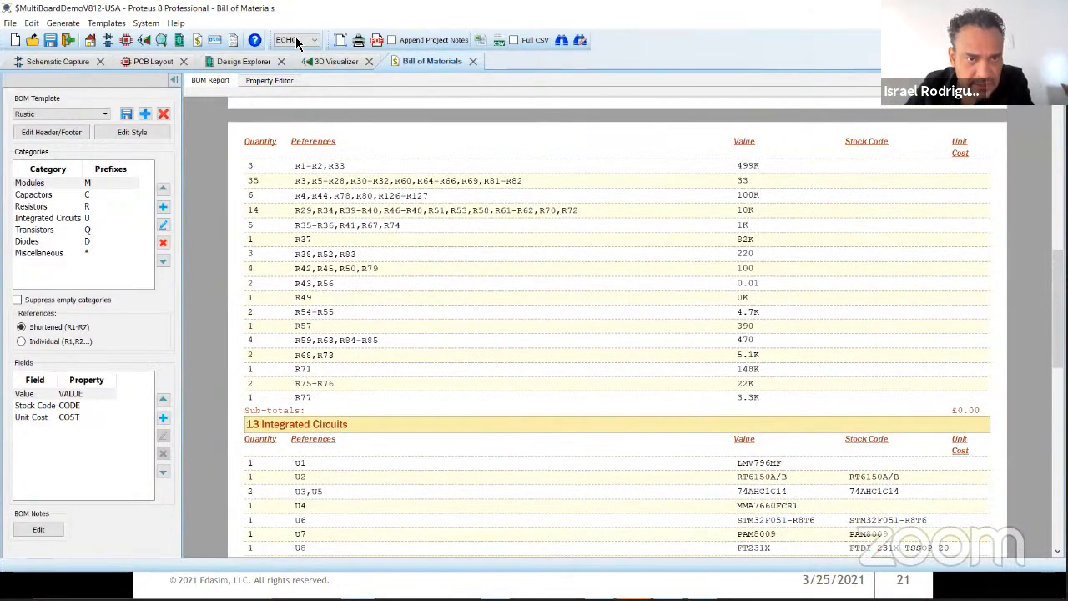
{"action": "scroll", "coordinate": [319, 359], "scroll_direction": "down", "scroll_amount": 10}
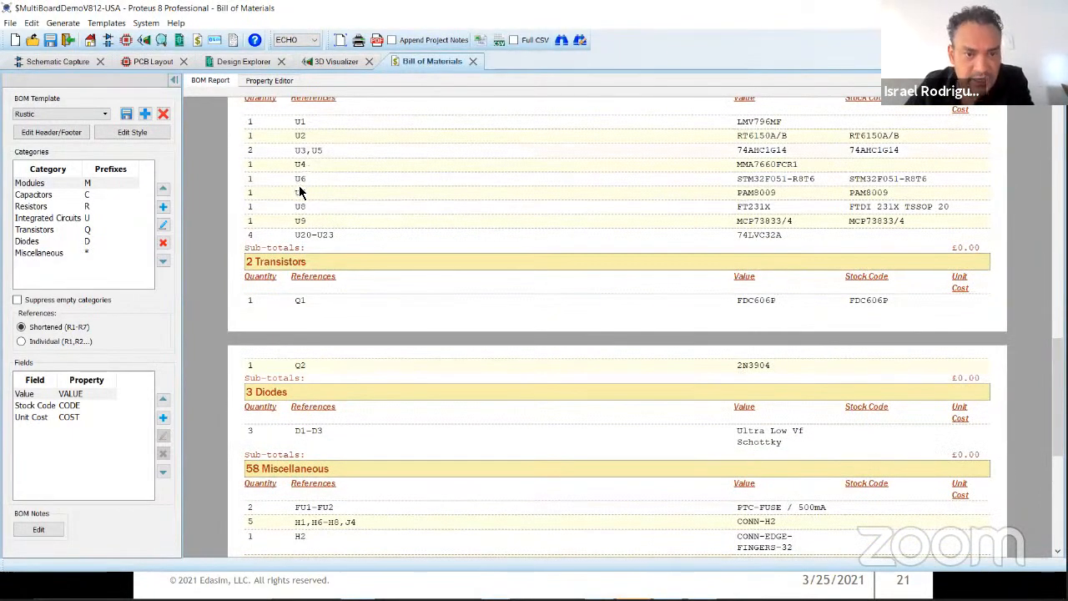
Step: On Echo Sheet 1 of the schematic, change the Cortex M0 processor's part ID to U66
{"action": "left_click", "coordinate": [69, 63]}
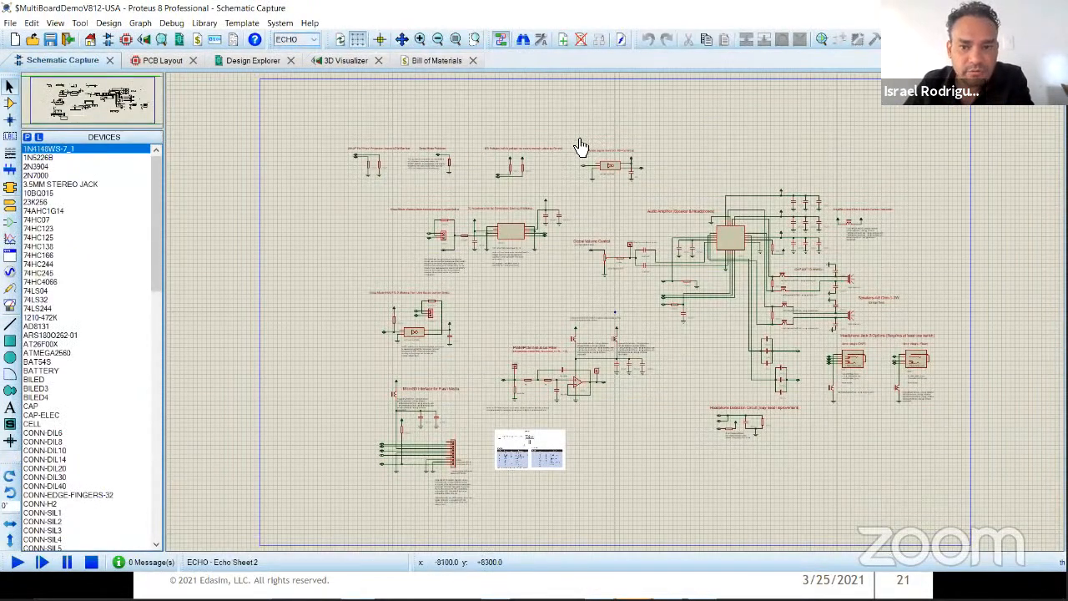
{"action": "right_click", "coordinate": [681, 95]}
{"action": "left_click", "coordinate": [723, 201]}
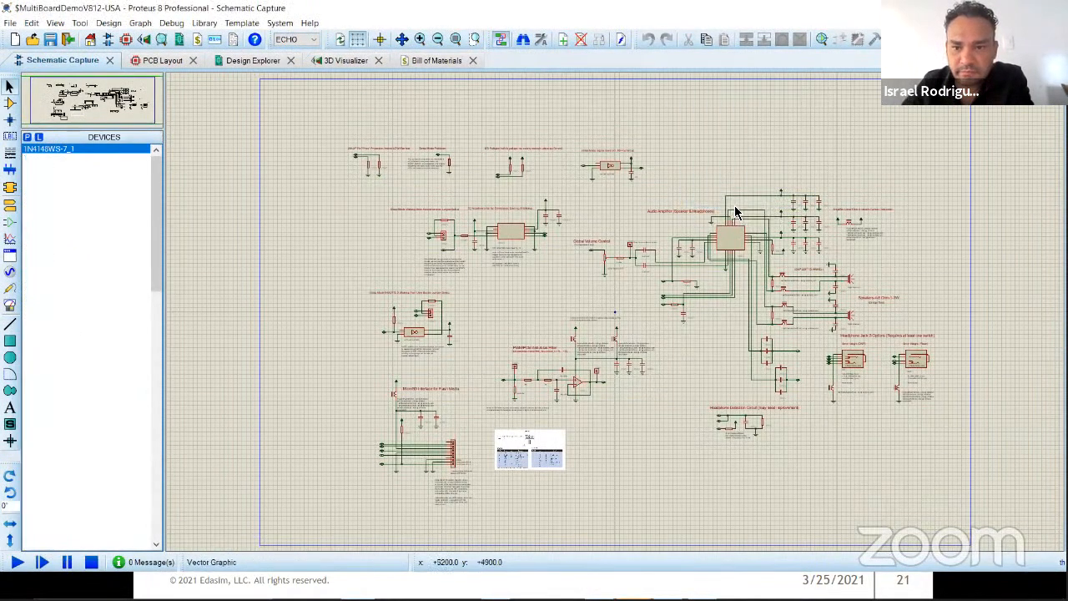
{"action": "scroll", "coordinate": [765, 159], "scroll_direction": "up", "scroll_amount": 3}
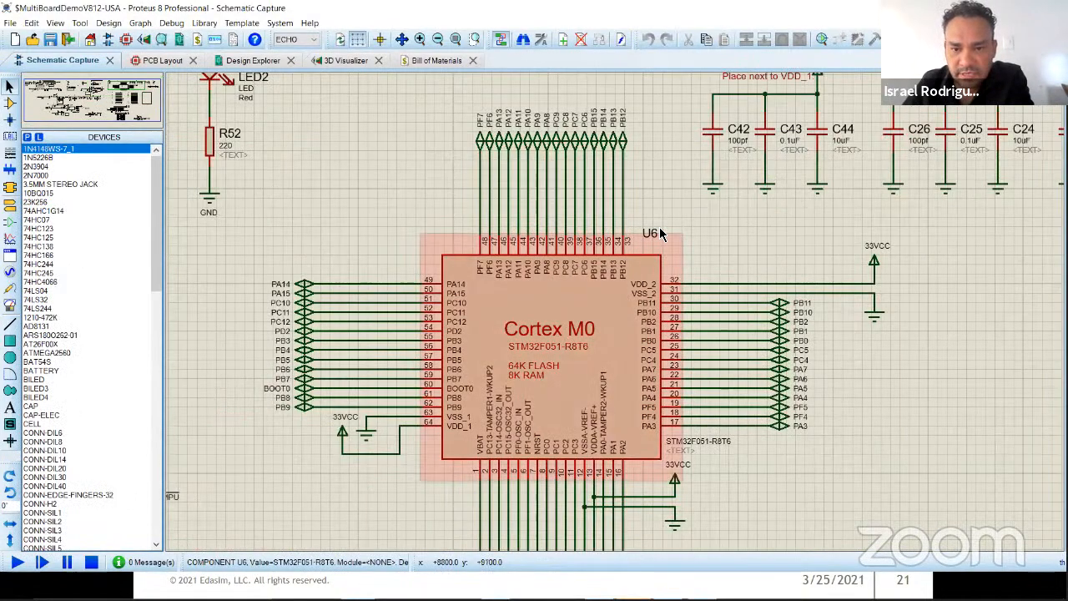
{"action": "scroll", "coordinate": [666, 253], "scroll_direction": "up", "scroll_amount": 1}
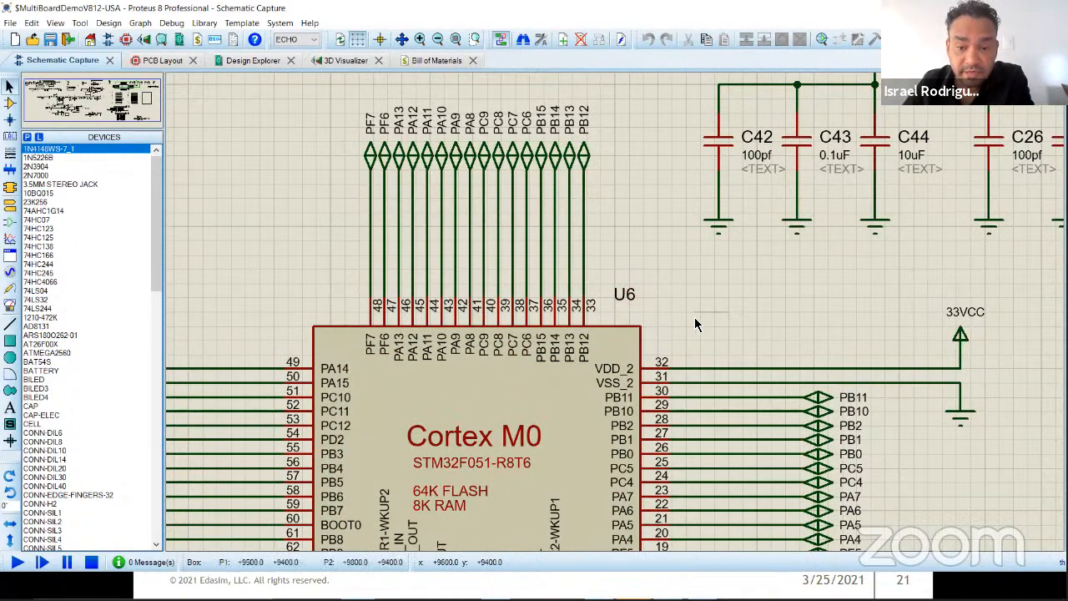
{"action": "left_click", "coordinate": [624, 299]}
{"action": "left_click", "coordinate": [624, 297]}
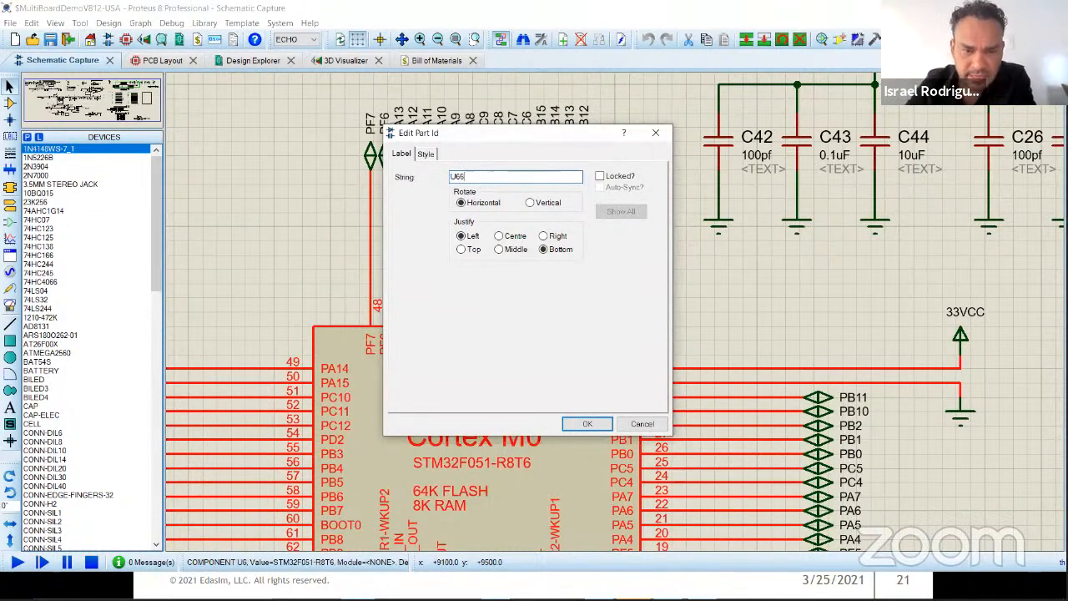
{"action": "left_click", "coordinate": [587, 424]}
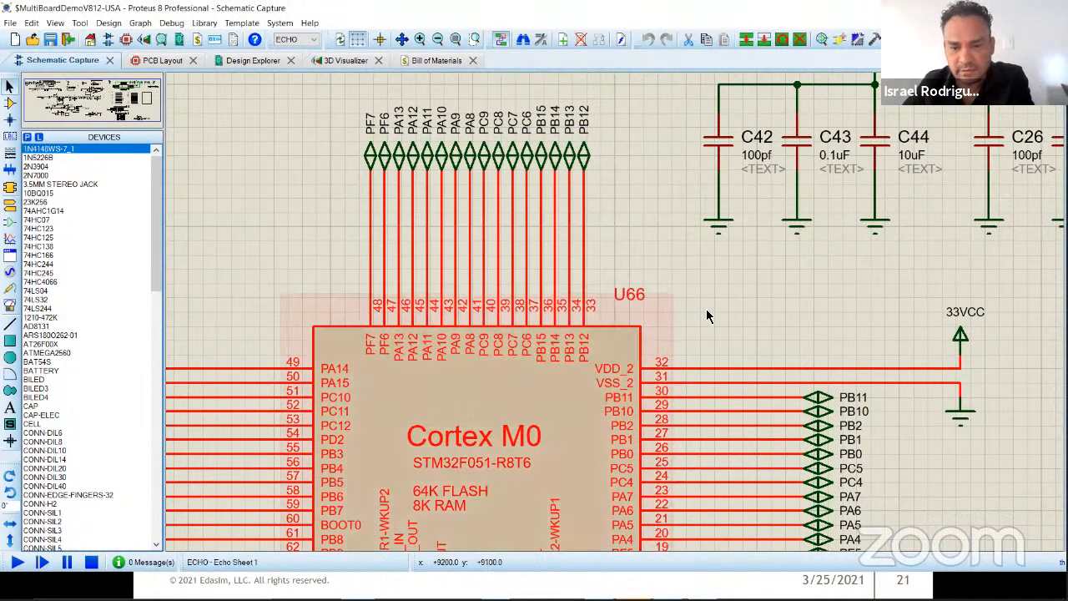
Step: Check the processor's reference under Integrated Circuits in the ECHO bill of materials
{"action": "left_click", "coordinate": [430, 67]}
{"action": "scroll", "coordinate": [410, 367], "scroll_direction": "down", "scroll_amount": 2}
{"action": "scroll", "coordinate": [405, 358], "scroll_direction": "down", "scroll_amount": 10}
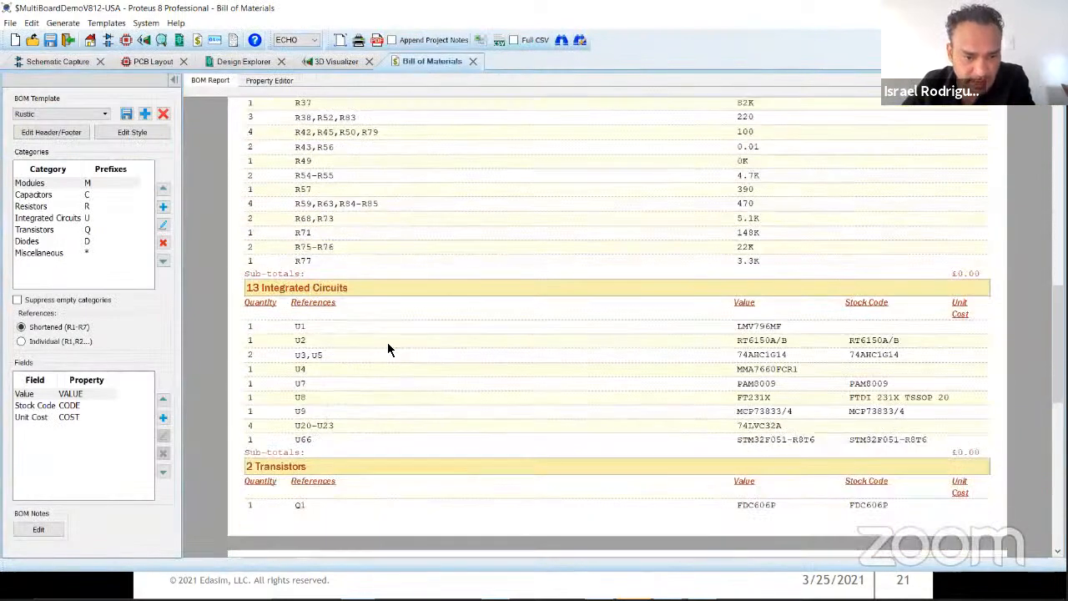
{"action": "scroll", "coordinate": [346, 352], "scroll_direction": "down", "scroll_amount": 1}
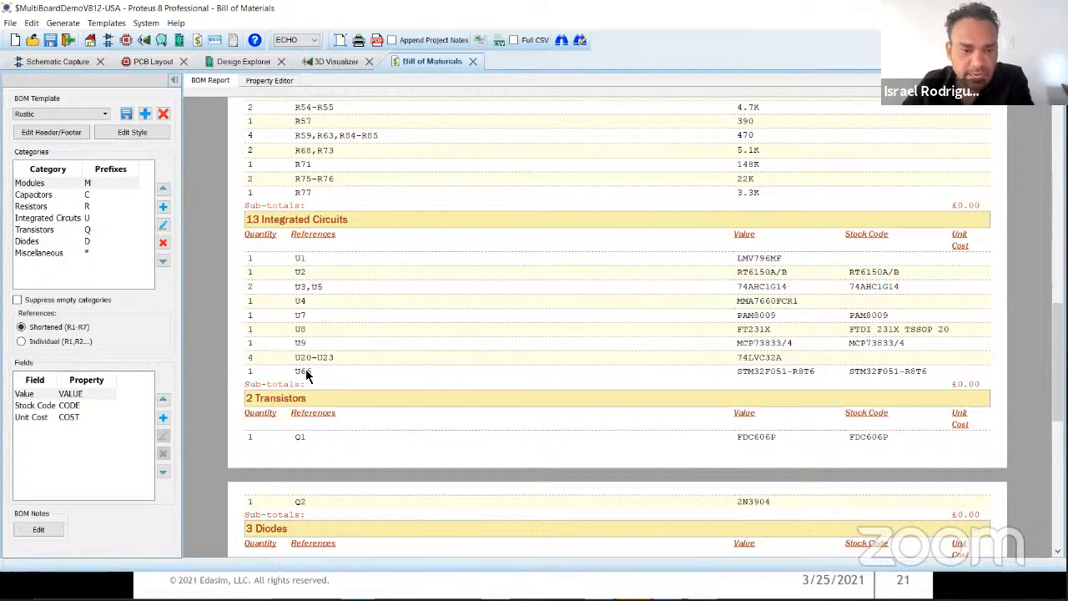
Step: Locate the Cortex M0 processor in the ECHO PCB layout and change its part ID to U100
{"action": "left_click", "coordinate": [153, 62]}
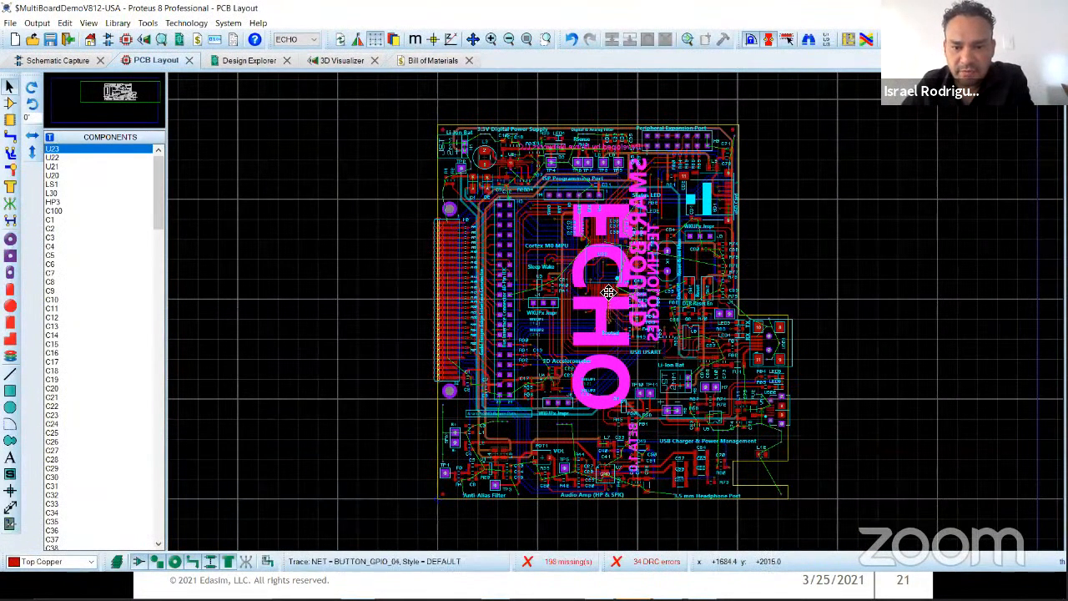
{"action": "left_click", "coordinate": [609, 292]}
{"action": "scroll", "coordinate": [614, 313], "scroll_direction": "up", "scroll_amount": 2}
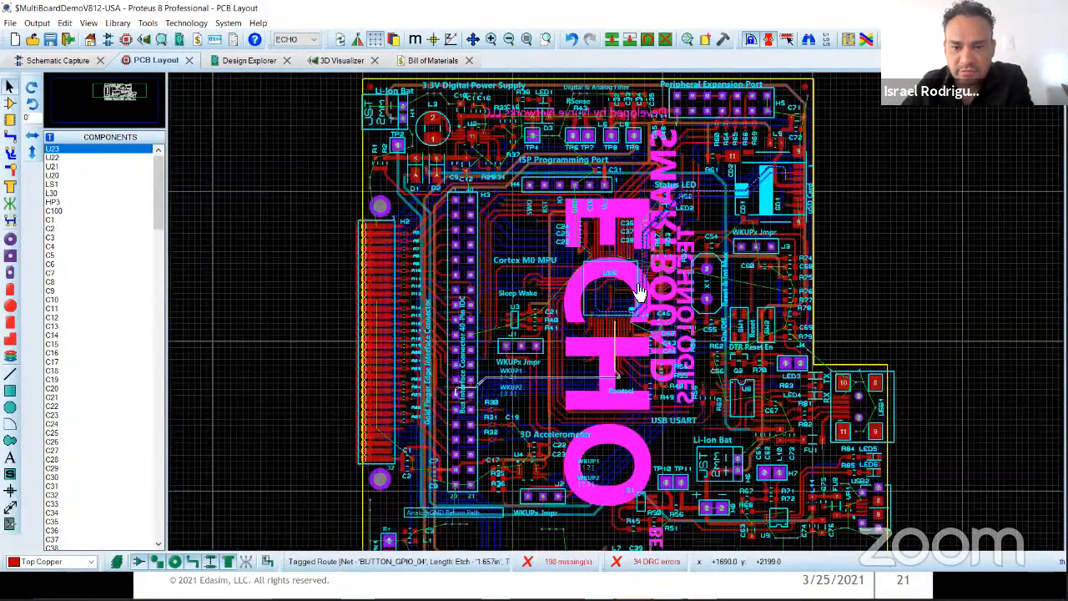
{"action": "scroll", "coordinate": [617, 250], "scroll_direction": "up", "scroll_amount": 2}
{"action": "key", "text": "Delete"}
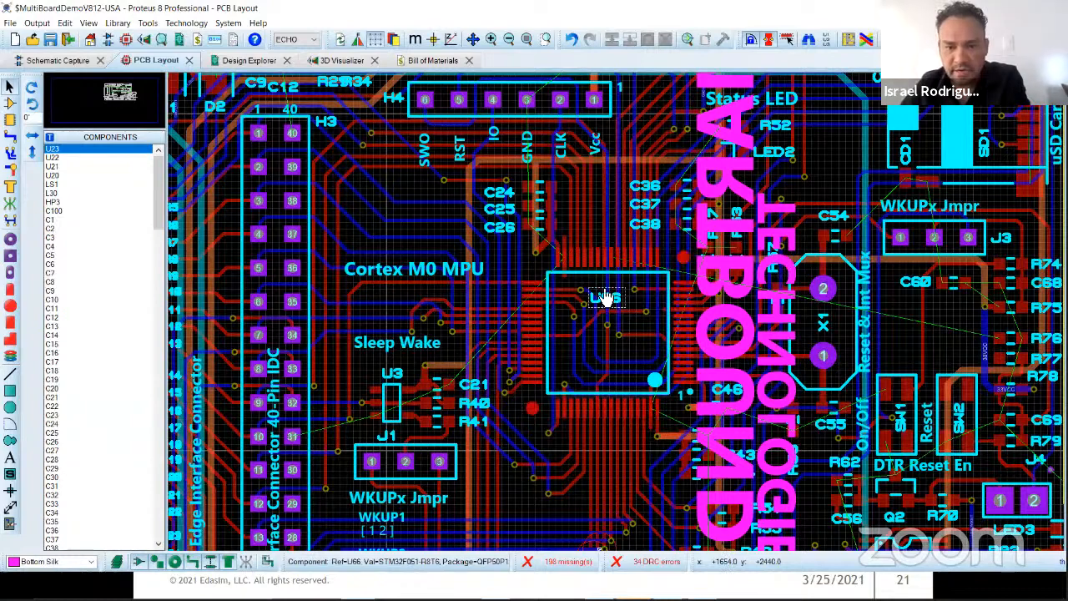
{"action": "scroll", "coordinate": [621, 298], "scroll_direction": "up", "scroll_amount": 2}
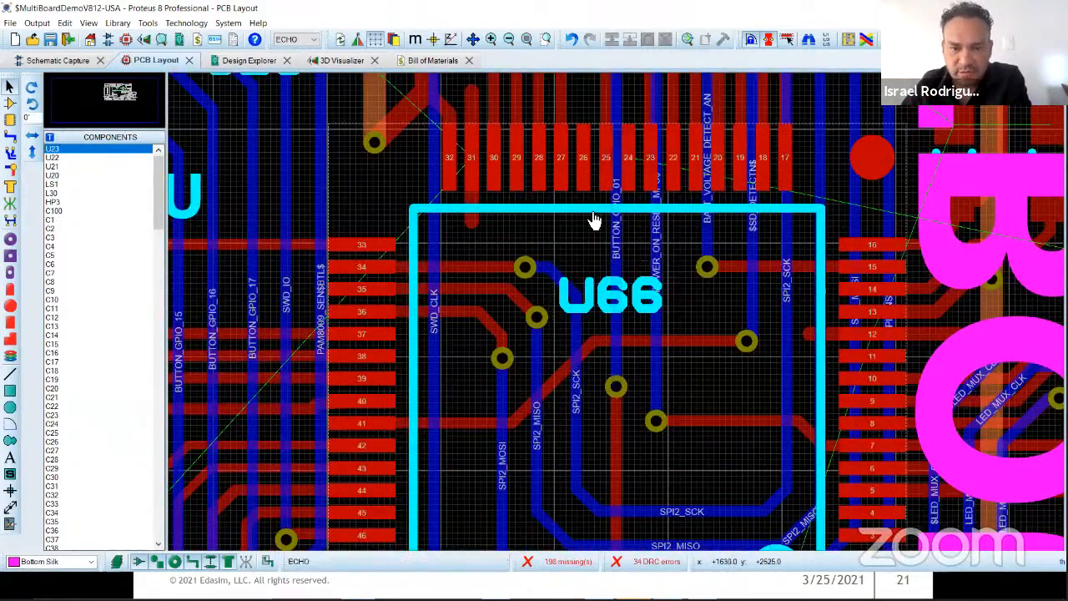
{"action": "left_click", "coordinate": [590, 218]}
{"action": "right_click", "coordinate": [599, 207]}
{"action": "left_click", "coordinate": [640, 231]}
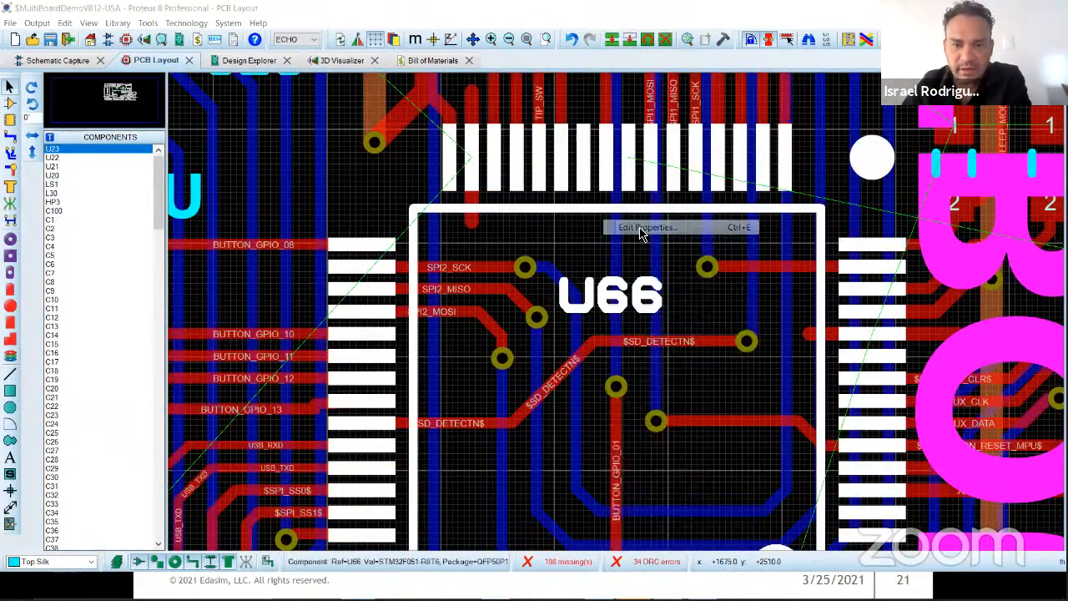
{"action": "left_click", "coordinate": [538, 240]}
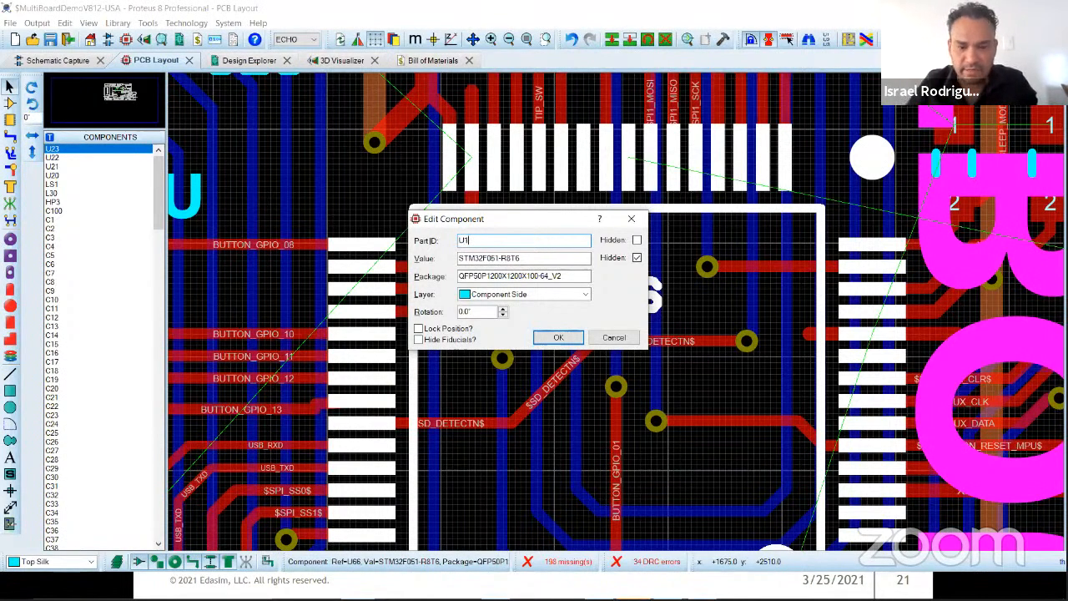
{"action": "left_click", "coordinate": [558, 337]}
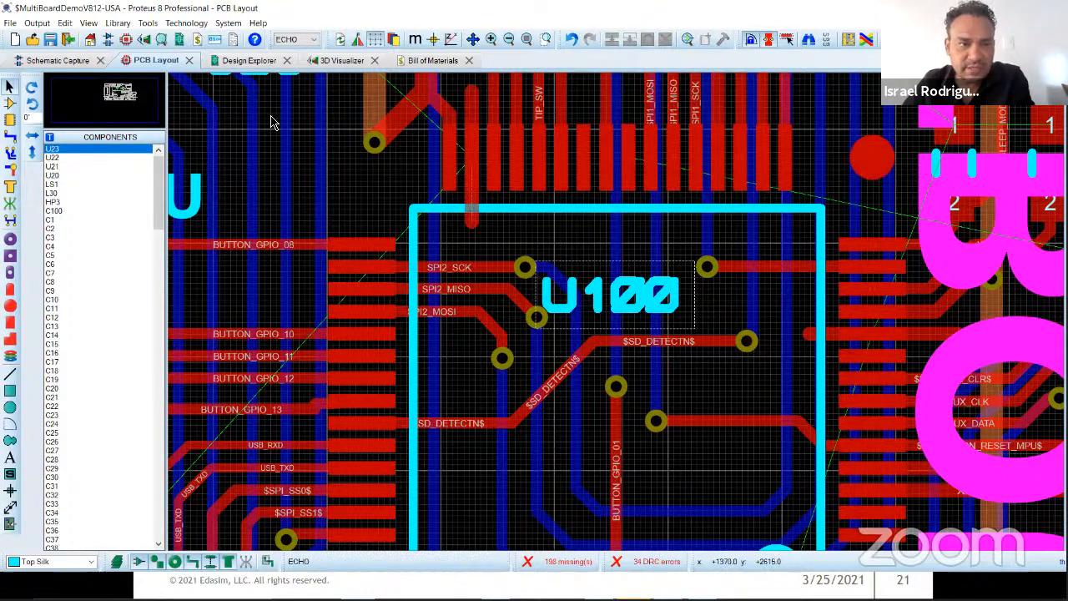
Step: Compare the processor's reference across the ECHO schematic, bill of materials and PCB layout, ending back in the schematic
{"action": "left_click", "coordinate": [56, 63]}
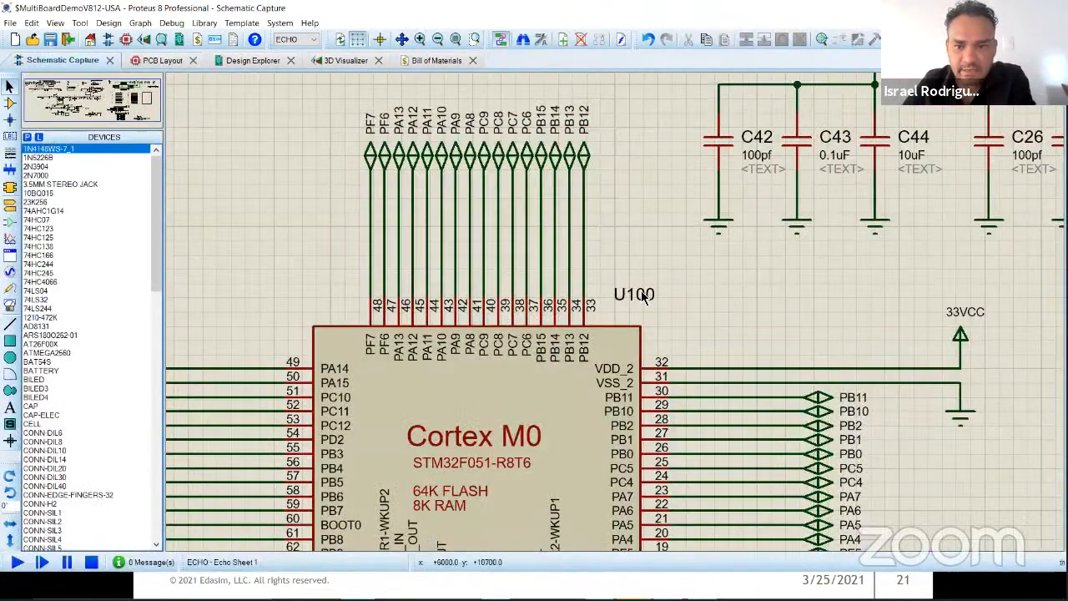
{"action": "left_click", "coordinate": [419, 65]}
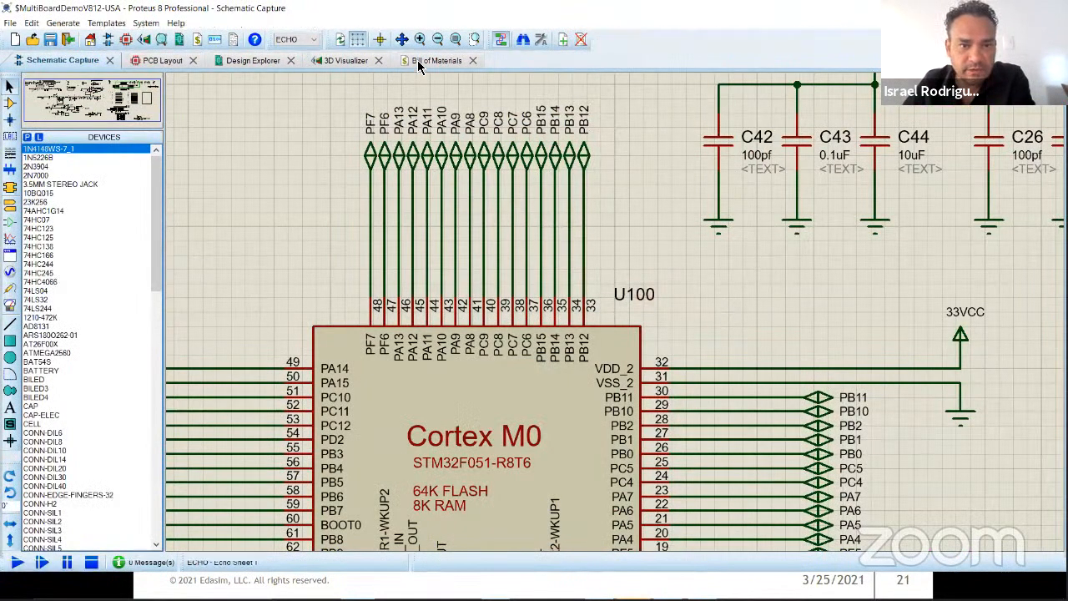
{"action": "scroll", "coordinate": [406, 409], "scroll_direction": "down", "scroll_amount": 15}
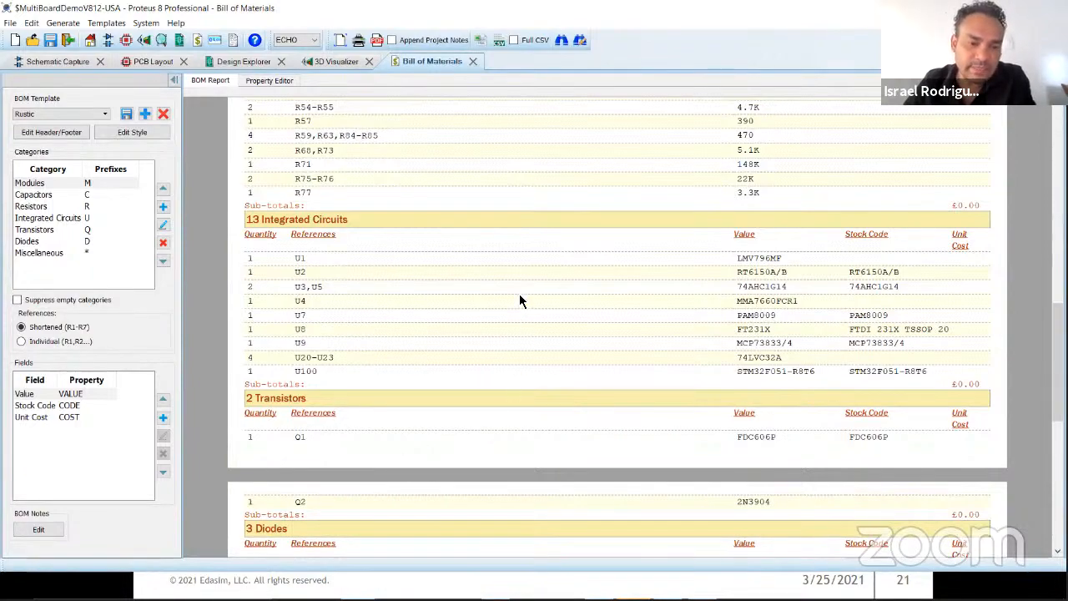
{"action": "left_click", "coordinate": [151, 64]}
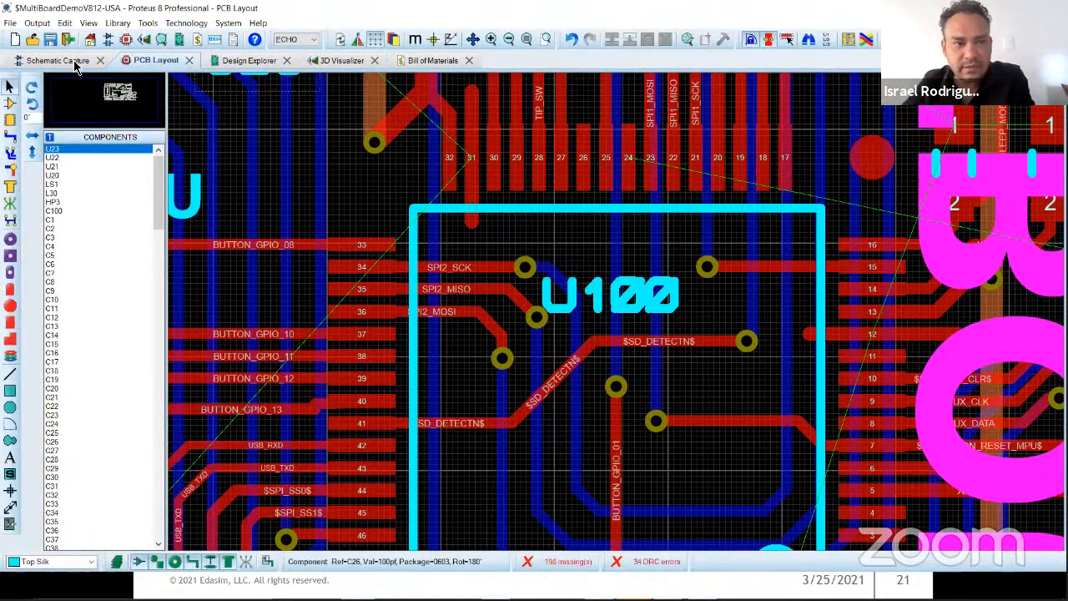
{"action": "left_click", "coordinate": [59, 61]}
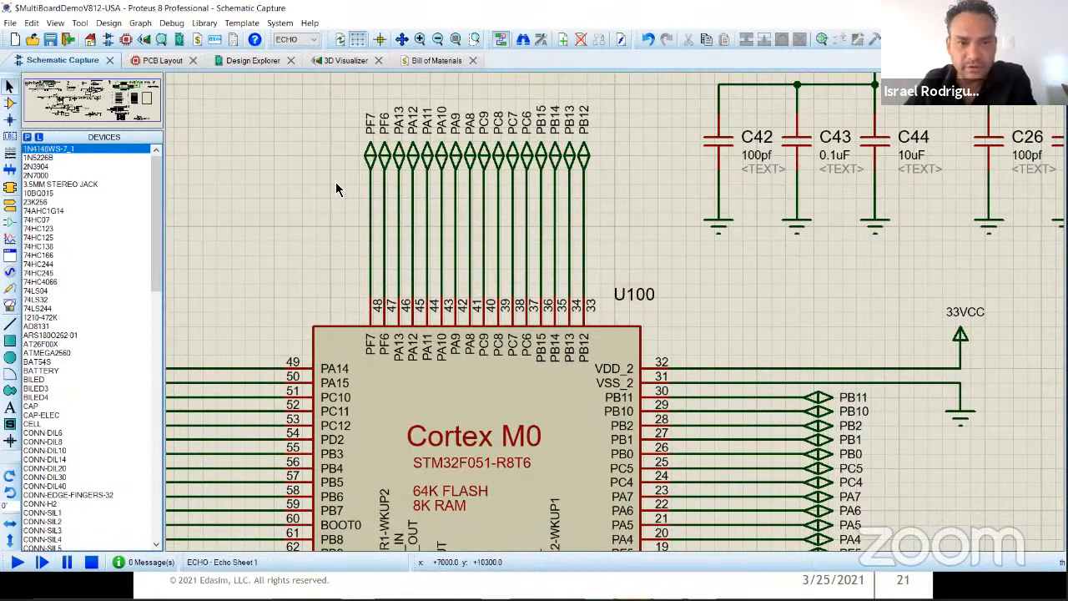
Step: Preview the project notes templates for the ECHO board and create a note from the PCB Manufacturing Document template
{"action": "left_click", "coordinate": [233, 48]}
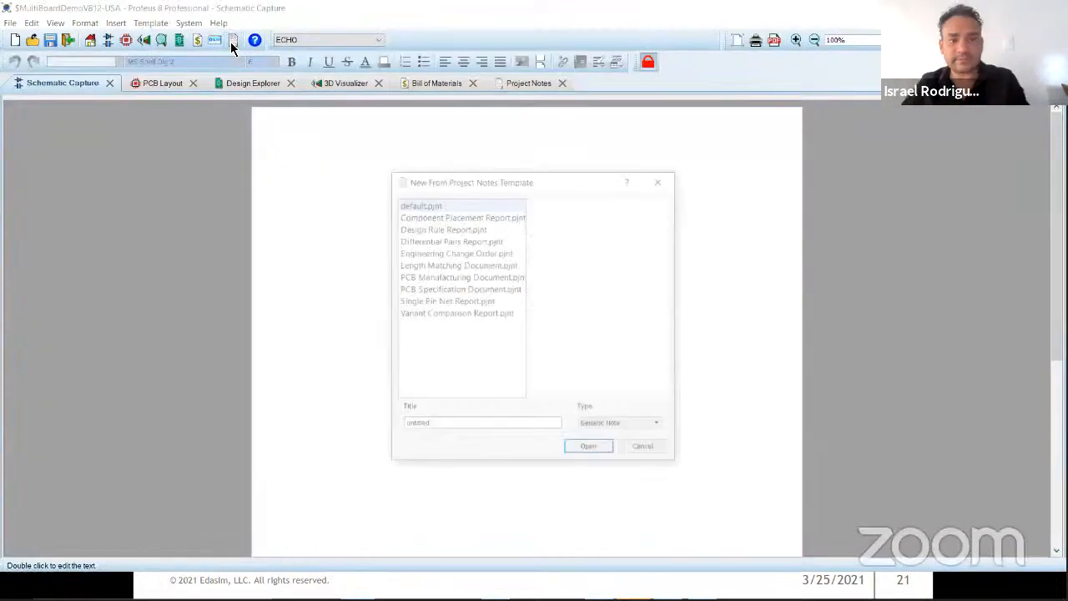
{"action": "left_click", "coordinate": [448, 216]}
{"action": "left_click", "coordinate": [447, 229]}
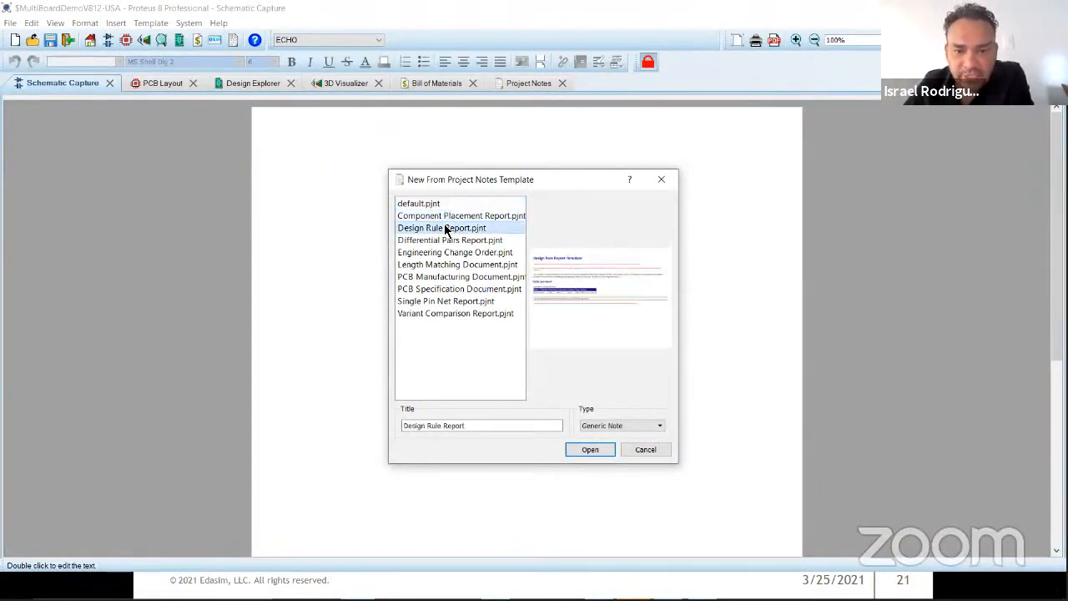
{"action": "left_click", "coordinate": [446, 240]}
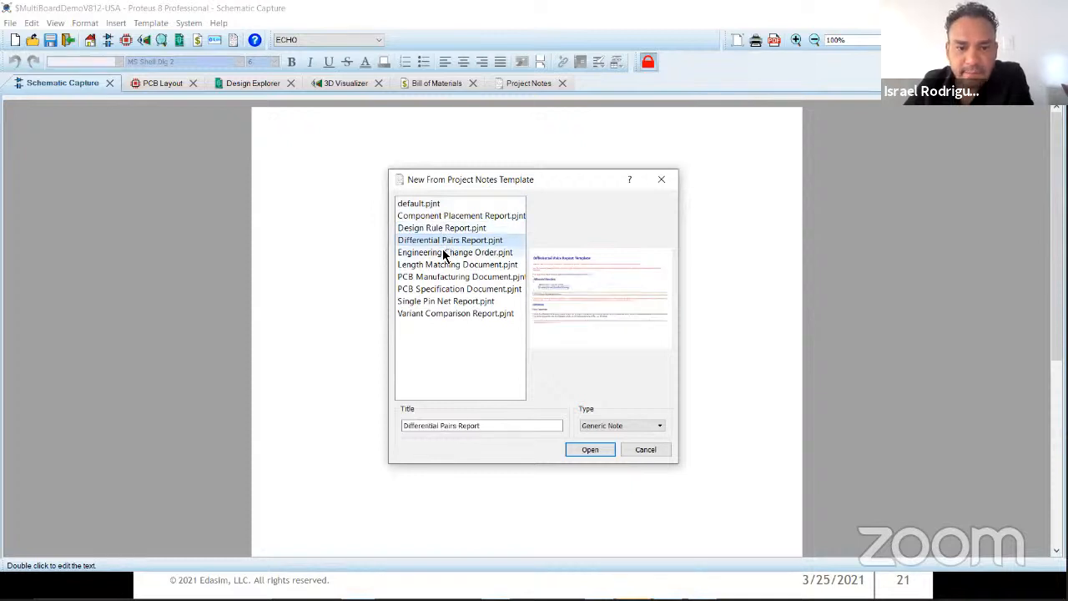
{"action": "left_click", "coordinate": [444, 252]}
{"action": "left_click", "coordinate": [437, 265]}
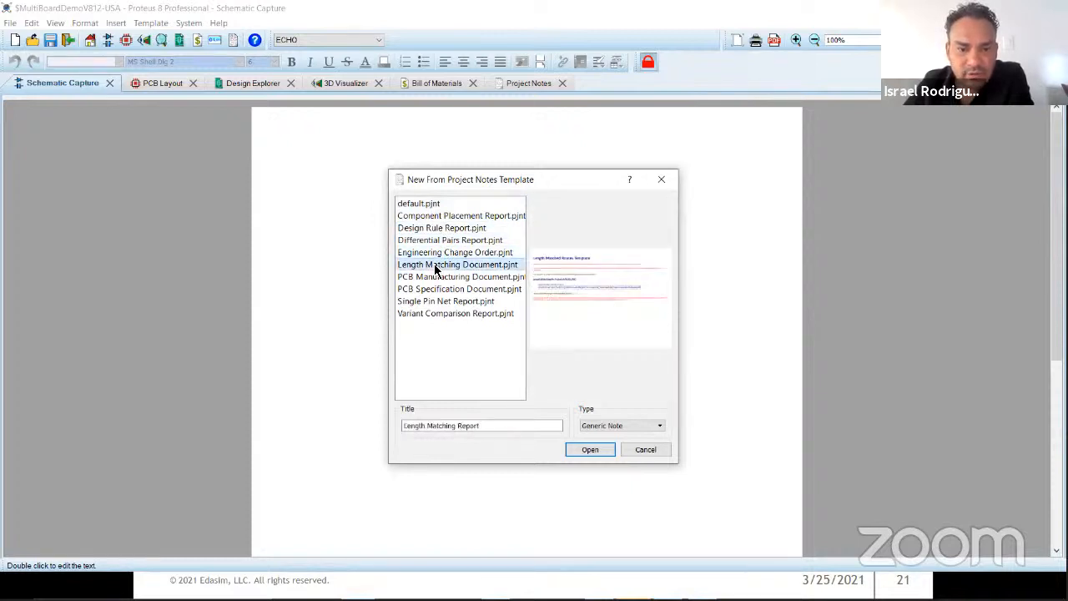
{"action": "left_click", "coordinate": [434, 278]}
{"action": "left_click", "coordinate": [434, 288]}
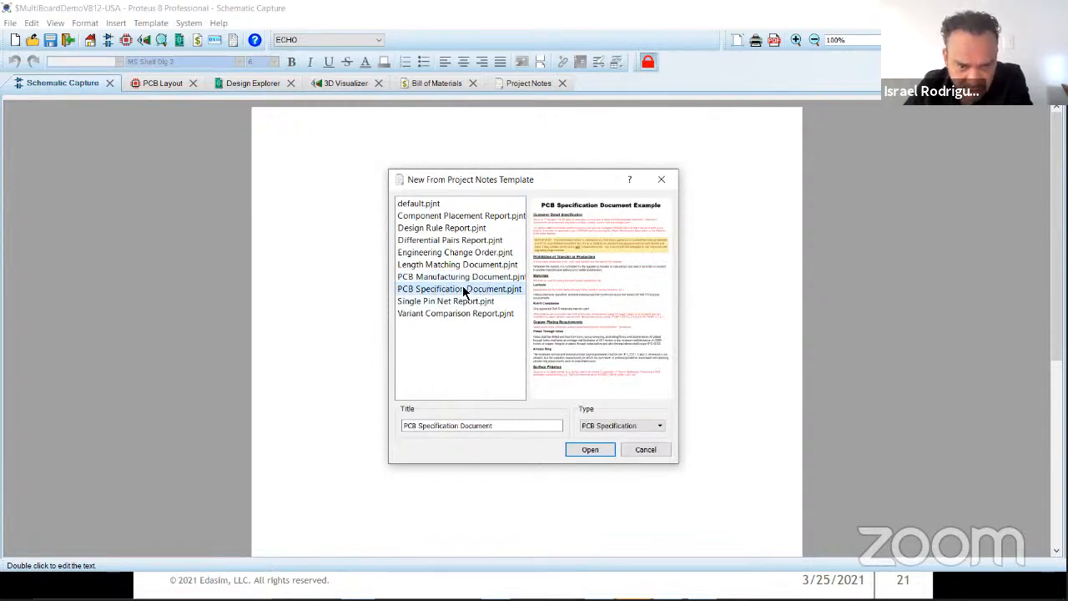
{"action": "left_click", "coordinate": [439, 277]}
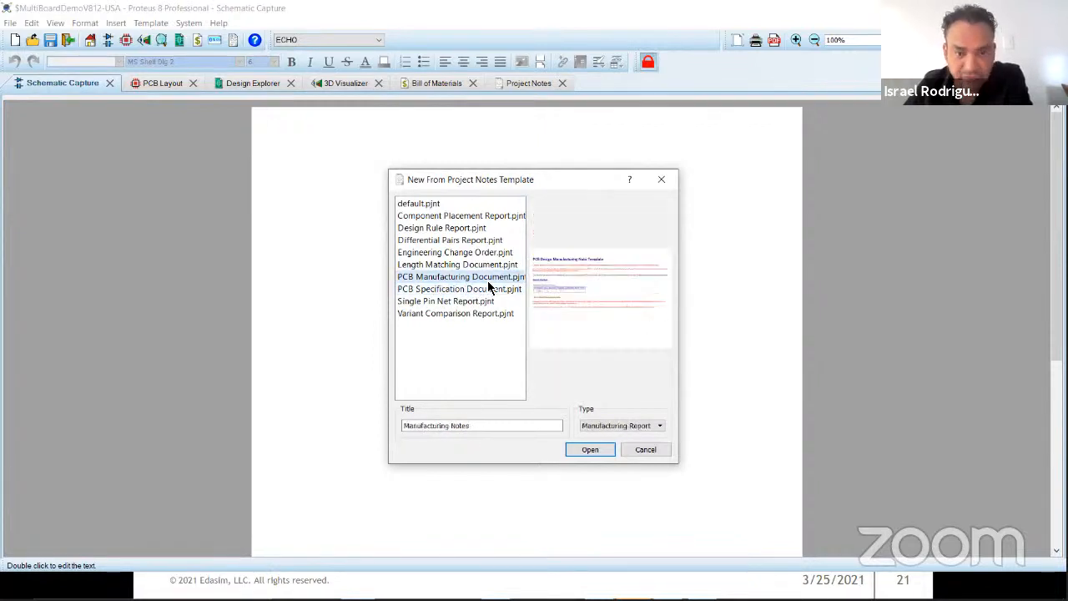
{"action": "left_click", "coordinate": [591, 450]}
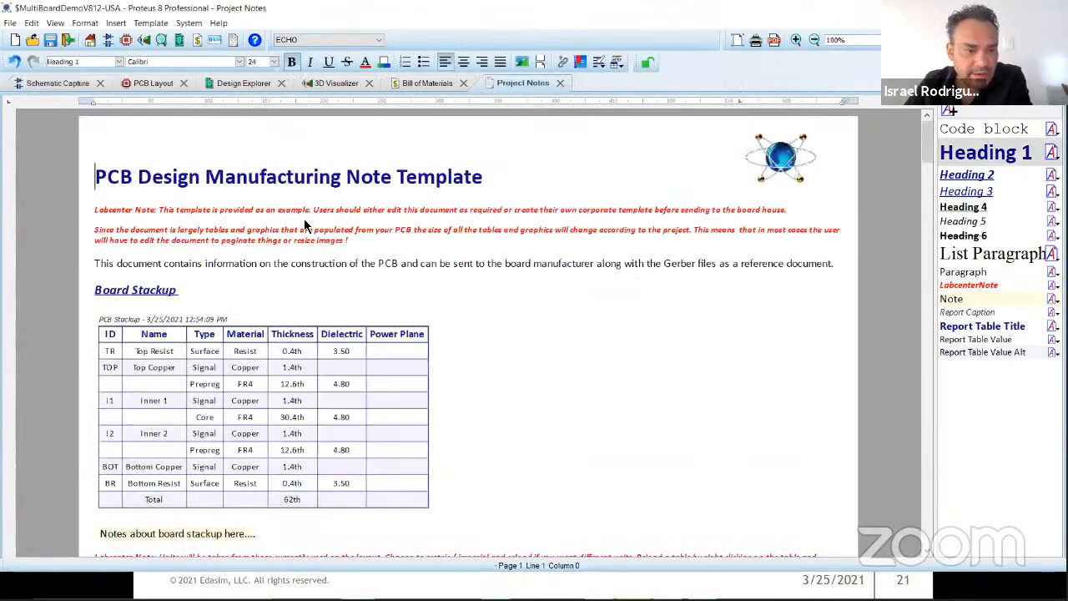
Step: Review the board stackup, layer stackup and drill table sections of the ECHO manufacturing note
{"action": "scroll", "coordinate": [615, 359], "scroll_direction": "down", "scroll_amount": 10}
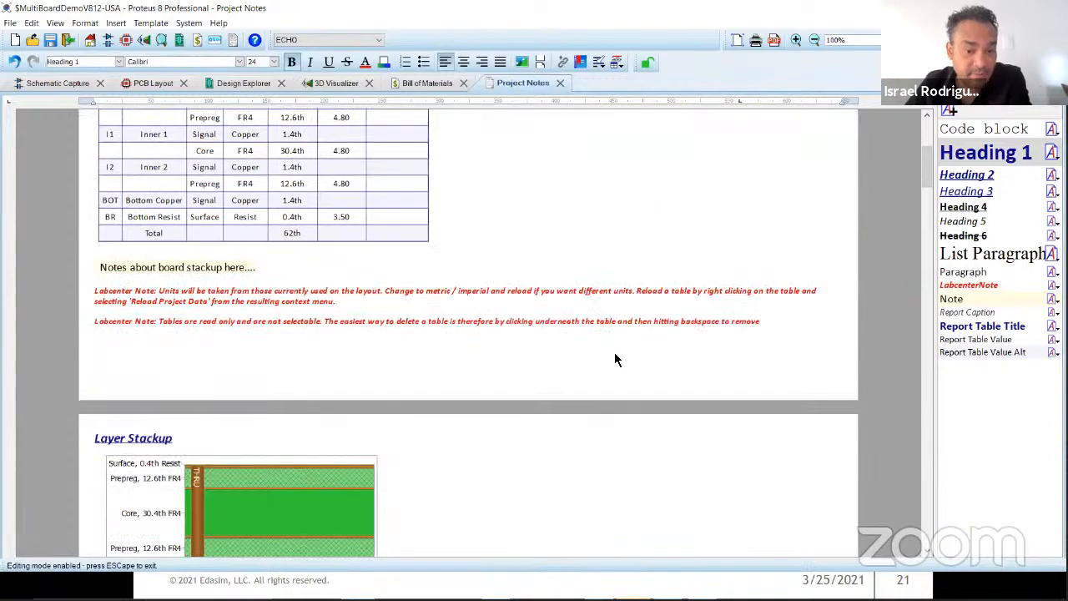
{"action": "left_click", "coordinate": [186, 272]}
{"action": "scroll", "coordinate": [567, 370], "scroll_direction": "down", "scroll_amount": 7}
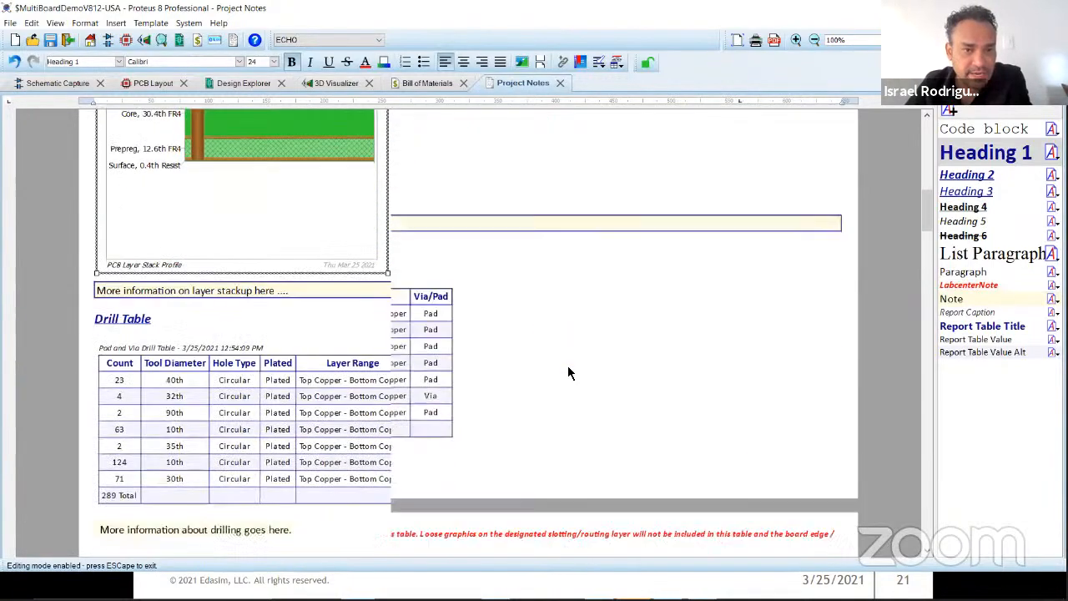
{"action": "scroll", "coordinate": [567, 369], "scroll_direction": "up", "scroll_amount": 6}
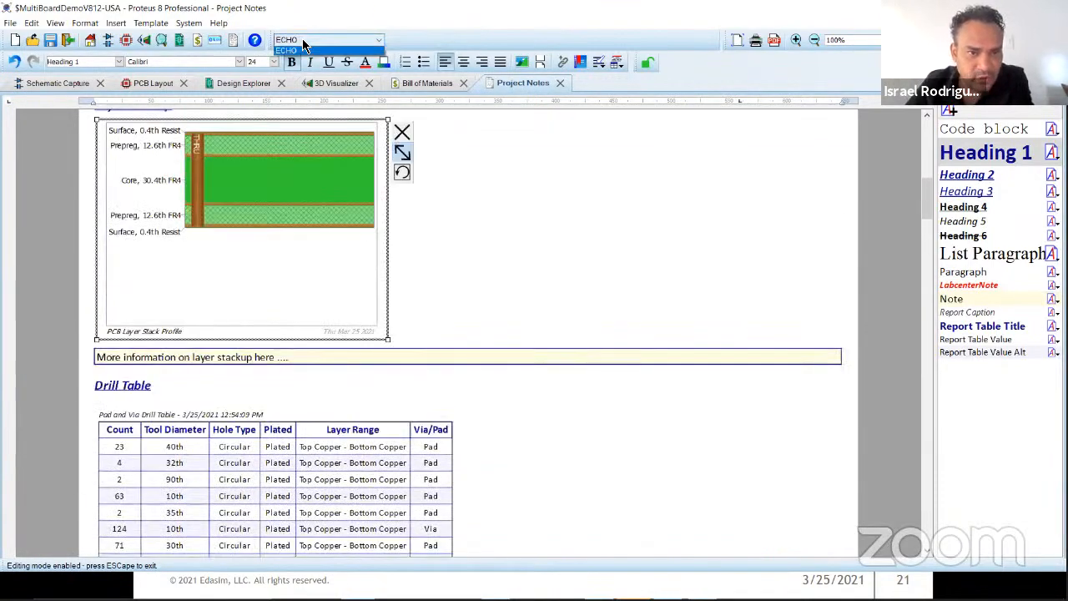
Step: Switch the active board to GSM and review the note's layer stackup, assembly drawings and fiducial positions
{"action": "left_click", "coordinate": [302, 40]}
{"action": "left_click", "coordinate": [299, 53]}
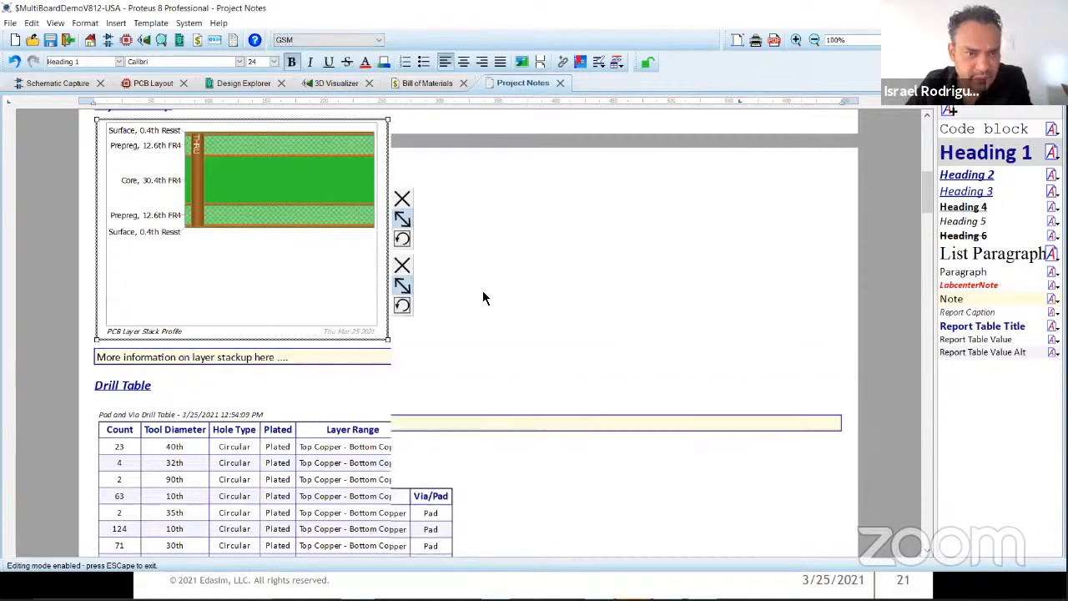
{"action": "scroll", "coordinate": [483, 298], "scroll_direction": "up", "scroll_amount": 9}
{"action": "scroll", "coordinate": [483, 298], "scroll_direction": "down", "scroll_amount": 7}
{"action": "left_click", "coordinate": [180, 266]}
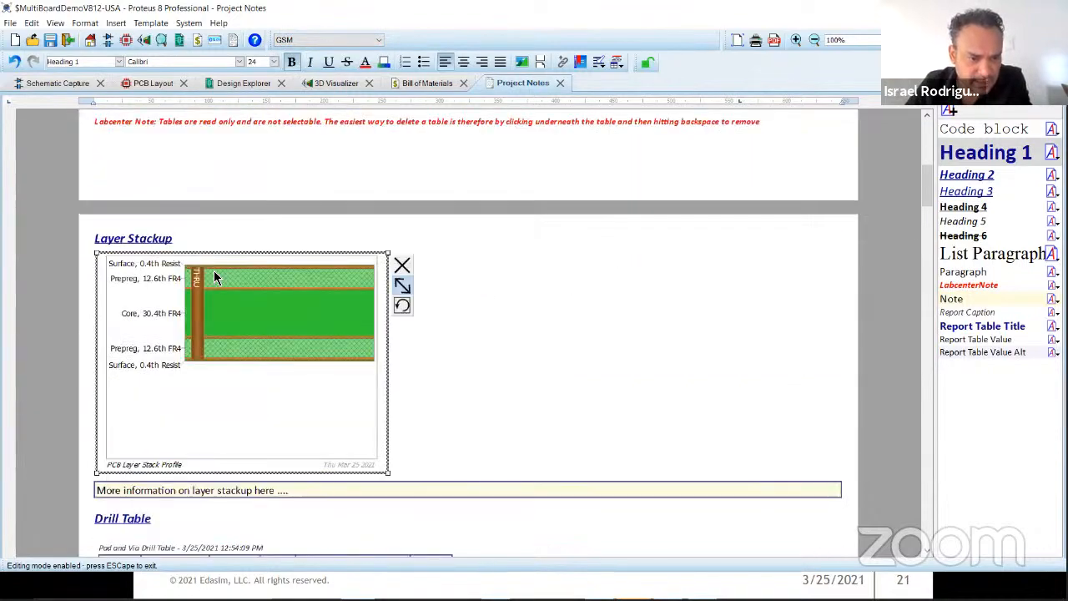
{"action": "scroll", "coordinate": [520, 375], "scroll_direction": "down", "scroll_amount": 15}
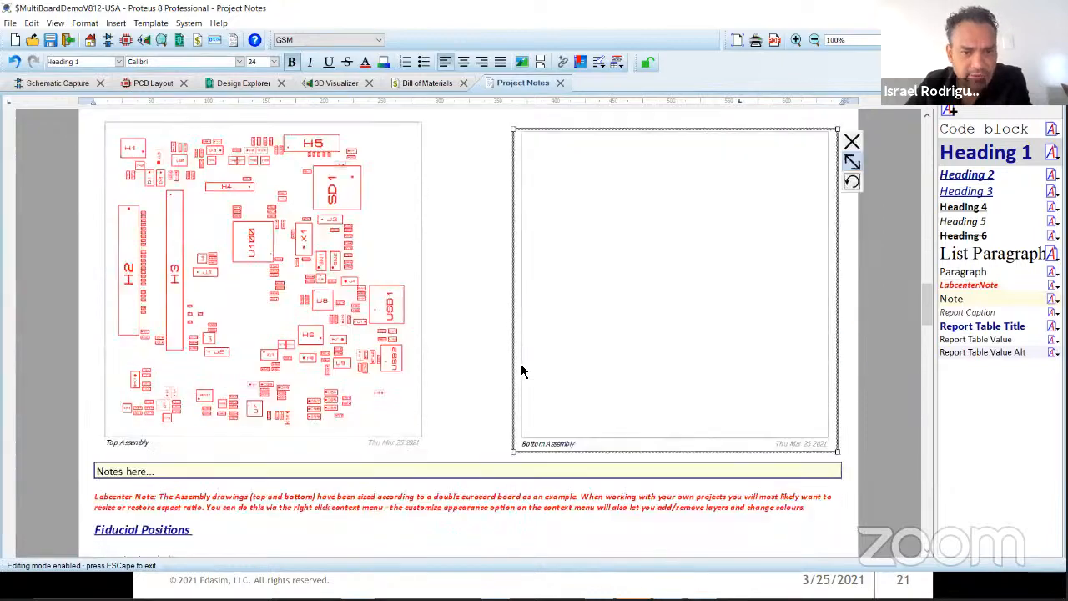
{"action": "left_click", "coordinate": [221, 261]}
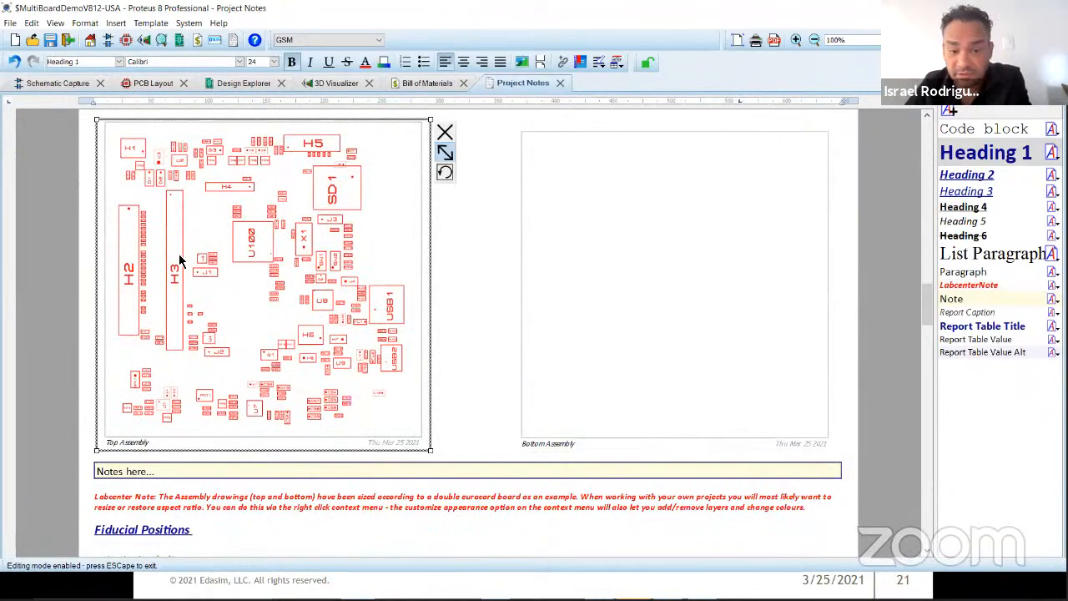
{"action": "scroll", "coordinate": [332, 357], "scroll_direction": "down", "scroll_amount": 12}
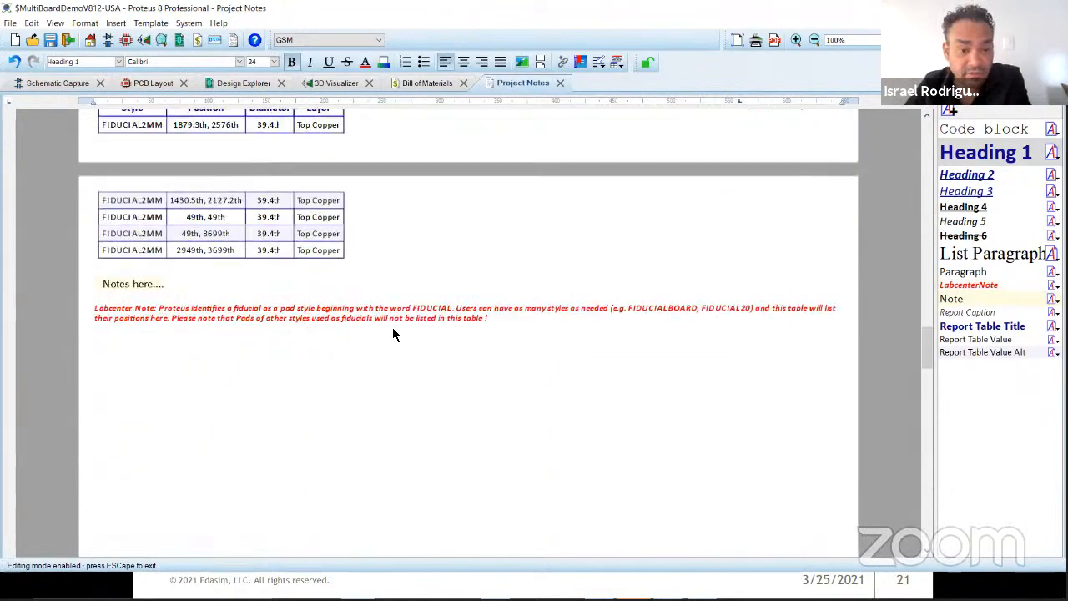
{"action": "scroll", "coordinate": [544, 288], "scroll_direction": "up", "scroll_amount": 20}
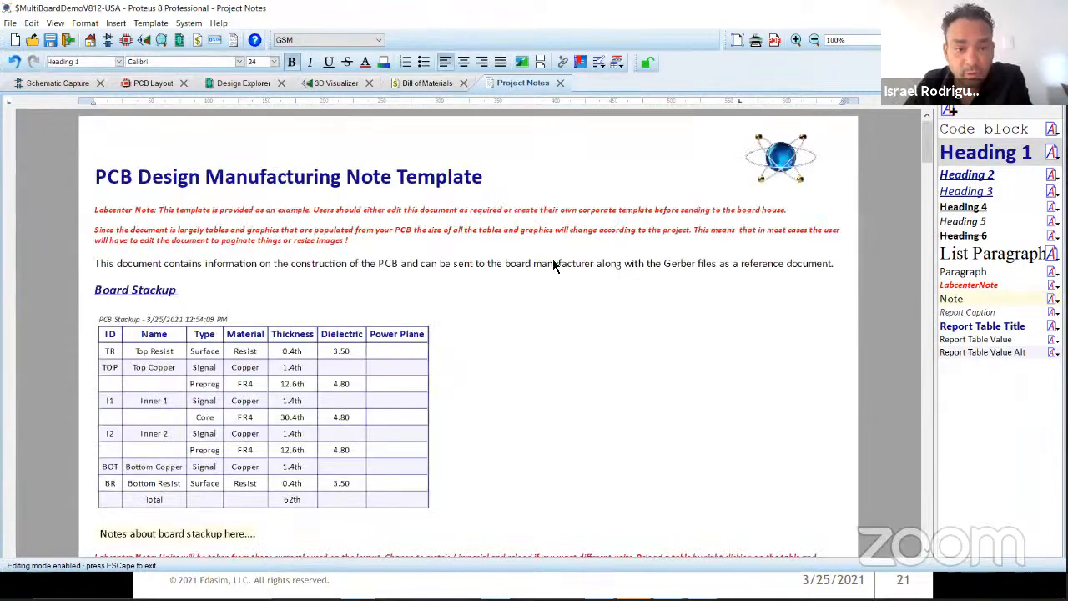
Step: Insert the GSM board's PCB Drill Table and Length Matches table at the start of the manufacturing note
{"action": "left_click", "coordinate": [647, 63]}
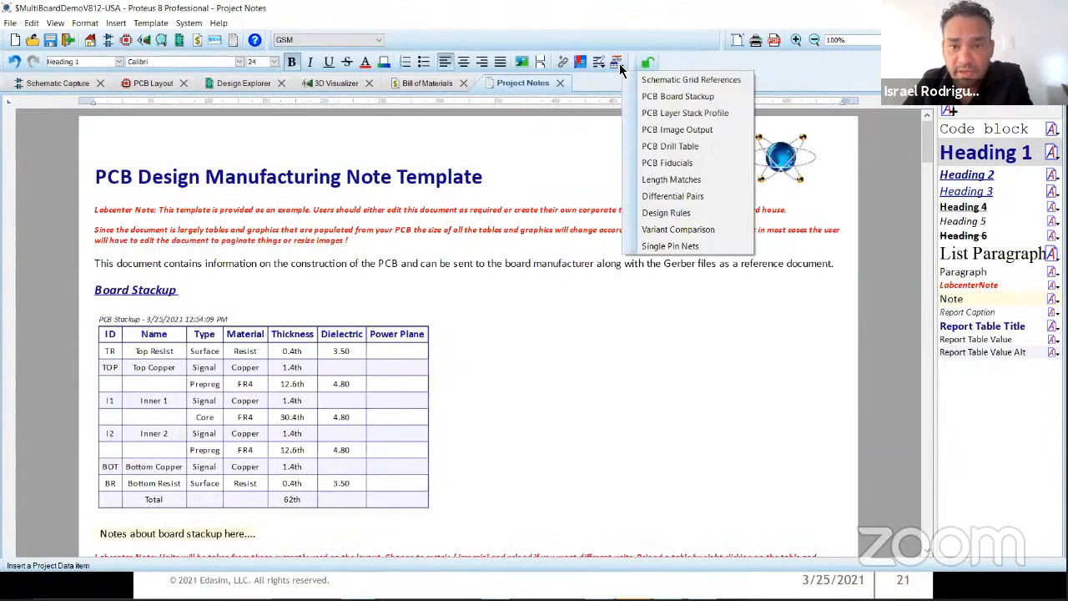
{"action": "left_click", "coordinate": [701, 153]}
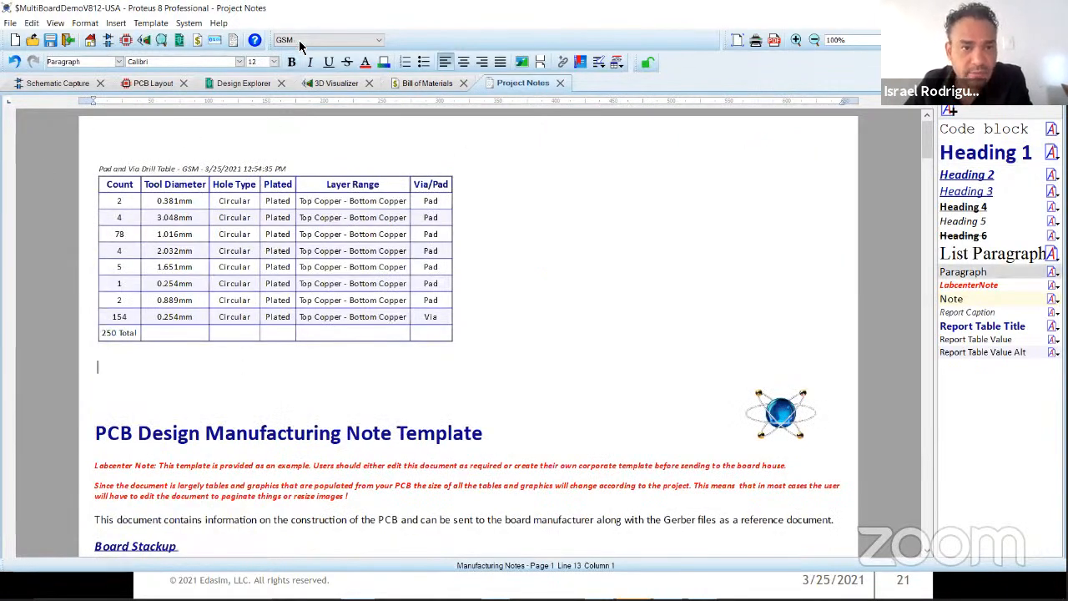
{"action": "left_click", "coordinate": [620, 67]}
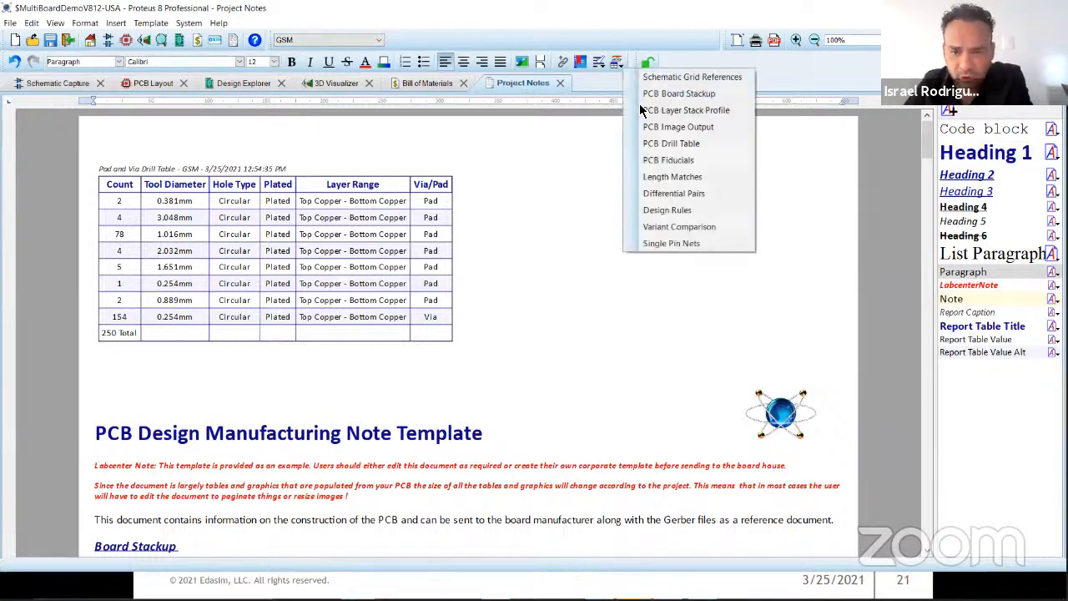
{"action": "left_click", "coordinate": [701, 184]}
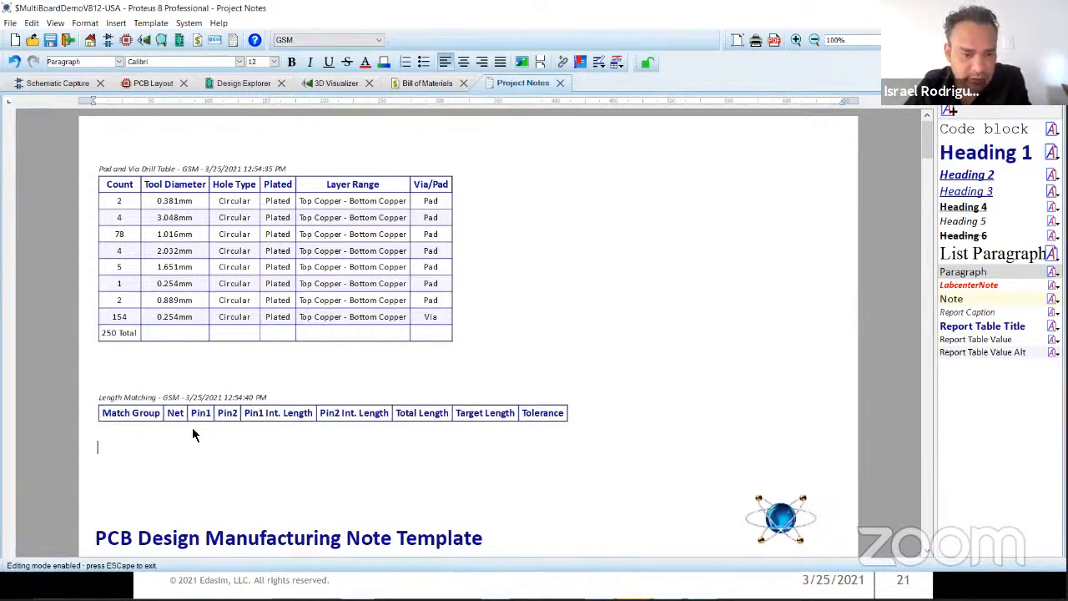
Step: Insert the GSM board's PCB Layer Stack Profile below the length matching table in the note
{"action": "left_click", "coordinate": [618, 62]}
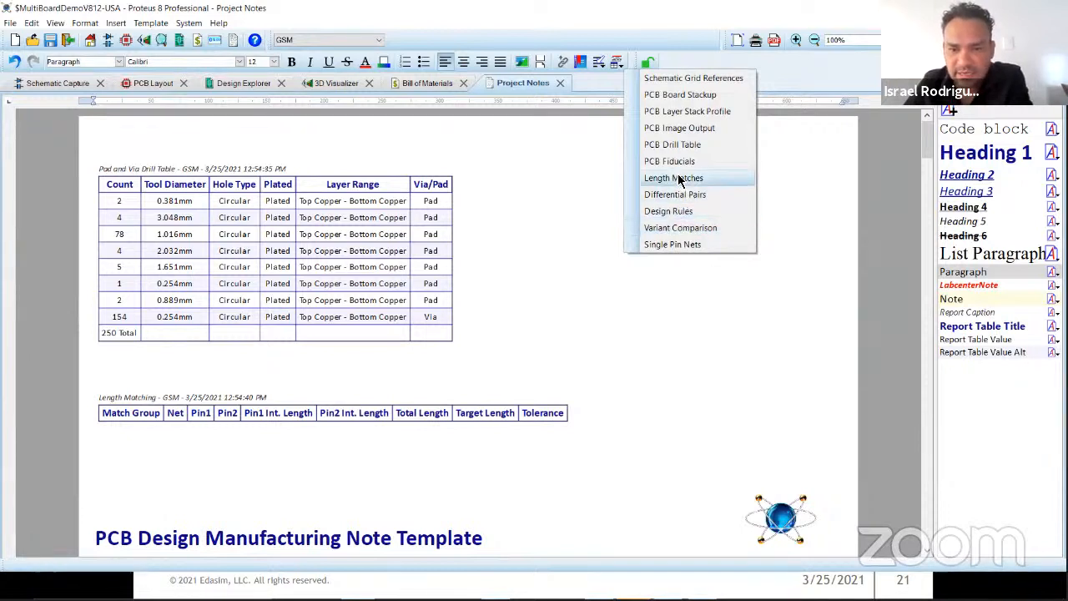
{"action": "left_click", "coordinate": [692, 115]}
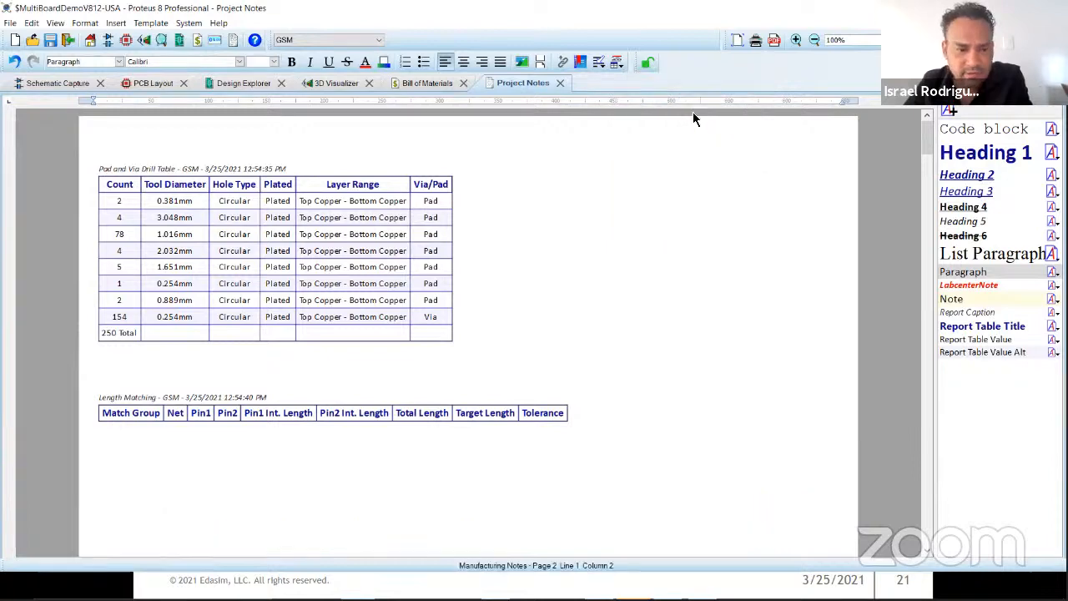
{"action": "scroll", "coordinate": [255, 367], "scroll_direction": "down", "scroll_amount": 10}
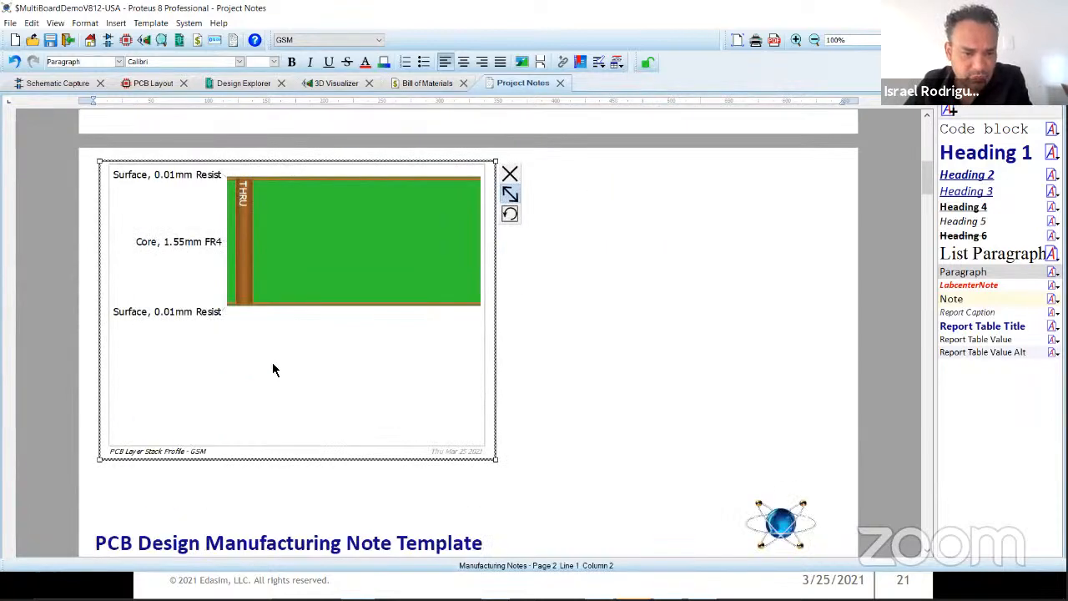
Step: Look over the GSM board's schematic, 3D view and bill of materials, ending back in the project notes
{"action": "left_click", "coordinate": [55, 84]}
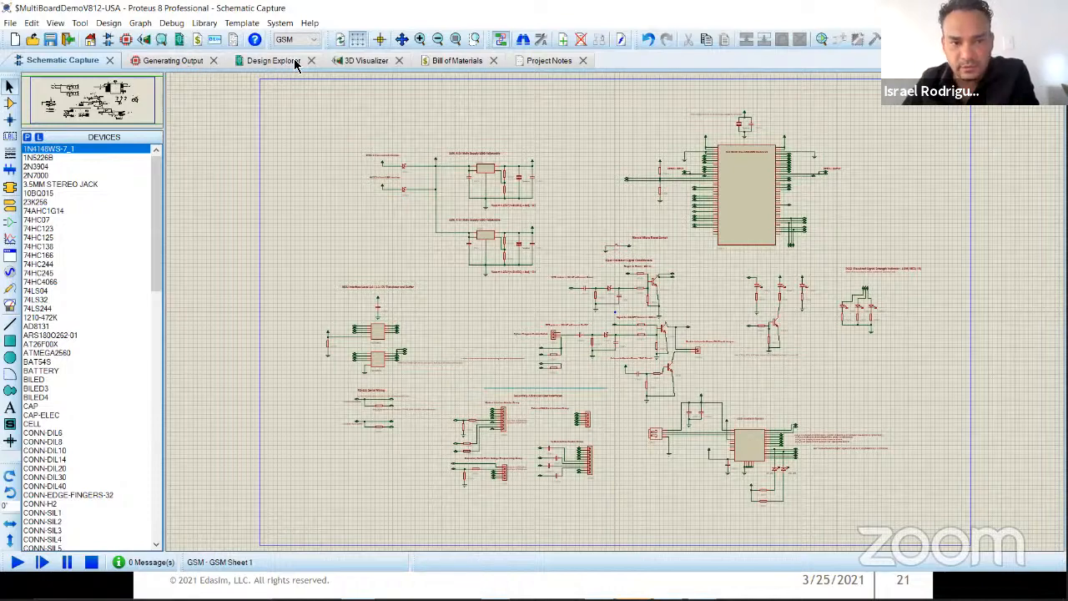
{"action": "left_click", "coordinate": [354, 65]}
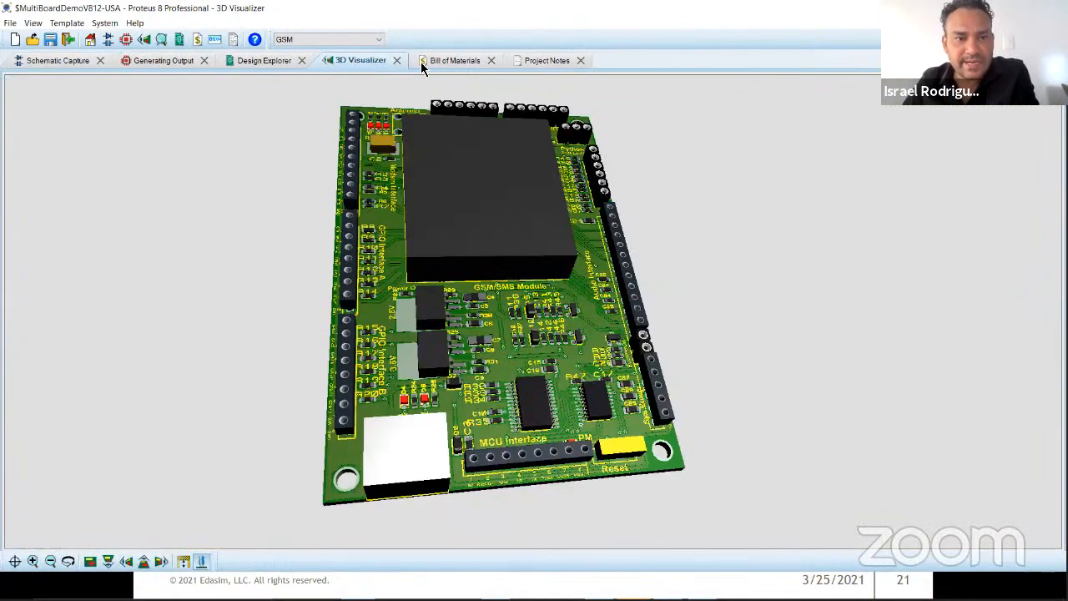
{"action": "left_click", "coordinate": [10, 22]}
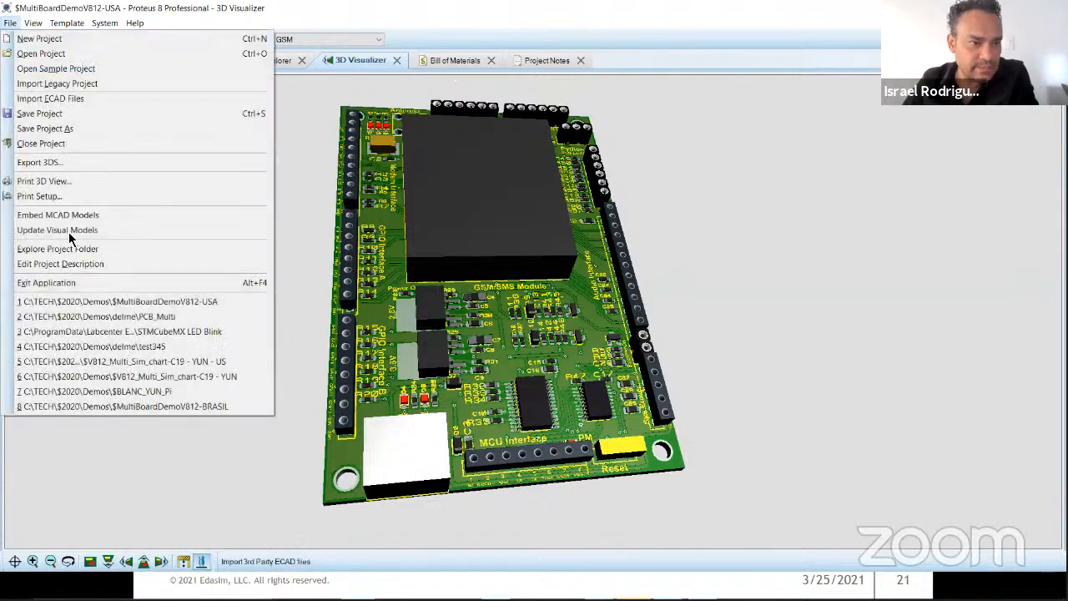
{"action": "left_click", "coordinate": [497, 7]}
{"action": "left_click", "coordinate": [460, 60]}
{"action": "left_click", "coordinate": [546, 60]}
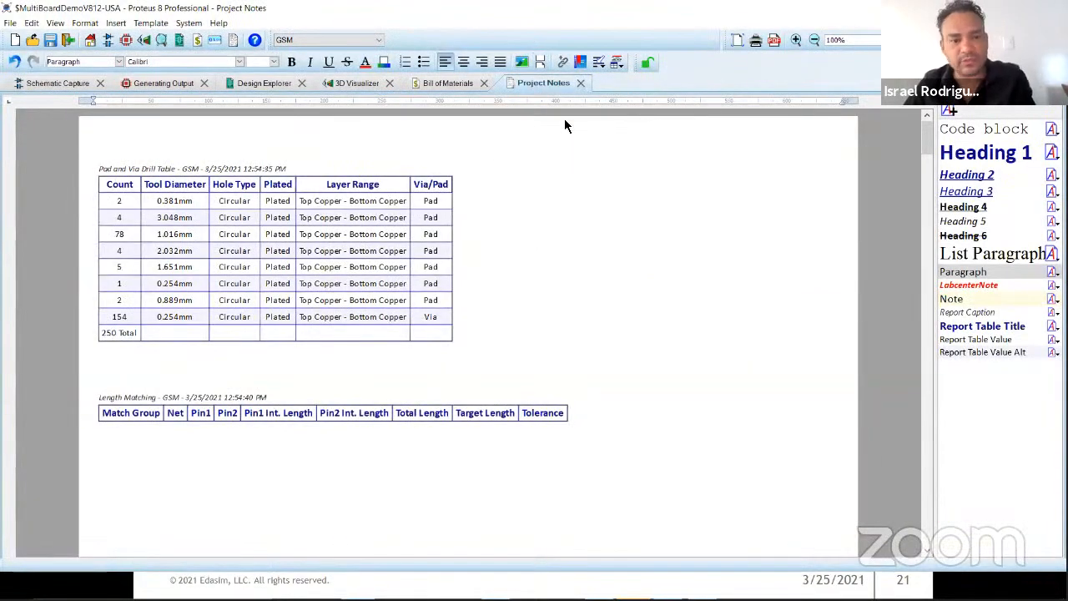
Step: Generate the GSM layout's Gerber/Excellon files to a single ZIP, skipping the pre-production check and setting the ZIP to open automatically
{"action": "left_click", "coordinate": [71, 83]}
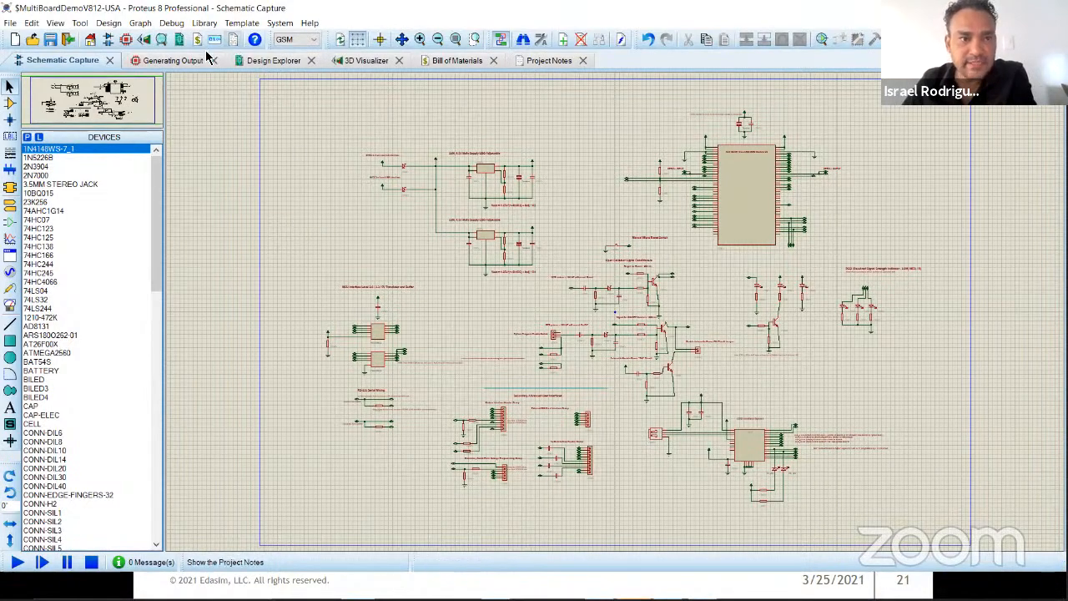
{"action": "left_click", "coordinate": [171, 60]}
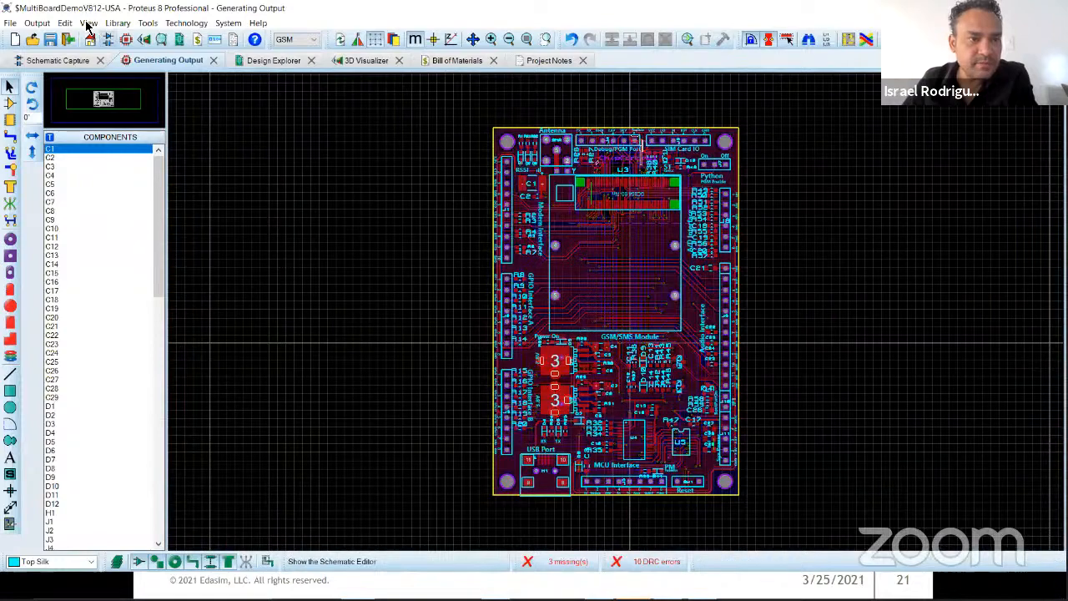
{"action": "left_click", "coordinate": [87, 23]}
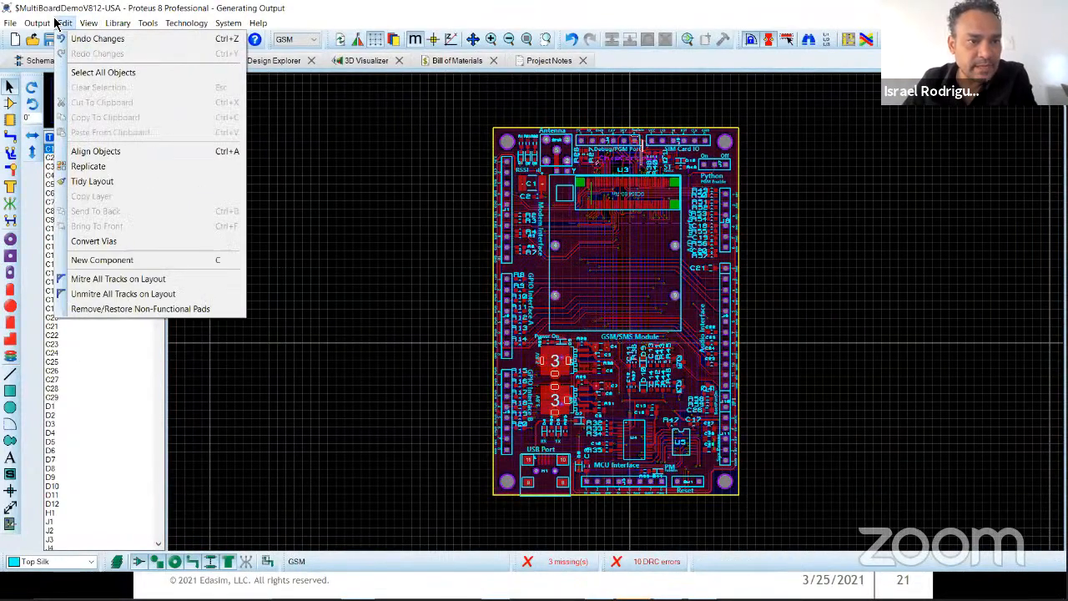
{"action": "mouse_move", "coordinate": [36, 23]}
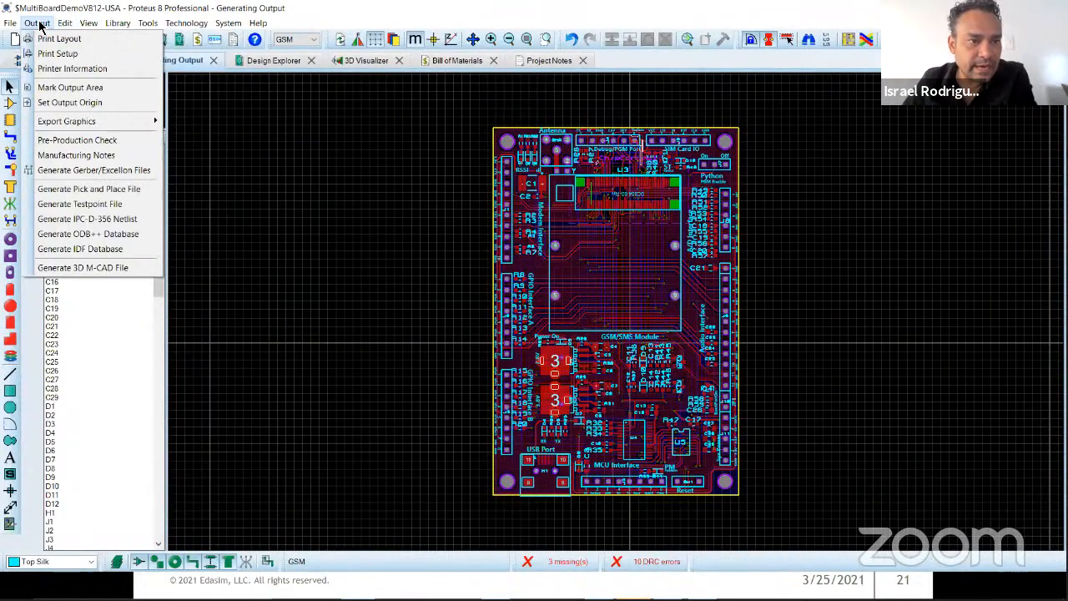
{"action": "left_click", "coordinate": [135, 173]}
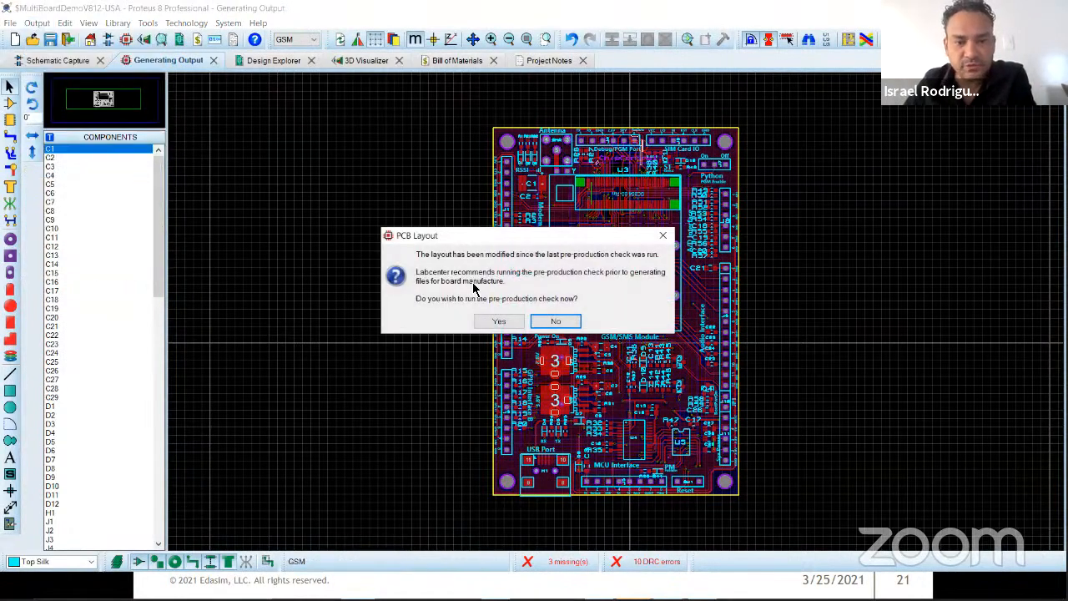
{"action": "left_click", "coordinate": [559, 320]}
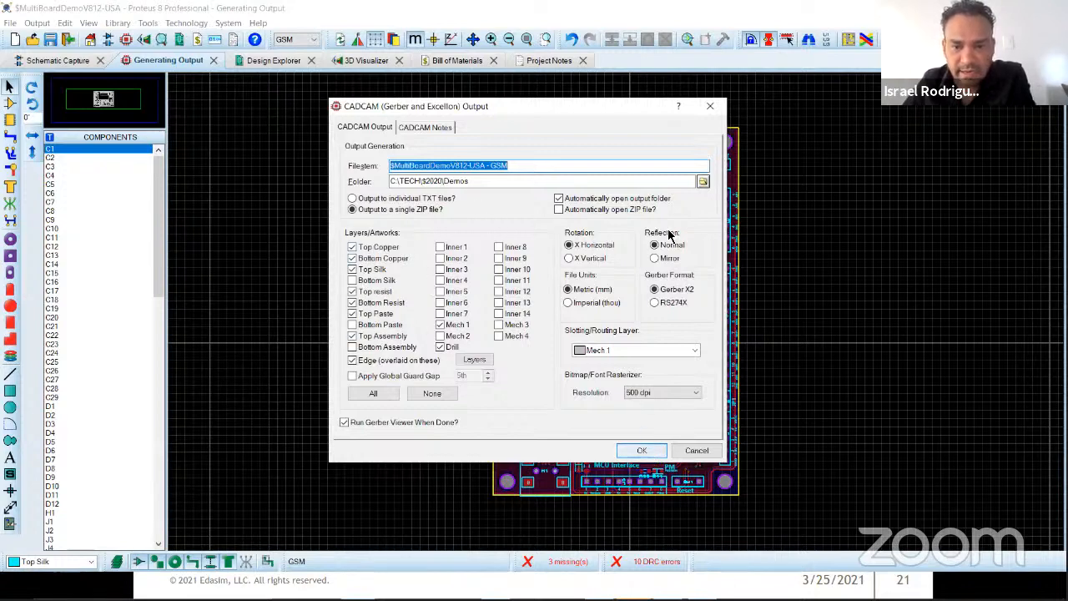
{"action": "left_click", "coordinate": [560, 212]}
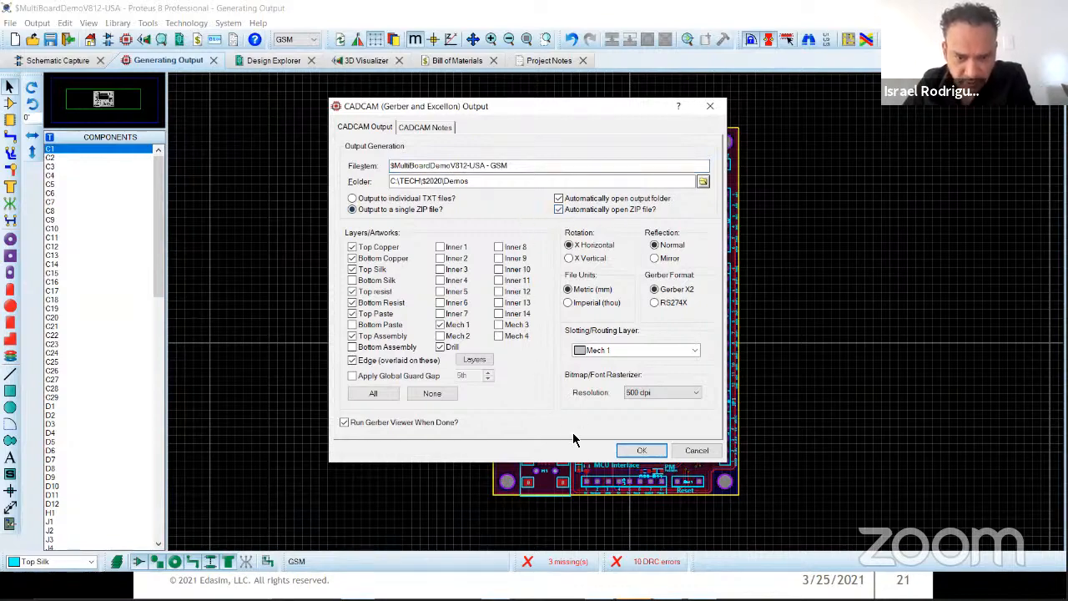
{"action": "left_click", "coordinate": [642, 450]}
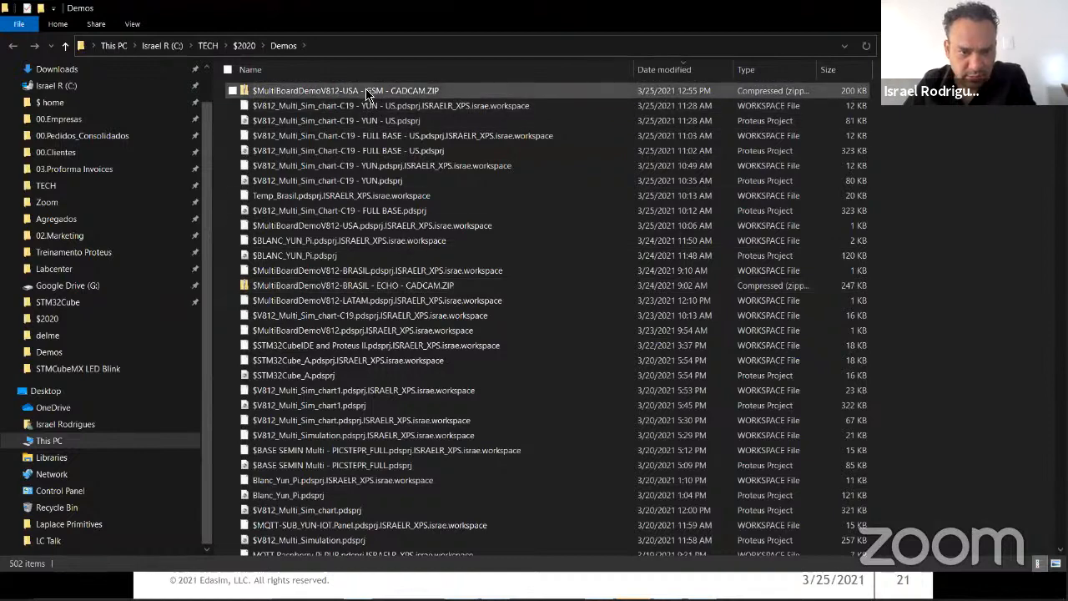
Step: Open the GSM CADCAM ZIP archive, widen the file names for reading and select all the generated manufacturing files
{"action": "double_click", "coordinate": [365, 93]}
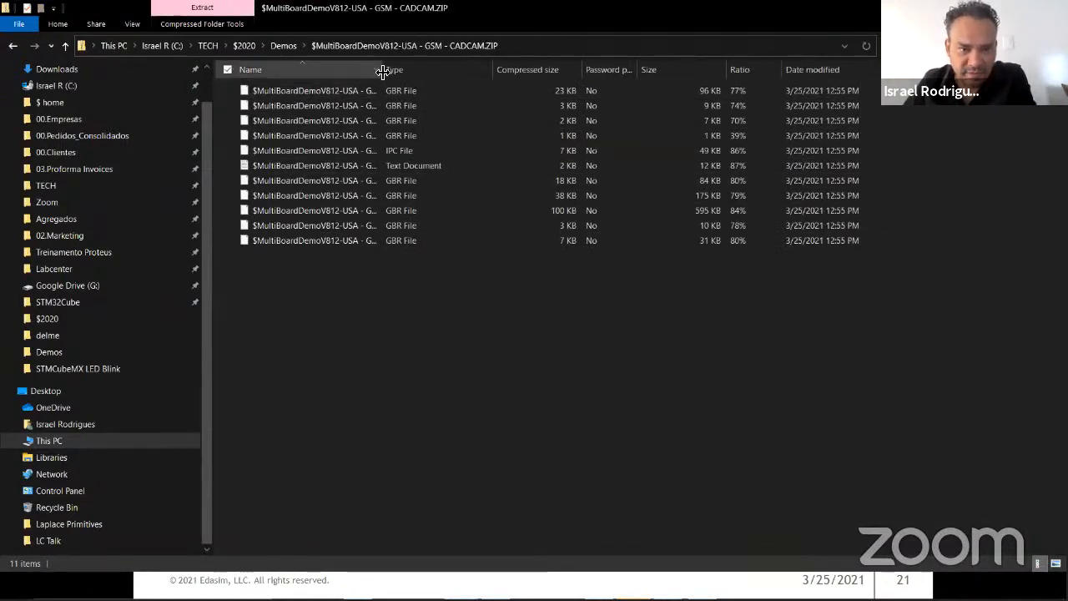
{"action": "left_click_drag", "start_coordinate": [382, 73], "coordinate": [671, 72]}
{"action": "left_click_drag", "start_coordinate": [510, 347], "coordinate": [370, 90]}
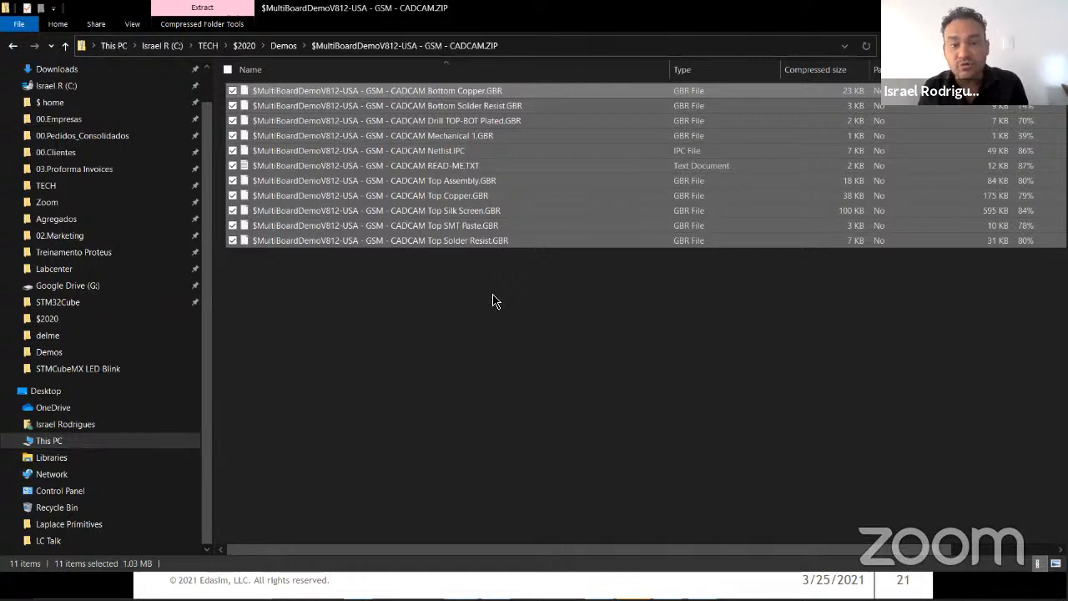
Step: Switch to the slide presentation and advance past Technical Content to the Multi-Board Simulation slide
{"action": "key", "text": "alt+Tab"}
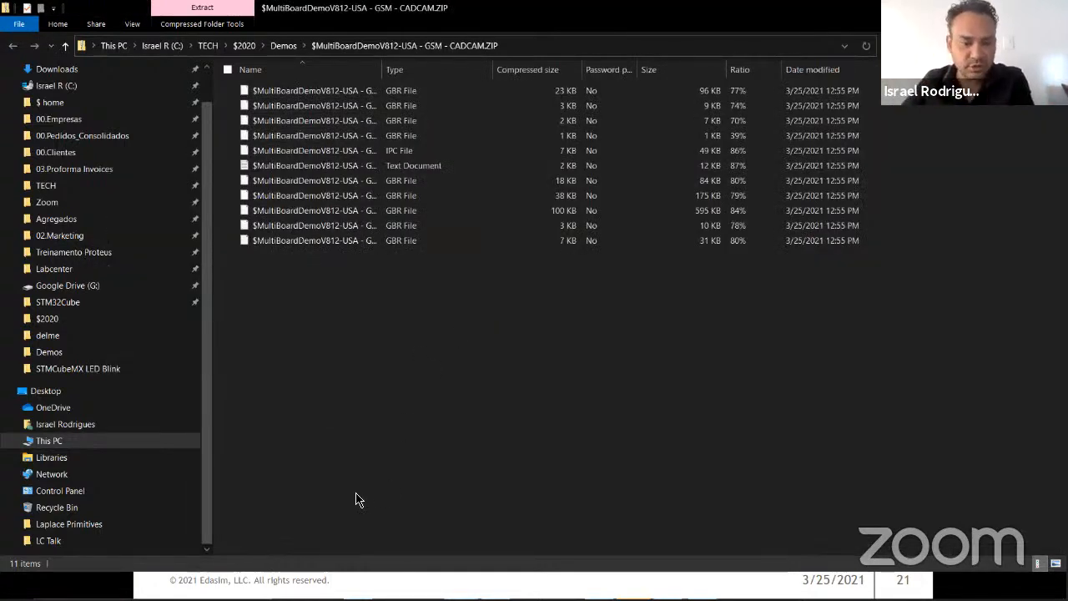
{"action": "left_click", "coordinate": [593, 576]}
{"action": "left_click", "coordinate": [821, 327]}
{"action": "key", "text": "Left"}
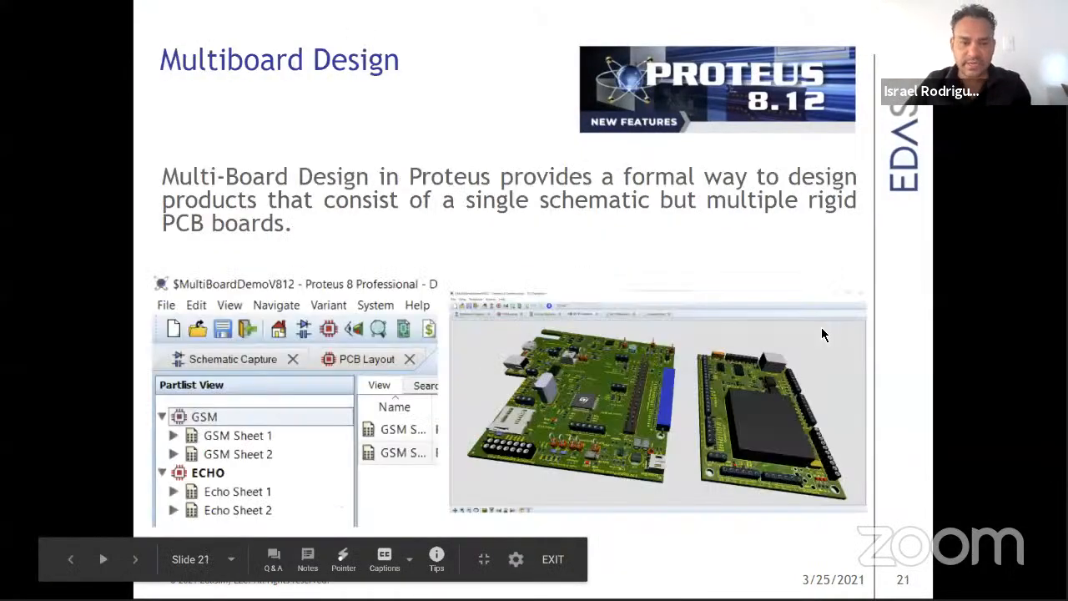
{"action": "left_click", "coordinate": [864, 245]}
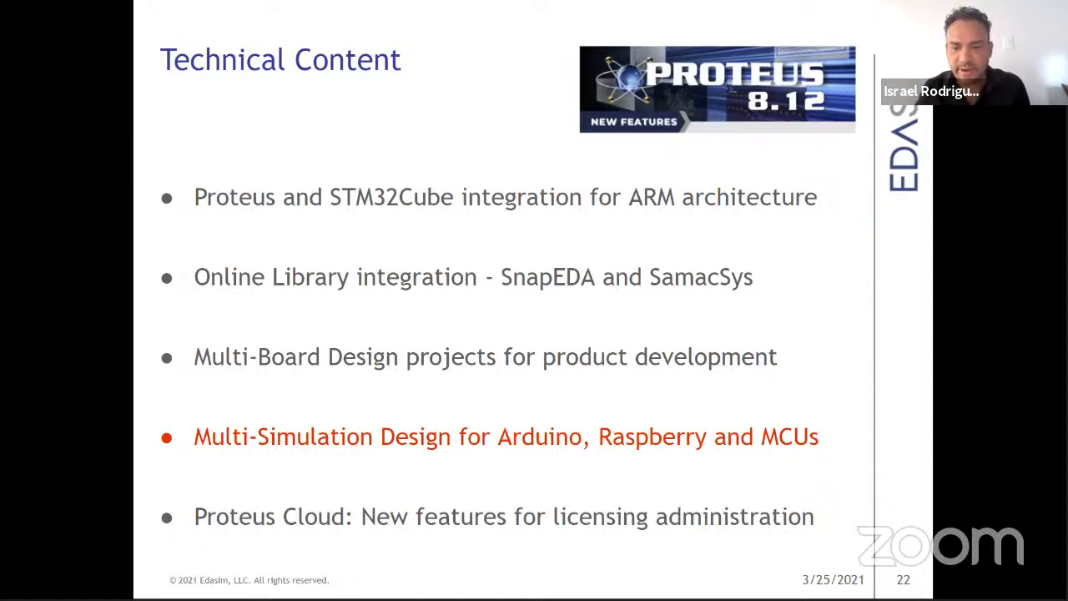
{"action": "key", "text": "Right"}
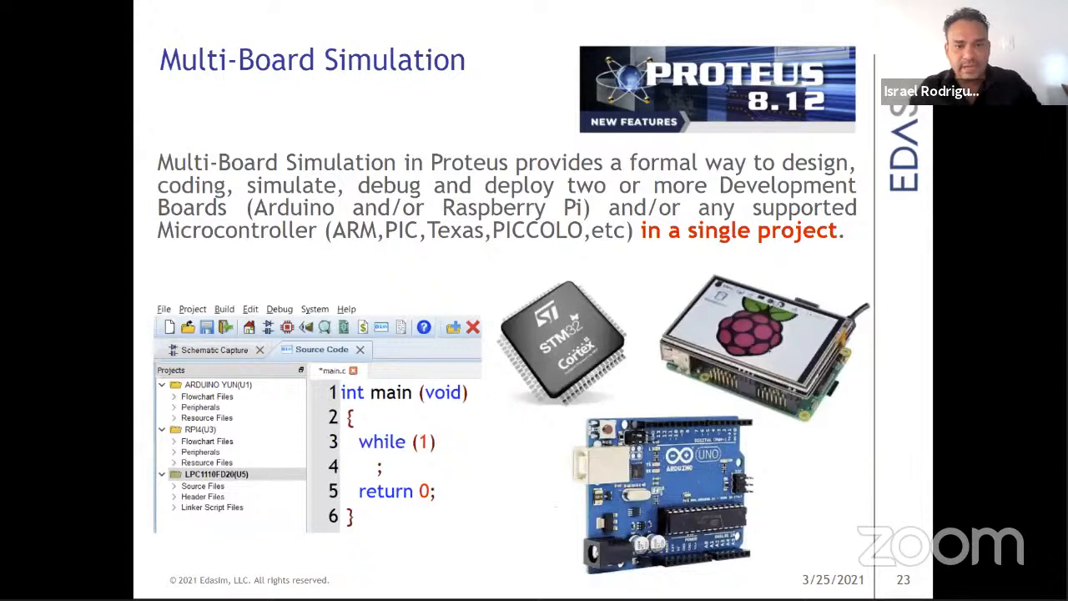
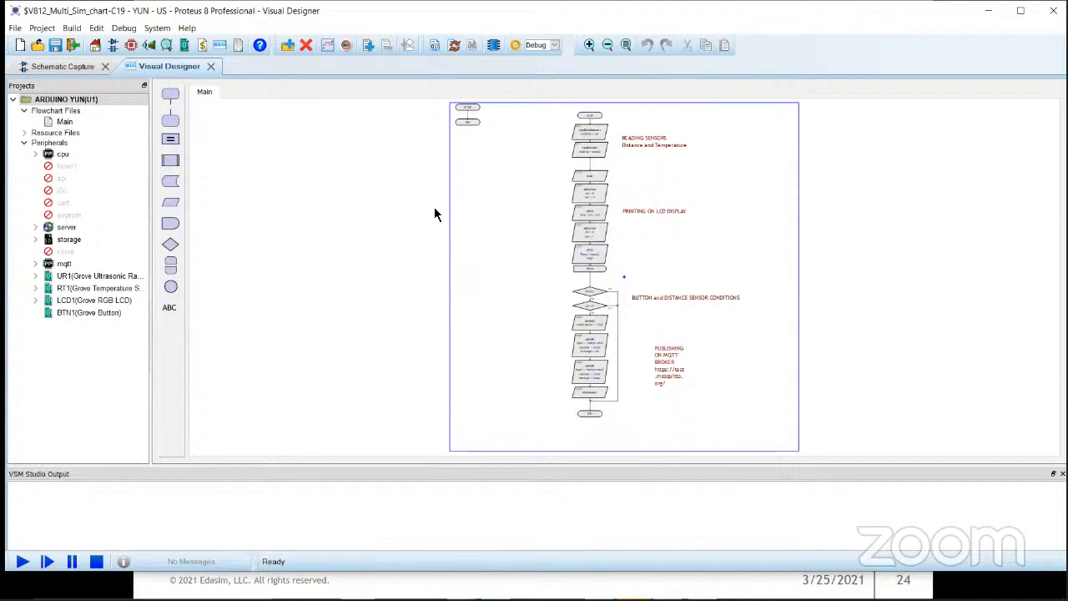
Step: Open the Arduino Yun project's schematic, check the Multiboard Simulation slide and return to the schematic
{"action": "left_click", "coordinate": [53, 66]}
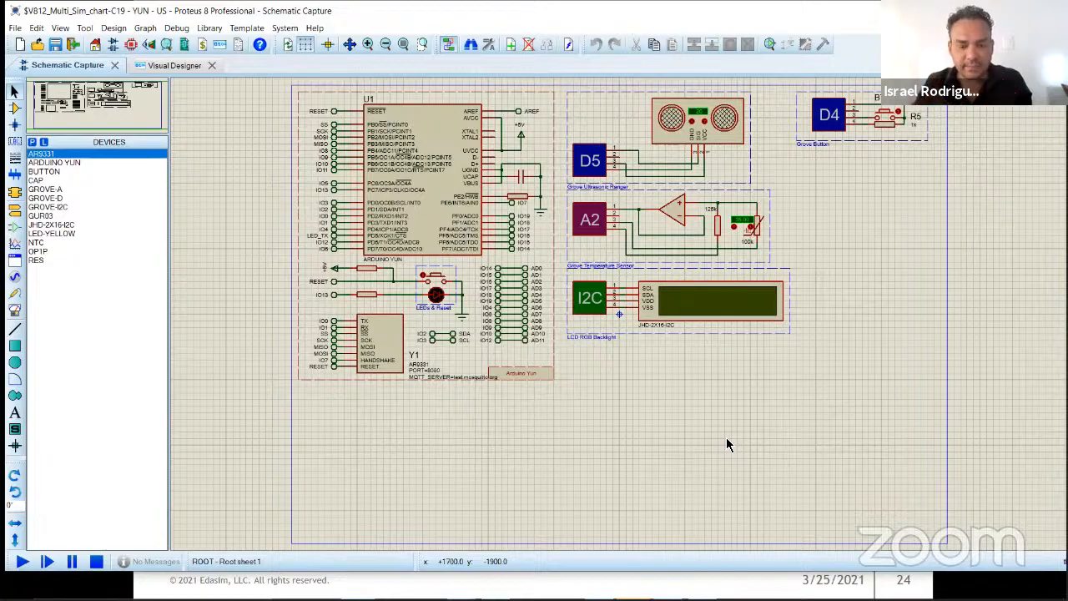
{"action": "key", "text": "alt+Tab"}
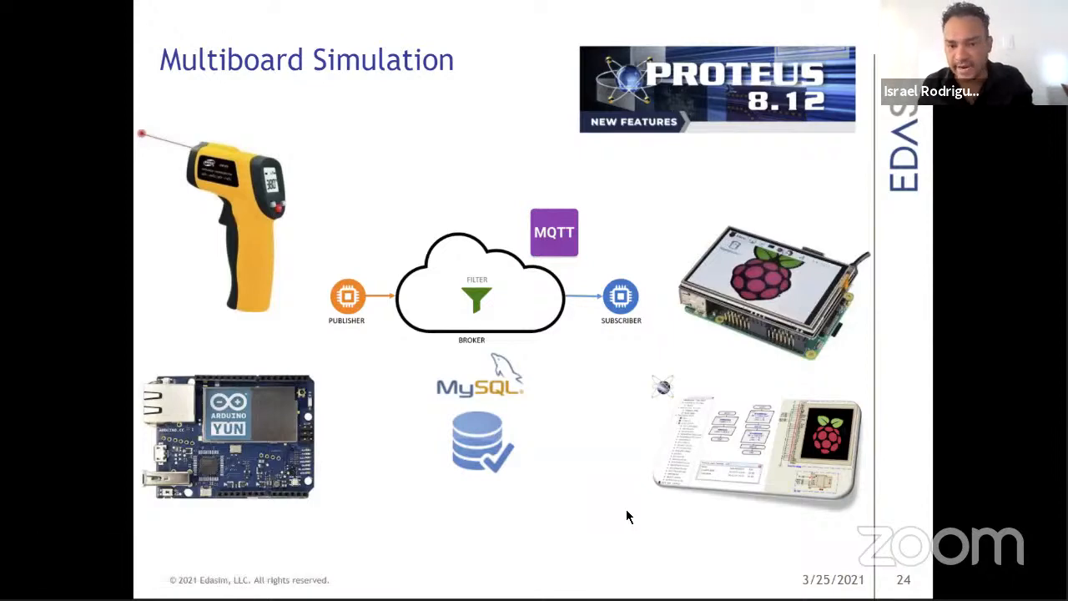
{"action": "key", "text": "alt+Tab"}
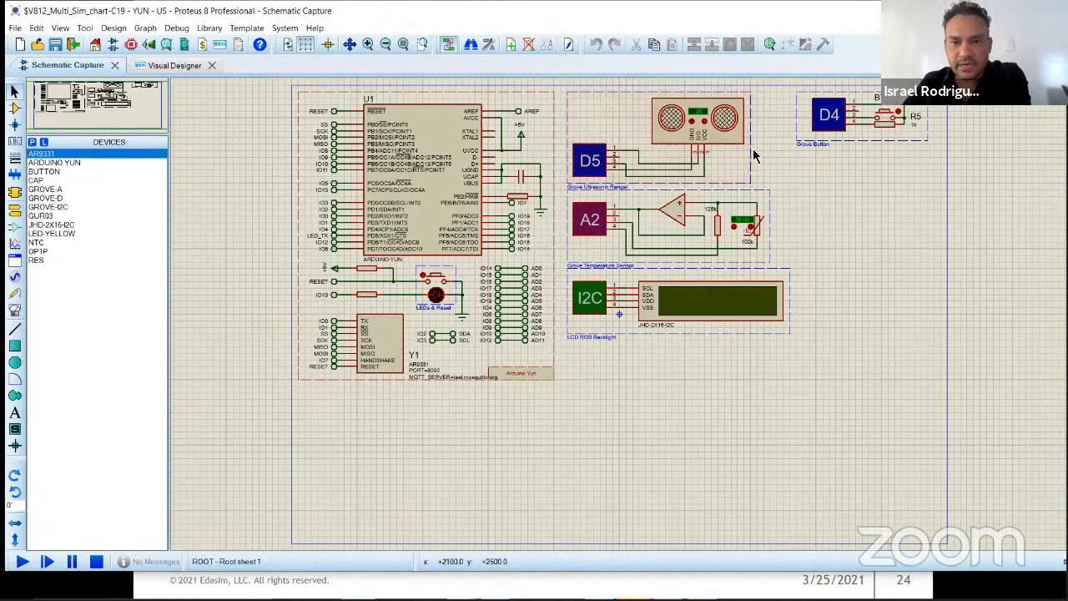
Step: Examine the Grove Ultrasonic Ranger and Grove Button circuits up close in the schematic
{"action": "scroll", "coordinate": [624, 320], "scroll_direction": "up", "scroll_amount": 2}
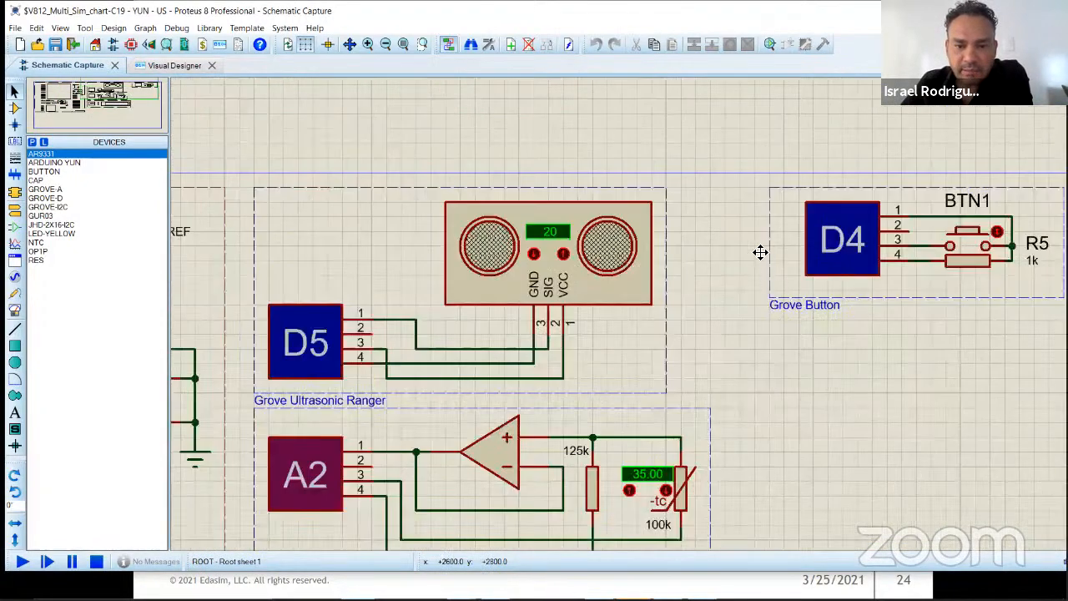
{"action": "left_click", "coordinate": [725, 416]}
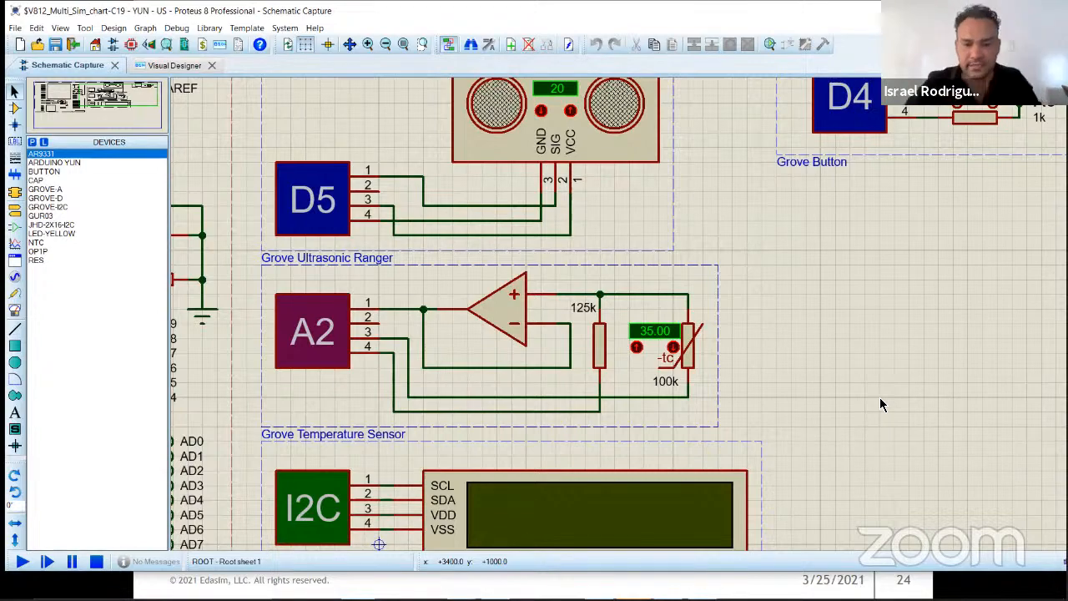
{"action": "middle_click", "coordinate": [865, 277]}
{"action": "left_click", "coordinate": [792, 324]}
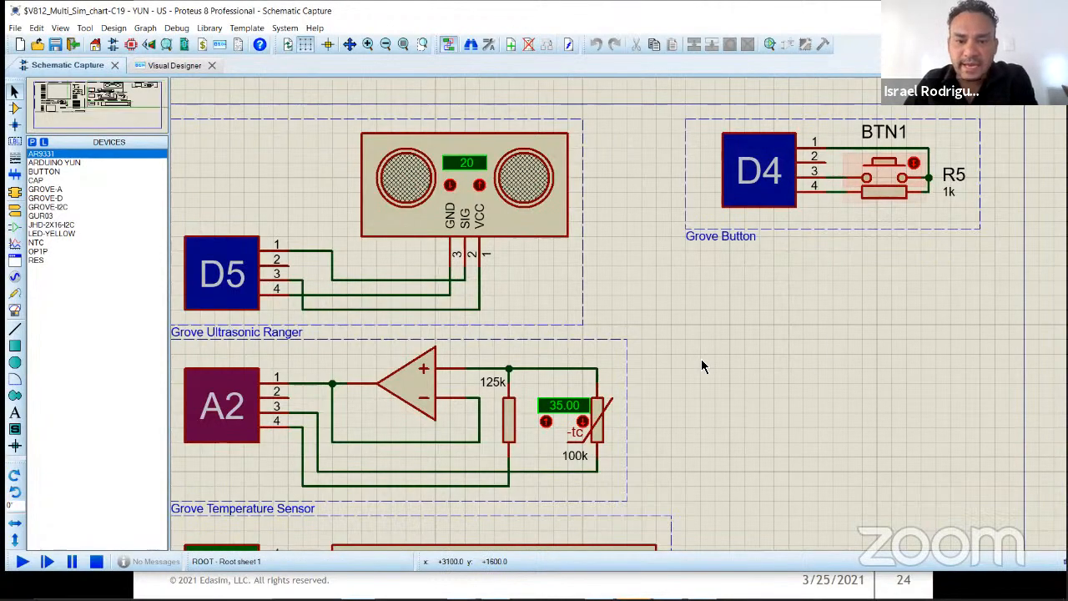
{"action": "scroll", "coordinate": [701, 351], "scroll_direction": "down", "scroll_amount": 2}
{"action": "scroll", "coordinate": [730, 279], "scroll_direction": "down", "scroll_amount": 2}
{"action": "scroll", "coordinate": [693, 255], "scroll_direction": "up", "scroll_amount": 1}
{"action": "scroll", "coordinate": [626, 315], "scroll_direction": "up", "scroll_amount": 3}
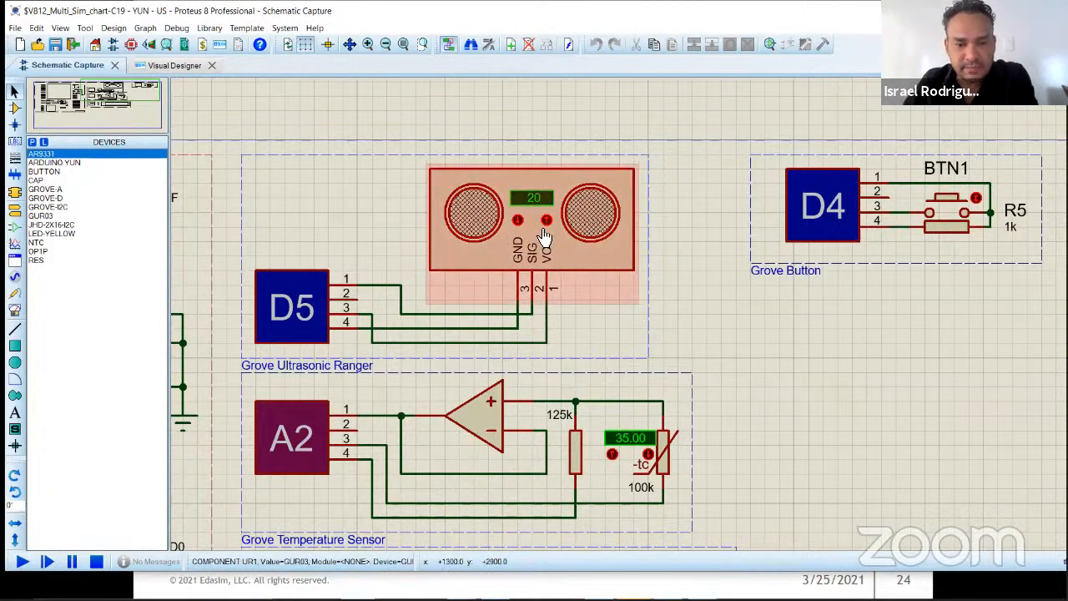
{"action": "left_click", "coordinate": [947, 200]}
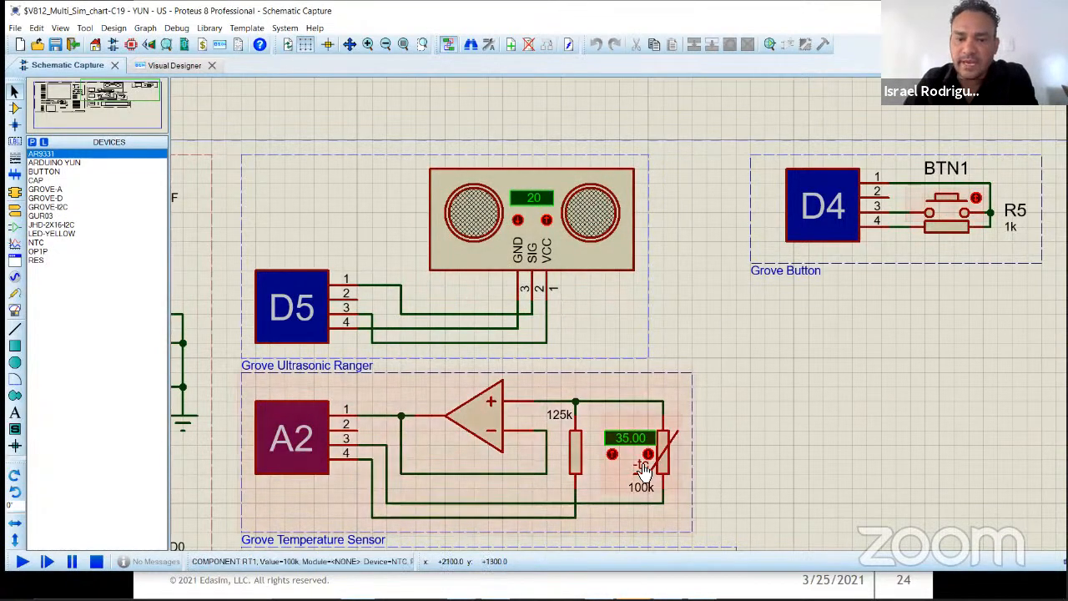
Step: Inspect the Grove Temperature Sensor's thermistor control and the neighbouring LCD circuit in the schematic
{"action": "scroll", "coordinate": [644, 463], "scroll_direction": "up", "scroll_amount": 2}
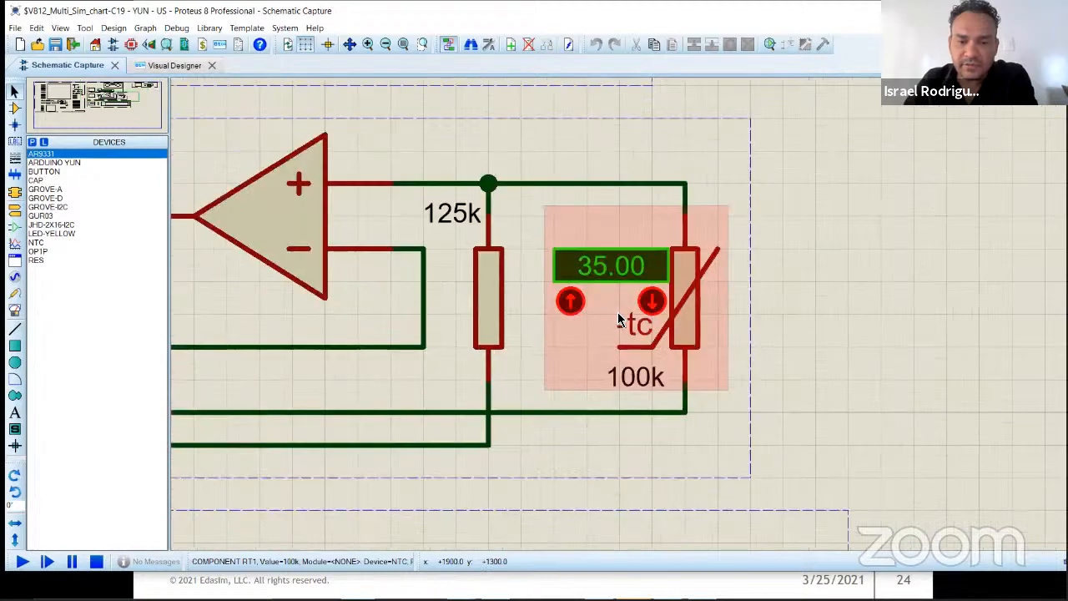
{"action": "scroll", "coordinate": [772, 298], "scroll_direction": "down", "scroll_amount": 1}
{"action": "scroll", "coordinate": [771, 294], "scroll_direction": "down", "scroll_amount": 2}
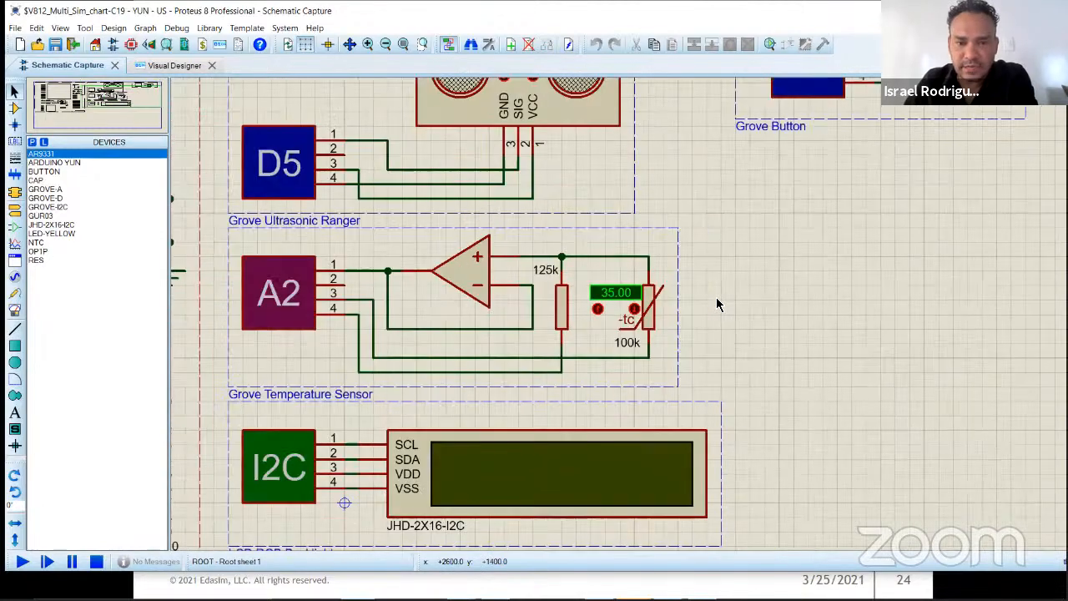
{"action": "scroll", "coordinate": [763, 300], "scroll_direction": "down", "scroll_amount": 1}
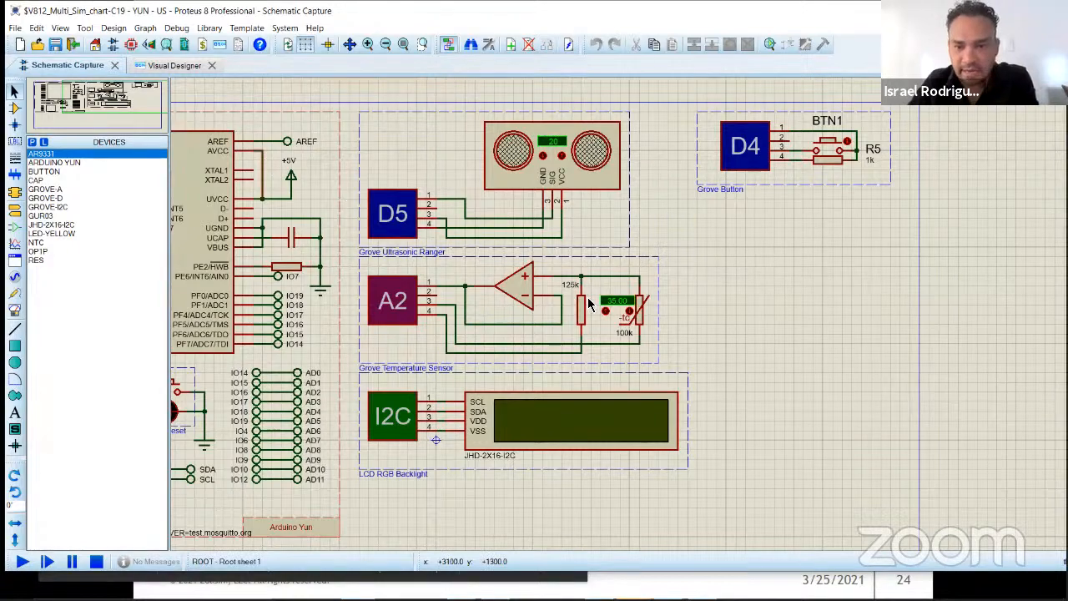
Step: Open the Visual Designer flowchart and examine the UR1 and RT1 sensor-reading blocks at the start of the loop
{"action": "left_click", "coordinate": [174, 66]}
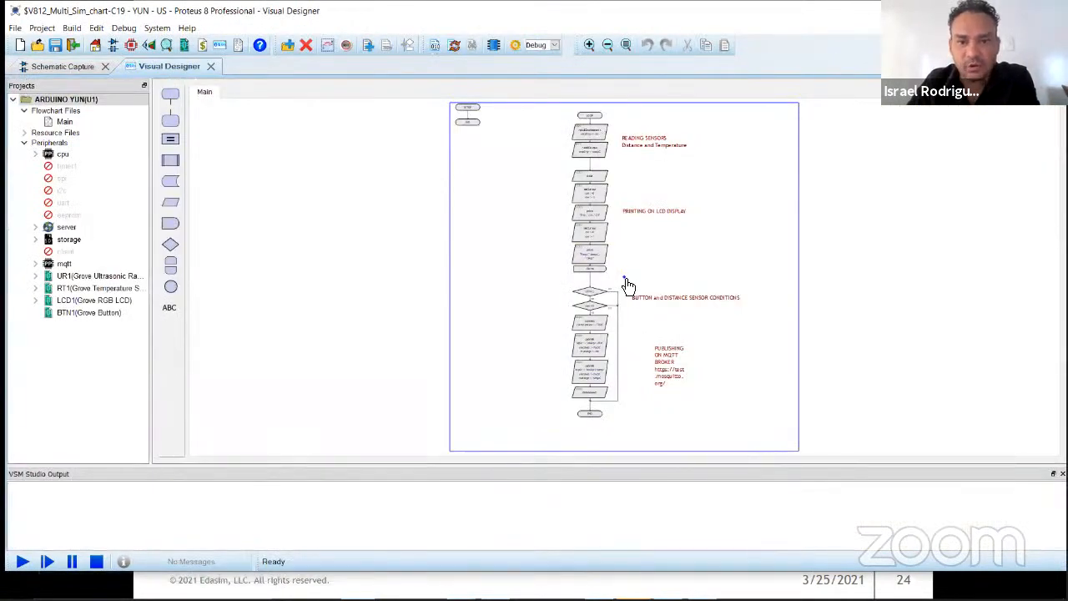
{"action": "scroll", "coordinate": [624, 281], "scroll_direction": "up", "scroll_amount": 1}
{"action": "scroll", "coordinate": [622, 281], "scroll_direction": "up", "scroll_amount": 2}
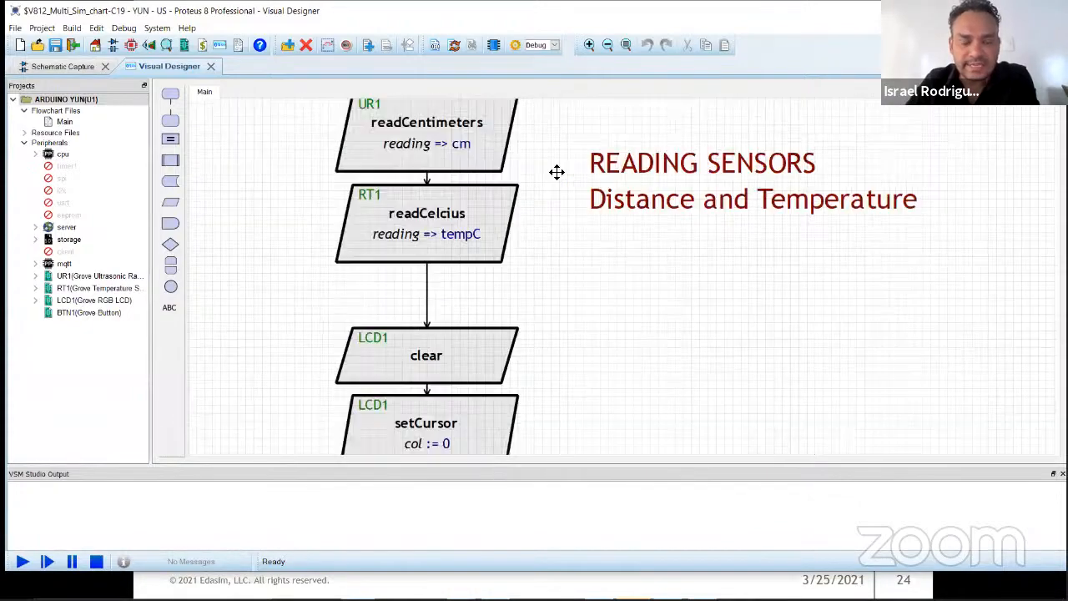
{"action": "scroll", "coordinate": [613, 247], "scroll_direction": "up", "scroll_amount": 1}
{"action": "left_click_drag", "start_coordinate": [627, 235], "coordinate": [555, 223]}
{"action": "scroll", "coordinate": [791, 367], "scroll_direction": "down", "scroll_amount": 1}
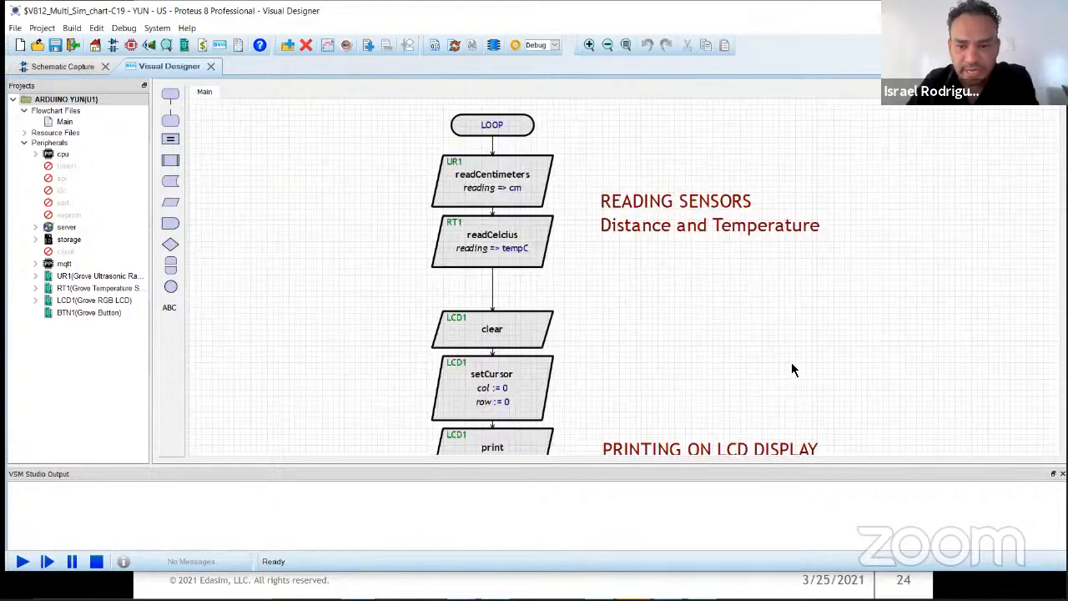
{"action": "scroll", "coordinate": [726, 231], "scroll_direction": "down", "scroll_amount": 2}
{"action": "scroll", "coordinate": [672, 181], "scroll_direction": "up", "scroll_amount": 2}
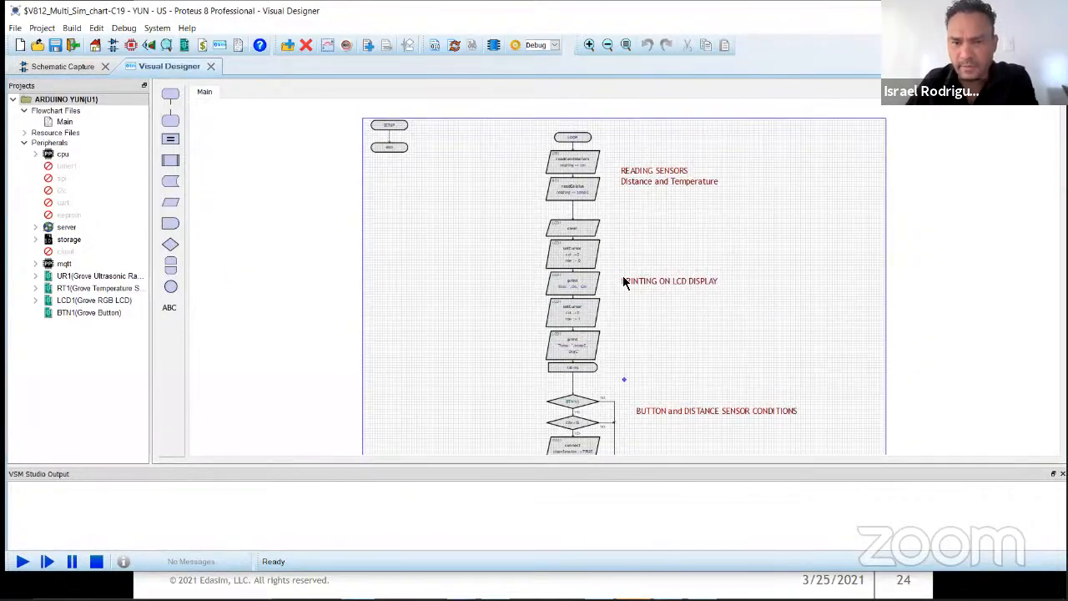
{"action": "scroll", "coordinate": [623, 281], "scroll_direction": "up", "scroll_amount": 1}
{"action": "scroll", "coordinate": [604, 209], "scroll_direction": "up", "scroll_amount": 1}
{"action": "scroll", "coordinate": [618, 361], "scroll_direction": "up", "scroll_amount": 1}
{"action": "scroll", "coordinate": [395, 209], "scroll_direction": "up", "scroll_amount": 1}
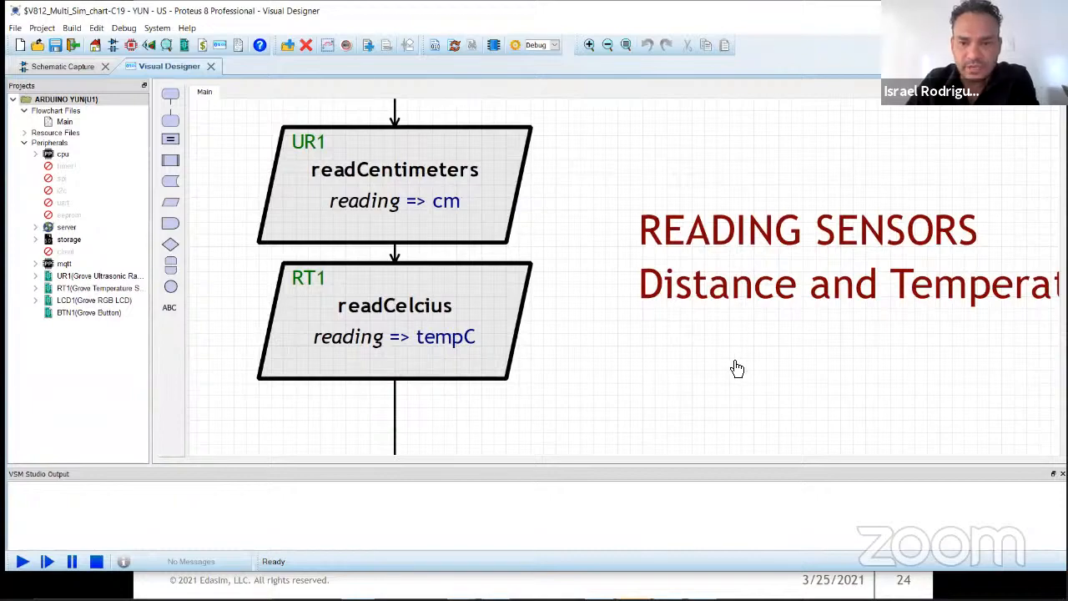
{"action": "scroll", "coordinate": [737, 367], "scroll_direction": "down", "scroll_amount": 3}
{"action": "left_click_drag", "start_coordinate": [660, 344], "coordinate": [569, 328]}
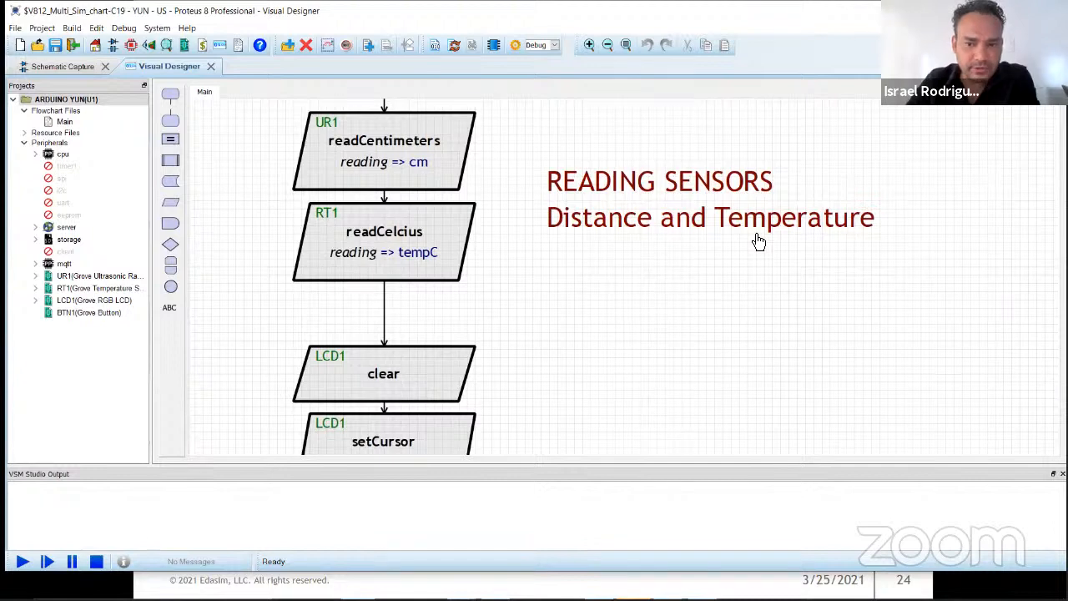
Step: Inspect the I/O block settings of readCentimeters and readCelcius, closing each without changes
{"action": "double_click", "coordinate": [420, 166]}
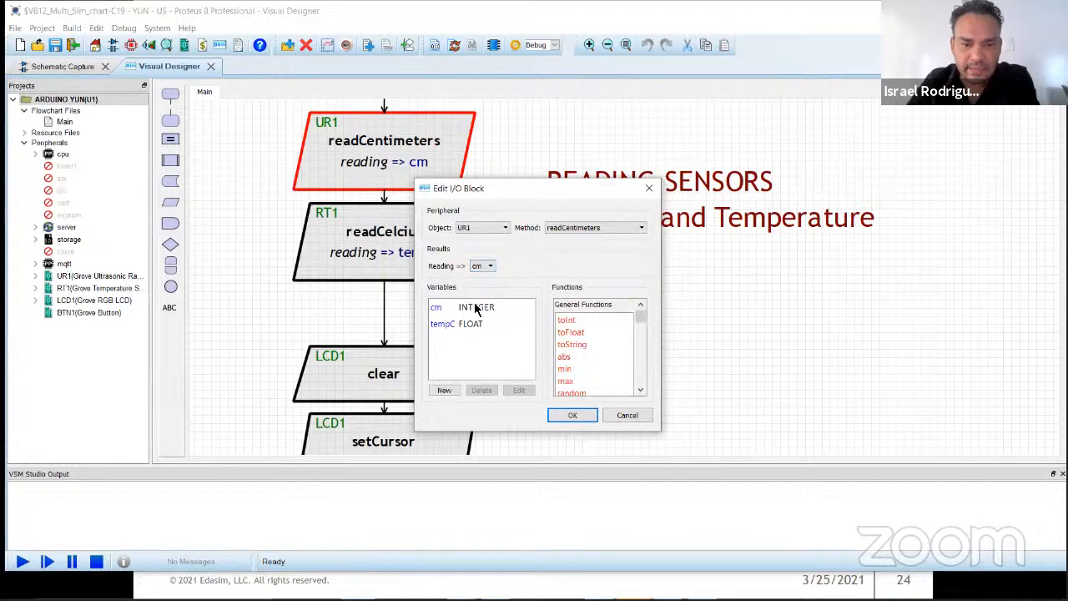
{"action": "left_click", "coordinate": [630, 415]}
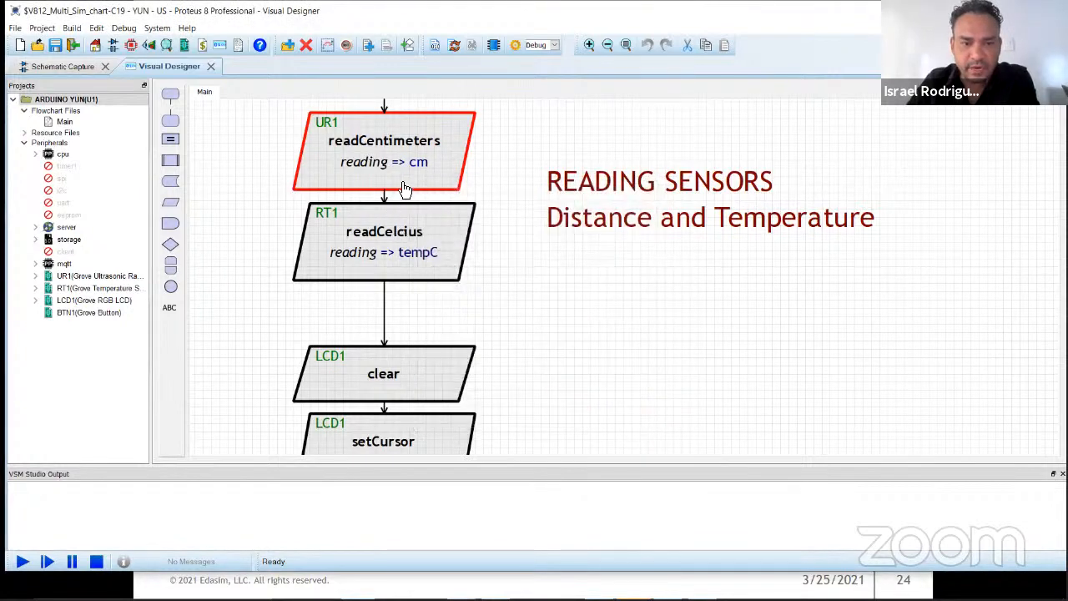
{"action": "double_click", "coordinate": [418, 174]}
{"action": "left_click", "coordinate": [645, 422]}
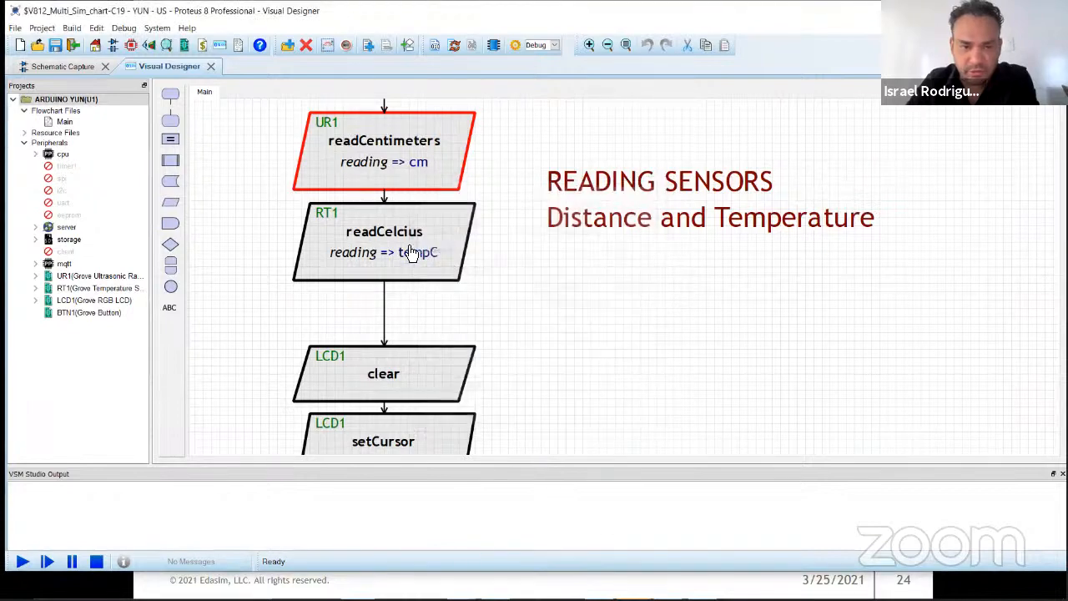
{"action": "double_click", "coordinate": [421, 249]}
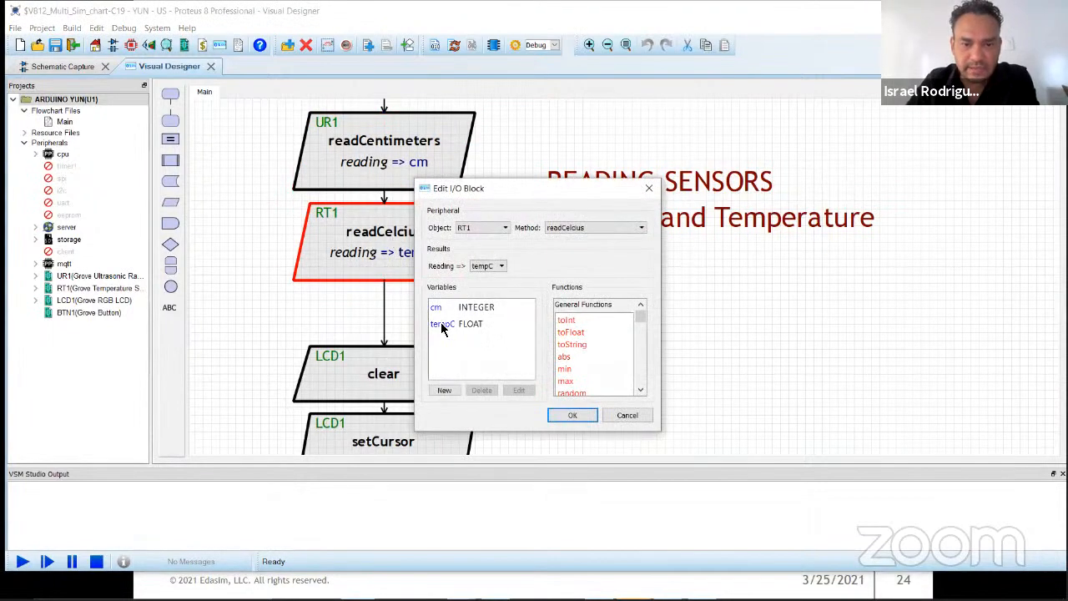
{"action": "left_click", "coordinate": [627, 414]}
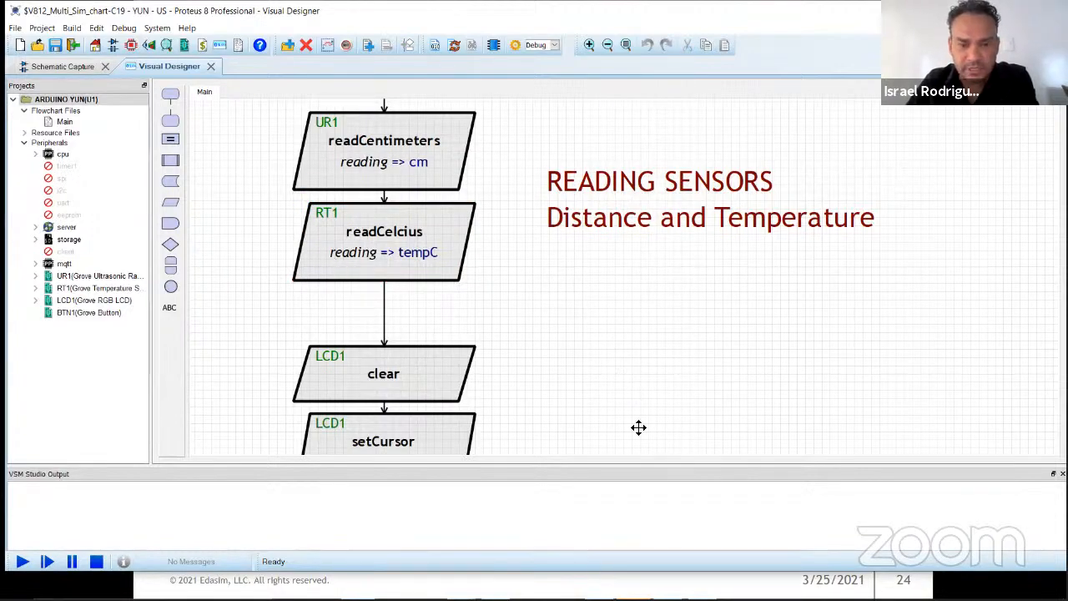
Step: Examine the flowchart's LCD1 clear, setCursor and print blocks beside the PRINTING ON LCD DISPLAY note
{"action": "scroll", "coordinate": [639, 426], "scroll_direction": "down", "scroll_amount": 5}
{"action": "scroll", "coordinate": [613, 167], "scroll_direction": "down", "scroll_amount": 3}
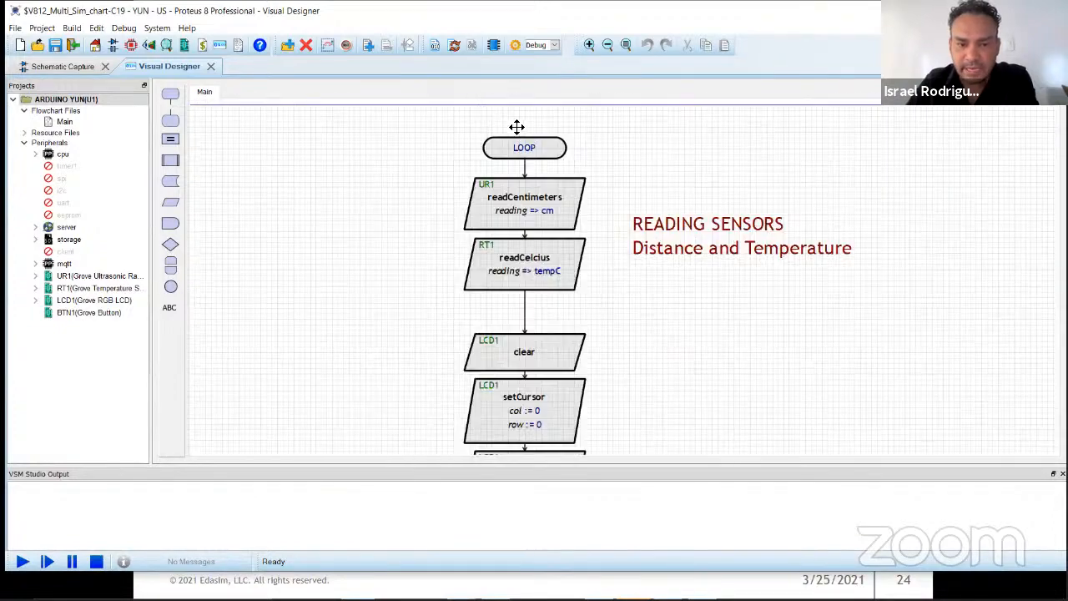
{"action": "left_click_drag", "start_coordinate": [517, 127], "coordinate": [463, 76]}
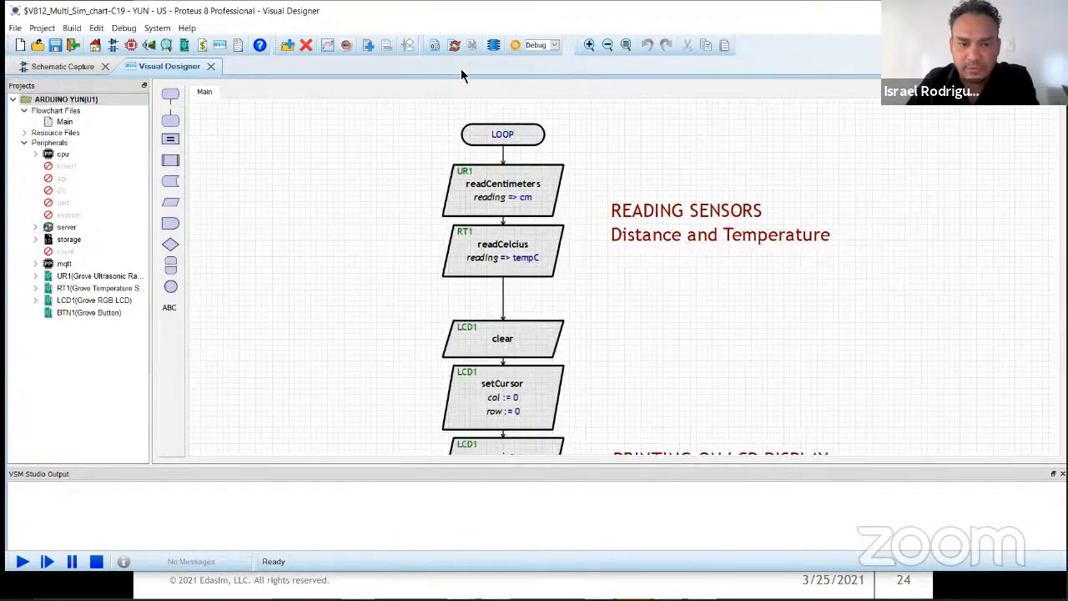
{"action": "left_click_drag", "start_coordinate": [575, 331], "coordinate": [539, 120]}
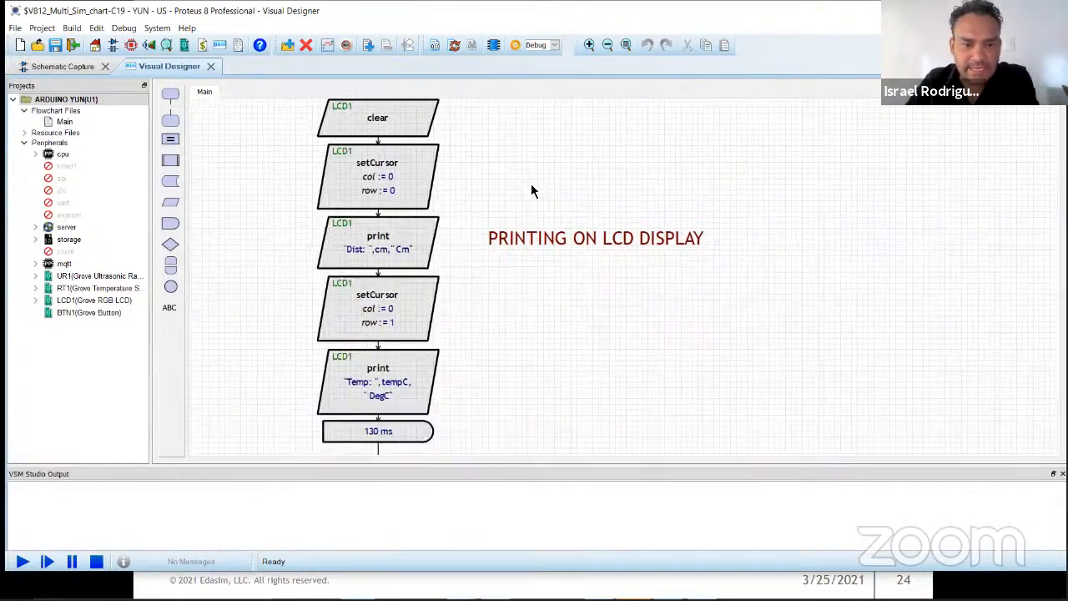
{"action": "left_click_drag", "start_coordinate": [372, 189], "coordinate": [378, 201]}
{"action": "scroll", "coordinate": [378, 193], "scroll_direction": "up", "scroll_amount": 1}
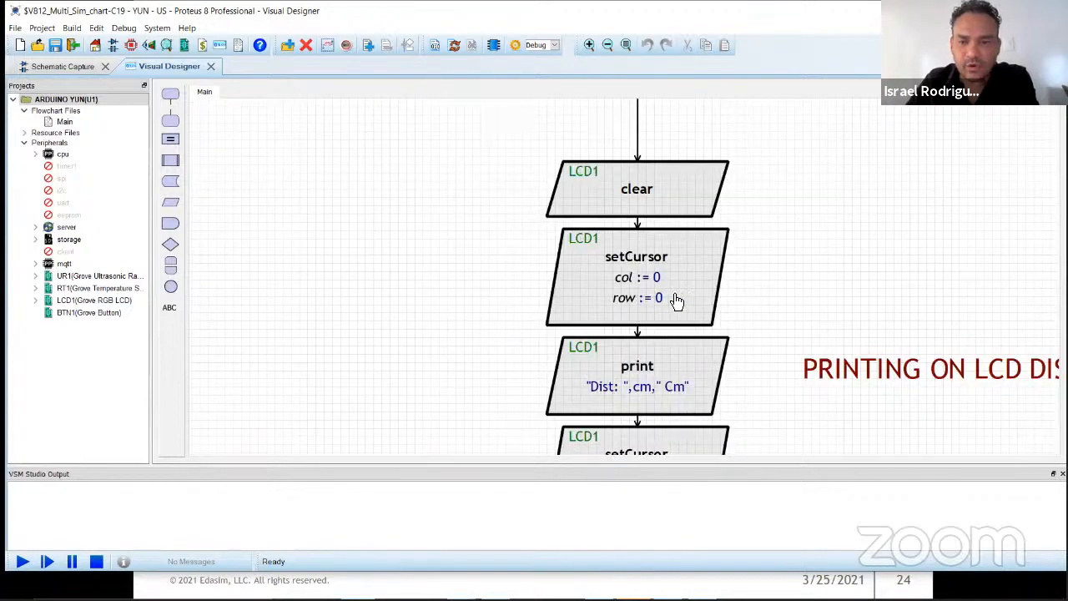
Step: Check the JHD-2X16-I2C display in the schematic, and return to the flowchart to review its distance and temperature print blocks
{"action": "left_click", "coordinate": [80, 67]}
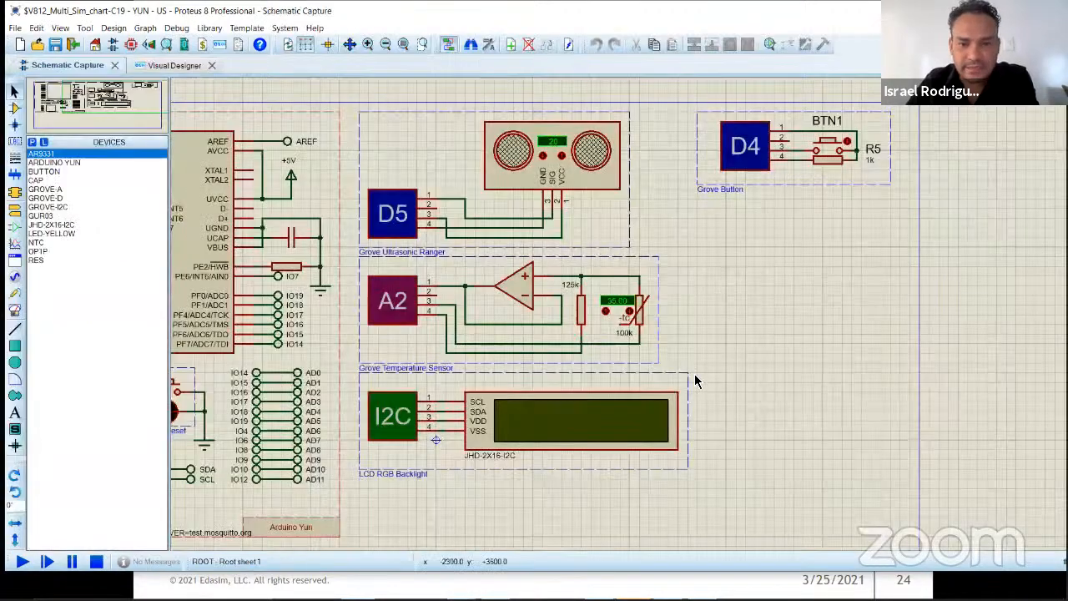
{"action": "scroll", "coordinate": [622, 321], "scroll_direction": "up", "scroll_amount": 2}
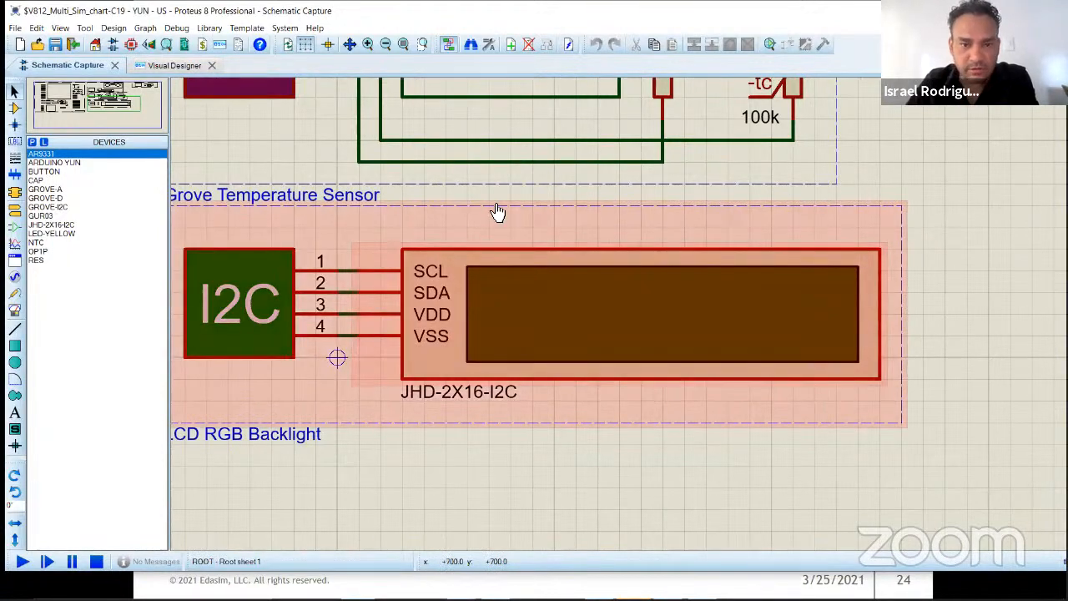
{"action": "left_click", "coordinate": [178, 66]}
{"action": "middle_click", "coordinate": [805, 288]}
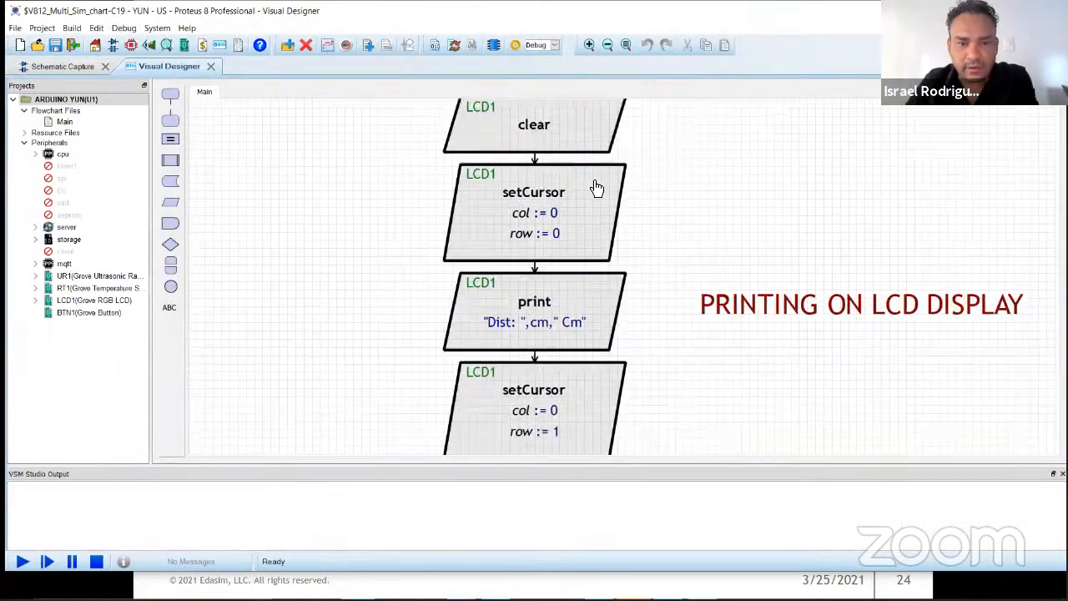
{"action": "left_click", "coordinate": [598, 179]}
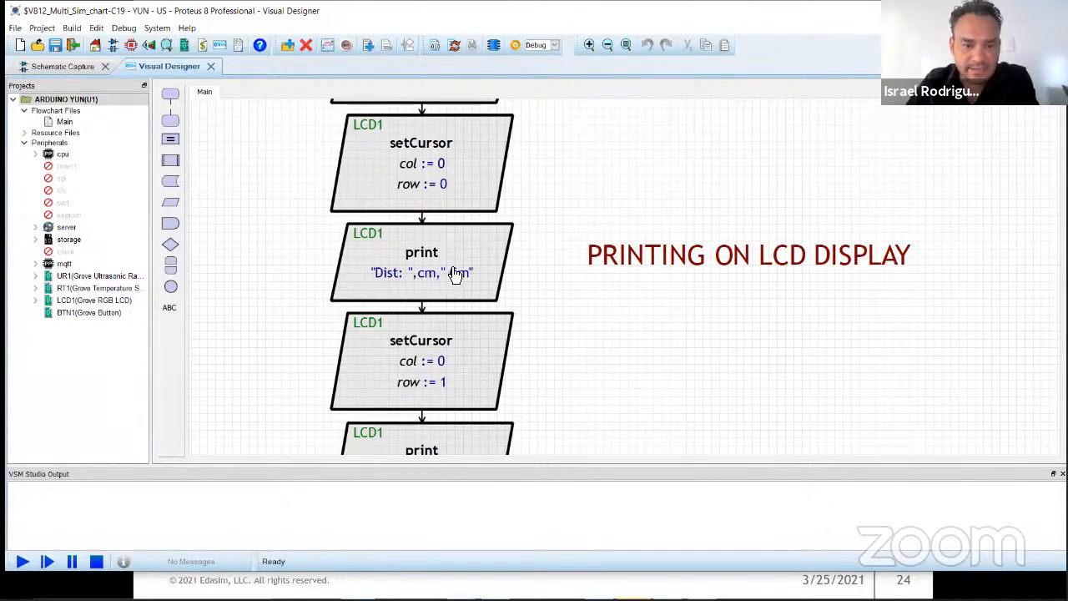
{"action": "left_click", "coordinate": [600, 239]}
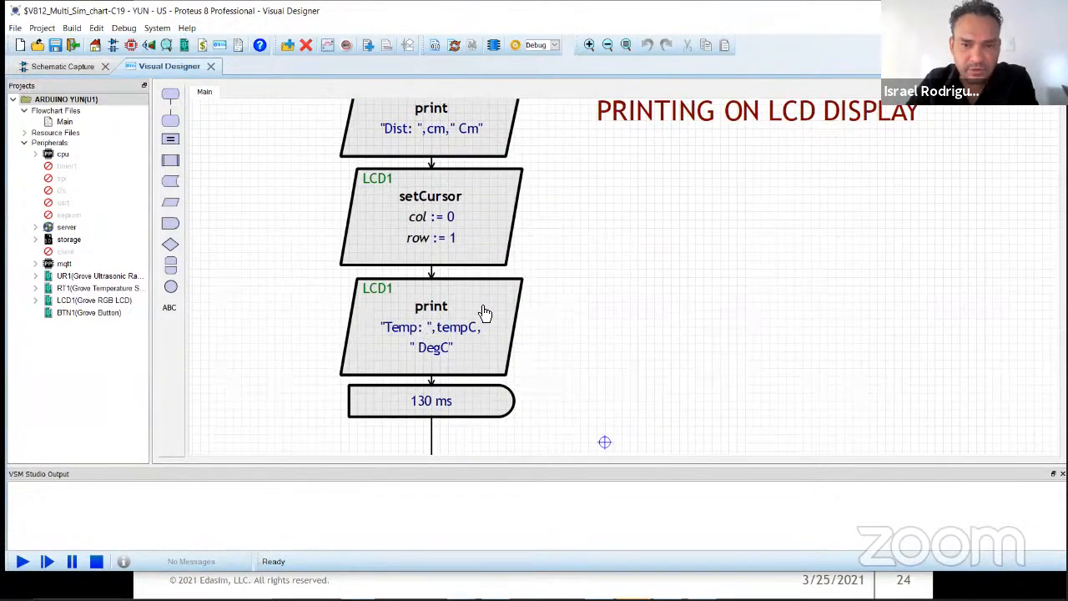
Step: Examine the BTN1 and cm<=15 decision blocks and follow the YES branch to the MQTT connect block
{"action": "left_click_drag", "start_coordinate": [660, 364], "coordinate": [606, 186]}
{"action": "mouse_move", "coordinate": [694, 265]}
{"action": "left_mouse_down"}
{"action": "mouse_move", "coordinate": [649, 189]}
{"action": "mouse_move", "coordinate": [655, 139]}
{"action": "mouse_move", "coordinate": [639, 124]}
{"action": "mouse_move", "coordinate": [603, 137]}
{"action": "mouse_move", "coordinate": [624, 137]}
{"action": "left_mouse_up"}
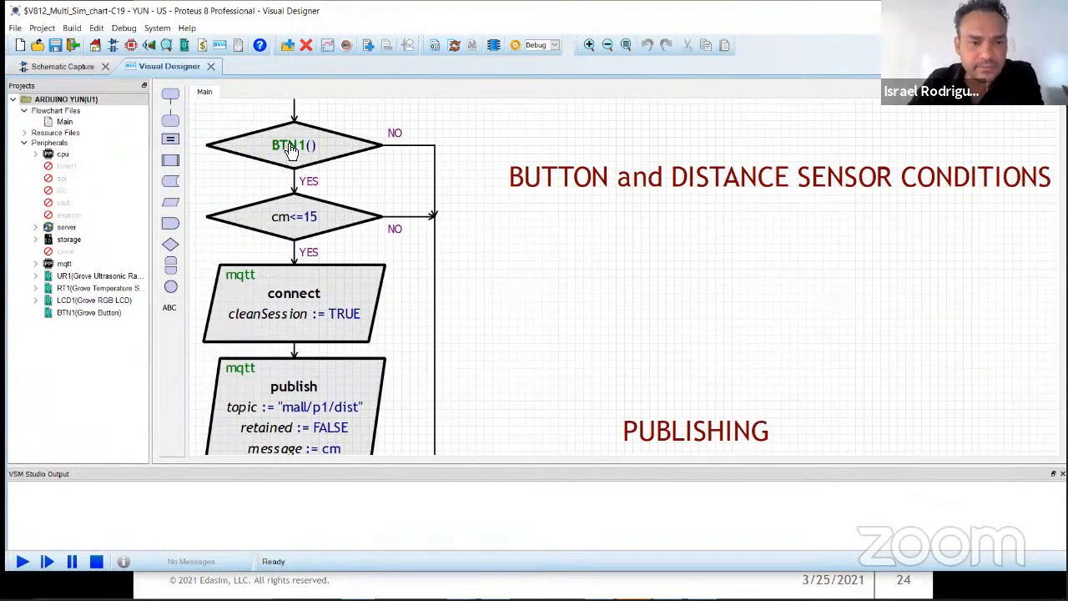
{"action": "scroll", "coordinate": [629, 287], "scroll_direction": "up", "scroll_amount": 2}
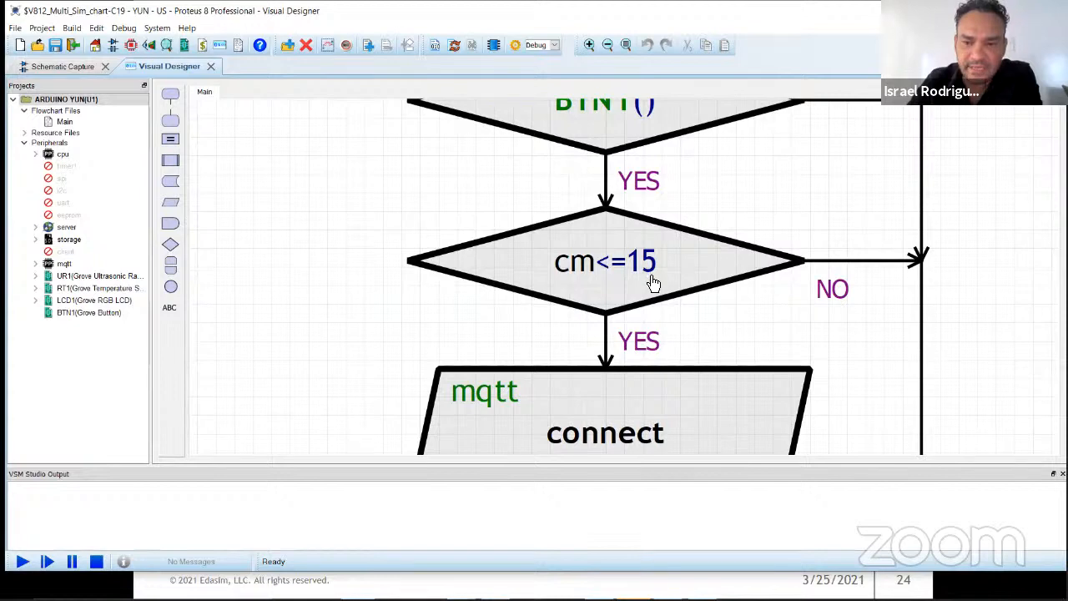
{"action": "left_click_drag", "start_coordinate": [714, 375], "coordinate": [575, 153]}
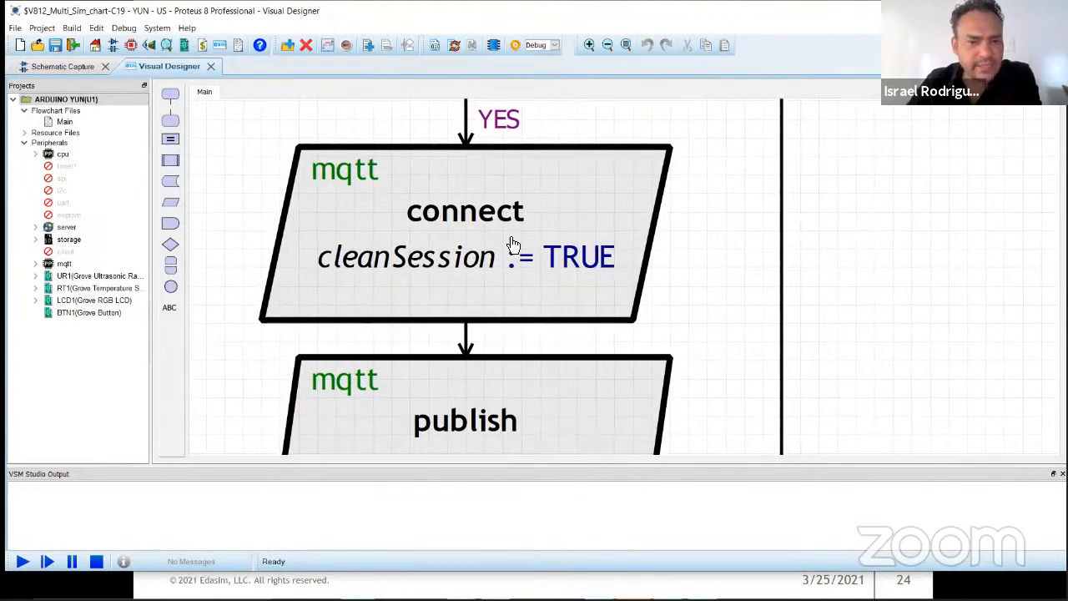
Step: Show the mqtt peripheral's configuration properties and widen the project tree to read them beside the connect block
{"action": "left_click", "coordinate": [65, 266]}
{"action": "left_click_drag", "start_coordinate": [153, 226], "coordinate": [274, 225]}
{"action": "left_click_drag", "start_coordinate": [753, 369], "coordinate": [839, 219]}
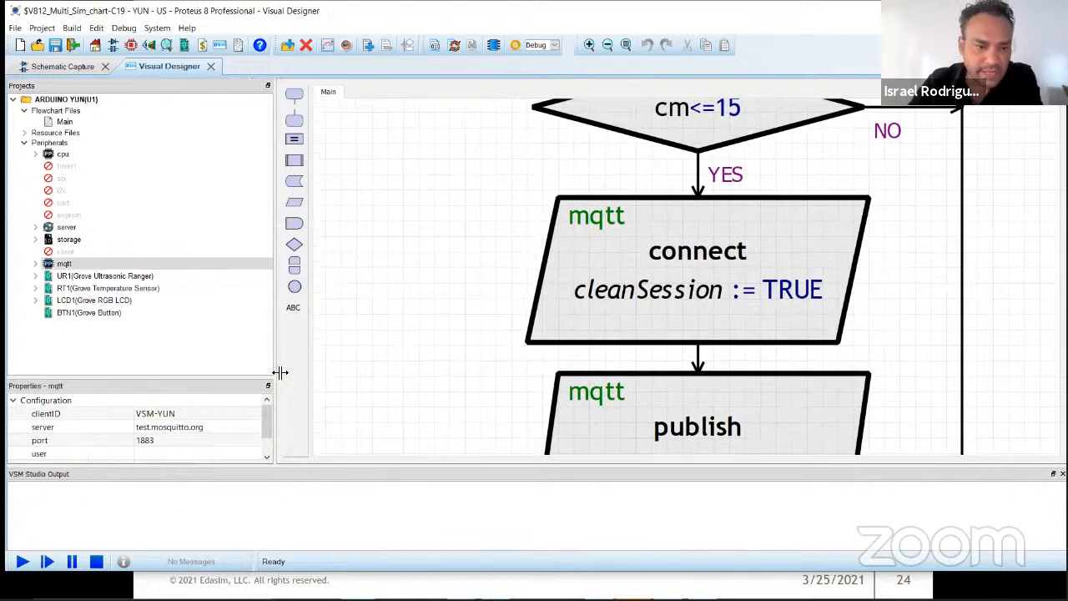
Step: Enlarge the mqtt properties area to show all its settings and select the broker's server address
{"action": "left_click_drag", "start_coordinate": [237, 379], "coordinate": [232, 312]}
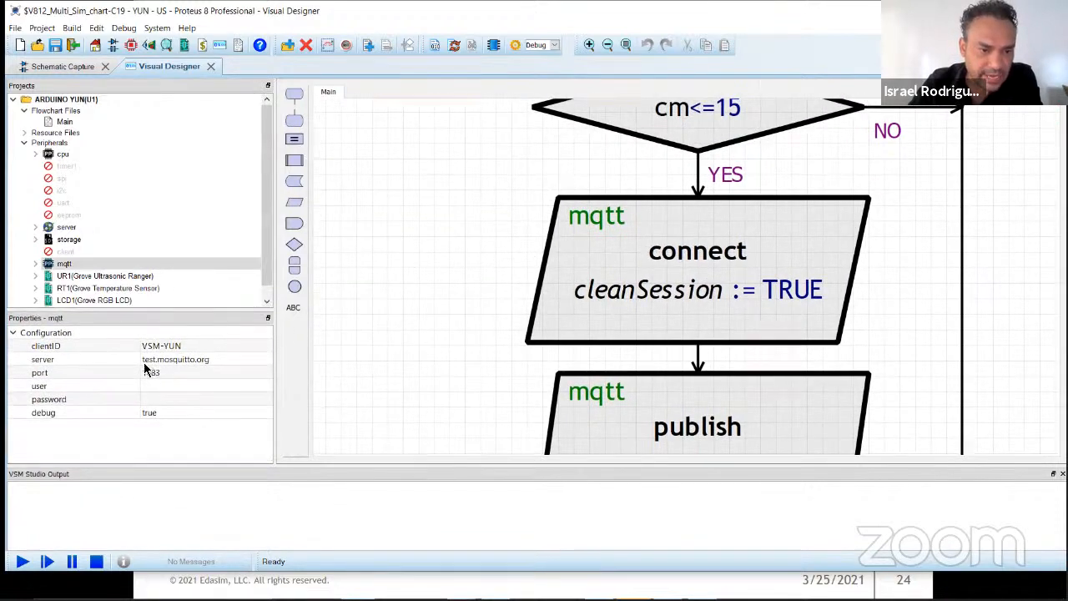
{"action": "left_click", "coordinate": [227, 359]}
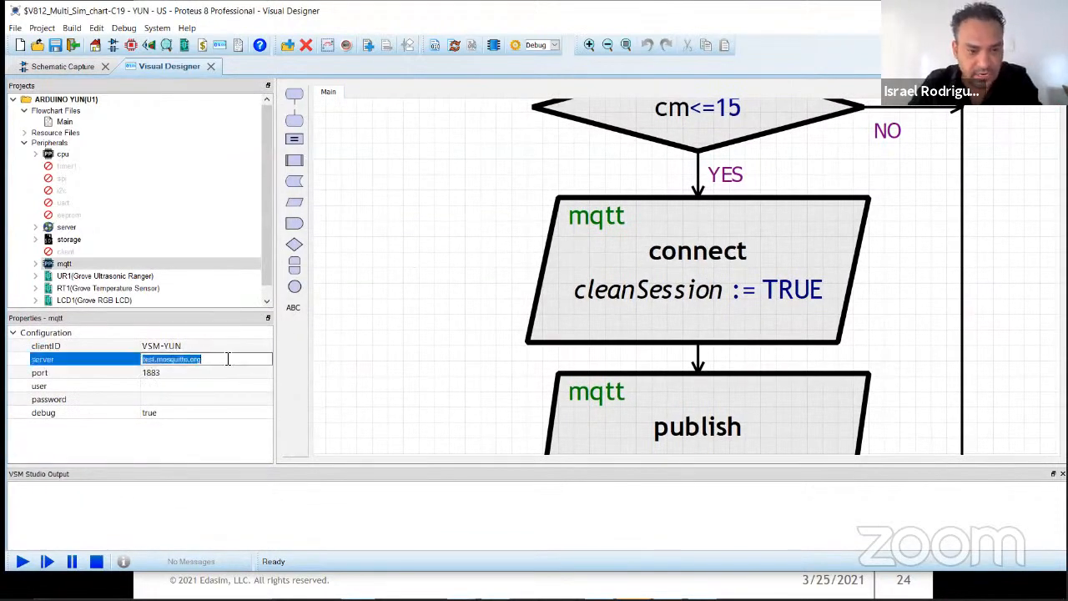
{"action": "left_click", "coordinate": [227, 359]}
Step: Switch to the browser, leave the slideshow and open test.mosquitto.org in a new tab
{"action": "key", "text": "alt+Tab"}
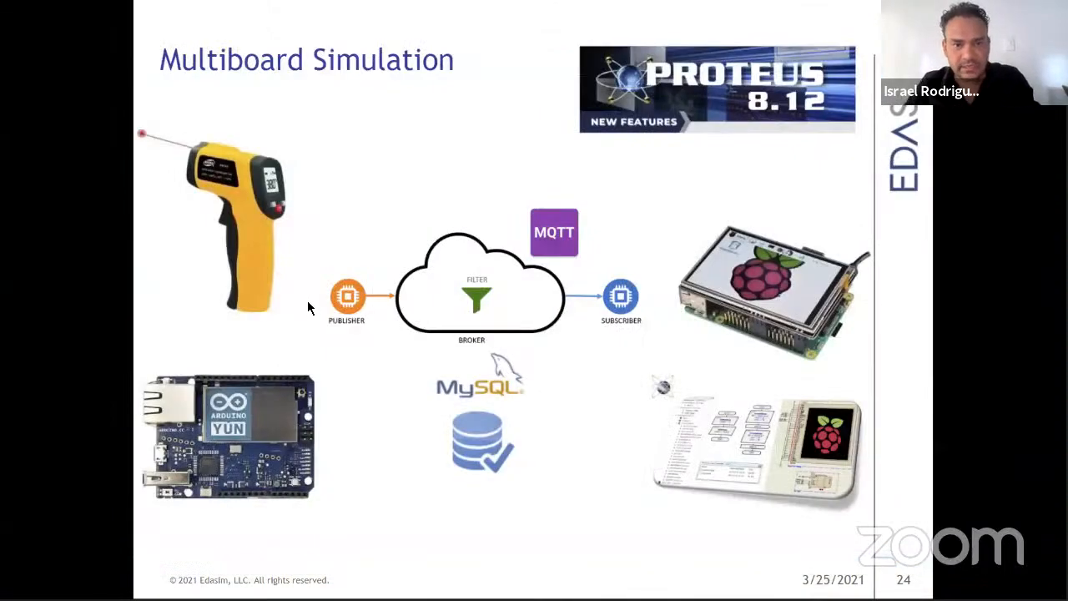
{"action": "key", "text": "Escape"}
{"action": "left_click", "coordinate": [353, 11]}
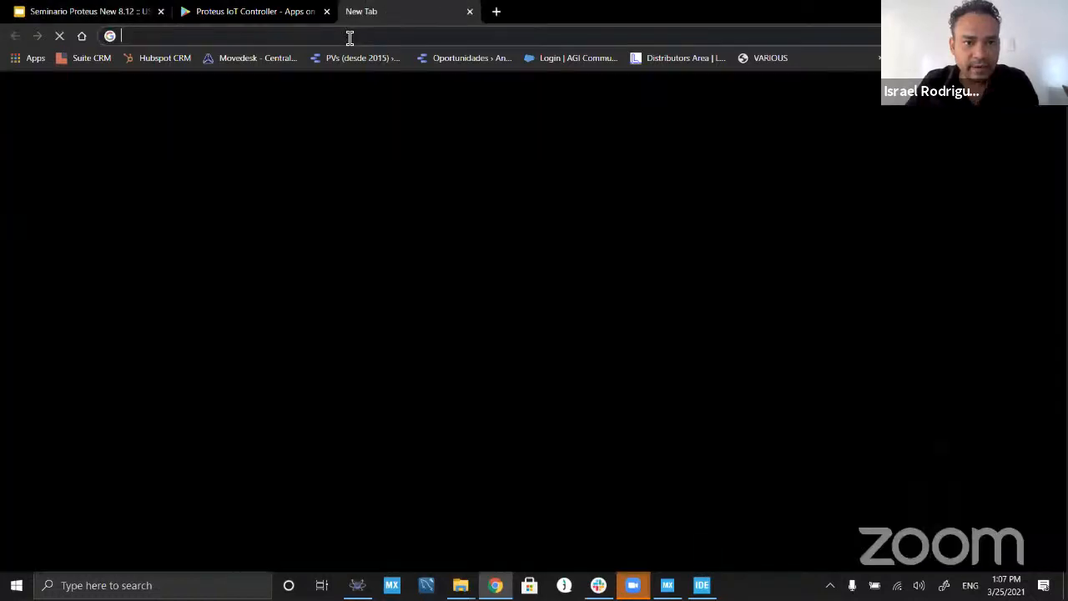
{"action": "type", "text": "test.mosquitto.org"}
{"action": "key", "text": "Return"}
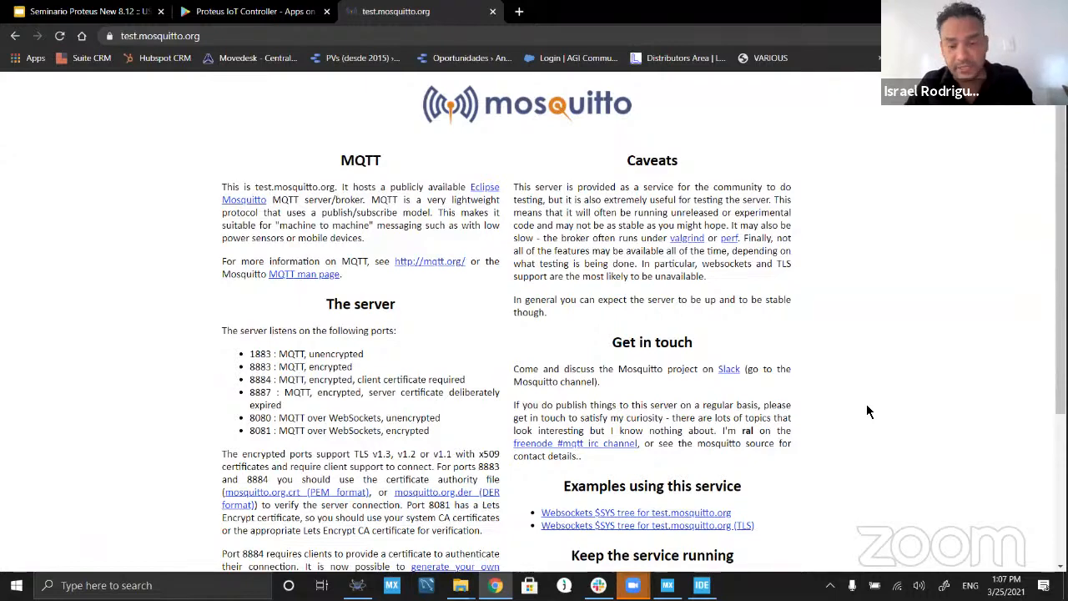
Step: Return to Proteus and inspect the arguments of the mqtt publish block for topic mall/p1/dist, leaving them unchanged
{"action": "key", "text": "alt+Tab"}
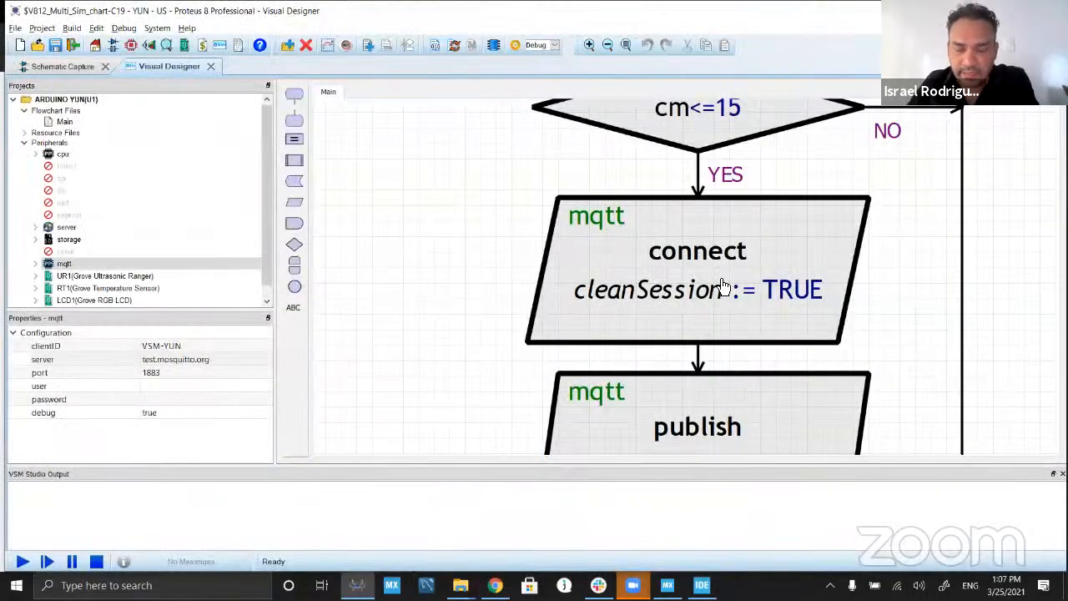
{"action": "left_click", "coordinate": [543, 303]}
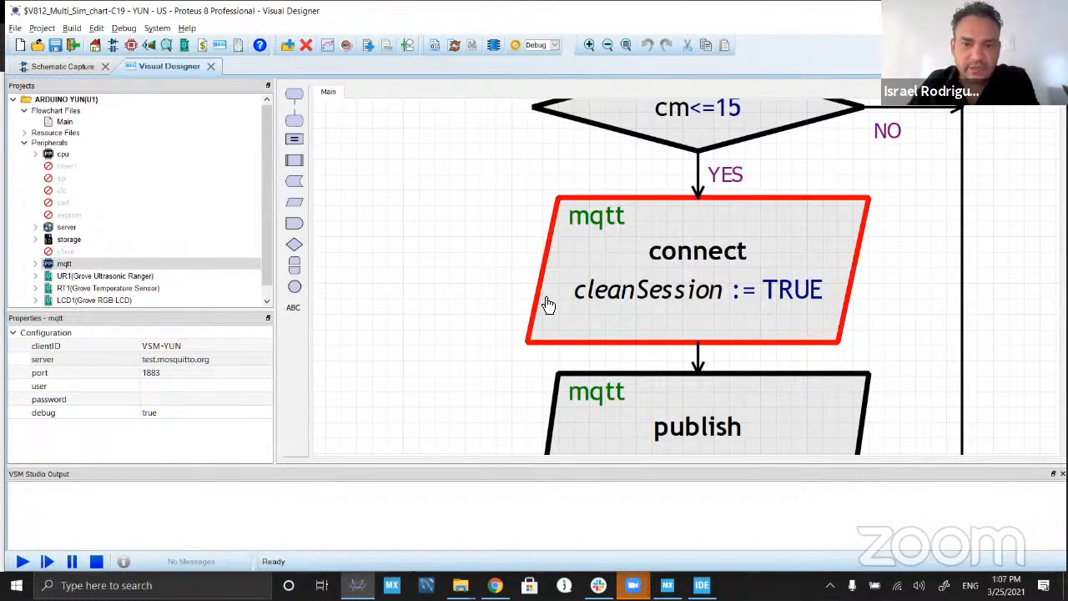
{"action": "left_click_drag", "start_coordinate": [723, 355], "coordinate": [593, 134]}
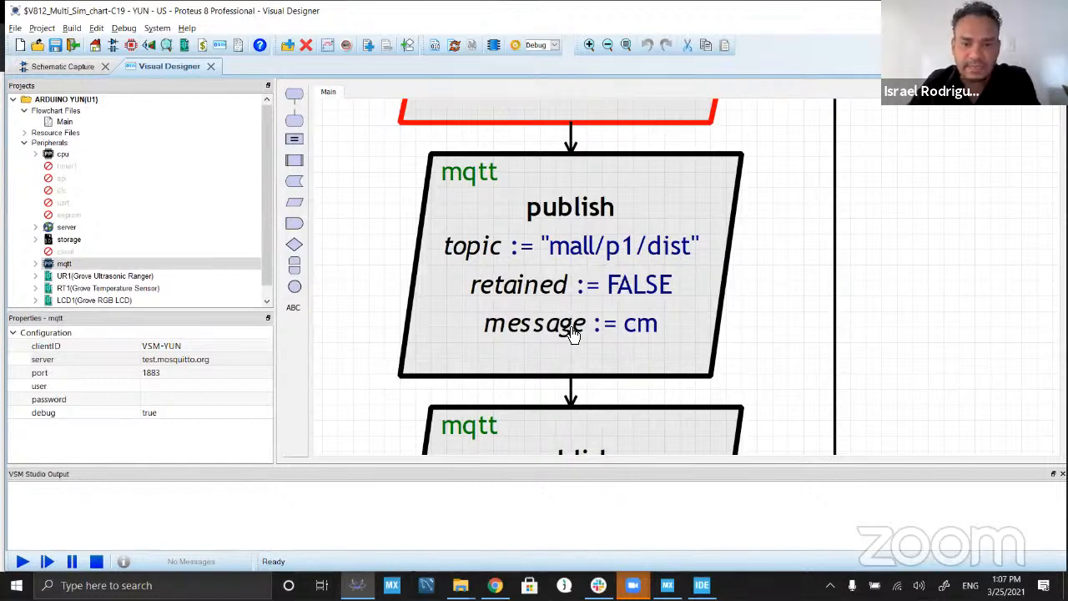
{"action": "left_click", "coordinate": [591, 257]}
{"action": "double_click", "coordinate": [591, 257]}
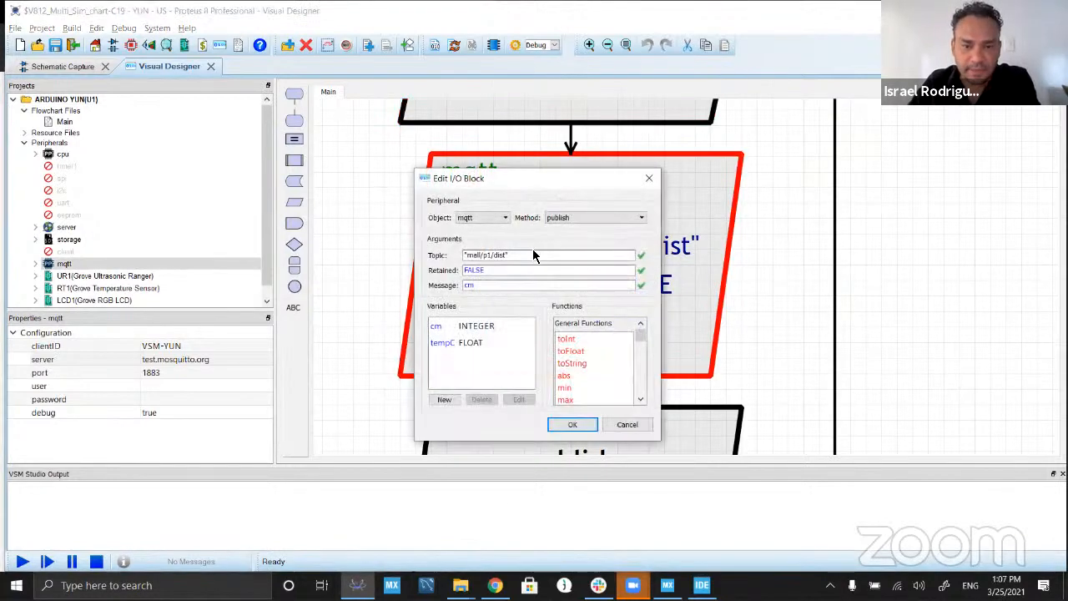
{"action": "left_click", "coordinate": [649, 178]}
Step: Examine the topic, retained and message lines of the distance publish block and its neighbouring mqtt blocks
{"action": "scroll", "coordinate": [689, 287], "scroll_direction": "up", "scroll_amount": 3}
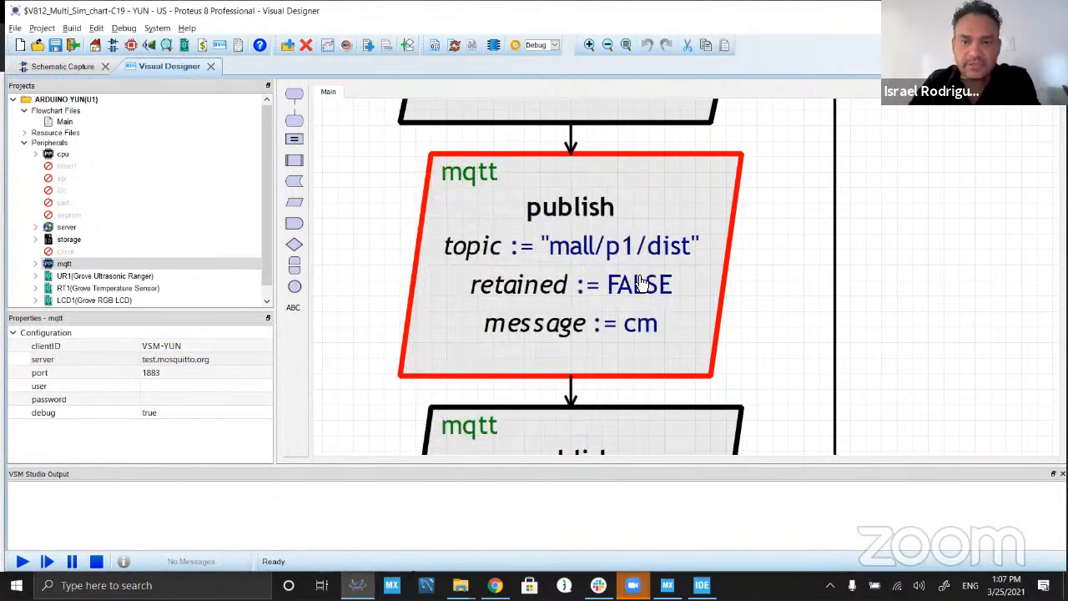
{"action": "scroll", "coordinate": [689, 287], "scroll_direction": "up", "scroll_amount": 2}
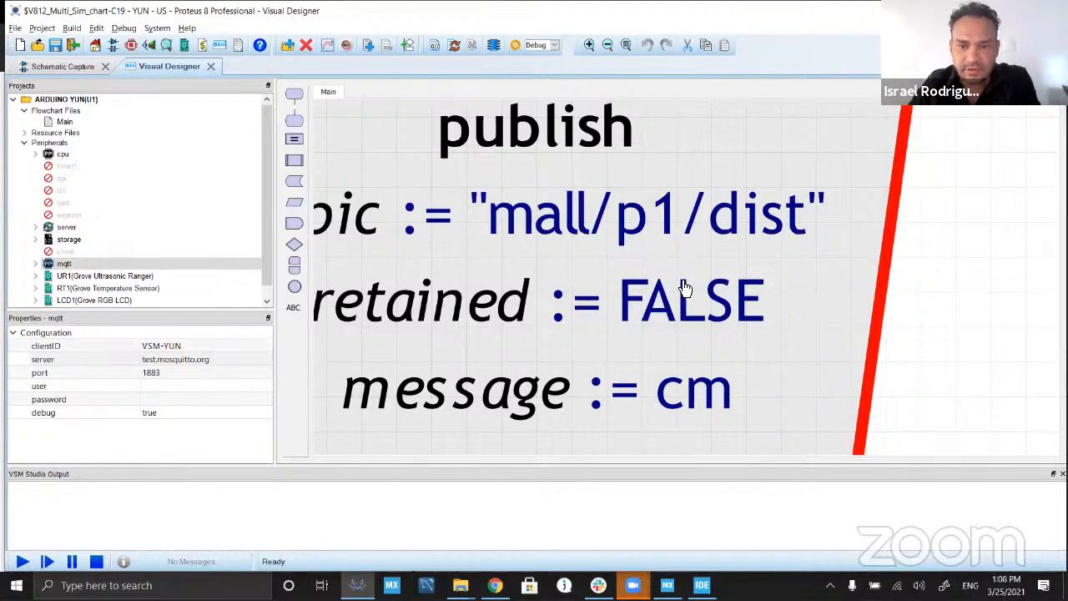
{"action": "scroll", "coordinate": [679, 287], "scroll_direction": "down", "scroll_amount": 2}
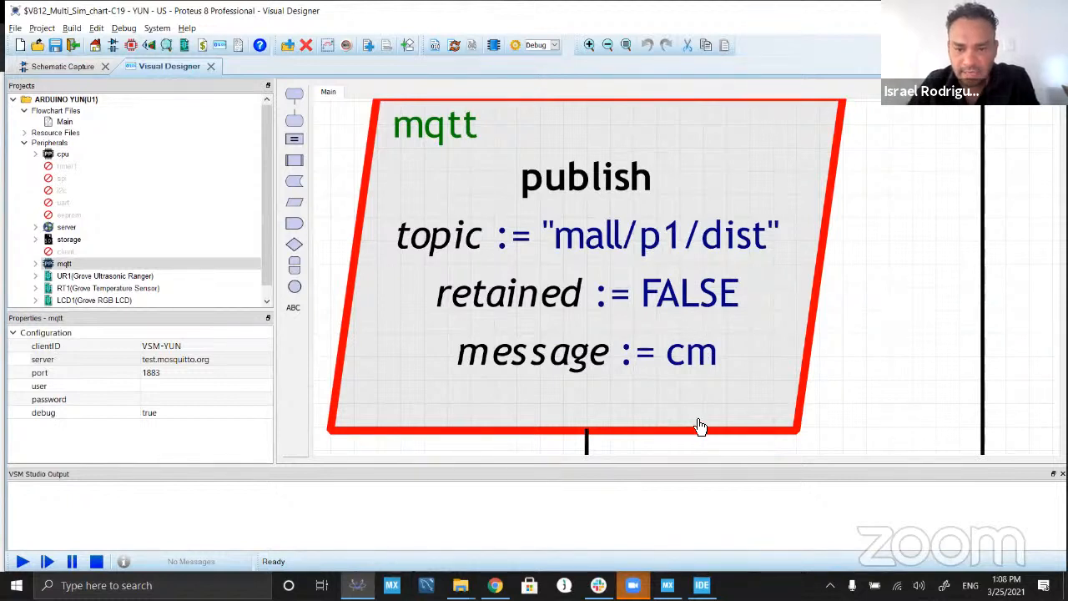
{"action": "scroll", "coordinate": [685, 314], "scroll_direction": "down", "scroll_amount": 1}
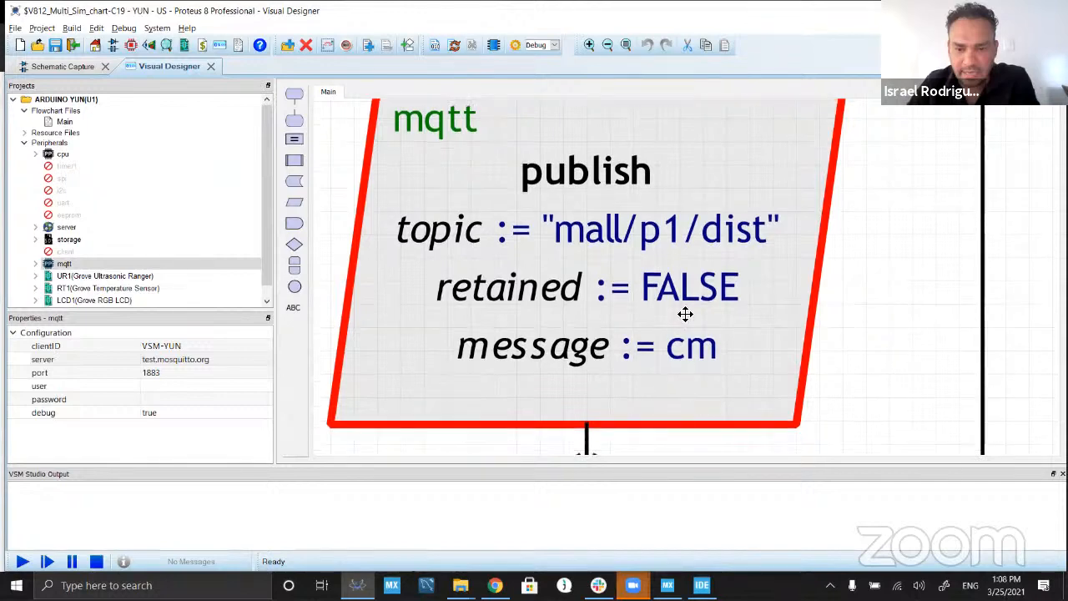
{"action": "scroll", "coordinate": [685, 314], "scroll_direction": "down", "scroll_amount": 4}
{"action": "scroll", "coordinate": [691, 270], "scroll_direction": "up", "scroll_amount": 2}
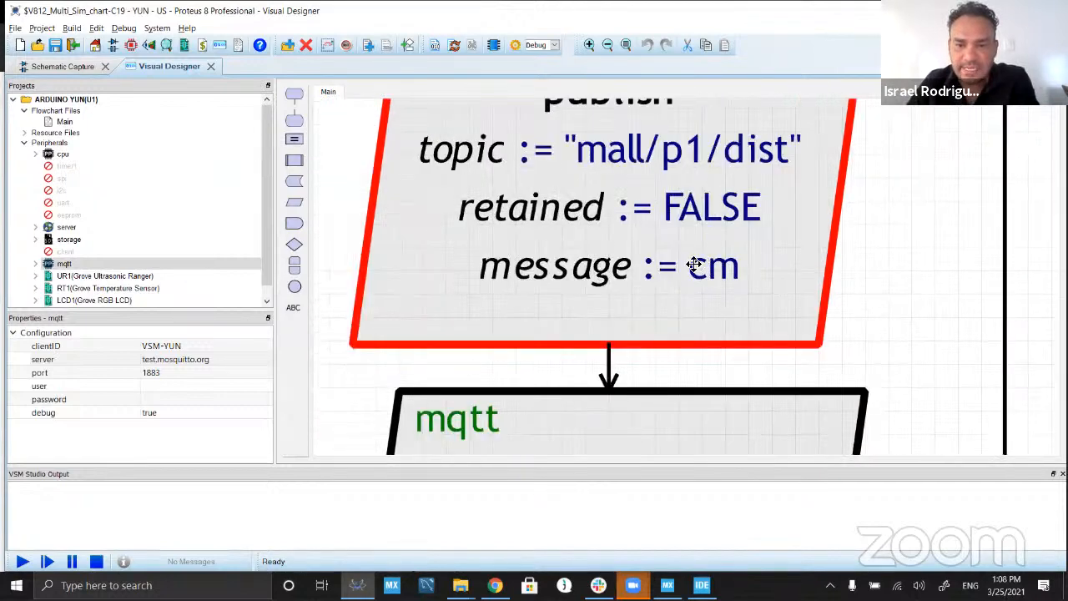
{"action": "scroll", "coordinate": [652, 167], "scroll_direction": "down", "scroll_amount": 1}
{"action": "scroll", "coordinate": [674, 218], "scroll_direction": "down", "scroll_amount": 1}
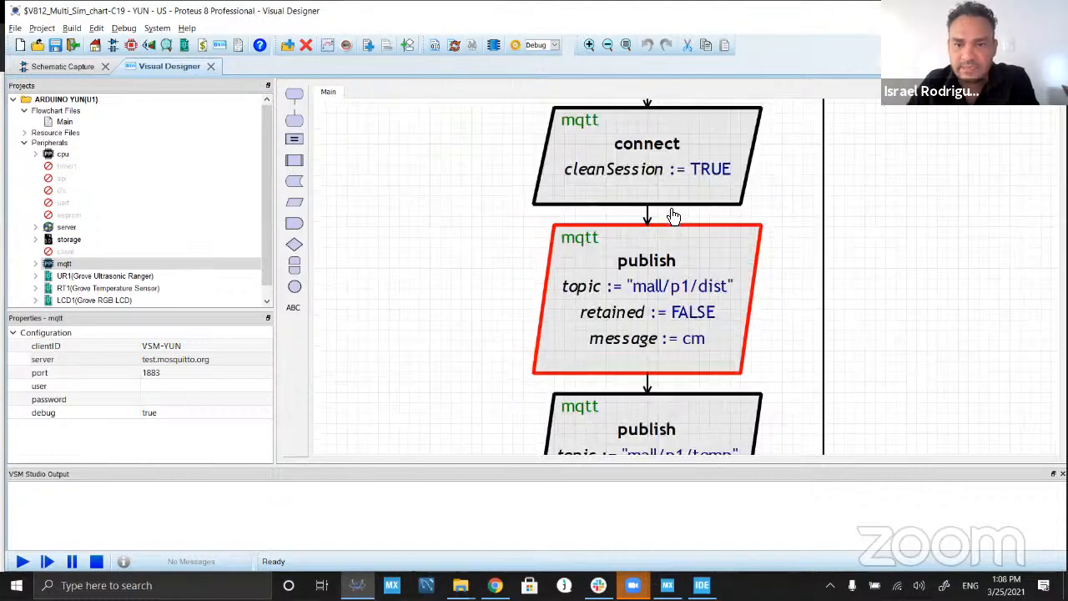
{"action": "scroll", "coordinate": [688, 166], "scroll_direction": "up", "scroll_amount": 3}
{"action": "scroll", "coordinate": [691, 160], "scroll_direction": "down", "scroll_amount": 1}
{"action": "scroll", "coordinate": [667, 167], "scroll_direction": "down", "scroll_amount": 1}
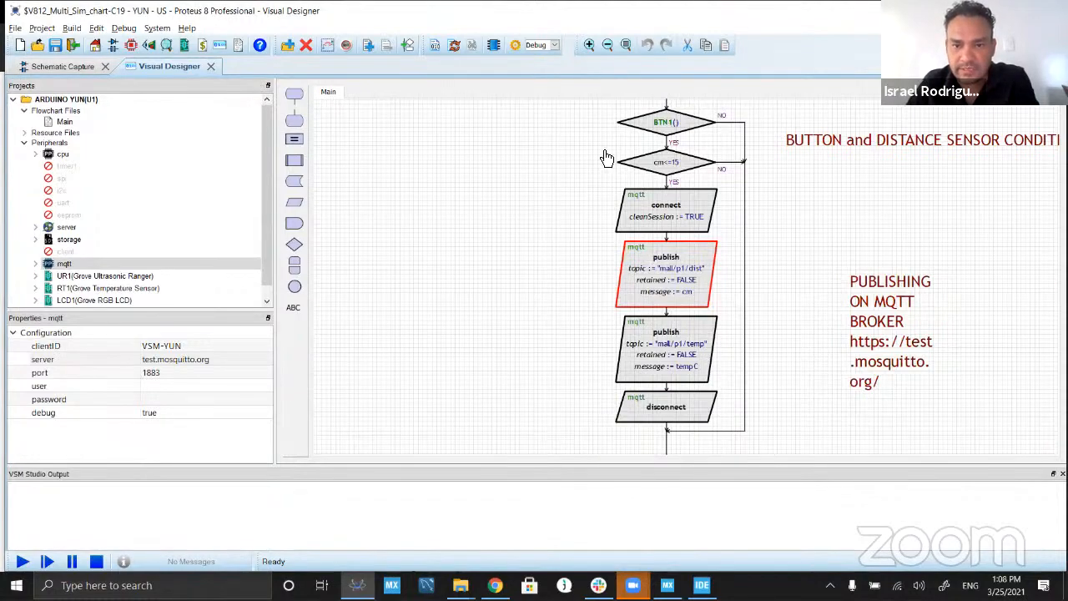
Step: Trace the published variables back to the UR1 and RT1 reading blocks, and follow the flowchart down to the button and distance conditions
{"action": "scroll", "coordinate": [602, 169], "scroll_direction": "up", "scroll_amount": 1}
{"action": "scroll", "coordinate": [689, 286], "scroll_direction": "up", "scroll_amount": 3}
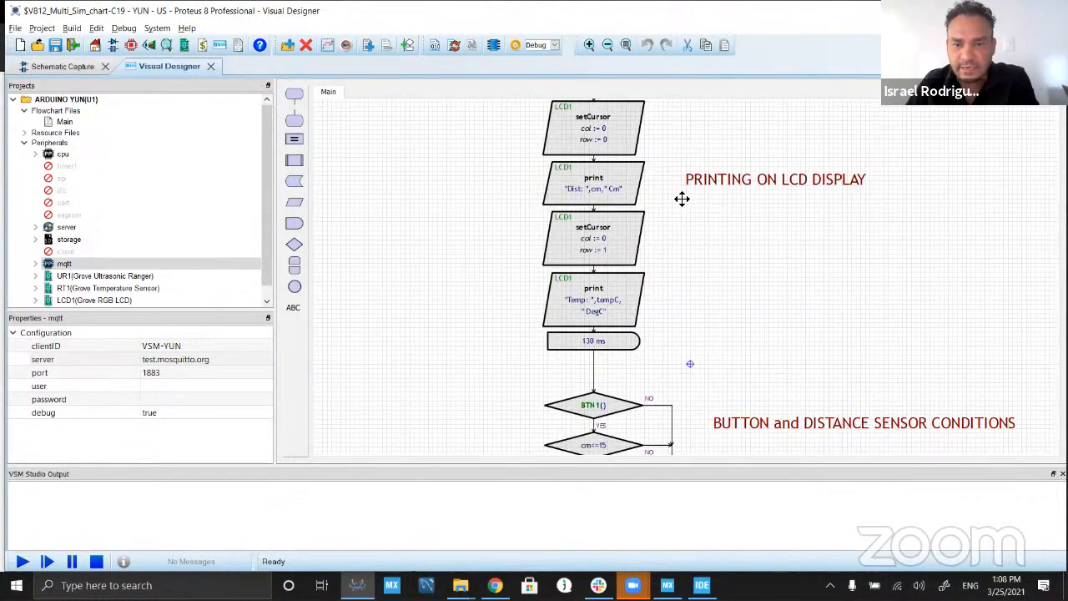
{"action": "scroll", "coordinate": [674, 267], "scroll_direction": "up", "scroll_amount": 4}
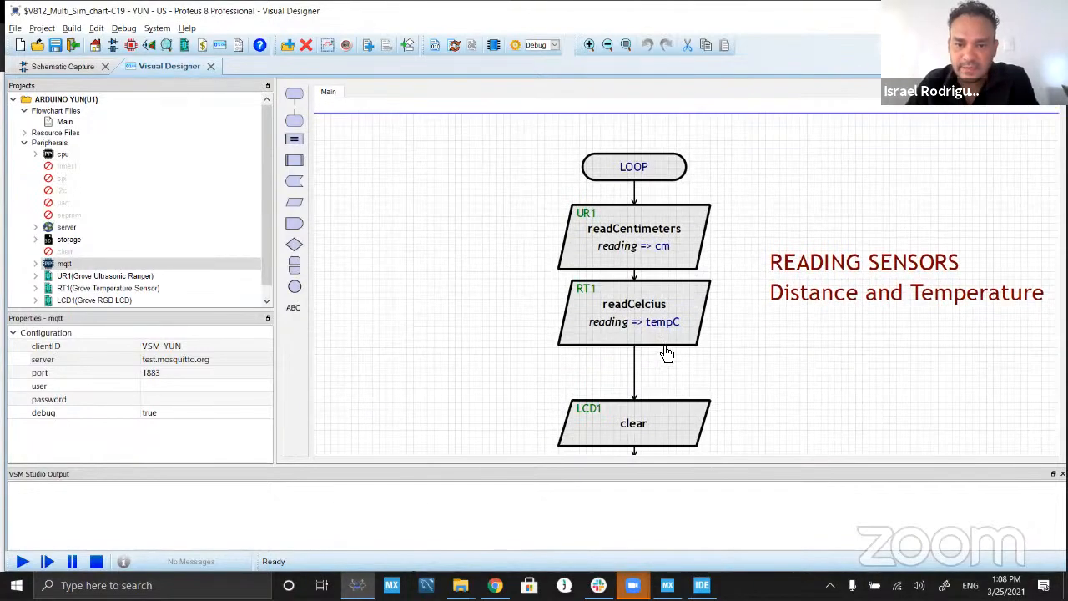
{"action": "scroll", "coordinate": [665, 352], "scroll_direction": "up", "scroll_amount": 2}
{"action": "scroll", "coordinate": [667, 215], "scroll_direction": "down", "scroll_amount": 2}
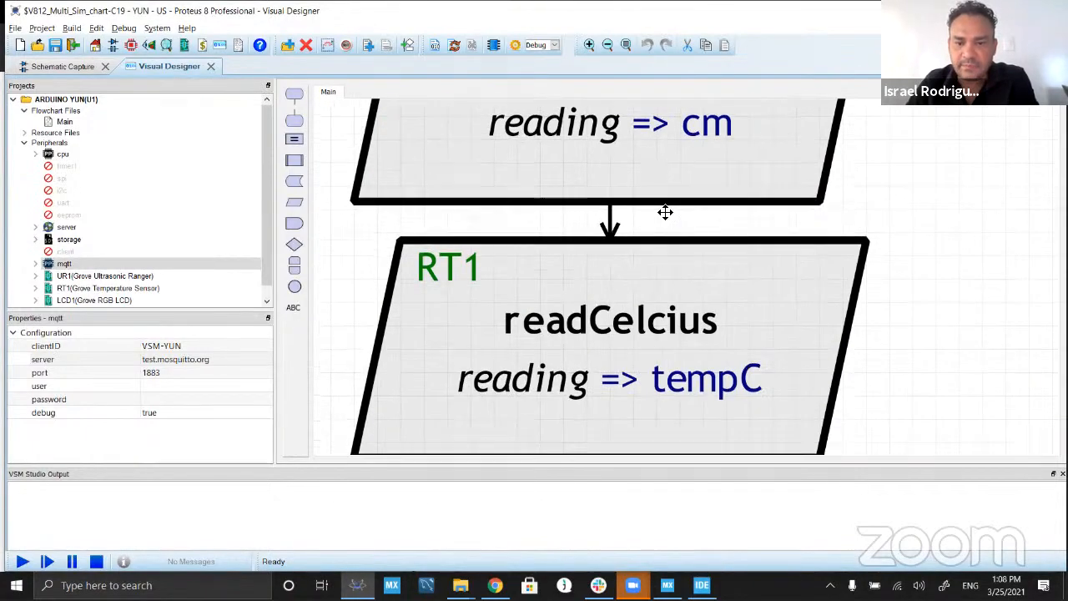
{"action": "scroll", "coordinate": [656, 167], "scroll_direction": "down", "scroll_amount": 3}
{"action": "scroll", "coordinate": [686, 219], "scroll_direction": "down", "scroll_amount": 3}
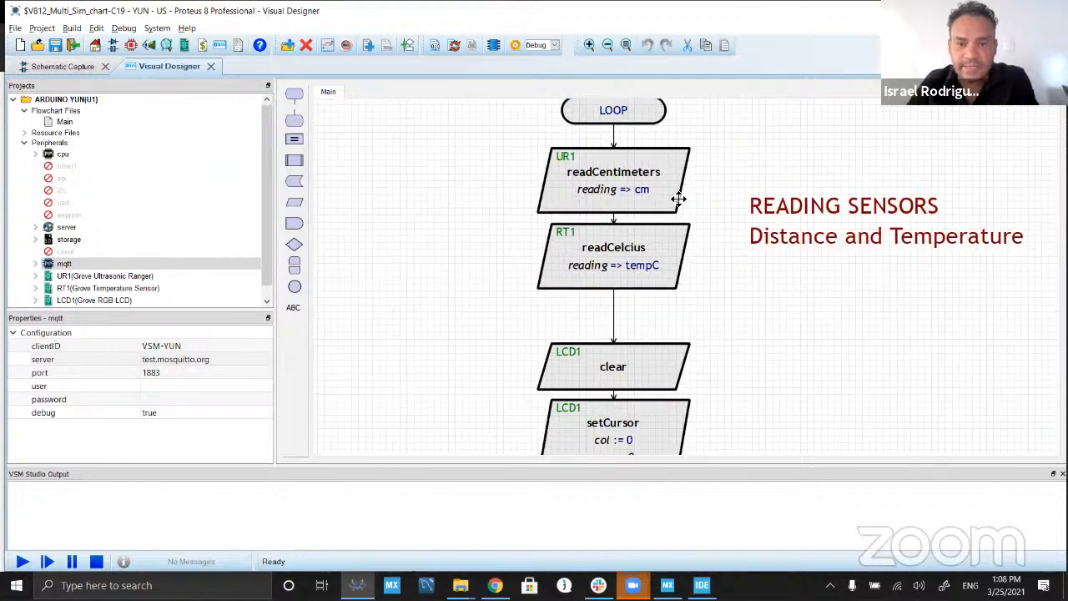
{"action": "scroll", "coordinate": [714, 367], "scroll_direction": "down", "scroll_amount": 3}
{"action": "scroll", "coordinate": [722, 400], "scroll_direction": "down", "scroll_amount": 5}
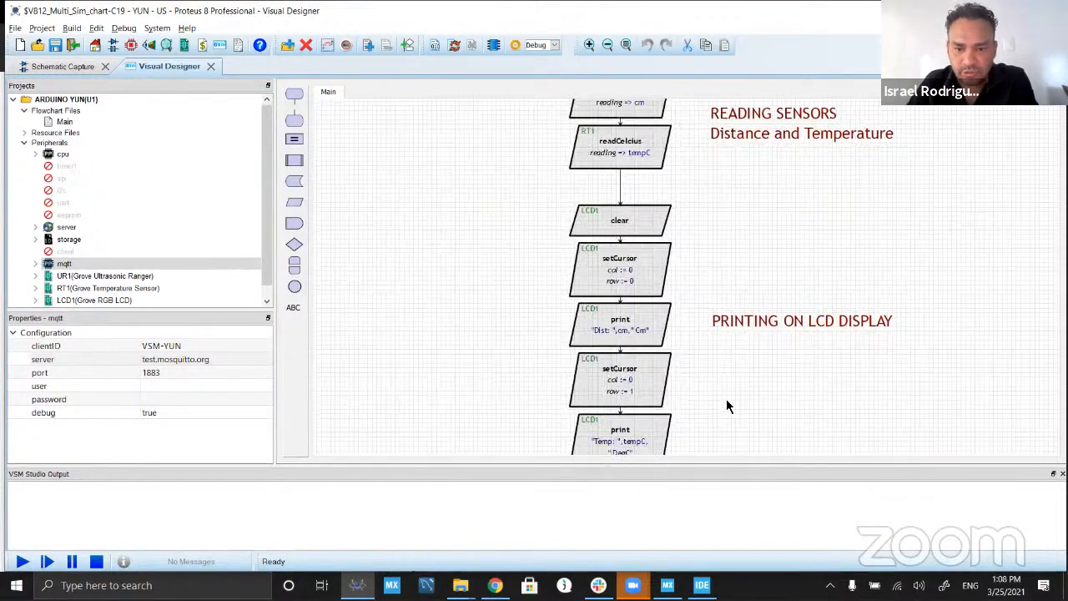
{"action": "scroll", "coordinate": [718, 209], "scroll_direction": "down", "scroll_amount": 2}
{"action": "scroll", "coordinate": [729, 279], "scroll_direction": "down", "scroll_amount": 4}
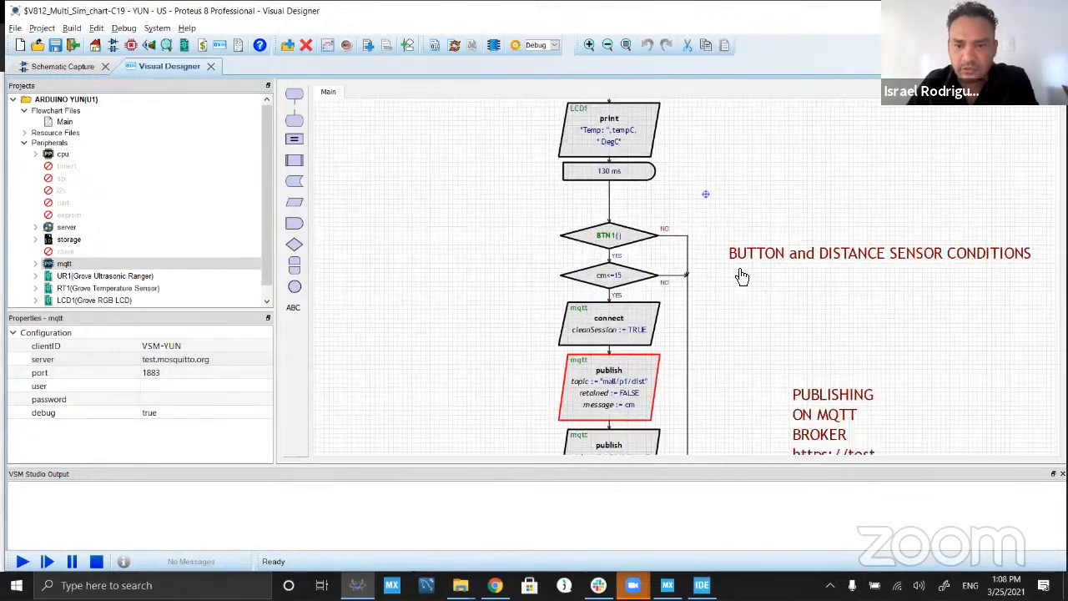
Step: Show the test.mosquitto.org page and the Multiboard Simulation slide in the browser to relate the publish blocks to the broker
{"action": "scroll", "coordinate": [693, 291], "scroll_direction": "up", "scroll_amount": 2}
{"action": "scroll", "coordinate": [809, 247], "scroll_direction": "up", "scroll_amount": 1}
{"action": "left_click", "coordinate": [808, 251]}
{"action": "key", "text": "alt+Tab"}
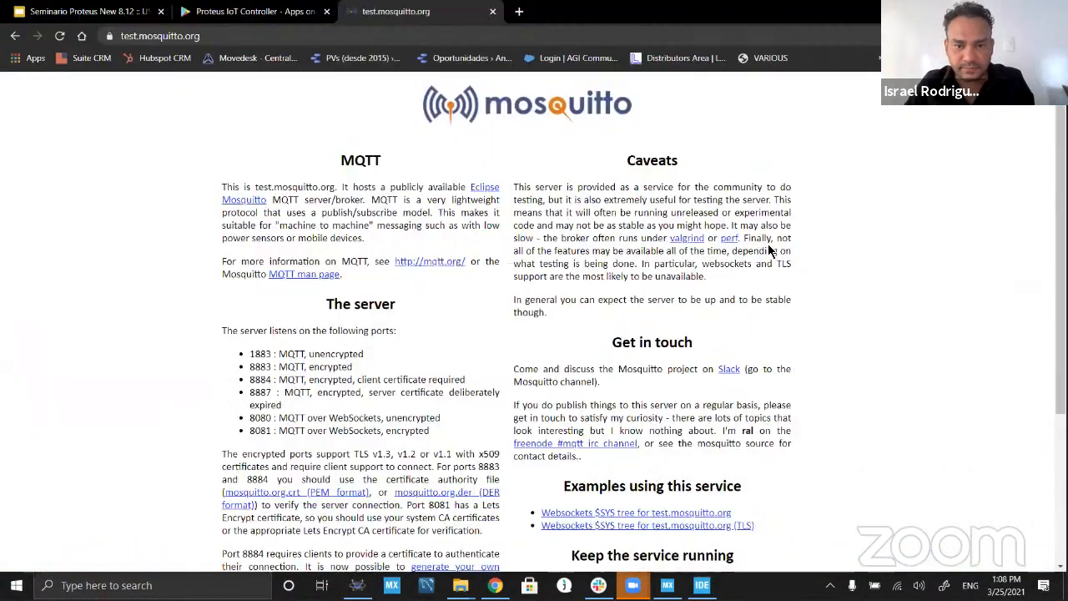
{"action": "key", "text": "alt+Tab"}
{"action": "key", "text": "alt+Tab"}
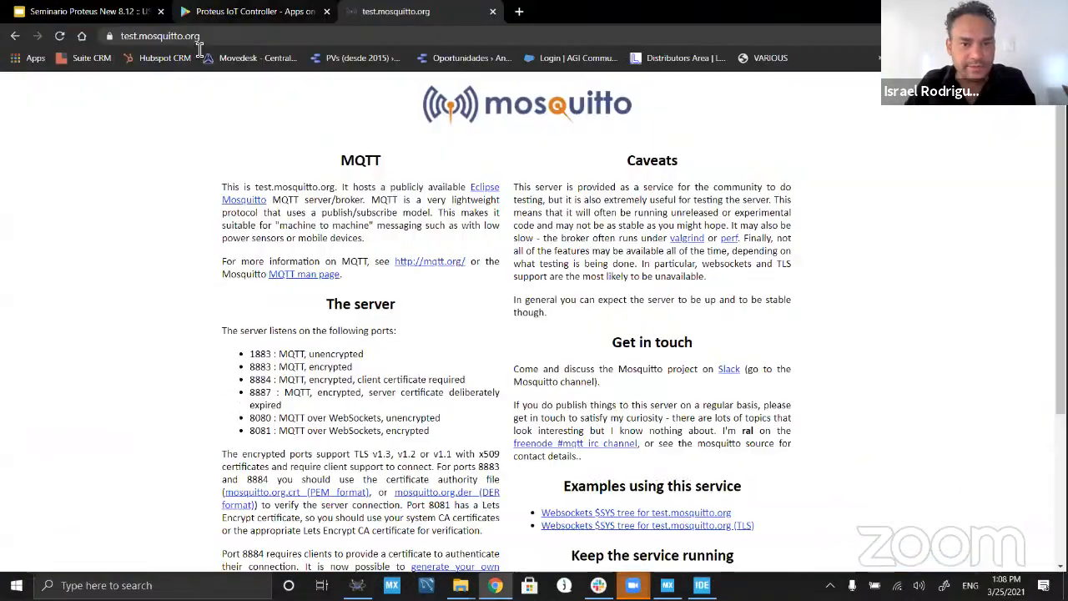
{"action": "left_click", "coordinate": [140, 12]}
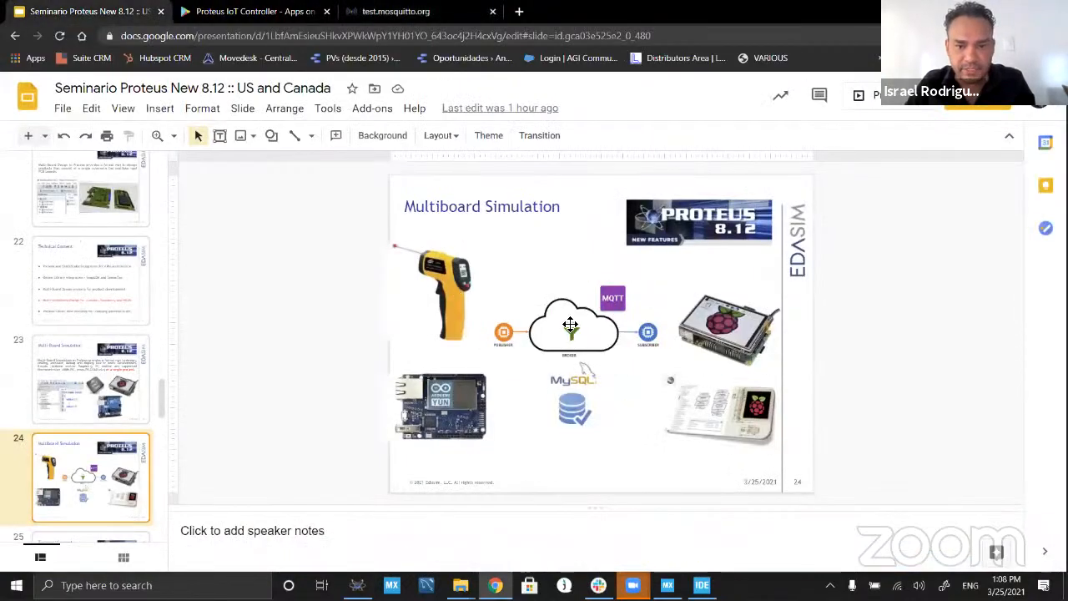
Step: Return to Proteus and widen the PUBLISHING ON MQTT BROKER note so its title and web address each fit on one line
{"action": "key", "text": "alt+Tab"}
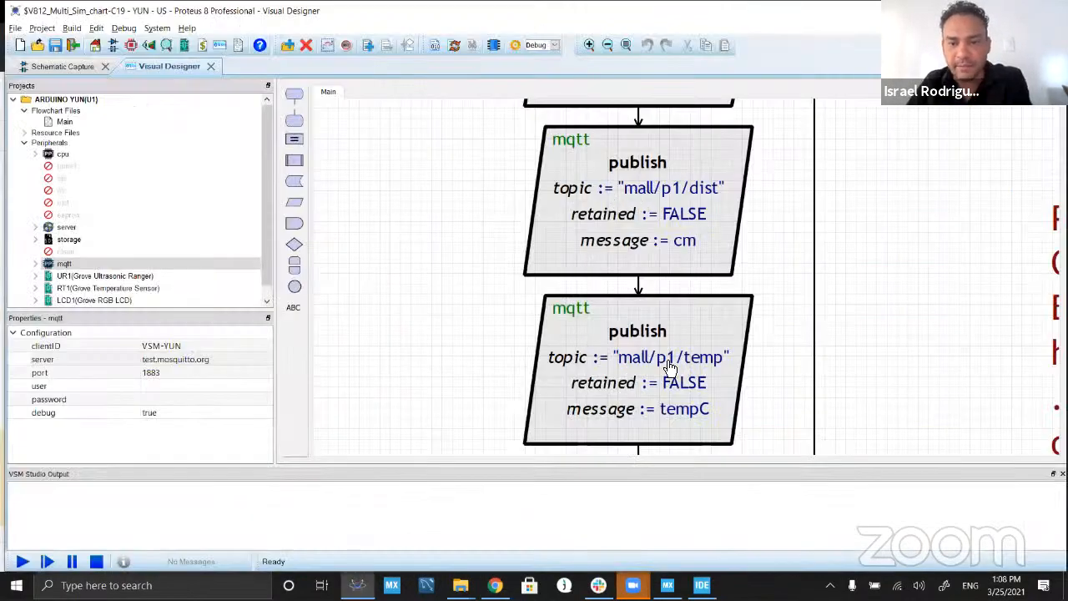
{"action": "scroll", "coordinate": [805, 389], "scroll_direction": "down", "scroll_amount": 2}
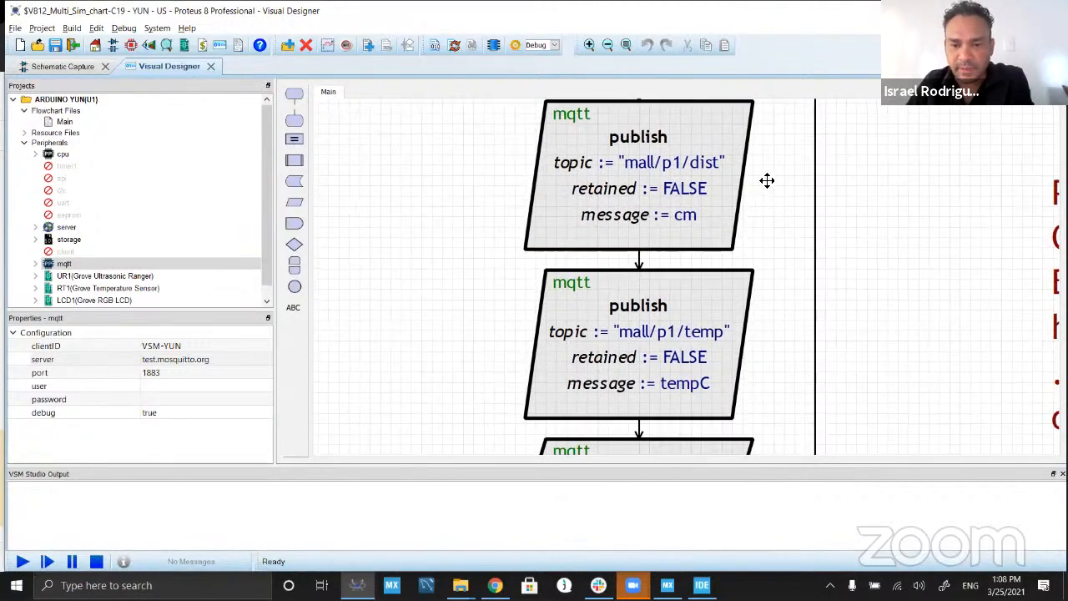
{"action": "scroll", "coordinate": [772, 185], "scroll_direction": "down", "scroll_amount": 6}
{"action": "scroll", "coordinate": [899, 195], "scroll_direction": "down", "scroll_amount": 2}
{"action": "left_click_drag", "start_coordinate": [900, 194], "coordinate": [620, 156]}
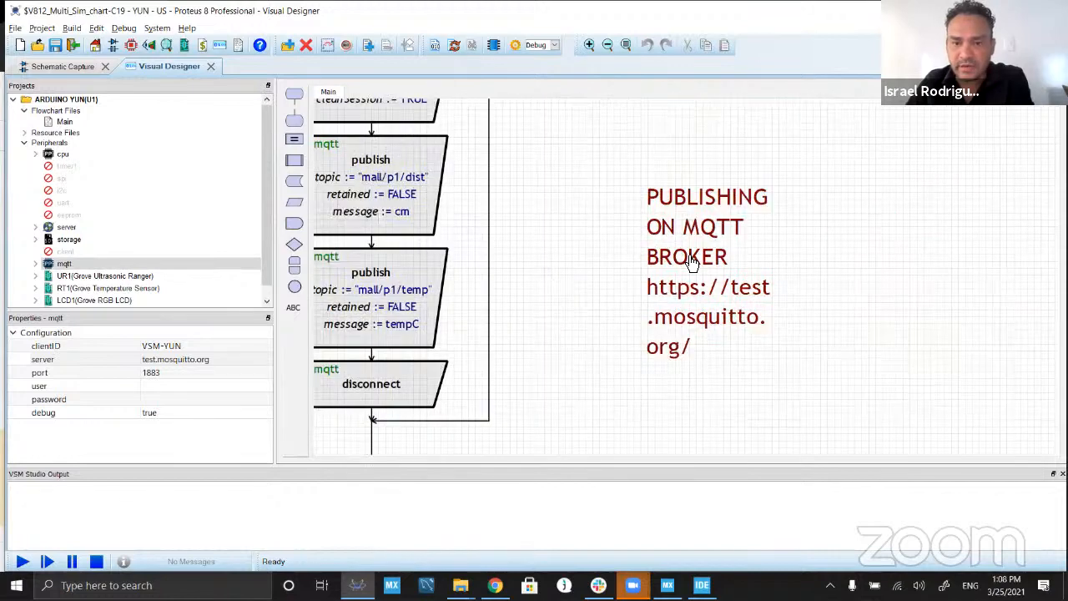
{"action": "left_click", "coordinate": [755, 267]}
{"action": "left_click_drag", "start_coordinate": [783, 273], "coordinate": [1023, 269]}
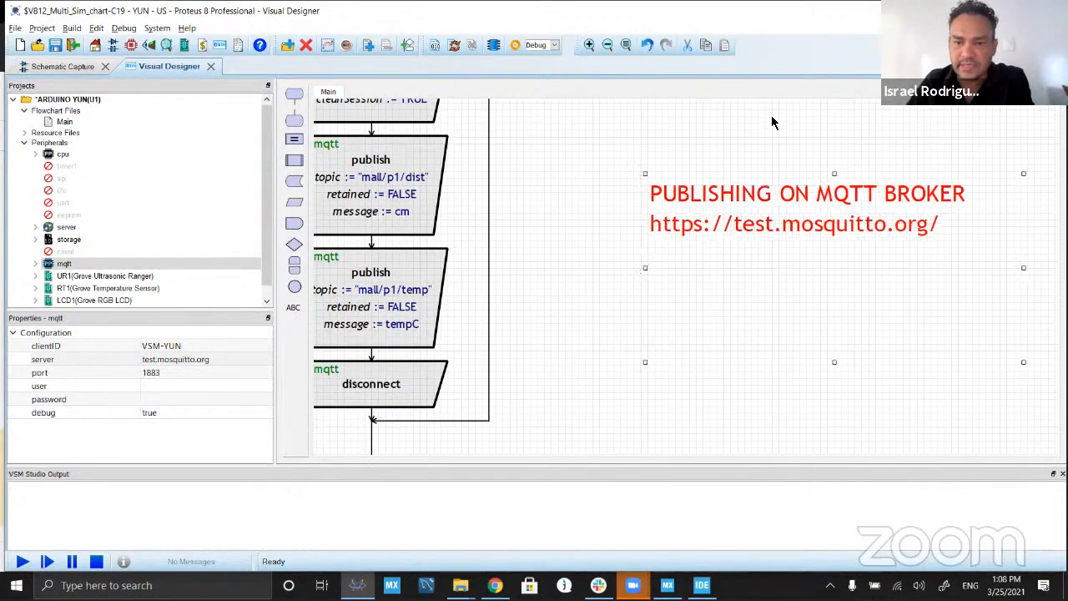
Step: Review the flowchart through to its END block and start the simulation of the Arduino Yun project
{"action": "scroll", "coordinate": [601, 267], "scroll_direction": "down", "scroll_amount": 1}
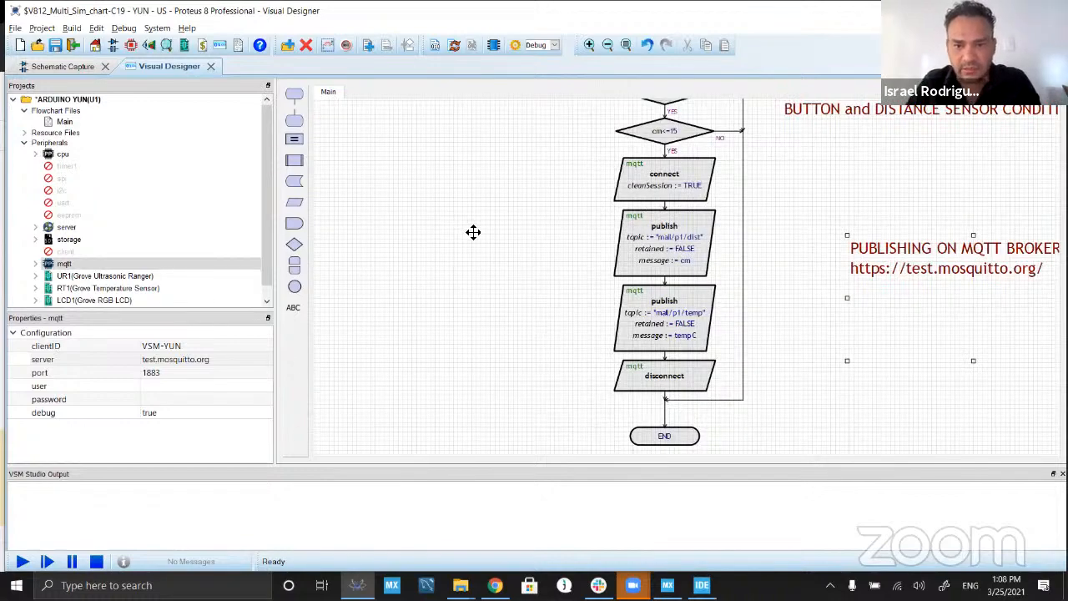
{"action": "scroll", "coordinate": [460, 222], "scroll_direction": "down", "scroll_amount": 1}
{"action": "scroll", "coordinate": [499, 292], "scroll_direction": "up", "scroll_amount": 1}
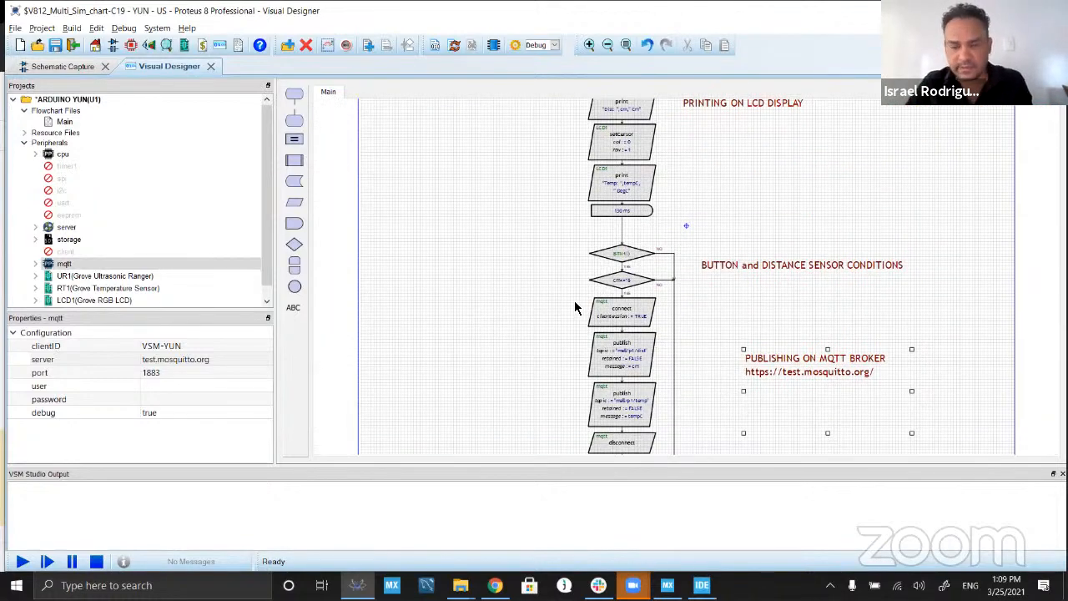
{"action": "left_click", "coordinate": [616, 311]}
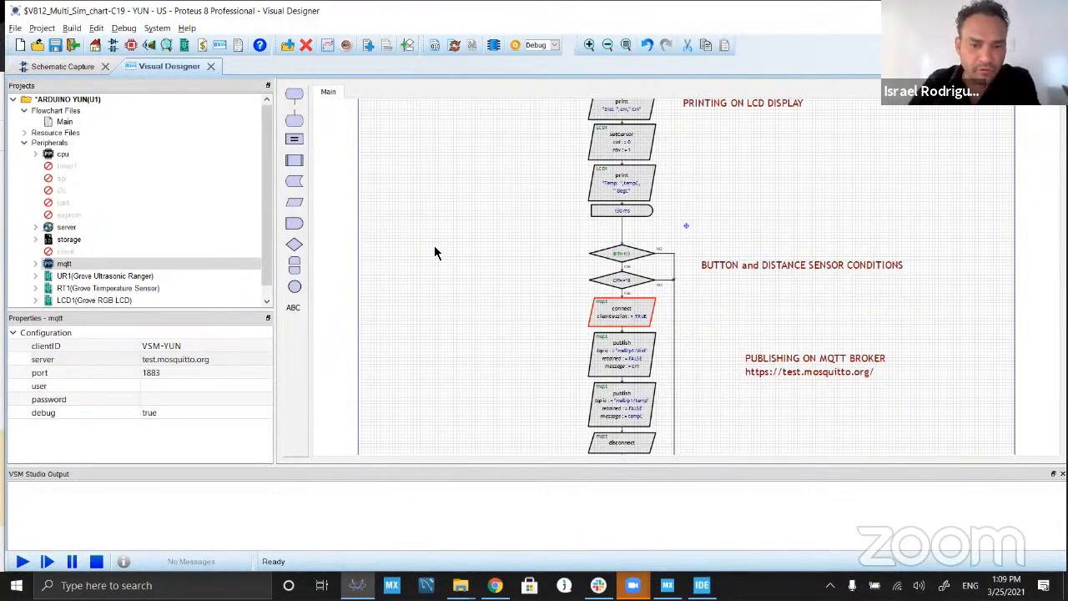
{"action": "left_click", "coordinate": [22, 560]}
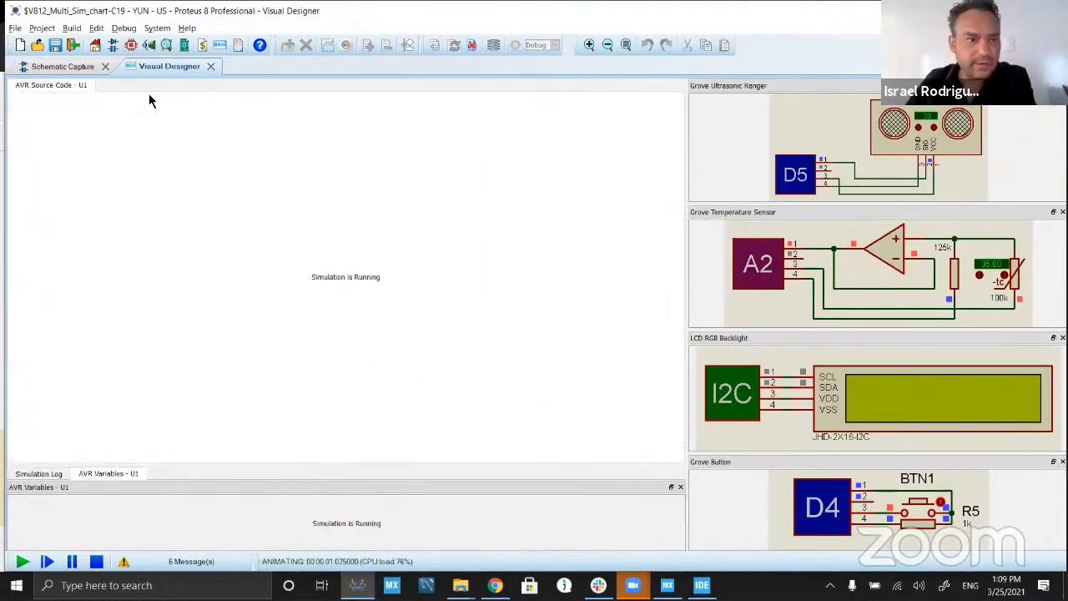
Step: Show the schematic of the running simulation with the ultrasonic ranger, temperature sensor, LCD and Grove button together in view
{"action": "left_click", "coordinate": [74, 67]}
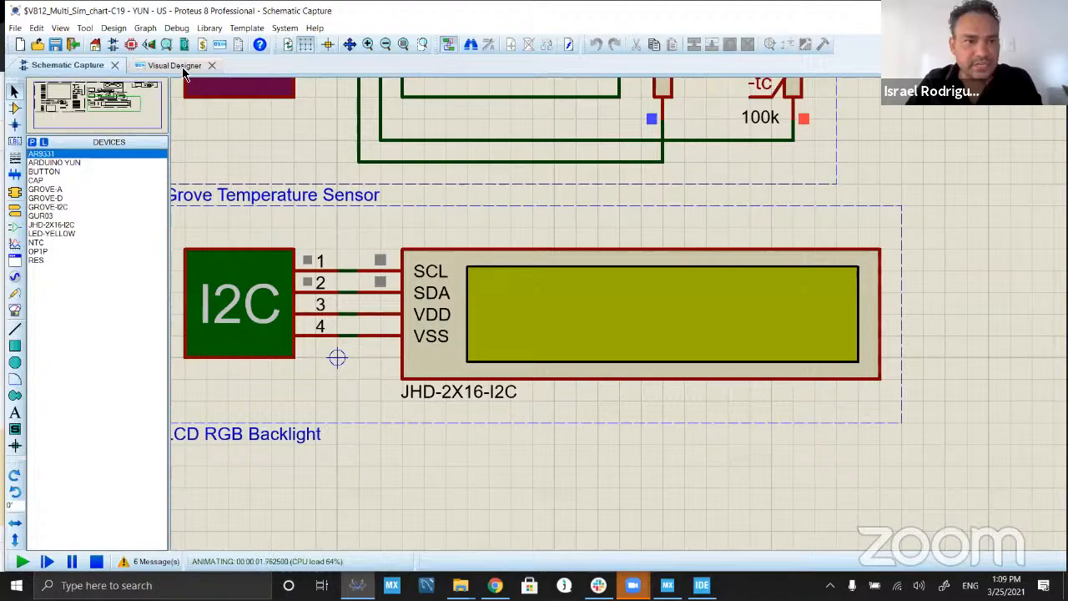
{"action": "scroll", "coordinate": [513, 231], "scroll_direction": "down", "scroll_amount": 2}
{"action": "scroll", "coordinate": [846, 307], "scroll_direction": "up", "scroll_amount": 1}
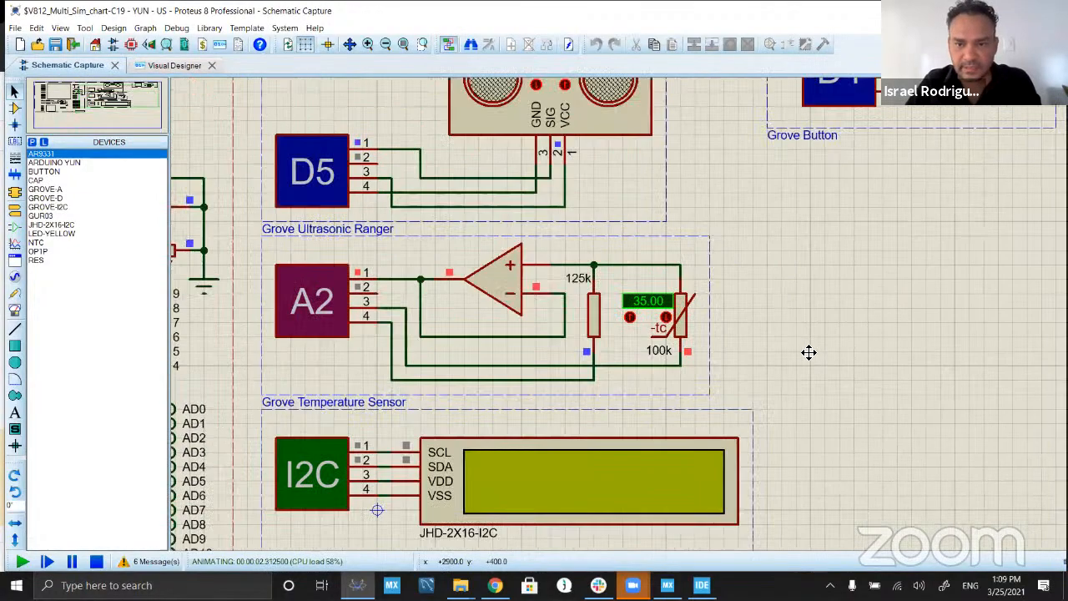
{"action": "scroll", "coordinate": [810, 354], "scroll_direction": "down", "scroll_amount": 2}
{"action": "scroll", "coordinate": [620, 317], "scroll_direction": "up", "scroll_amount": 2}
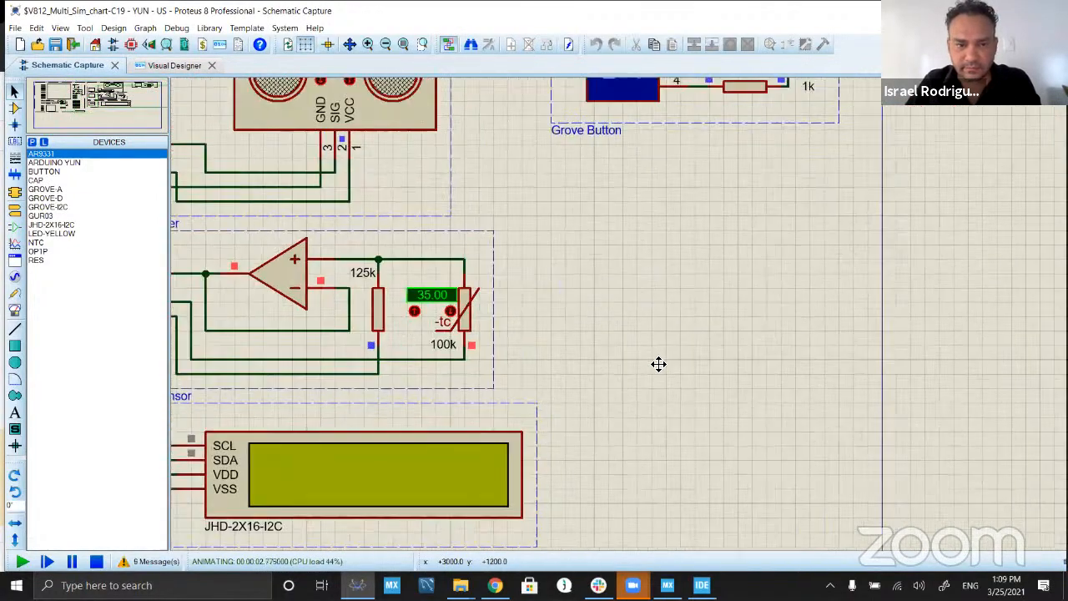
{"action": "left_click", "coordinate": [651, 362]}
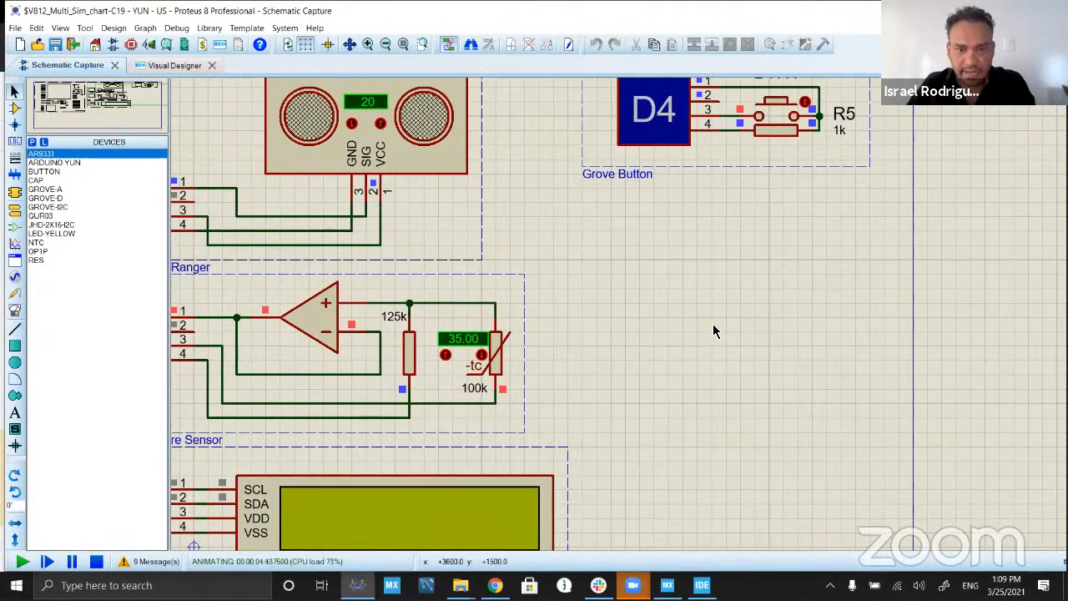
Step: Switch to the browser and open the bookmarked MQTT.Cool Test Client in a new tab
{"action": "key", "text": "alt+Tab"}
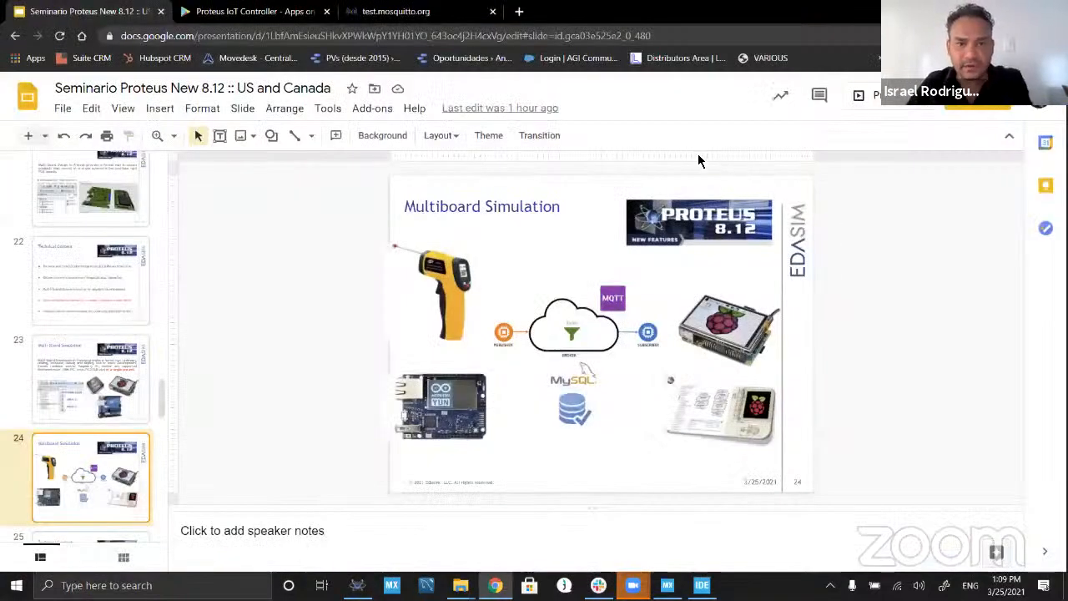
{"action": "left_click", "coordinate": [519, 12]}
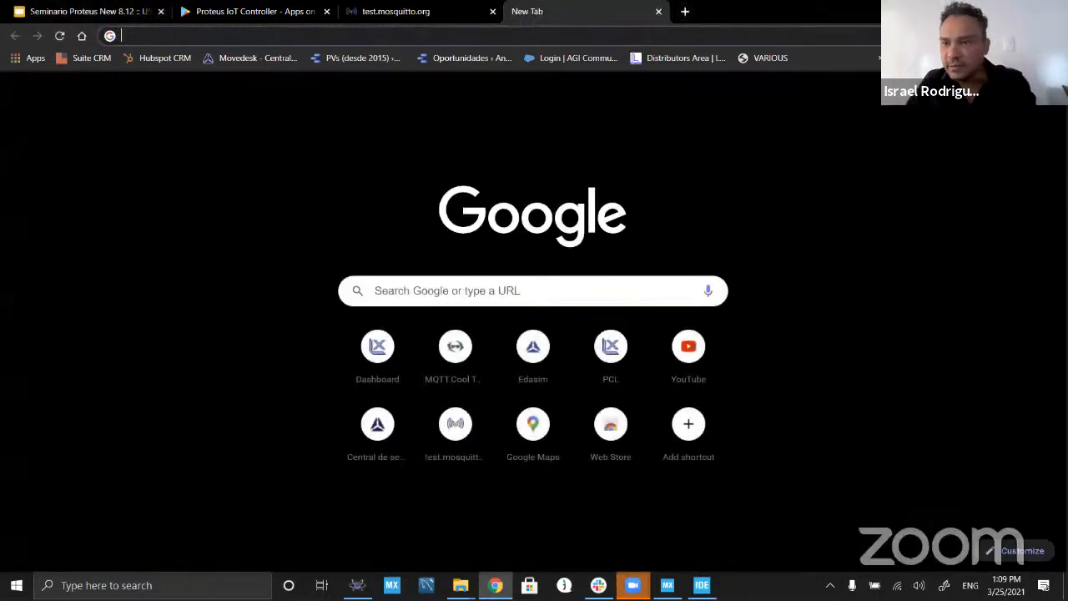
{"action": "left_click", "coordinate": [879, 58]}
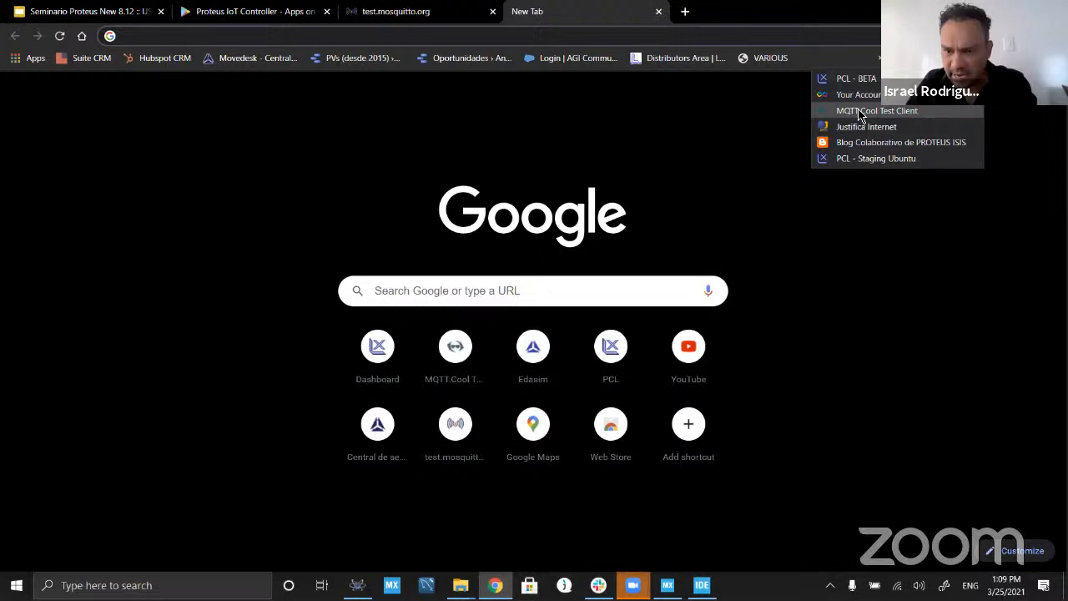
{"action": "left_click", "coordinate": [860, 112]}
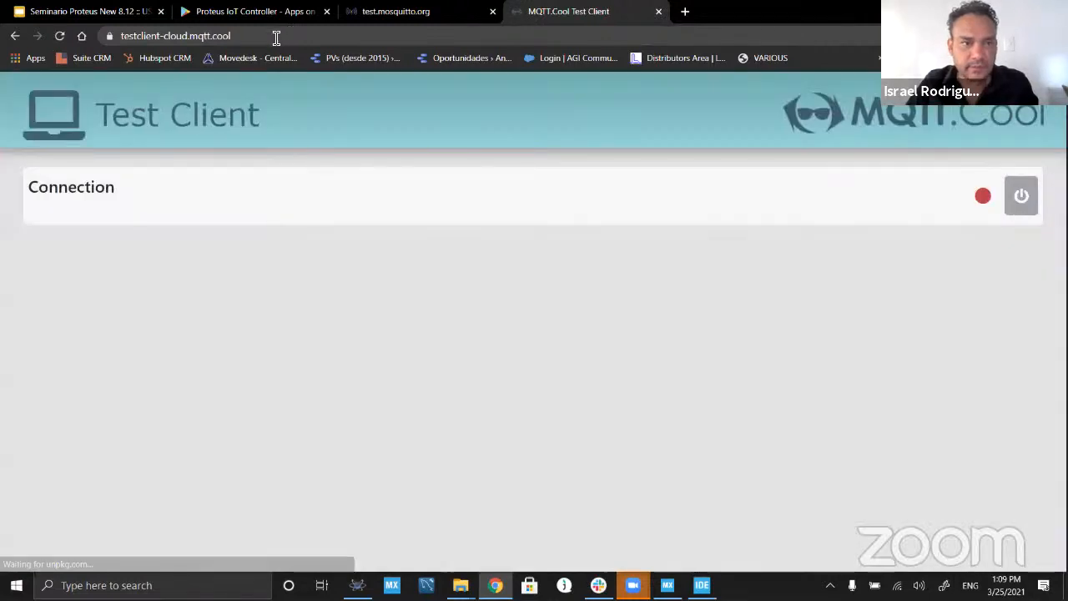
Step: Reload the Test Client page at testclient-cloud.mqtt.cool to bring up its broker selection
{"action": "left_click", "coordinate": [276, 37]}
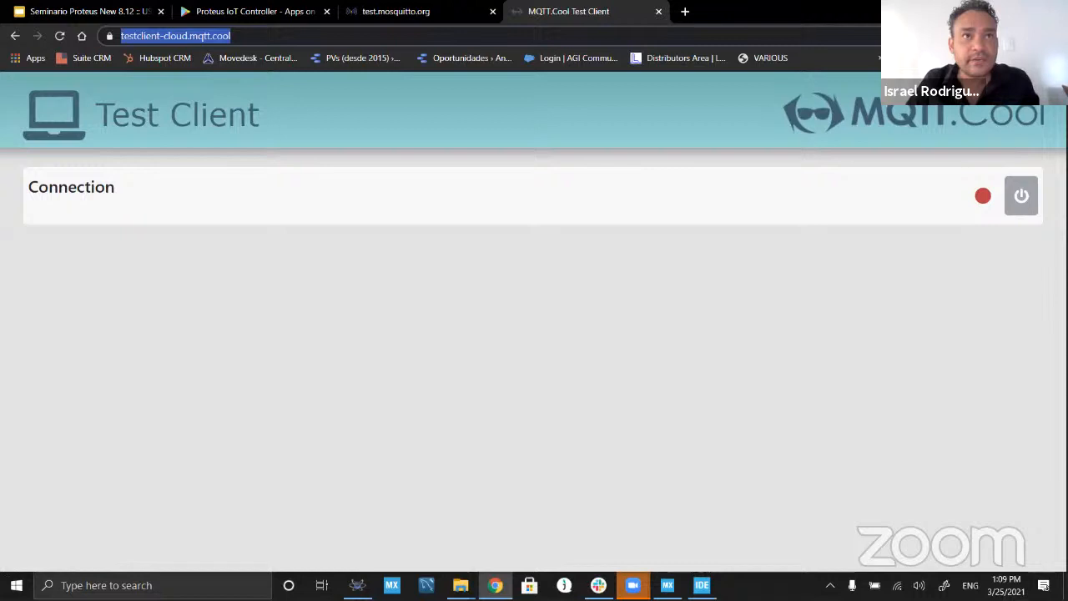
{"action": "key", "text": "Escape"}
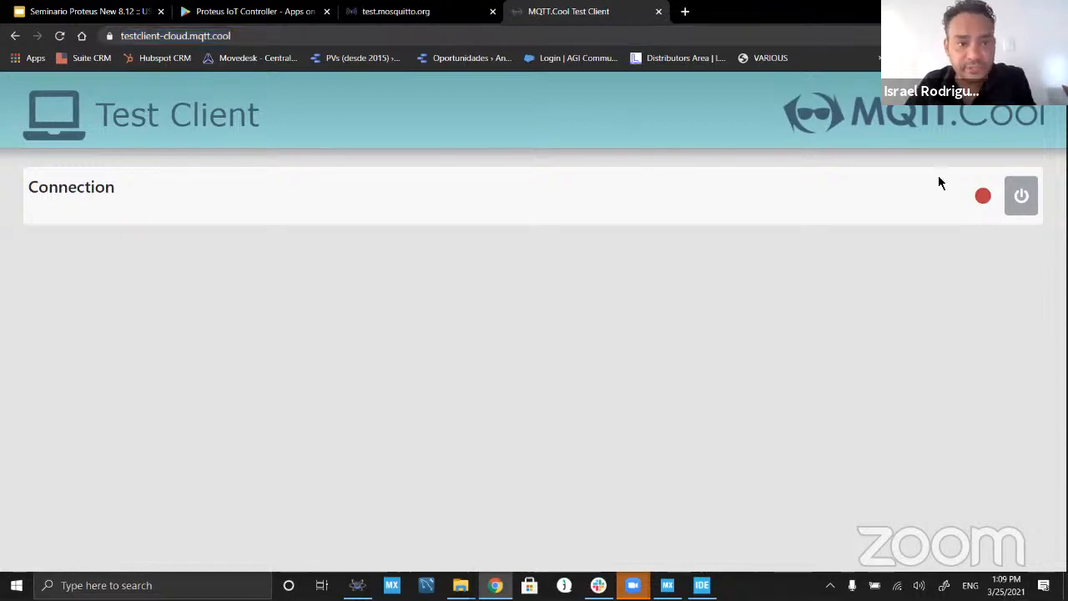
{"action": "left_click", "coordinate": [284, 34]}
{"action": "key", "text": "Return"}
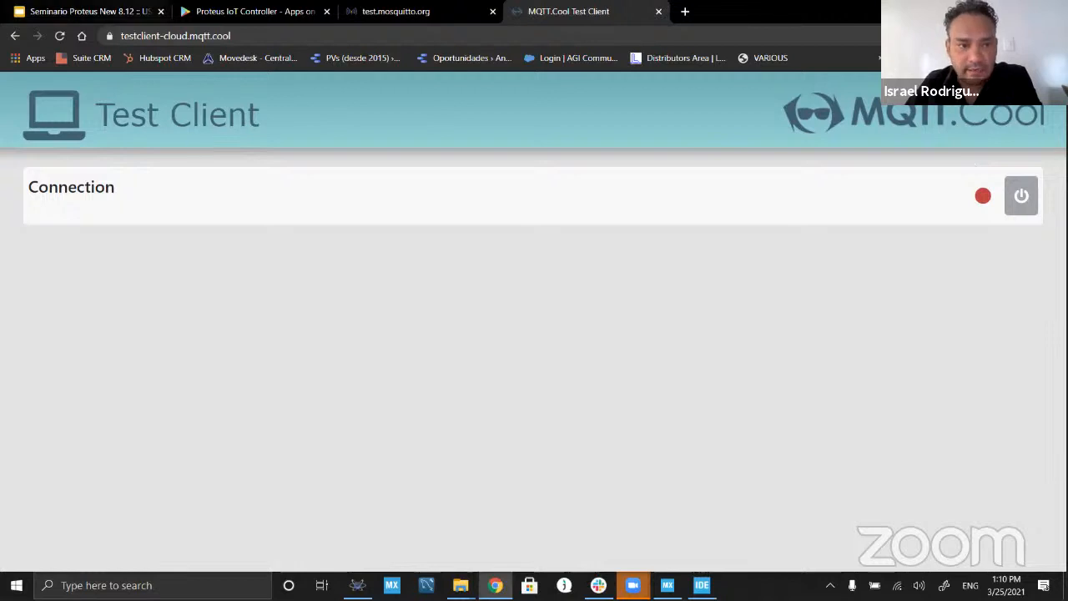
{"action": "left_click", "coordinate": [287, 41]}
{"action": "key", "text": "Return"}
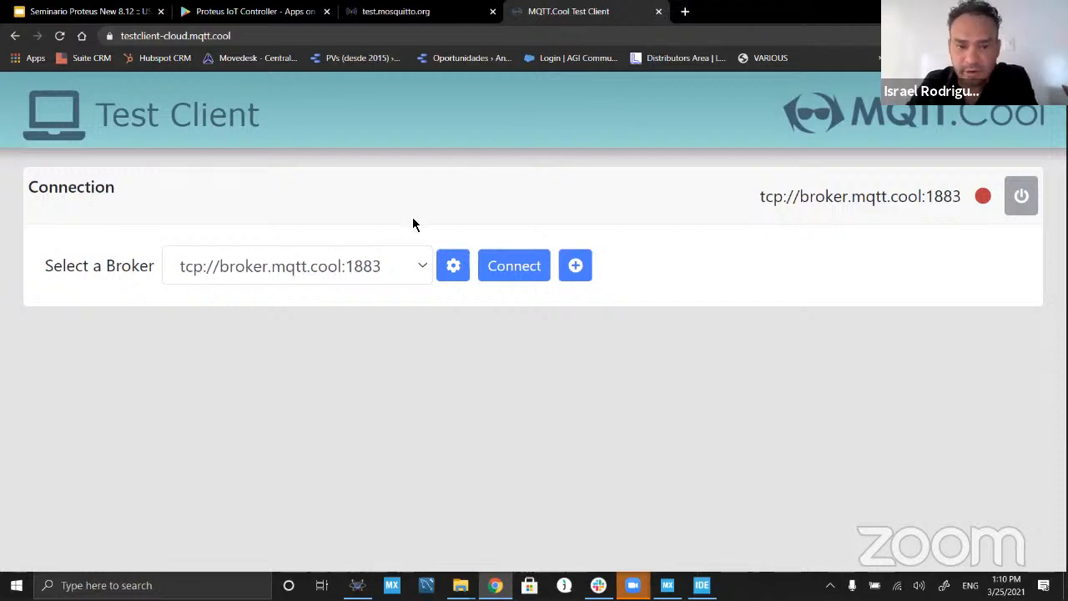
Step: Select the broker tcp://test.mosquitto.org:1883 and connect the Test Client to it
{"action": "left_click", "coordinate": [422, 266]}
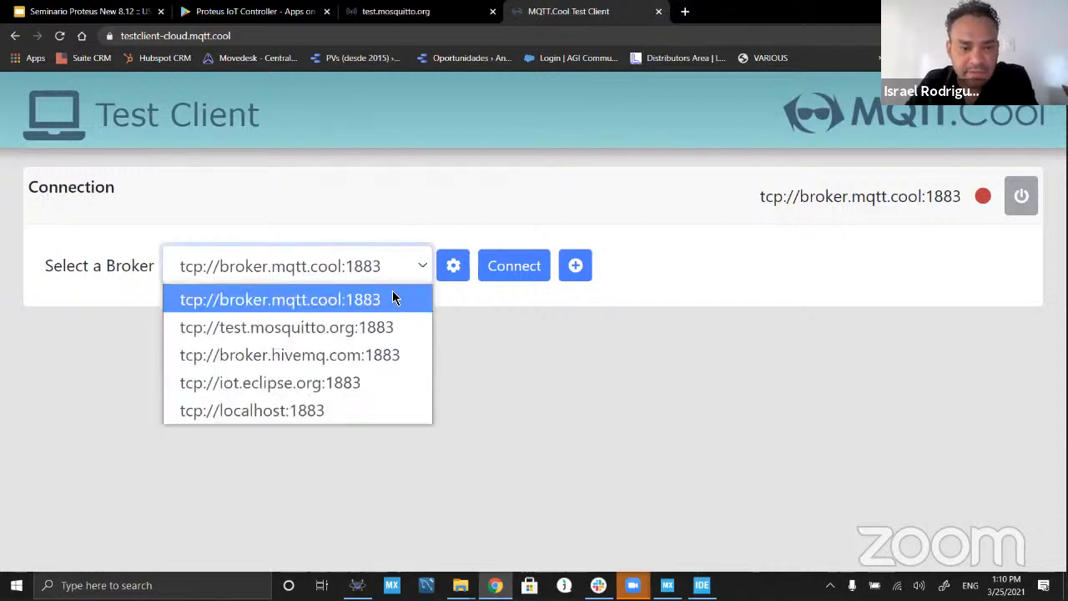
{"action": "left_click", "coordinate": [314, 332]}
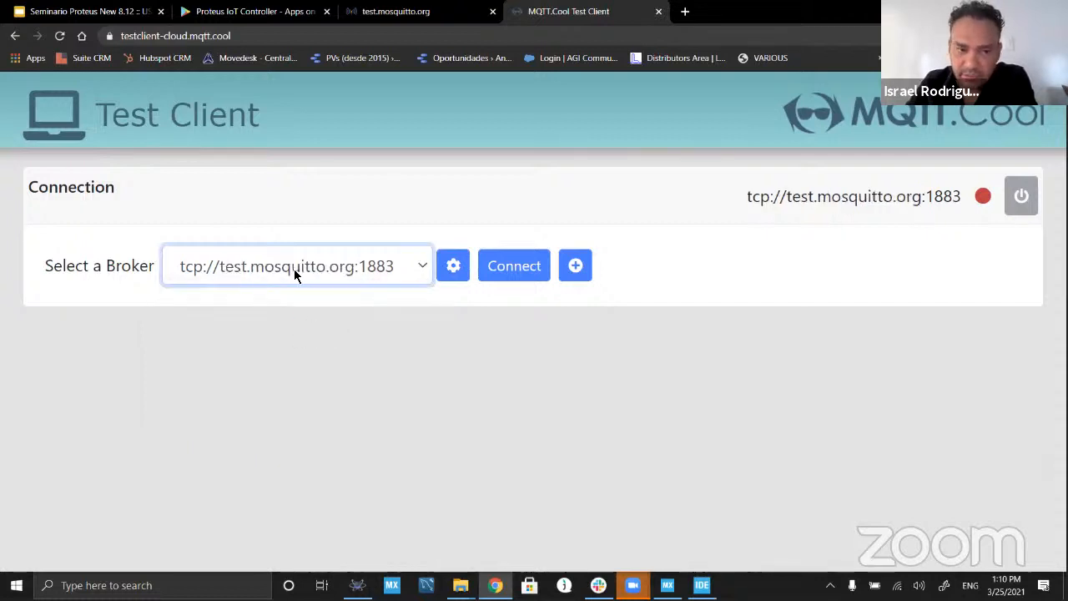
{"action": "left_click", "coordinate": [401, 270]}
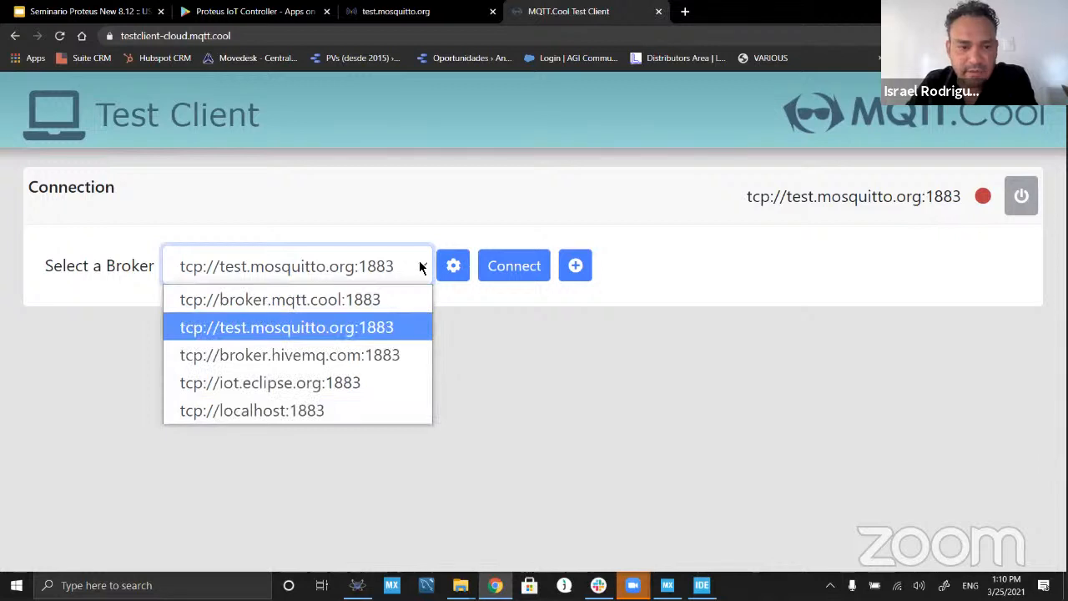
{"action": "left_click", "coordinate": [327, 328]}
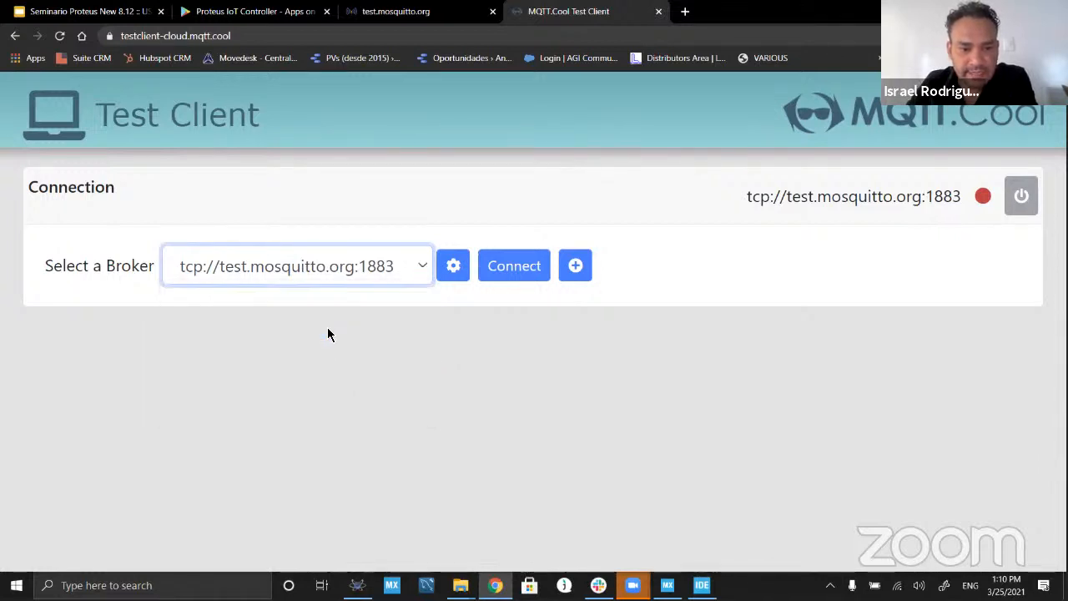
{"action": "left_click", "coordinate": [513, 269]}
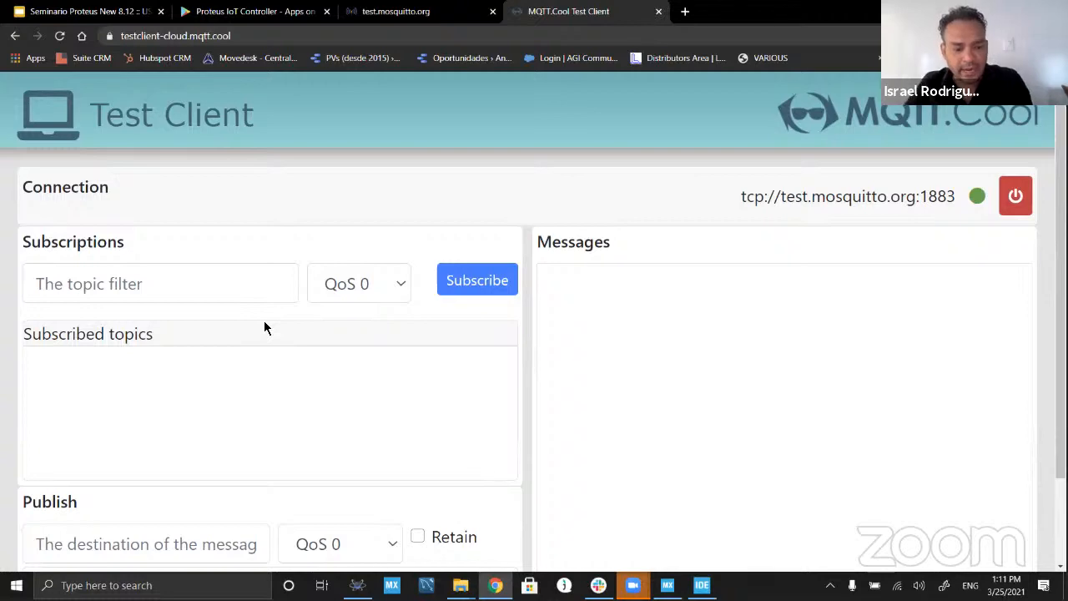
Step: Examine the Subscriptions and Publish sections of the connected Test Client page
{"action": "key", "text": "alt+Tab"}
{"action": "key", "text": "alt+Tab"}
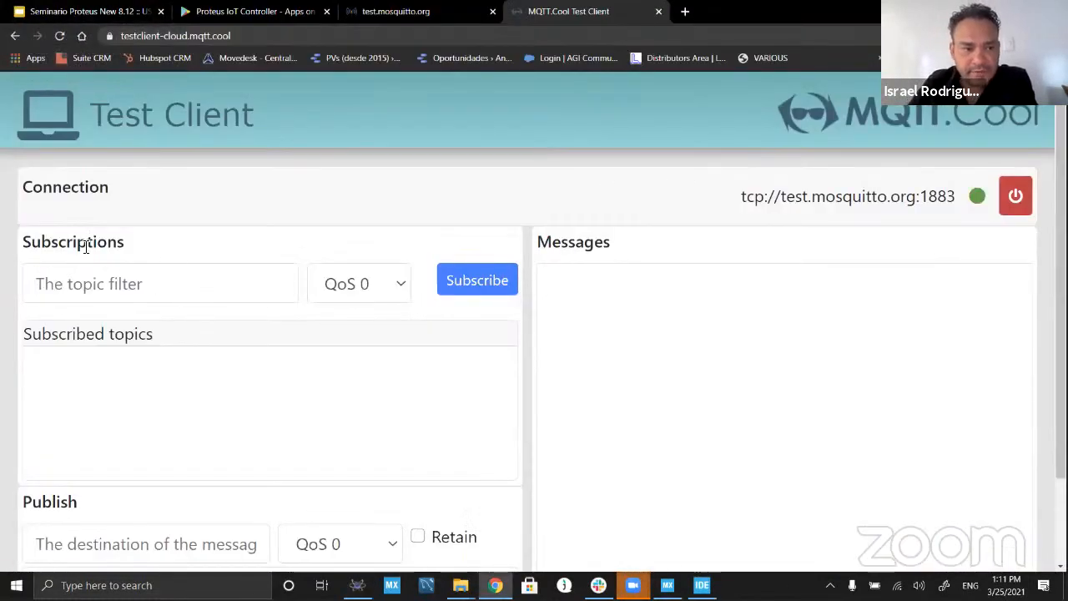
{"action": "left_click_drag", "start_coordinate": [133, 245], "coordinate": [19, 245]}
{"action": "scroll", "coordinate": [93, 407], "scroll_direction": "down", "scroll_amount": 1}
{"action": "left_click_drag", "start_coordinate": [94, 404], "coordinate": [11, 400]}
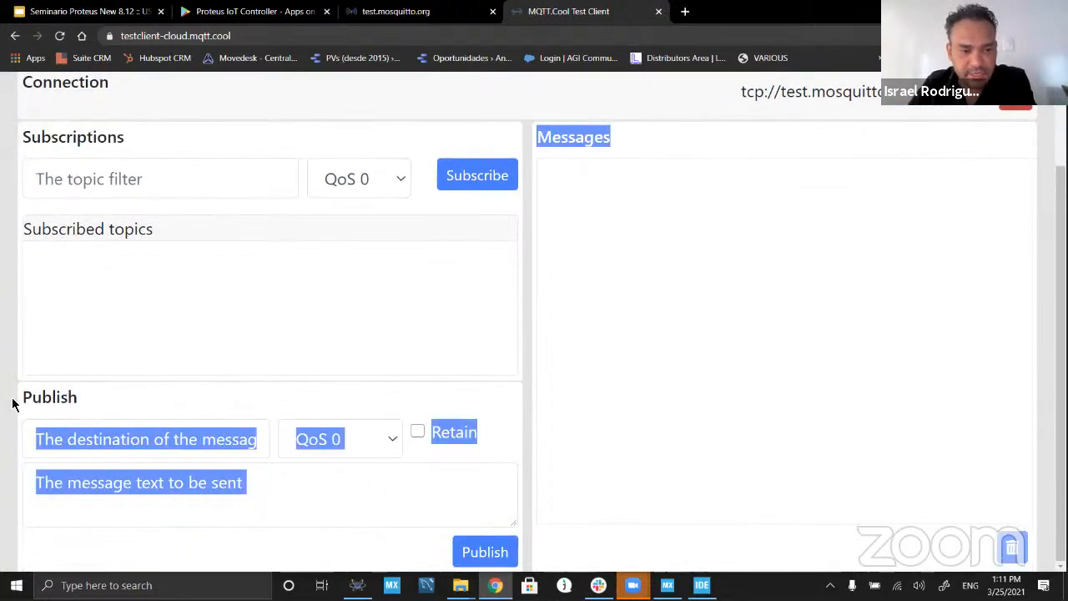
{"action": "left_click", "coordinate": [79, 395]}
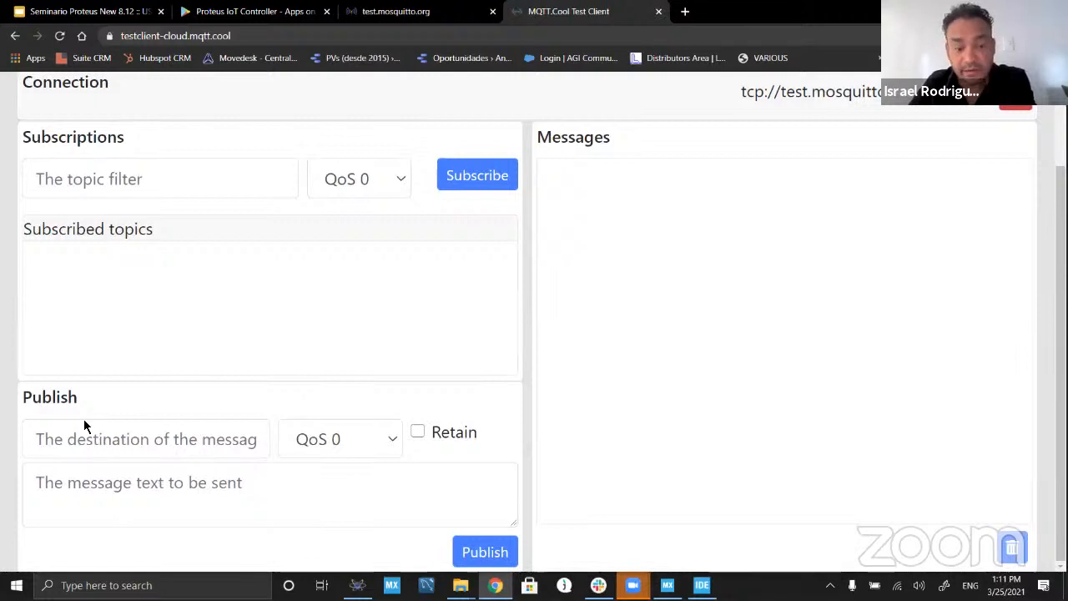
{"action": "scroll", "coordinate": [205, 421], "scroll_direction": "up", "scroll_amount": 2}
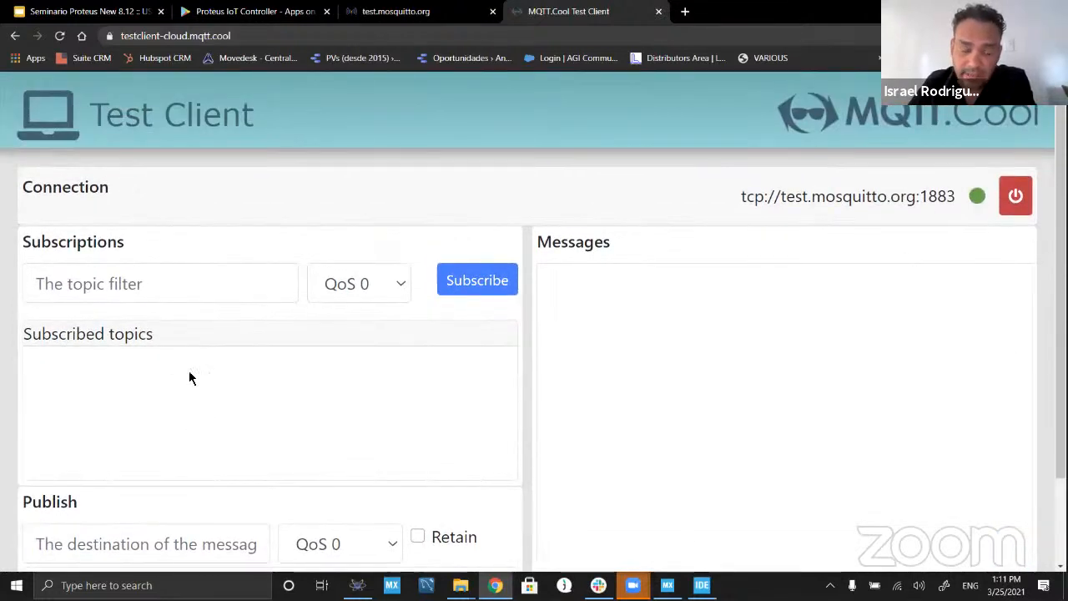
Step: Subscribe to the topic mall/p1/dist with QoS 0
{"action": "left_click", "coordinate": [154, 288]}
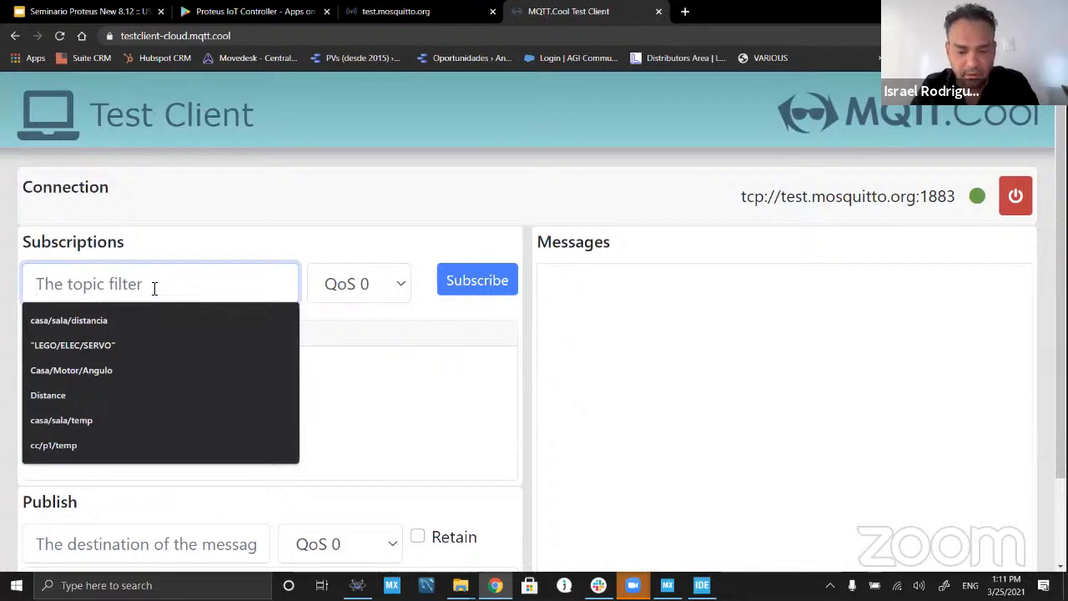
{"action": "type", "text": "mall/p1/"}
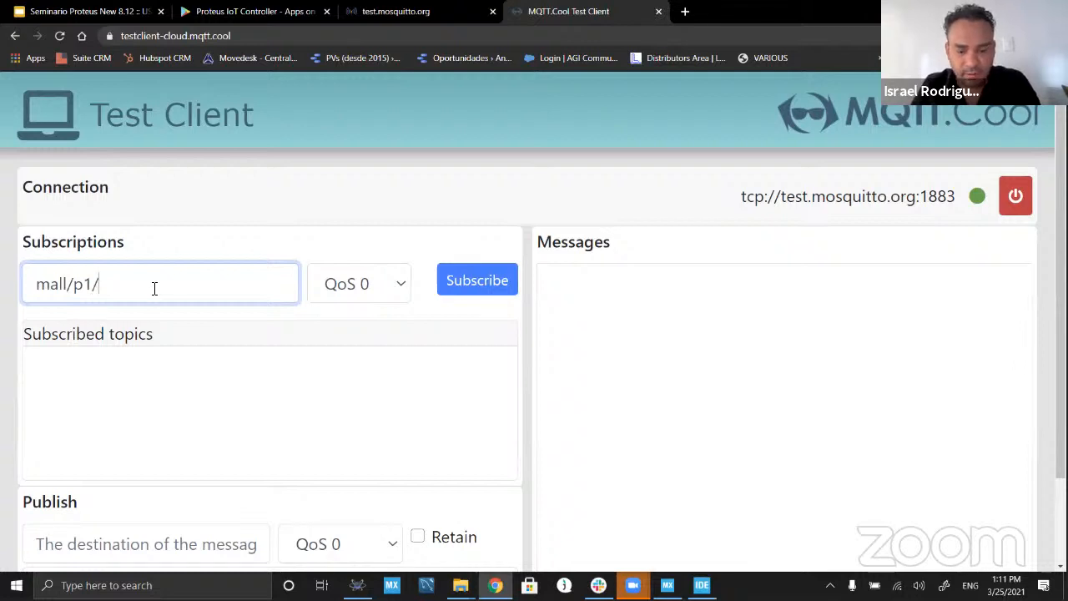
{"action": "type", "text": "dist"}
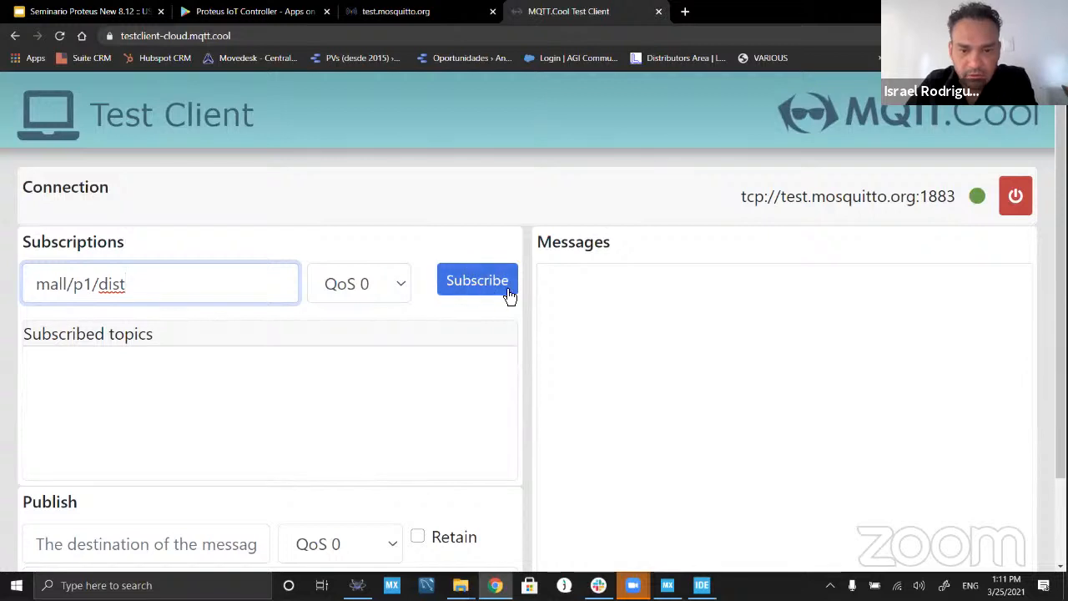
{"action": "left_click", "coordinate": [477, 287]}
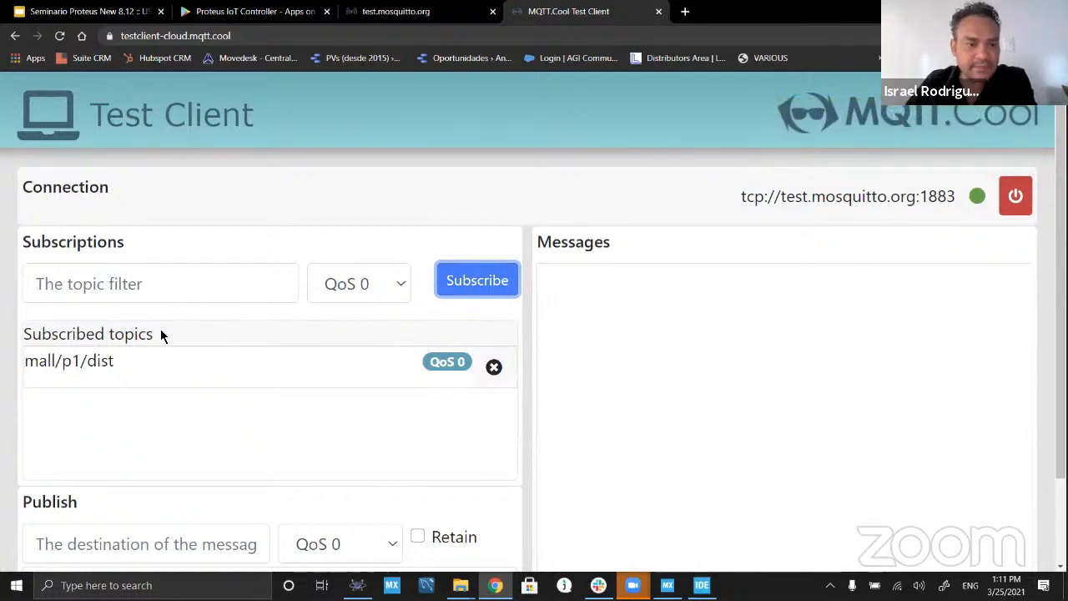
Step: Add a second subscription for the topic mall/p1/temp with QoS 0
{"action": "left_click", "coordinate": [166, 288]}
{"action": "type", "text": "ma"}
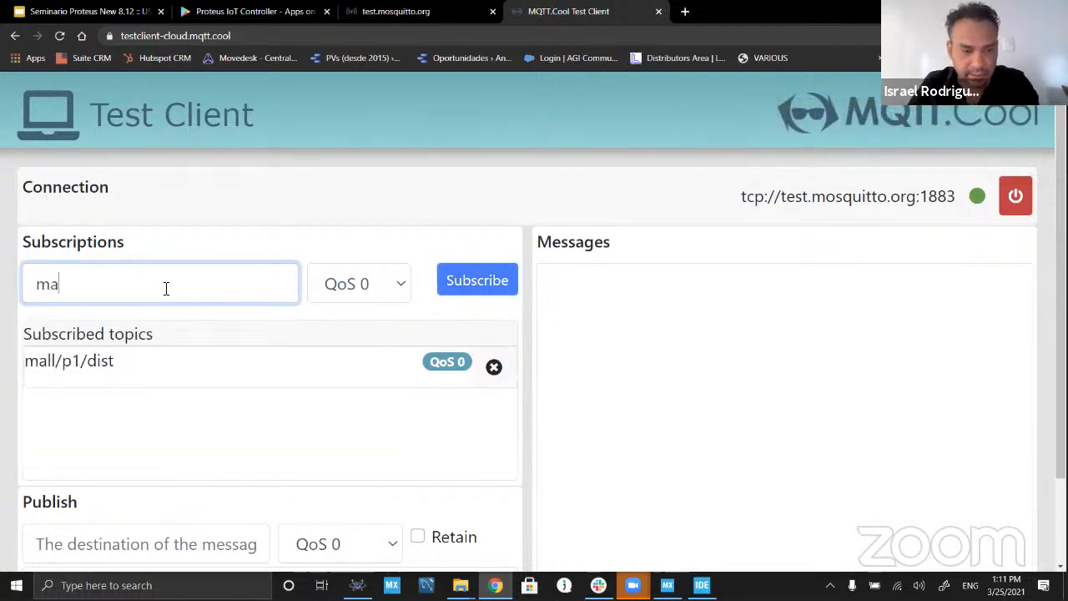
{"action": "type", "text": "ll/p1/"}
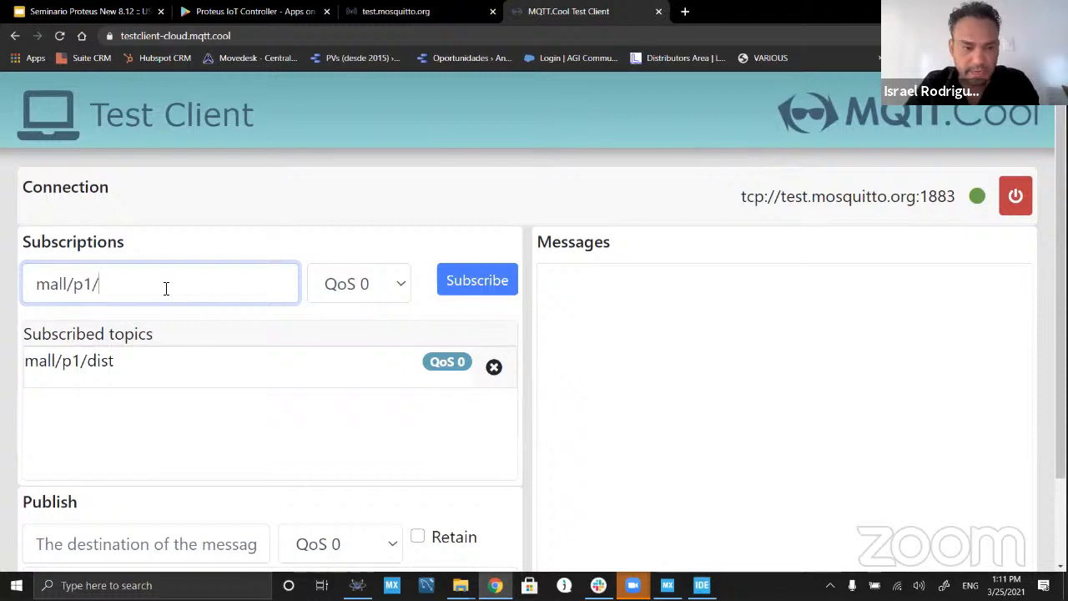
{"action": "type", "text": "temp"}
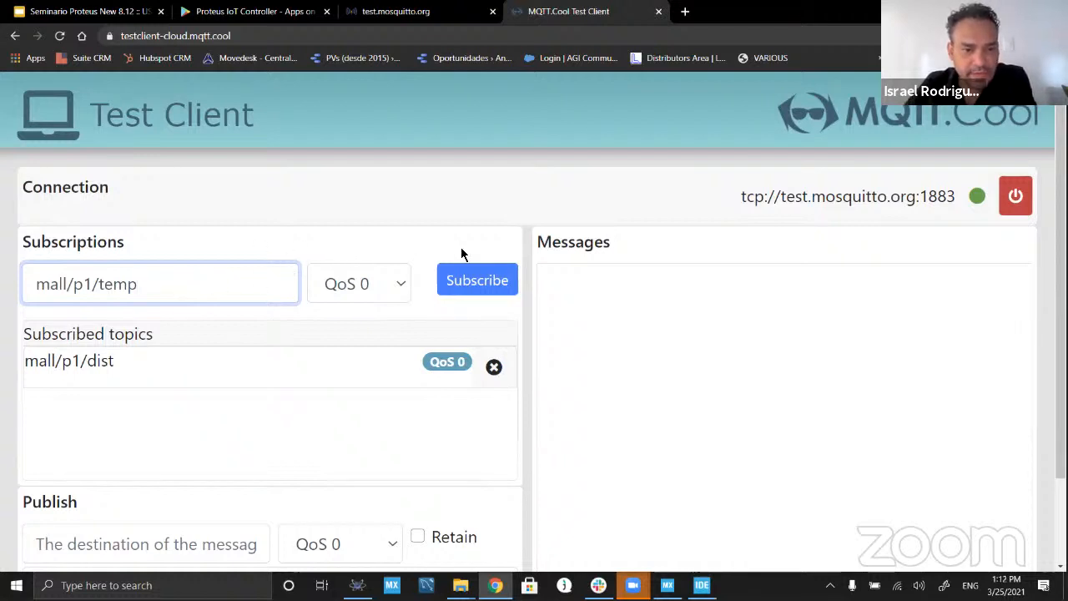
{"action": "left_click", "coordinate": [480, 291]}
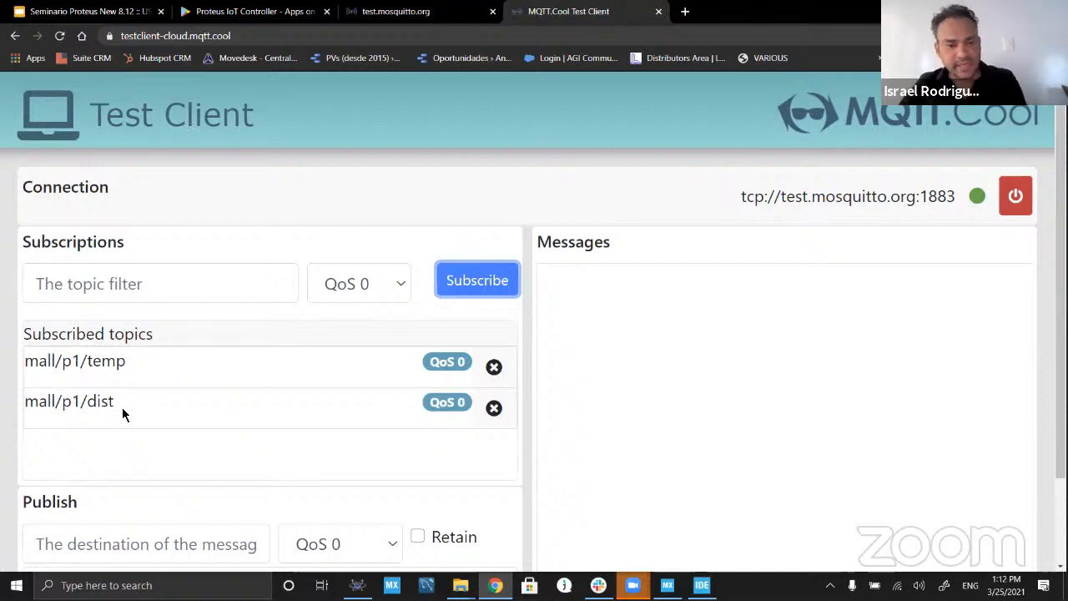
Step: Switch to Proteus, actuate the Grove button BTN1 in the running simulation, and check the Test Client's Messages area in the browser
{"action": "key", "text": "alt+Tab"}
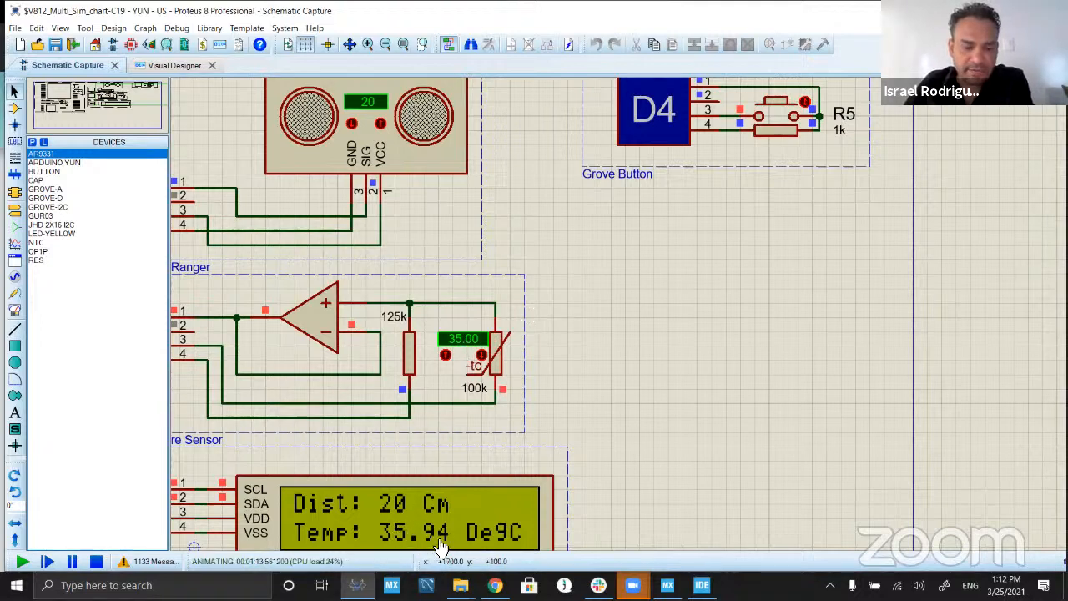
{"action": "left_click", "coordinate": [775, 107]}
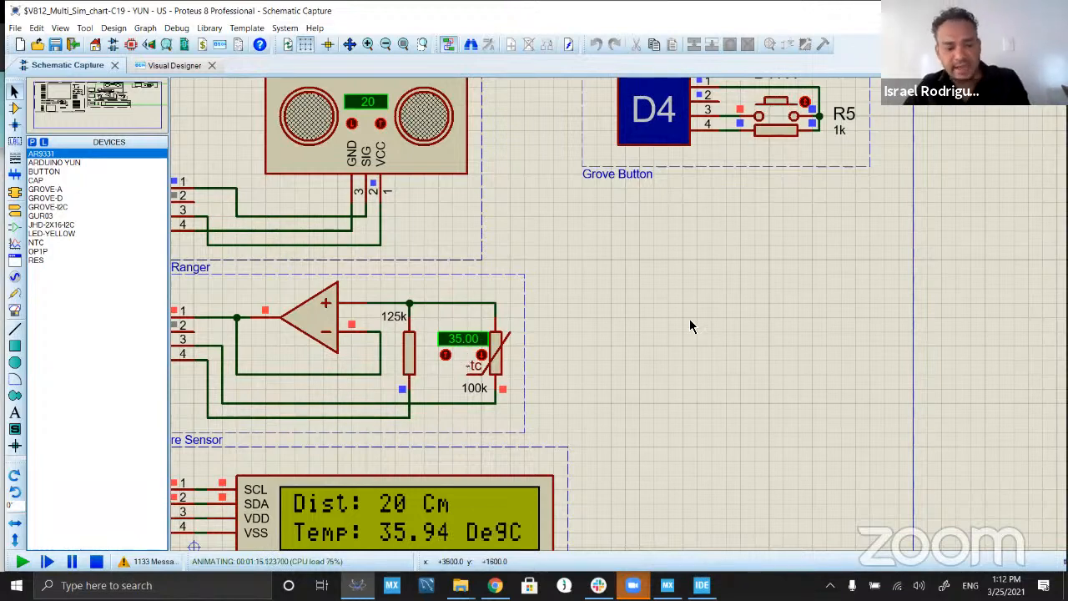
{"action": "key", "text": "alt+Tab"}
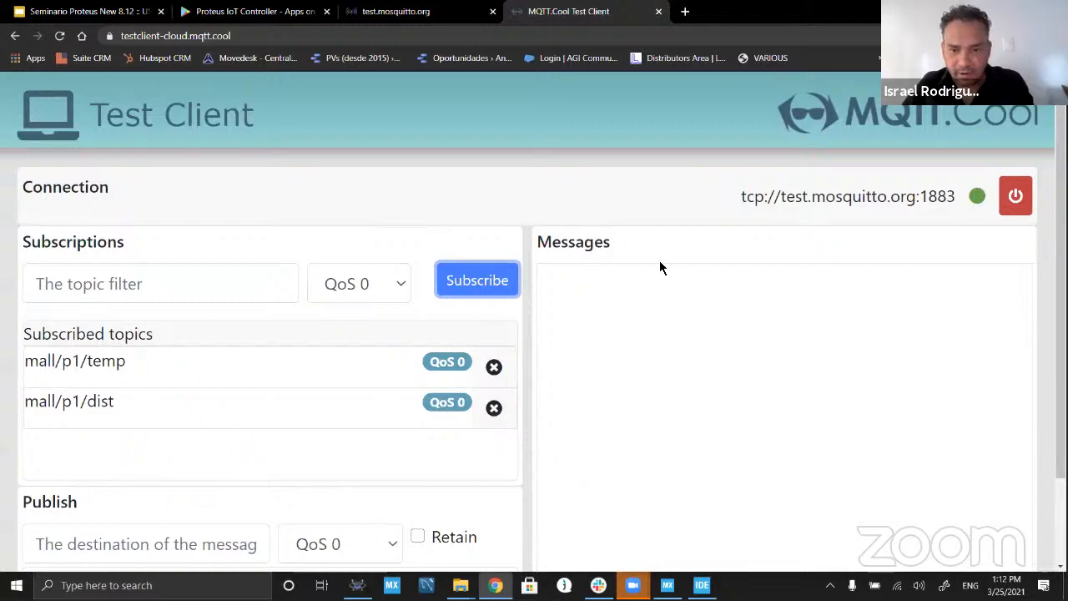
Step: Return to Proteus and lower the Grove ultrasonic ranger's simulated distance to 15 cm
{"action": "key", "text": "alt+Tab"}
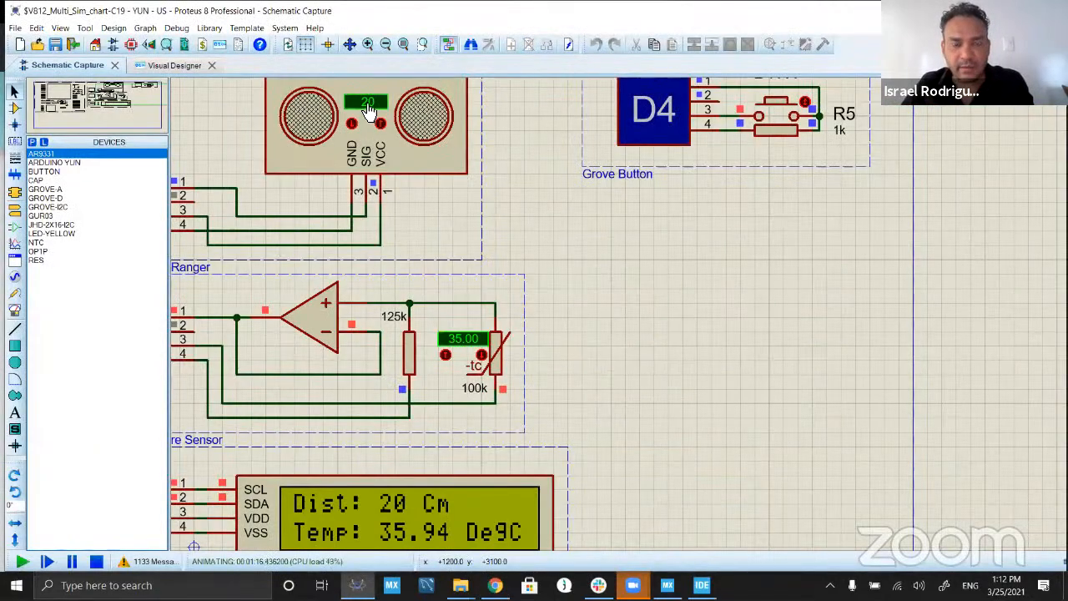
{"action": "left_click", "coordinate": [352, 125]}
{"action": "left_click", "coordinate": [353, 124]}
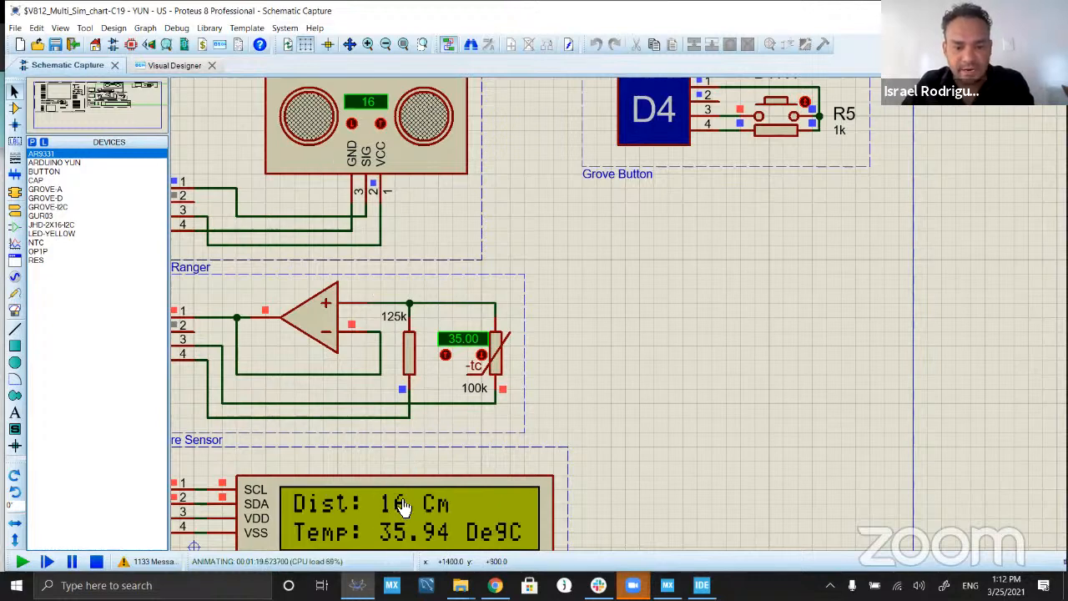
{"action": "left_click", "coordinate": [351, 125]}
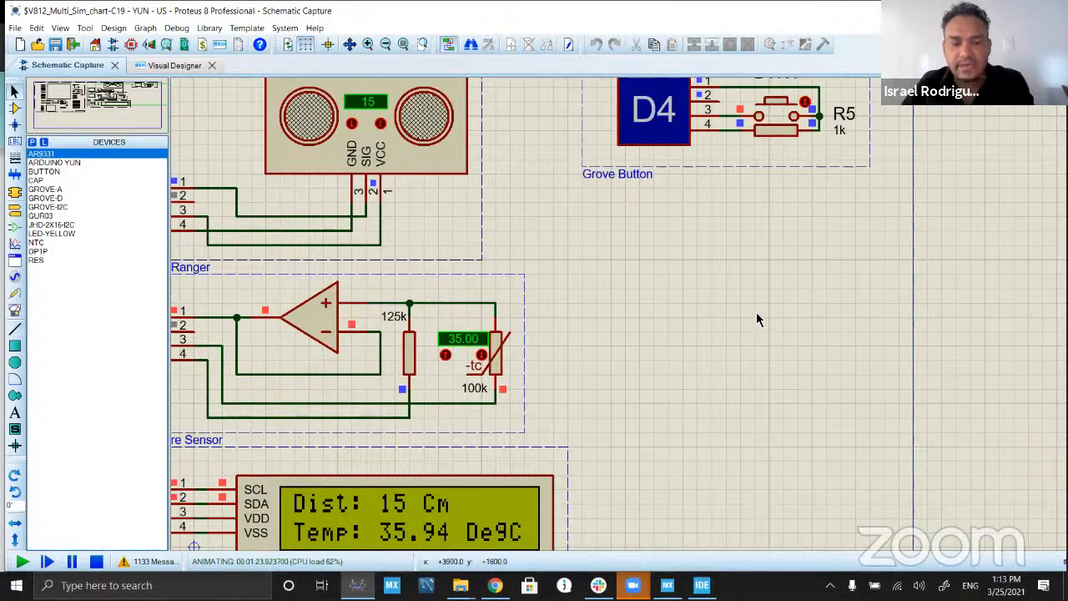
Step: Actuate the Grove button to publish the readings and check the Test Client's Messages area in the browser
{"action": "left_click", "coordinate": [776, 111]}
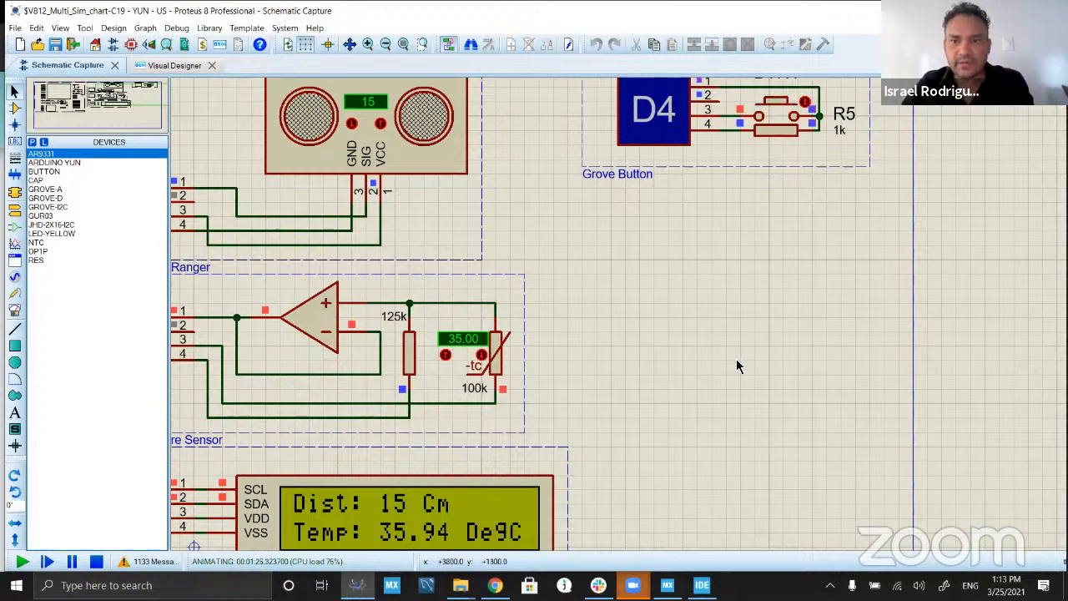
{"action": "key", "text": "alt+Tab"}
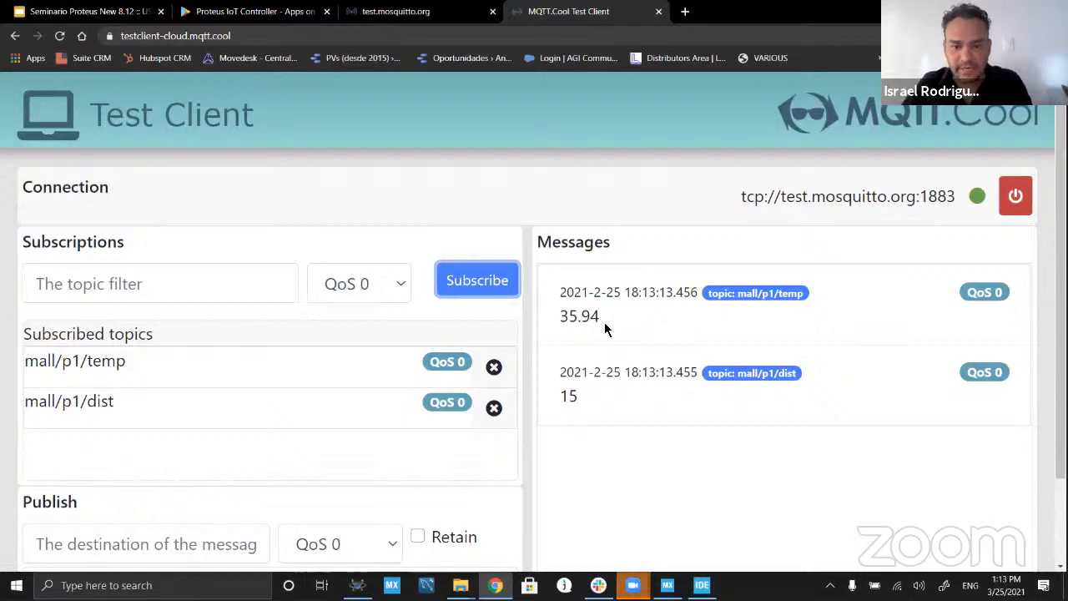
Step: Return to Proteus and lower the simulated thermistor temperature to 29.00 and the ultrasonic ranger's distance to 13 cm
{"action": "key", "text": "alt+Tab"}
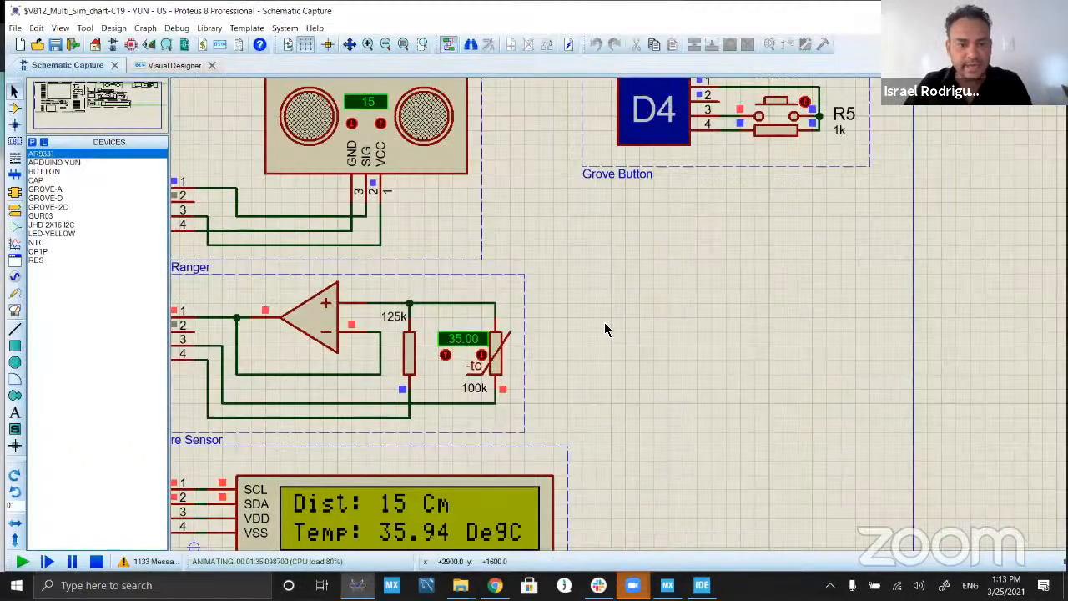
{"action": "left_click", "coordinate": [483, 354]}
{"action": "left_click", "coordinate": [483, 354]}
{"action": "left_click", "coordinate": [483, 353]}
{"action": "left_click", "coordinate": [483, 354]}
{"action": "left_click", "coordinate": [483, 354]}
{"action": "left_click", "coordinate": [483, 353]}
{"action": "left_click", "coordinate": [483, 354]}
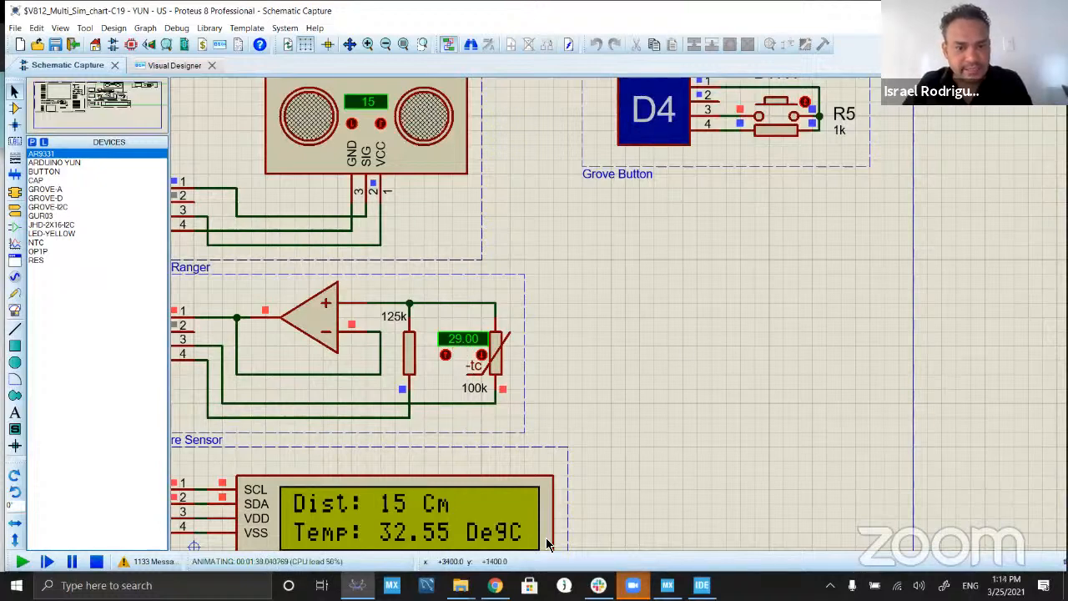
{"action": "left_click", "coordinate": [352, 126]}
{"action": "left_click", "coordinate": [352, 125]}
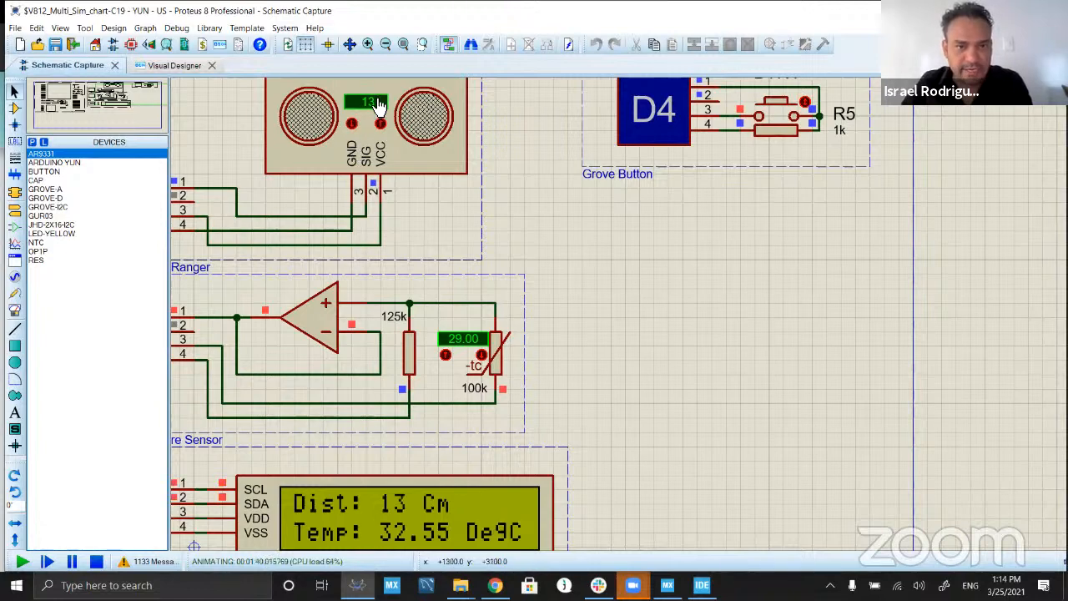
Step: Actuate the Grove button again and review the newly published temperature and distance messages in the browser's Test Client
{"action": "left_click", "coordinate": [776, 102]}
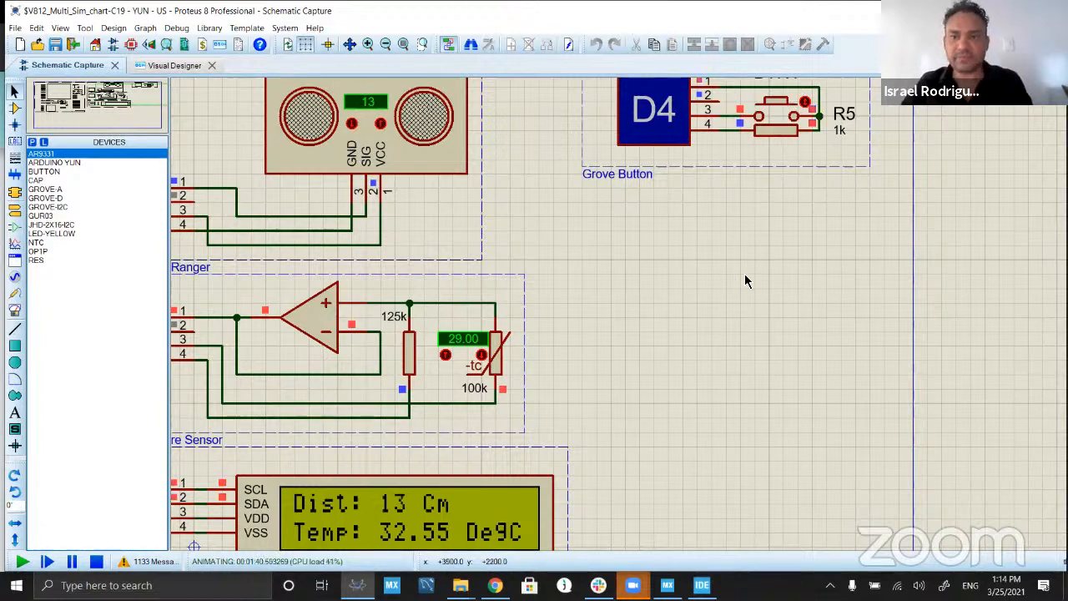
{"action": "key", "text": "alt+Tab"}
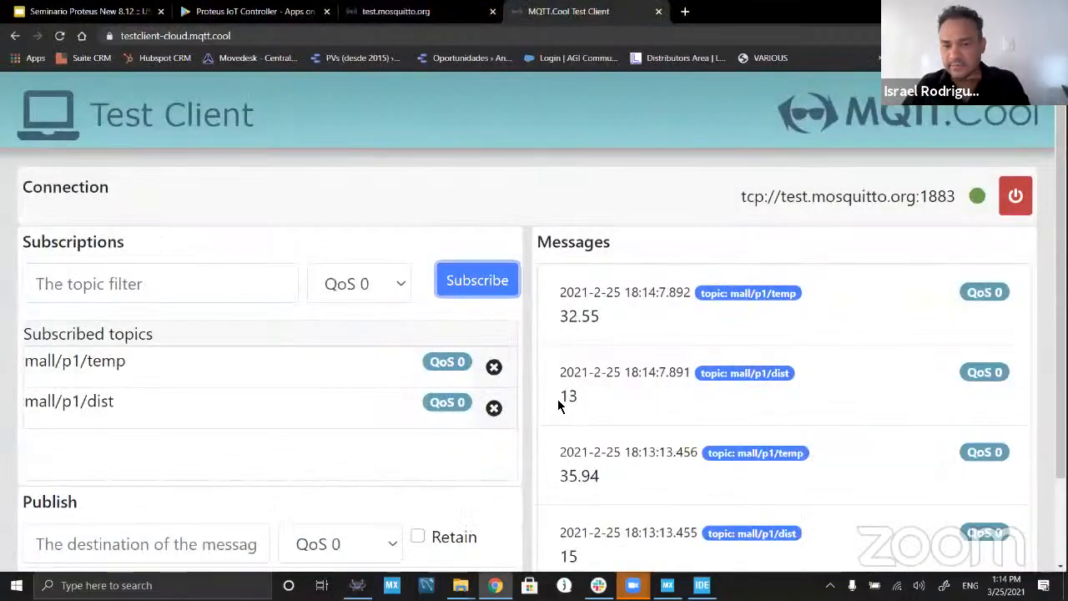
{"action": "scroll", "coordinate": [693, 426], "scroll_direction": "down", "scroll_amount": 2}
{"action": "scroll", "coordinate": [692, 426], "scroll_direction": "up", "scroll_amount": 2}
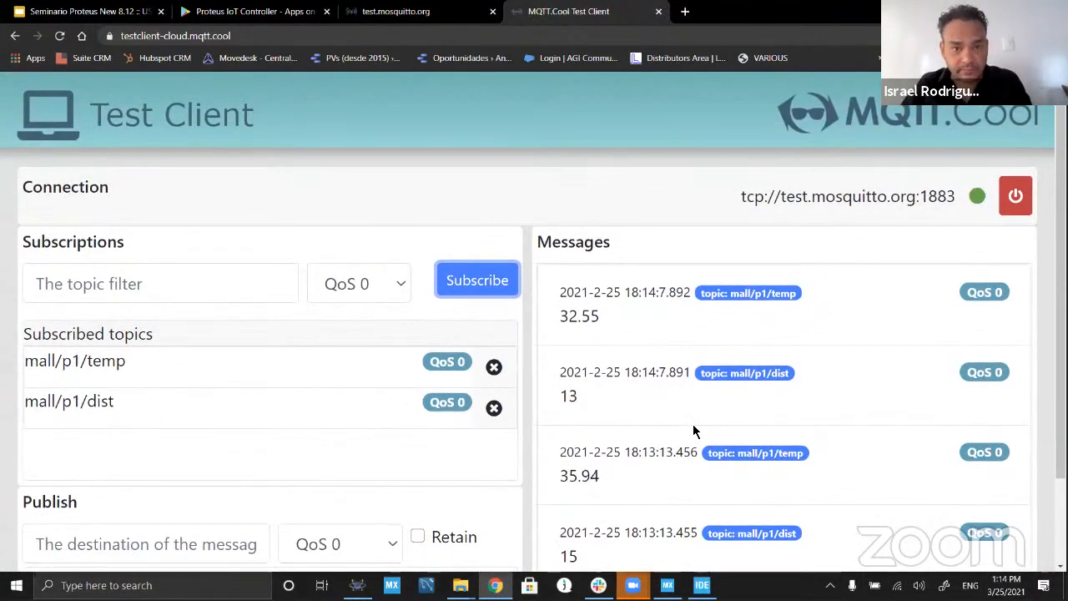
Step: Open the Seminario Proteus presentation in the browser and show the Multiboard Simulation slide full screen
{"action": "key", "text": "alt+Tab"}
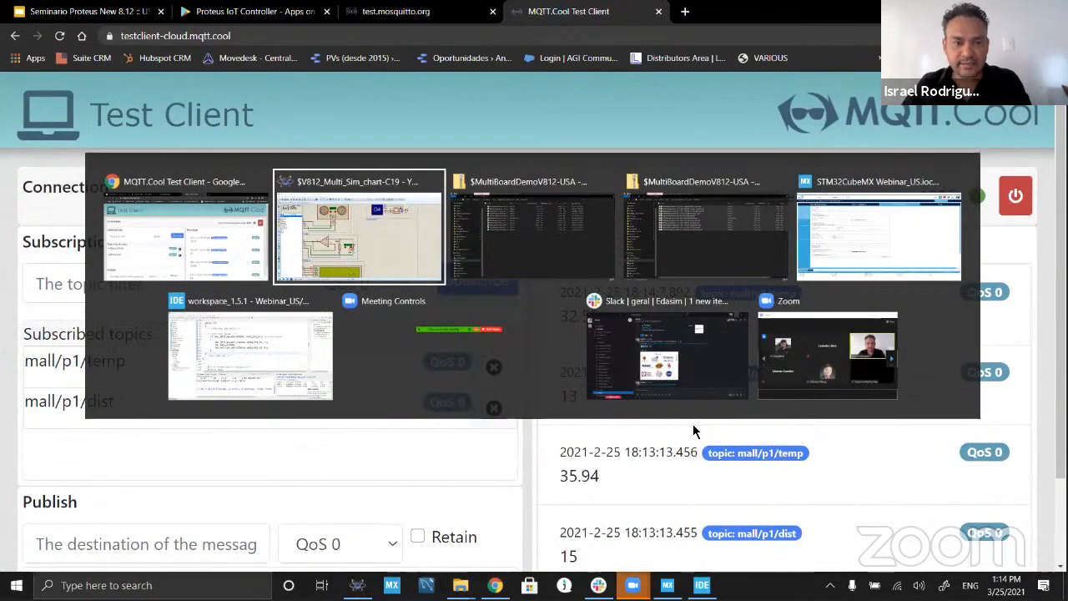
{"action": "key", "text": "alt+Tab"}
{"action": "key", "text": "alt+Tab"}
{"action": "key", "text": "alt+Tab"}
{"action": "key", "text": "alt+Tab"}
{"action": "key", "text": "alt+Tab"}
{"action": "key", "text": "alt+Tab"}
{"action": "key", "text": "alt+Tab"}
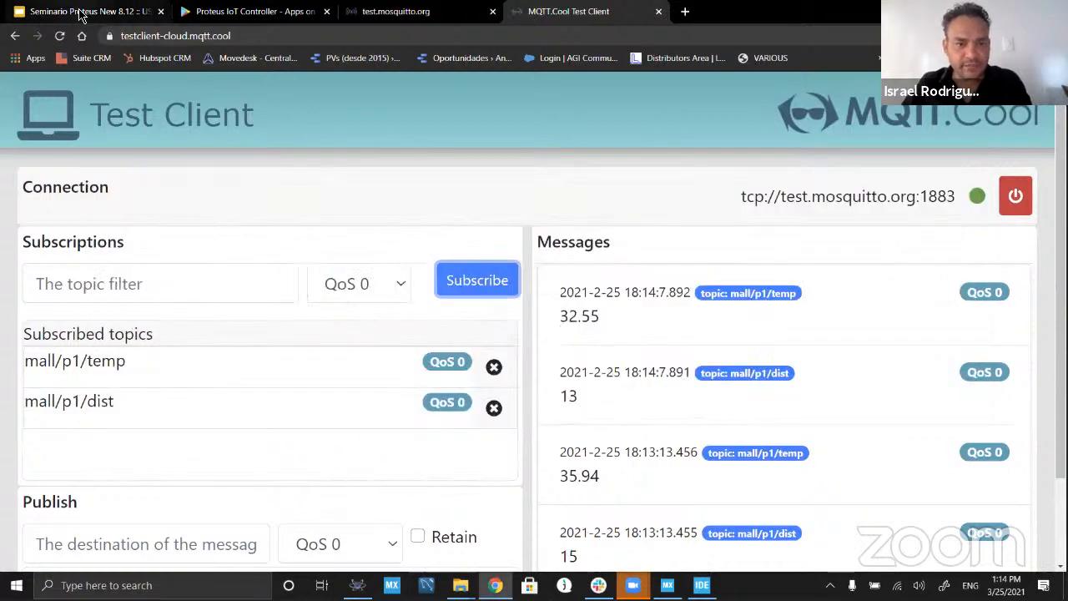
{"action": "left_click", "coordinate": [79, 11]}
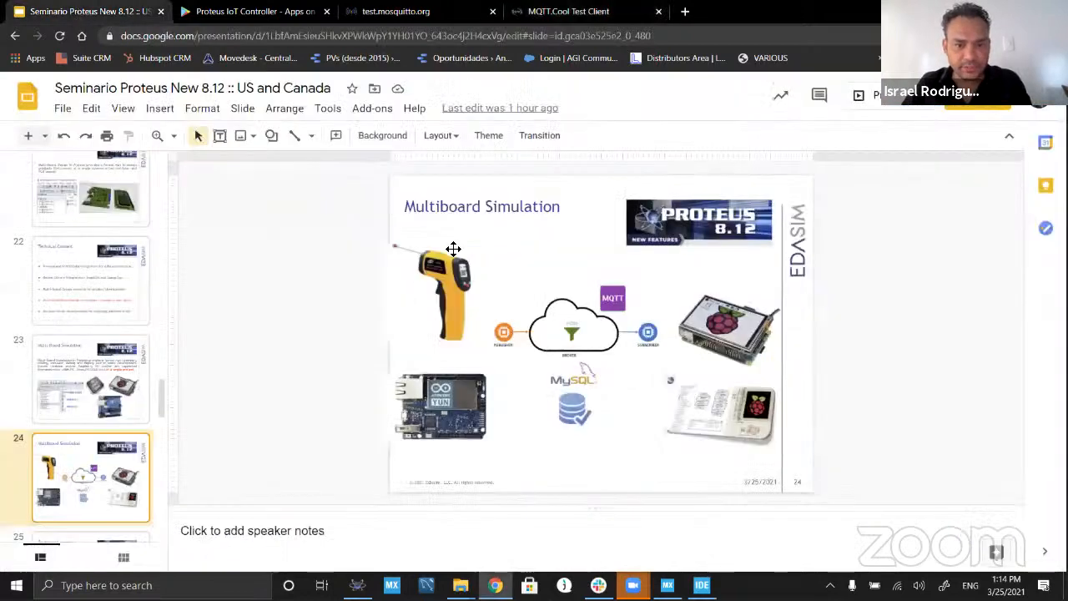
{"action": "left_click", "coordinate": [871, 104]}
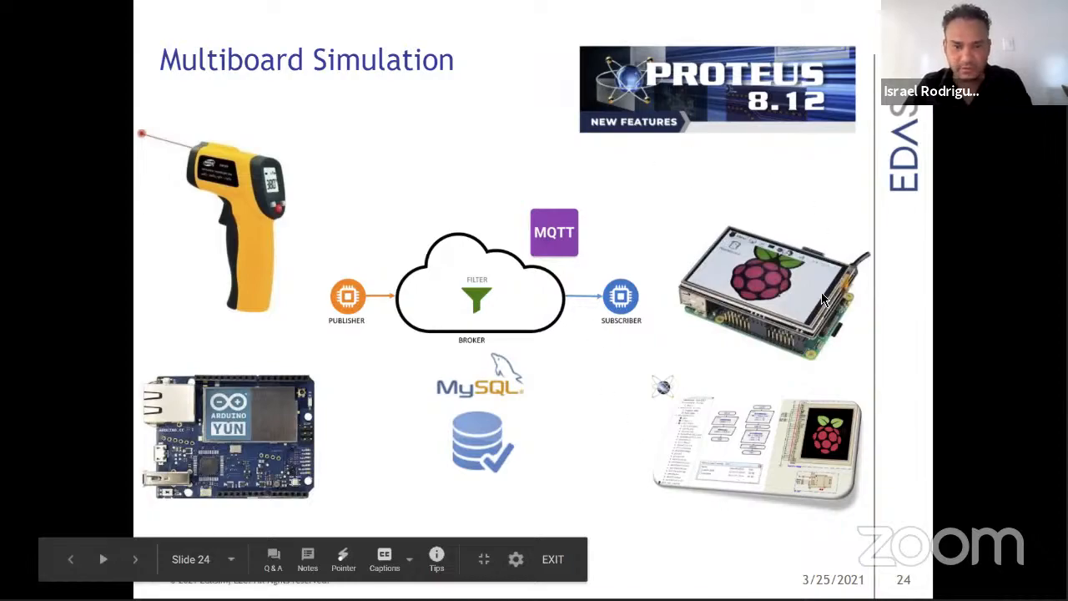
Step: Return to Proteus and examine the Arduino Yun circuit and the AR9331 module's port and MQTT server settings
{"action": "key", "text": "alt+Tab"}
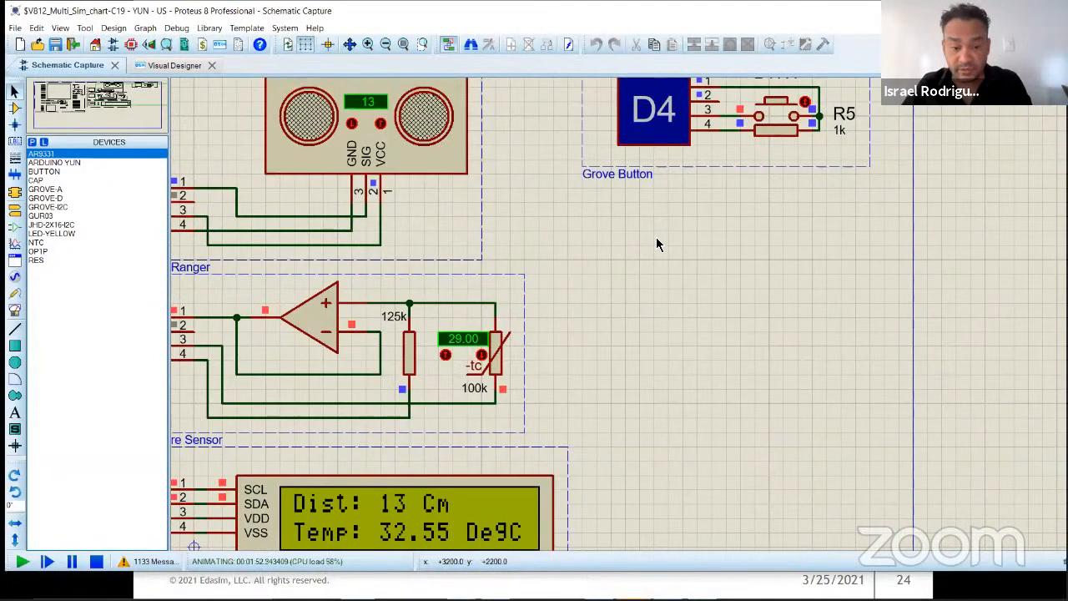
{"action": "scroll", "coordinate": [592, 301], "scroll_direction": "down", "scroll_amount": 1}
{"action": "scroll", "coordinate": [375, 353], "scroll_direction": "down", "scroll_amount": 1}
{"action": "scroll", "coordinate": [650, 317], "scroll_direction": "down", "scroll_amount": 1}
{"action": "scroll", "coordinate": [603, 298], "scroll_direction": "up", "scroll_amount": 2}
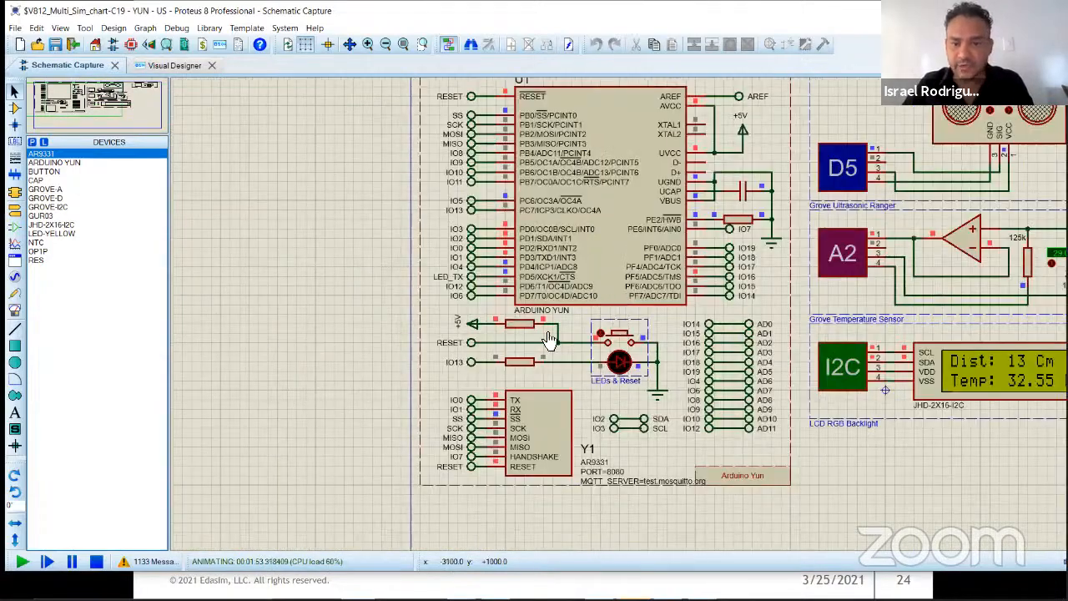
{"action": "scroll", "coordinate": [582, 336], "scroll_direction": "up", "scroll_amount": 1}
{"action": "scroll", "coordinate": [601, 354], "scroll_direction": "down", "scroll_amount": 1}
{"action": "scroll", "coordinate": [873, 330], "scroll_direction": "up", "scroll_amount": 1}
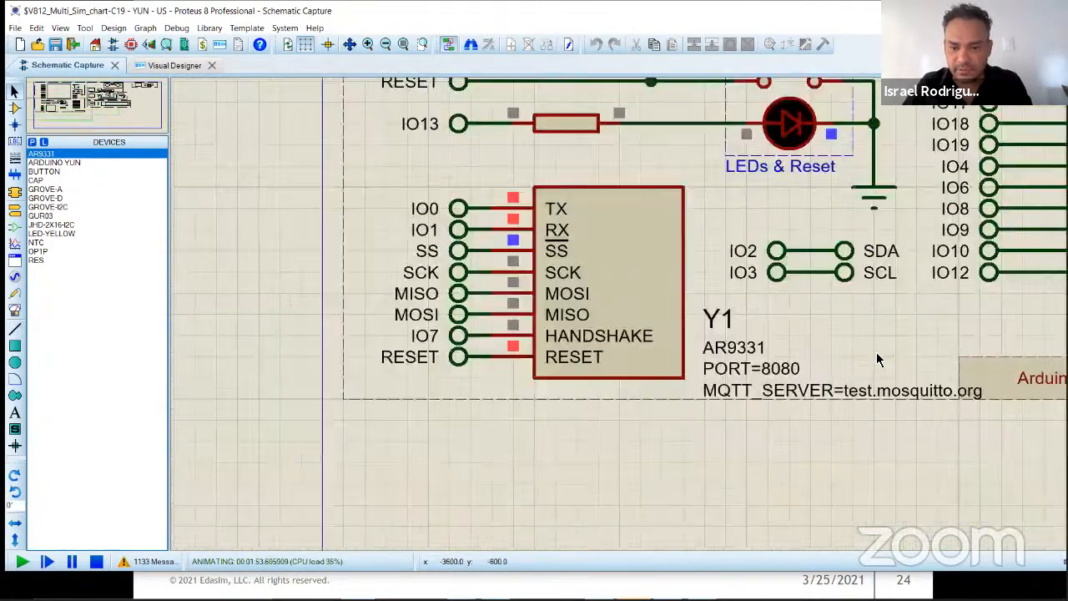
{"action": "scroll", "coordinate": [898, 389], "scroll_direction": "up", "scroll_amount": 1}
{"action": "scroll", "coordinate": [607, 312], "scroll_direction": "down", "scroll_amount": 2}
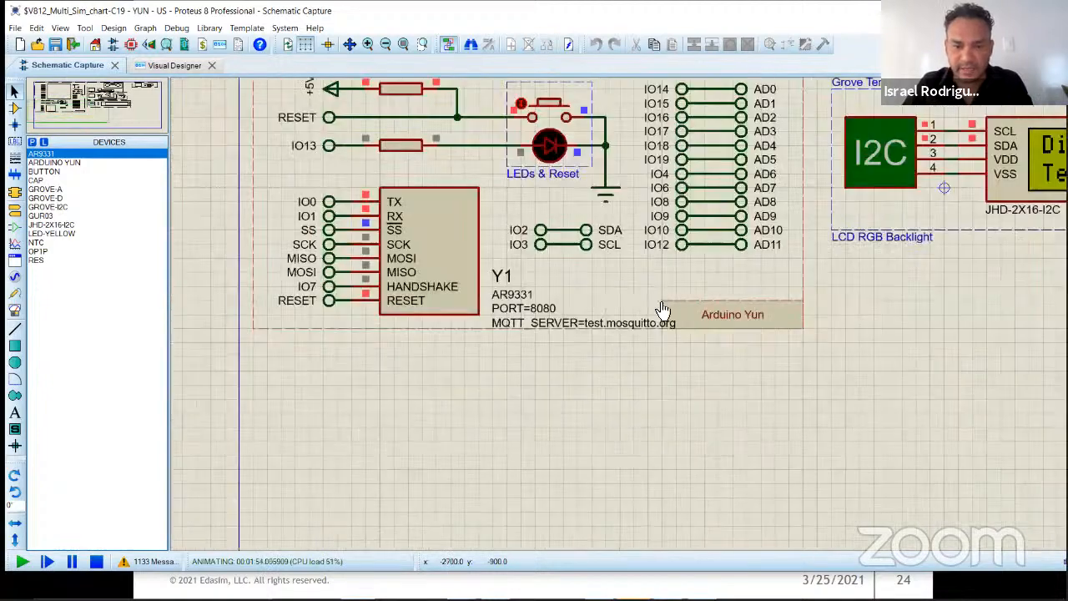
{"action": "scroll", "coordinate": [625, 316], "scroll_direction": "down", "scroll_amount": 1}
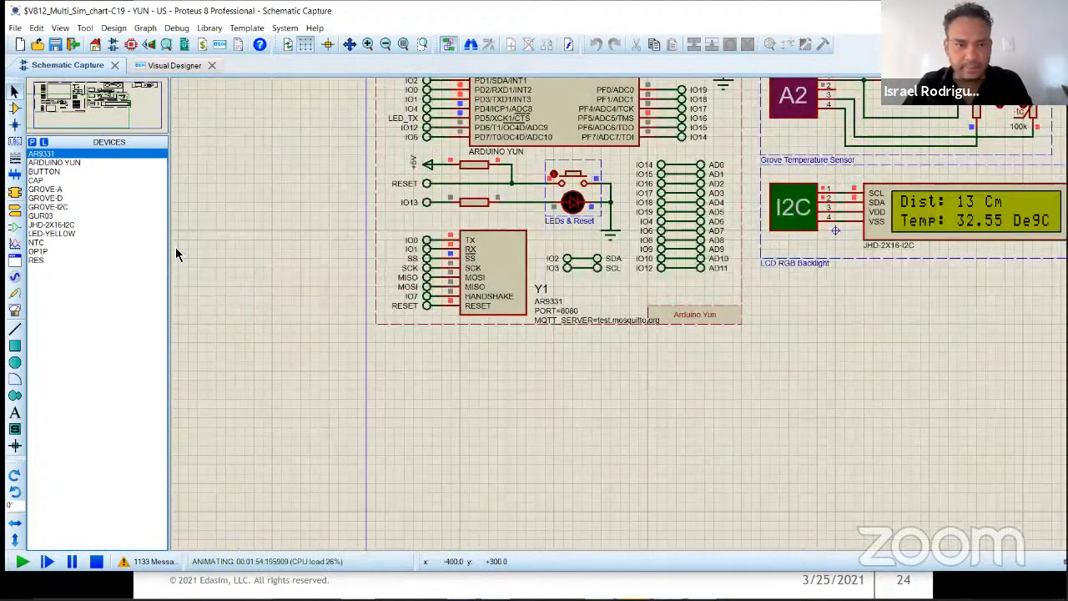
Step: Stop the simulation and collapse the whole ARDUINO YUN project tree in Visual Designer
{"action": "left_click", "coordinate": [97, 562]}
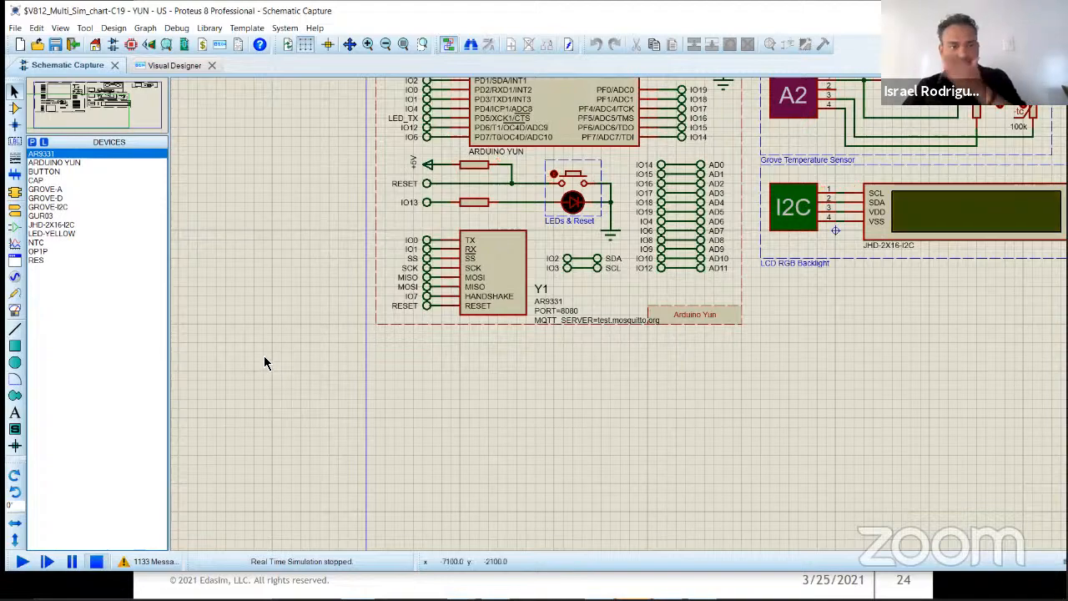
{"action": "left_click", "coordinate": [164, 71]}
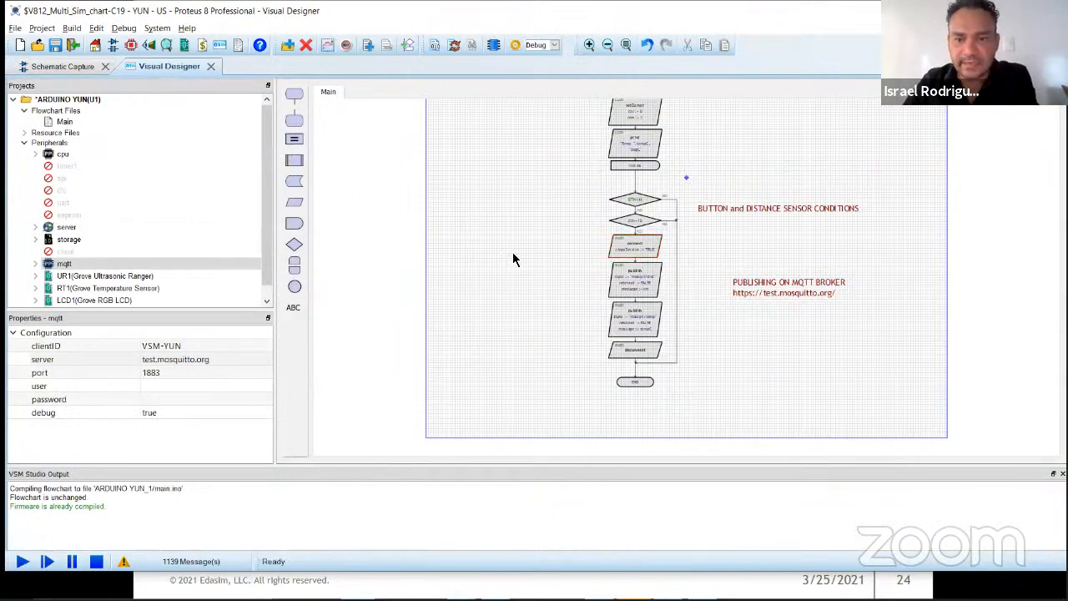
{"action": "left_click", "coordinate": [23, 144]}
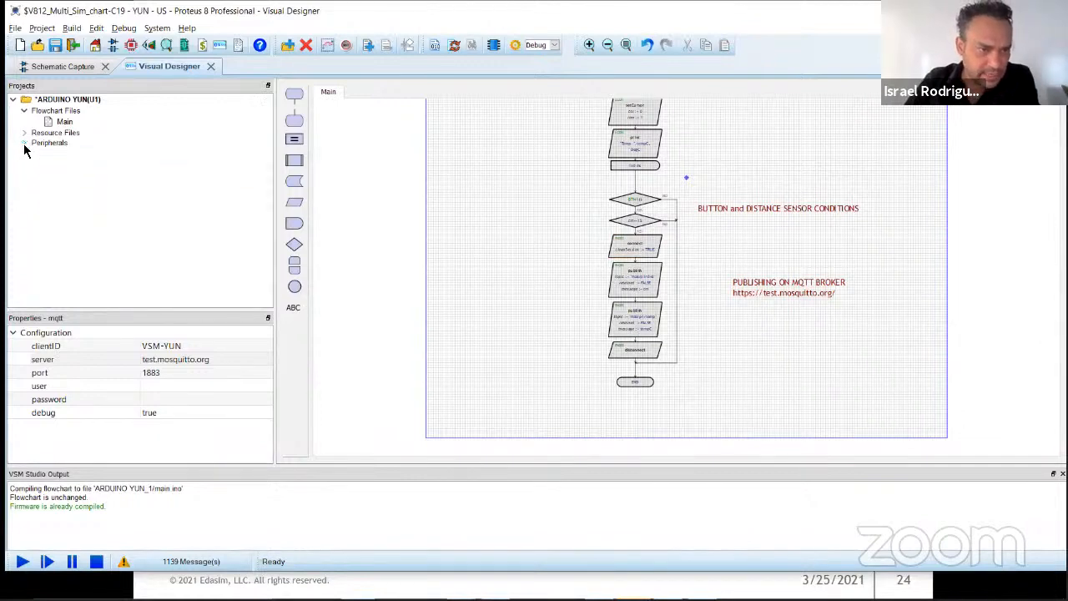
{"action": "left_click", "coordinate": [23, 112]}
{"action": "left_click", "coordinate": [13, 100]}
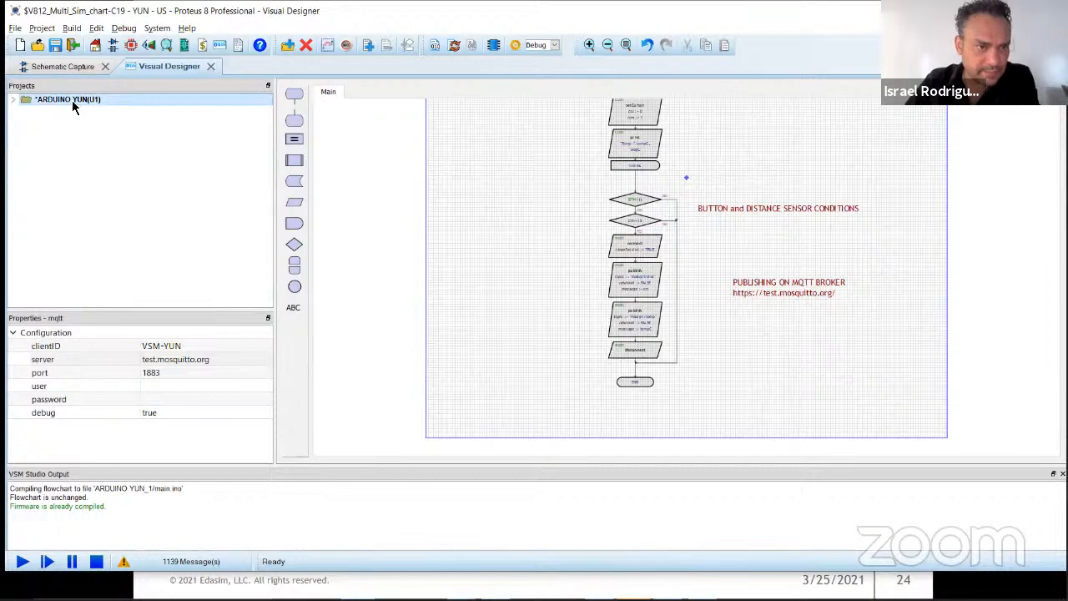
Step: Start creating a new firmware project, set its family to Cortex-M4, and look through the available compilers and families
{"action": "left_click", "coordinate": [42, 30]}
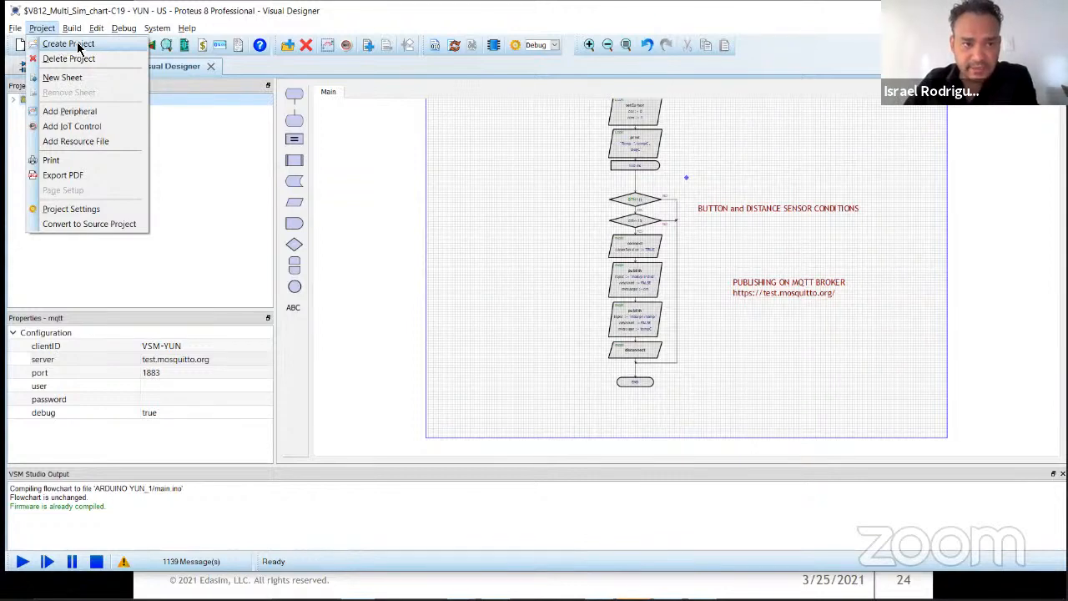
{"action": "left_click", "coordinate": [78, 48]}
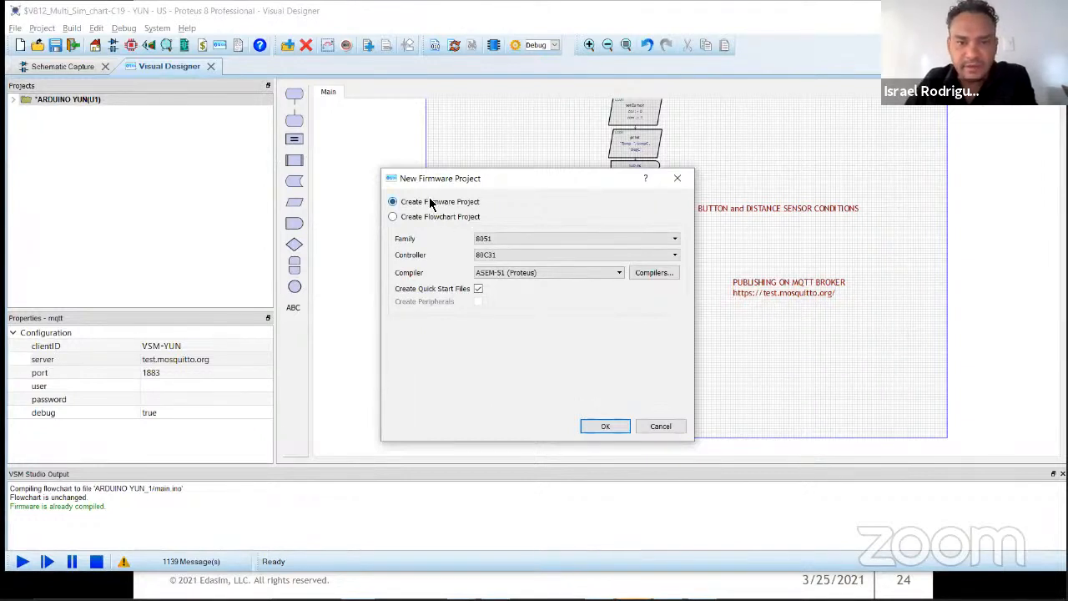
{"action": "left_click", "coordinate": [523, 237]}
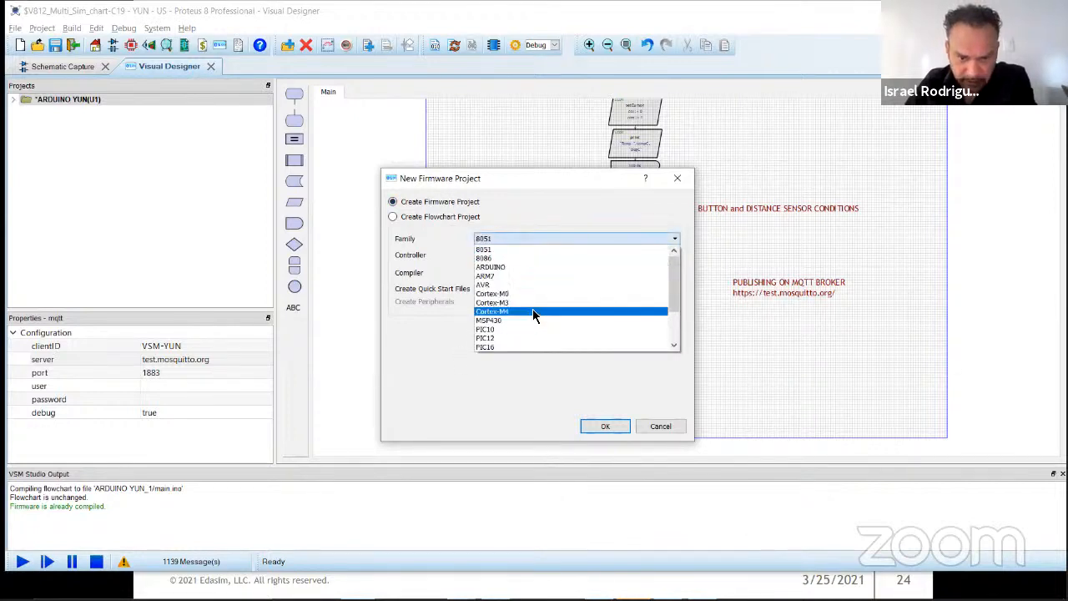
{"action": "left_click", "coordinate": [532, 310]}
{"action": "left_click", "coordinate": [529, 272]}
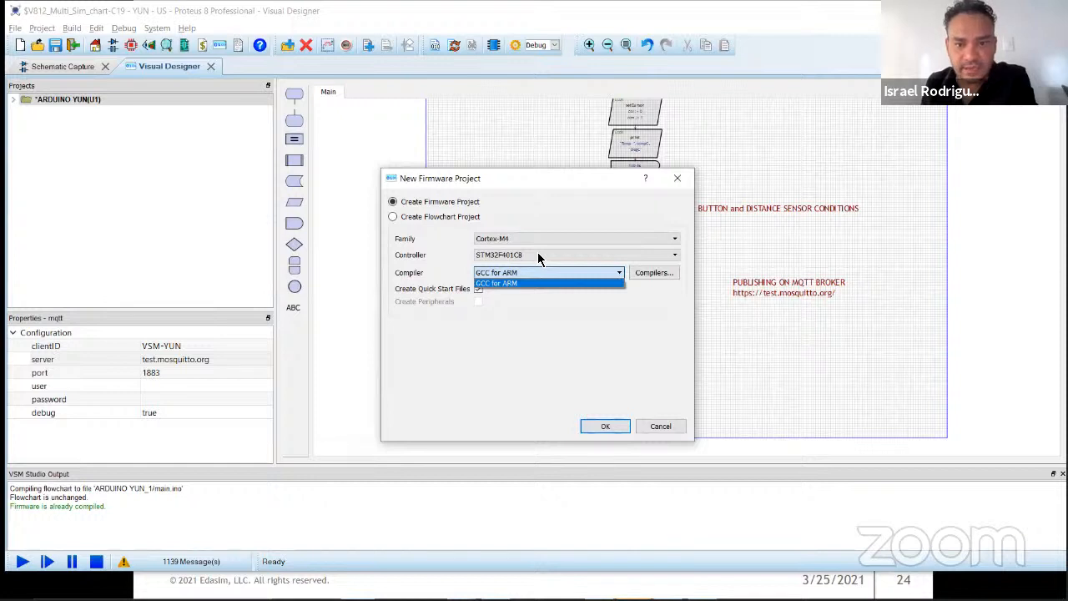
{"action": "left_click", "coordinate": [521, 236]}
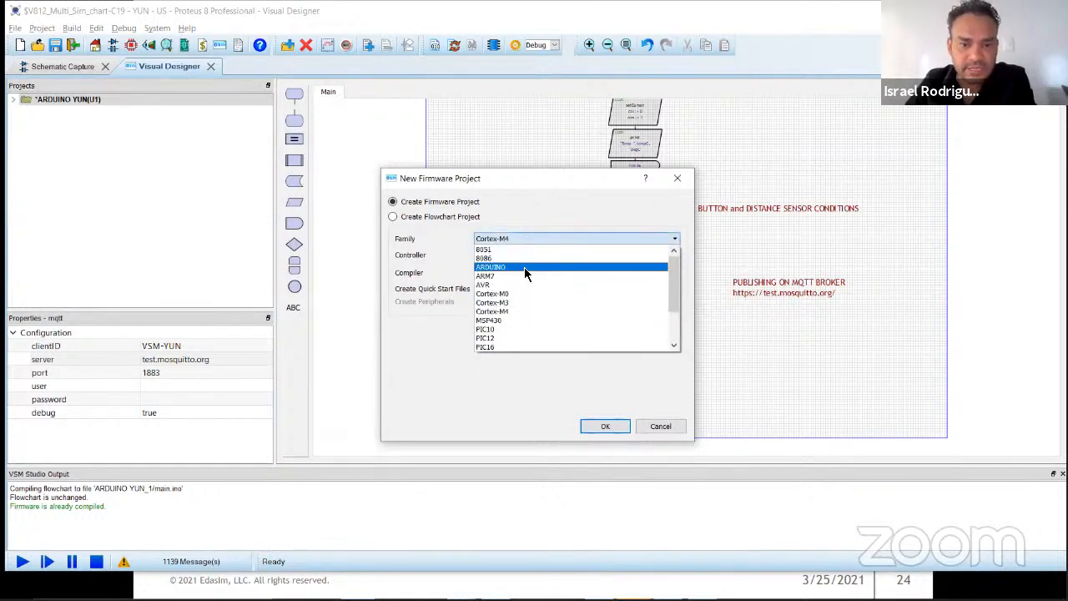
{"action": "scroll", "coordinate": [534, 279], "scroll_direction": "down", "scroll_amount": 2}
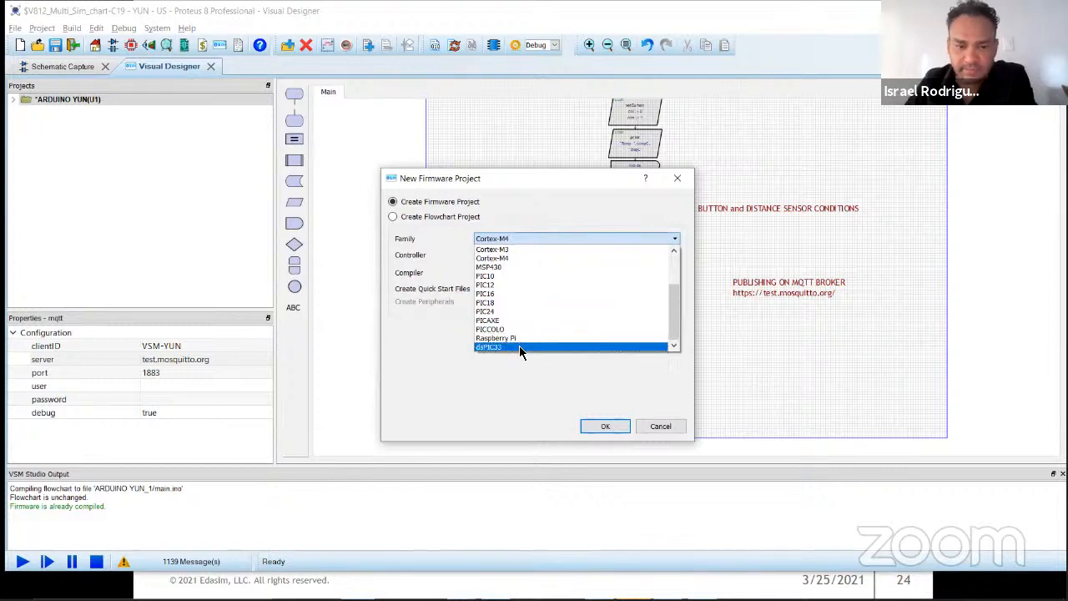
{"action": "left_click", "coordinate": [519, 219]}
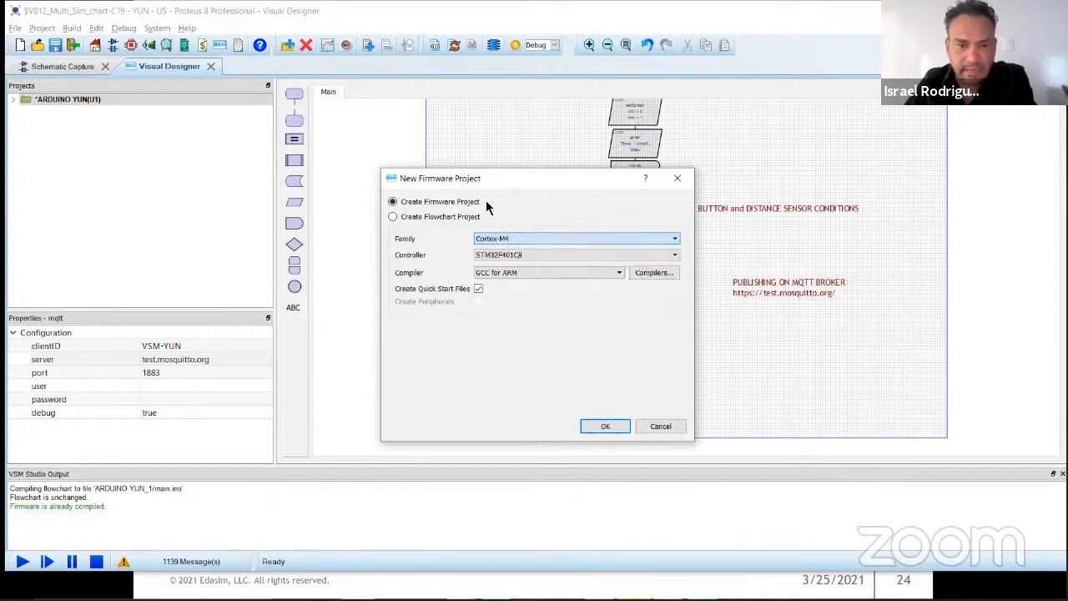
Step: Change the new project to a flowchart project for the Raspberry Pi family with the Raspberry Pi 3 + GrovePi Hat controller
{"action": "left_click", "coordinate": [422, 219]}
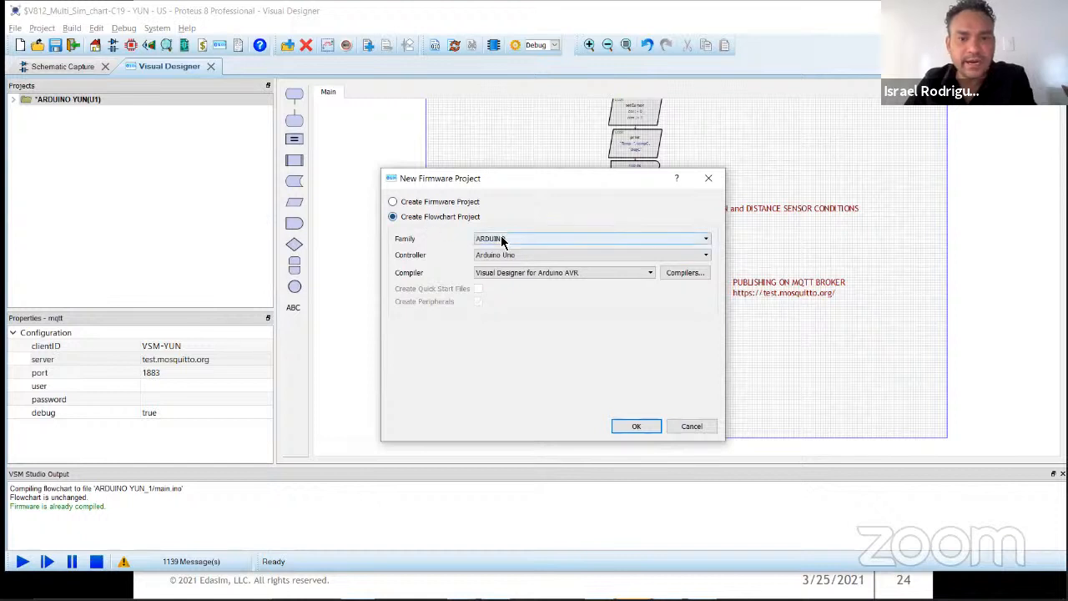
{"action": "left_click", "coordinate": [520, 254]}
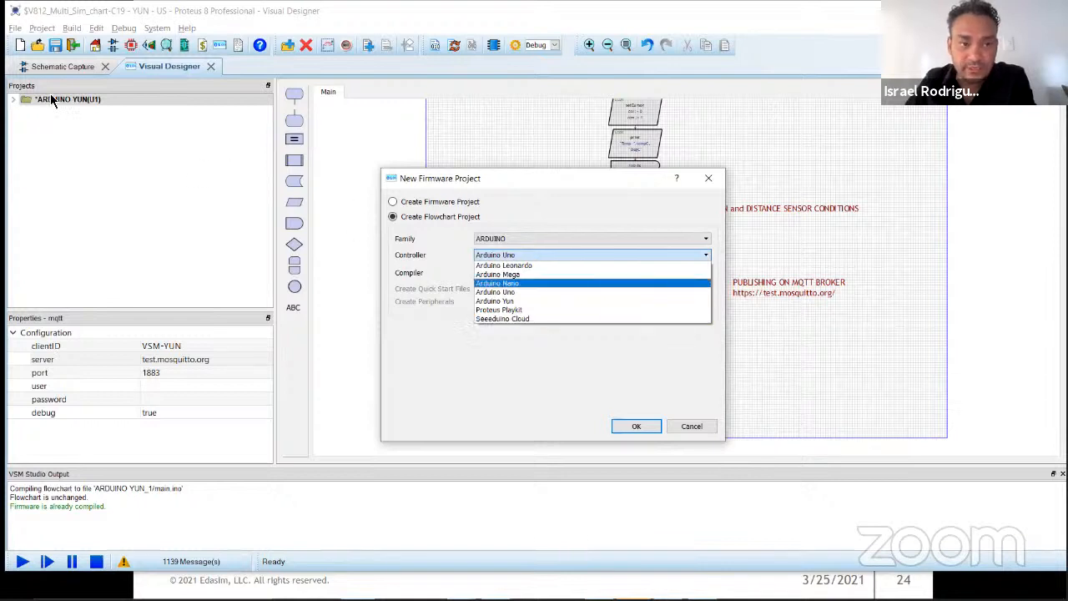
{"action": "left_click", "coordinate": [521, 234]}
{"action": "left_click", "coordinate": [522, 235]}
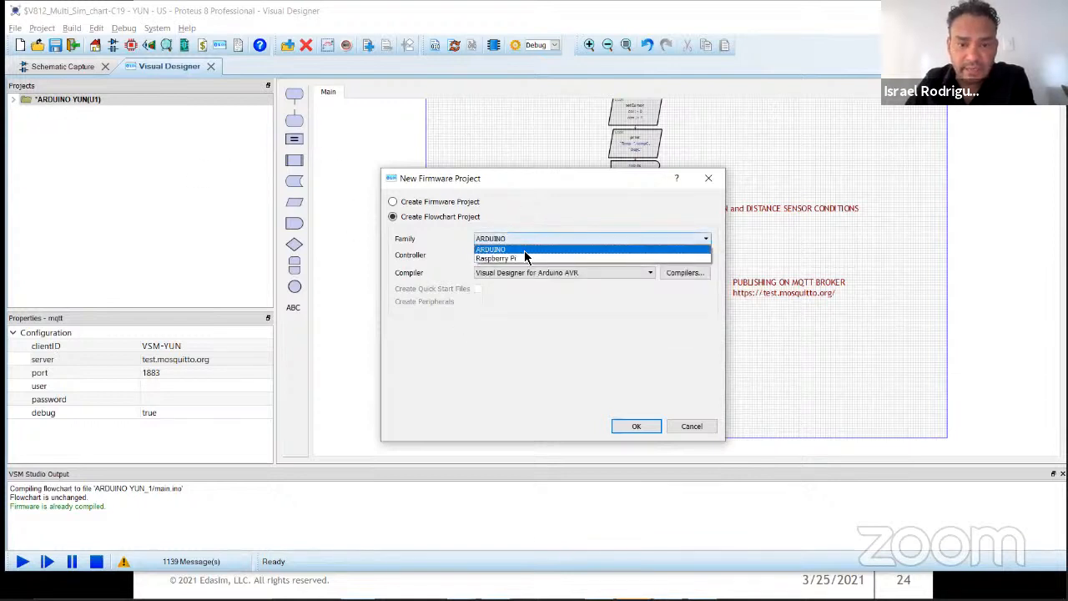
{"action": "left_click", "coordinate": [527, 256]}
{"action": "left_click", "coordinate": [532, 256]}
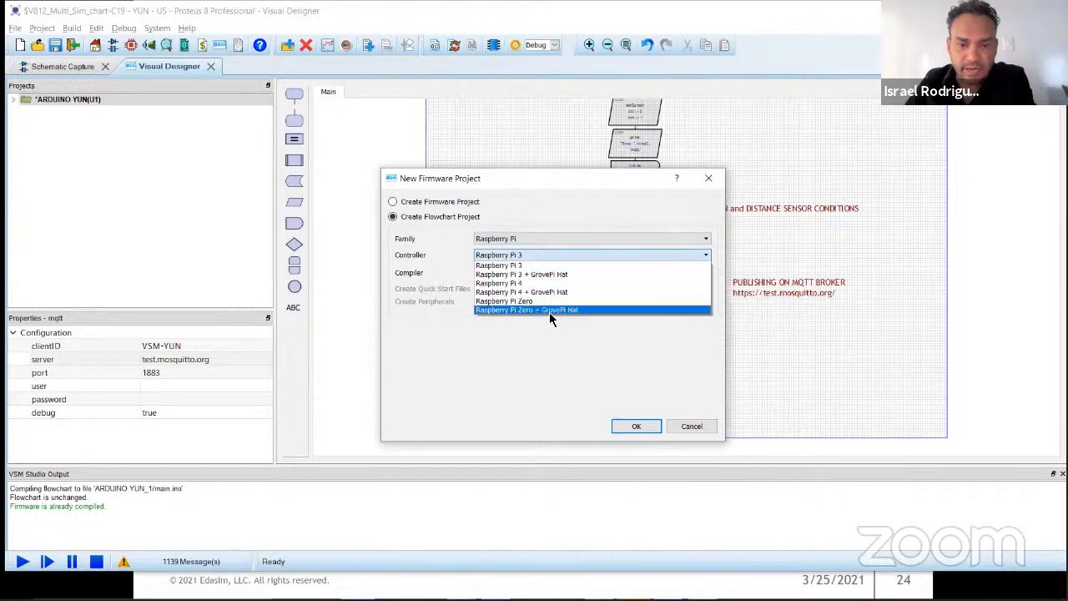
{"action": "left_click", "coordinate": [538, 275]}
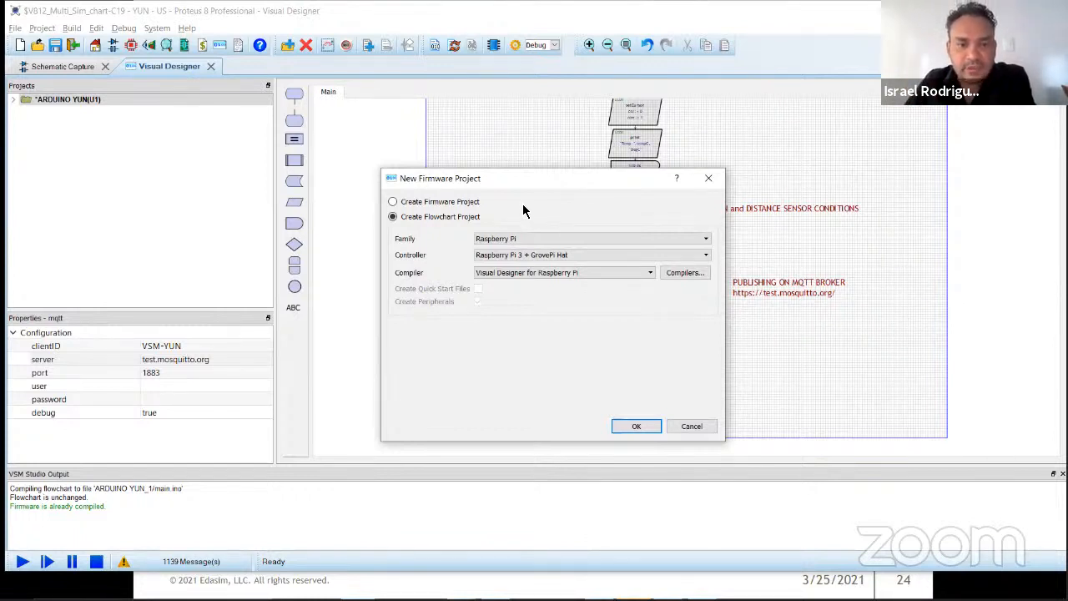
Step: Switch the new project back to a firmware project and choose the Raspberry Pi family
{"action": "left_click", "coordinate": [426, 204]}
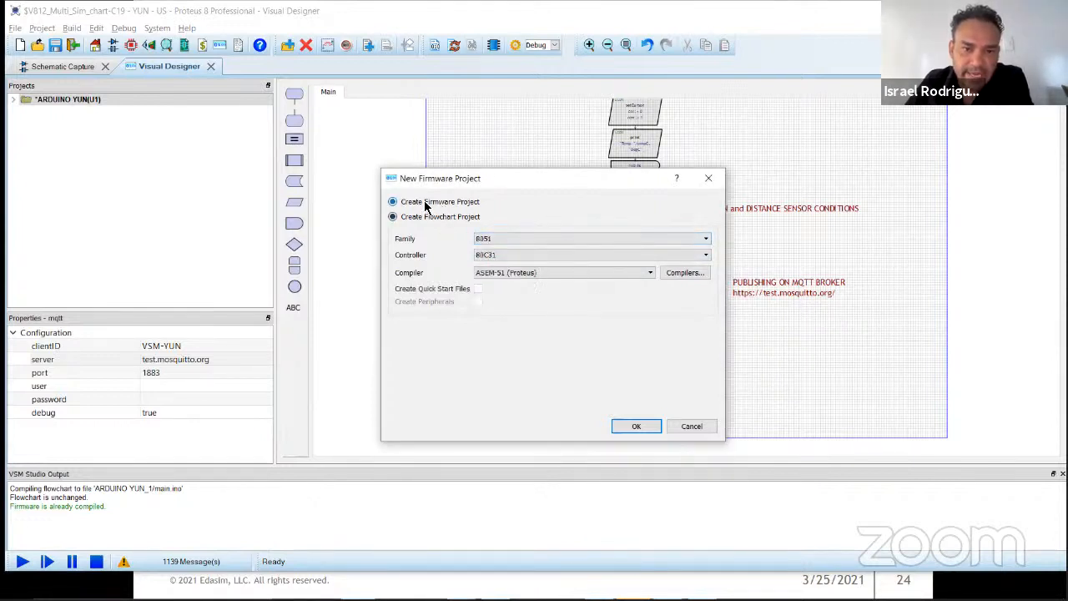
{"action": "left_click", "coordinate": [522, 235]}
{"action": "scroll", "coordinate": [531, 287], "scroll_direction": "down", "scroll_amount": 2}
{"action": "left_click", "coordinate": [536, 338]}
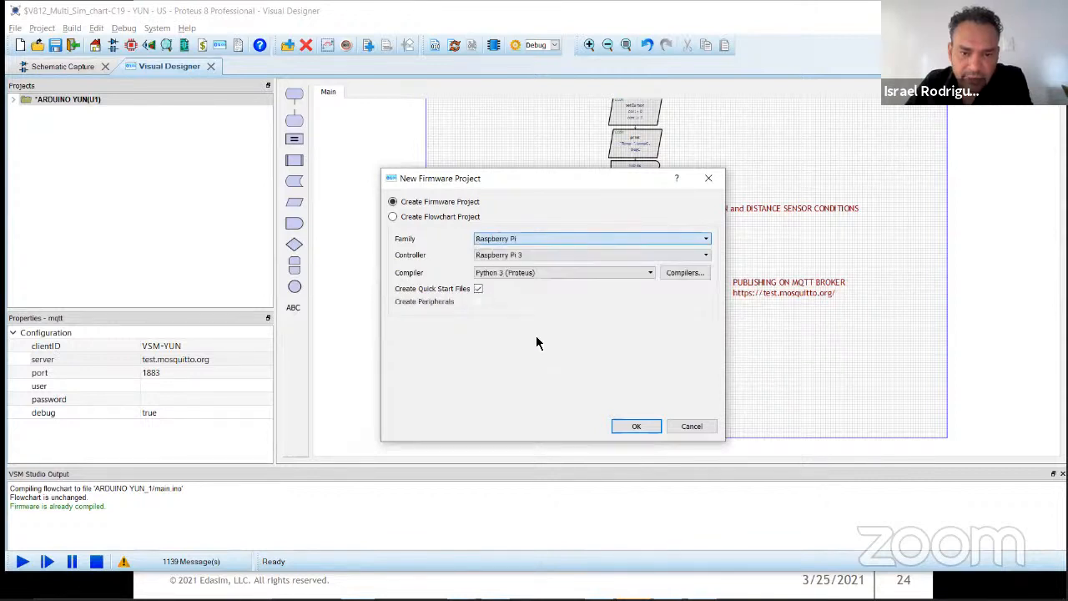
Step: Create a flowchart project for the Raspberry Pi family with the Raspberry Pi 3 + GrovePi Hat controller, placing the processor on a new board
{"action": "left_click", "coordinate": [543, 273]}
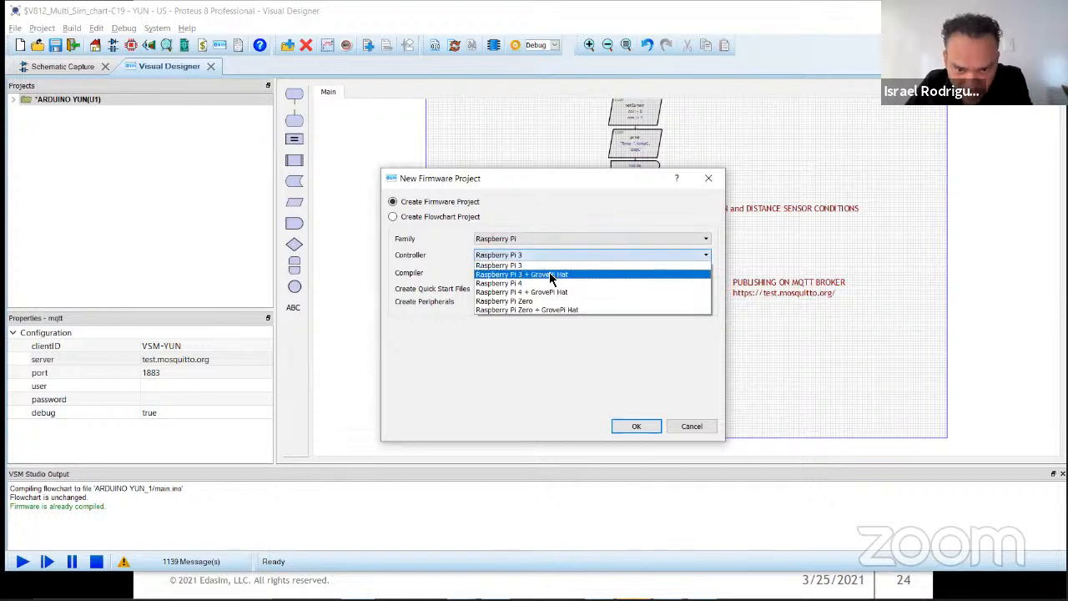
{"action": "left_click", "coordinate": [544, 273]}
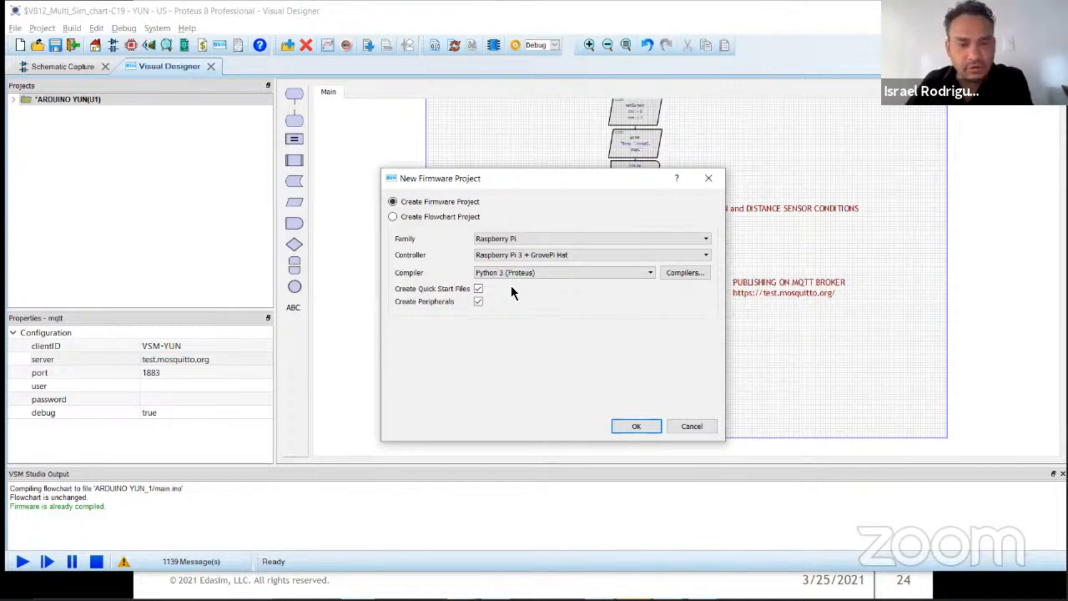
{"action": "left_click", "coordinate": [447, 217]}
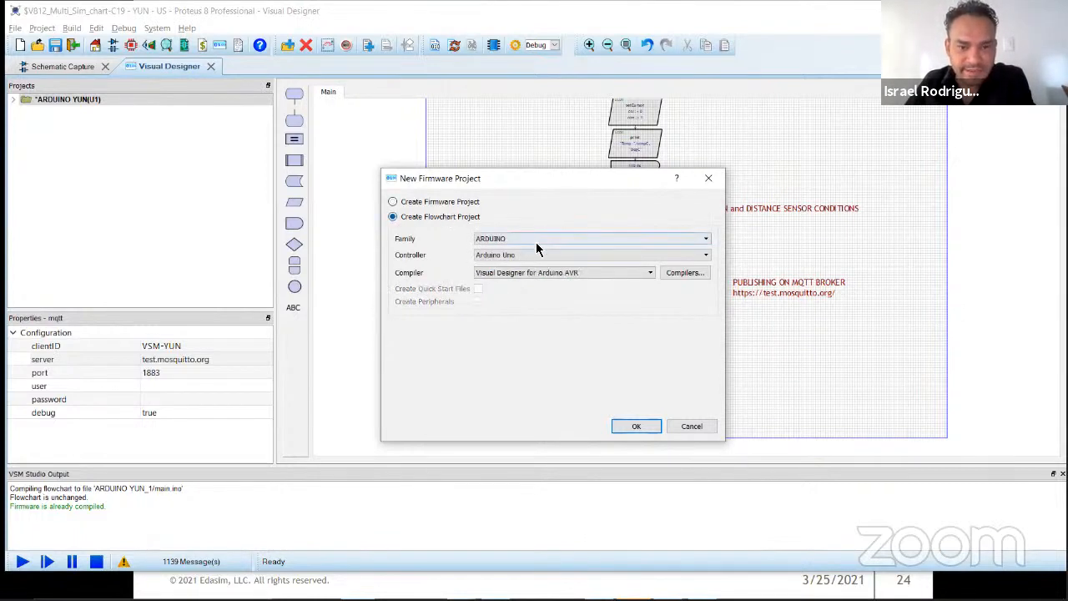
{"action": "left_click", "coordinate": [536, 253]}
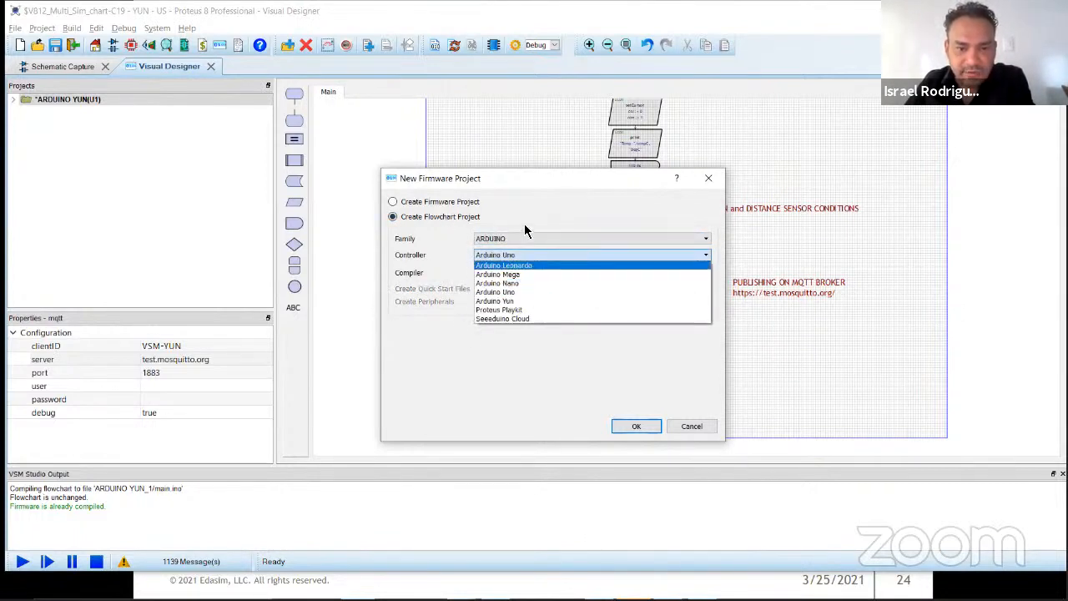
{"action": "left_click", "coordinate": [524, 227]}
{"action": "left_click", "coordinate": [523, 240]}
{"action": "left_click", "coordinate": [526, 259]}
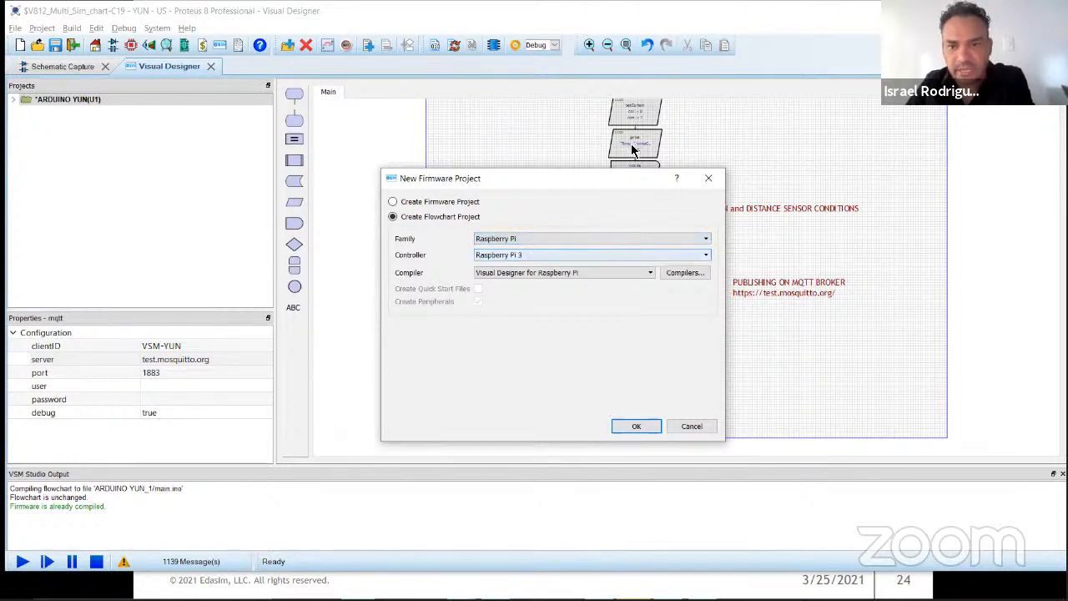
{"action": "left_click", "coordinate": [539, 254]}
{"action": "left_click", "coordinate": [537, 272]}
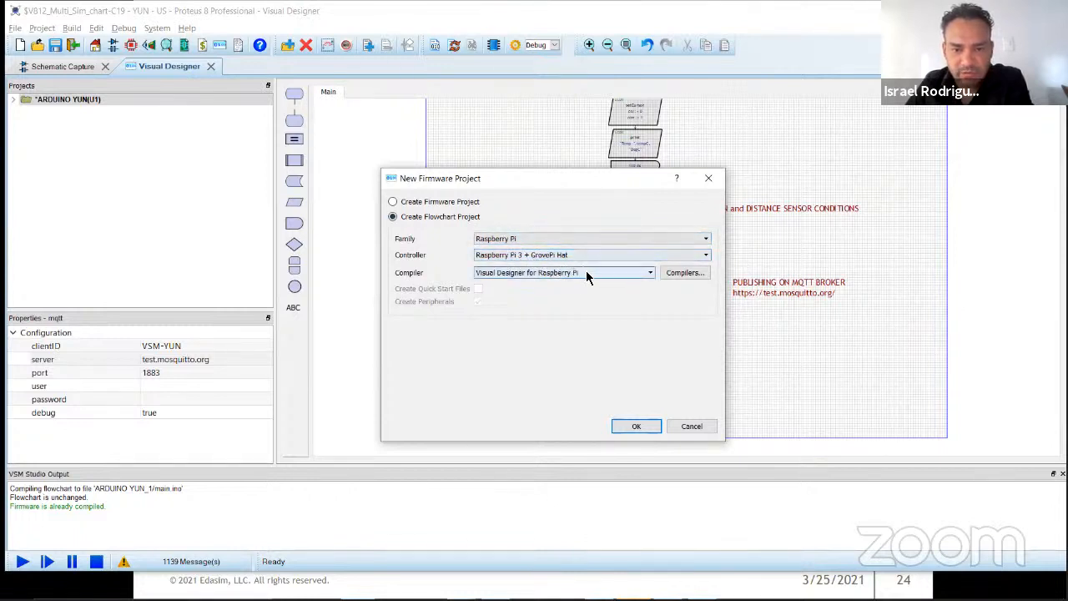
{"action": "left_click", "coordinate": [634, 427]}
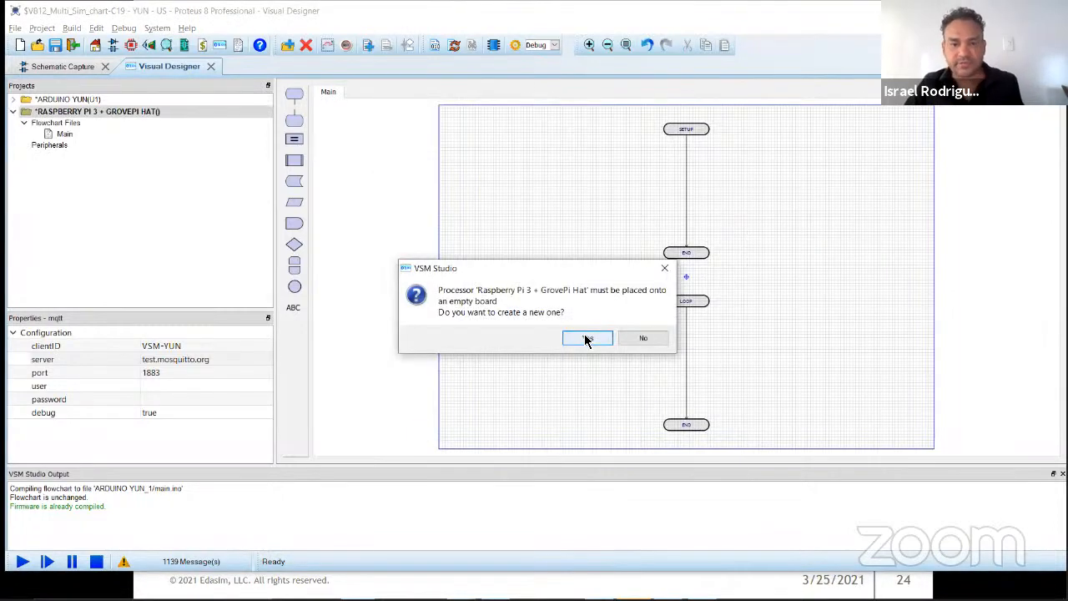
{"action": "left_click", "coordinate": [584, 337]}
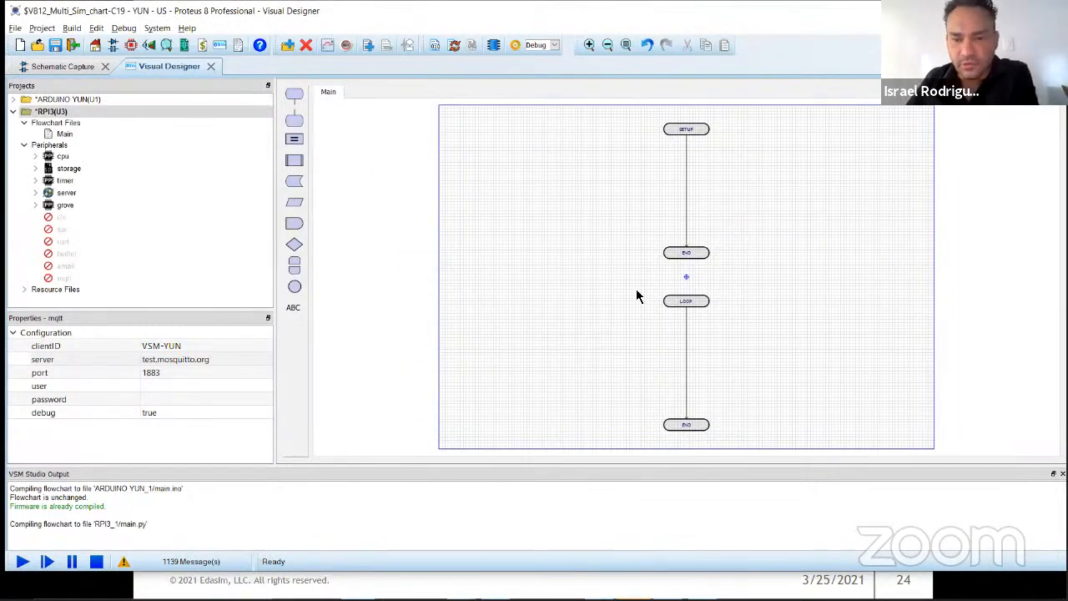
Step: Shorten the setup routine and place it in the upper-left corner of the flowchart sheet, and collapse the RPI3 project tree
{"action": "left_click_drag", "start_coordinate": [687, 257], "coordinate": [493, 181]}
{"action": "left_click", "coordinate": [588, 227]}
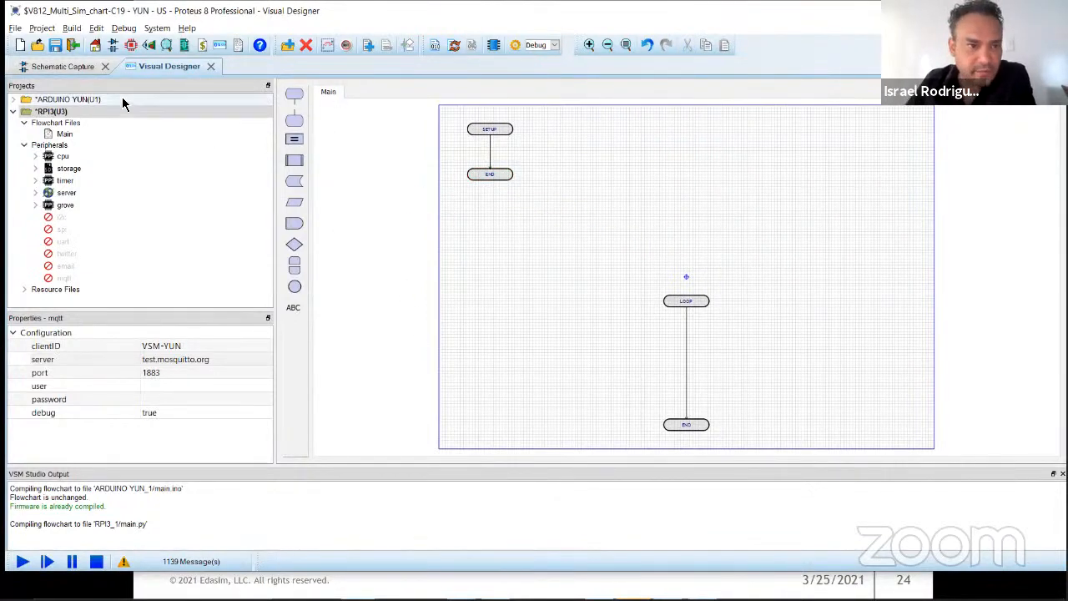
{"action": "left_click", "coordinate": [13, 112]}
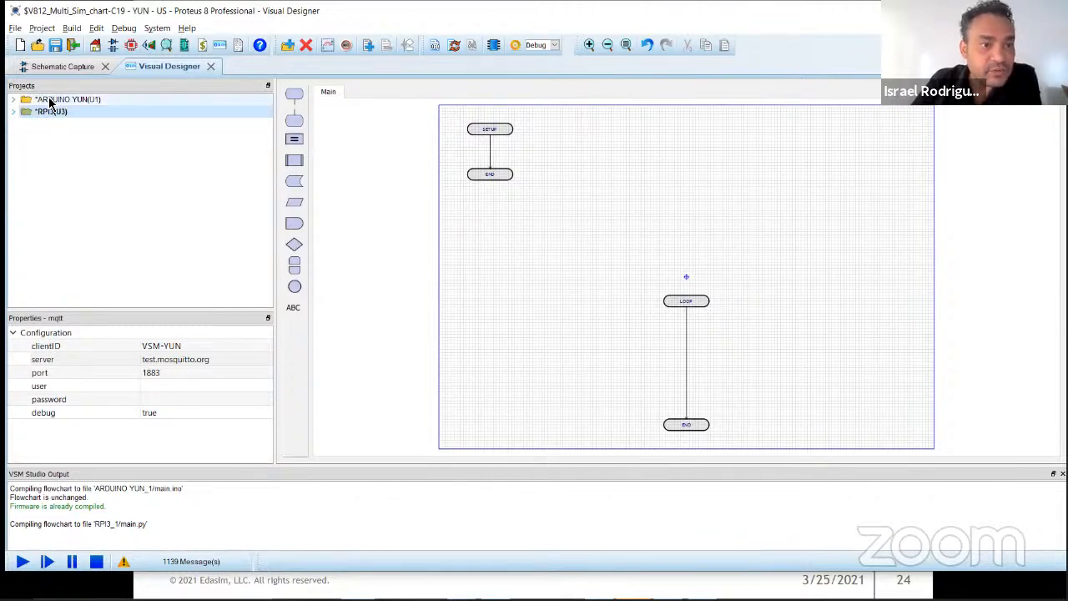
{"action": "left_click", "coordinate": [43, 29]}
{"action": "left_click", "coordinate": [62, 41]}
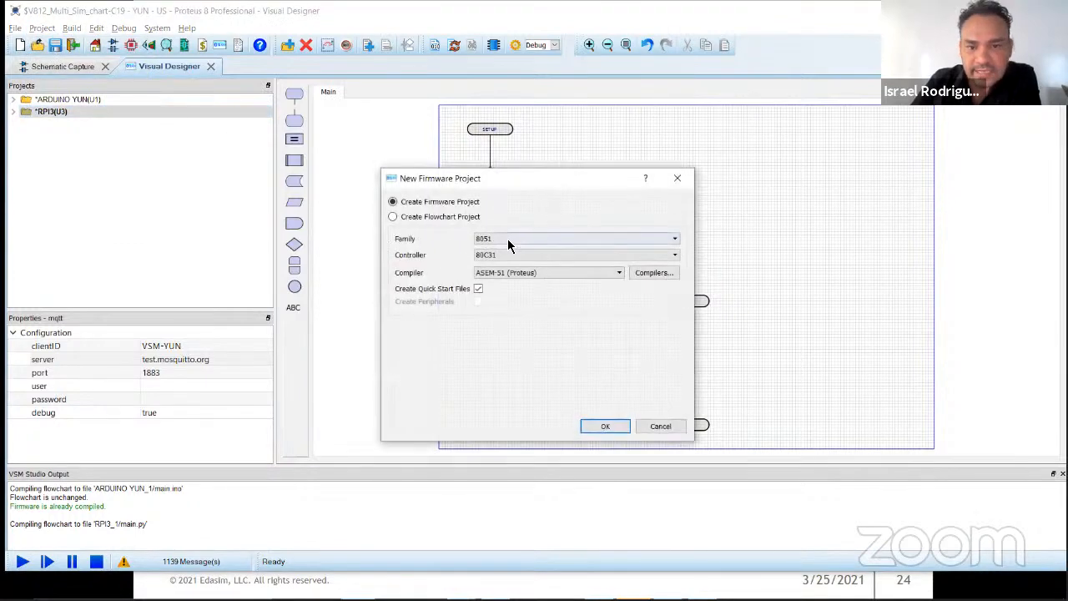
{"action": "left_click", "coordinate": [666, 427]}
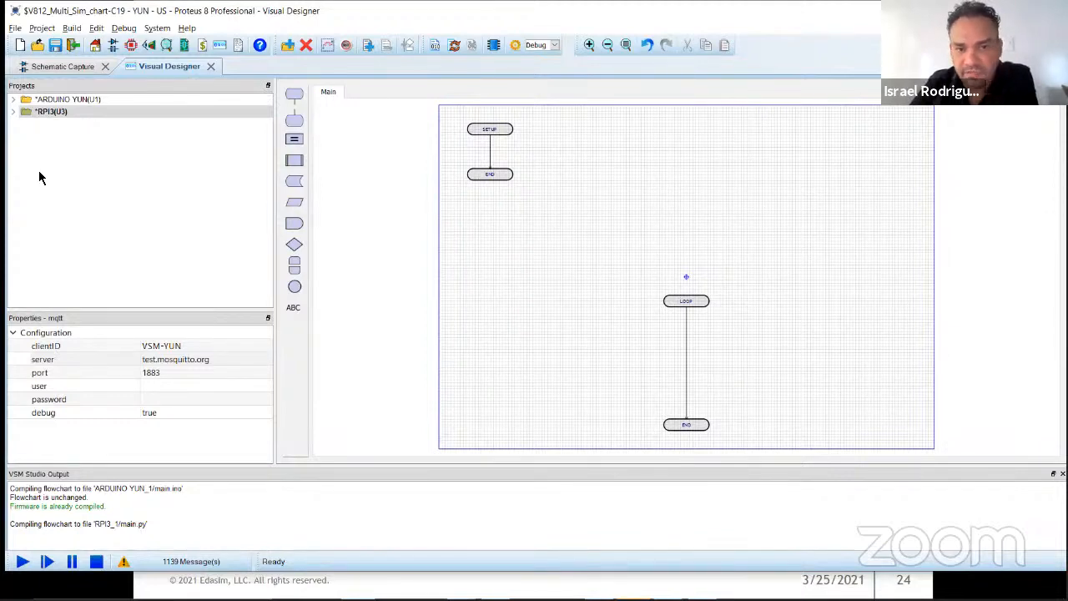
Step: Save the project, and view the new Raspberry Pi board in the schematic along with the list of boards
{"action": "left_click", "coordinate": [53, 46]}
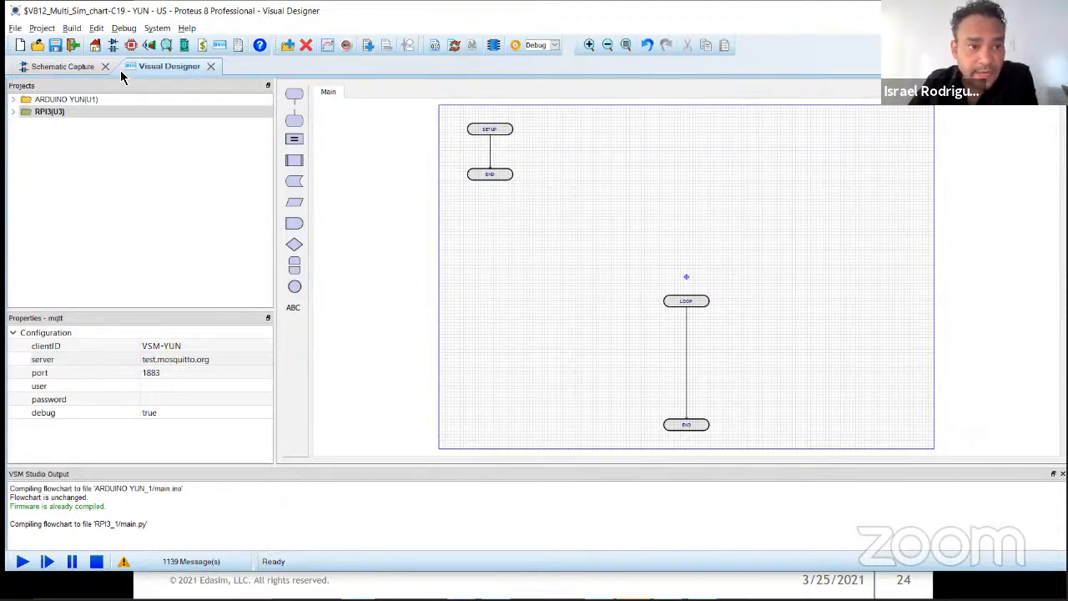
{"action": "left_click", "coordinate": [52, 66]}
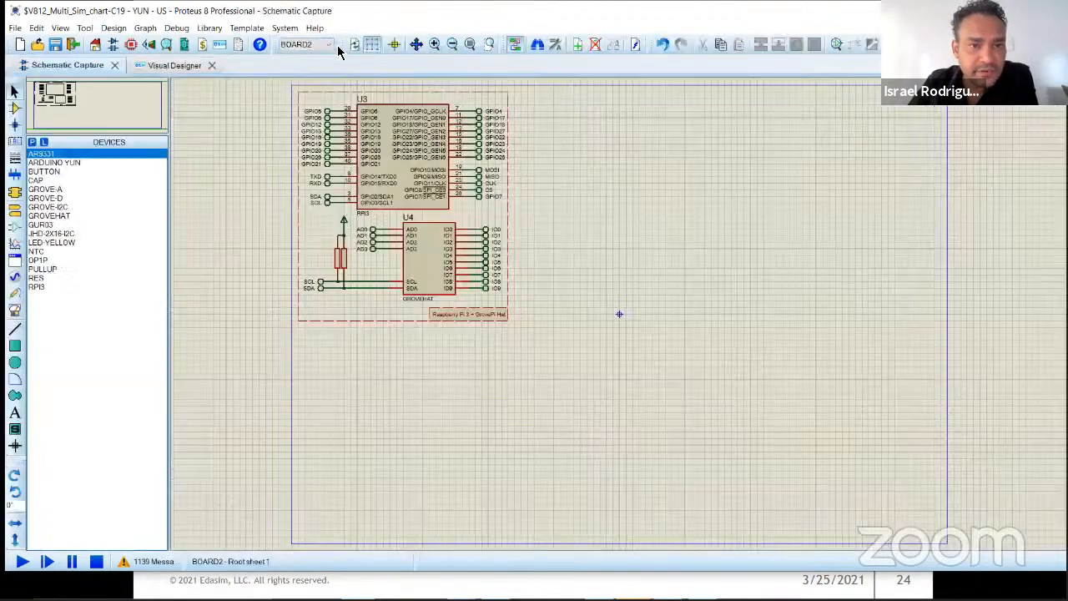
{"action": "left_click", "coordinate": [319, 47]}
{"action": "left_click", "coordinate": [353, 16]}
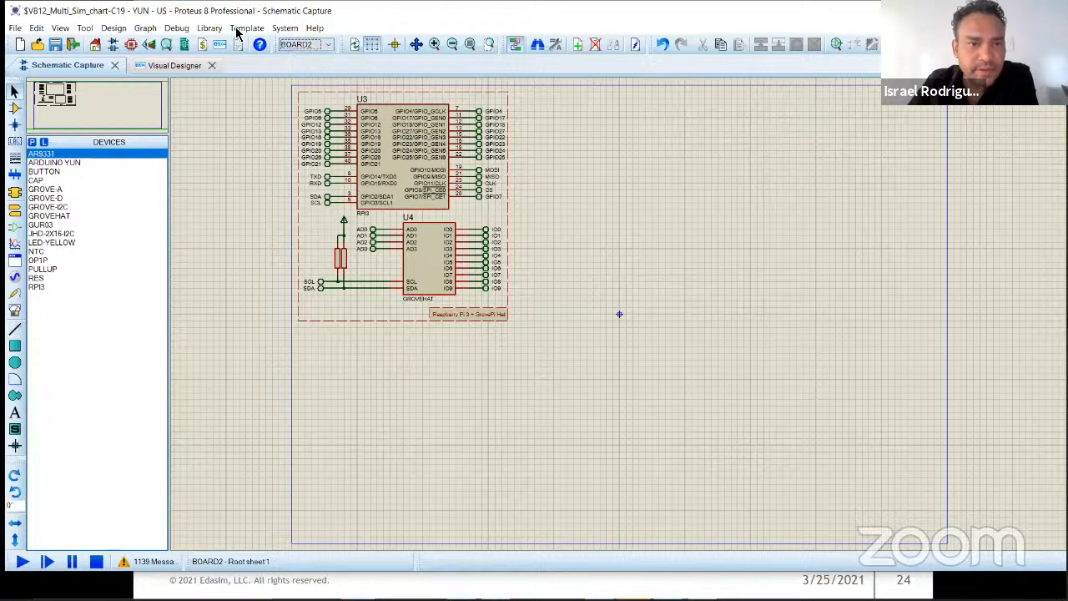
Step: Rename the first board as YUN and BOARD2 as PI in the Design Explorer
{"action": "left_click", "coordinate": [184, 47]}
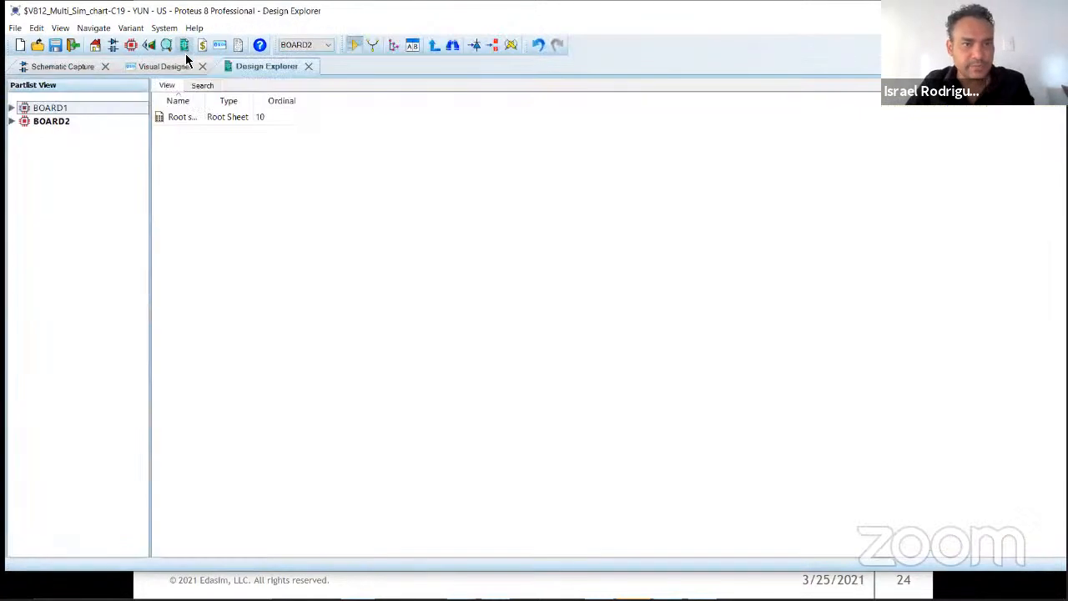
{"action": "right_click", "coordinate": [67, 113]}
{"action": "left_click", "coordinate": [109, 141]}
{"action": "type", "text": "YUN"}
{"action": "key", "text": "Return"}
{"action": "right_click", "coordinate": [52, 121]}
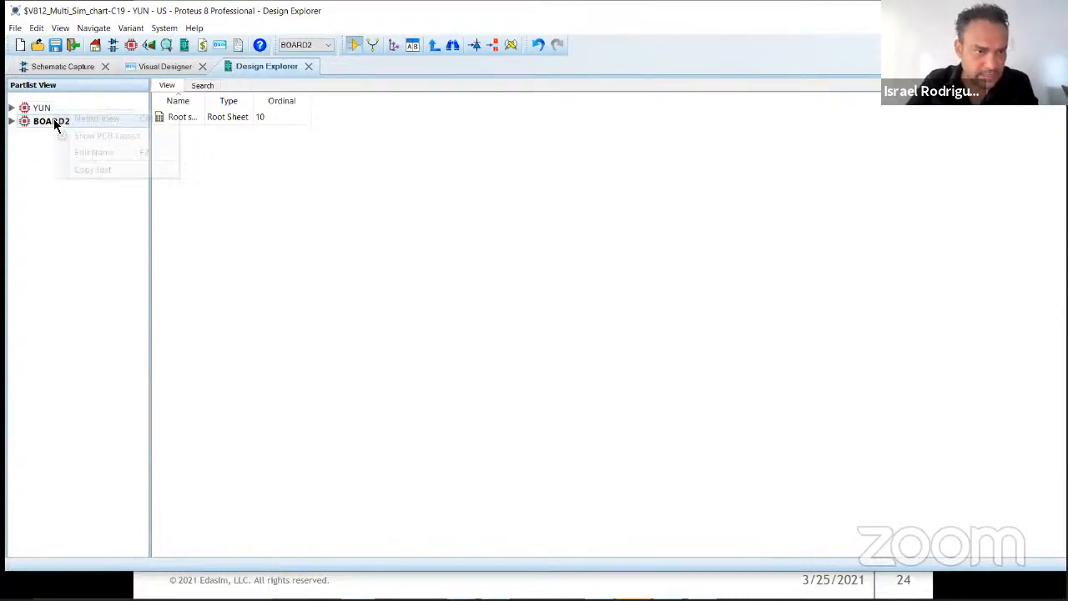
{"action": "left_click", "coordinate": [97, 152]}
{"action": "type", "text": "PI"}
{"action": "key", "text": "Return"}
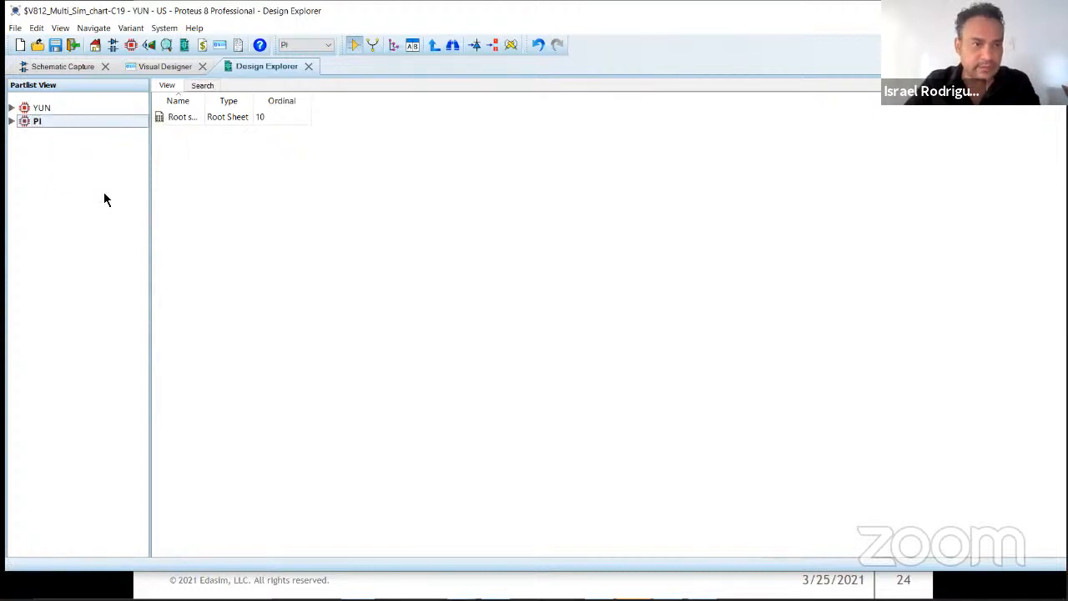
Step: Show the YUN board's schematic and the PI board's schematic, and examine the Raspberry Pi 3 and GrovePi Hat circuit up close
{"action": "left_click", "coordinate": [83, 66]}
{"action": "left_click", "coordinate": [305, 44]}
{"action": "left_click", "coordinate": [305, 57]}
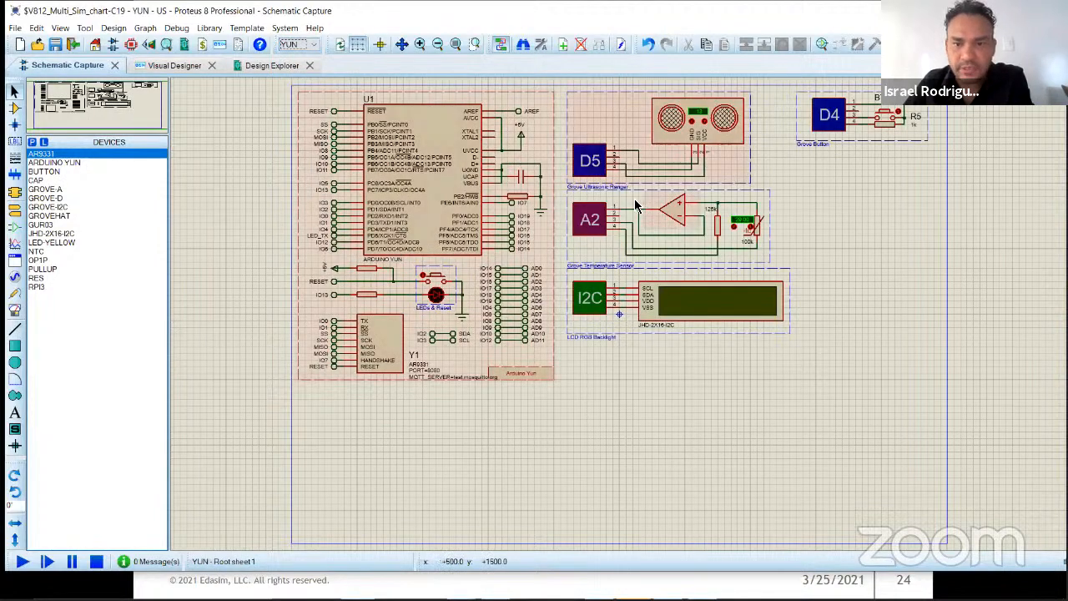
{"action": "left_click", "coordinate": [314, 44]}
{"action": "left_click", "coordinate": [299, 65]}
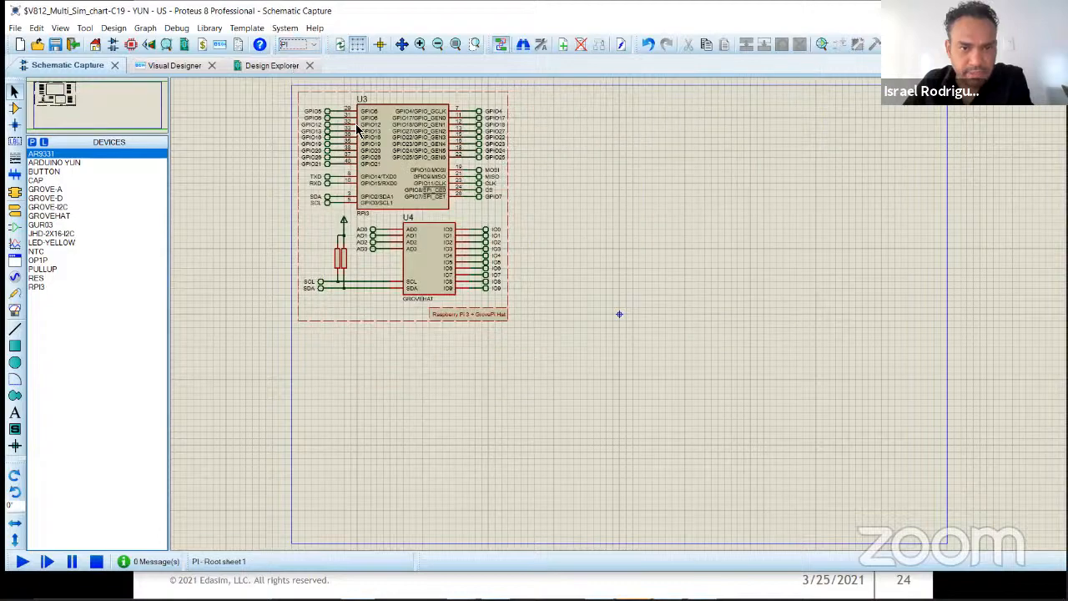
{"action": "scroll", "coordinate": [729, 380], "scroll_direction": "up", "scroll_amount": 2}
{"action": "scroll", "coordinate": [728, 379], "scroll_direction": "up", "scroll_amount": 1}
{"action": "middle_click", "coordinate": [890, 429]}
{"action": "left_click", "coordinate": [812, 336]}
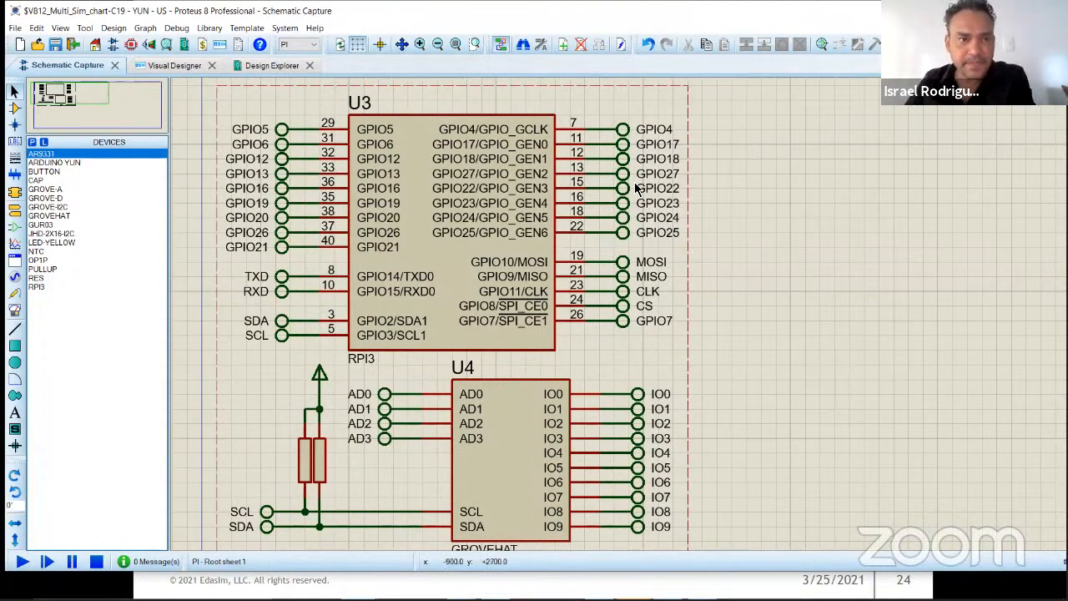
Step: Examine the ARDUINO YUN and RPI3 project trees in Visual Designer, leaving only the RPI3 project expanded with its peripherals collapsed
{"action": "left_click", "coordinate": [176, 65]}
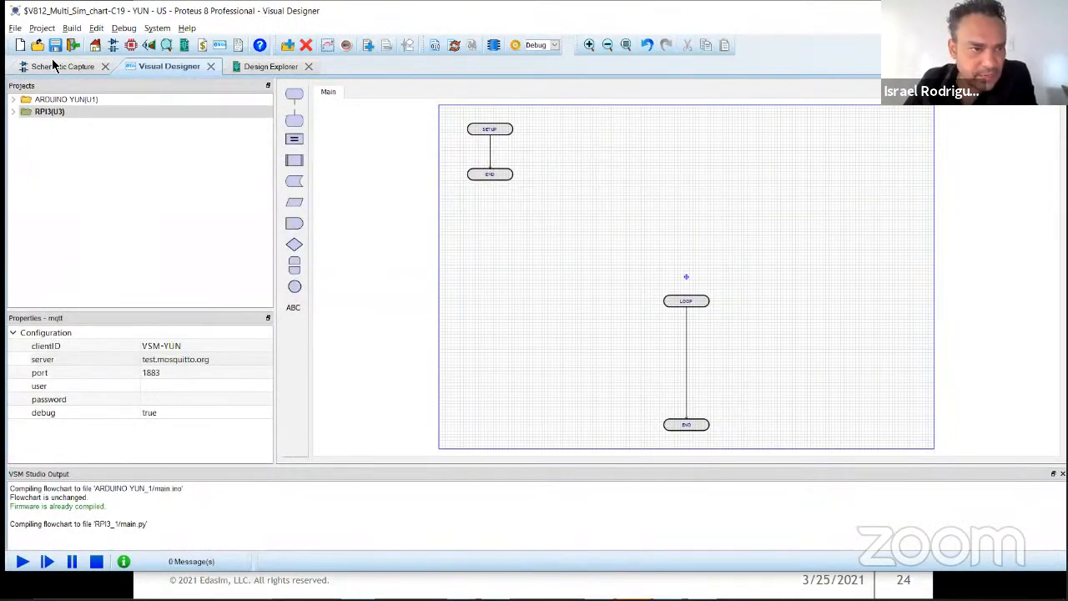
{"action": "left_click", "coordinate": [14, 102]}
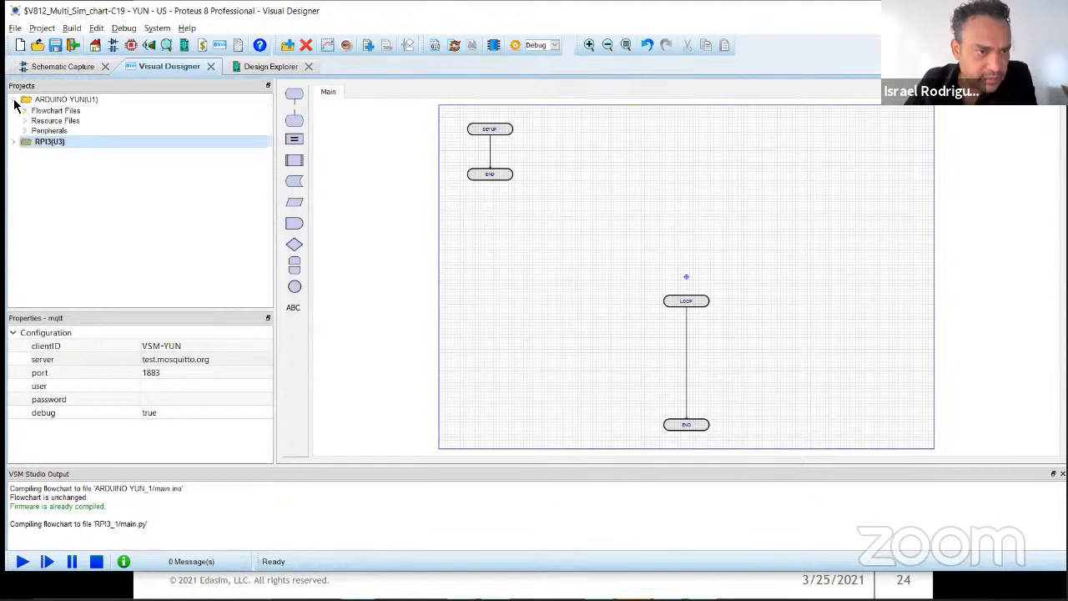
{"action": "left_click", "coordinate": [13, 143]}
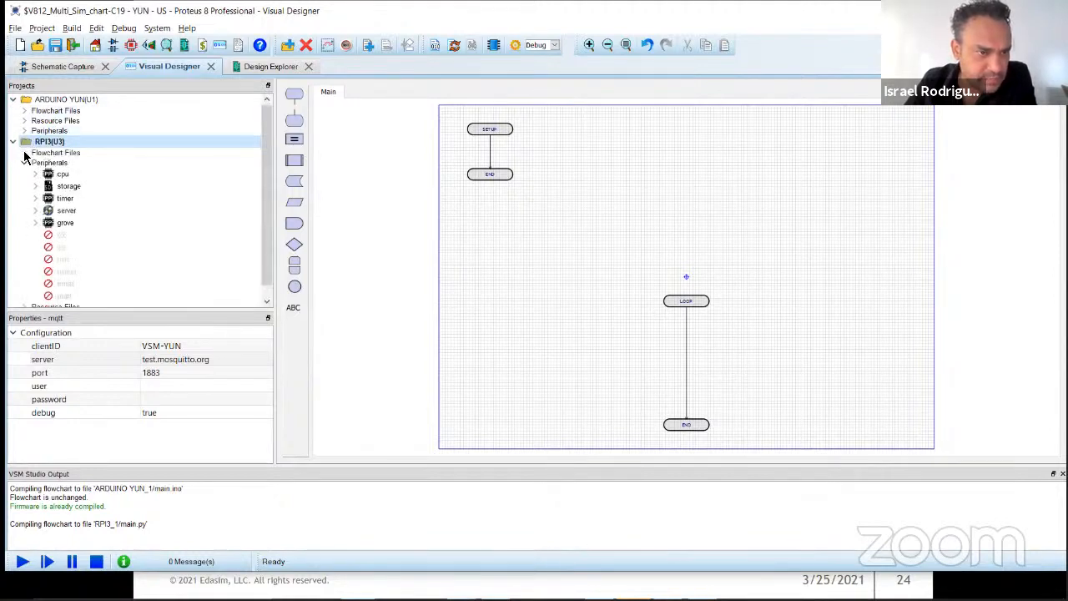
{"action": "left_click", "coordinate": [24, 164]}
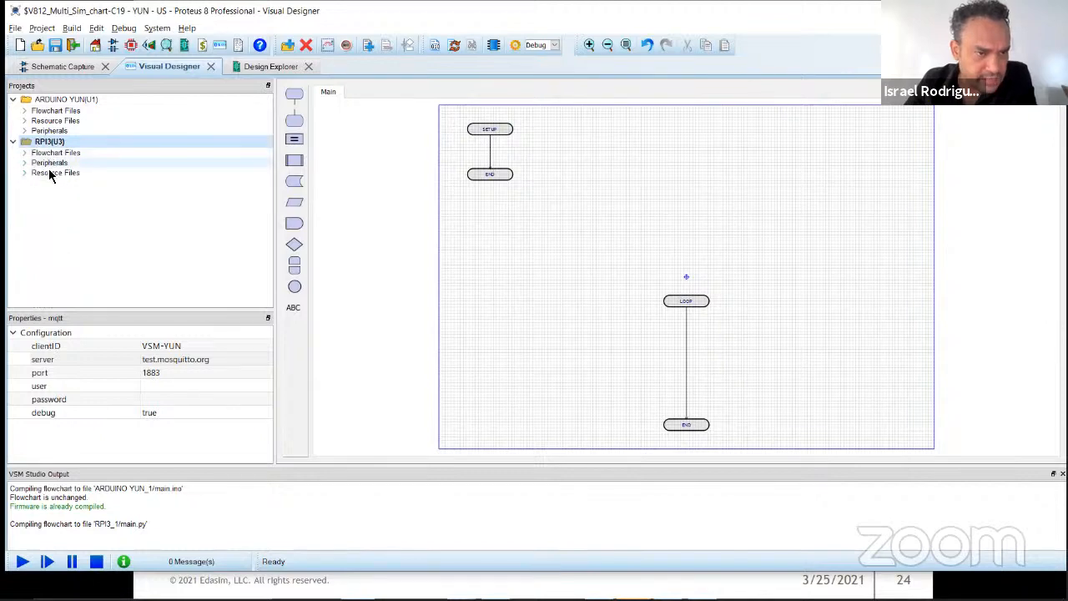
{"action": "left_click", "coordinate": [13, 99]}
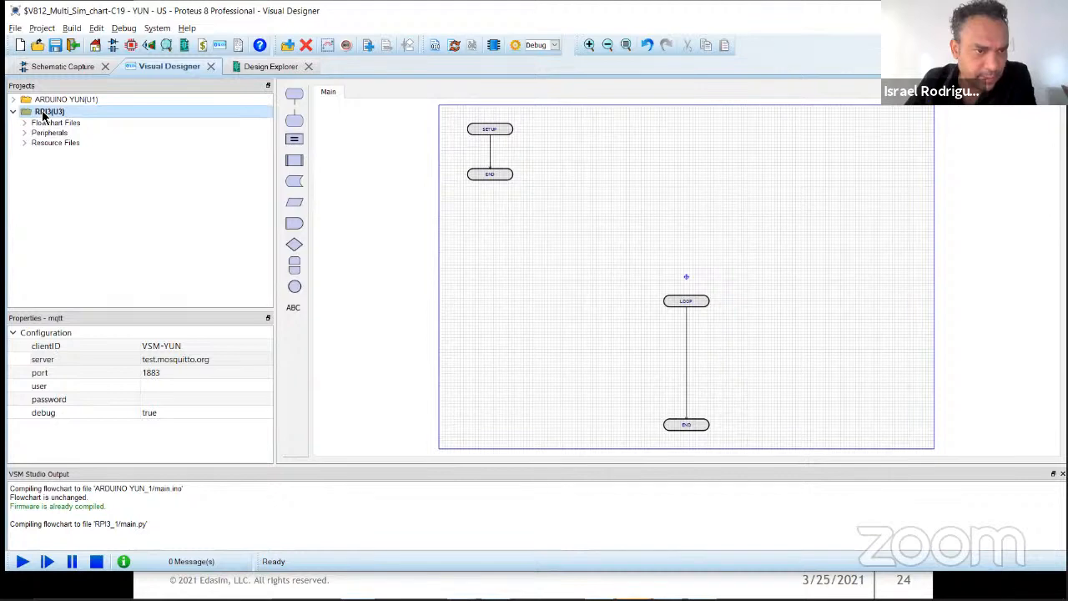
Step: Add the Line Chart with numeric x-axis from the Chart Controls category as an IoT control to the RPI3 project
{"action": "right_click", "coordinate": [44, 116]}
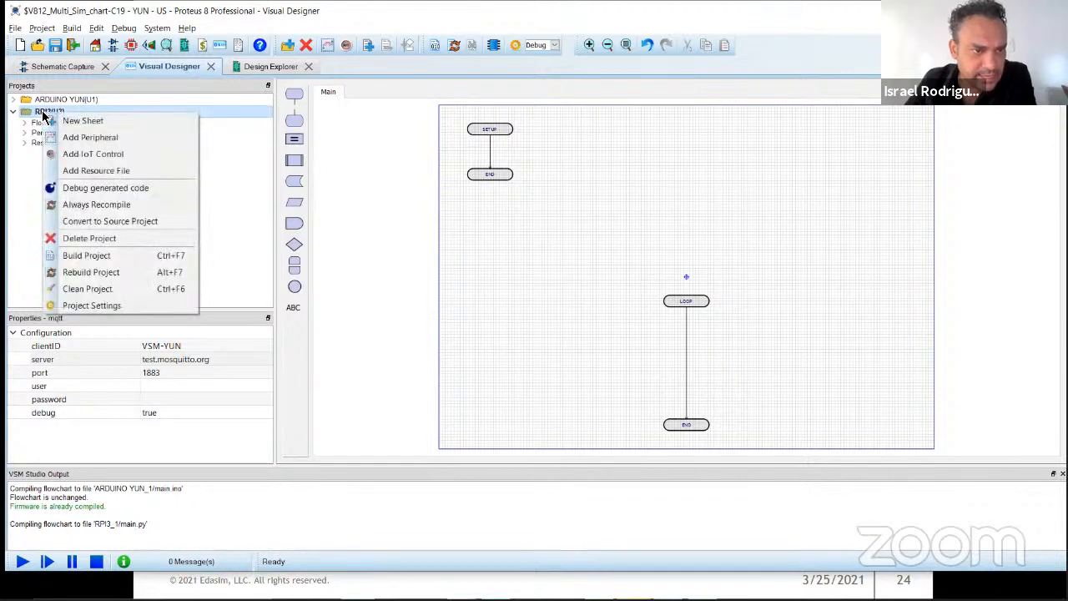
{"action": "left_click", "coordinate": [122, 155]}
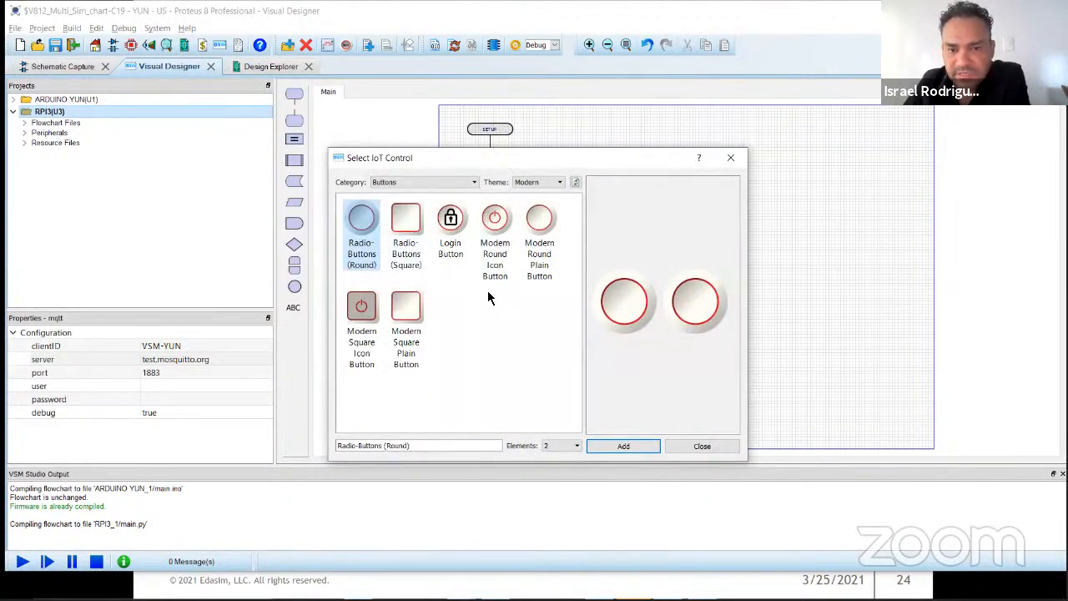
{"action": "left_click", "coordinate": [447, 224]}
{"action": "left_click", "coordinate": [434, 182]}
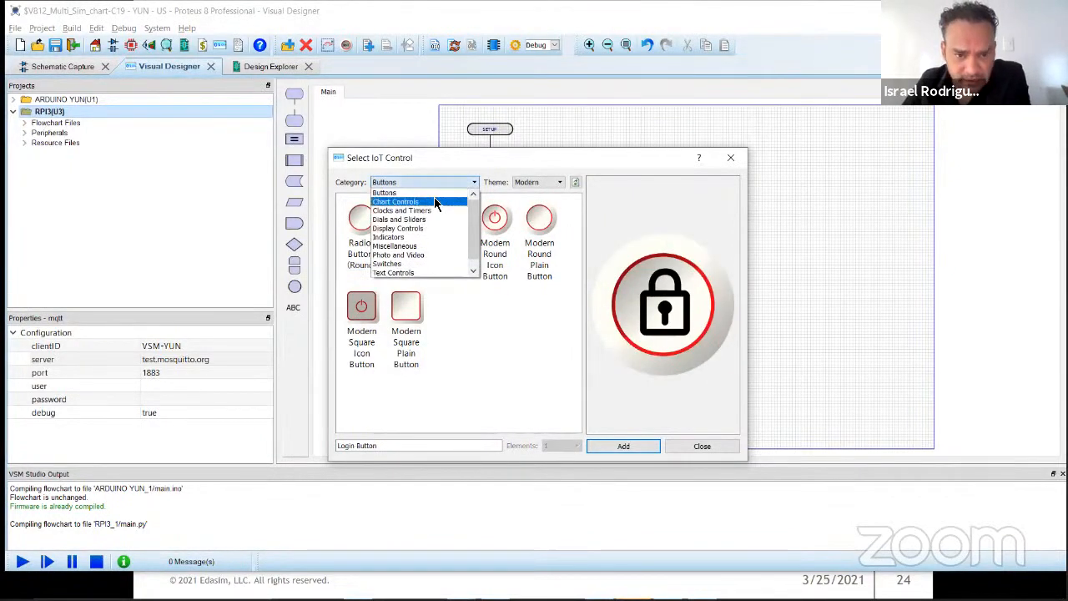
{"action": "left_click", "coordinate": [434, 203]}
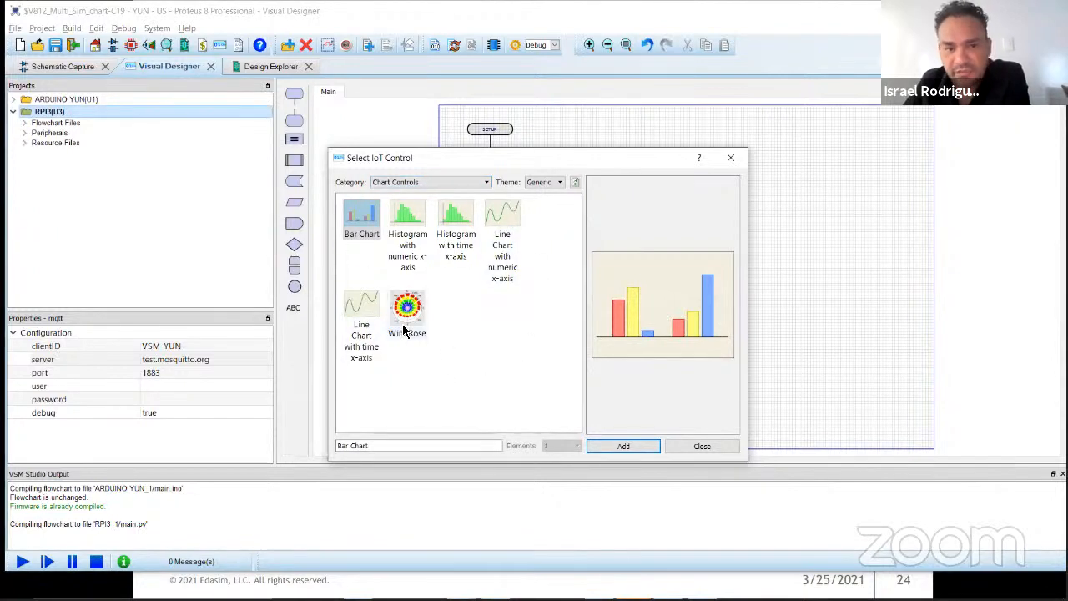
{"action": "left_click", "coordinate": [501, 227]}
{"action": "left_click", "coordinate": [365, 329]}
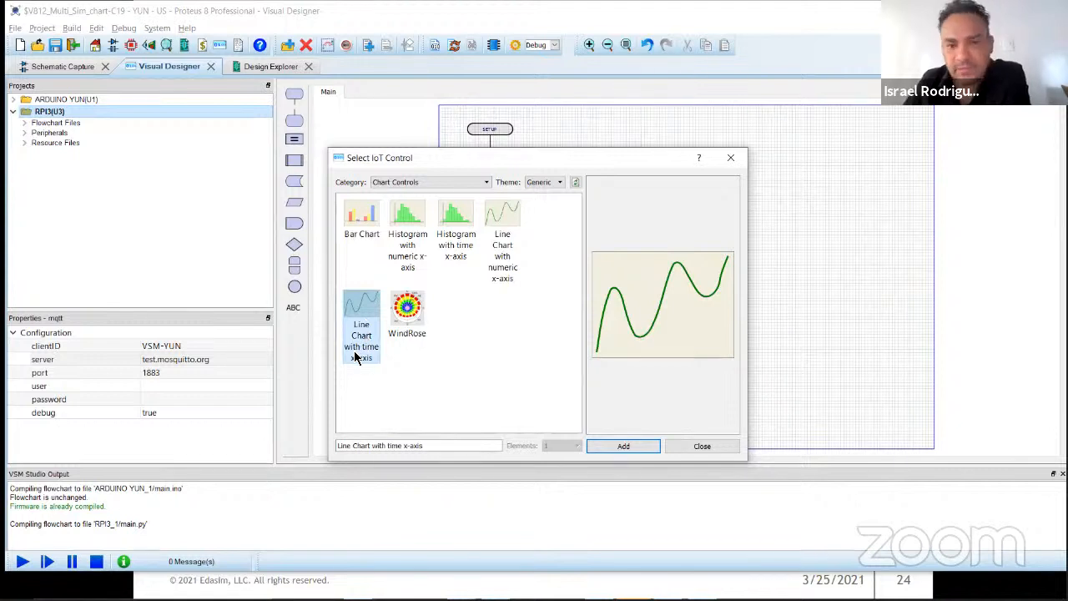
{"action": "left_click", "coordinate": [502, 272]}
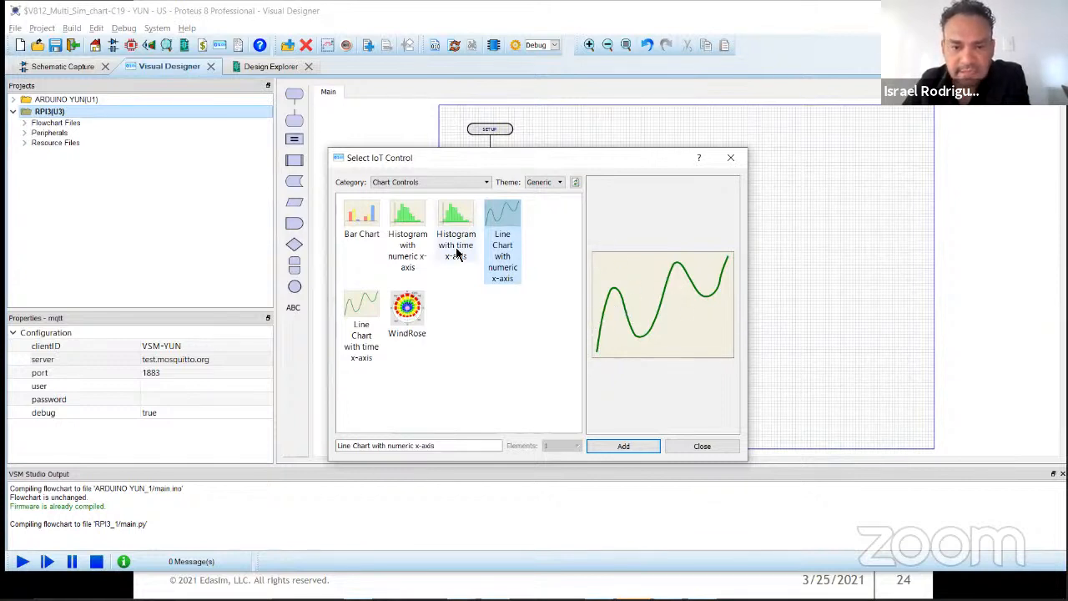
{"action": "left_click", "coordinate": [631, 448]}
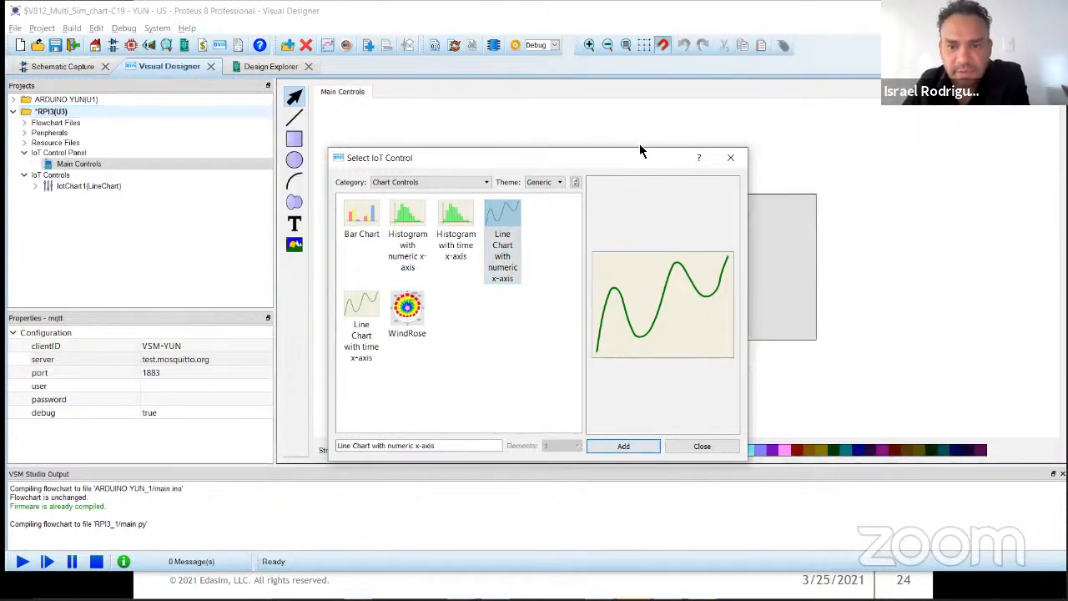
Step: Add the Mercury Thermometer (0 to 100 degrees C) and the 7 Segment Display from the Display Controls category to the RPI3 project
{"action": "left_click_drag", "start_coordinate": [630, 164], "coordinate": [365, 158]}
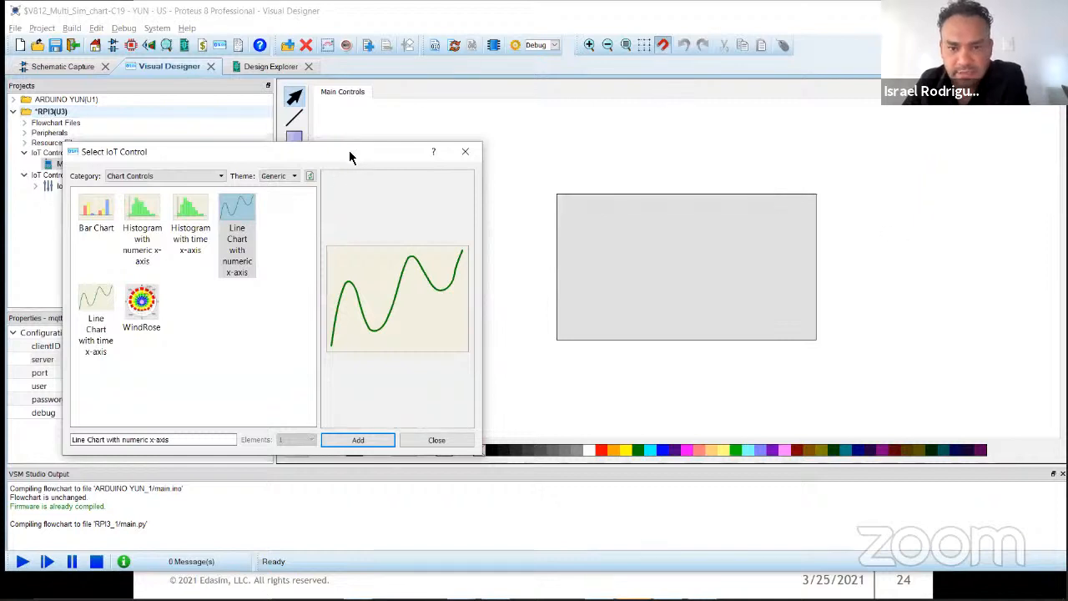
{"action": "left_click_drag", "start_coordinate": [349, 157], "coordinate": [633, 127]}
{"action": "left_click", "coordinate": [472, 146]}
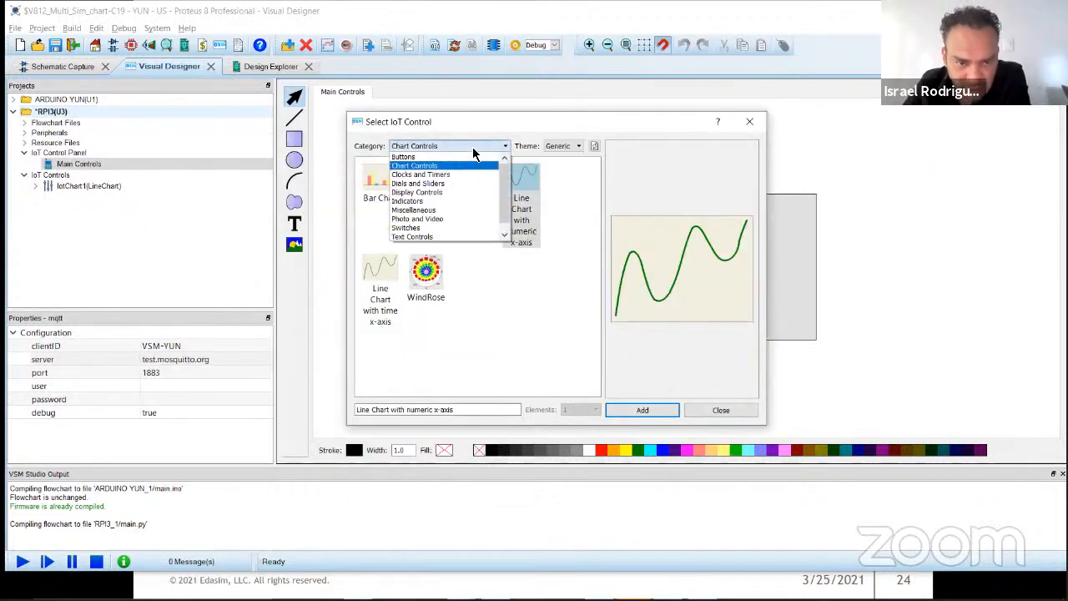
{"action": "left_click", "coordinate": [462, 175]}
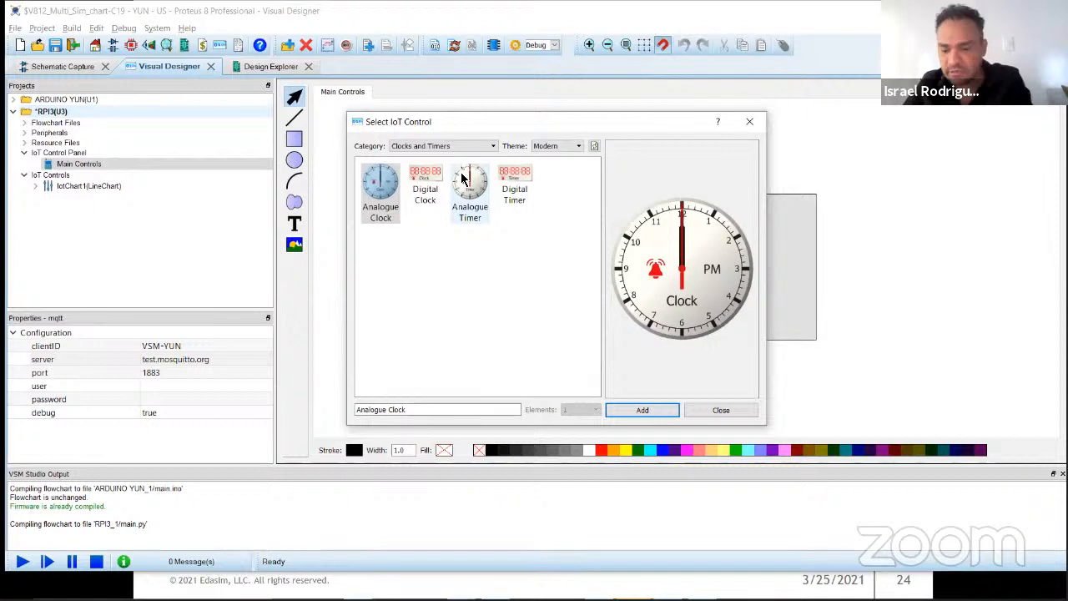
{"action": "key", "text": "Down"}
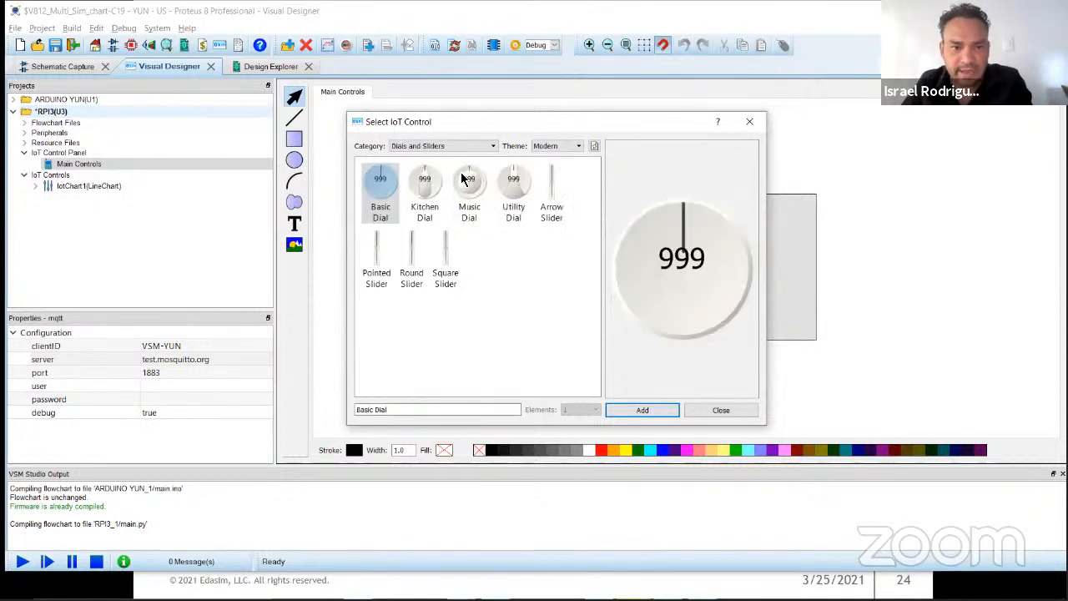
{"action": "key", "text": "Down"}
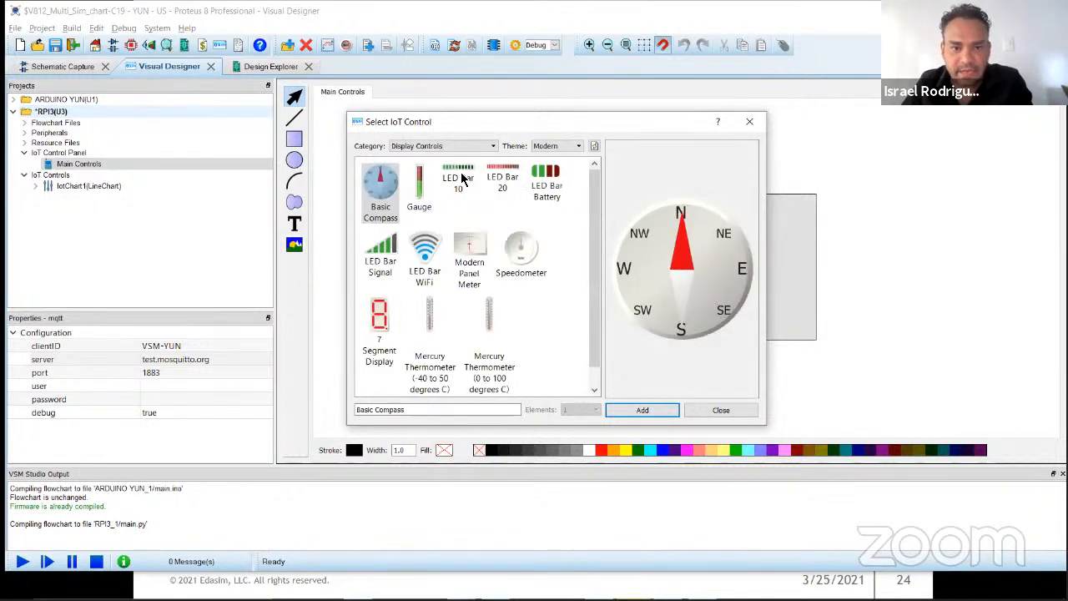
{"action": "left_click", "coordinate": [489, 317]}
{"action": "scroll", "coordinate": [491, 314], "scroll_direction": "down", "scroll_amount": 1}
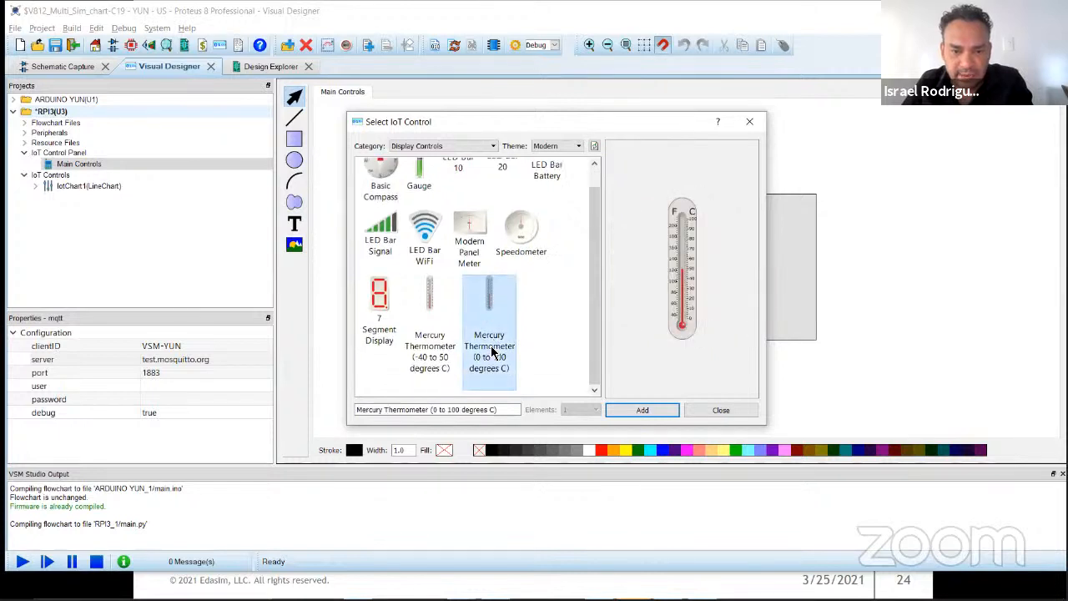
{"action": "left_click", "coordinate": [643, 412]}
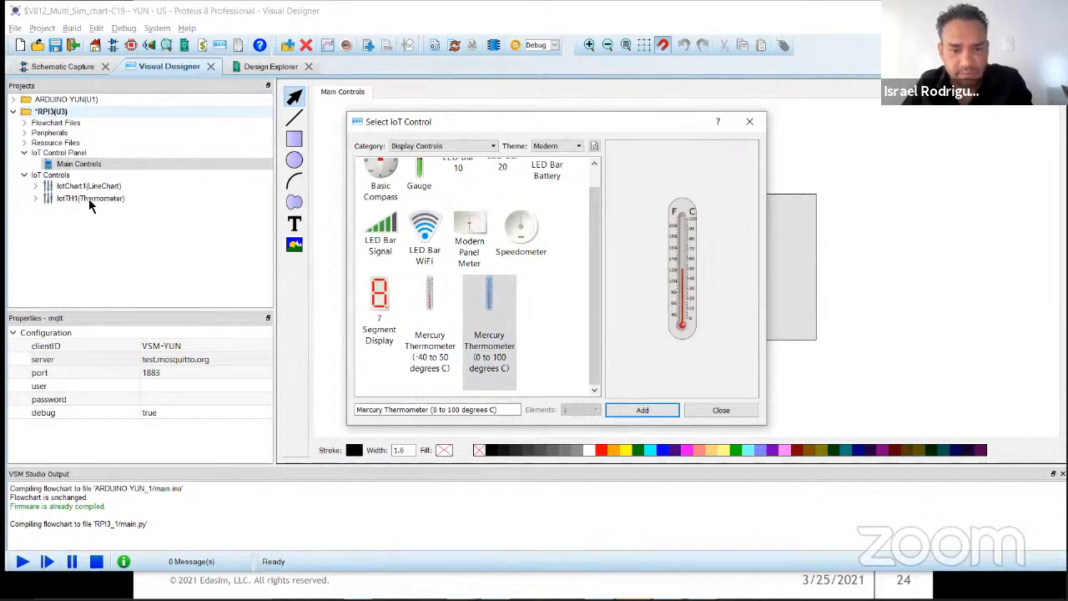
{"action": "left_click", "coordinate": [379, 307]}
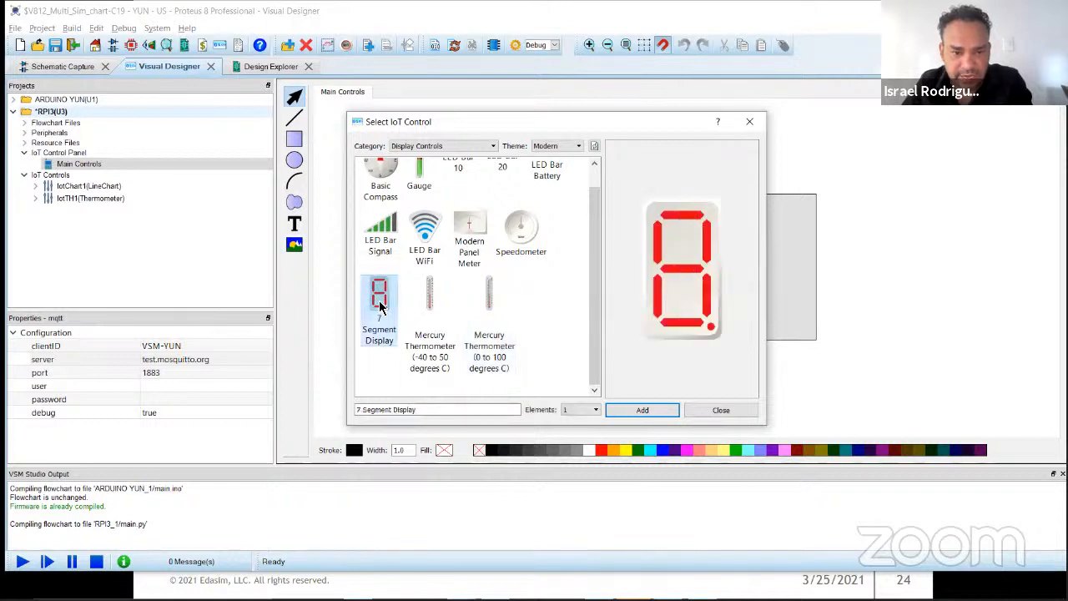
{"action": "left_click", "coordinate": [642, 410]}
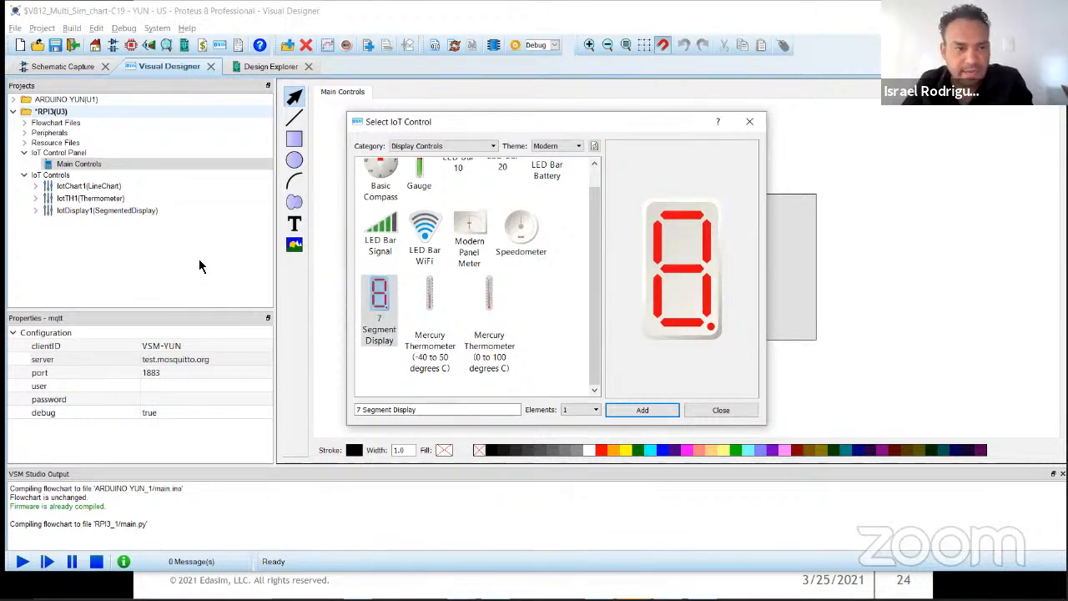
Step: Add the Red Round LED and the Green Round LED from the Indicators category, and finish selecting IoT controls
{"action": "left_click", "coordinate": [430, 147]}
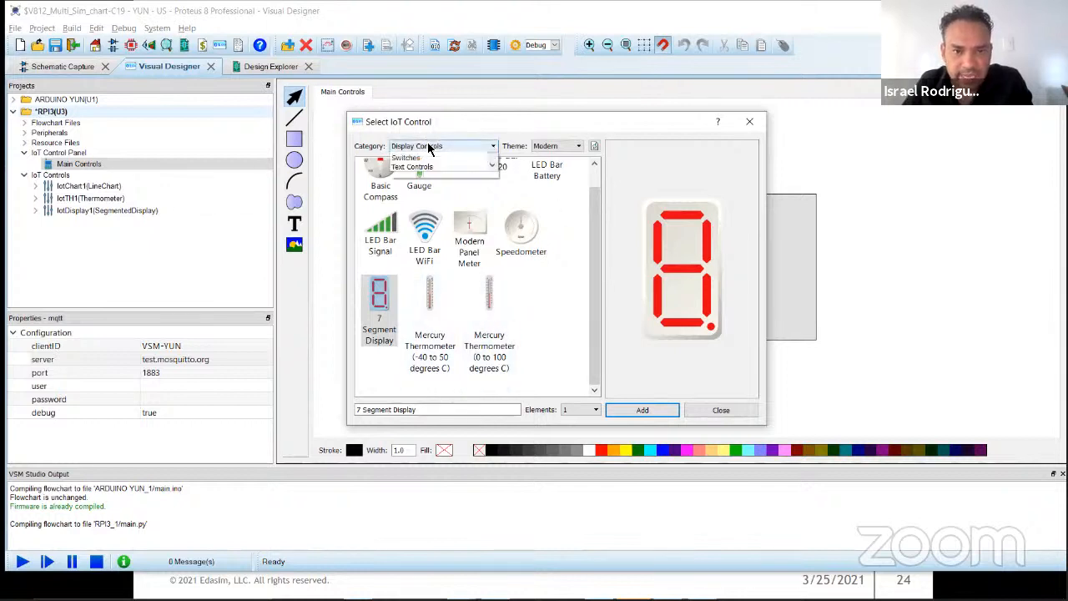
{"action": "left_click", "coordinate": [427, 199]}
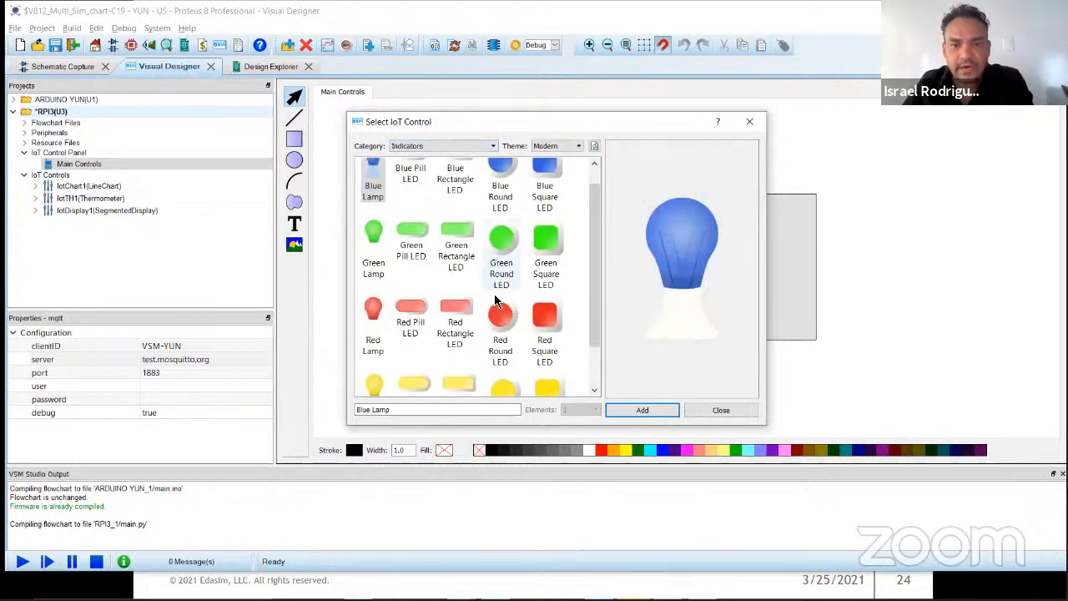
{"action": "left_click", "coordinate": [502, 319]}
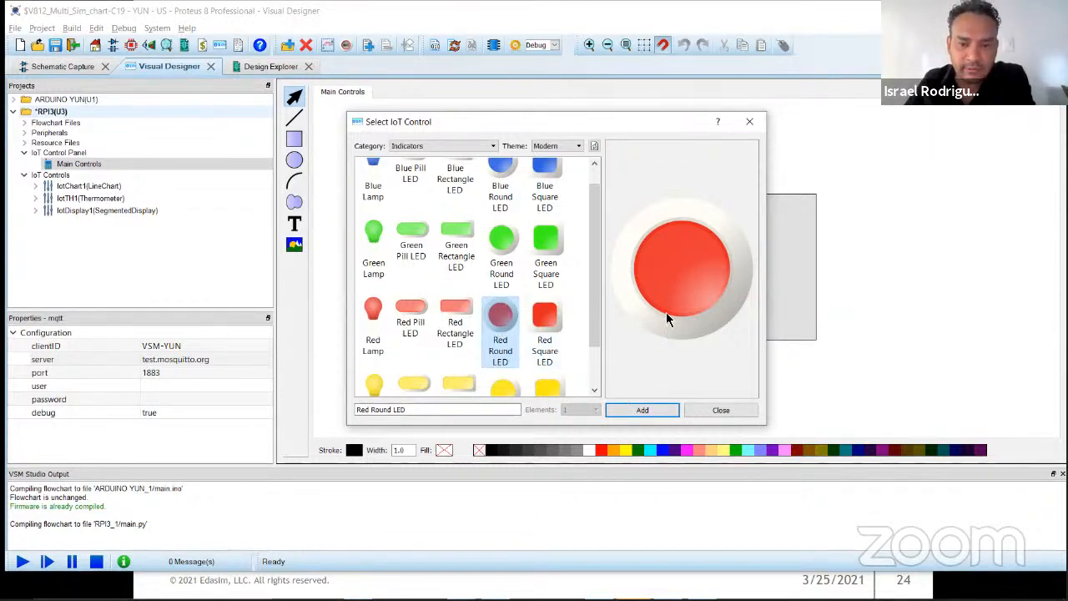
{"action": "left_click", "coordinate": [649, 409]}
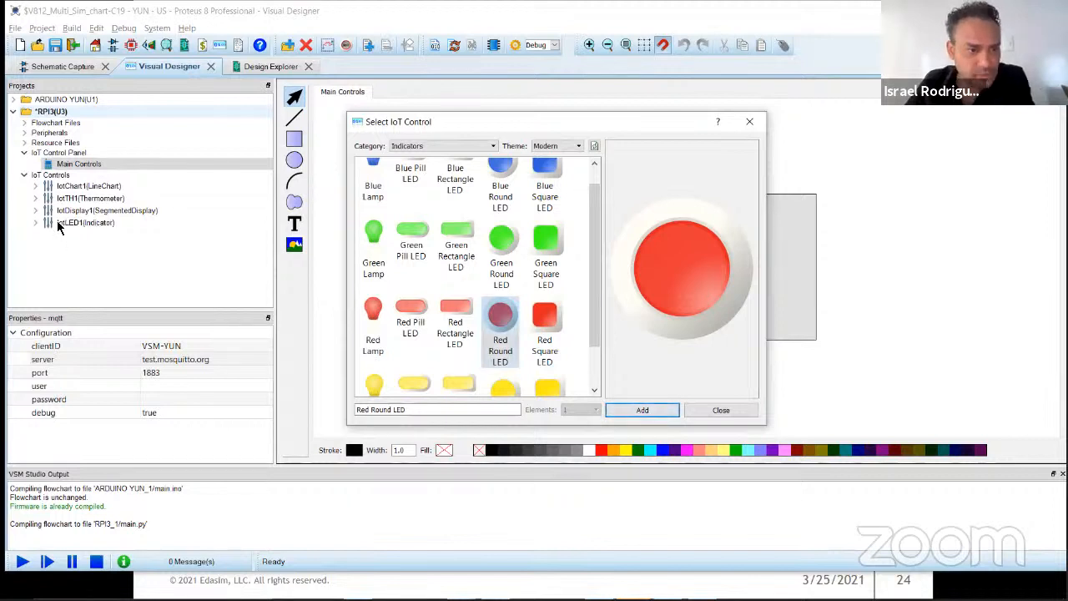
{"action": "left_click", "coordinate": [501, 242]}
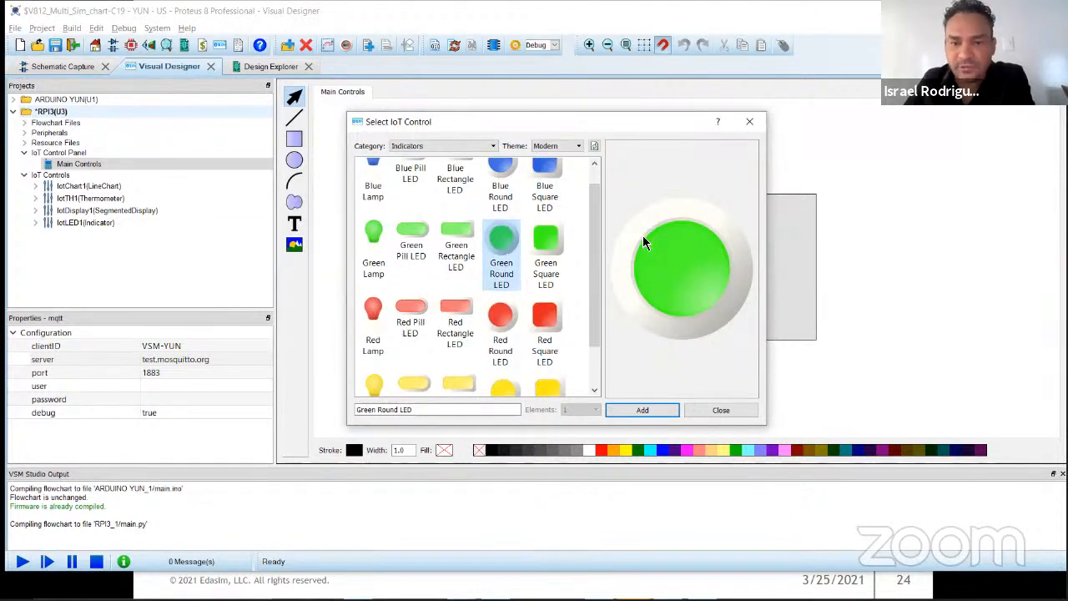
{"action": "left_click", "coordinate": [659, 409]}
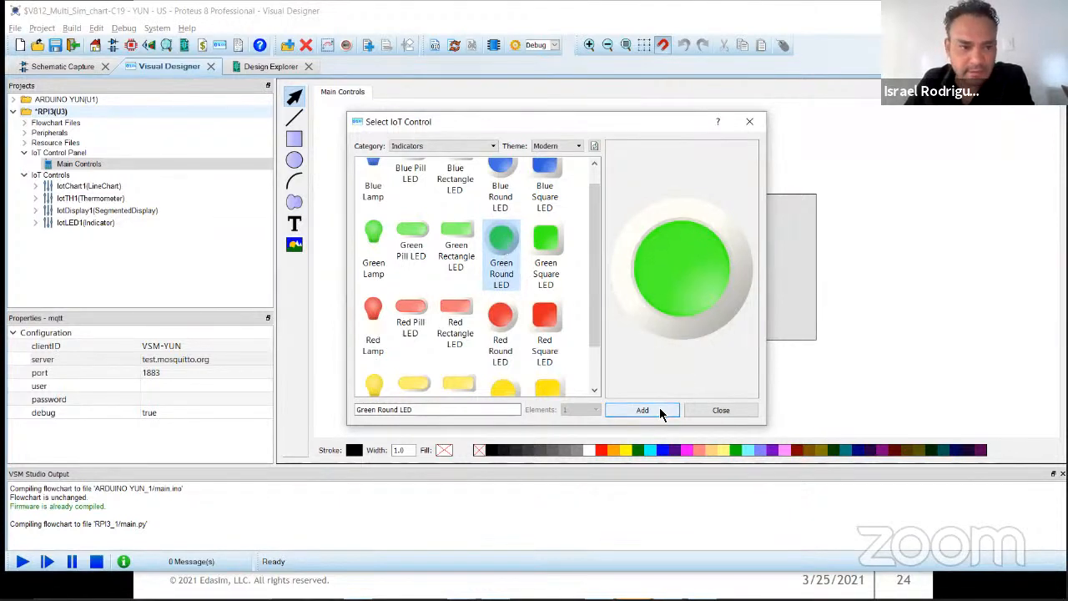
{"action": "left_click", "coordinate": [715, 409]}
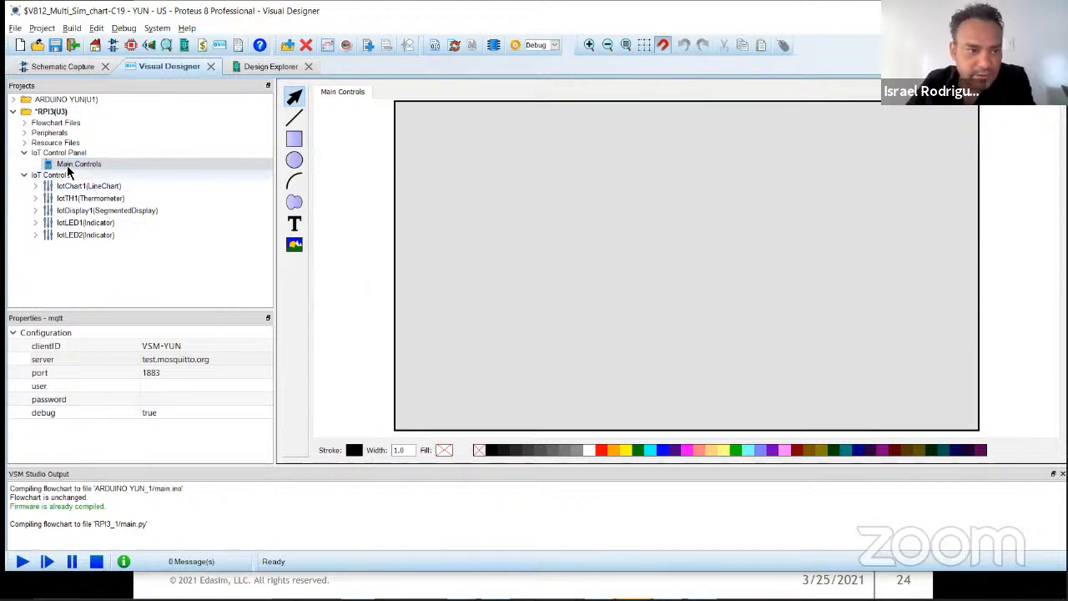
Step: Place the line chart in the lower right of the Main Controls panel and lower its top edge to leave space above it
{"action": "left_click_drag", "start_coordinate": [65, 189], "coordinate": [608, 162]}
{"action": "left_click_drag", "start_coordinate": [787, 145], "coordinate": [789, 197]}
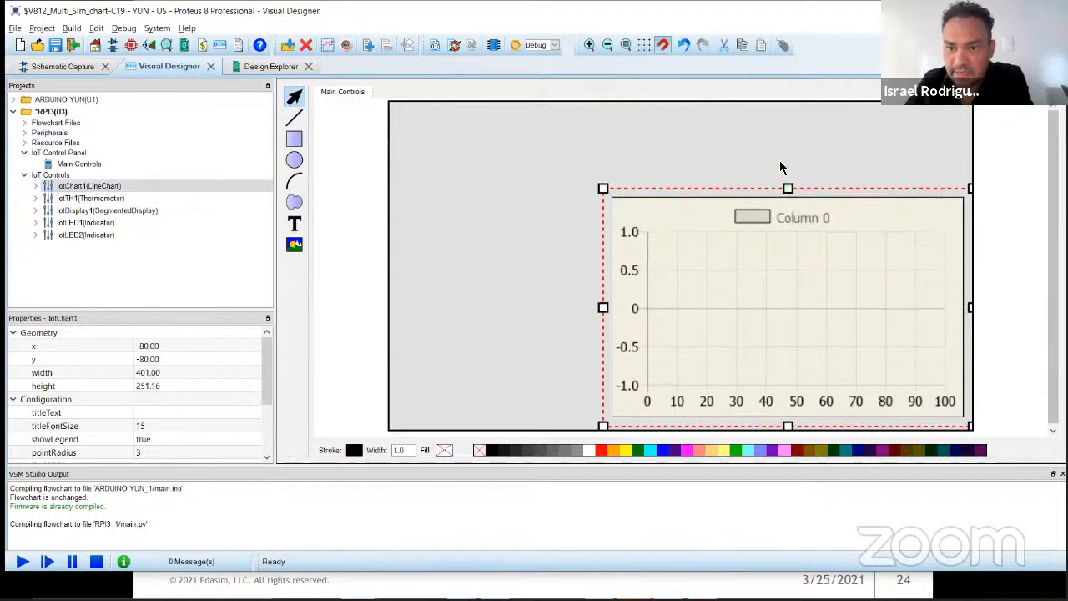
{"action": "left_click", "coordinate": [782, 167]}
Step: Place the thermometer along the left side of the panel at x -310, y -160, and size it to nearly the panel's height
{"action": "left_click_drag", "start_coordinate": [83, 198], "coordinate": [498, 248]}
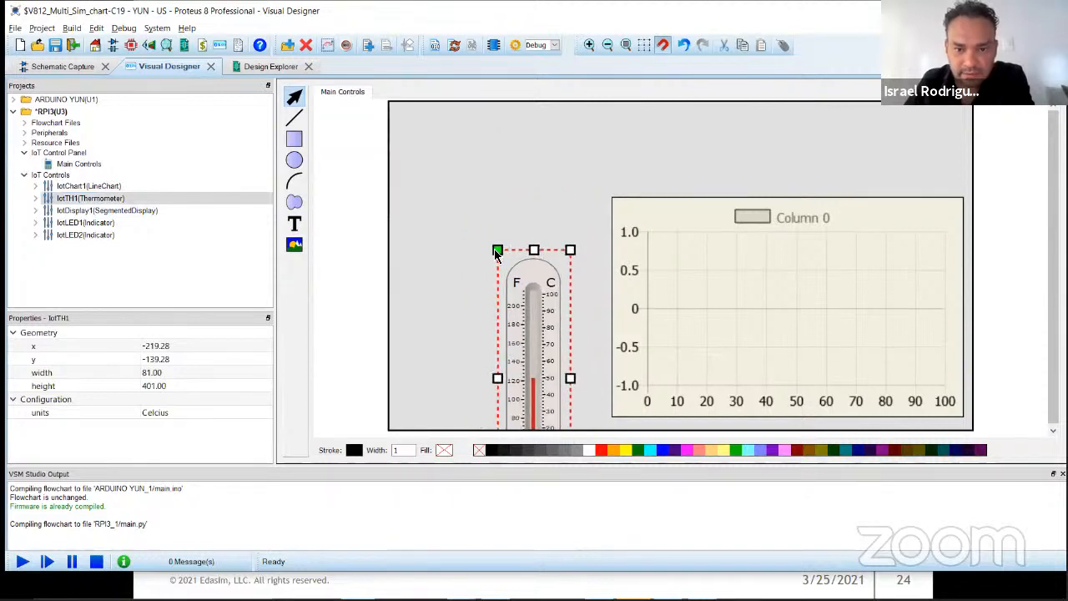
{"action": "left_click_drag", "start_coordinate": [550, 317], "coordinate": [453, 203]}
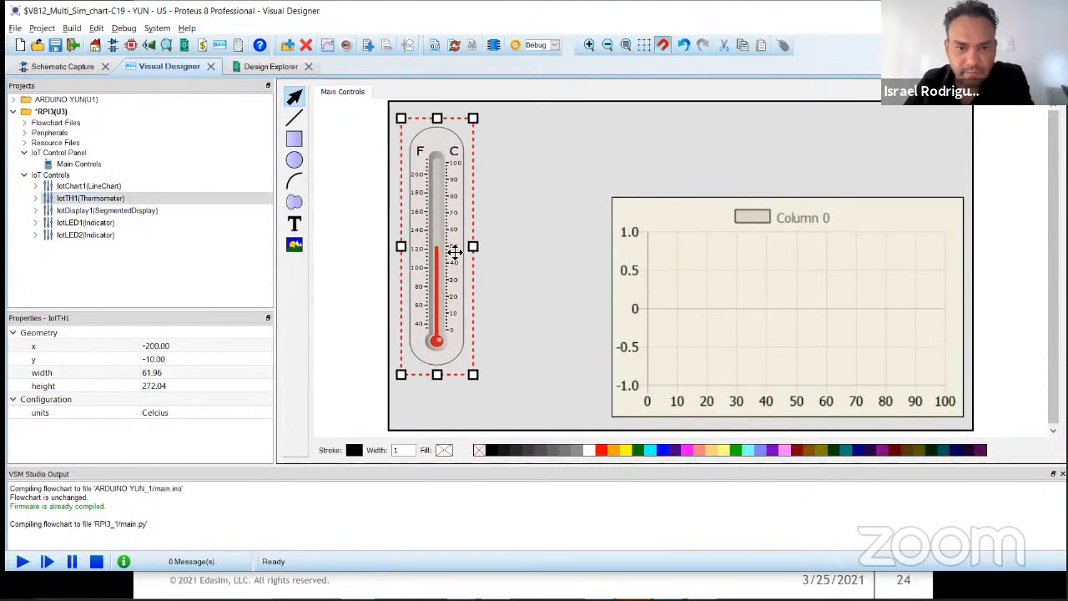
{"action": "left_click_drag", "start_coordinate": [473, 375], "coordinate": [481, 401]}
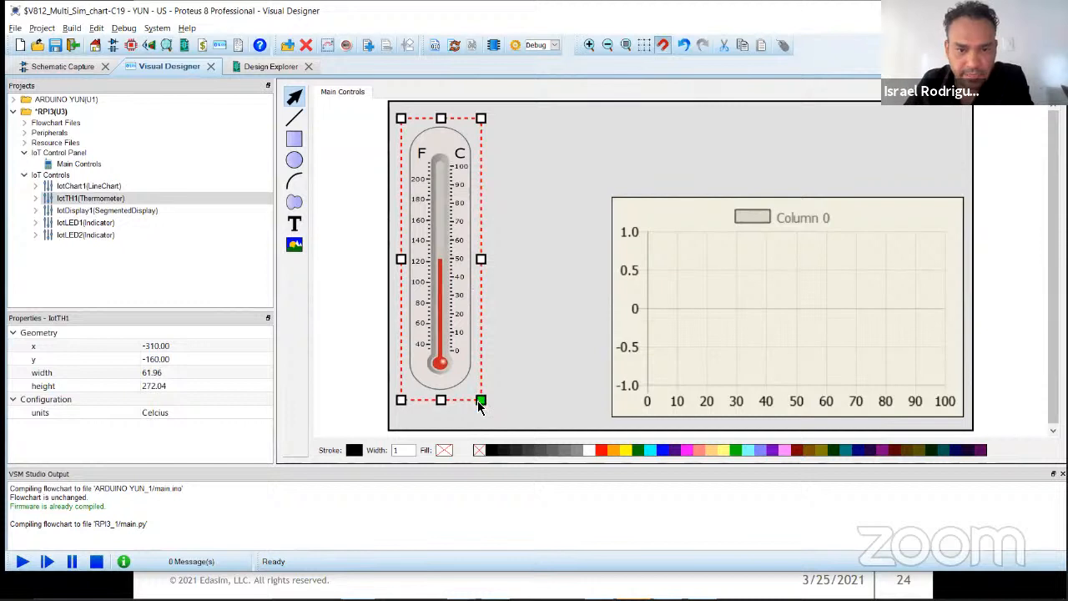
{"action": "left_click", "coordinate": [525, 334]}
{"action": "left_click", "coordinate": [446, 364]}
{"action": "left_click_drag", "start_coordinate": [441, 398], "coordinate": [440, 411]}
{"action": "left_click", "coordinate": [551, 342]}
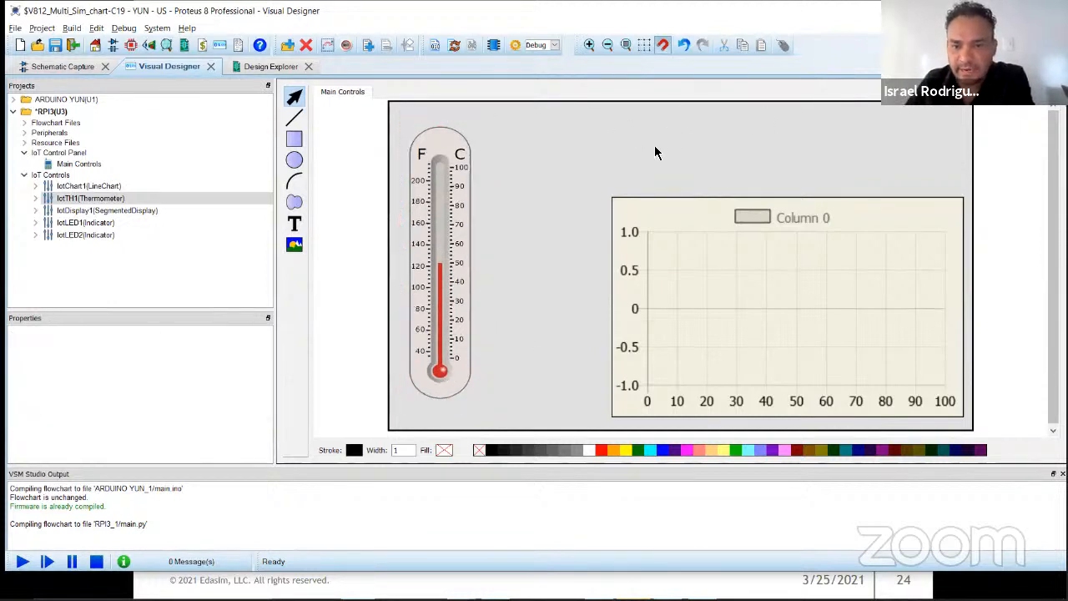
{"action": "left_click", "coordinate": [420, 326]}
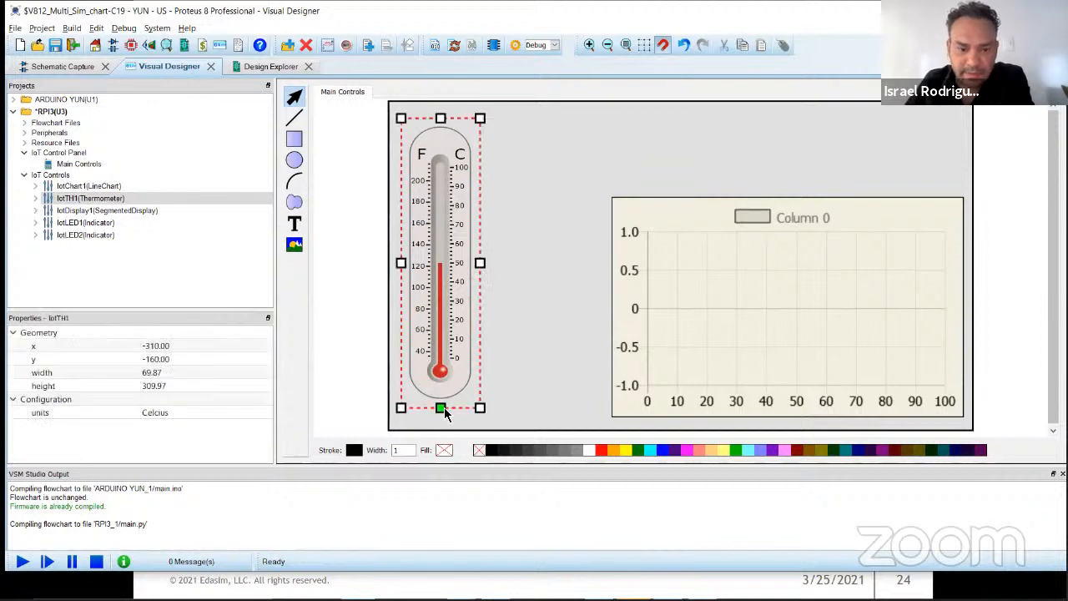
{"action": "left_click", "coordinate": [530, 351]}
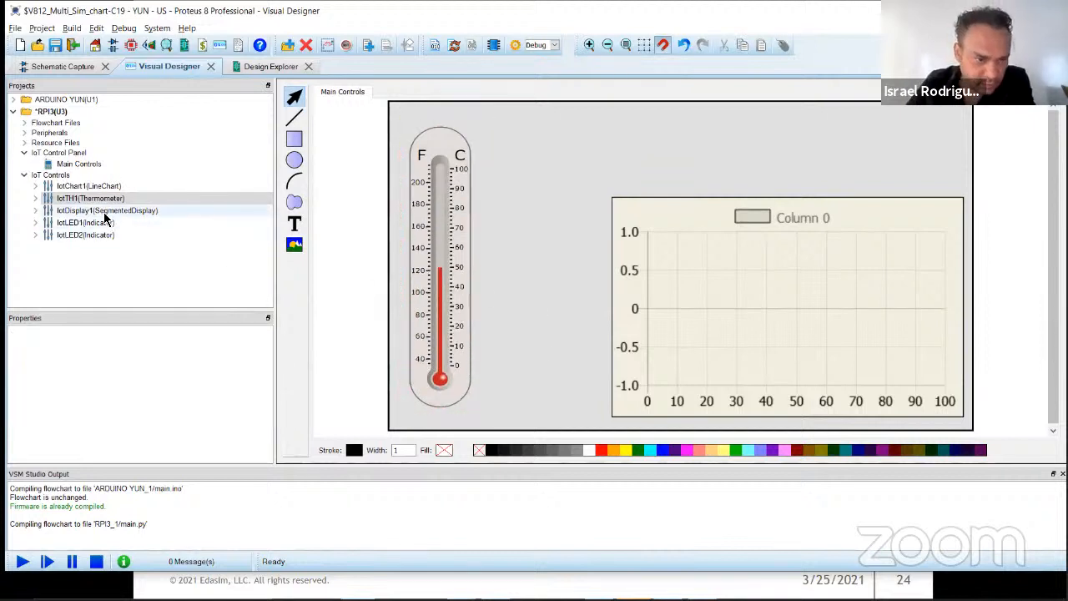
Step: Place the seven-segment display between the thermometer and the chart at x -190, y 40, about 62 wide and 109 high
{"action": "left_click", "coordinate": [76, 212]}
{"action": "left_click_drag", "start_coordinate": [76, 214], "coordinate": [523, 294]}
{"action": "left_click_drag", "start_coordinate": [551, 336], "coordinate": [536, 342]}
{"action": "left_click", "coordinate": [548, 229]}
{"action": "left_click", "coordinate": [551, 341]}
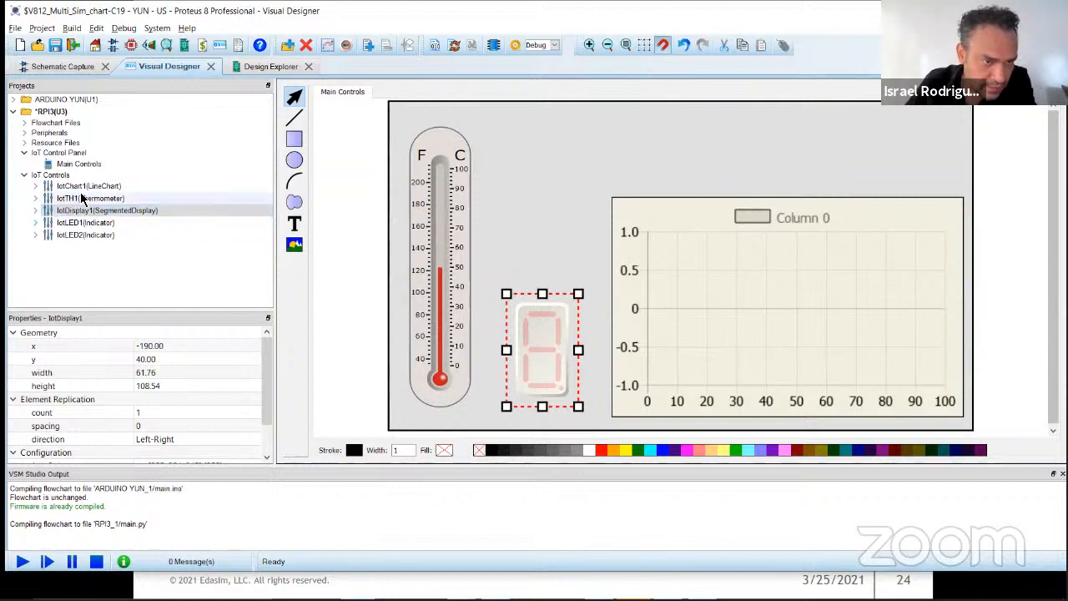
Step: Place the red LED indicator beside the thermometer's top and the green LED between it and the seven-segment display
{"action": "left_click_drag", "start_coordinate": [83, 222], "coordinate": [524, 132]}
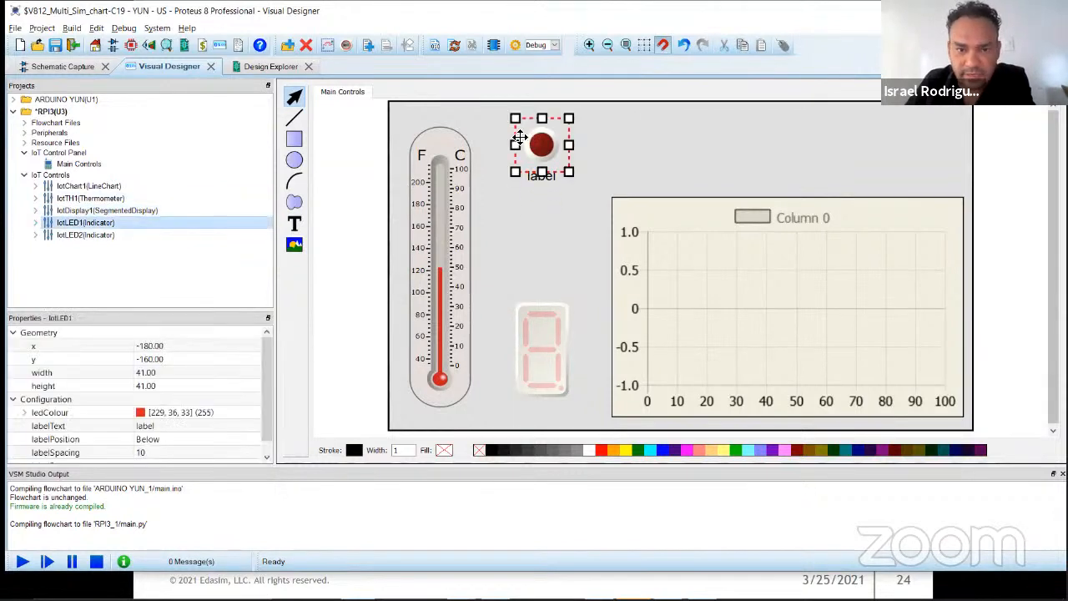
{"action": "left_click_drag", "start_coordinate": [97, 235], "coordinate": [525, 217]}
{"action": "left_click", "coordinate": [345, 236]}
Step: Insert the image $EDASIMLOGOa.png on the panel above the line chart
{"action": "left_click", "coordinate": [293, 244]}
{"action": "left_click_drag", "start_coordinate": [656, 118], "coordinate": [894, 188]}
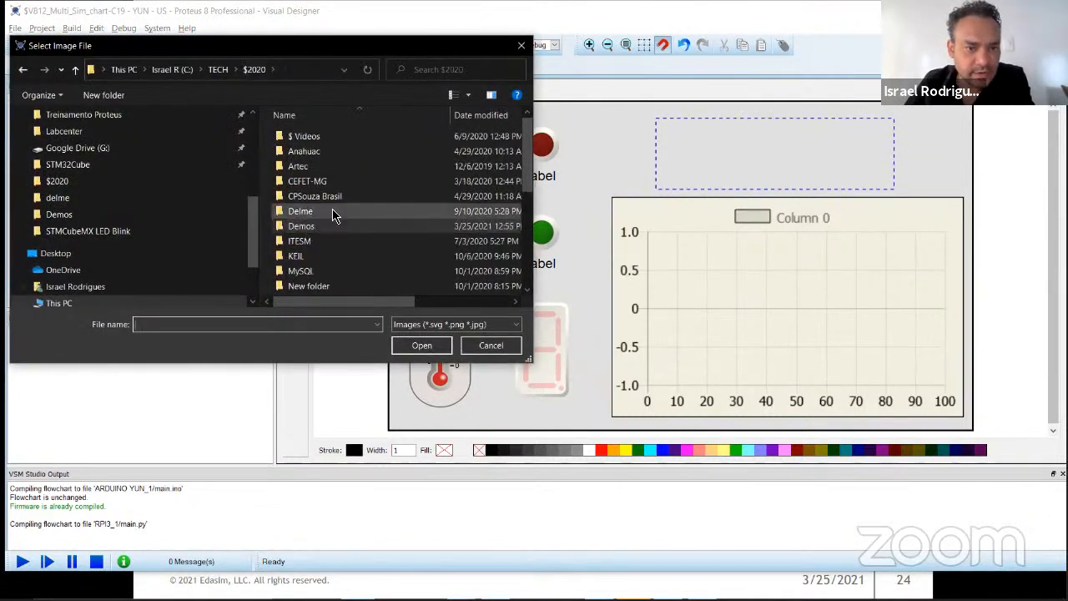
{"action": "scroll", "coordinate": [333, 217], "scroll_direction": "down", "scroll_amount": 7}
{"action": "left_click", "coordinate": [334, 242]}
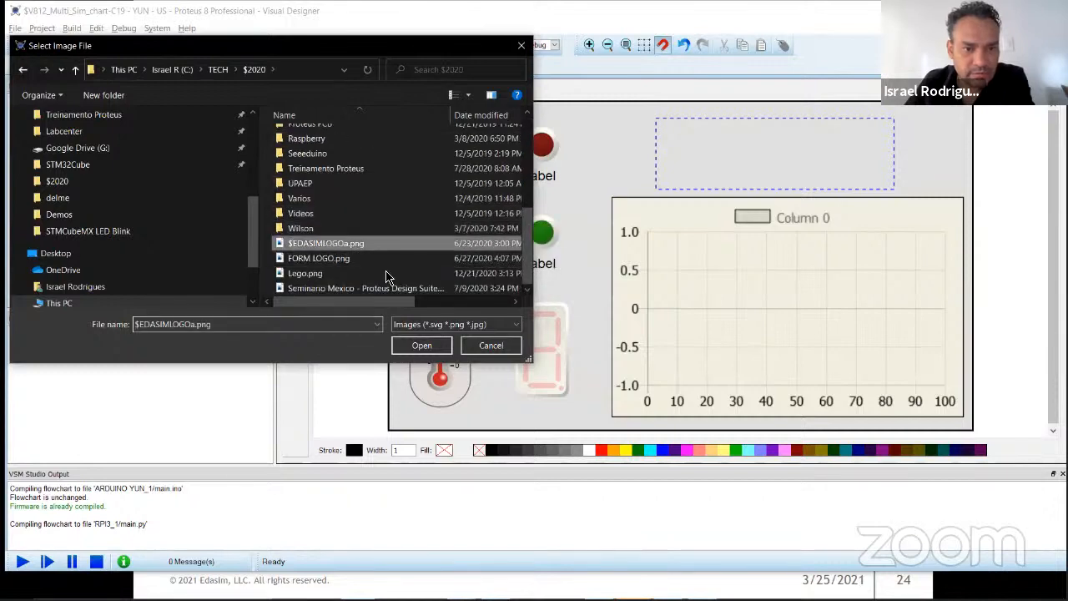
{"action": "left_click", "coordinate": [435, 347]}
{"action": "left_click", "coordinate": [612, 194]}
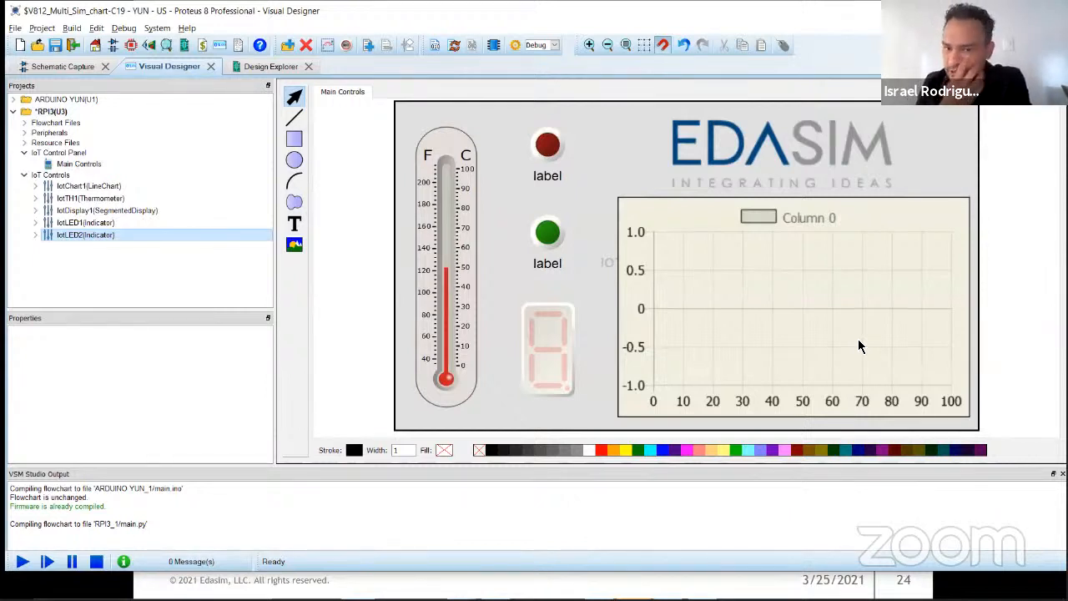
Step: Enlarge the red and green LED indicators to about 50 by 50 each
{"action": "left_click", "coordinate": [541, 148]}
{"action": "left_click_drag", "start_coordinate": [572, 174], "coordinate": [581, 179]}
{"action": "left_click", "coordinate": [576, 260]}
{"action": "left_click_drag", "start_coordinate": [580, 264], "coordinate": [583, 267]}
{"action": "left_click", "coordinate": [580, 324]}
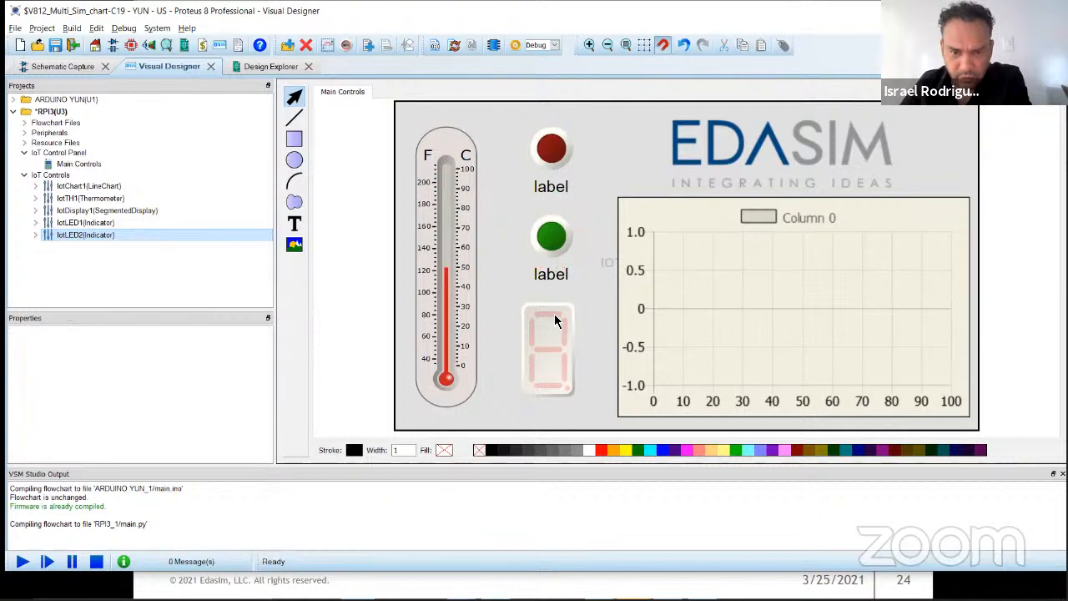
Step: Widen the seven-segment display to about 70
{"action": "left_click", "coordinate": [555, 314]}
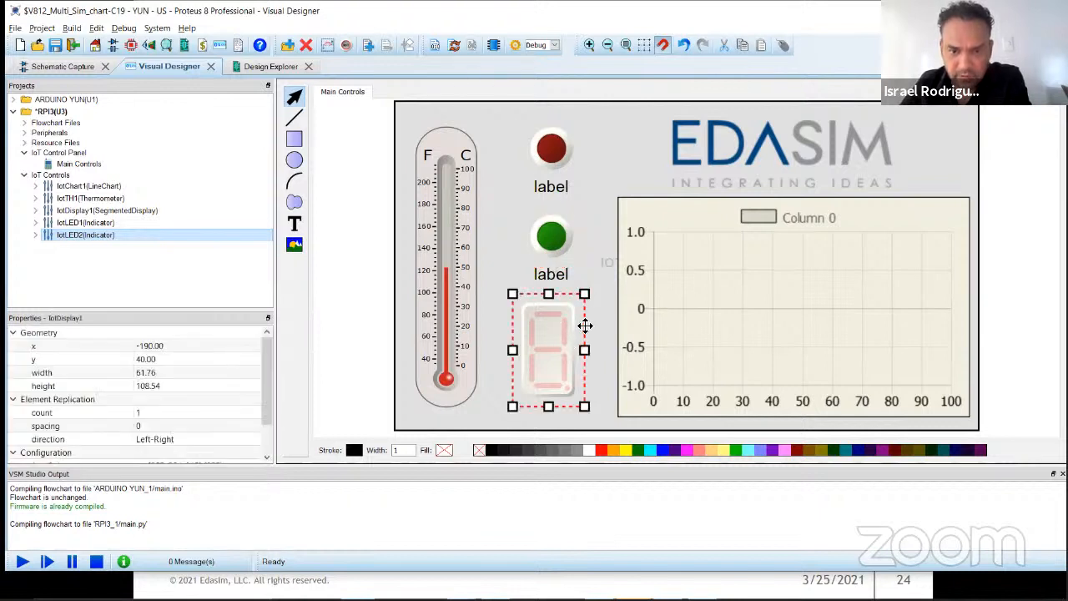
{"action": "left_click_drag", "start_coordinate": [584, 350], "coordinate": [589, 348]}
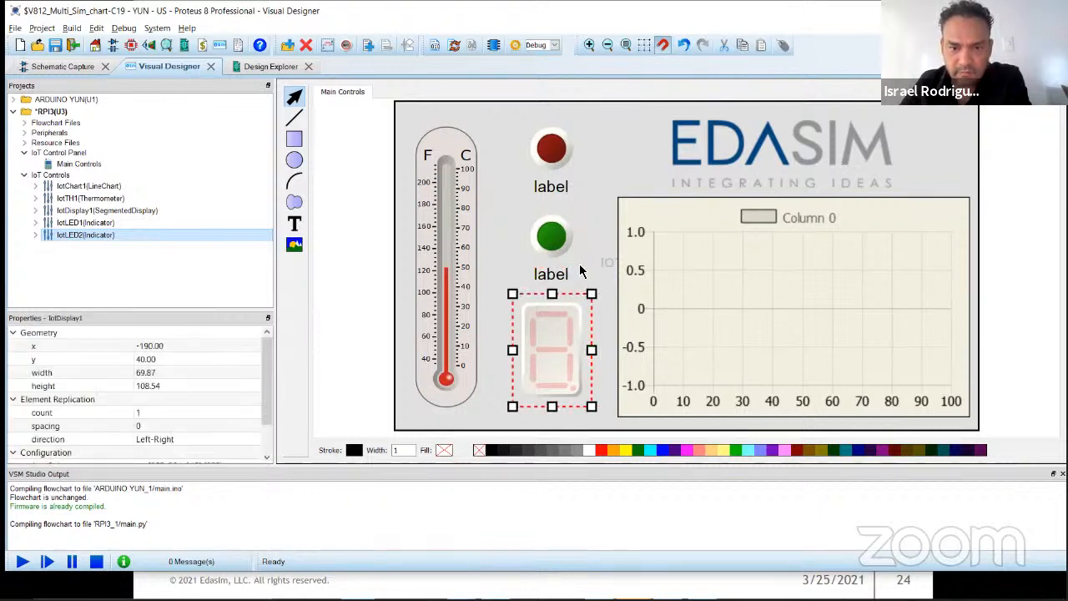
{"action": "left_click", "coordinate": [613, 157]}
{"action": "left_click", "coordinate": [566, 339]}
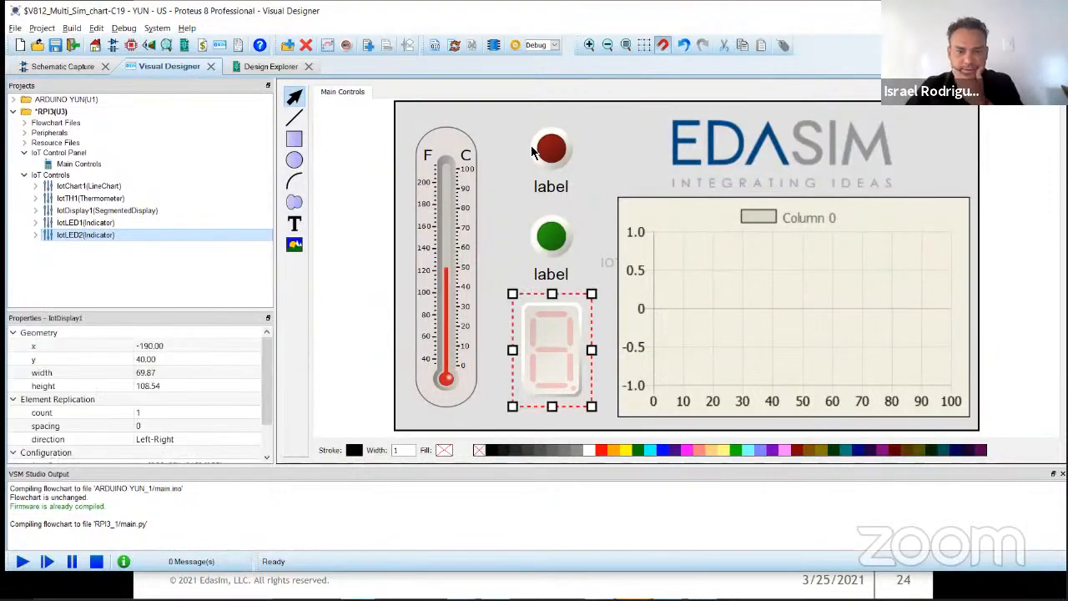
Step: Shift both LED indicators slightly left and adjust the seven-segment display's side edges to centre it beneath them
{"action": "left_click_drag", "start_coordinate": [554, 160], "coordinate": [546, 158]}
{"action": "left_click_drag", "start_coordinate": [555, 241], "coordinate": [547, 240]}
{"action": "left_click", "coordinate": [568, 313]}
{"action": "left_click_drag", "start_coordinate": [592, 351], "coordinate": [583, 348]}
{"action": "left_click", "coordinate": [585, 234]}
{"action": "left_click", "coordinate": [549, 335]}
{"action": "mouse_move", "coordinate": [508, 358]}
{"action": "left_mouse_down"}
{"action": "mouse_move", "coordinate": [487, 350]}
{"action": "mouse_move", "coordinate": [503, 350]}
{"action": "left_mouse_up"}
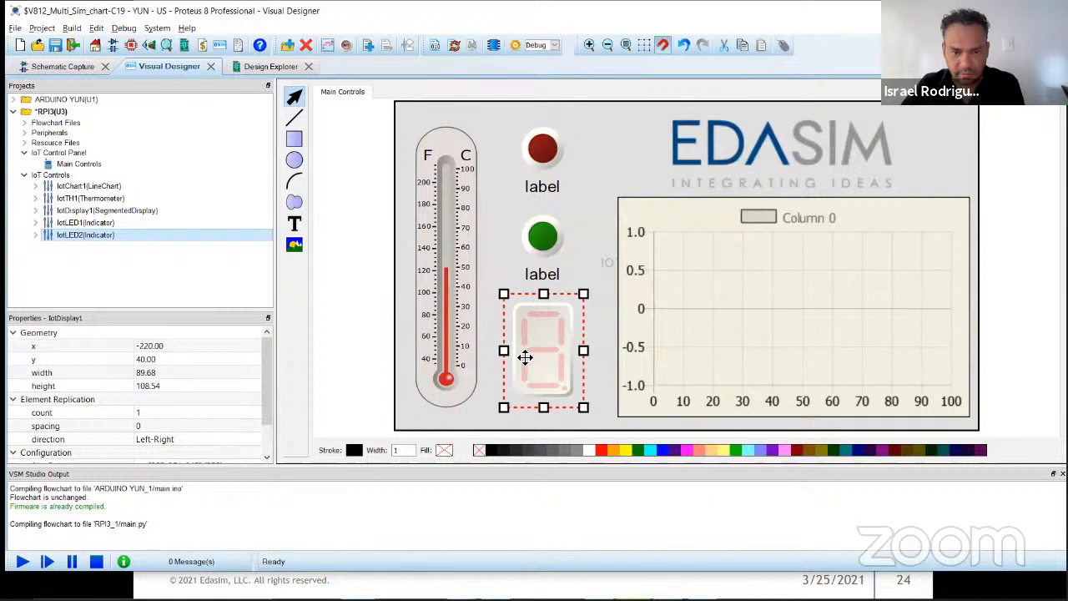
{"action": "left_click", "coordinate": [599, 181]}
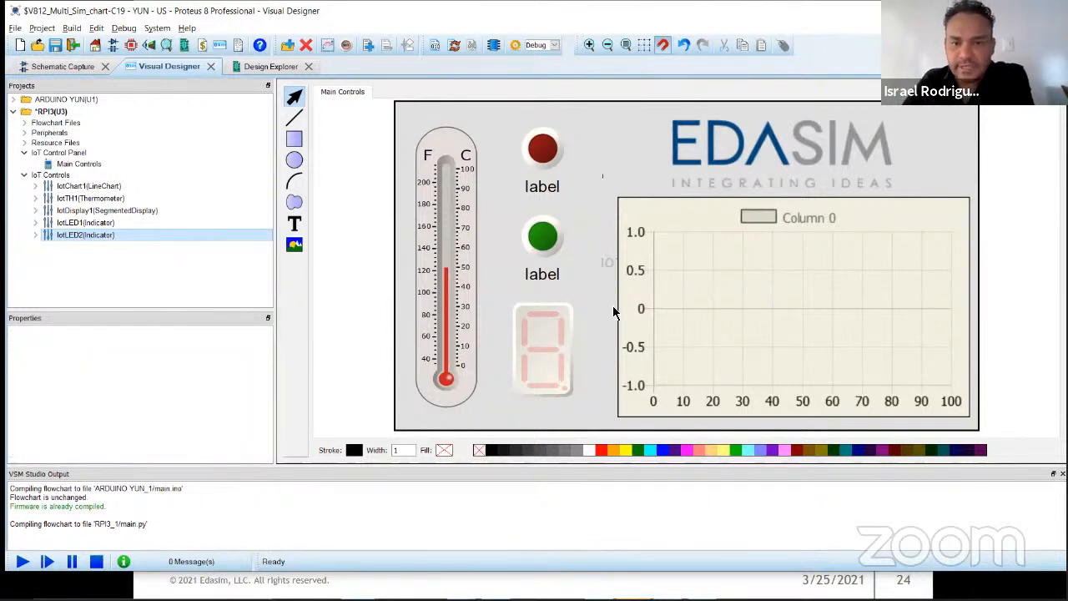
Step: Set the label text of the red LED indicator to "Alarm"
{"action": "left_click", "coordinate": [540, 166]}
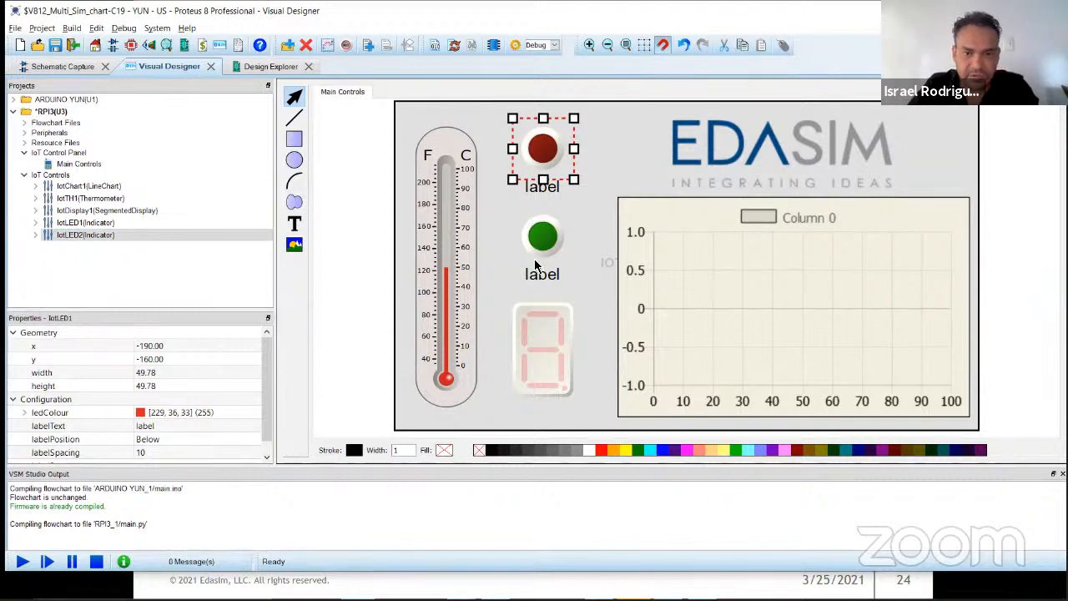
{"action": "left_click", "coordinate": [542, 238]}
{"action": "left_click_drag", "start_coordinate": [182, 310], "coordinate": [185, 253]}
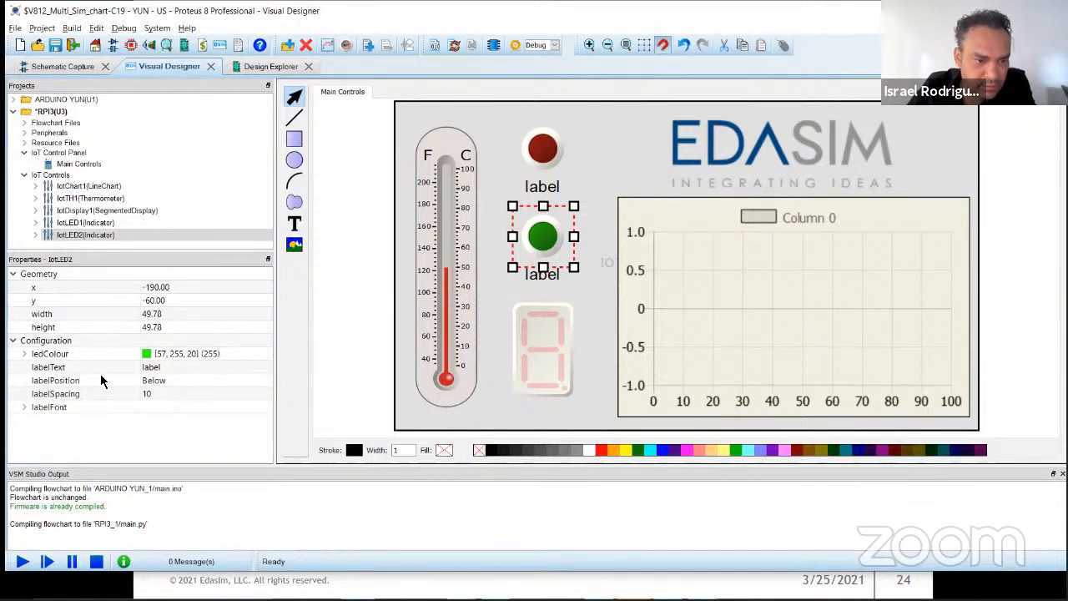
{"action": "left_click", "coordinate": [547, 149]}
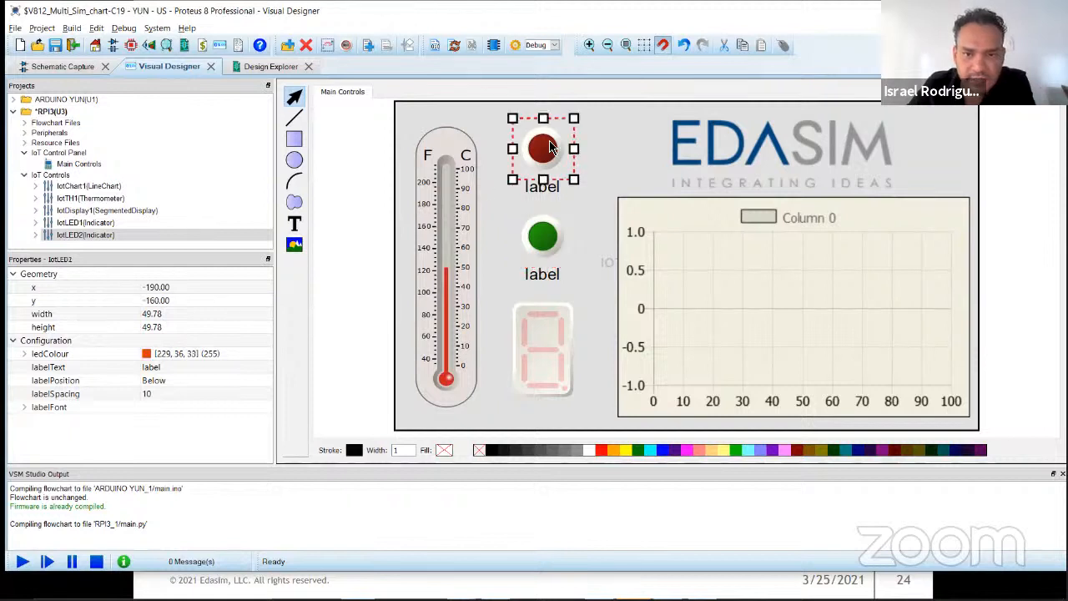
{"action": "left_click", "coordinate": [190, 369]}
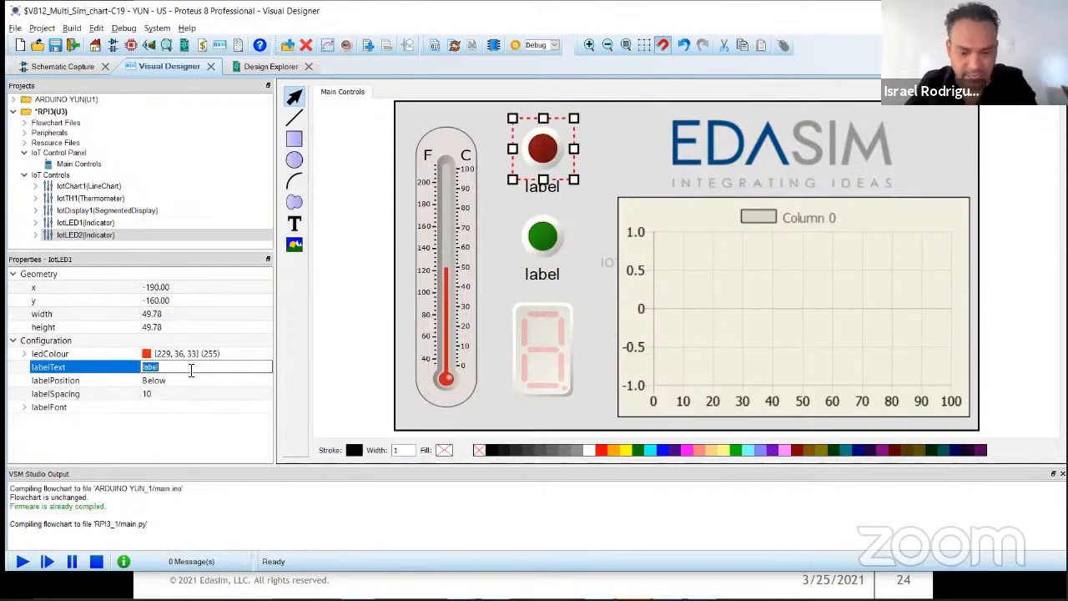
{"action": "key", "text": "BackSpace"}
{"action": "type", "text": "Alamr"}
{"action": "key", "text": "BackSpace"}
{"action": "type", "text": "ar"}
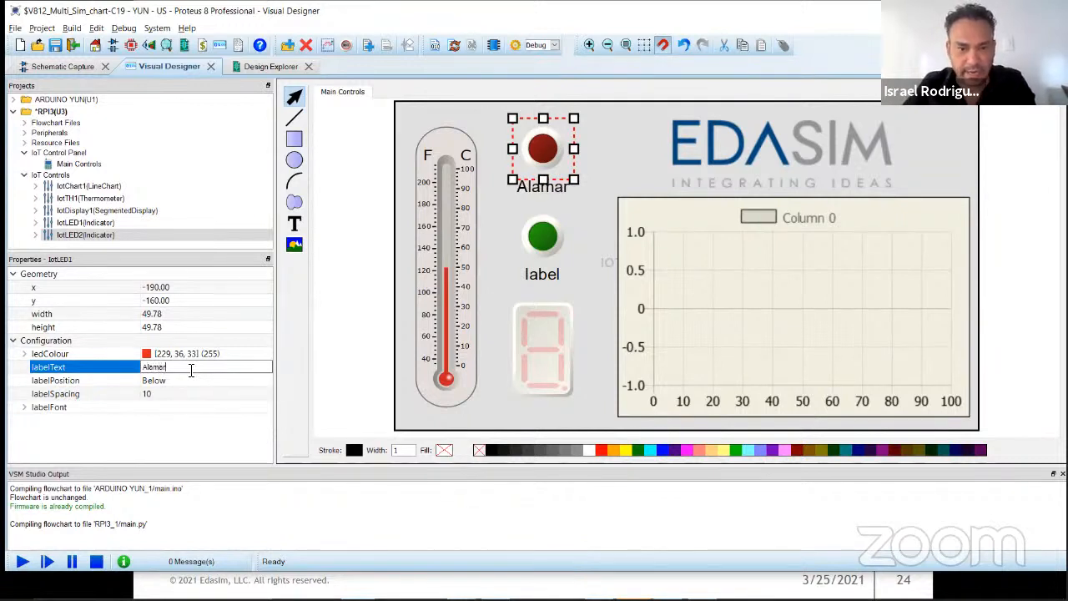
{"action": "key", "text": "BackSpace"}
{"action": "key", "text": "BackSpace"}
{"action": "key", "text": "BackSpace"}
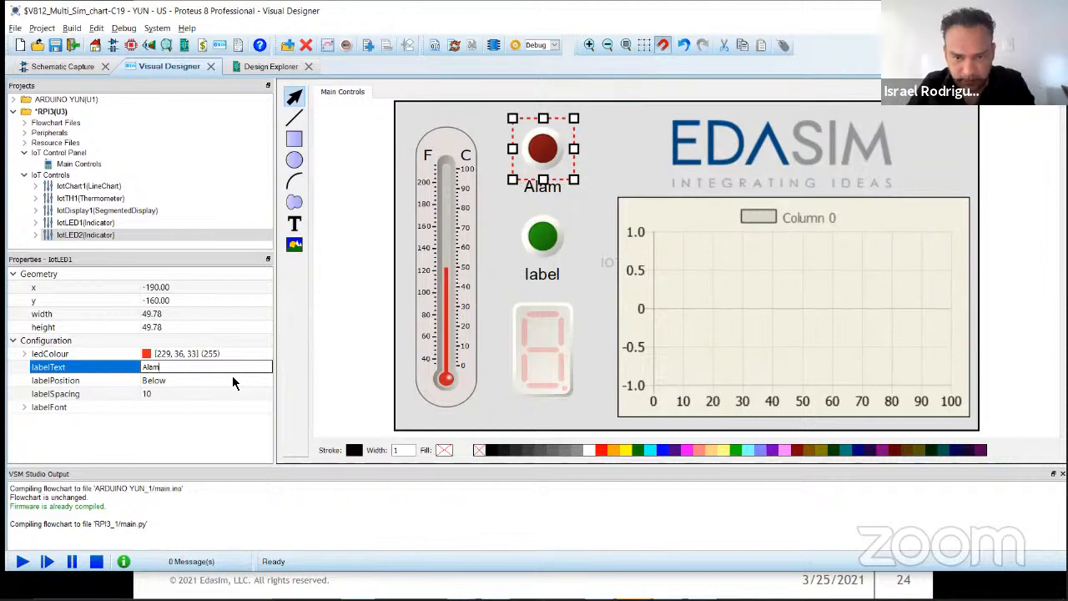
{"action": "type", "text": "rm"}
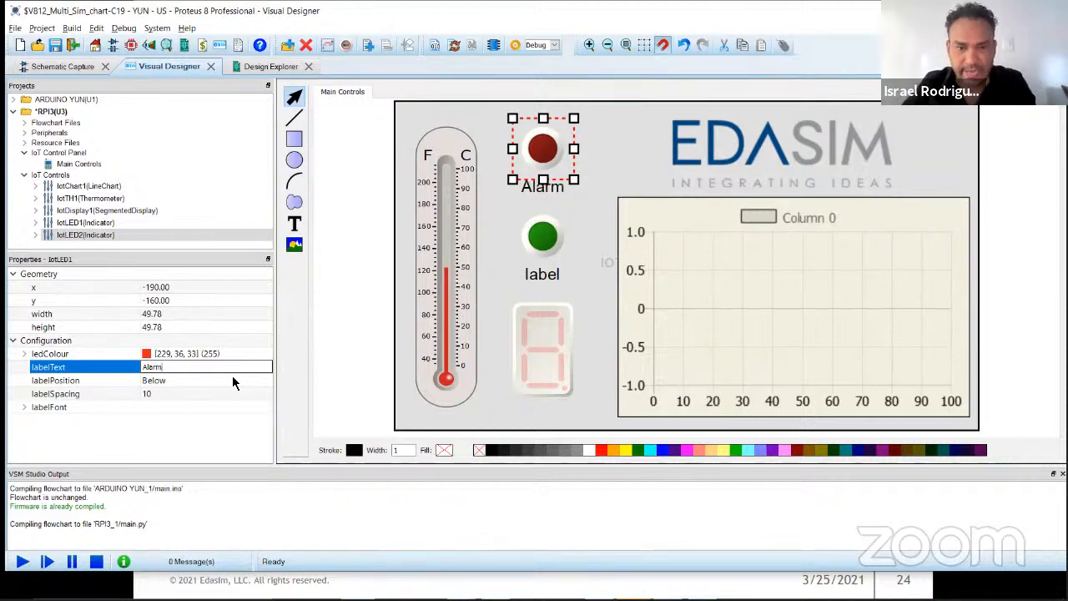
{"action": "key", "text": "Return"}
{"action": "left_click", "coordinate": [369, 228]}
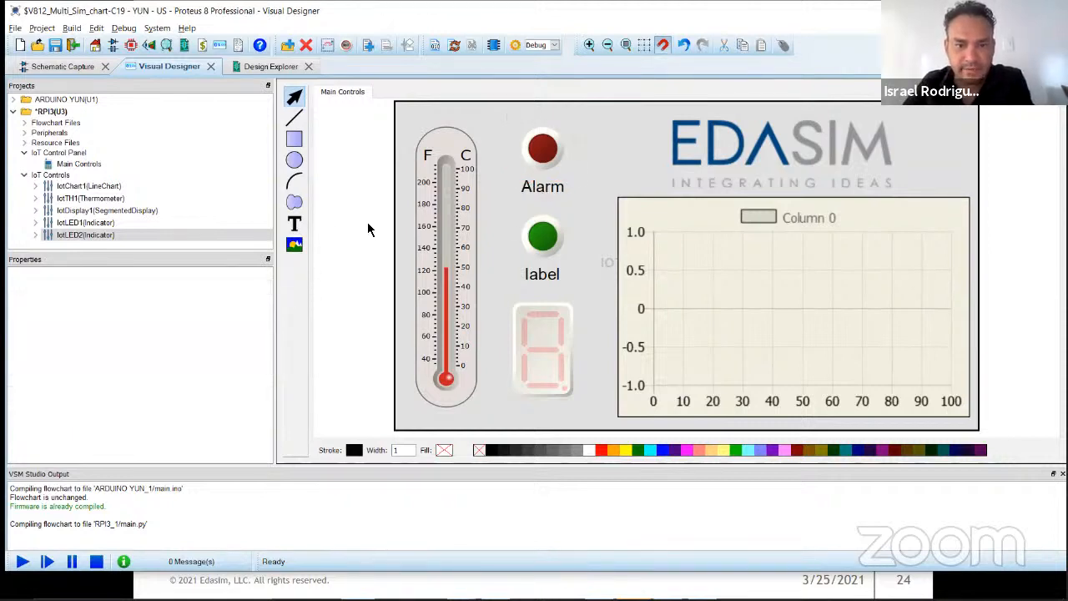
Step: Set the label text of the green LED indicator to "Capacity"
{"action": "left_click", "coordinate": [551, 160]}
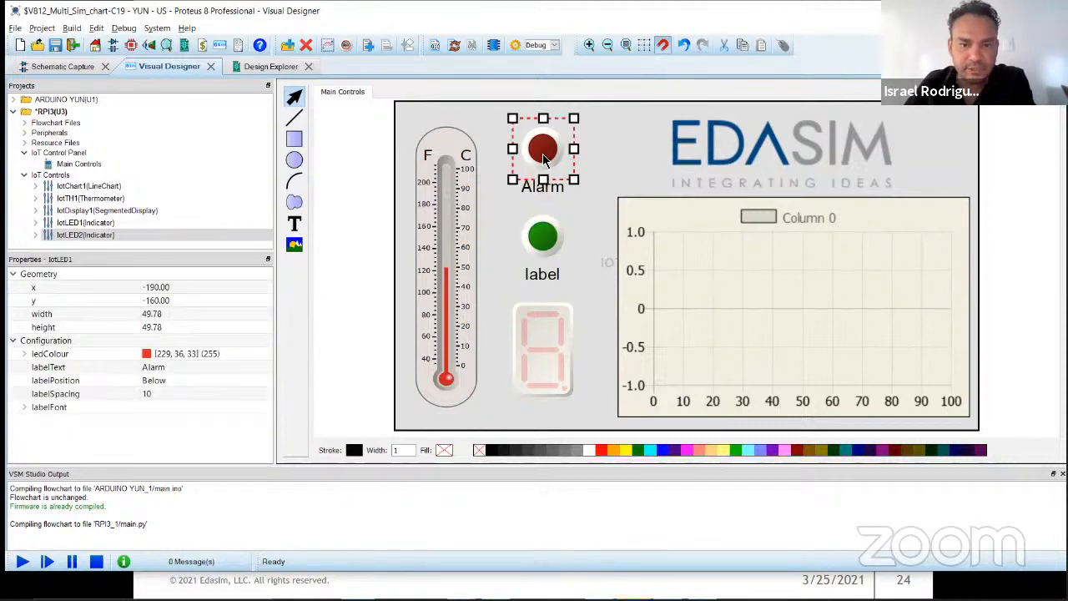
{"action": "left_click", "coordinate": [538, 250]}
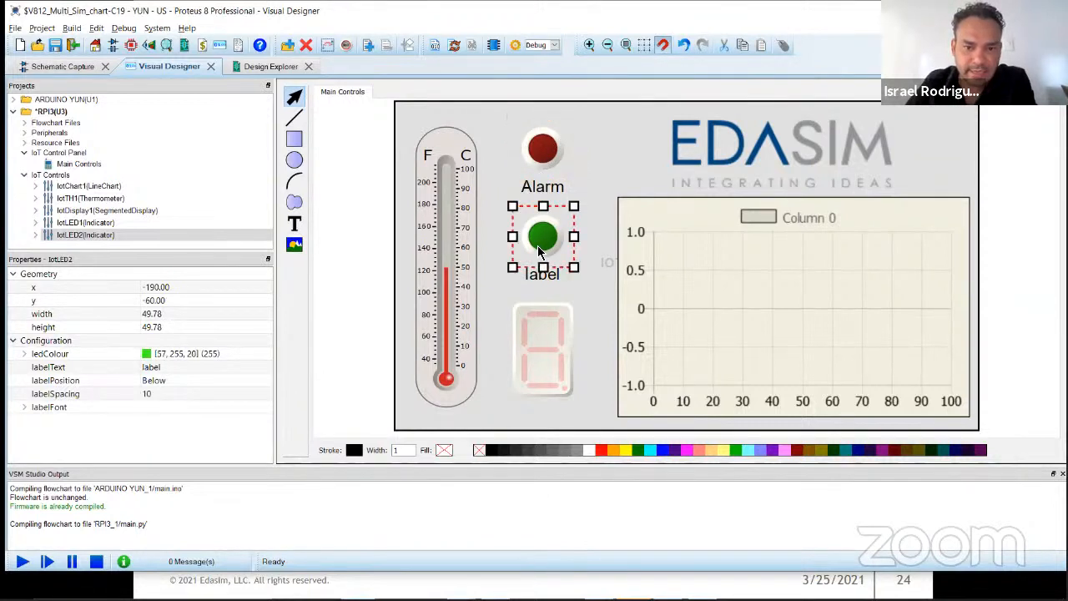
{"action": "left_click", "coordinate": [194, 372]}
{"action": "type", "text": "C"}
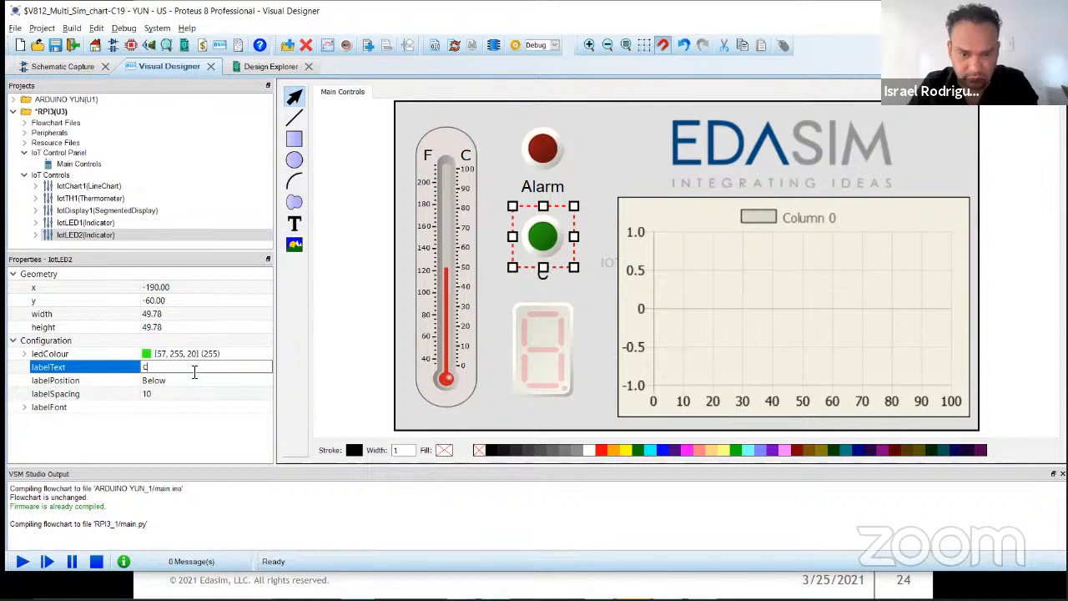
{"action": "type", "text": "apacity"}
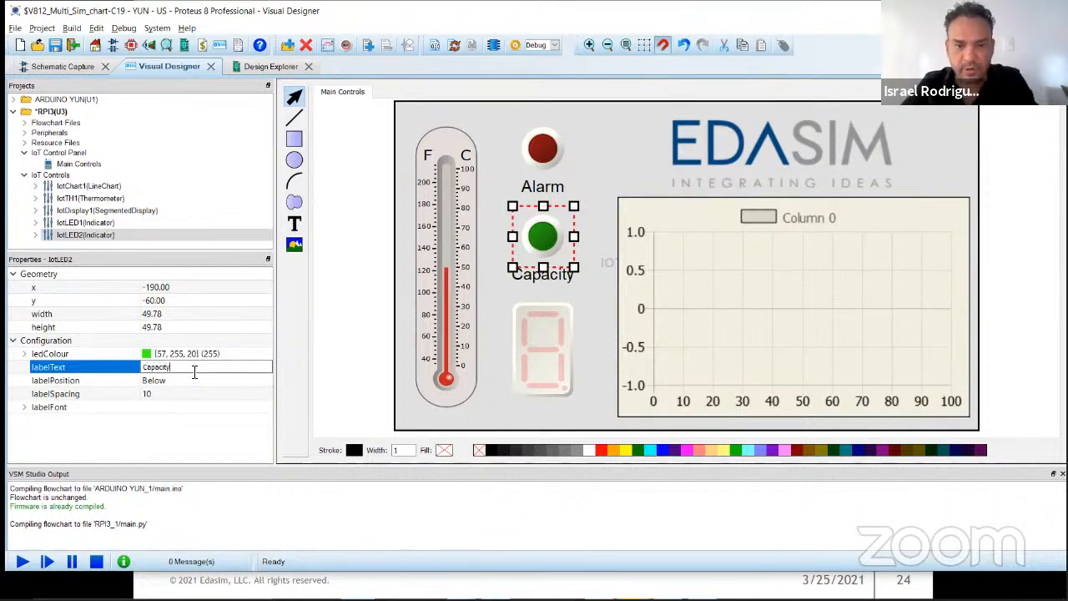
{"action": "key", "text": "Return"}
{"action": "left_click", "coordinate": [373, 252]}
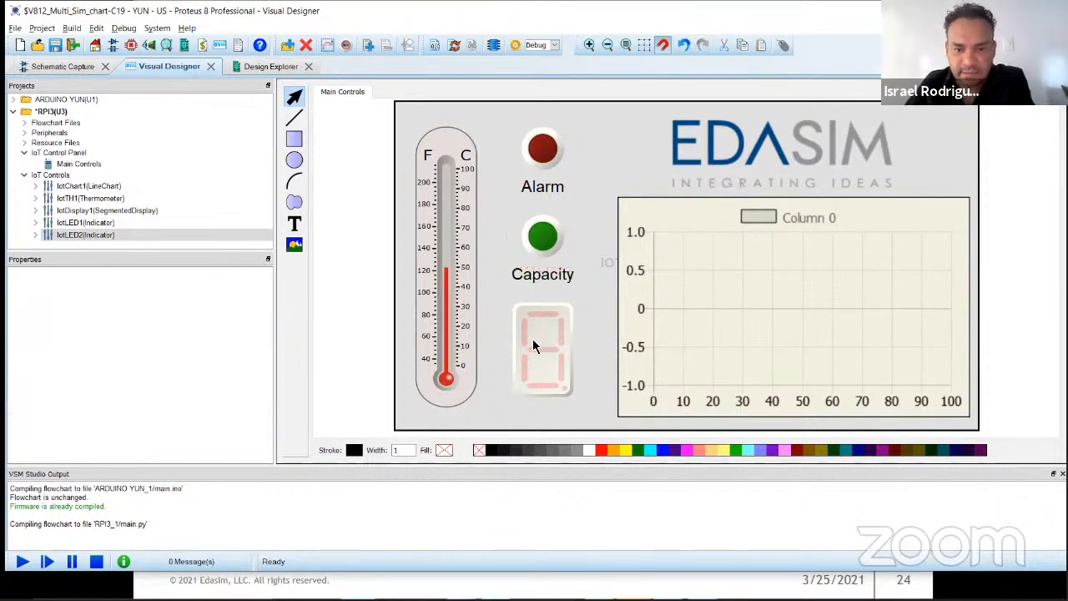
Step: Set the line chart's xRange to a minimum of 0 and a maximum of 10
{"action": "left_click", "coordinate": [534, 341]}
{"action": "left_click", "coordinate": [631, 148]}
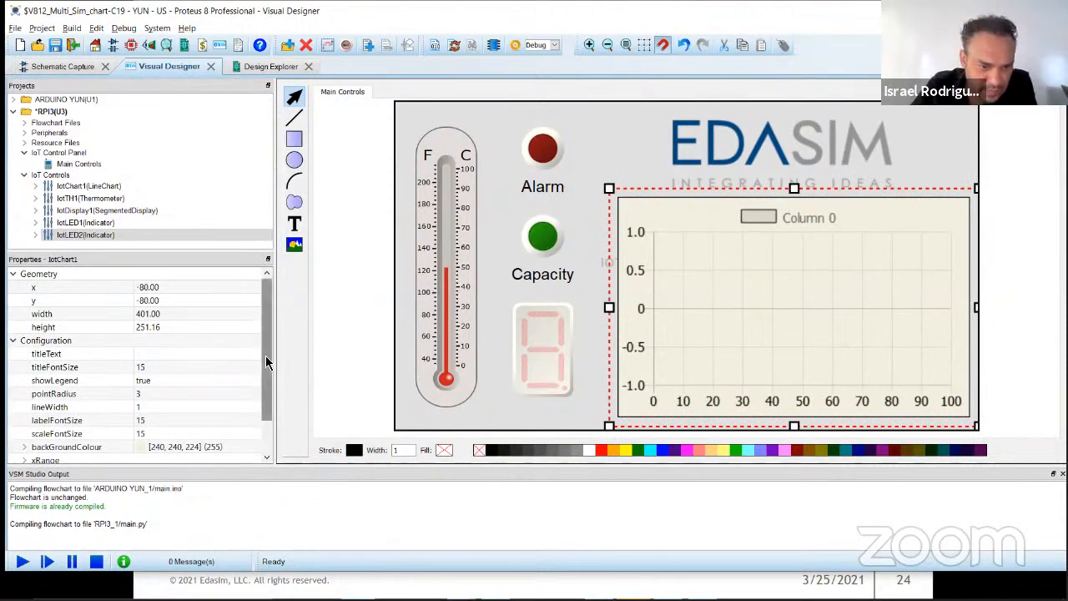
{"action": "scroll", "coordinate": [267, 354], "scroll_direction": "down", "scroll_amount": 1}
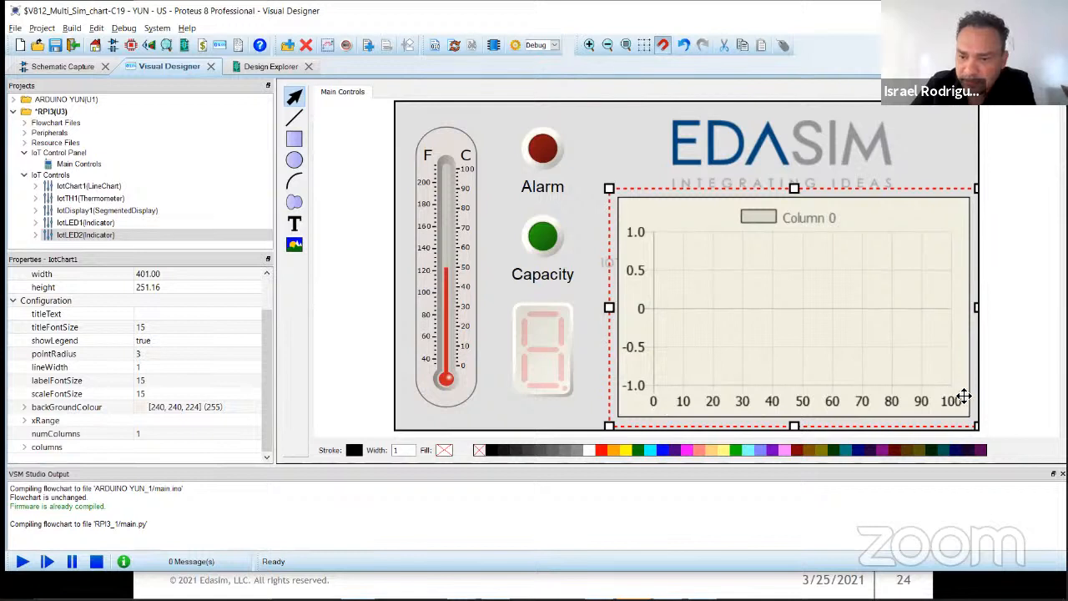
{"action": "left_click", "coordinate": [24, 420]}
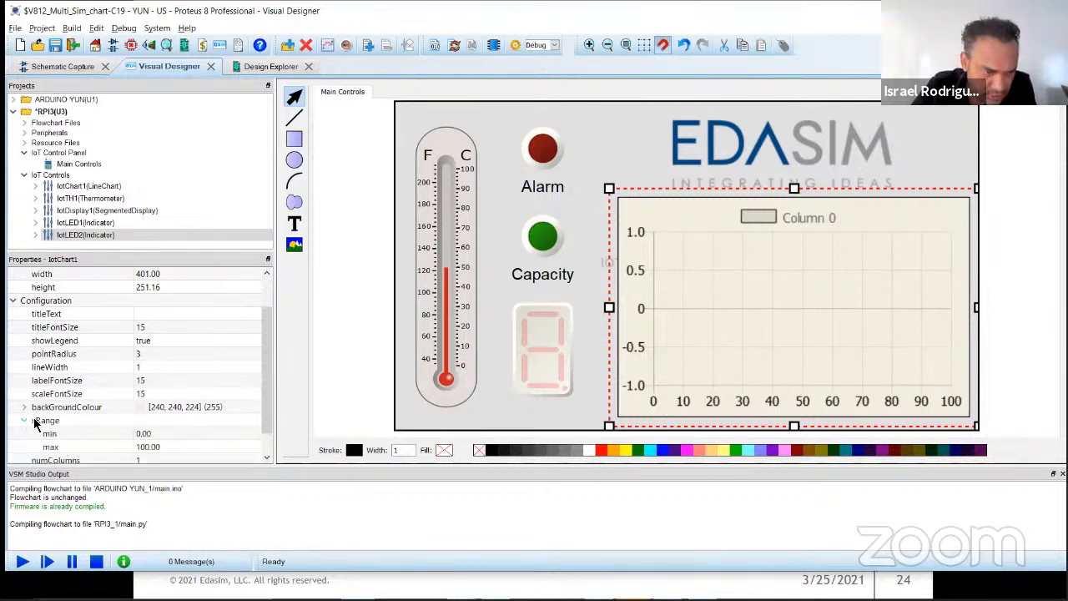
{"action": "left_click", "coordinate": [160, 407]}
{"action": "type", "text": "0"}
{"action": "left_click", "coordinate": [155, 420]}
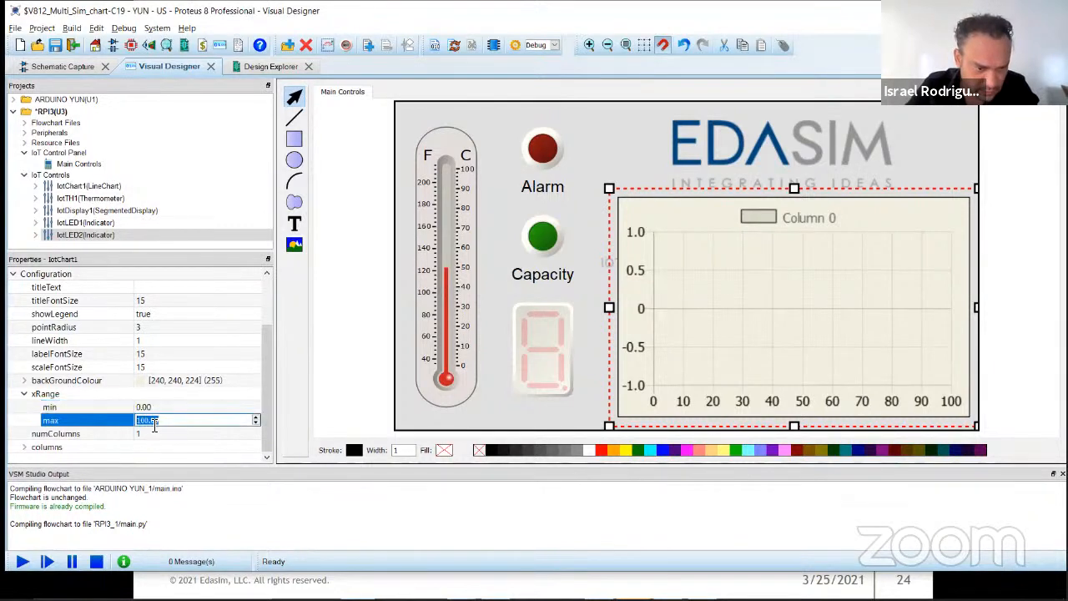
{"action": "type", "text": "10"}
{"action": "key", "text": "Return"}
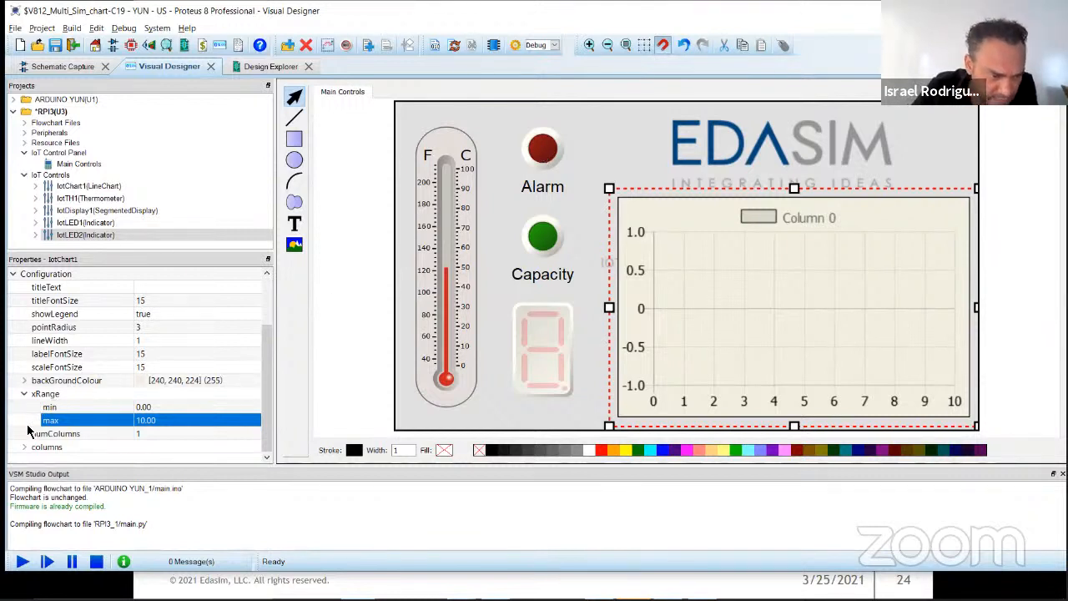
Step: Rename column 0 of the line chart as "Temperature (DecC)"
{"action": "double_click", "coordinate": [58, 447]}
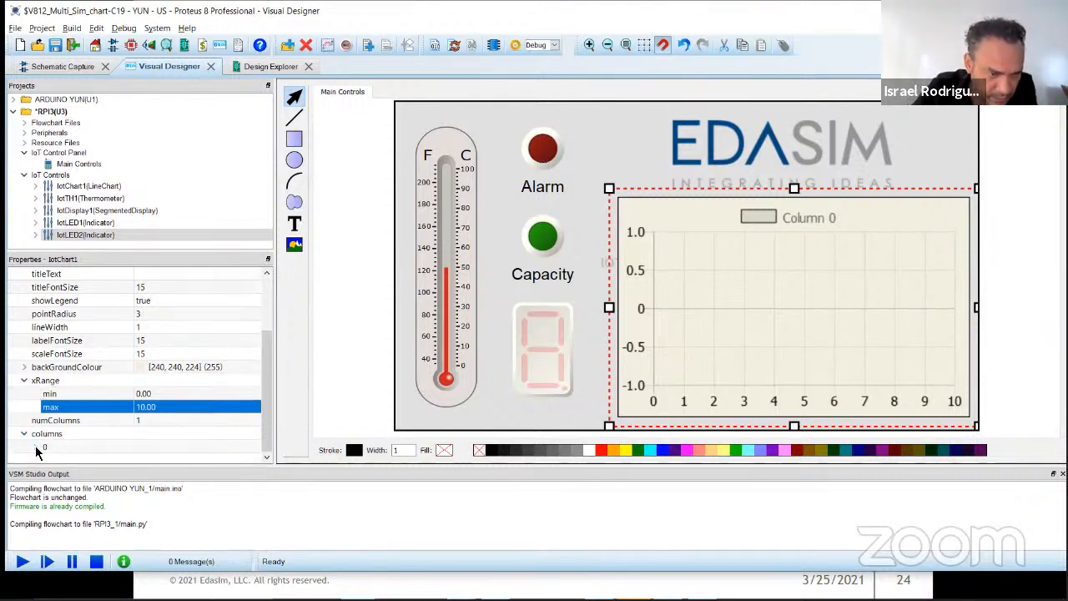
{"action": "left_click", "coordinate": [35, 448]}
{"action": "left_click", "coordinate": [185, 394]}
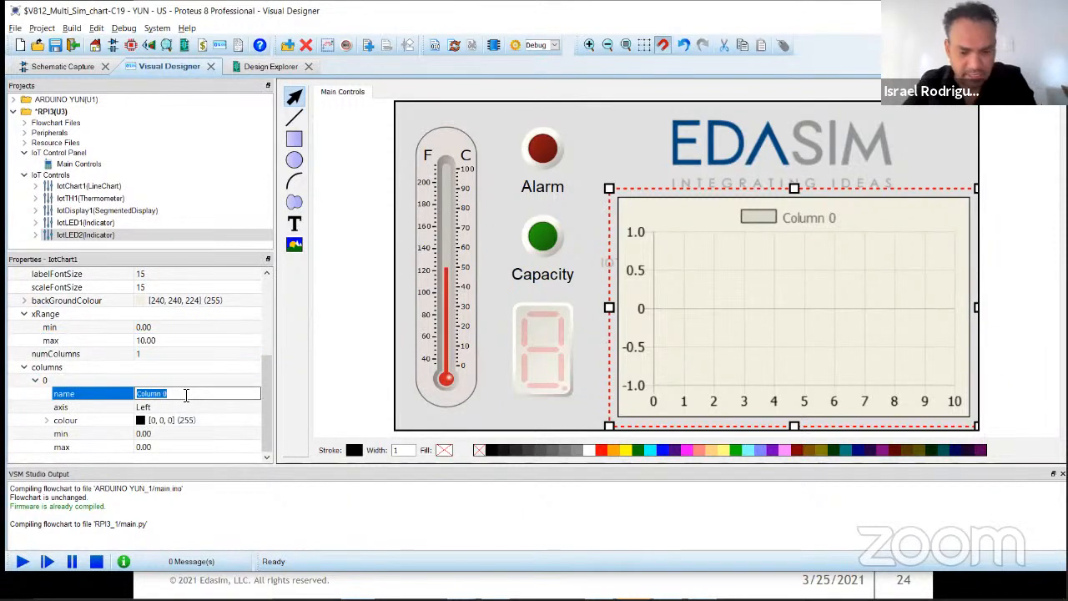
{"action": "type", "text": "Temperature"}
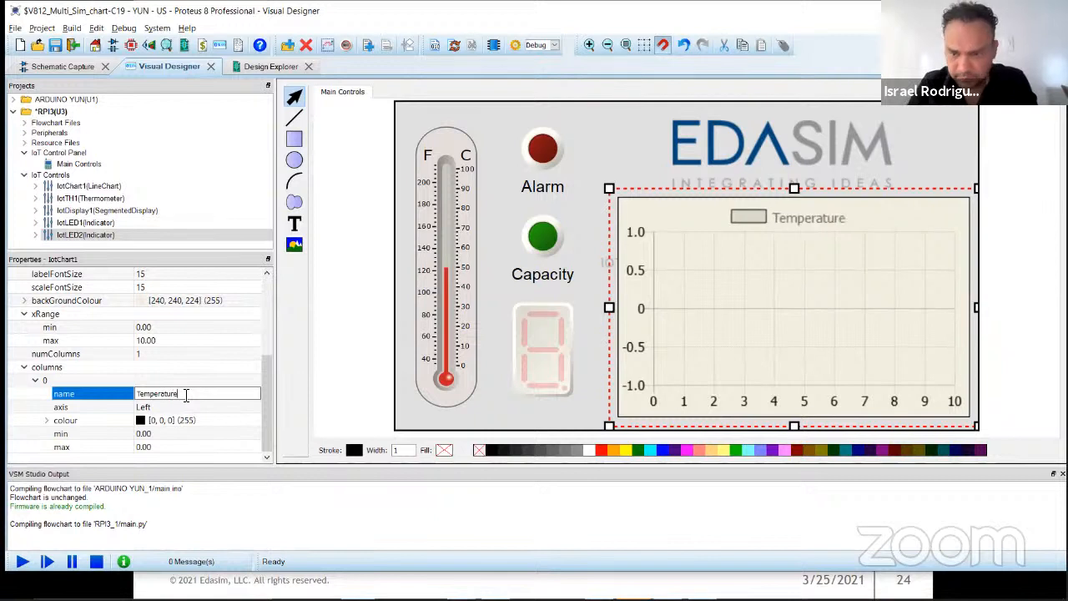
{"action": "type", "text": "(DecG"}
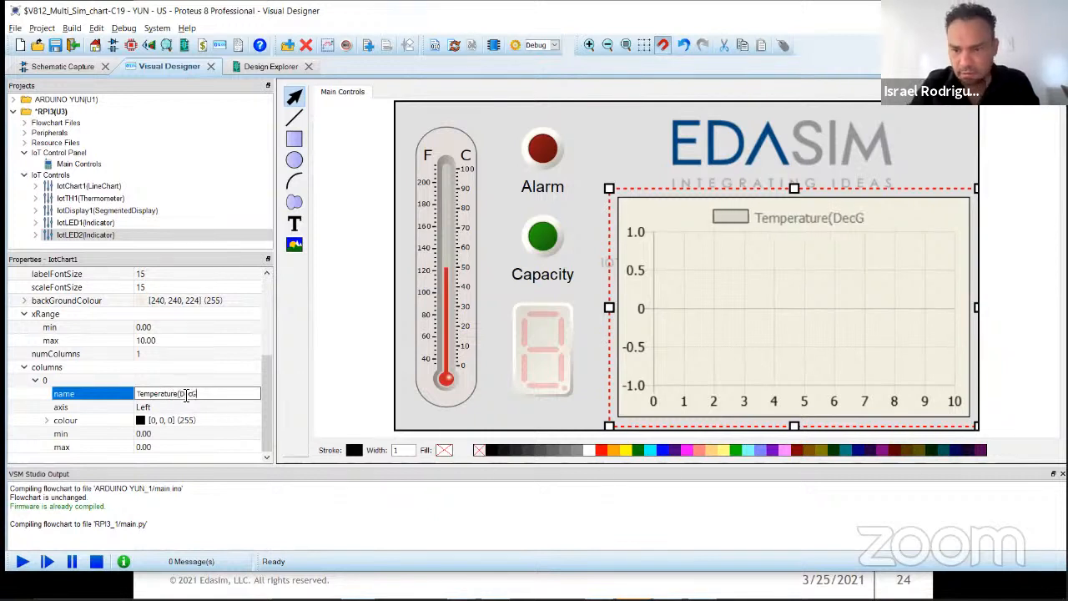
{"action": "key", "text": "BackSpace"}
{"action": "type", "text": "C)"}
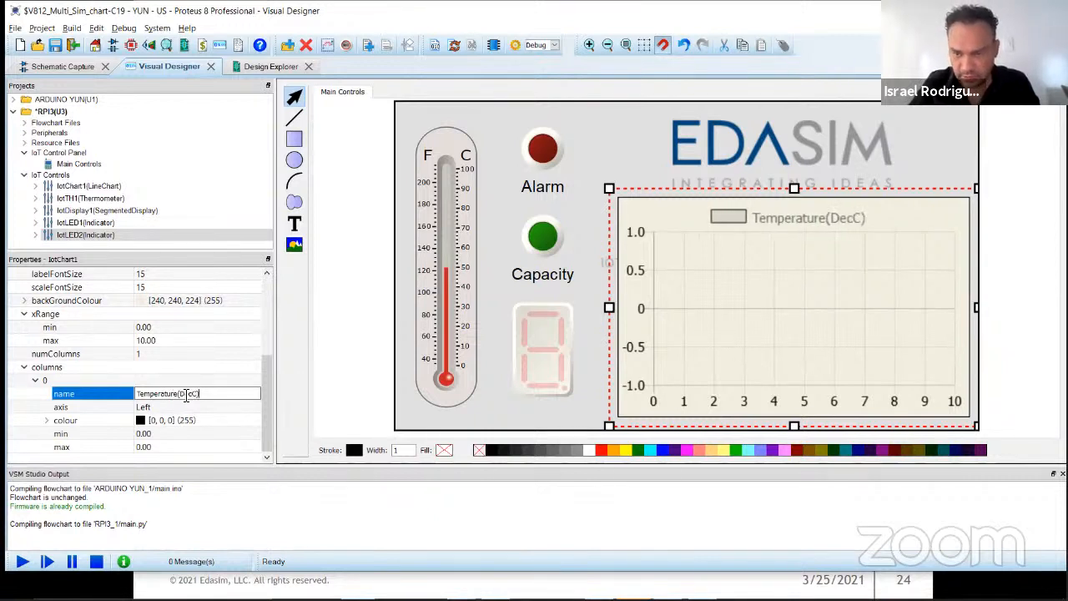
{"action": "left_click", "coordinate": [185, 393]}
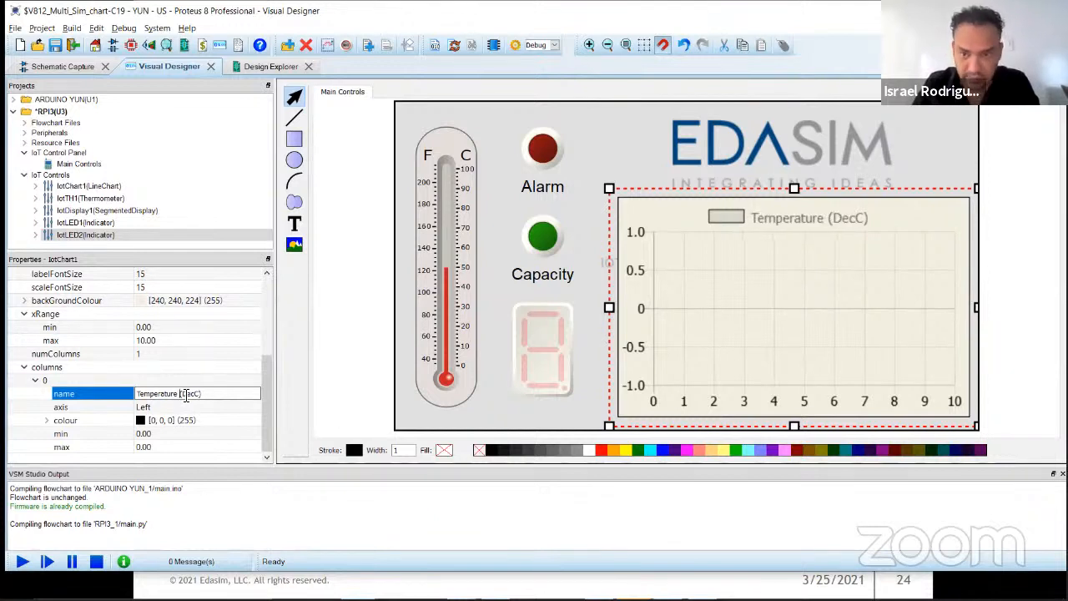
Step: Set the chart's temperature column to a minimum of 35 and a maximum of 40
{"action": "left_click", "coordinate": [162, 434]}
{"action": "type", "text": "35"}
{"action": "left_click", "coordinate": [165, 449]}
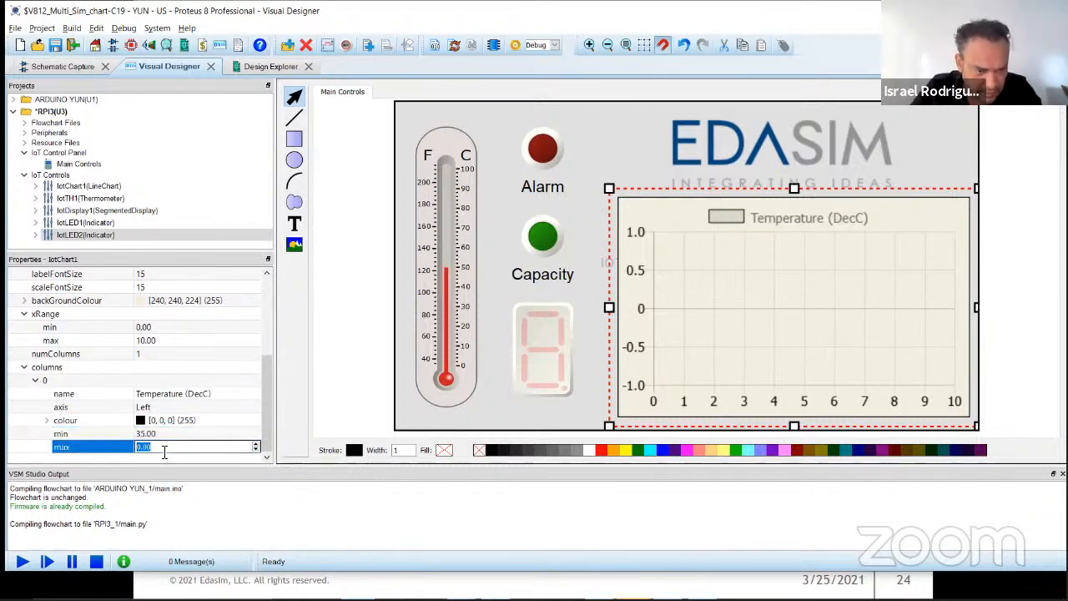
{"action": "type", "text": "40"}
{"action": "key", "text": "Return"}
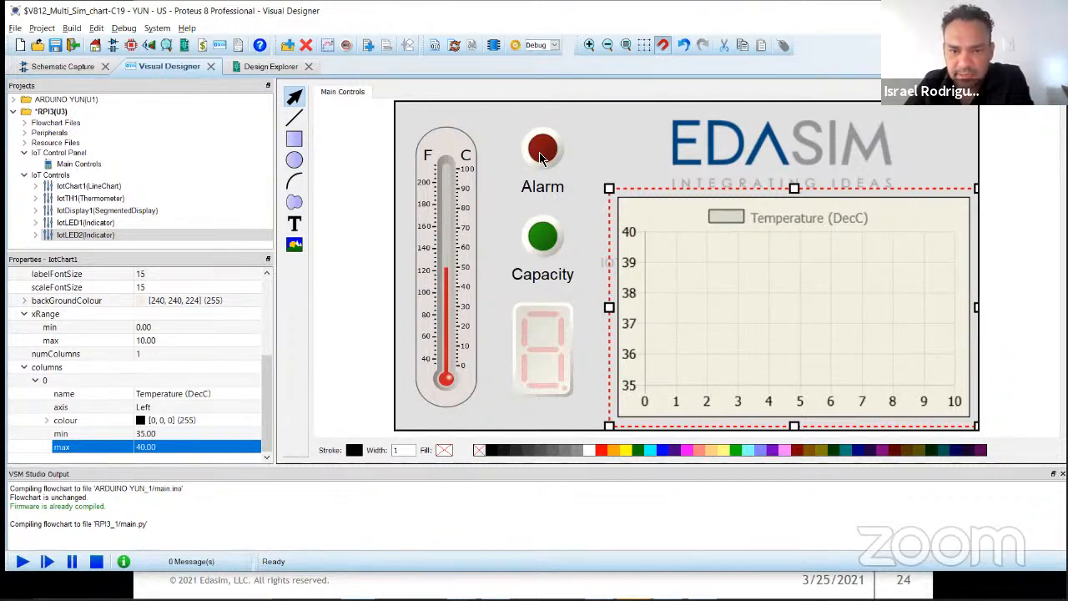
{"action": "left_click", "coordinate": [348, 237]}
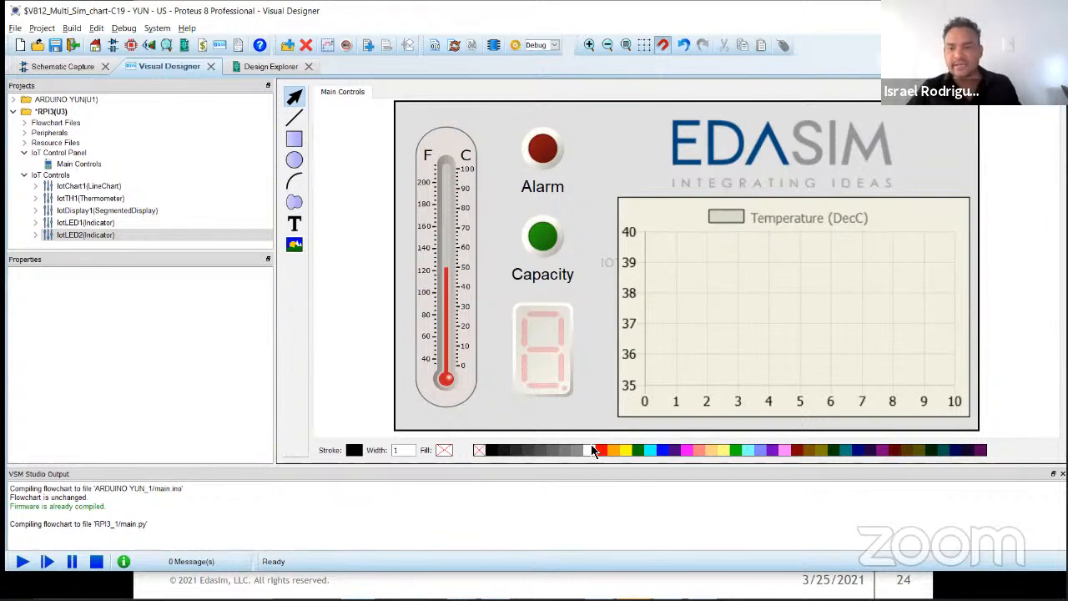
Step: Move the line chart slightly left to x -90 and shrink the EDASIM logo above it to about 261 by 71
{"action": "left_click", "coordinate": [805, 327]}
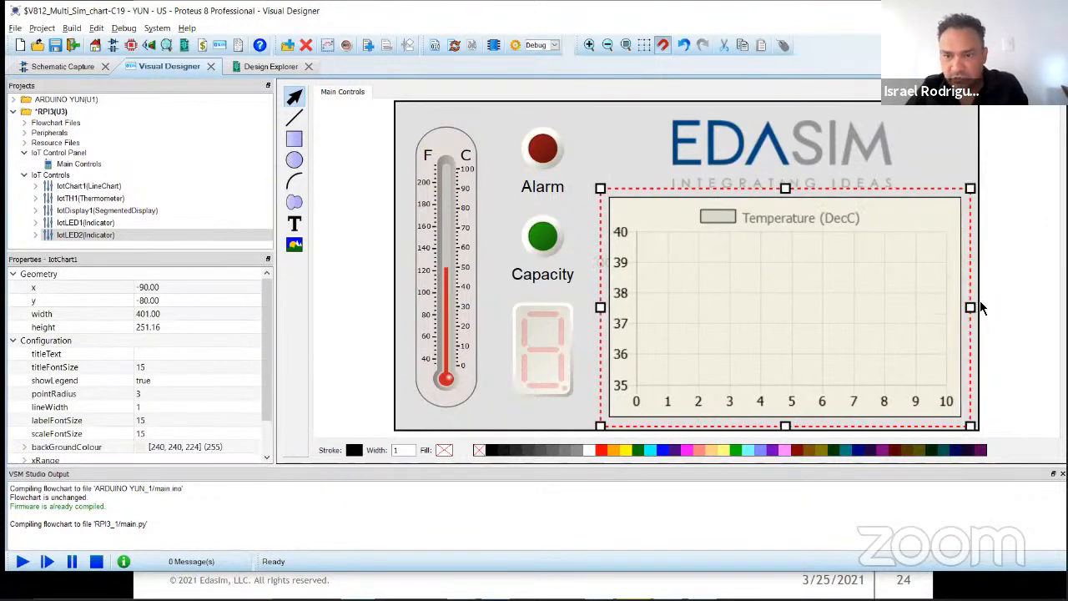
{"action": "left_click", "coordinate": [1001, 319]}
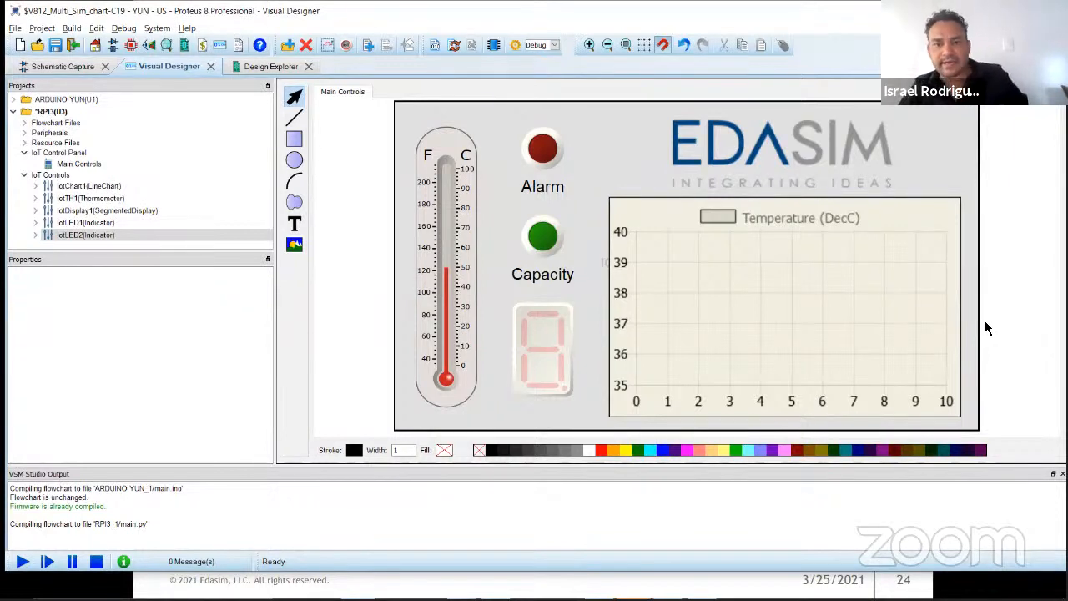
{"action": "left_click", "coordinate": [831, 171]}
{"action": "left_click_drag", "start_coordinate": [899, 191], "coordinate": [889, 179]}
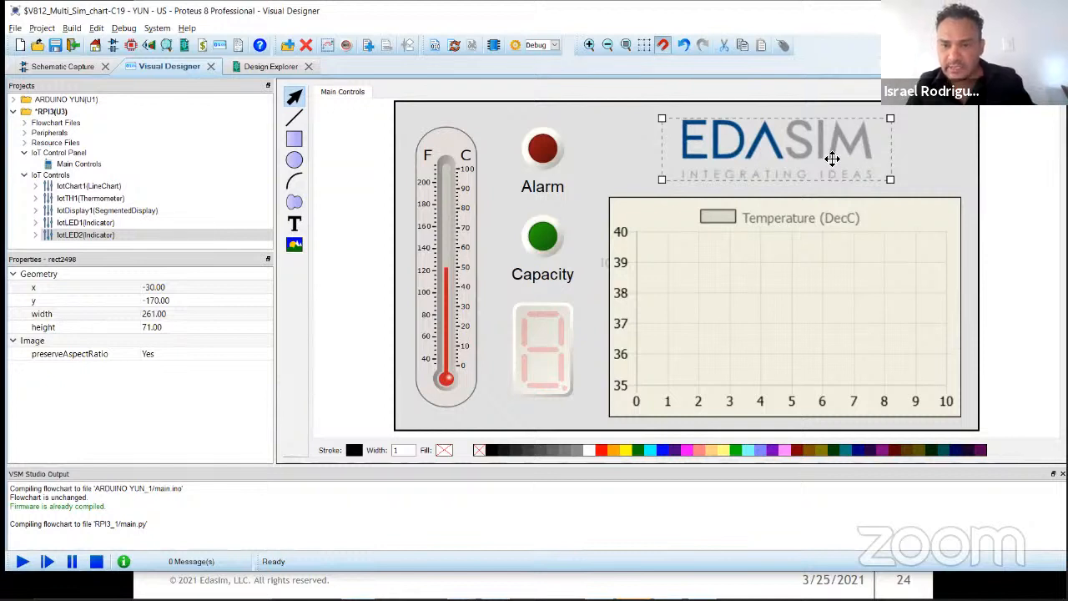
{"action": "left_click", "coordinate": [361, 219]}
Step: Save the project, collapse the IoT Controls branch of the RPI3 project and select its Main Controls panel
{"action": "left_click", "coordinate": [55, 45]}
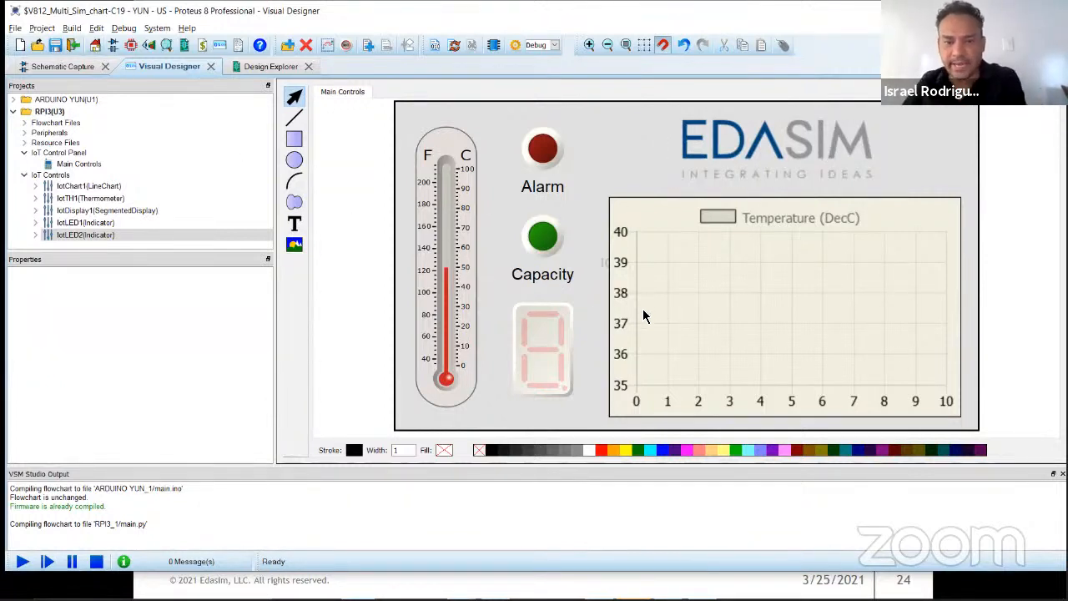
{"action": "left_click", "coordinate": [24, 175]}
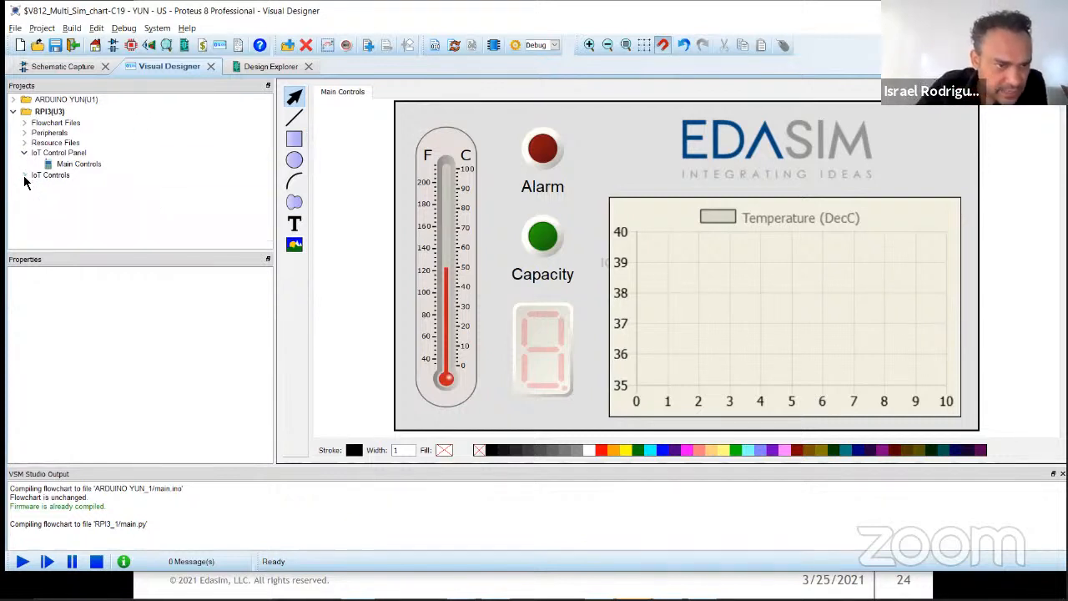
{"action": "left_click", "coordinate": [12, 113]}
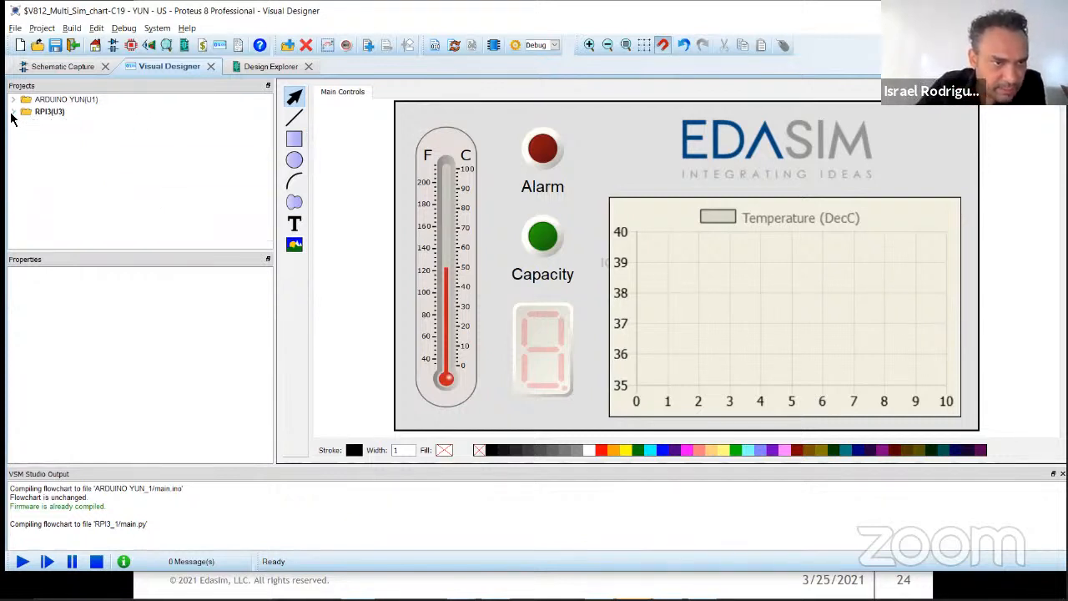
{"action": "left_click", "coordinate": [13, 112]}
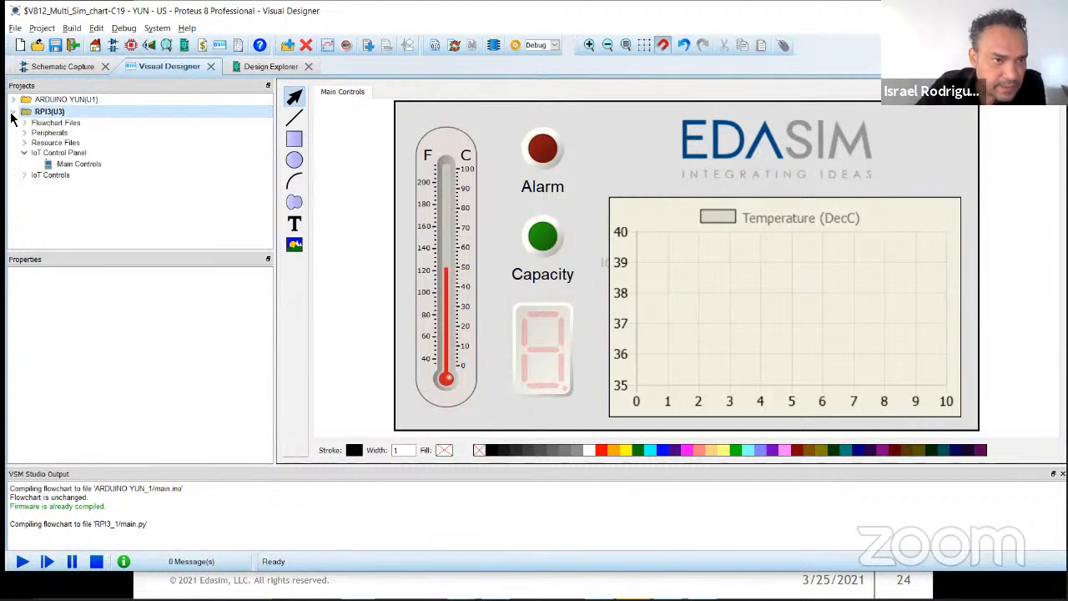
{"action": "left_click", "coordinate": [55, 166]}
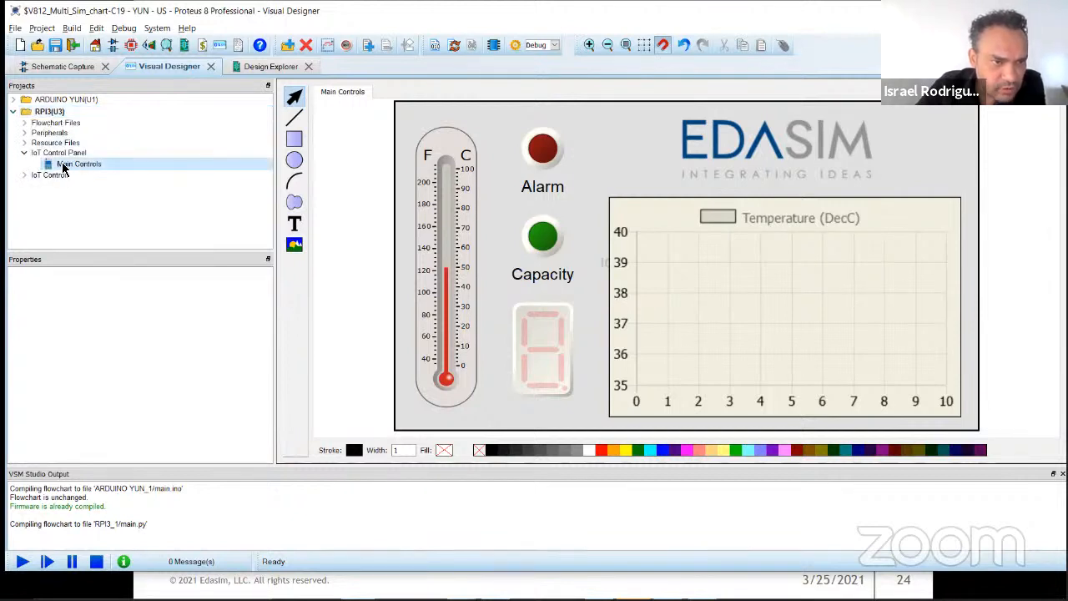
Step: Open the RPI3 project's Main flowchart and enlarge its sheet's page width and height in the page setup
{"action": "left_click", "coordinate": [23, 123]}
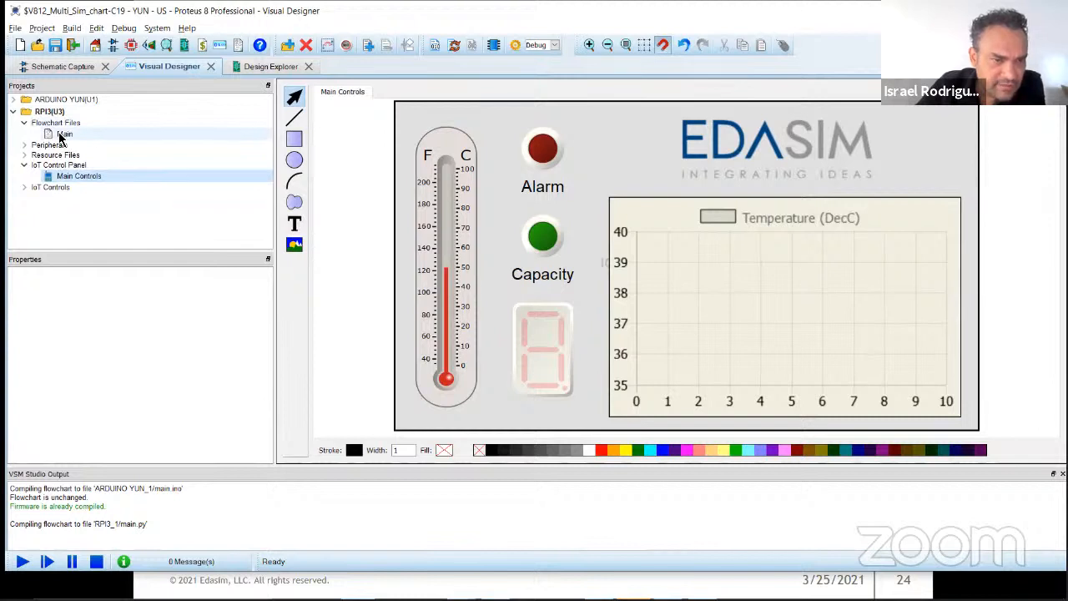
{"action": "double_click", "coordinate": [62, 136]}
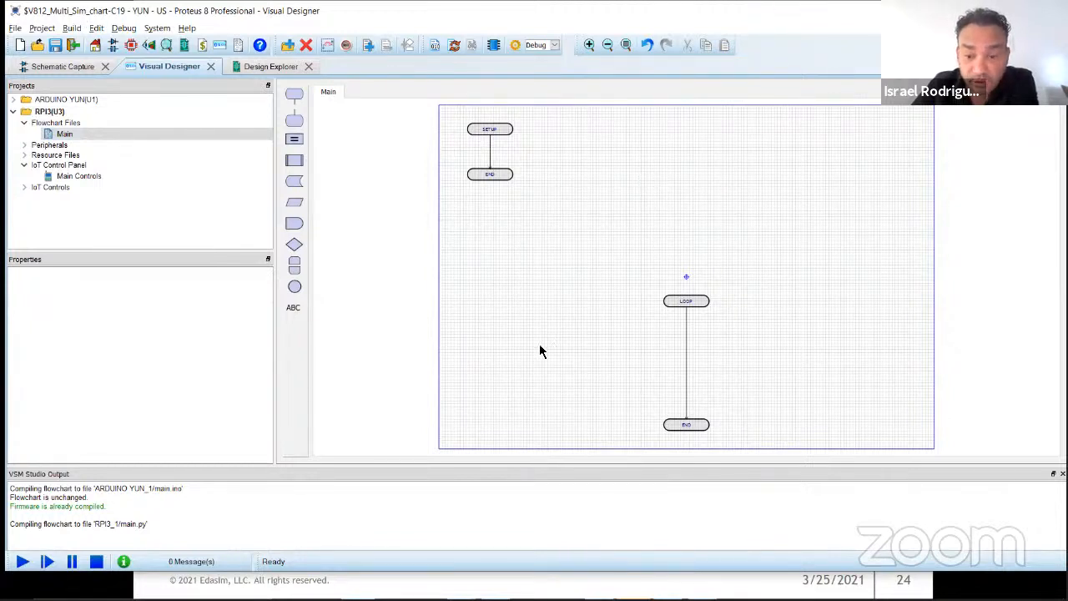
{"action": "left_click", "coordinate": [42, 28]}
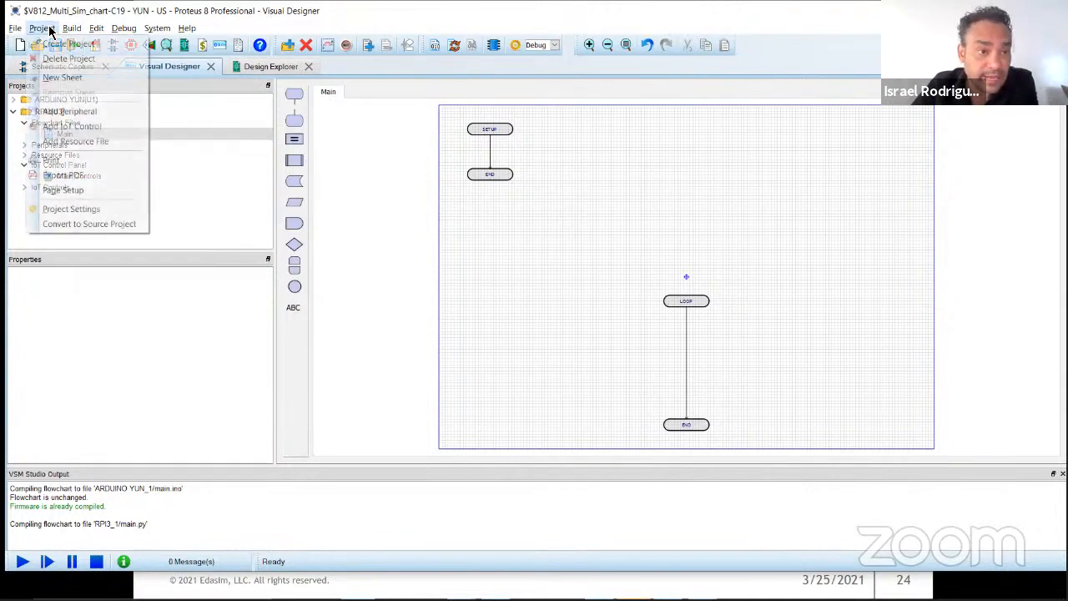
{"action": "left_click", "coordinate": [74, 190]}
{"action": "left_click_drag", "start_coordinate": [537, 266], "coordinate": [431, 268]}
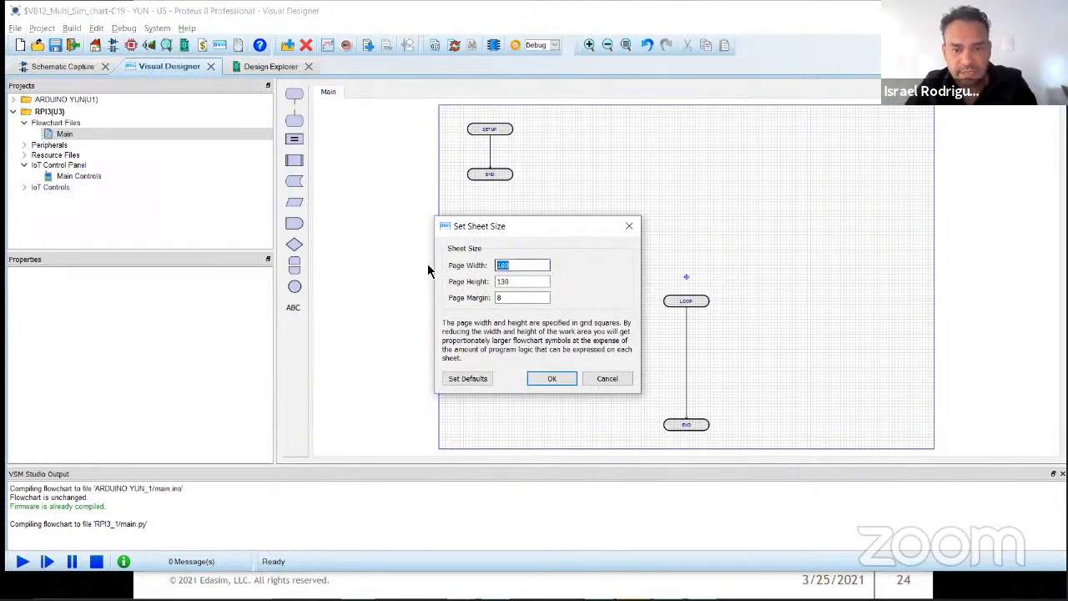
{"action": "type", "text": "200"}
{"action": "key", "text": "Tab"}
{"action": "key", "text": "Return"}
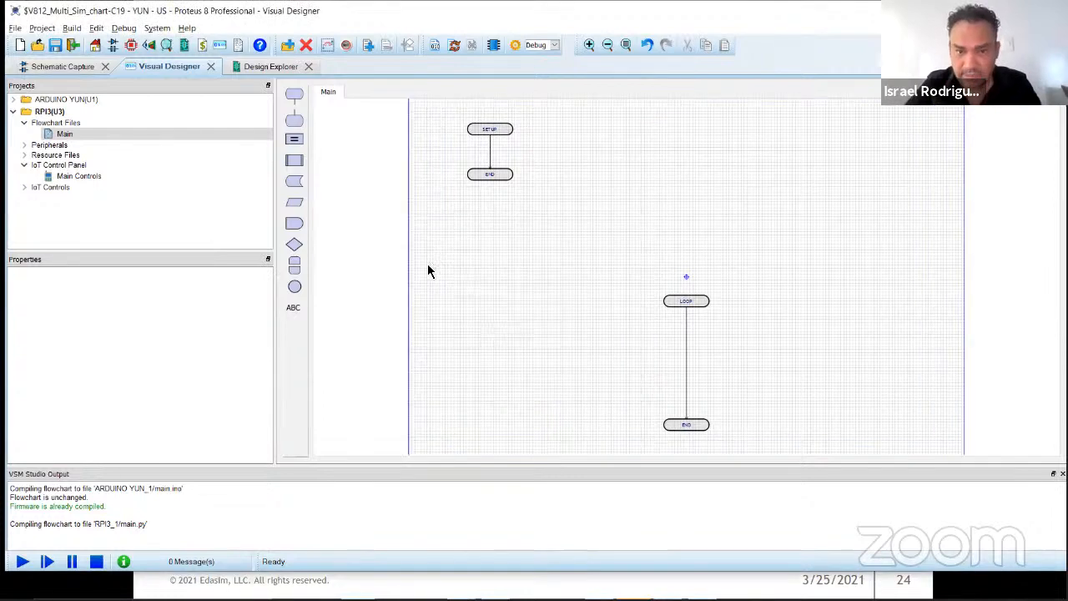
Step: Move the SETUP and LOOP routines up to the upper part of the enlarged sheet, side by side
{"action": "left_click_drag", "start_coordinate": [534, 152], "coordinate": [667, 203]}
{"action": "scroll", "coordinate": [668, 203], "scroll_direction": "up", "scroll_amount": 1}
{"action": "left_click_drag", "start_coordinate": [561, 238], "coordinate": [543, 173]}
{"action": "left_click_drag", "start_coordinate": [644, 272], "coordinate": [703, 399]}
{"action": "left_click_drag", "start_coordinate": [684, 307], "coordinate": [697, 150]}
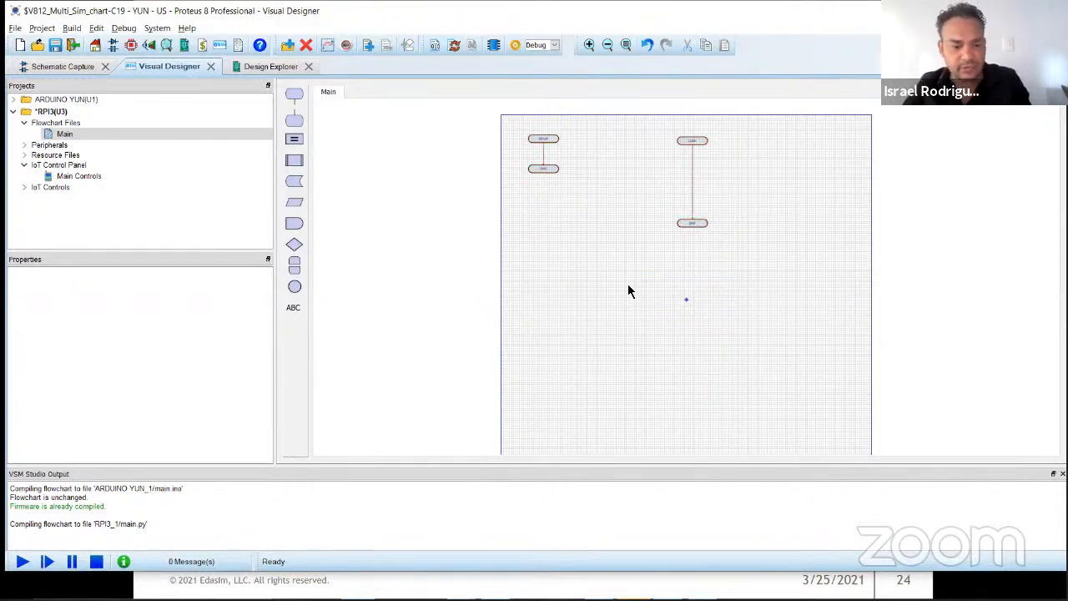
Step: Switch to the presentation to review the Multiboard Simulation slide, and return to Proteus Visual Designer
{"action": "left_click", "coordinate": [651, 588]}
{"action": "key", "text": "Left"}
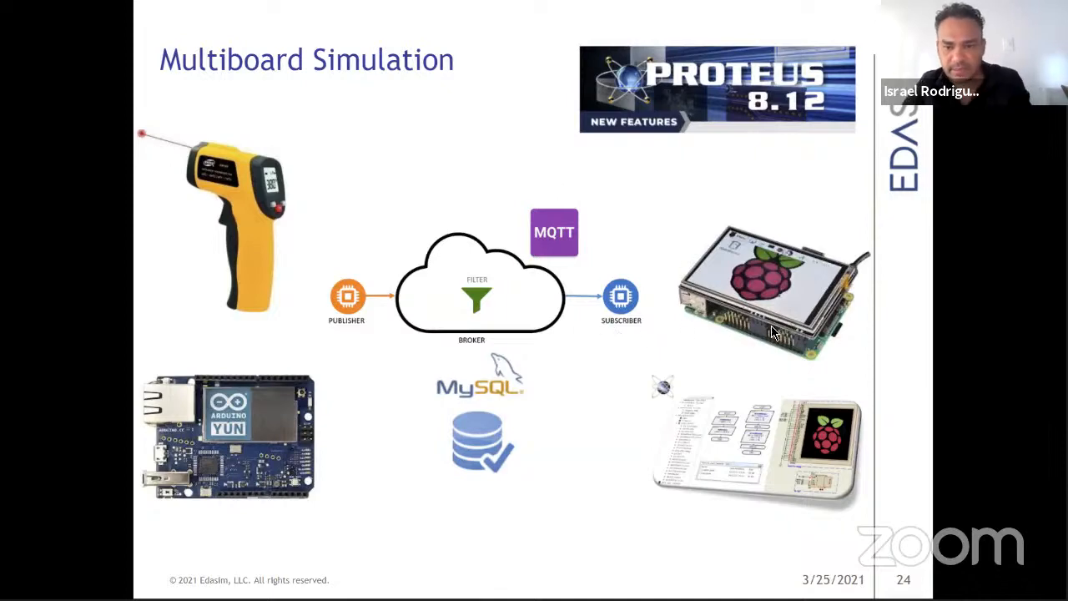
{"action": "key", "text": "alt+Tab"}
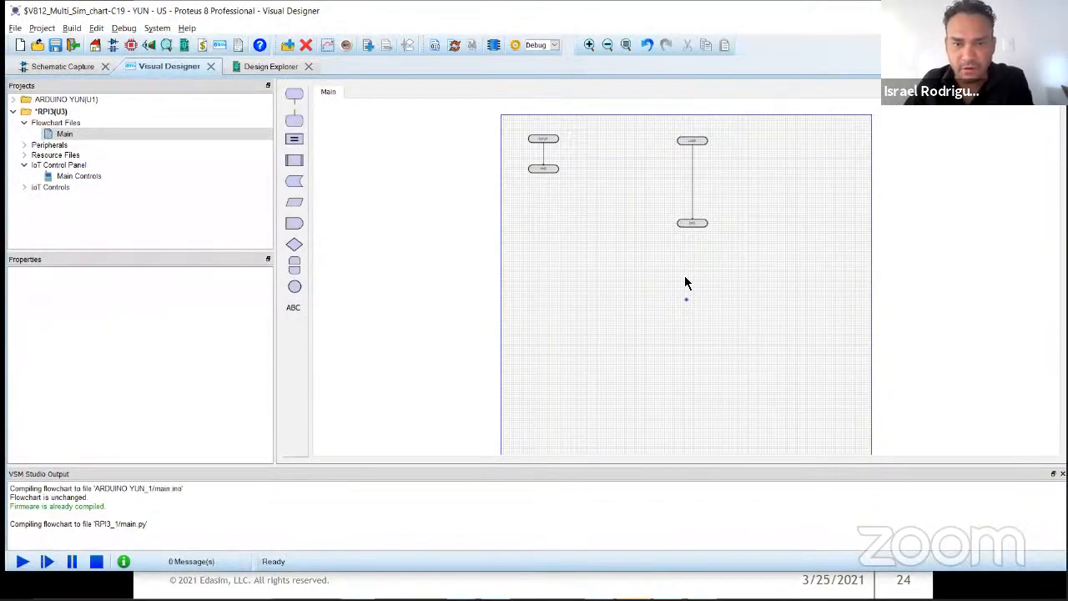
Step: Enable the mqtt peripheral in the RPI3 project and expand its list of events and methods
{"action": "scroll", "coordinate": [680, 282], "scroll_direction": "up", "scroll_amount": 2}
{"action": "middle_click", "coordinate": [527, 175]}
{"action": "left_click", "coordinate": [580, 253]}
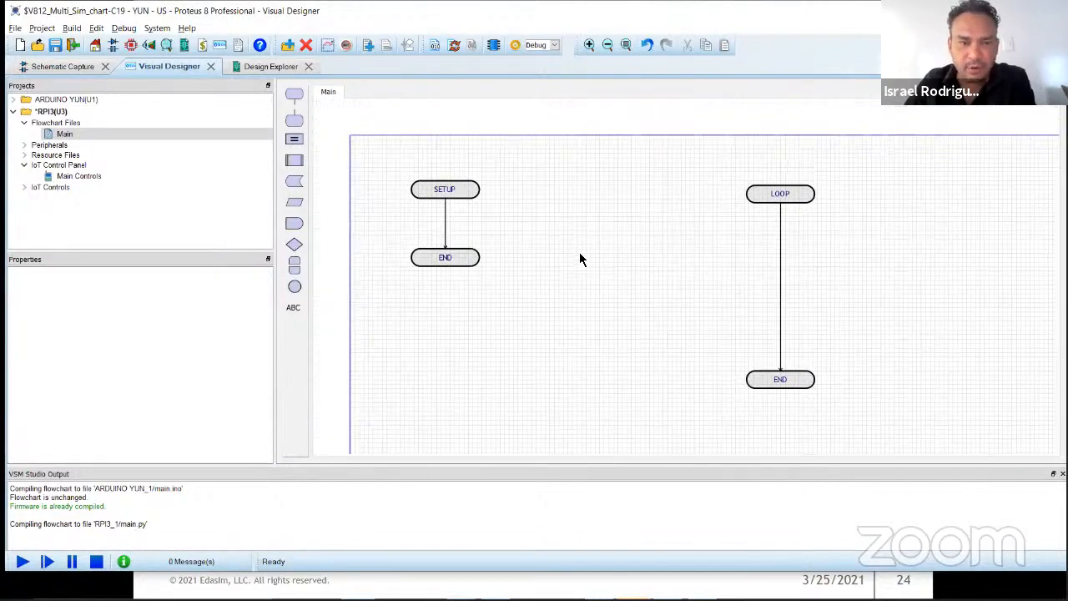
{"action": "left_click", "coordinate": [25, 145]}
{"action": "scroll", "coordinate": [72, 185], "scroll_direction": "down", "scroll_amount": 1}
{"action": "scroll", "coordinate": [71, 189], "scroll_direction": "down", "scroll_amount": 1}
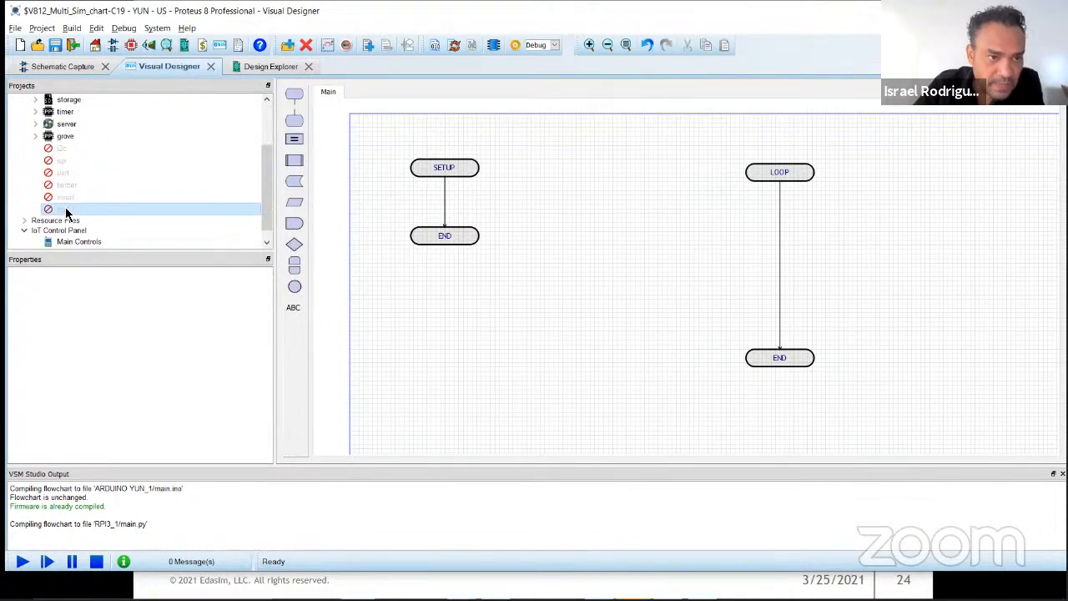
{"action": "right_click", "coordinate": [67, 210]}
{"action": "left_click", "coordinate": [93, 232]}
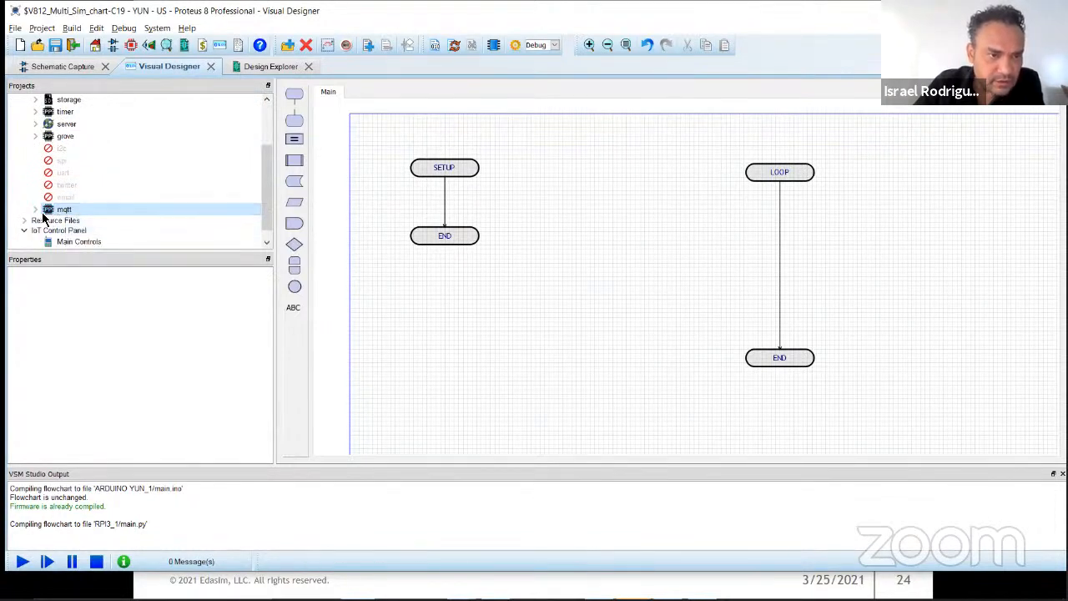
{"action": "scroll", "coordinate": [60, 200], "scroll_direction": "down", "scroll_amount": 1}
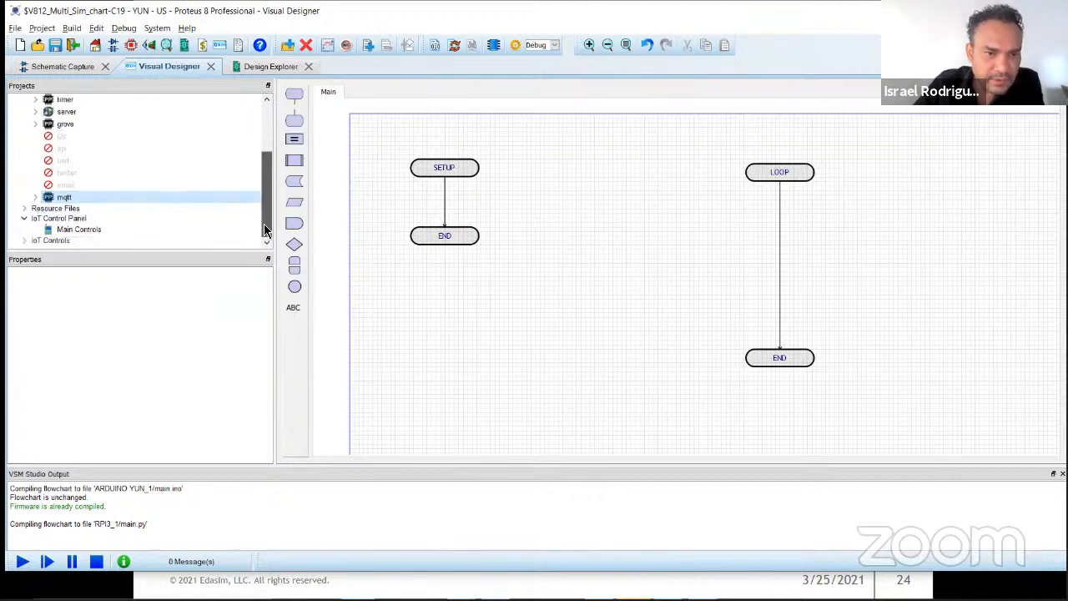
{"action": "left_click", "coordinate": [37, 198]}
{"action": "scroll", "coordinate": [104, 213], "scroll_direction": "down", "scroll_amount": 2}
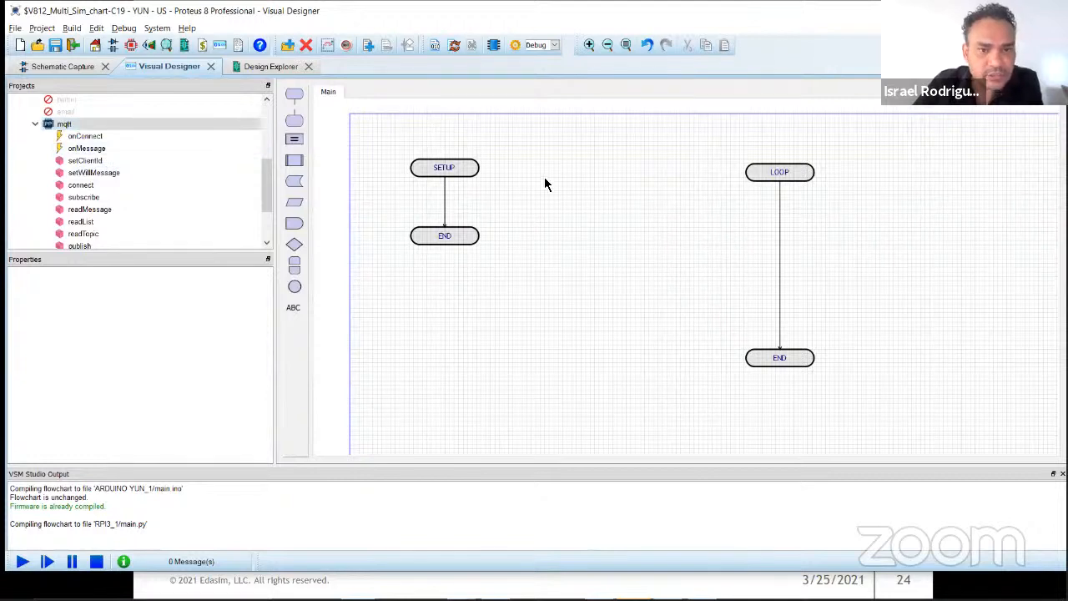
Step: Make room above the SETUP routine's END block and insert an mqtt connect block there
{"action": "left_click_drag", "start_coordinate": [452, 238], "coordinate": [453, 260]}
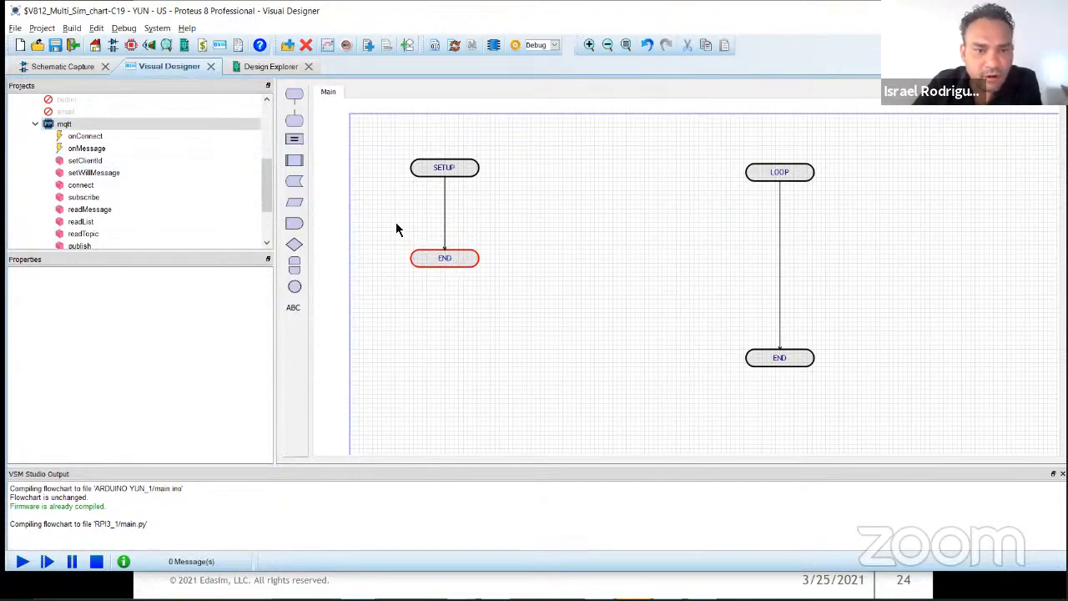
{"action": "left_click_drag", "start_coordinate": [84, 186], "coordinate": [446, 222]}
{"action": "left_click", "coordinate": [445, 247]}
Step: Set the mqtt peripheral's server to test.mosquitto.org
{"action": "scroll", "coordinate": [209, 175], "scroll_direction": "up", "scroll_amount": 3}
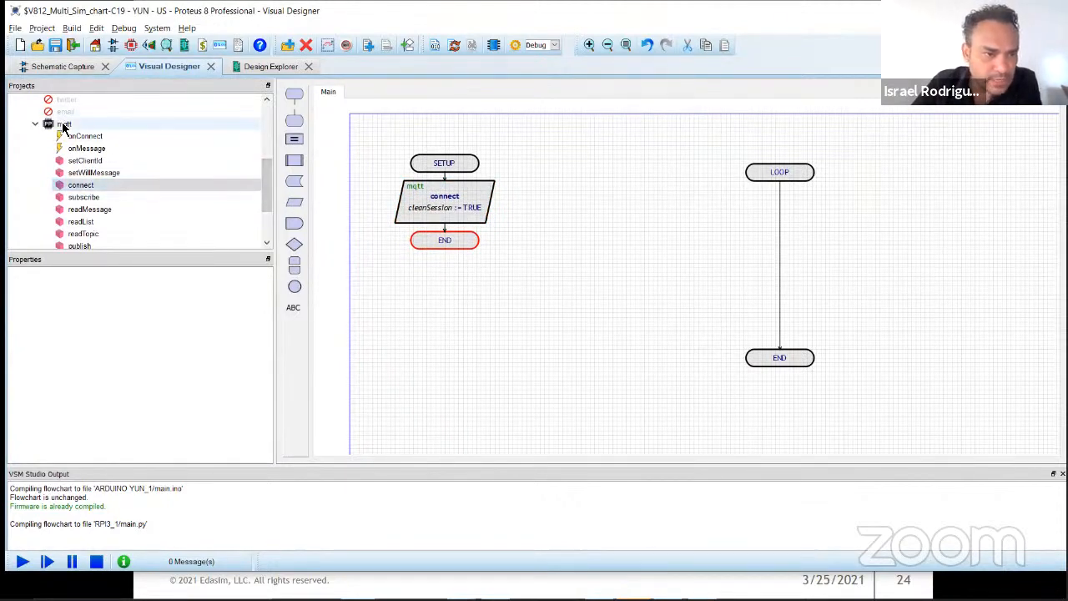
{"action": "left_click", "coordinate": [63, 231]}
{"action": "left_click", "coordinate": [204, 302]}
{"action": "type", "text": "te"}
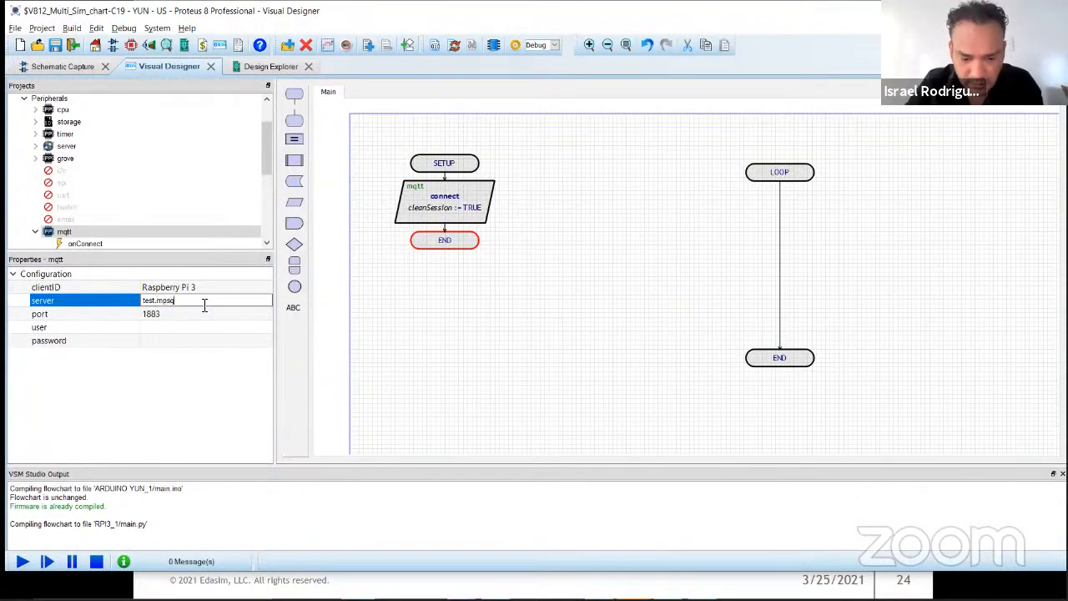
{"action": "type", "text": "st.mo"}
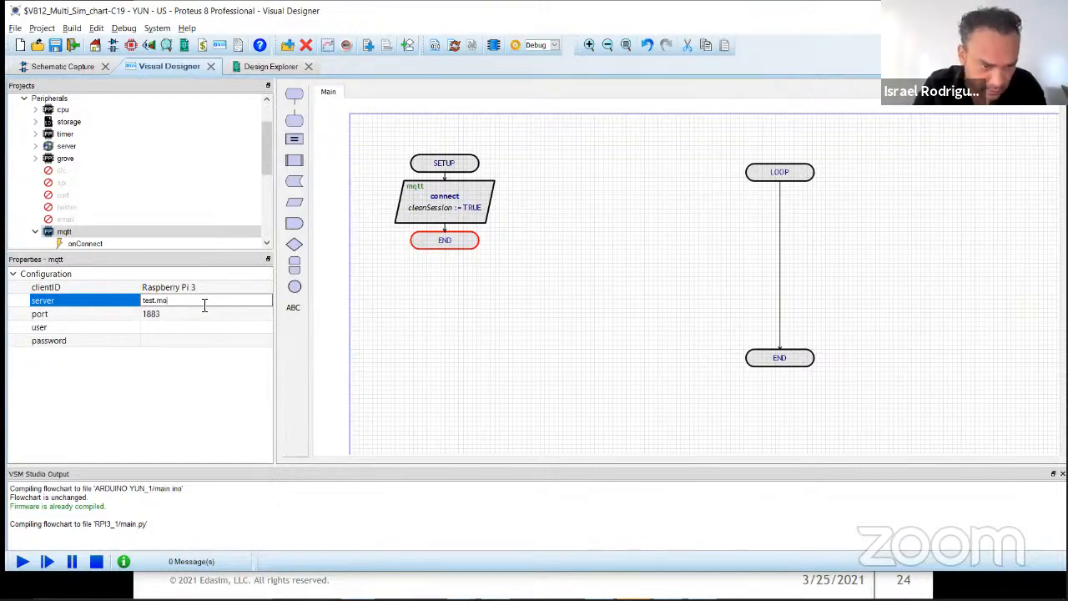
{"action": "type", "text": "squitto.org"}
{"action": "key", "text": "Return"}
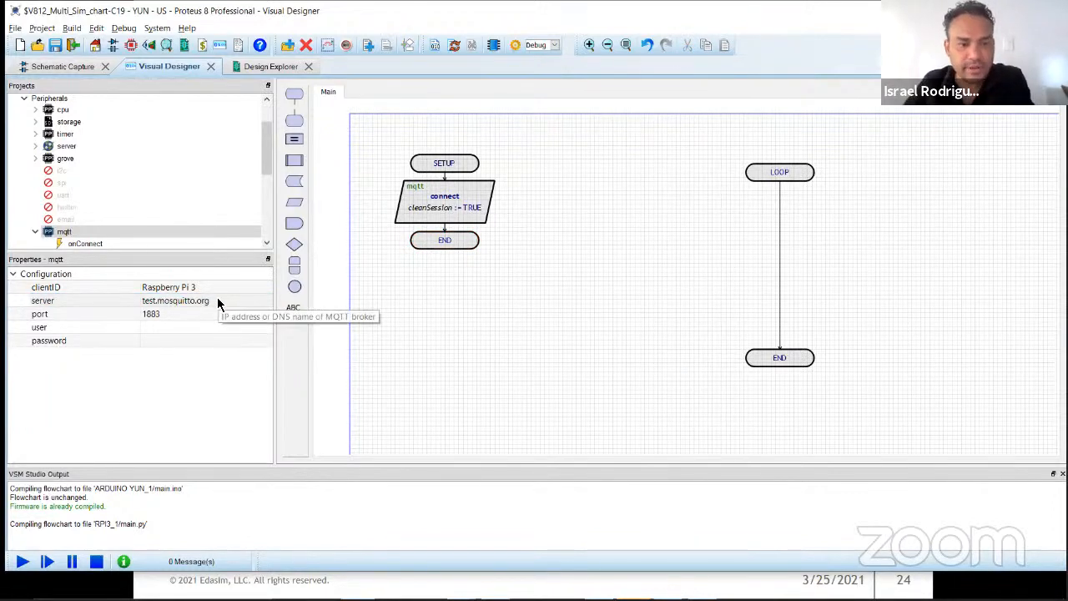
Step: Shift the SETUP routine to the sheet's upper-left corner and lower its END block to leave space below connect
{"action": "left_click_drag", "start_coordinate": [397, 127], "coordinate": [468, 242]}
{"action": "scroll", "coordinate": [684, 282], "scroll_direction": "up", "scroll_amount": 1}
{"action": "left_click", "coordinate": [655, 246]}
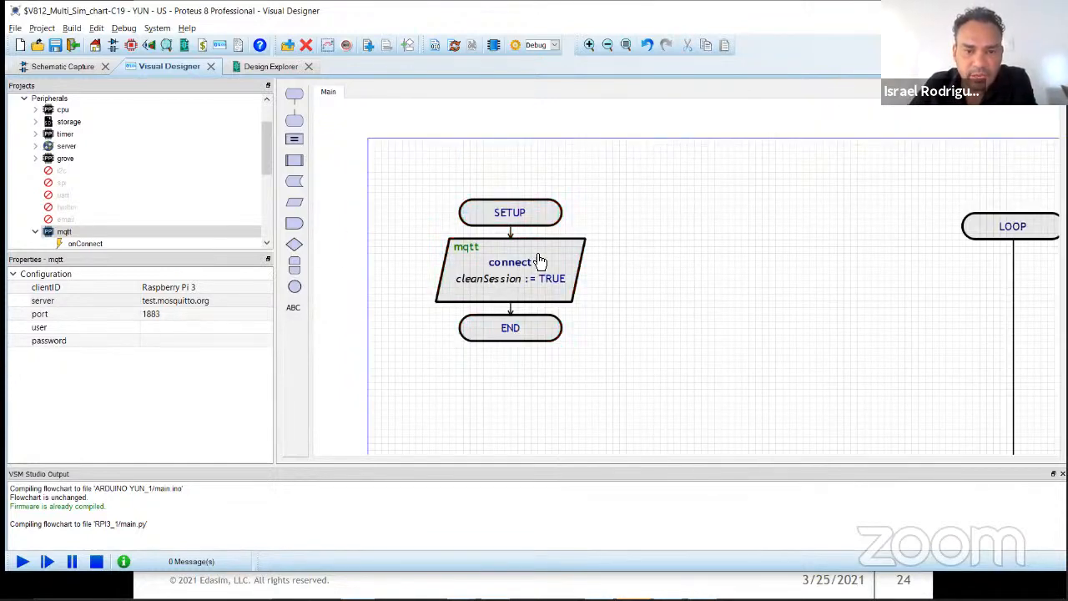
{"action": "left_click_drag", "start_coordinate": [510, 334], "coordinate": [478, 397]}
{"action": "left_click_drag", "start_coordinate": [491, 289], "coordinate": [485, 257]}
{"action": "left_click", "coordinate": [646, 317]}
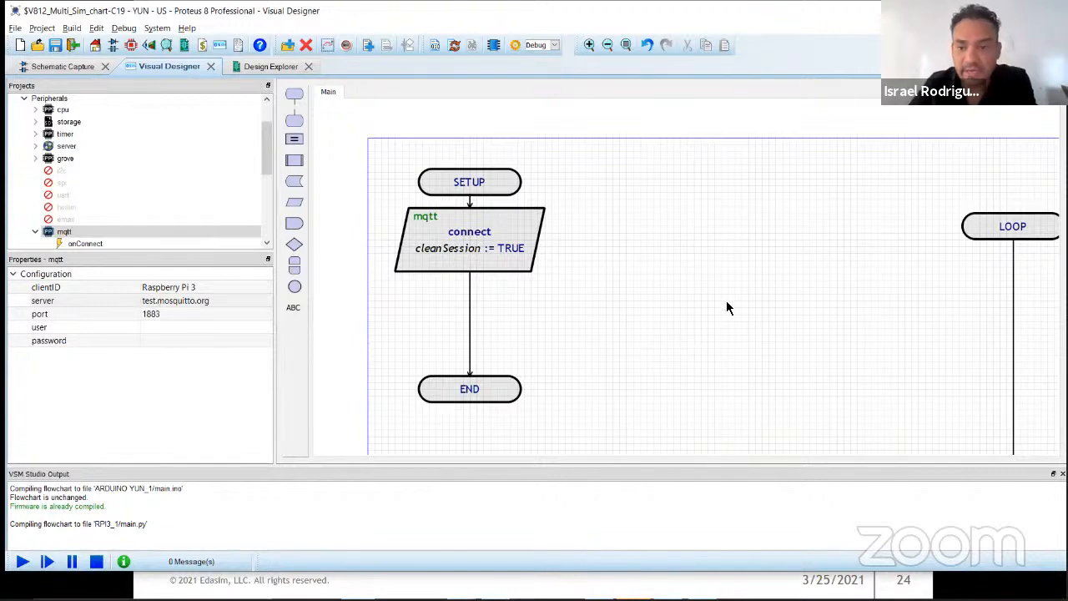
Step: Move the whole LOOP routine farther right on the sheet to free space beside SETUP
{"action": "scroll", "coordinate": [728, 299], "scroll_direction": "down", "scroll_amount": 2}
{"action": "left_click_drag", "start_coordinate": [700, 162], "coordinate": [583, 380]}
{"action": "left_click_drag", "start_coordinate": [588, 402], "coordinate": [948, 160]}
{"action": "scroll", "coordinate": [684, 281], "scroll_direction": "up", "scroll_amount": 1}
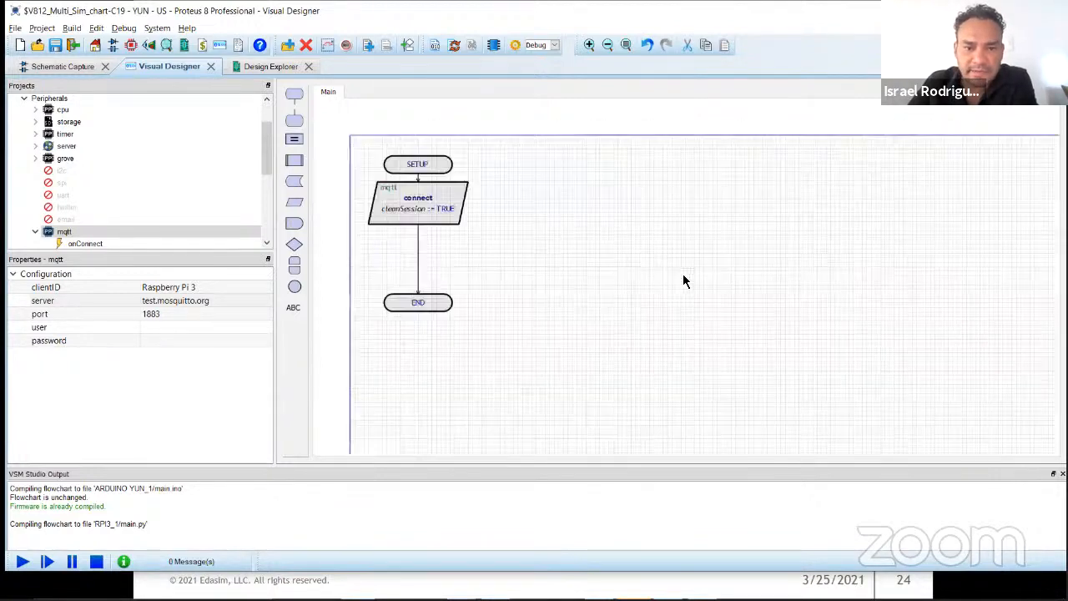
{"action": "scroll", "coordinate": [684, 286], "scroll_direction": "up", "scroll_amount": 1}
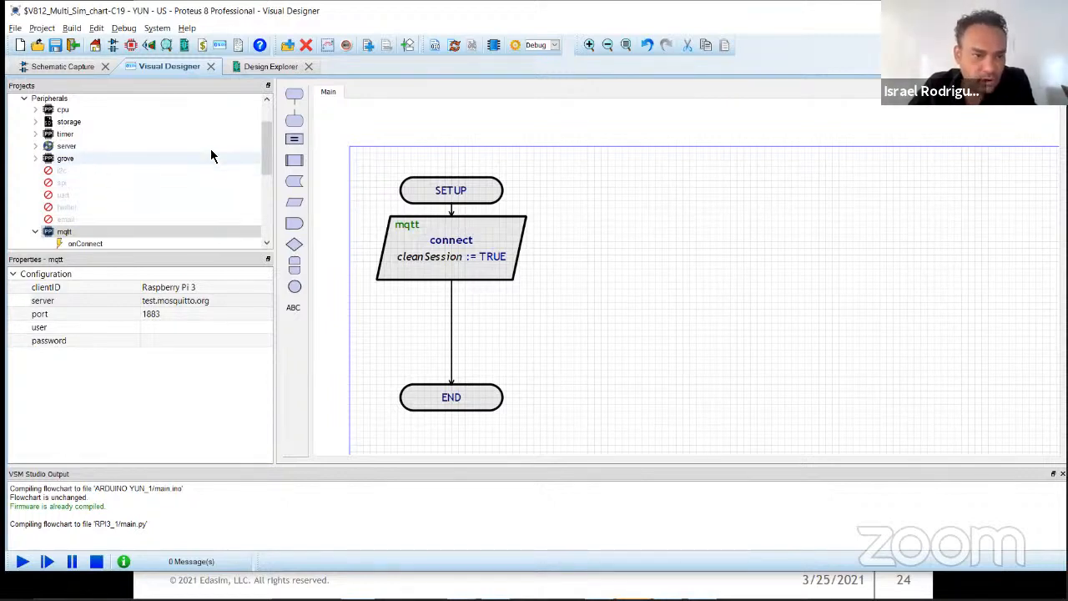
Step: Add an mqtt onConnect event routine beside SETUP and insert an mqtt subscribe block in it
{"action": "scroll", "coordinate": [130, 157], "scroll_direction": "down", "scroll_amount": 3}
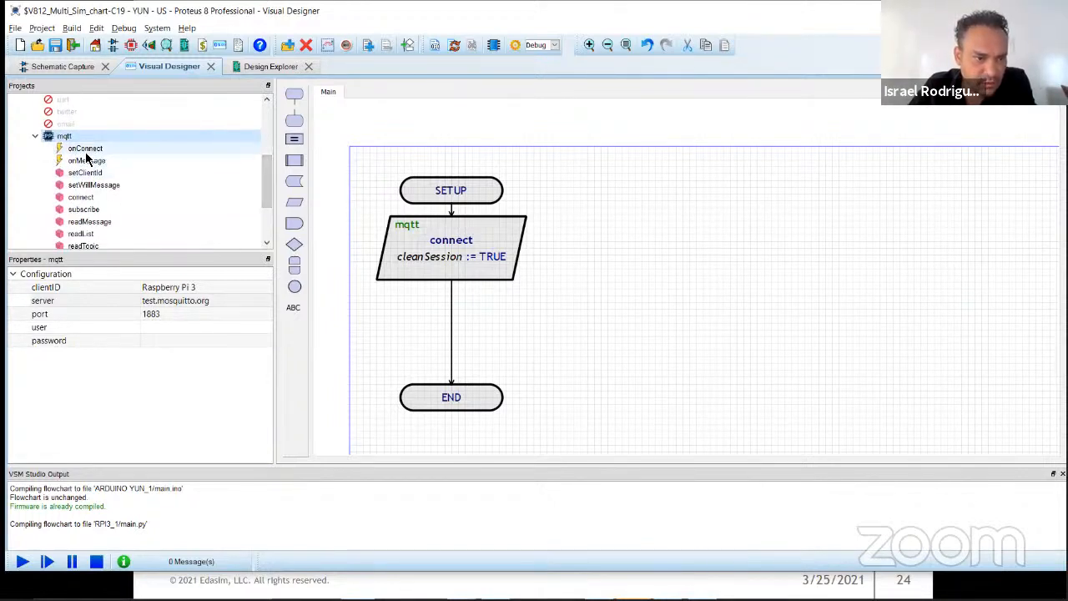
{"action": "left_click_drag", "start_coordinate": [73, 150], "coordinate": [688, 213]}
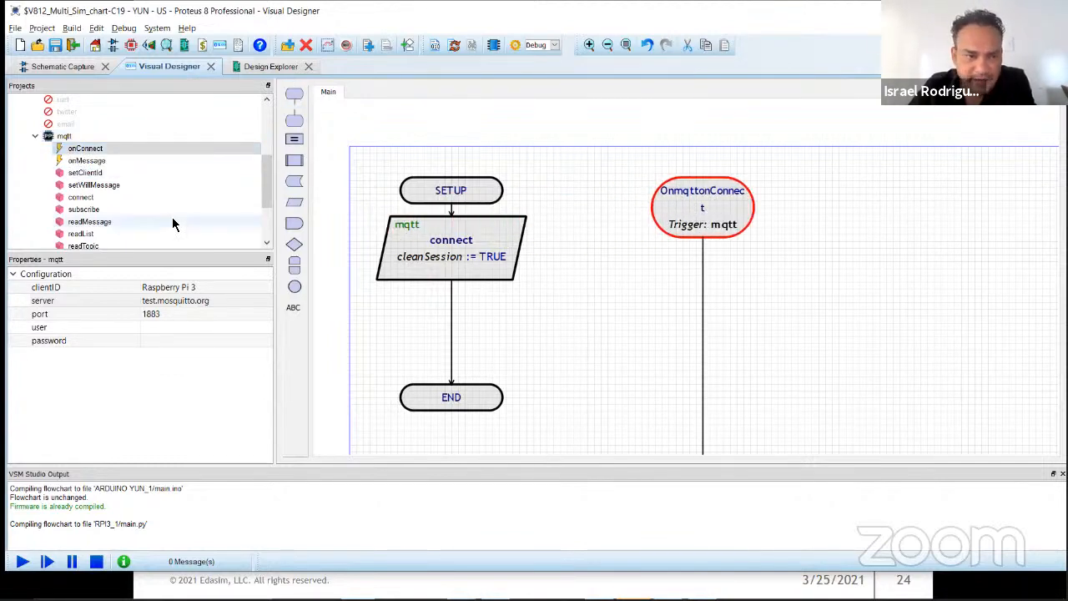
{"action": "left_click_drag", "start_coordinate": [81, 209], "coordinate": [734, 321]}
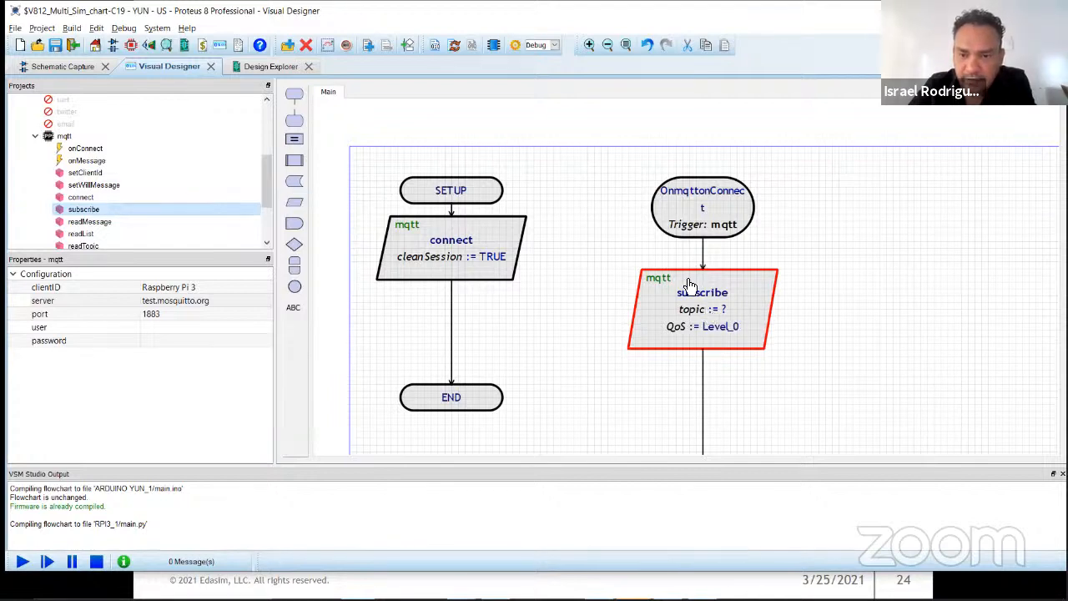
Step: Edit the subscribe block and set its topic to "mall/p1/temp"
{"action": "scroll", "coordinate": [747, 316], "scroll_direction": "up", "scroll_amount": 4}
{"action": "double_click", "coordinate": [637, 265]}
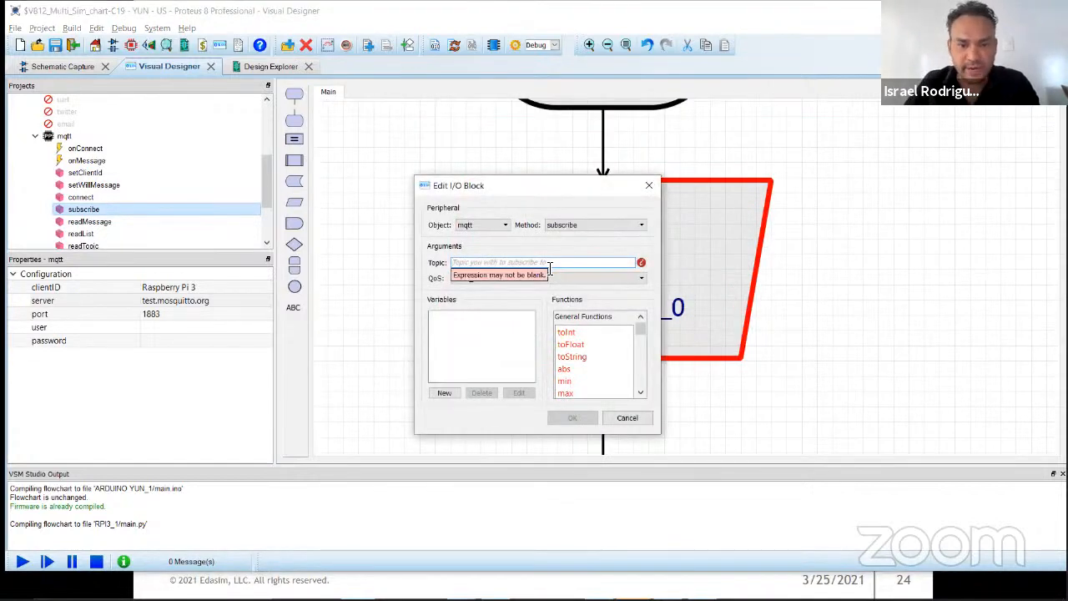
{"action": "type", "text": "\"\""}
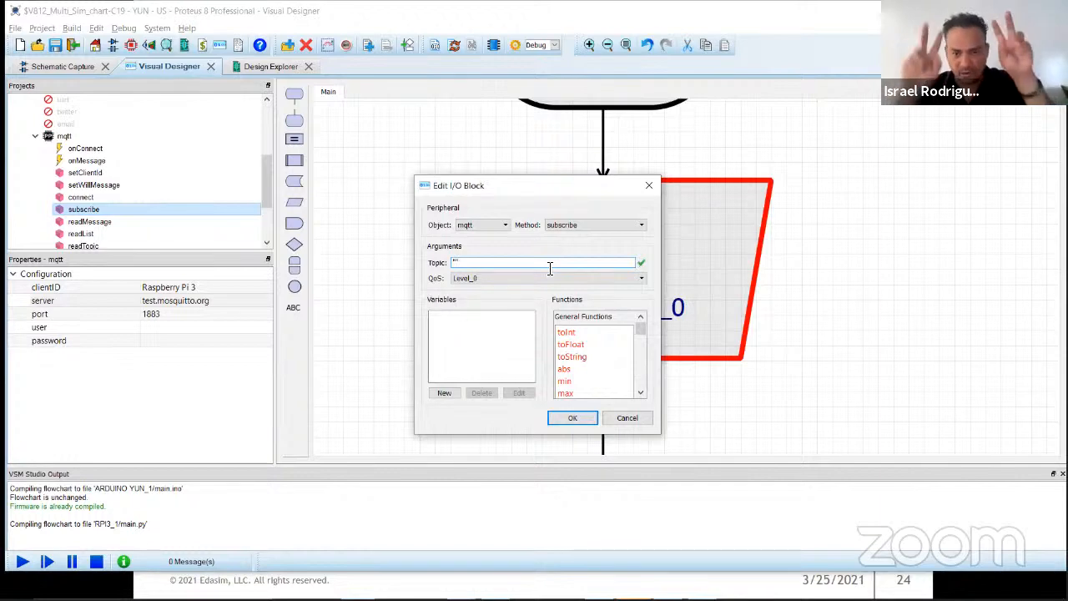
{"action": "type", "text": "mall"}
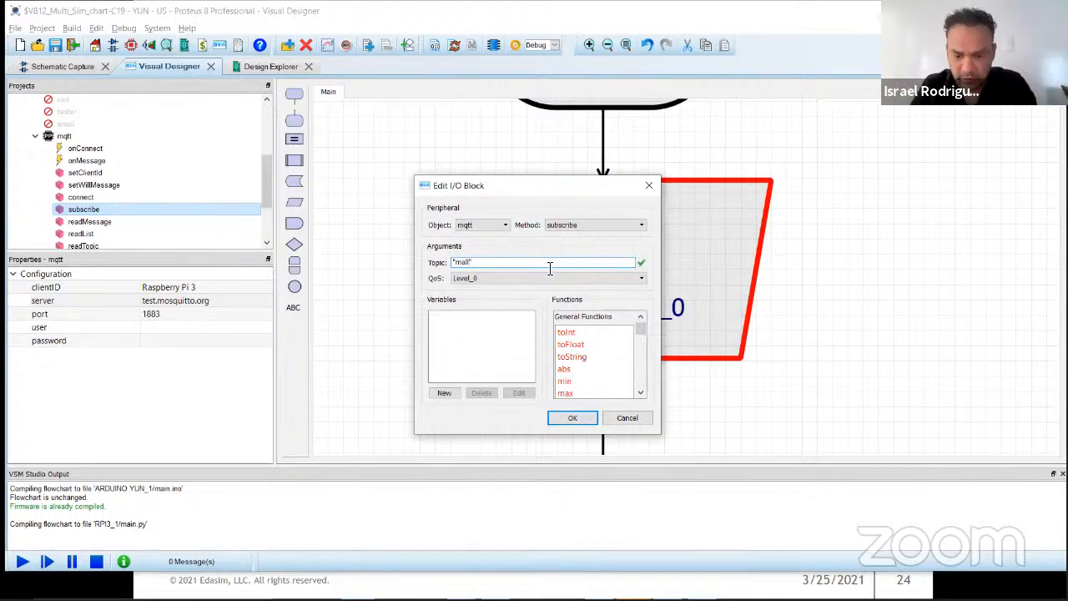
{"action": "type", "text": "/p1/temp"}
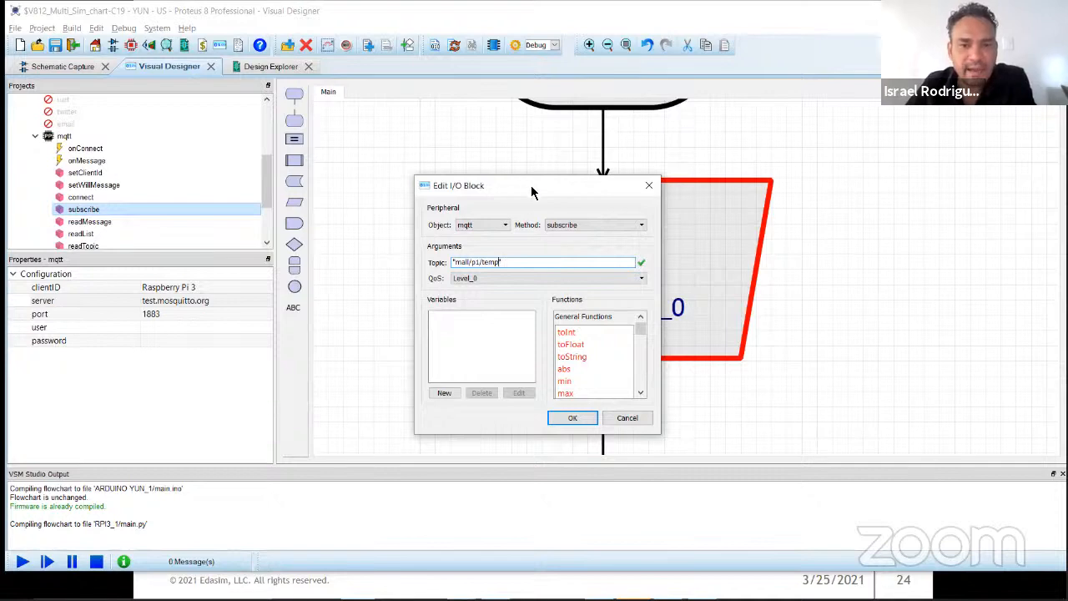
{"action": "left_click_drag", "start_coordinate": [527, 190], "coordinate": [424, 154]}
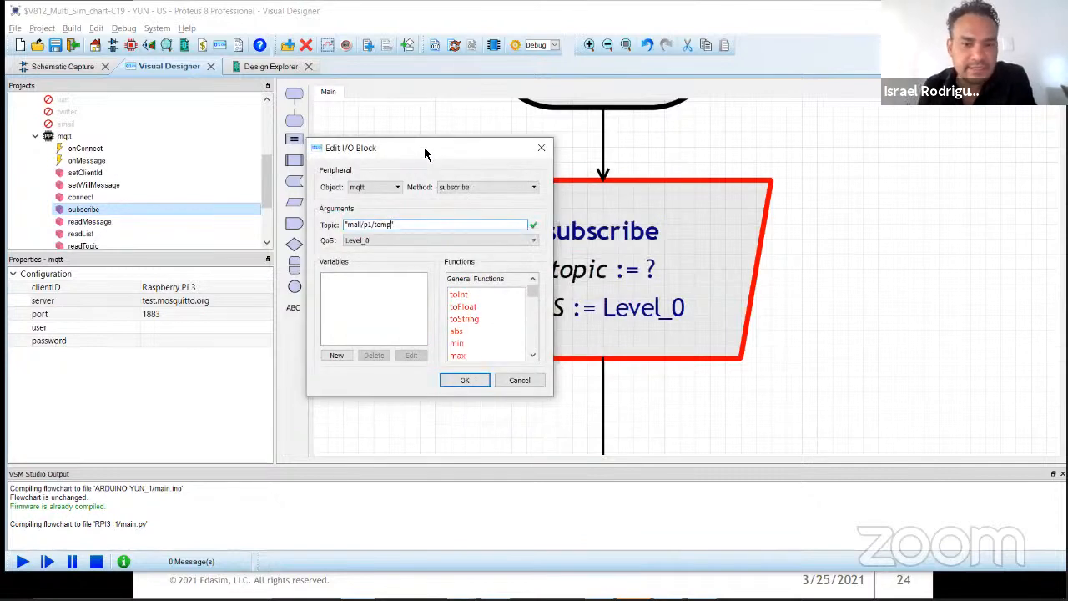
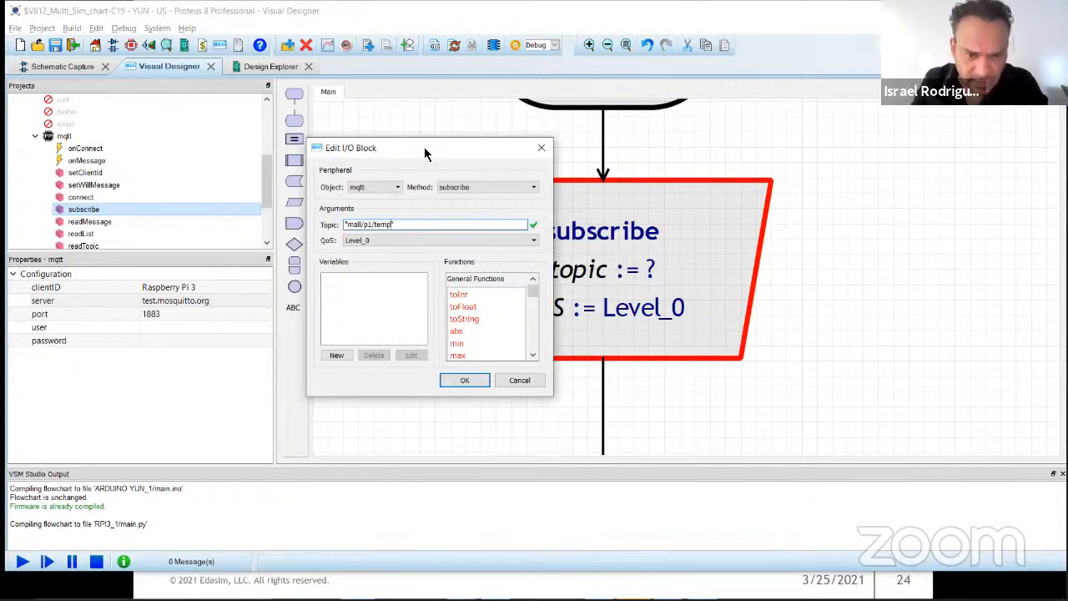
Step: Accept the subscribe block's topic and raise the END and subscribe blocks to compact the onConnect routine
{"action": "left_click", "coordinate": [471, 381]}
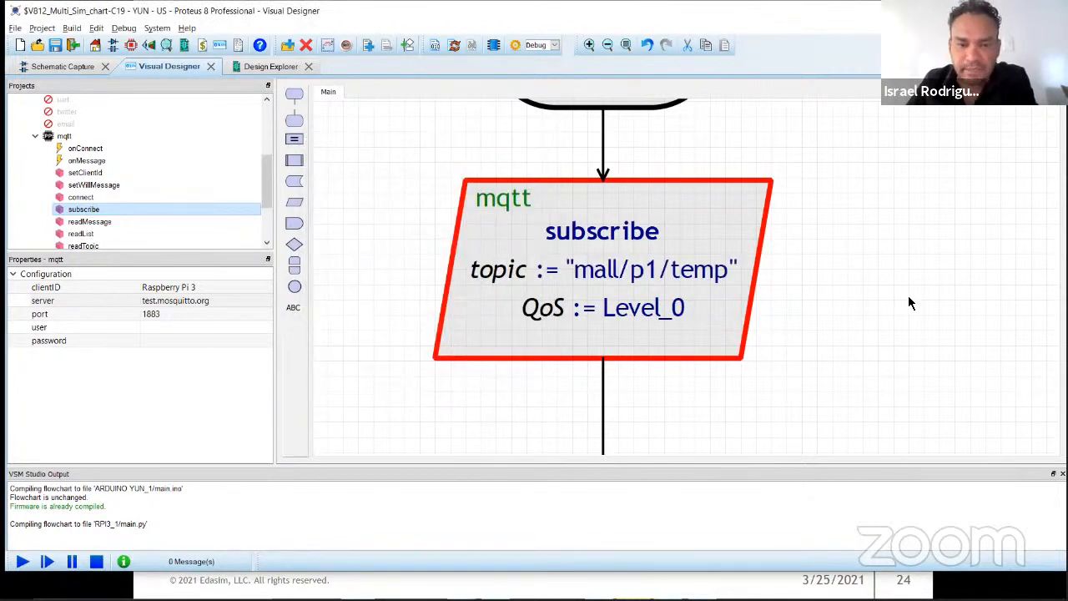
{"action": "scroll", "coordinate": [679, 275], "scroll_direction": "up", "scroll_amount": 2}
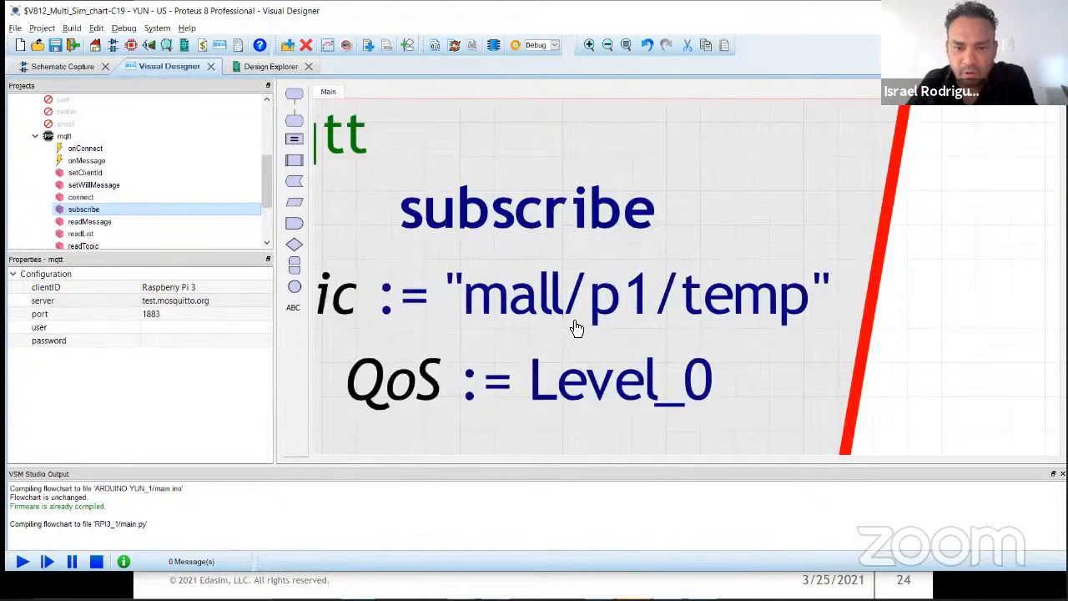
{"action": "scroll", "coordinate": [766, 331], "scroll_direction": "down", "scroll_amount": 3}
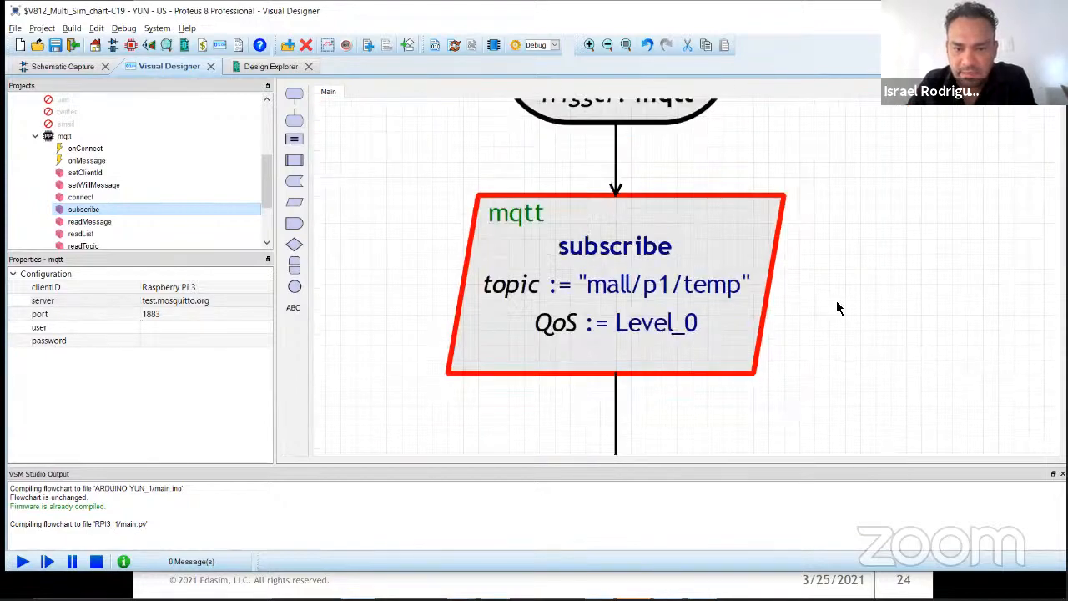
{"action": "scroll", "coordinate": [837, 308], "scroll_direction": "down", "scroll_amount": 4}
{"action": "scroll", "coordinate": [710, 240], "scroll_direction": "down", "scroll_amount": 3}
{"action": "left_click_drag", "start_coordinate": [576, 386], "coordinate": [559, 209]}
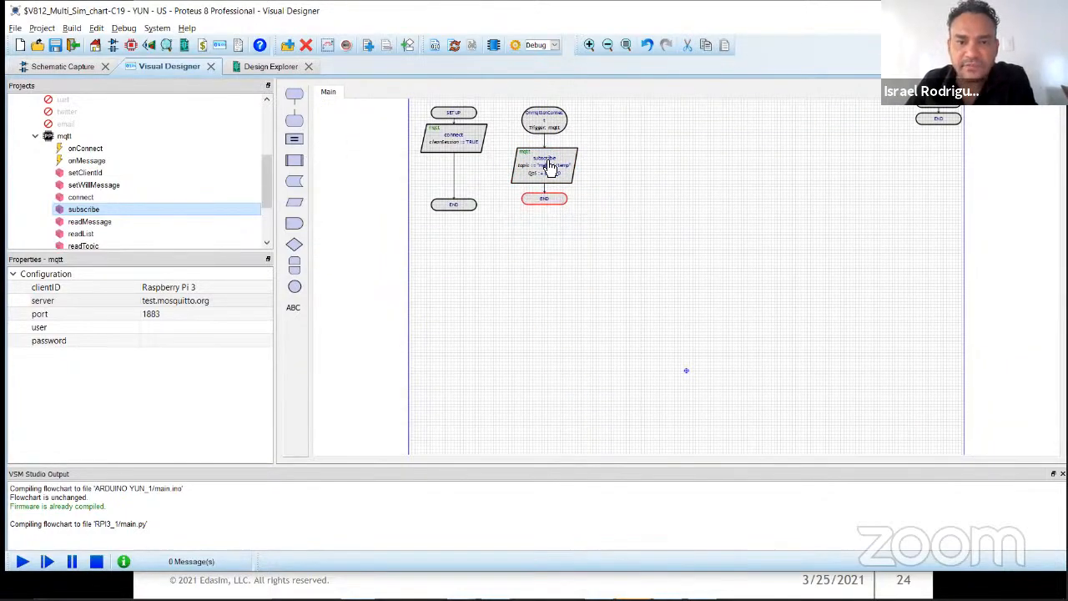
{"action": "left_click_drag", "start_coordinate": [548, 162], "coordinate": [551, 158]}
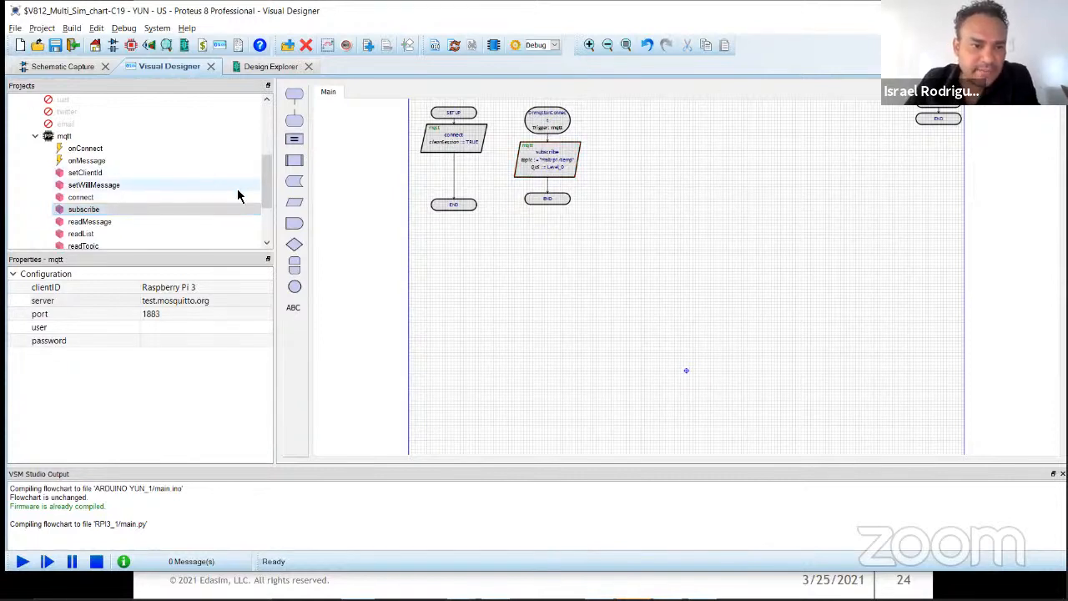
Step: Add an mqtt onMessage event routine beside the onConnect routine and insert an mqtt decision block in it
{"action": "left_click_drag", "start_coordinate": [268, 181], "coordinate": [269, 187]}
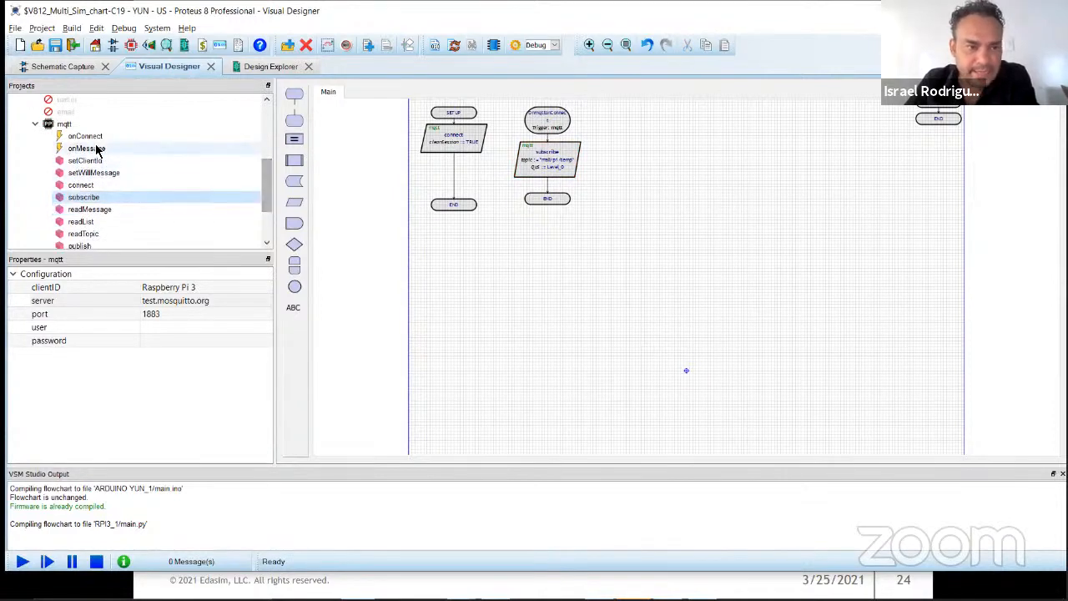
{"action": "left_click_drag", "start_coordinate": [87, 148], "coordinate": [672, 129]}
{"action": "scroll", "coordinate": [649, 150], "scroll_direction": "up", "scroll_amount": 3}
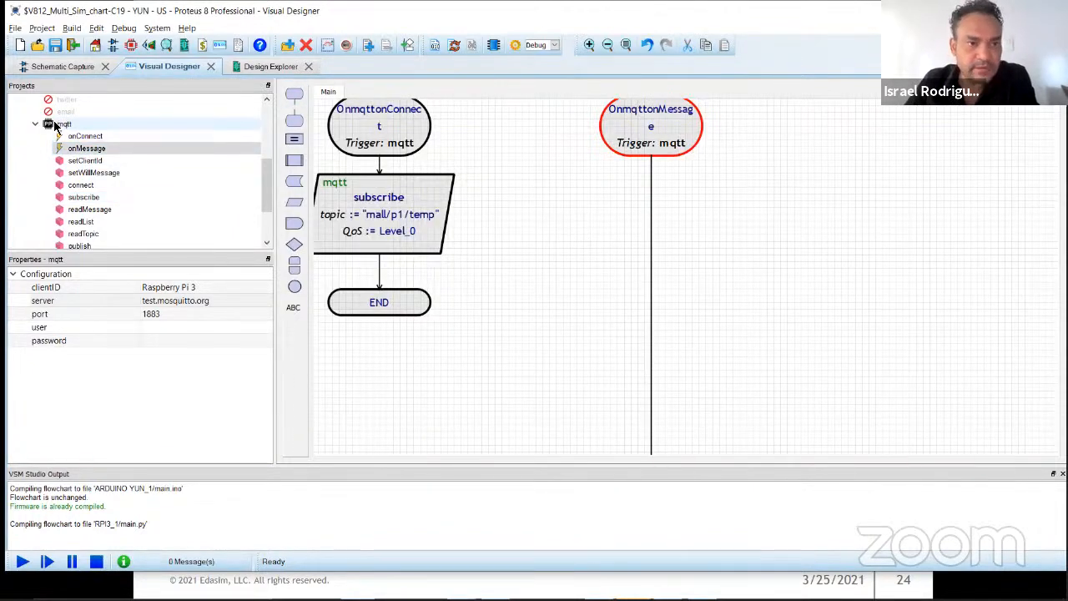
{"action": "left_click_drag", "start_coordinate": [48, 125], "coordinate": [746, 216]}
{"action": "scroll", "coordinate": [806, 181], "scroll_direction": "up", "scroll_amount": 1}
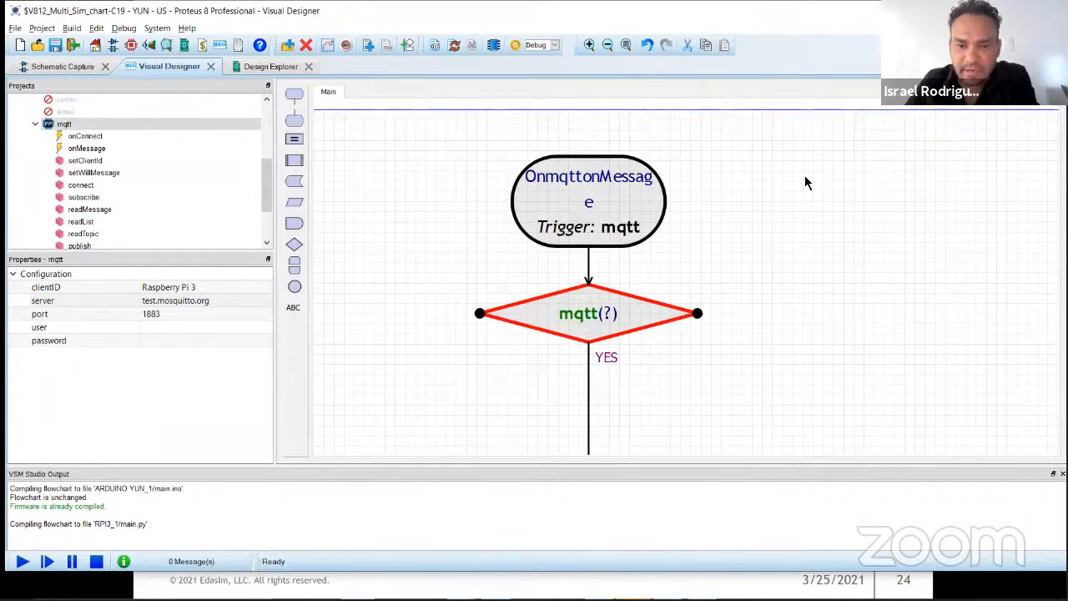
Step: Copy the topic "mall/p1/temp" from the subscribe block and set the decision block's condition to mqtt("mall/p1/temp")
{"action": "scroll", "coordinate": [683, 289], "scroll_direction": "down", "scroll_amount": 1}
{"action": "double_click", "coordinate": [390, 320]}
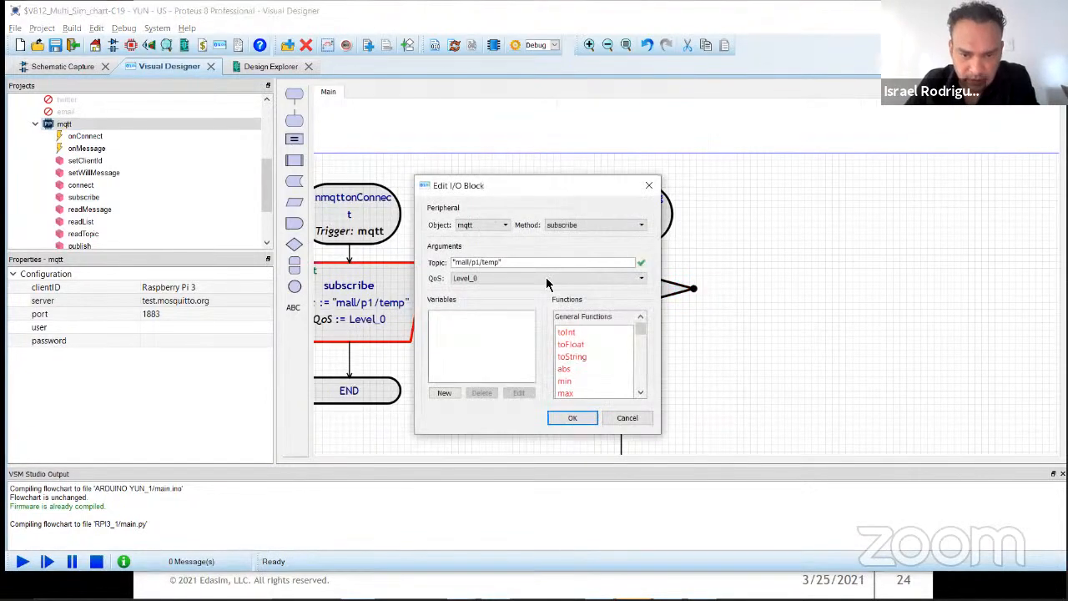
{"action": "left_click_drag", "start_coordinate": [509, 263], "coordinate": [379, 258]}
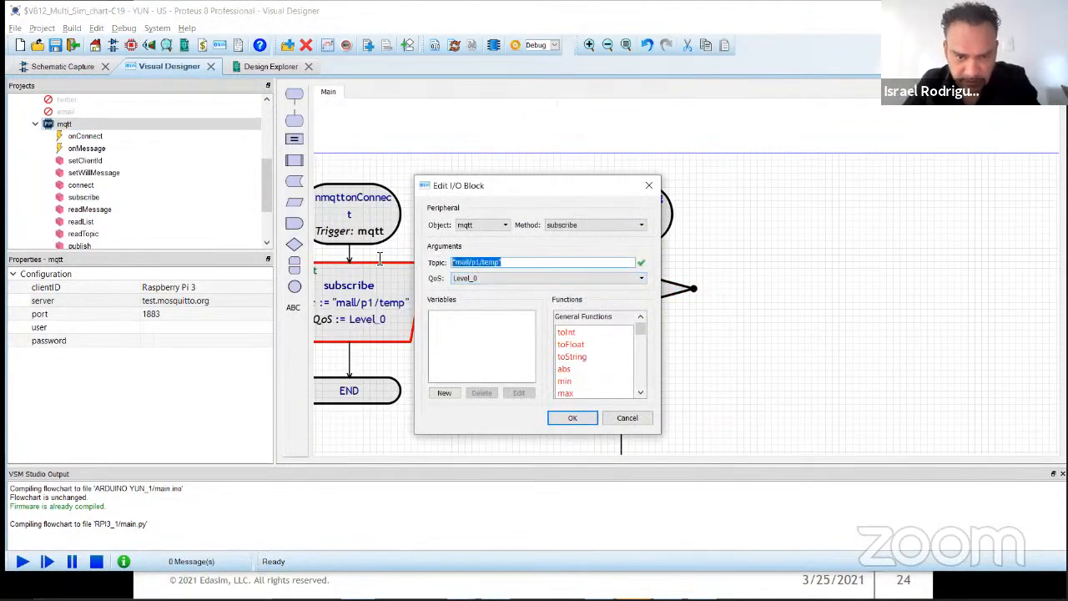
{"action": "left_click", "coordinate": [648, 185]}
{"action": "scroll", "coordinate": [634, 286], "scroll_direction": "up", "scroll_amount": 1}
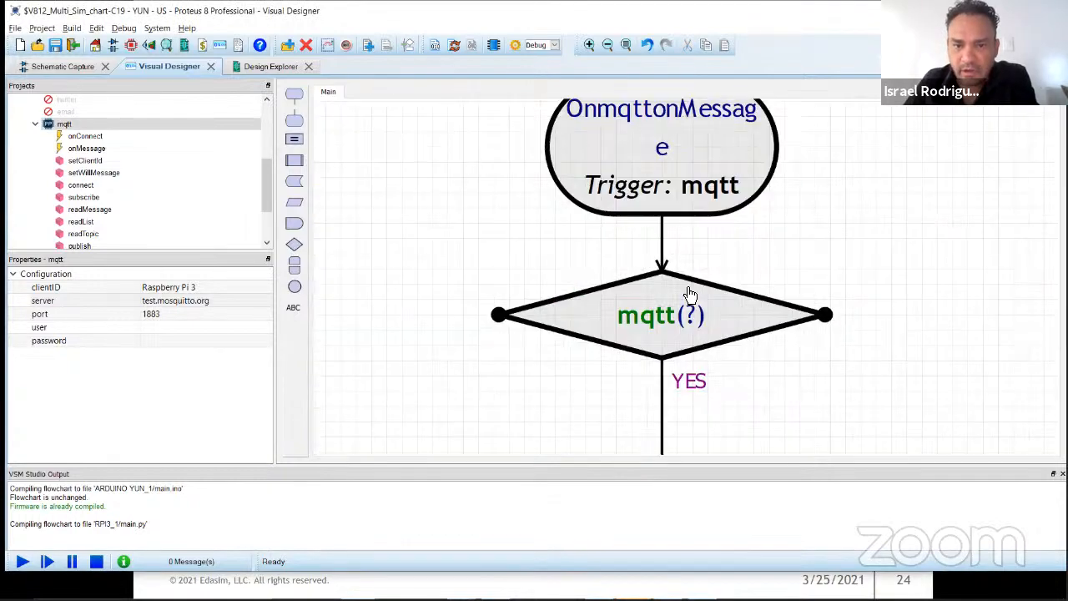
{"action": "scroll", "coordinate": [715, 272], "scroll_direction": "down", "scroll_amount": 1}
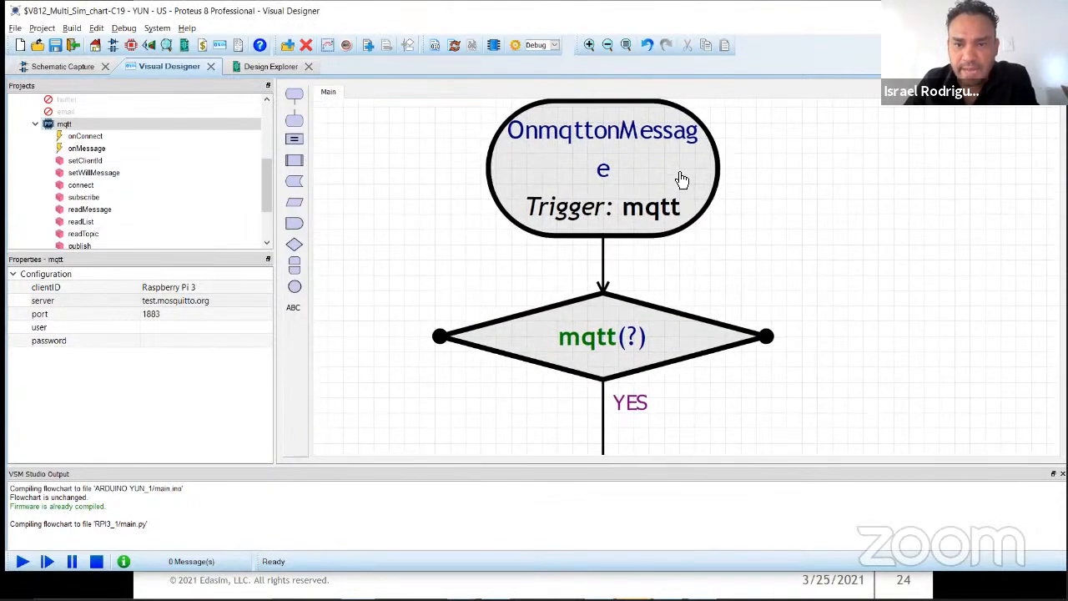
{"action": "double_click", "coordinate": [603, 342]}
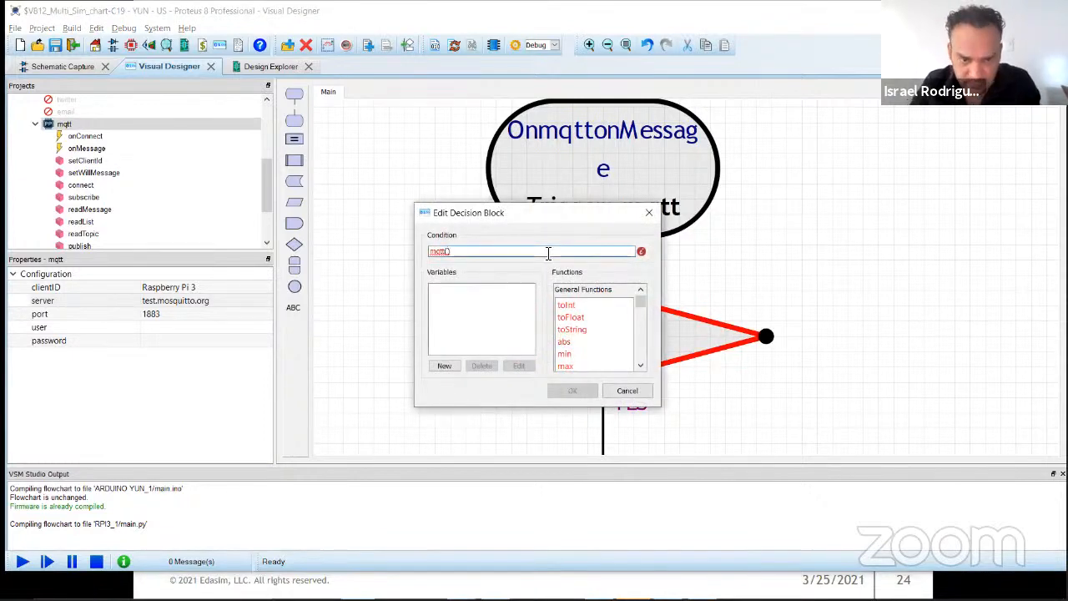
{"action": "type", "text": "\"mail/p1/temp\""}
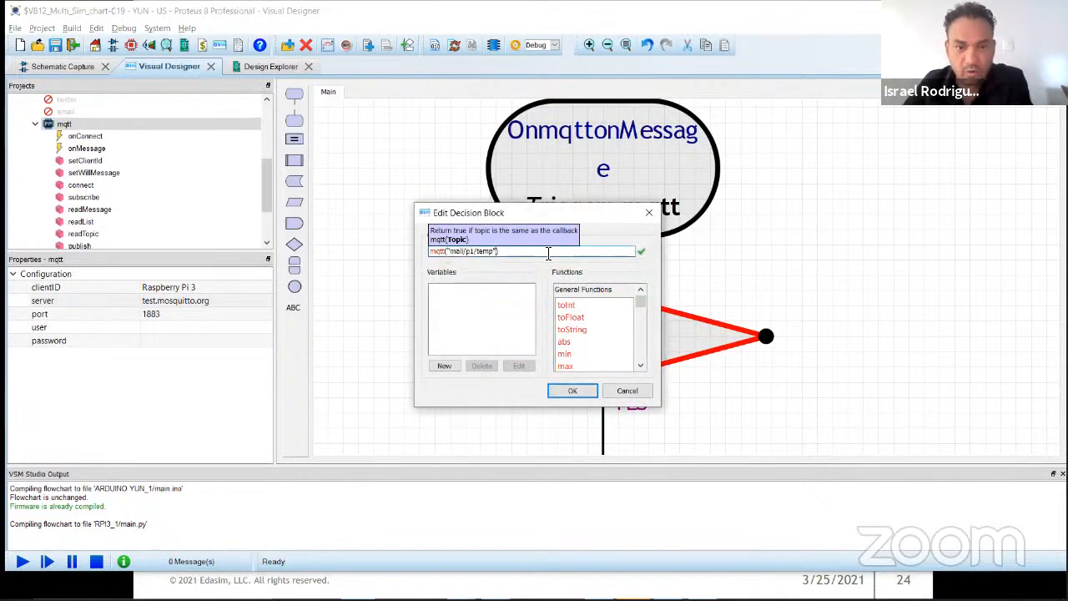
{"action": "left_click", "coordinate": [572, 391]}
Step: Recheck the decision block's condition and resize the diamond so the text fits on one line
{"action": "double_click", "coordinate": [602, 351]}
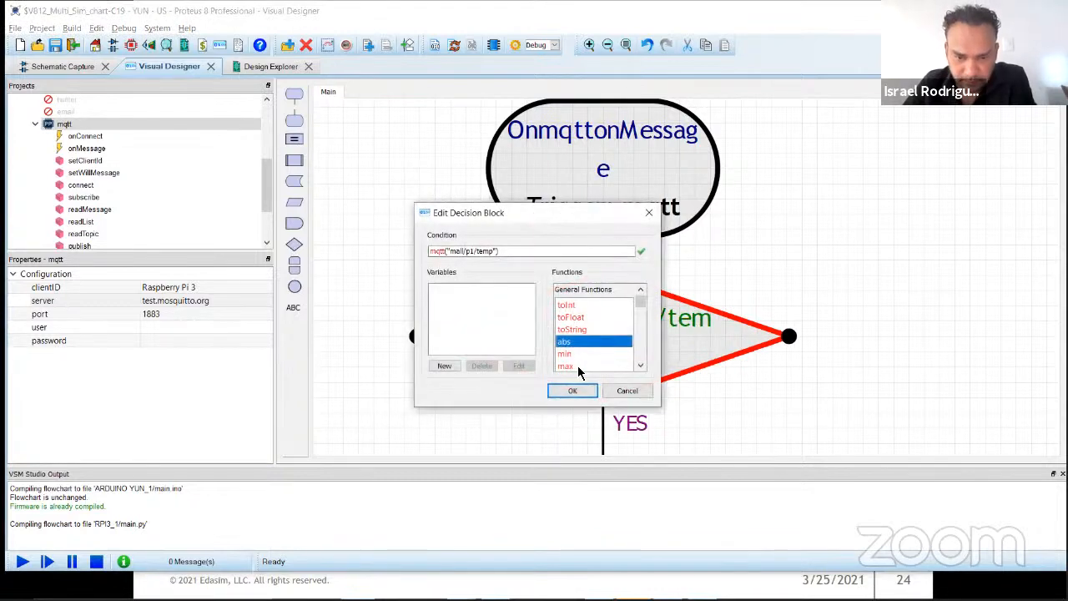
{"action": "left_click", "coordinate": [572, 391]}
{"action": "left_click", "coordinate": [589, 417]}
{"action": "left_click_drag", "start_coordinate": [775, 385], "coordinate": [768, 387]}
{"action": "scroll", "coordinate": [706, 326], "scroll_direction": "down", "scroll_amount": 3}
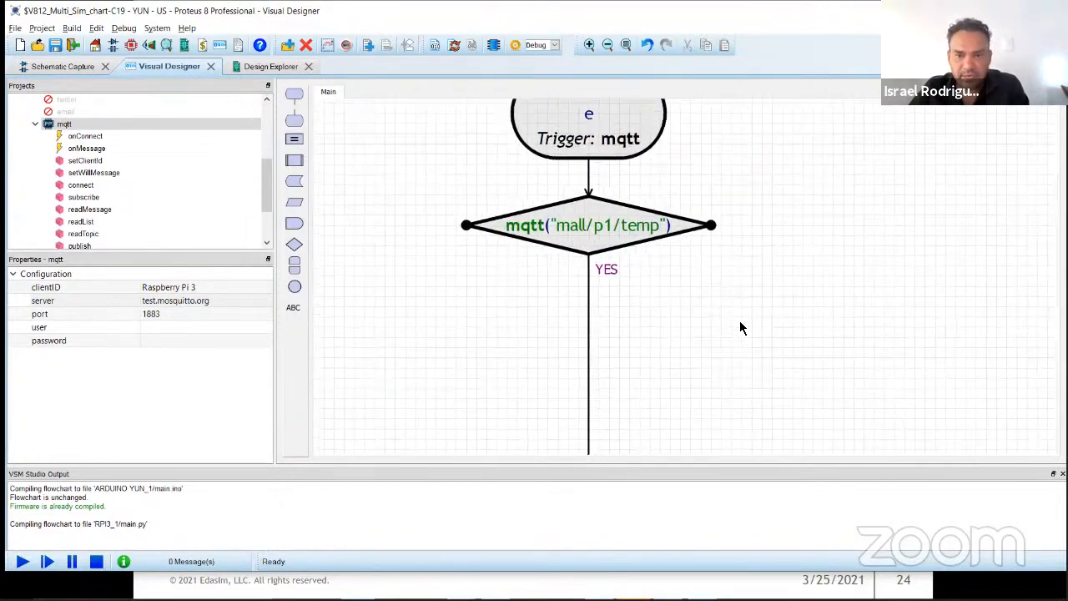
{"action": "left_click_drag", "start_coordinate": [805, 342], "coordinate": [720, 275]}
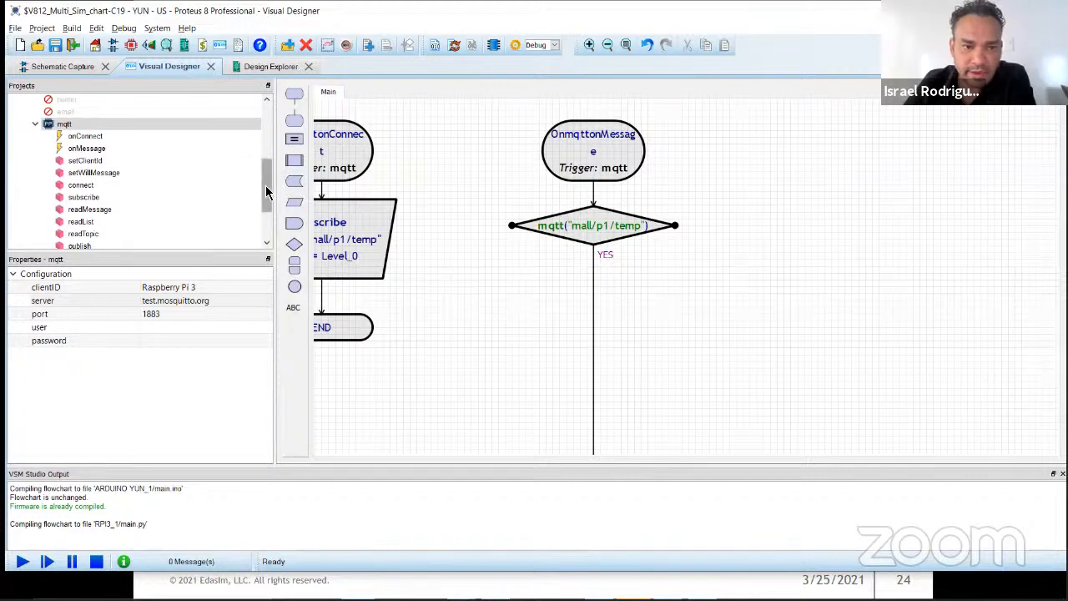
Step: Insert an mqtt readList block on the YES branch below the mqtt decision in the onMessage routine
{"action": "scroll", "coordinate": [266, 192], "scroll_direction": "down", "scroll_amount": 2}
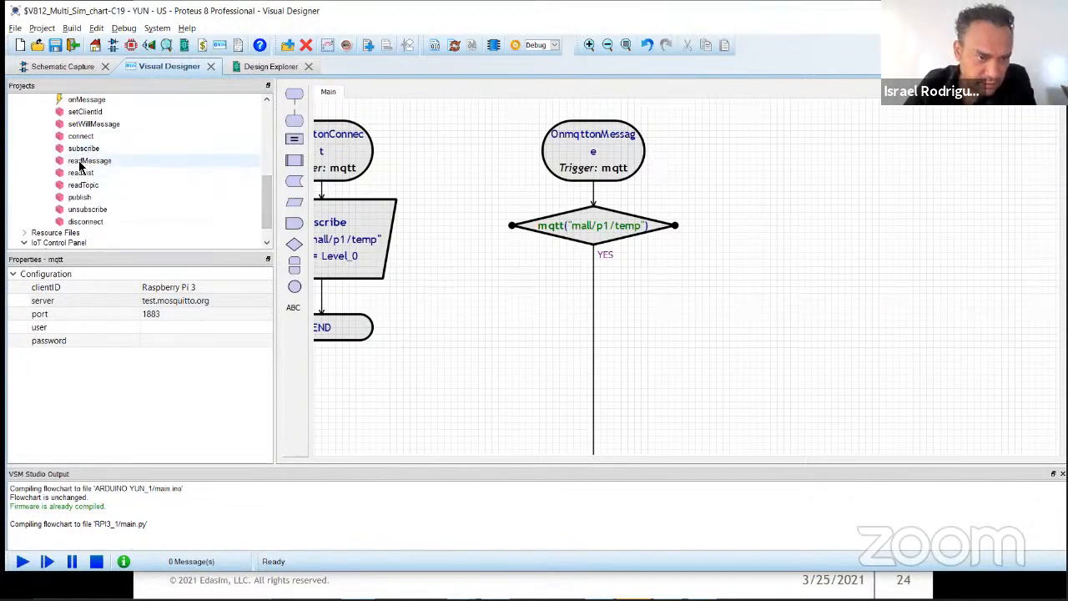
{"action": "left_click_drag", "start_coordinate": [80, 173], "coordinate": [685, 309]}
{"action": "scroll", "coordinate": [743, 278], "scroll_direction": "up", "scroll_amount": 1}
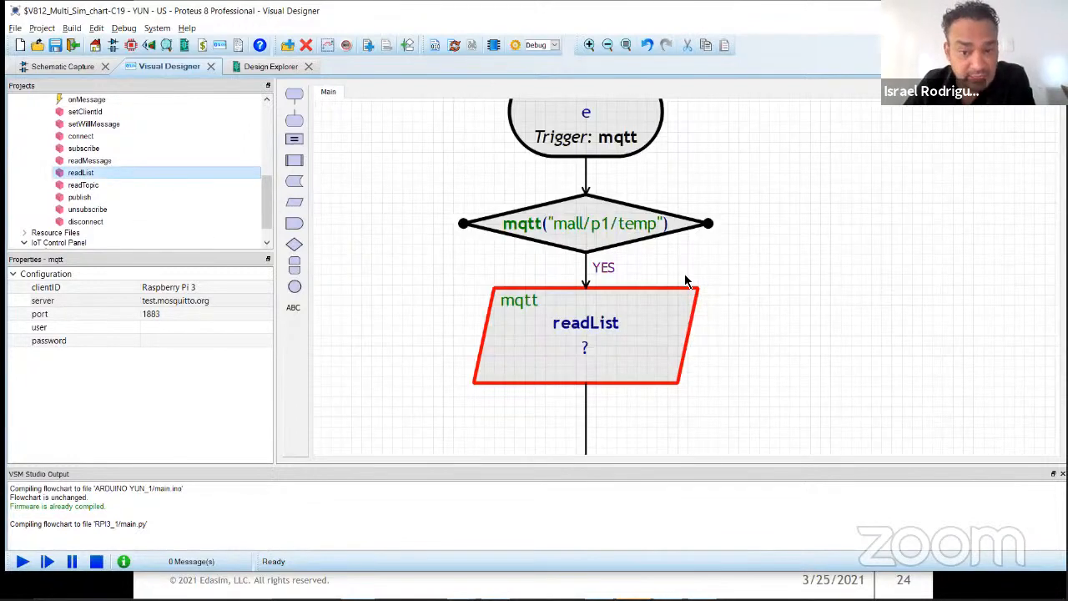
Step: Edit the readList block and create a new FLOAT variable named temp_pi
{"action": "double_click", "coordinate": [610, 325]}
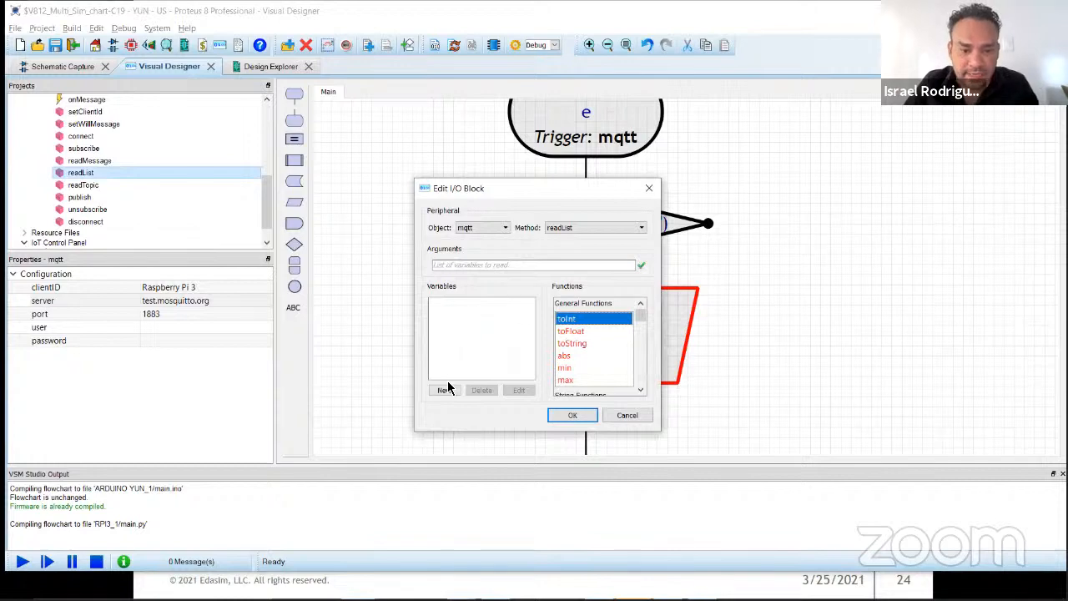
{"action": "left_click", "coordinate": [444, 390]}
{"action": "type", "text": "temp_pi"}
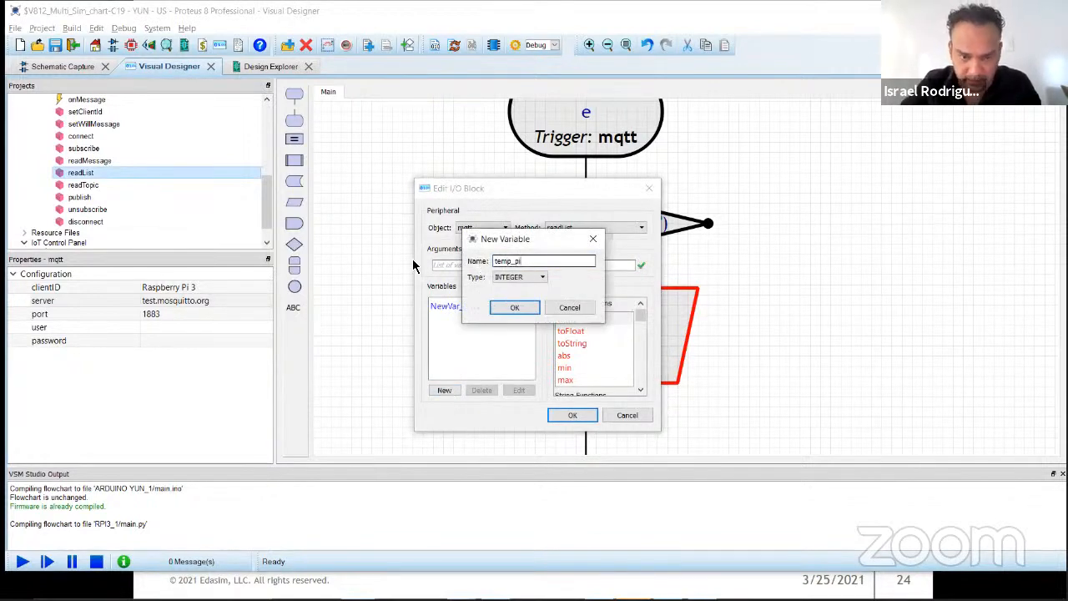
{"action": "left_click", "coordinate": [524, 277]}
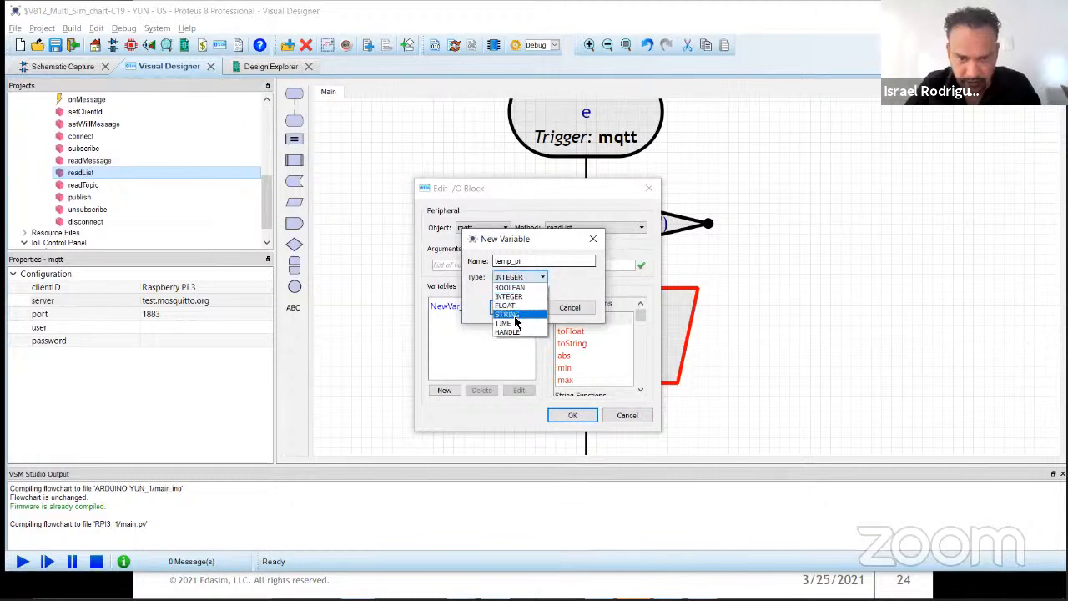
{"action": "left_click", "coordinate": [514, 306]}
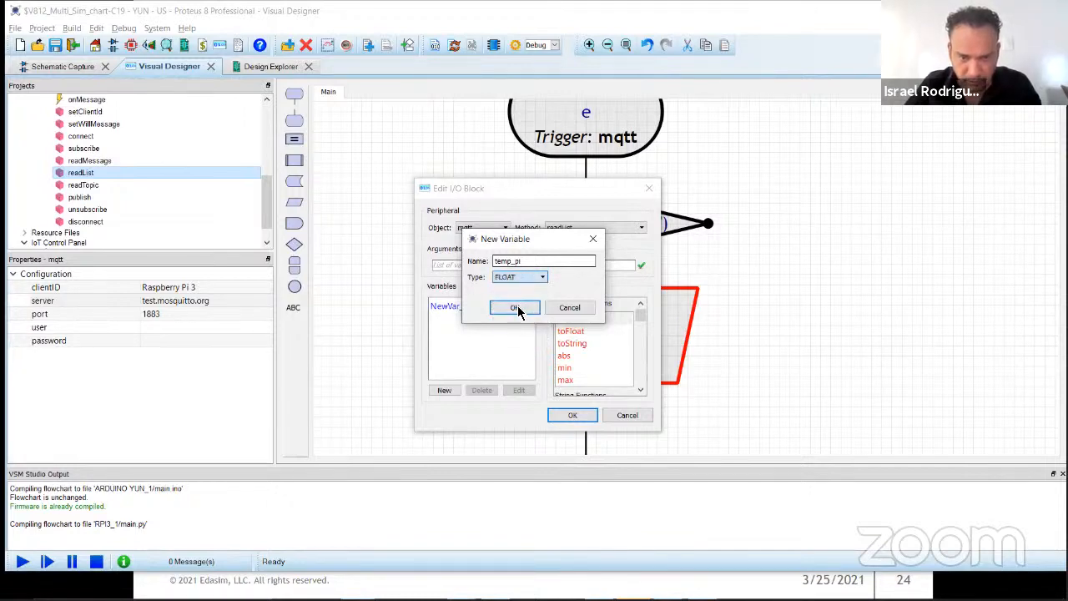
{"action": "left_click", "coordinate": [516, 307]}
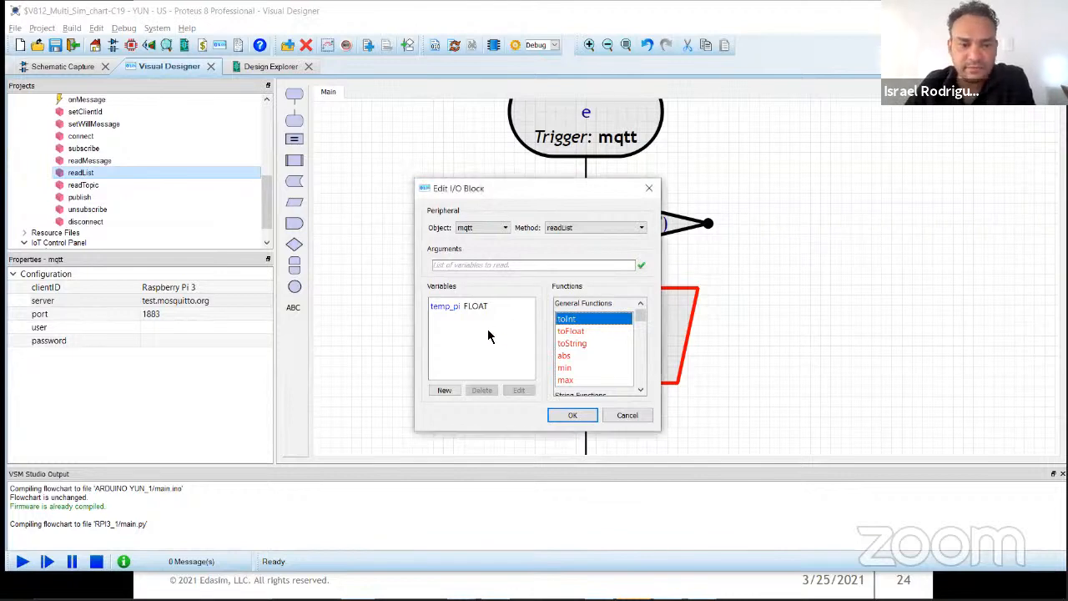
Step: Set temp_pi as the readList block's argument and accept the block's settings
{"action": "left_click", "coordinate": [440, 306]}
{"action": "left_click", "coordinate": [571, 415]}
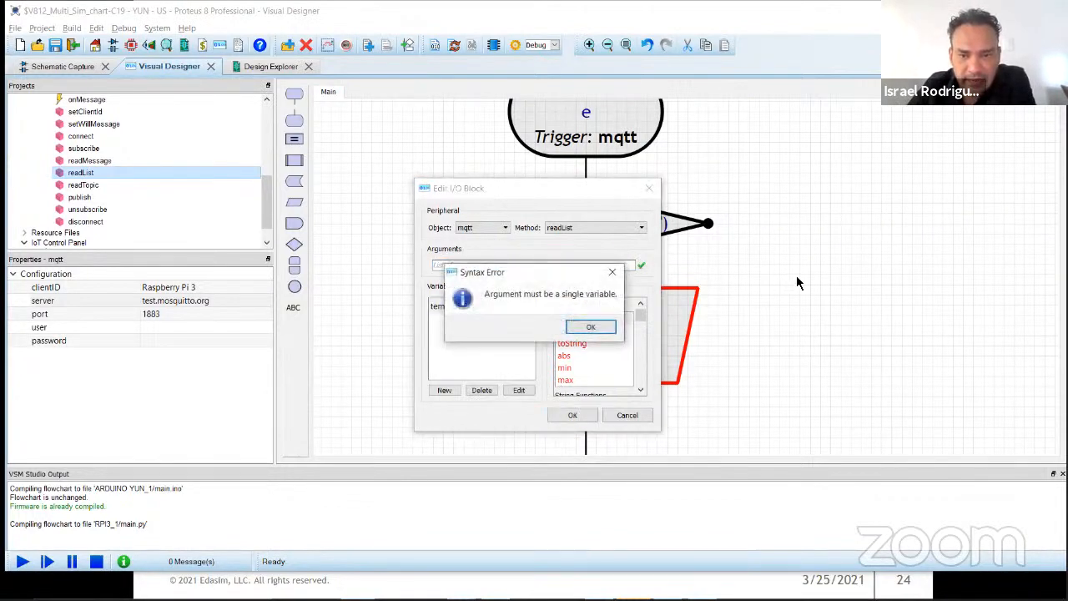
{"action": "left_click", "coordinate": [587, 327]}
{"action": "left_click", "coordinate": [451, 309]}
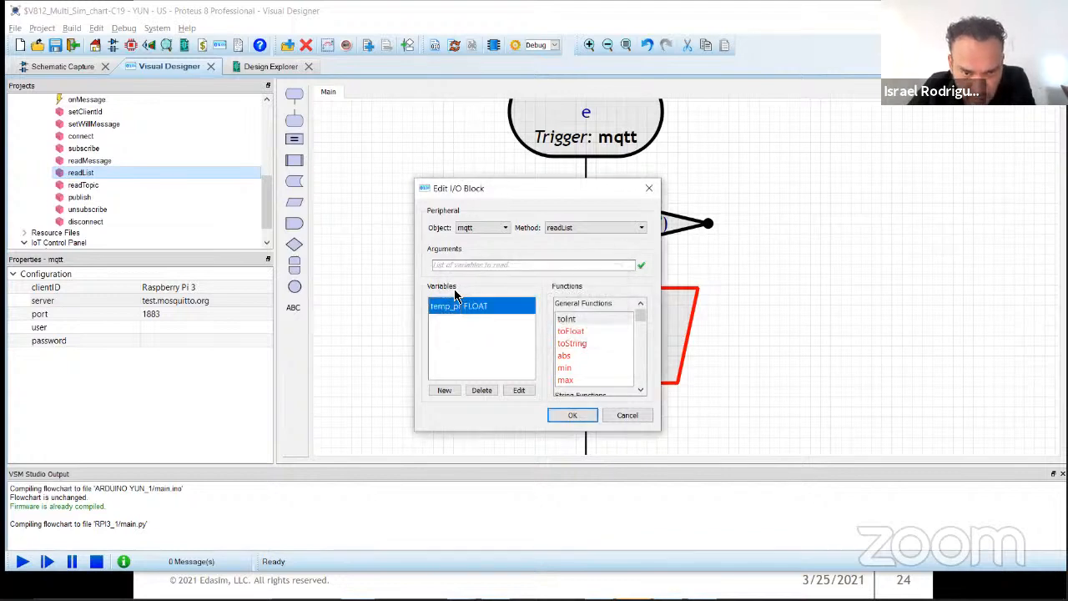
{"action": "double_click", "coordinate": [439, 306]}
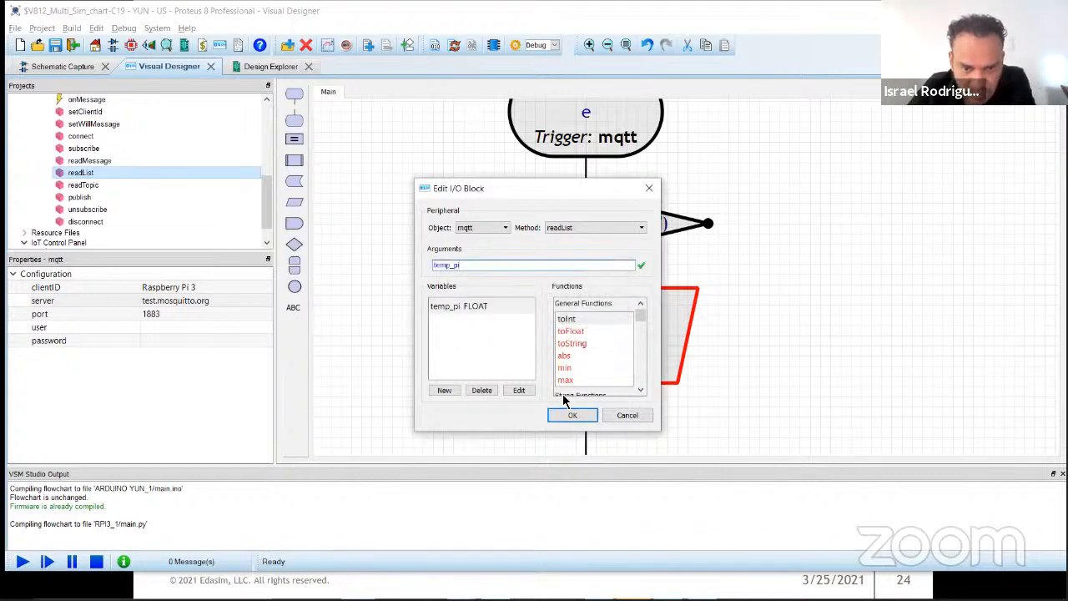
{"action": "left_click", "coordinate": [571, 415]}
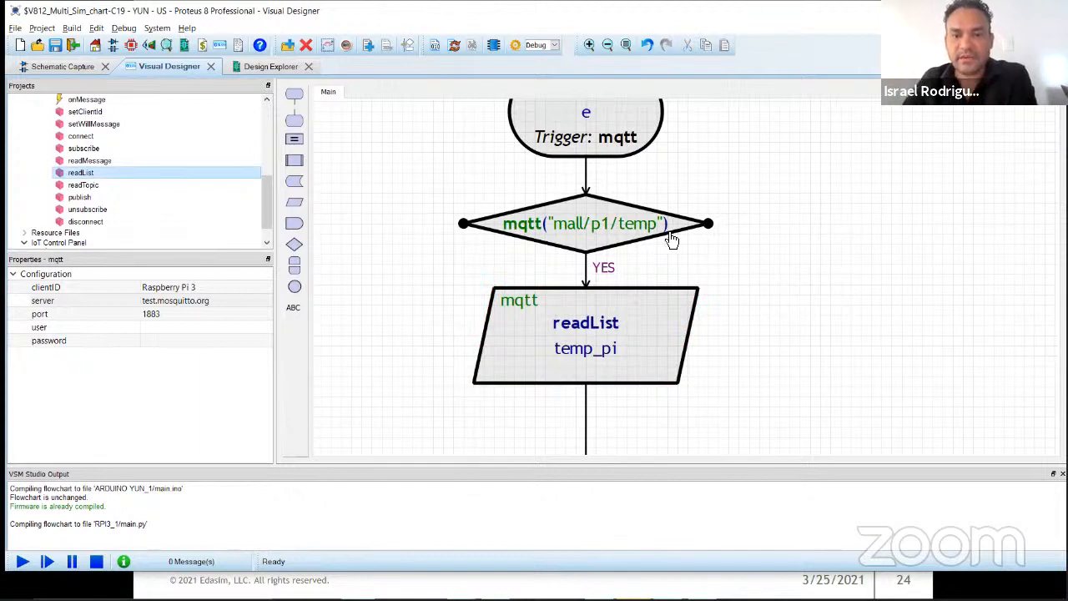
Step: Nudge the readList block slightly left and closer to the decision block above it
{"action": "scroll", "coordinate": [725, 160], "scroll_direction": "up", "scroll_amount": 2}
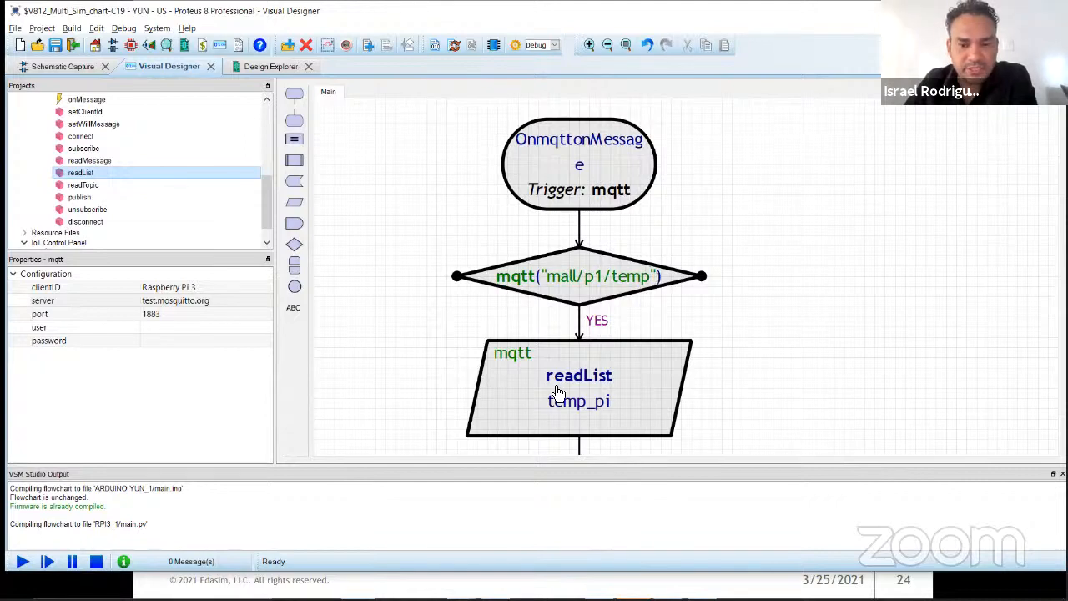
{"action": "scroll", "coordinate": [690, 288], "scroll_direction": "up", "scroll_amount": 2}
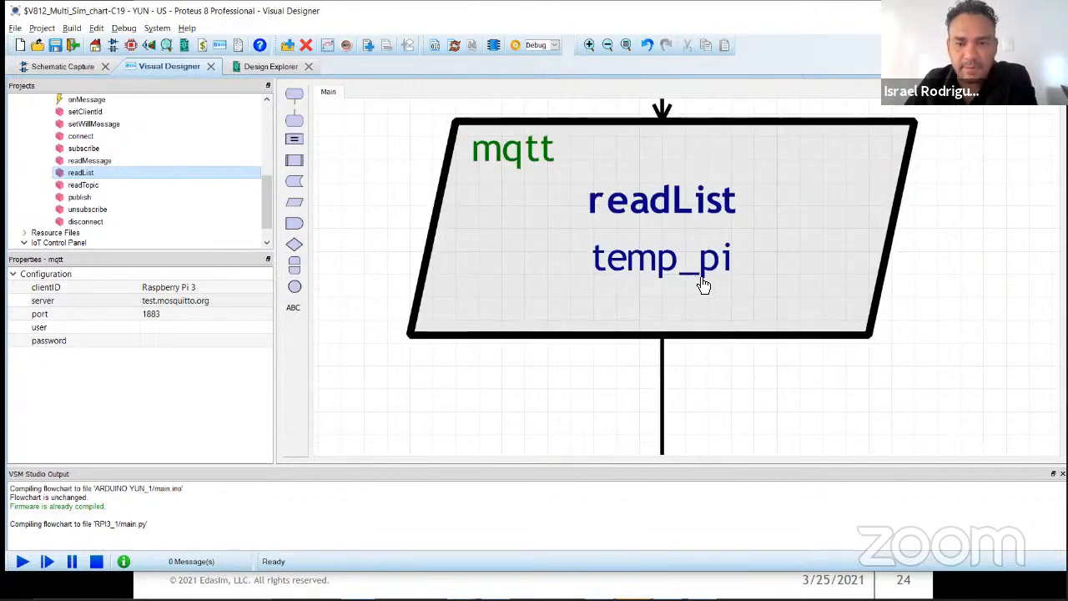
{"action": "scroll", "coordinate": [738, 287], "scroll_direction": "down", "scroll_amount": 4}
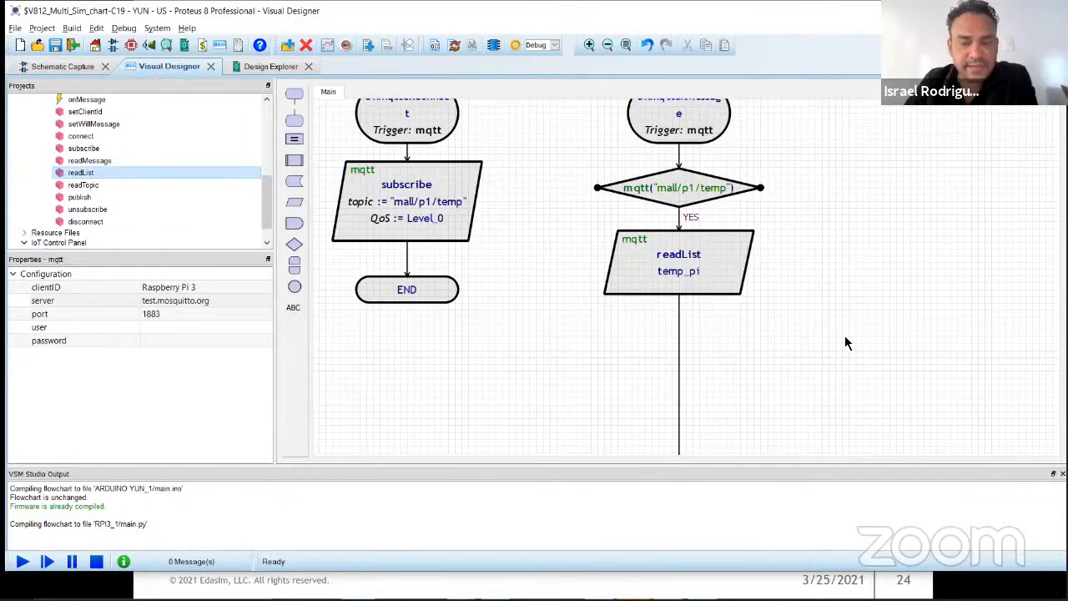
{"action": "left_click_drag", "start_coordinate": [731, 295], "coordinate": [715, 281]}
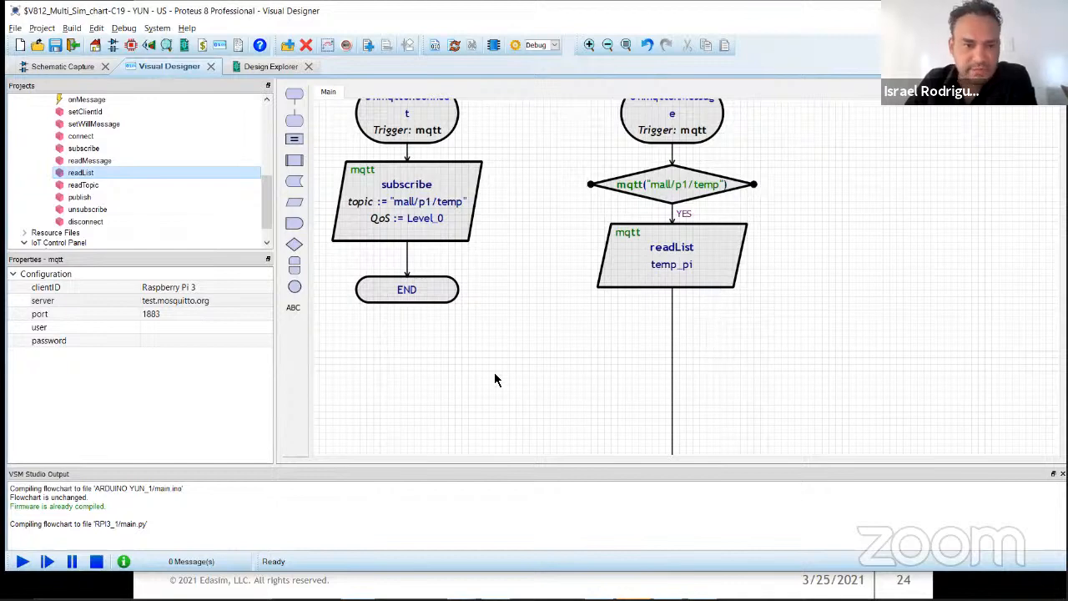
Step: Insert the IotTH1 thermometer's setTemperature block below the readList block in the onMessage routine
{"action": "left_click_drag", "start_coordinate": [267, 214], "coordinate": [265, 240]}
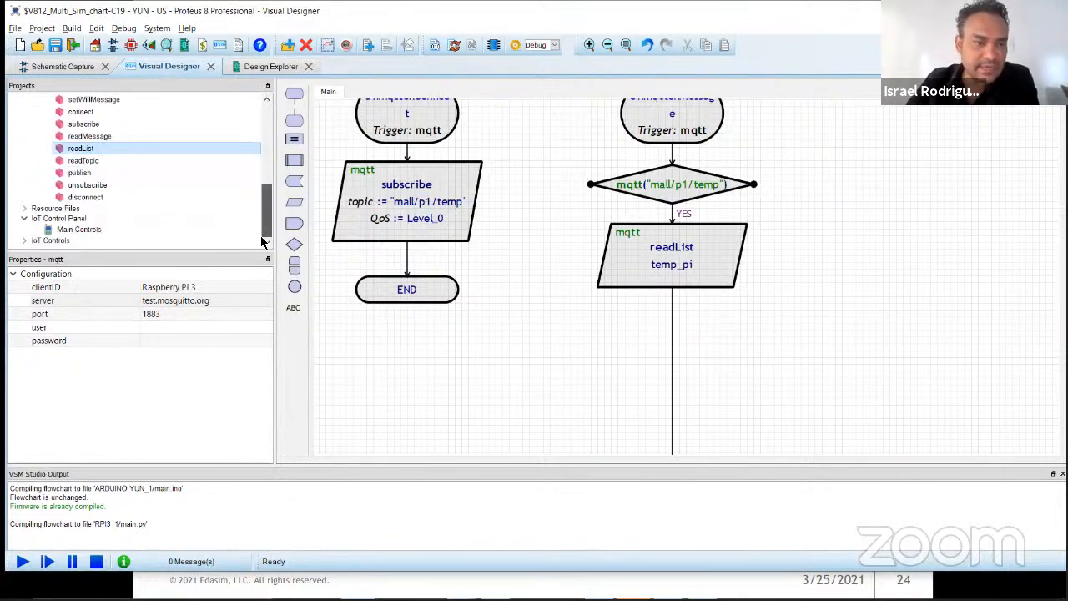
{"action": "left_click", "coordinate": [25, 241]}
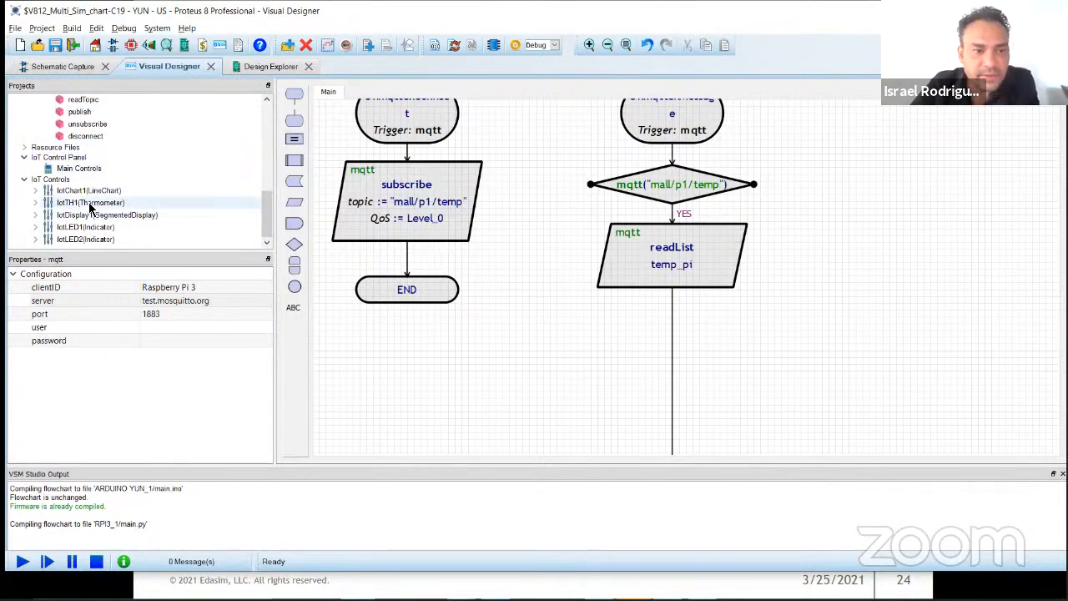
{"action": "left_click", "coordinate": [36, 202]}
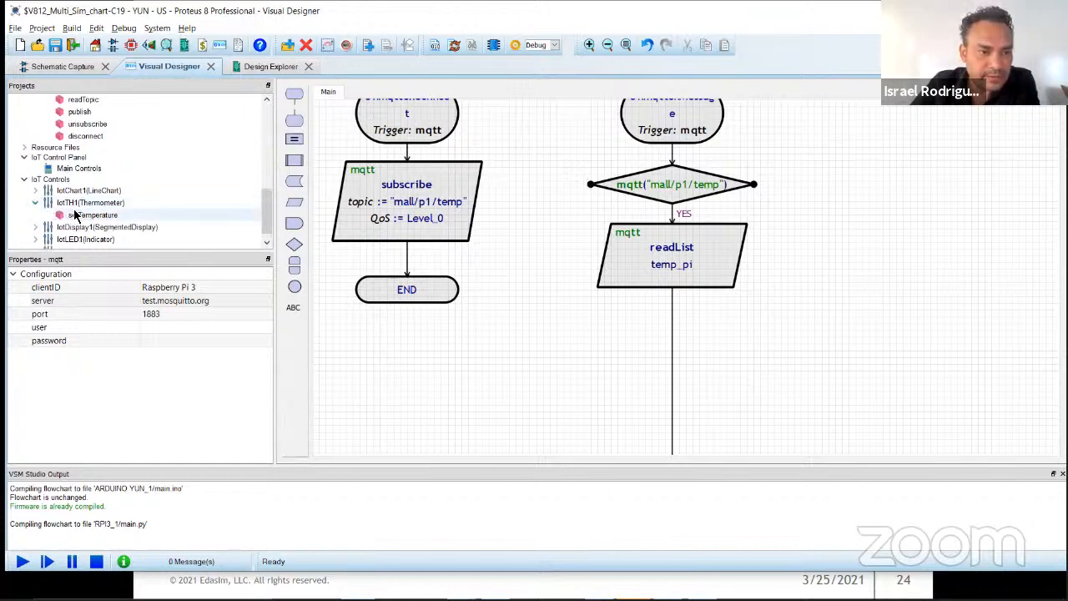
{"action": "left_click_drag", "start_coordinate": [75, 214], "coordinate": [753, 351]}
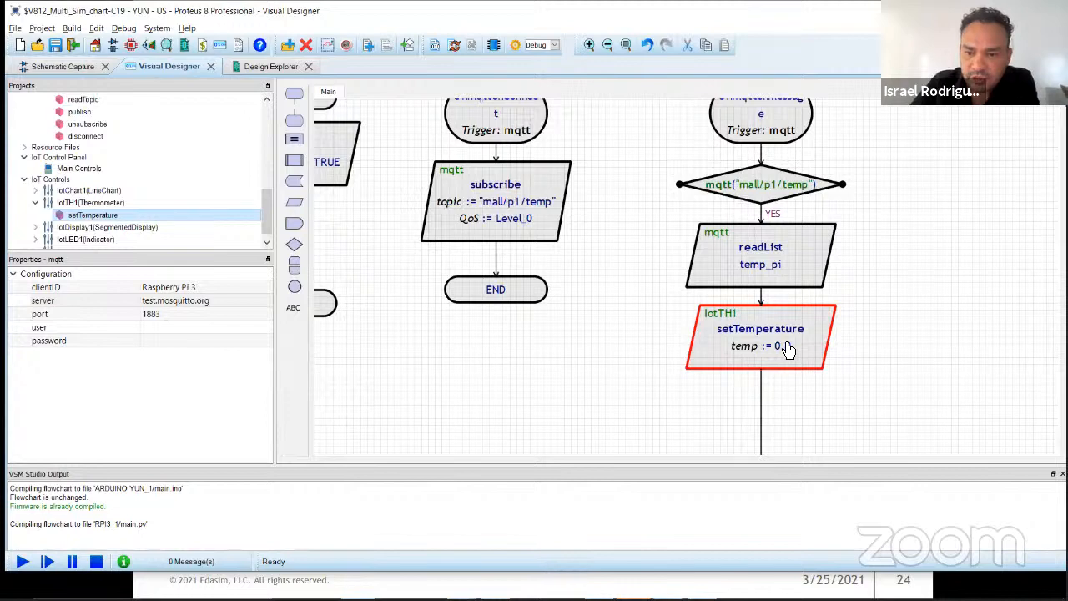
Step: Set the setTemperature block's Temp argument to the temp_pi variable and accept the block's settings
{"action": "double_click", "coordinate": [784, 346]}
{"action": "key", "text": "BackSpace"}
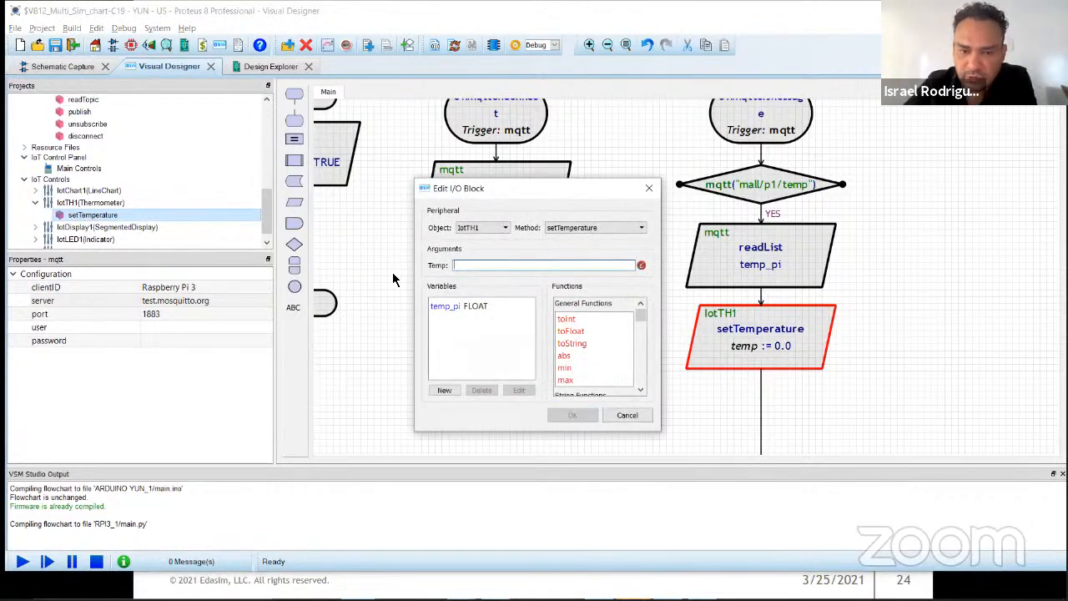
{"action": "double_click", "coordinate": [450, 307]}
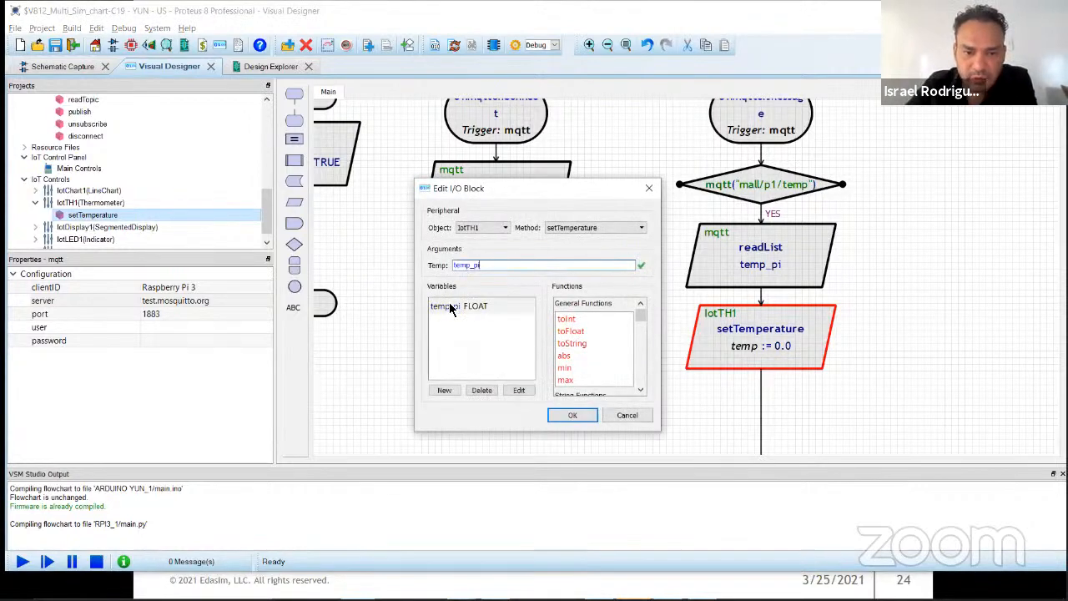
{"action": "left_click", "coordinate": [574, 415]}
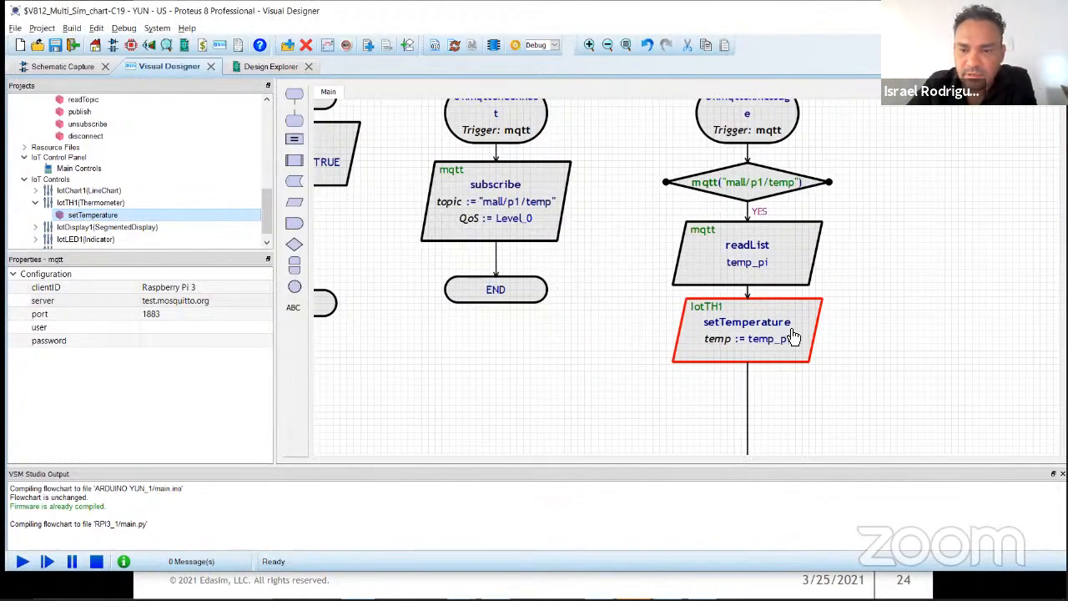
{"action": "left_click", "coordinate": [864, 356]}
Step: Insert the IotChart1 line chart's writeData block below the setTemperature block in the onMessage routine
{"action": "left_click_drag", "start_coordinate": [856, 403], "coordinate": [701, 293]}
{"action": "scroll", "coordinate": [718, 310], "scroll_direction": "up", "scroll_amount": 2}
{"action": "scroll", "coordinate": [718, 313], "scroll_direction": "down", "scroll_amount": 2}
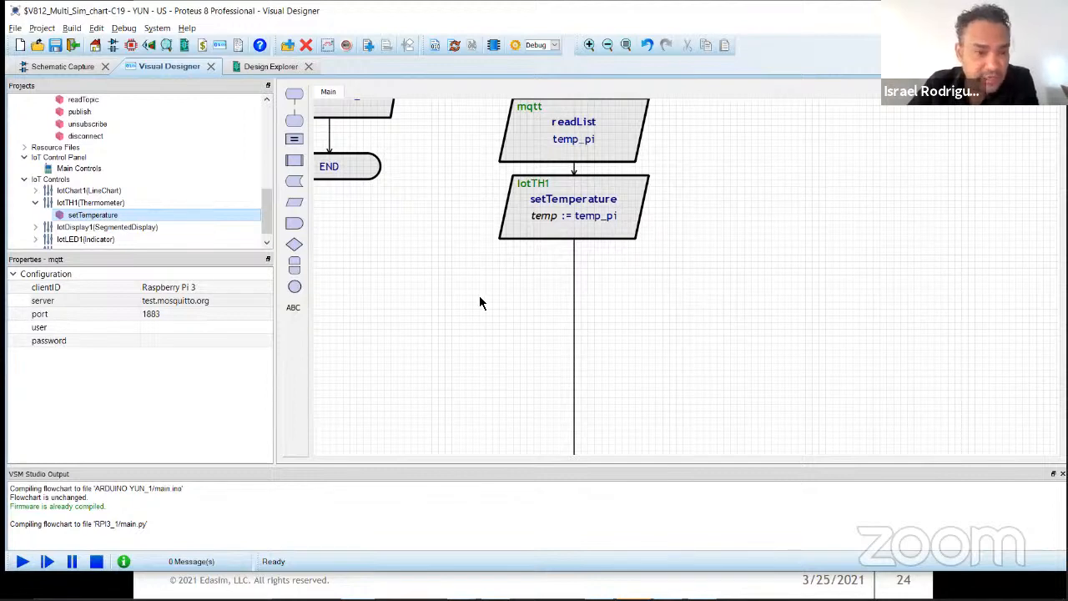
{"action": "left_click", "coordinate": [35, 202]}
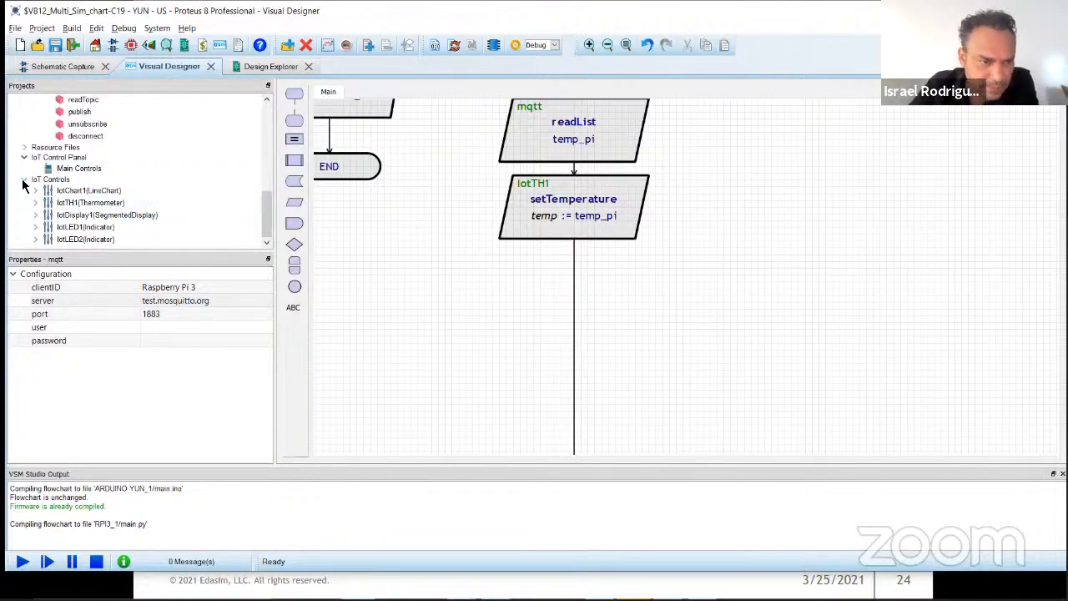
{"action": "left_click", "coordinate": [36, 191]}
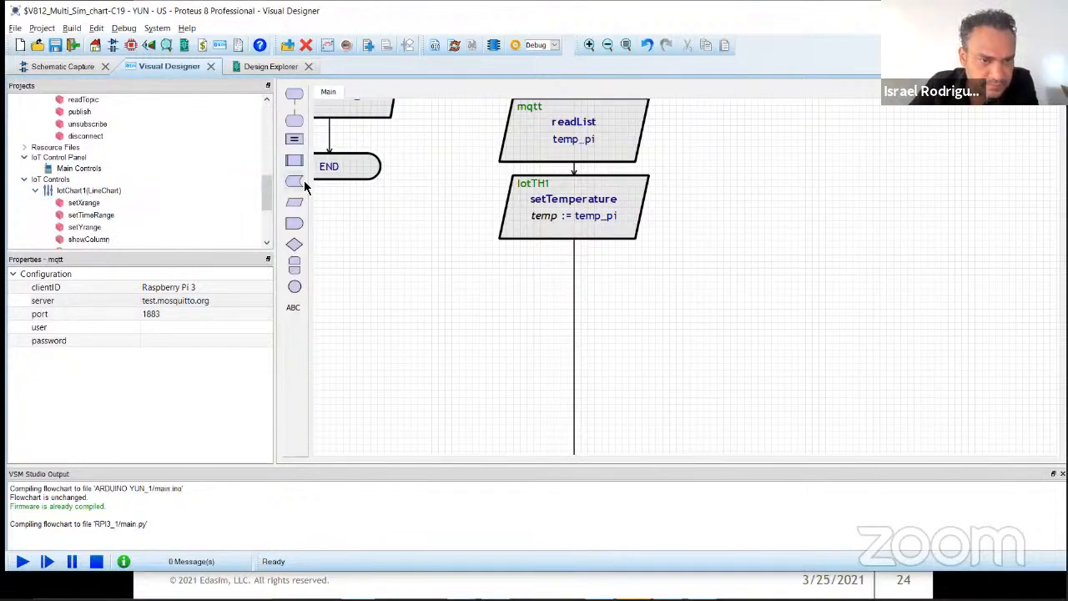
{"action": "left_click_drag", "start_coordinate": [268, 190], "coordinate": [269, 201]}
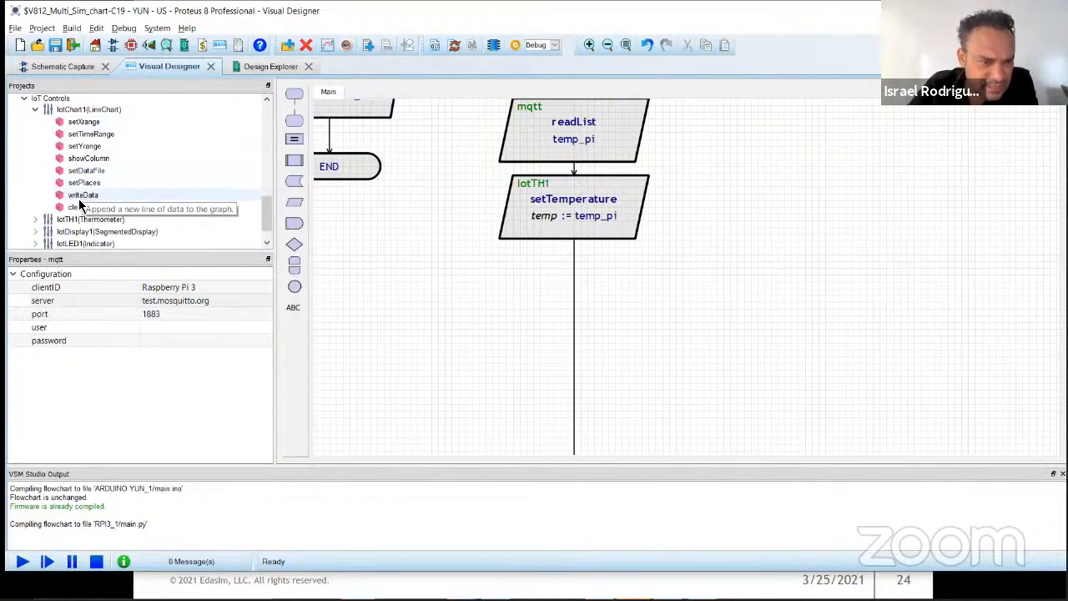
{"action": "left_click_drag", "start_coordinate": [77, 195], "coordinate": [666, 335]}
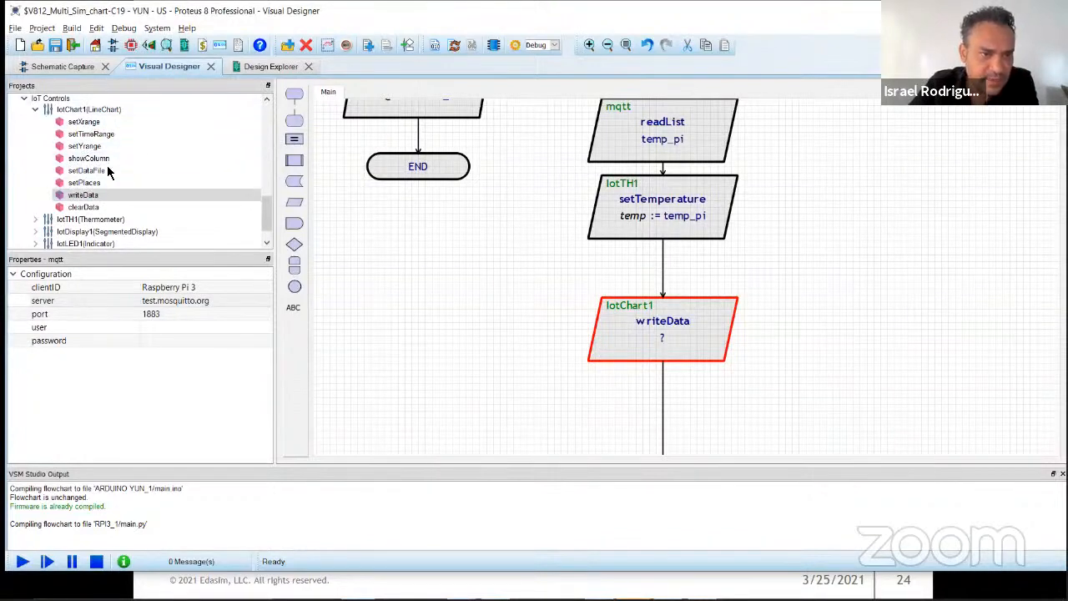
Step: Examine the temperature chart's axes on the Main Controls panel and return to the Raspberry Pi's Main flowchart
{"action": "scroll", "coordinate": [84, 192], "scroll_direction": "up", "scroll_amount": 10}
{"action": "scroll", "coordinate": [71, 172], "scroll_direction": "down", "scroll_amount": 10}
{"action": "double_click", "coordinate": [70, 171]}
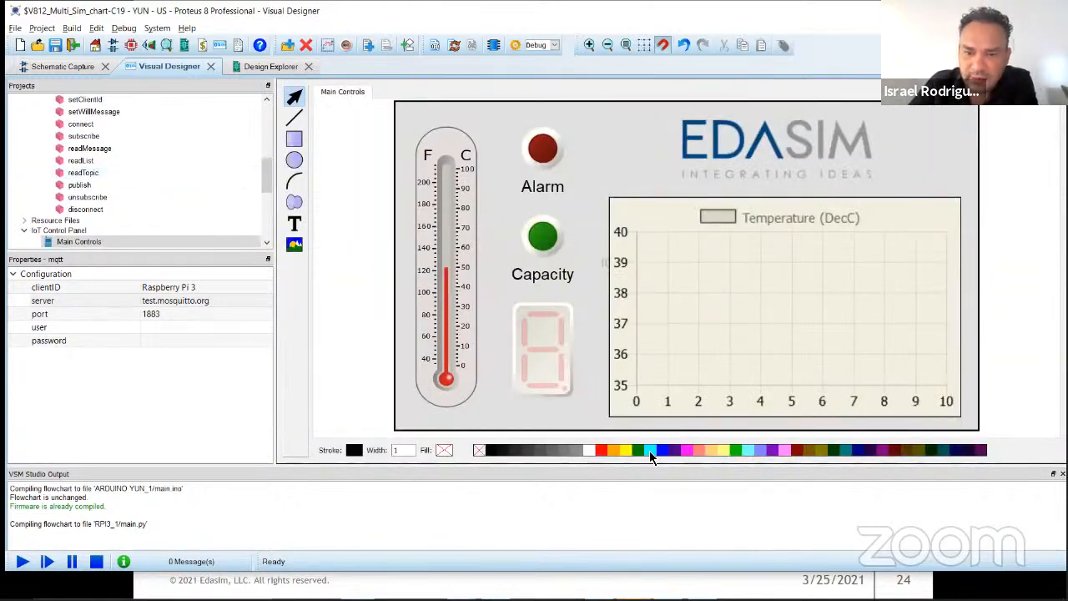
{"action": "left_click_drag", "start_coordinate": [268, 177], "coordinate": [269, 200]}
{"action": "scroll", "coordinate": [97, 161], "scroll_direction": "up", "scroll_amount": 2}
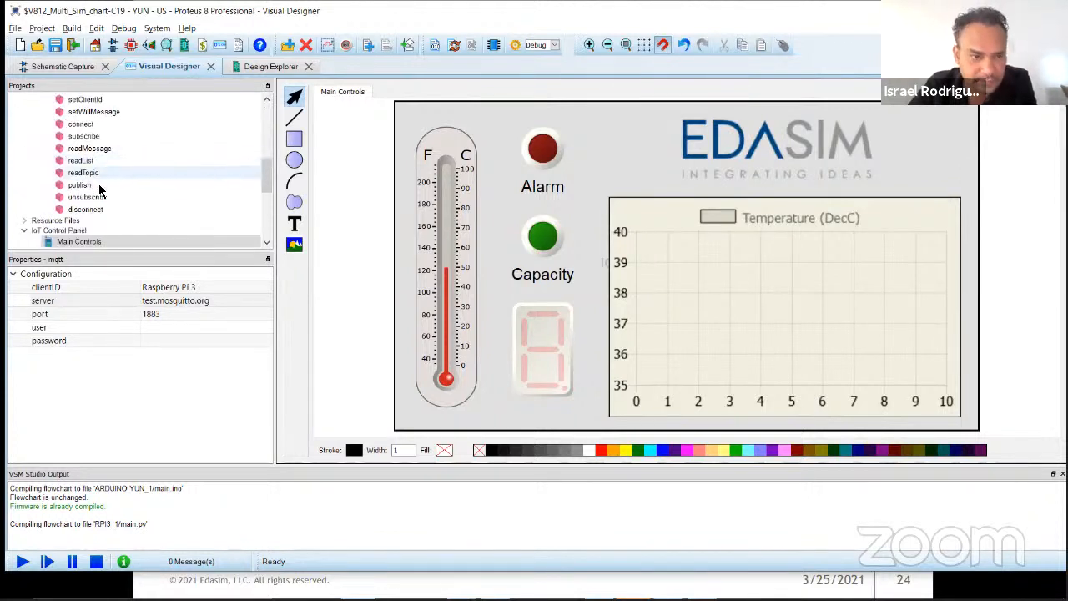
{"action": "scroll", "coordinate": [97, 182], "scroll_direction": "up", "scroll_amount": 4}
{"action": "scroll", "coordinate": [96, 196], "scroll_direction": "up", "scroll_amount": 4}
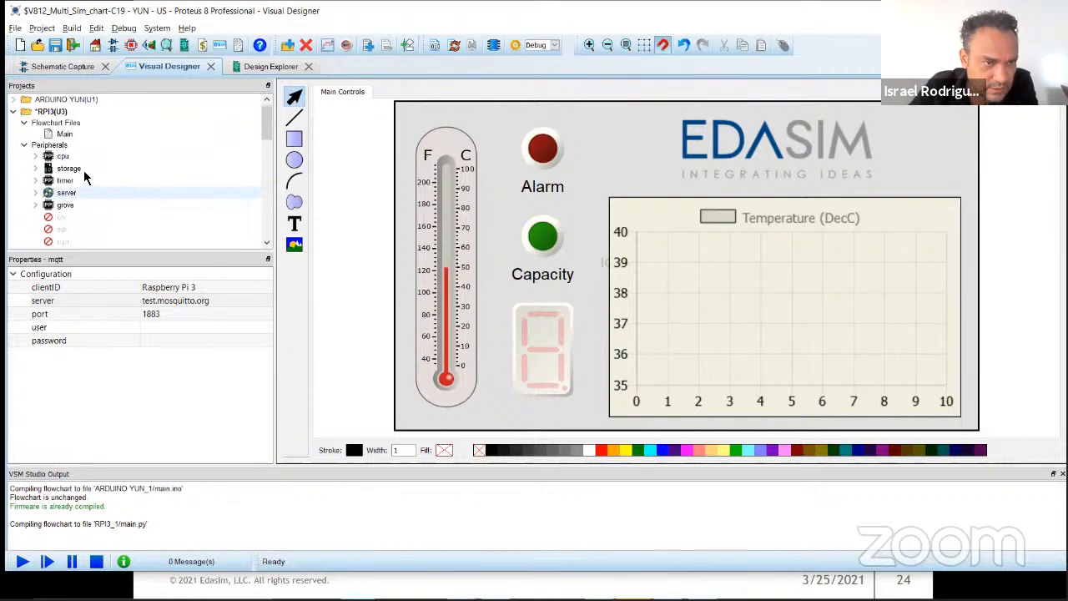
{"action": "left_click", "coordinate": [64, 133]}
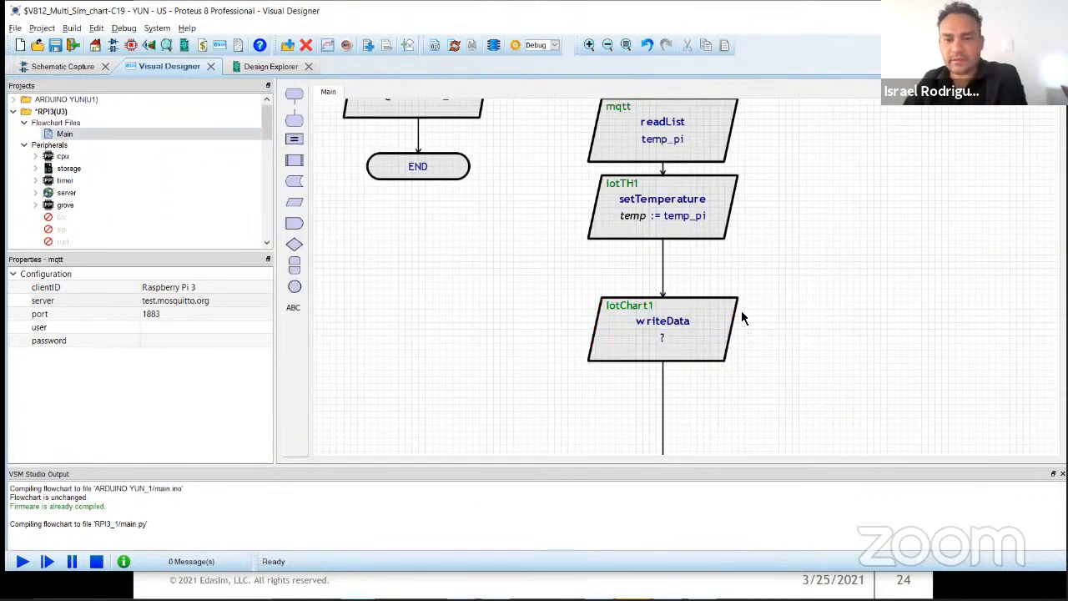
Step: Insert an assignment block between the mqtt connect block and END in the SETUP routine
{"action": "scroll", "coordinate": [690, 287], "scroll_direction": "up", "scroll_amount": 2}
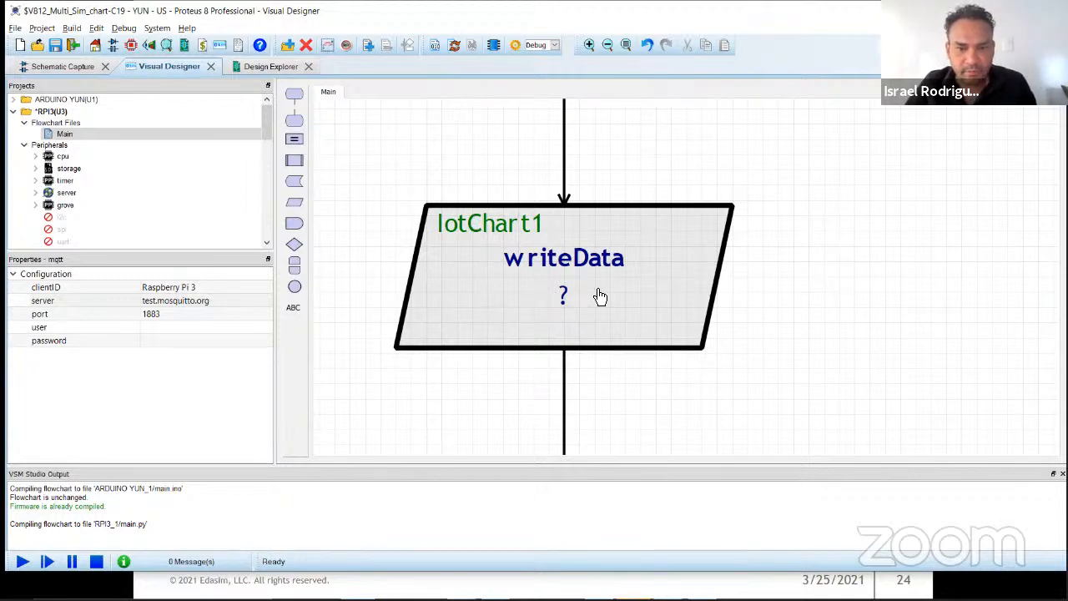
{"action": "left_click_drag", "start_coordinate": [587, 258], "coordinate": [509, 229]}
{"action": "scroll", "coordinate": [707, 299], "scroll_direction": "down", "scroll_amount": 1}
{"action": "left_click_drag", "start_coordinate": [434, 219], "coordinate": [1029, 451]}
{"action": "scroll", "coordinate": [876, 365], "scroll_direction": "down", "scroll_amount": 1}
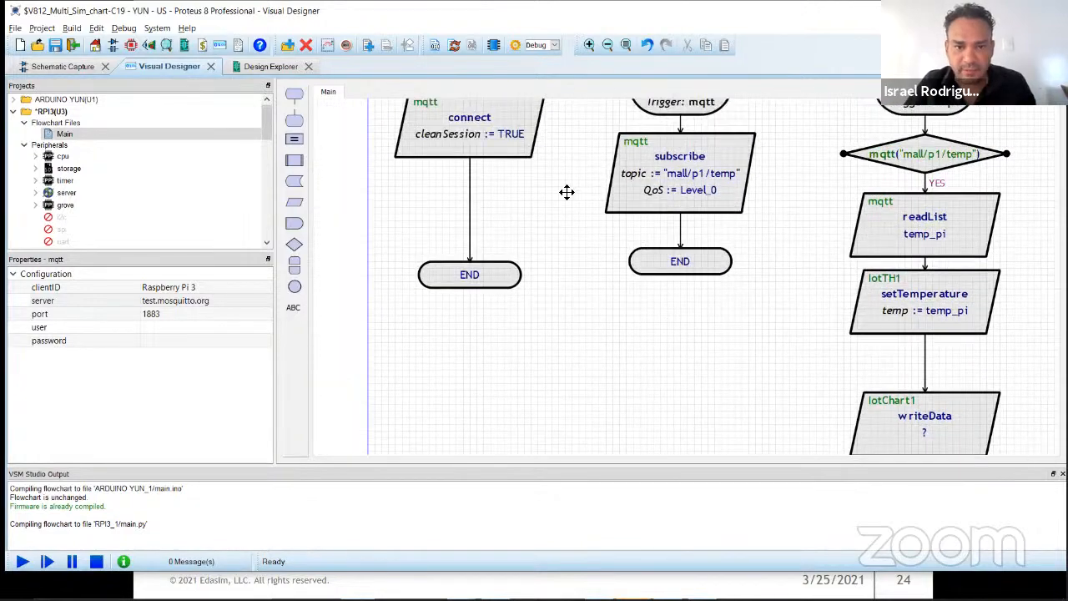
{"action": "left_click_drag", "start_coordinate": [566, 192], "coordinate": [625, 251]}
{"action": "left_click_drag", "start_coordinate": [294, 136], "coordinate": [485, 265]}
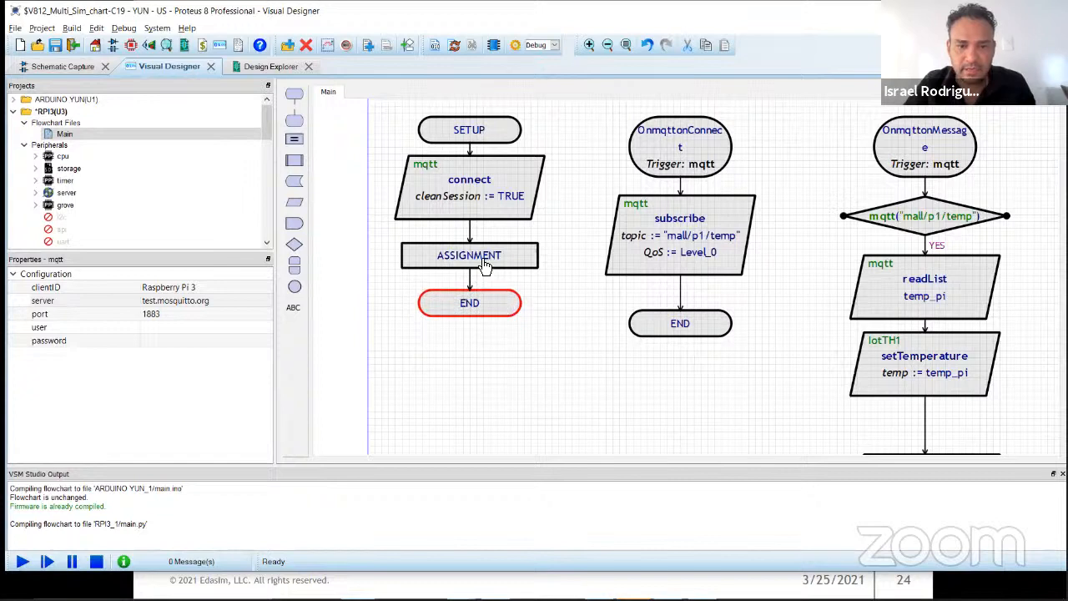
Step: Edit the SETUP assignment block and create a new INTEGER variable named Person
{"action": "scroll", "coordinate": [485, 265], "scroll_direction": "up", "scroll_amount": 1}
{"action": "double_click", "coordinate": [589, 284]}
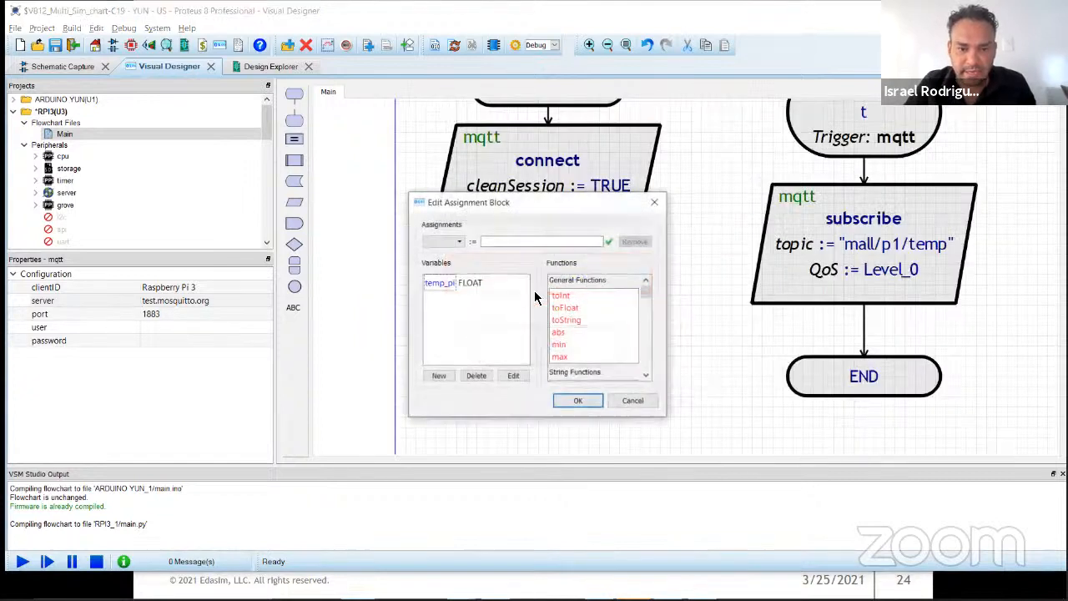
{"action": "left_click", "coordinate": [439, 374]}
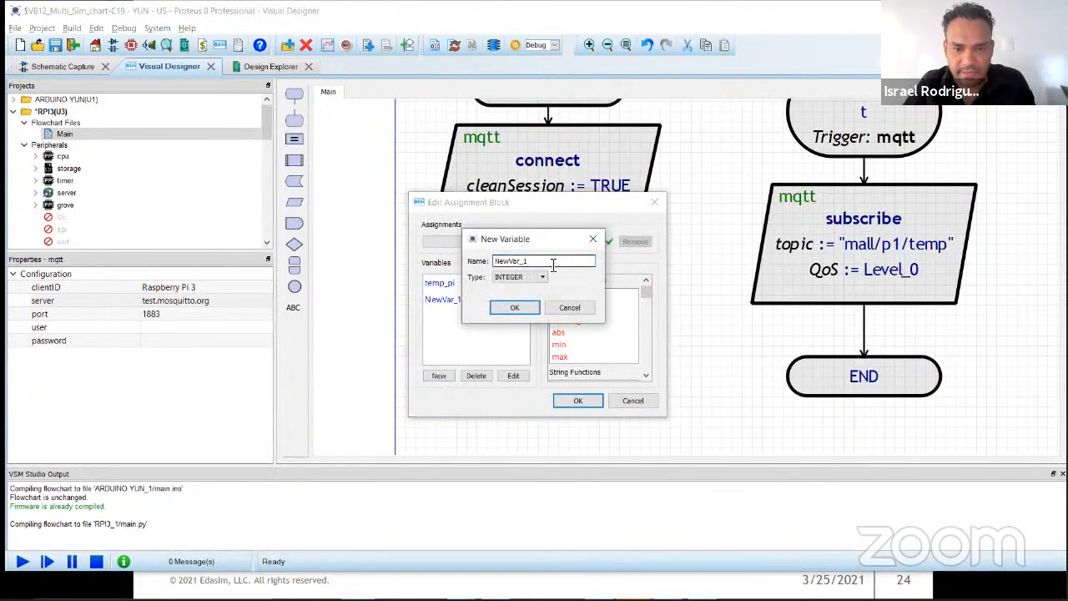
{"action": "type", "text": "Person"}
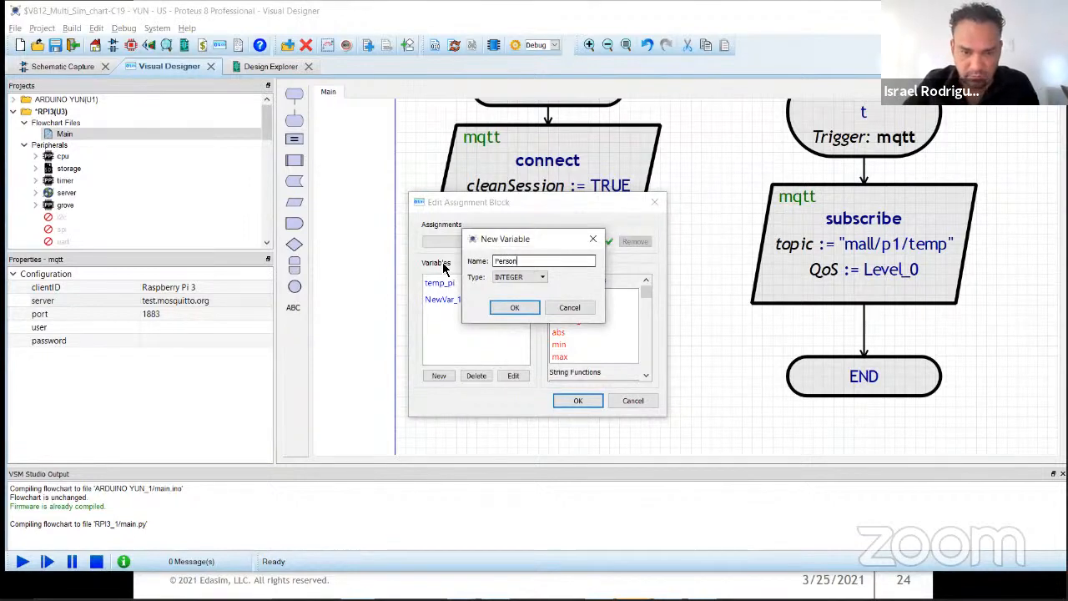
{"action": "left_click", "coordinate": [514, 308]}
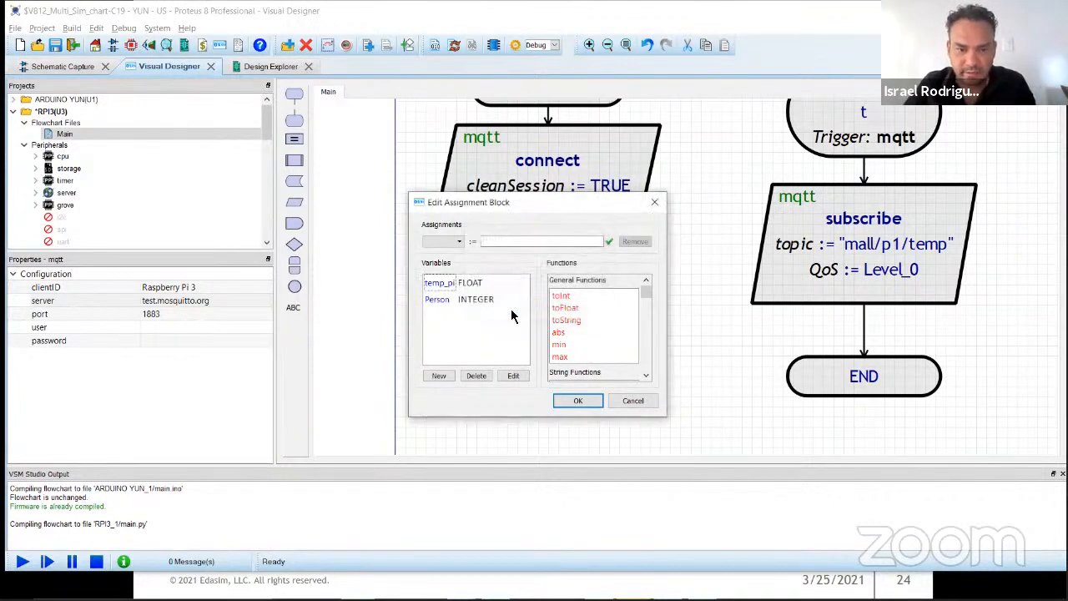
Step: Assign the value 1 to Person in the assignment block and accept the block's settings
{"action": "left_click", "coordinate": [457, 244]}
{"action": "left_click", "coordinate": [444, 266]}
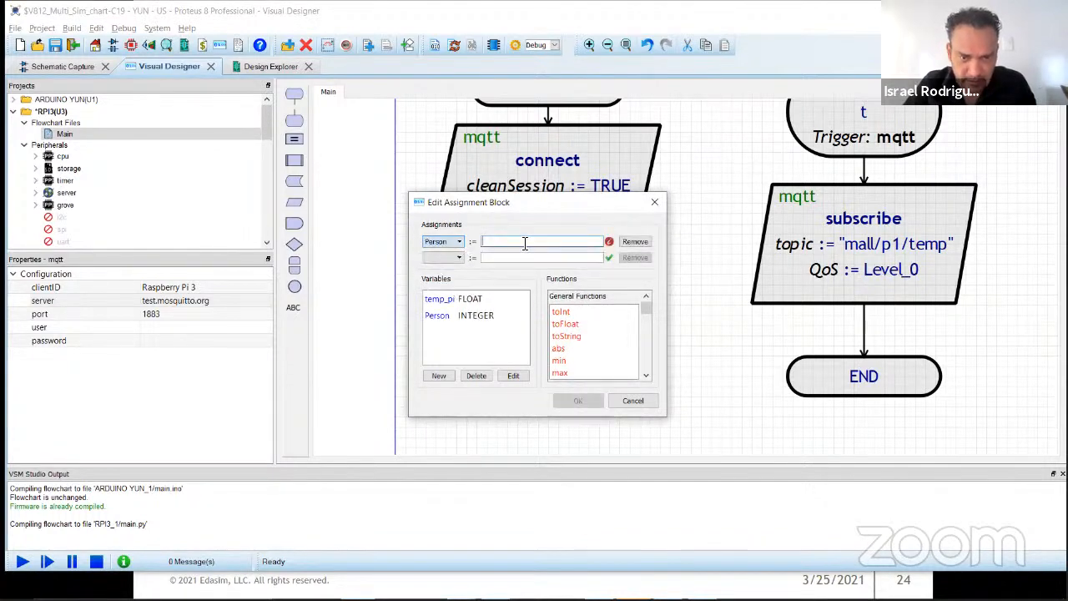
{"action": "type", "text": "1"}
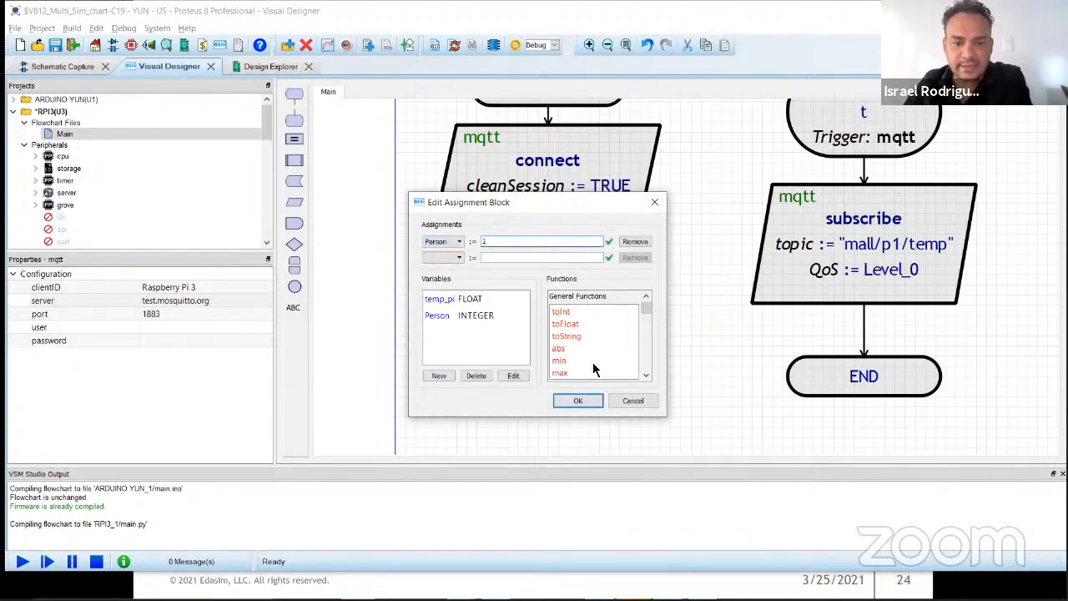
{"action": "left_click", "coordinate": [579, 401]}
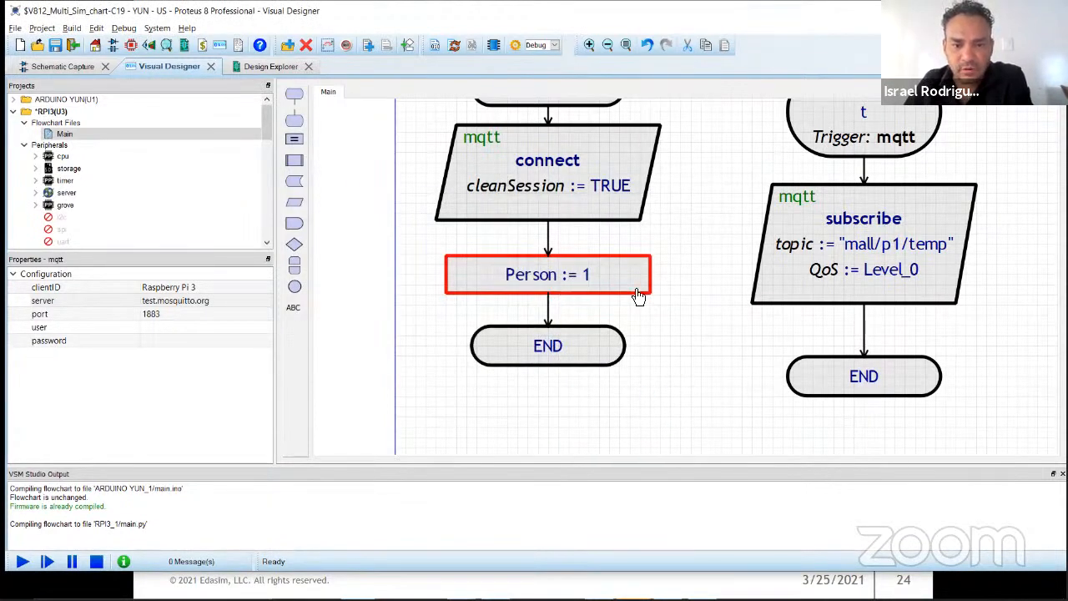
Step: Set the IotChart1 writeData block's arguments to Person,temp_pi and accept the block's settings
{"action": "scroll", "coordinate": [701, 313], "scroll_direction": "down", "scroll_amount": 2}
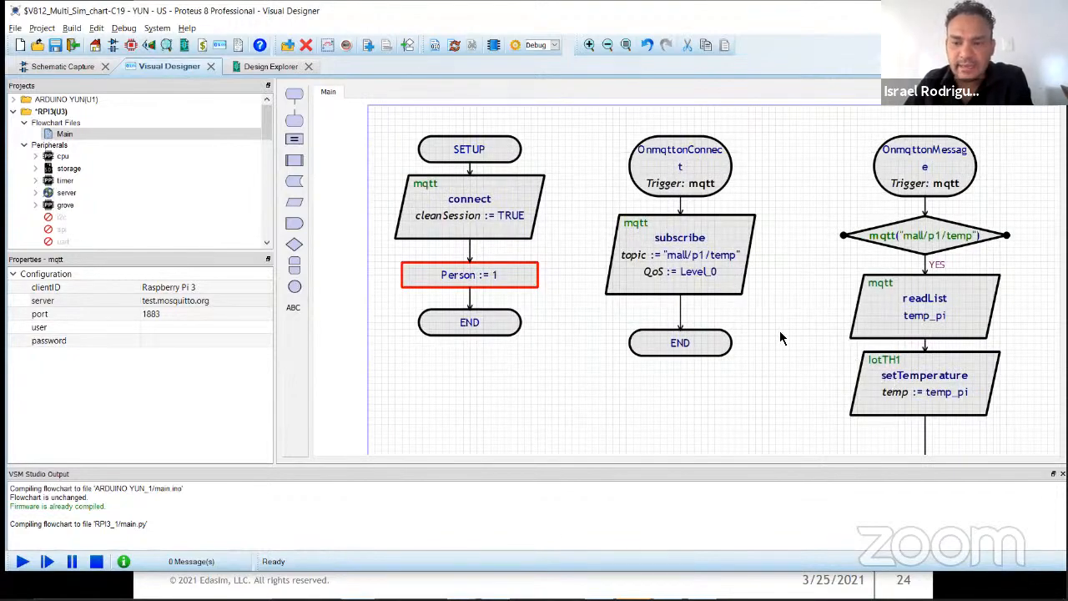
{"action": "middle_click", "coordinate": [681, 229]}
{"action": "middle_click", "coordinate": [868, 362]}
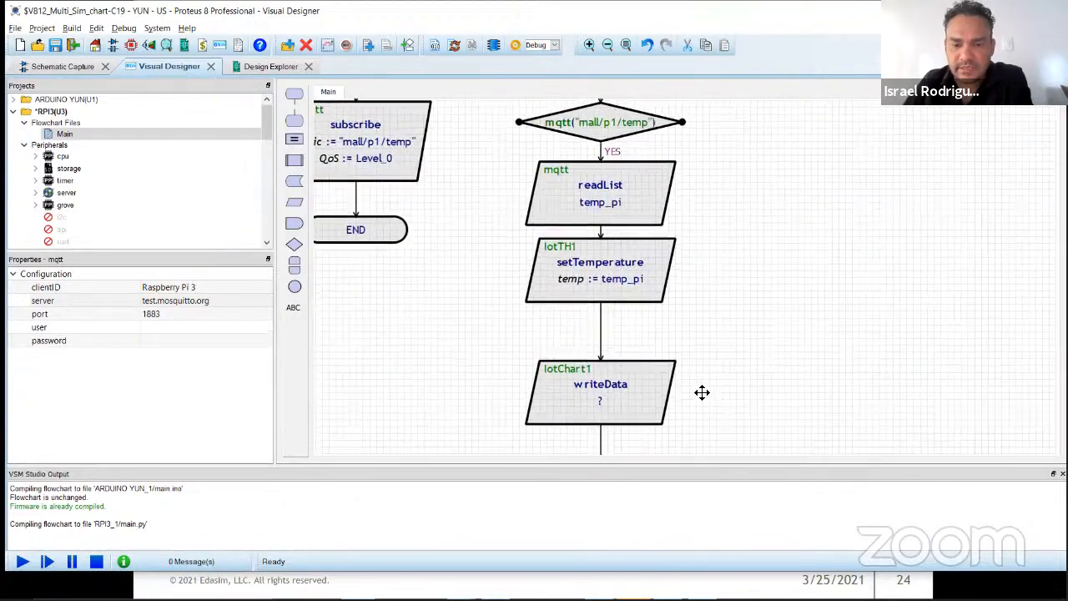
{"action": "left_click", "coordinate": [668, 248]}
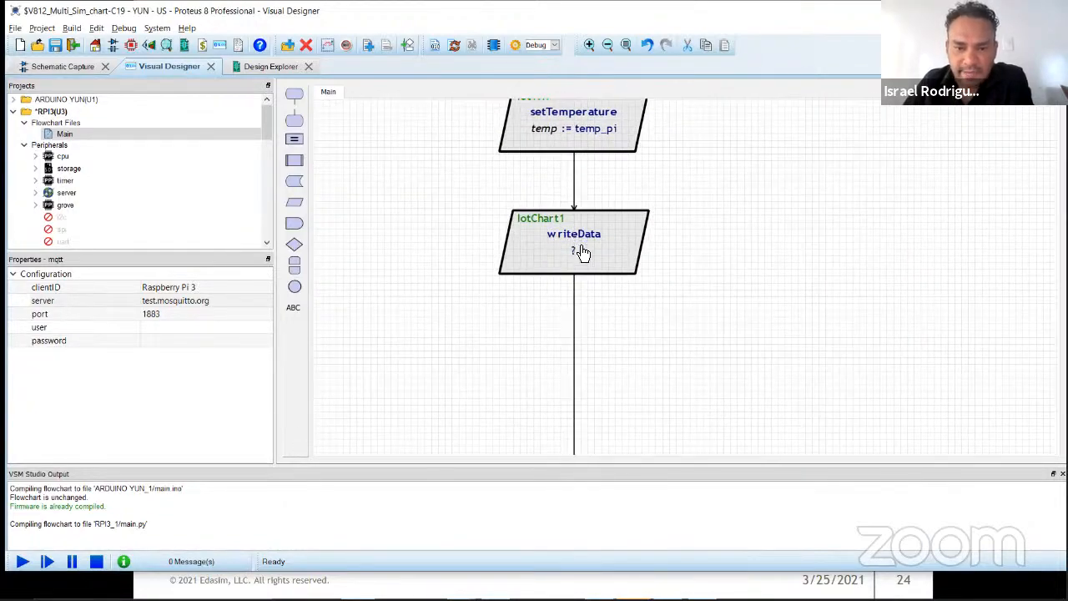
{"action": "left_click", "coordinate": [565, 269]}
{"action": "double_click", "coordinate": [566, 269]}
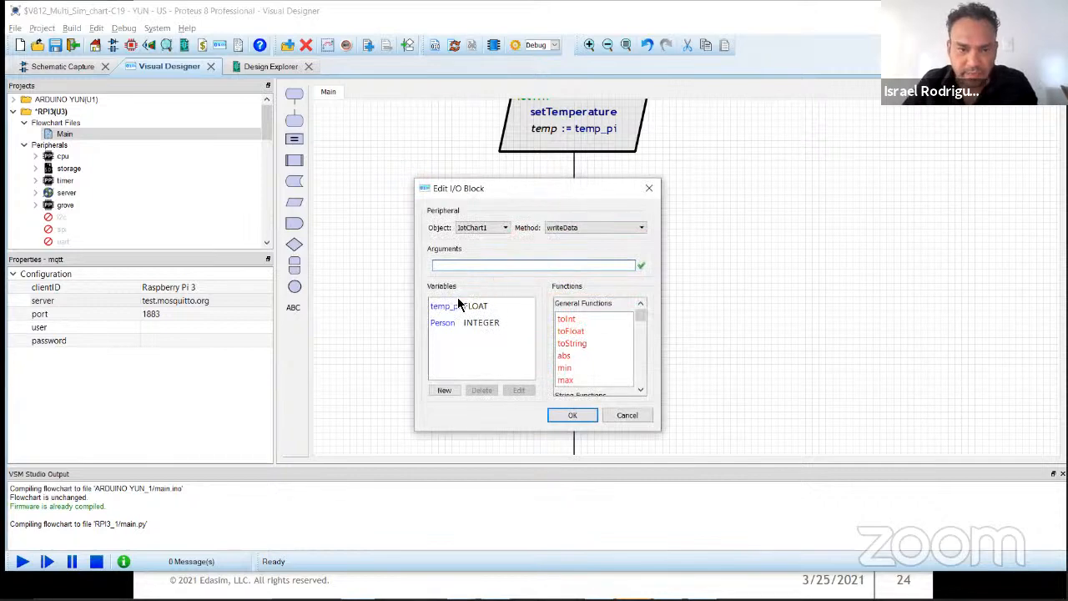
{"action": "double_click", "coordinate": [447, 323]}
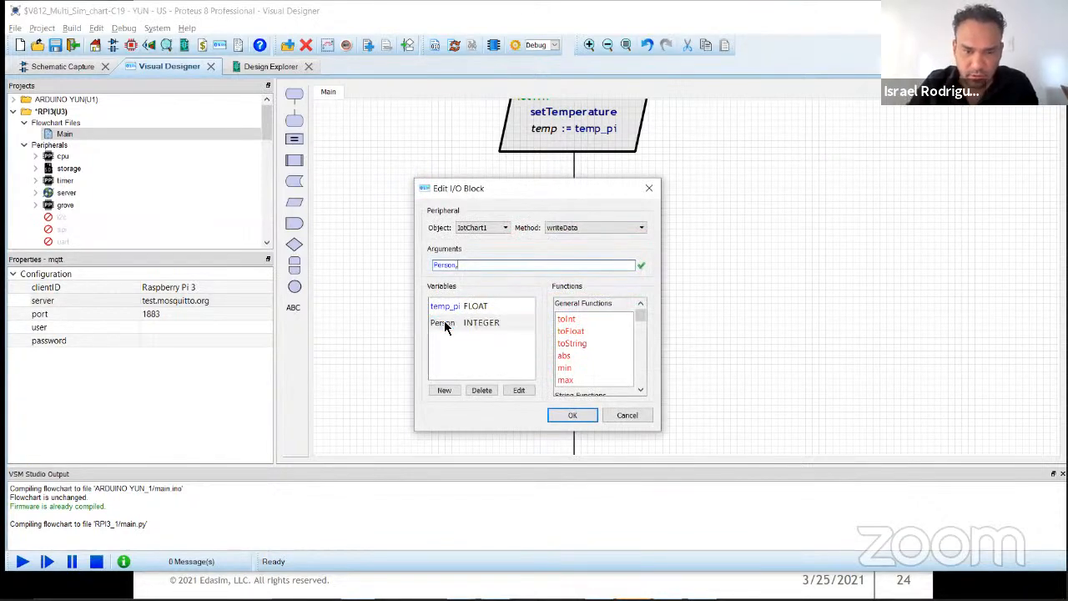
{"action": "type", "text": ","}
{"action": "double_click", "coordinate": [450, 312]}
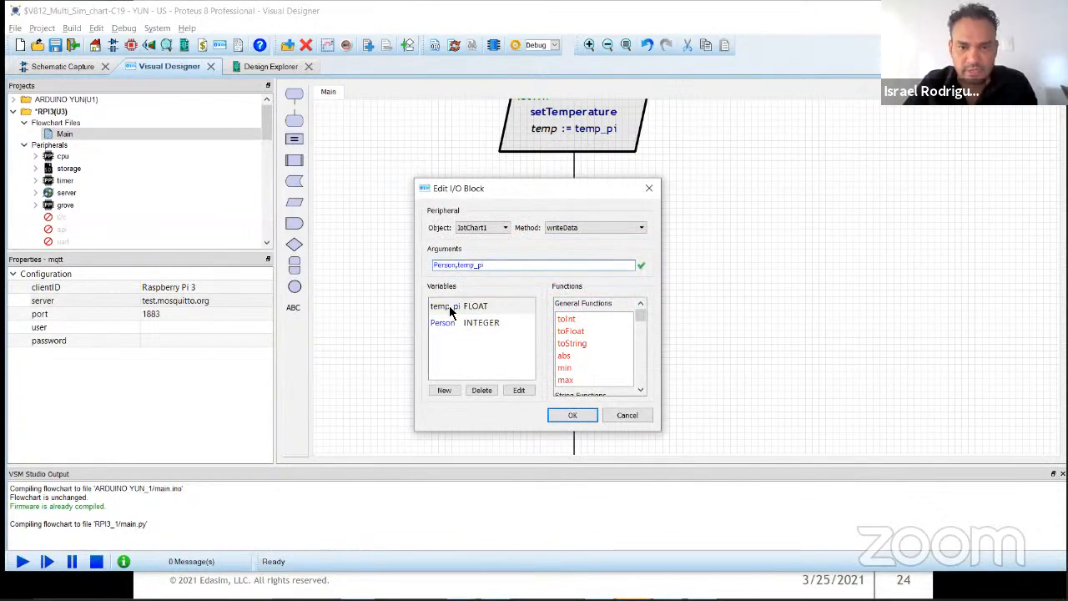
{"action": "left_click", "coordinate": [574, 416]}
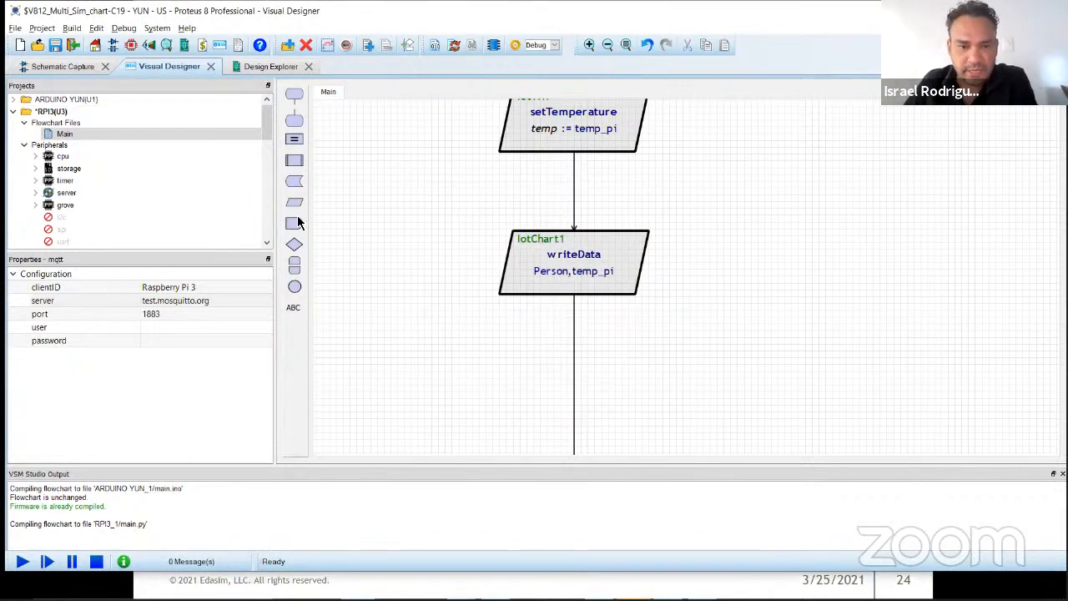
Step: Open the Main Controls IoT panel of the Raspberry Pi project to review its chart
{"action": "scroll", "coordinate": [55, 186], "scroll_direction": "down", "scroll_amount": 2}
{"action": "scroll", "coordinate": [55, 187], "scroll_direction": "down", "scroll_amount": 5}
{"action": "left_click", "coordinate": [90, 171]}
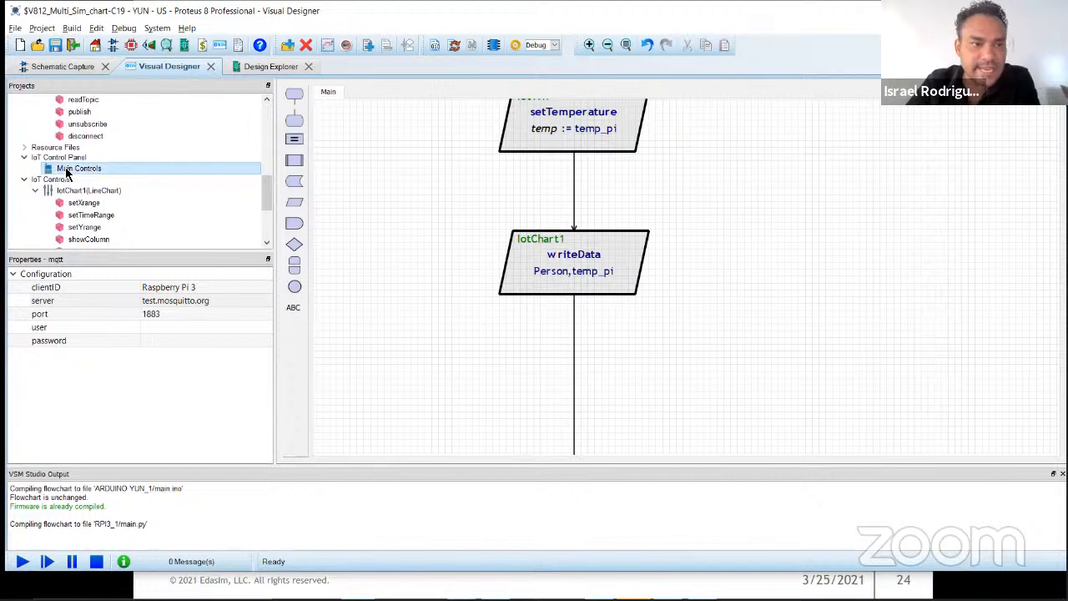
{"action": "double_click", "coordinate": [69, 171]}
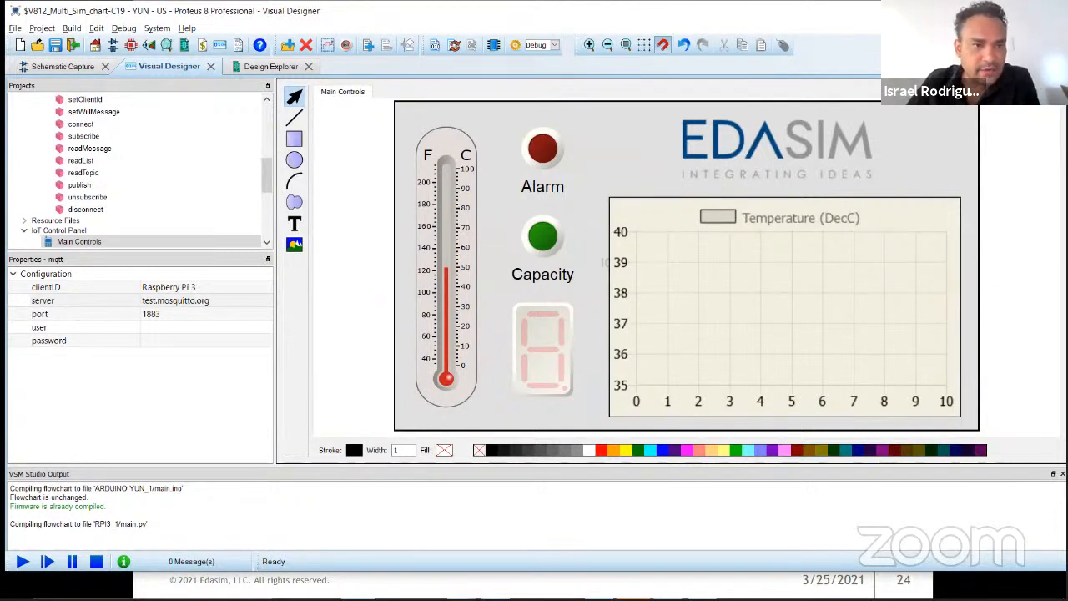
Step: Return to the Raspberry Pi's Main flowchart and insert an assignment block between the setTemperature and writeData blocks
{"action": "scroll", "coordinate": [151, 216], "scroll_direction": "down", "scroll_amount": 3}
{"action": "scroll", "coordinate": [151, 216], "scroll_direction": "up", "scroll_amount": 10}
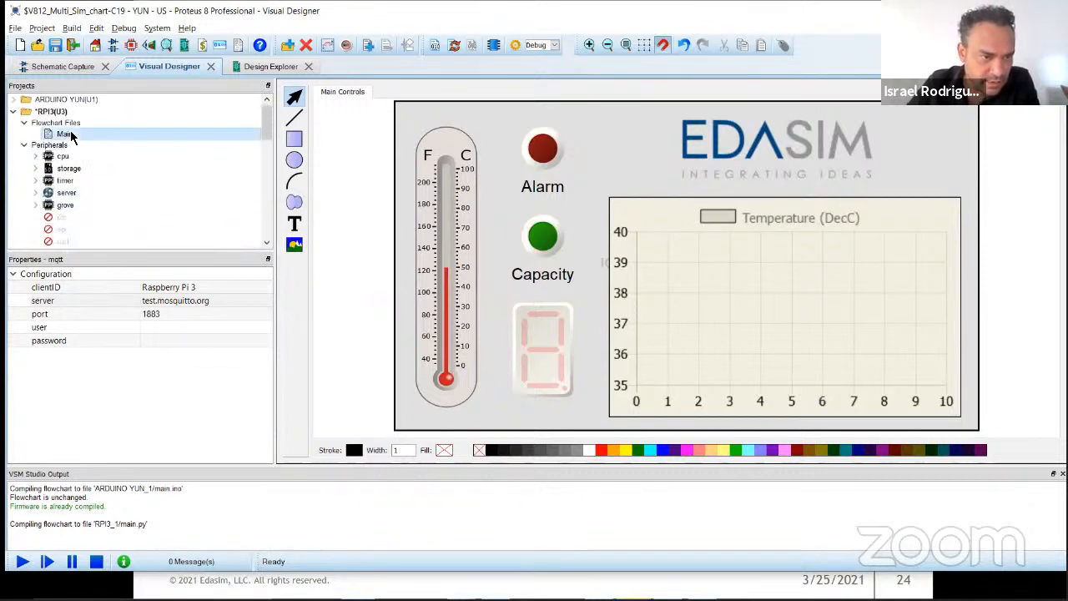
{"action": "left_click", "coordinate": [71, 136]}
{"action": "left_click_drag", "start_coordinate": [619, 282], "coordinate": [620, 315]}
{"action": "left_click_drag", "start_coordinate": [296, 142], "coordinate": [678, 248]}
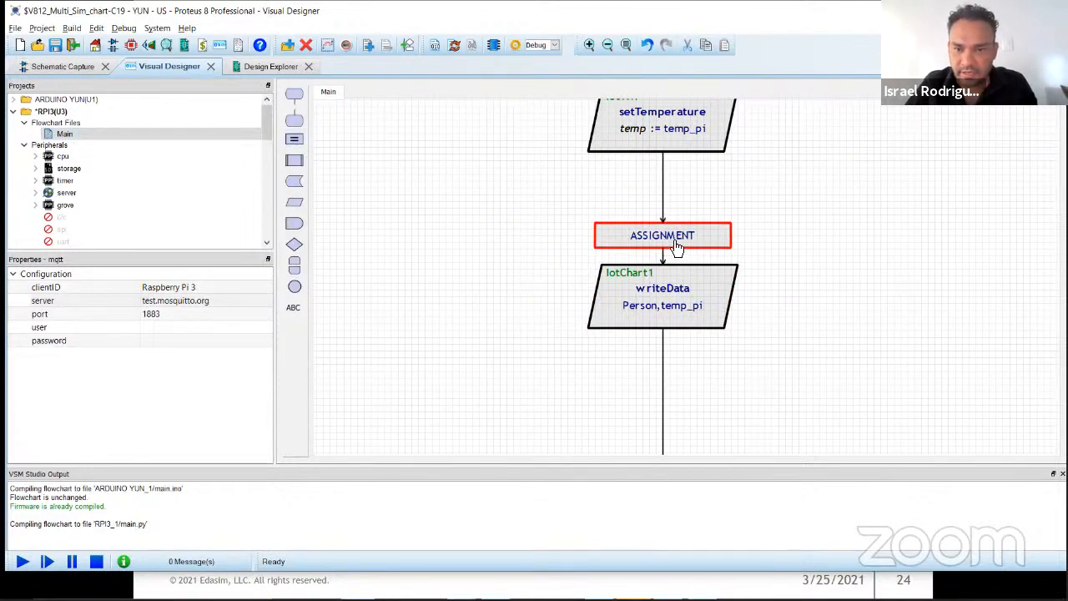
Step: Set the new assignment block above writeData to Person := Person and accept its settings
{"action": "double_click", "coordinate": [673, 241]}
{"action": "left_click", "coordinate": [456, 242]}
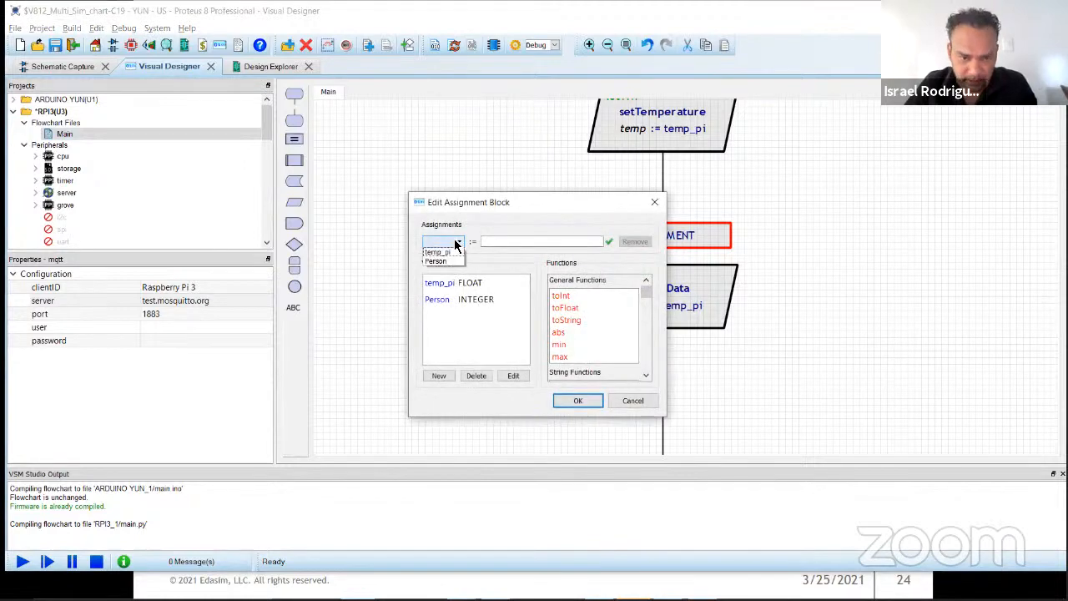
{"action": "left_click", "coordinate": [449, 261]}
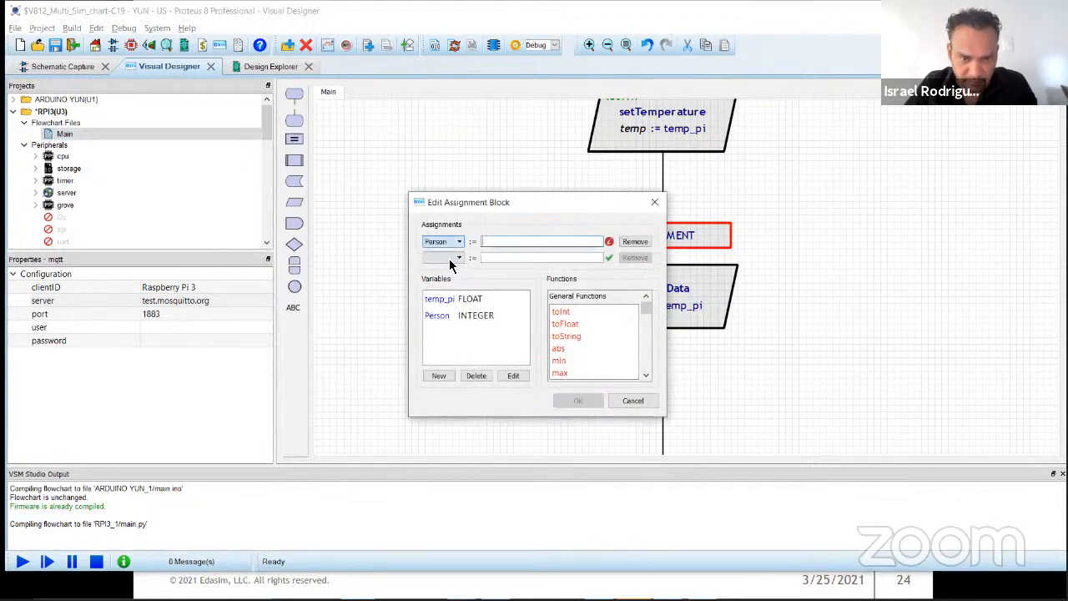
{"action": "left_click", "coordinate": [521, 242]}
{"action": "type", "text": "per"}
{"action": "left_click", "coordinate": [509, 257]}
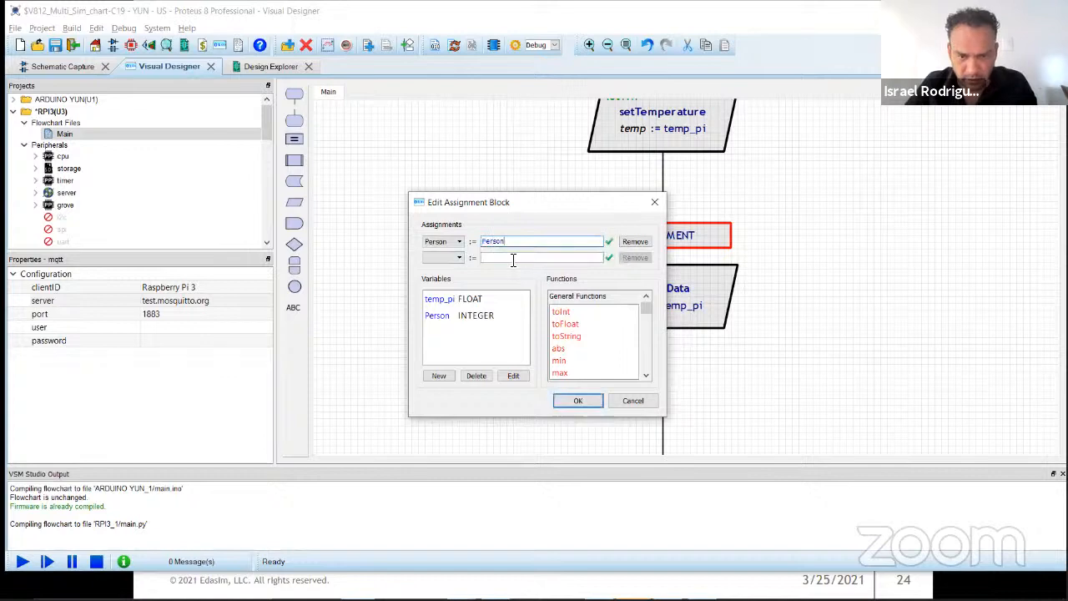
{"action": "left_click", "coordinate": [574, 400]}
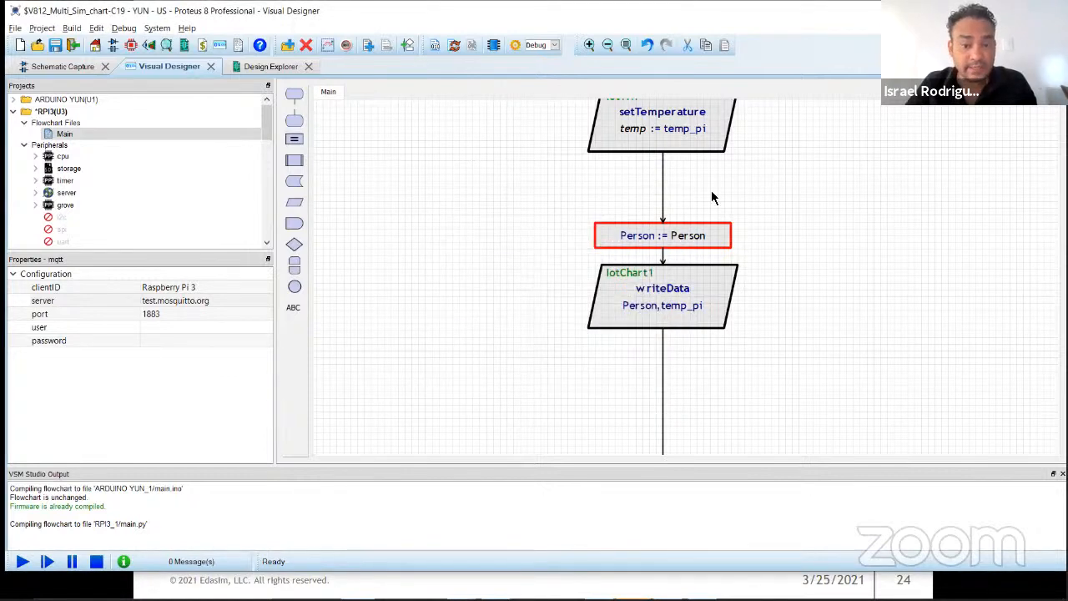
{"action": "left_click", "coordinate": [737, 390]}
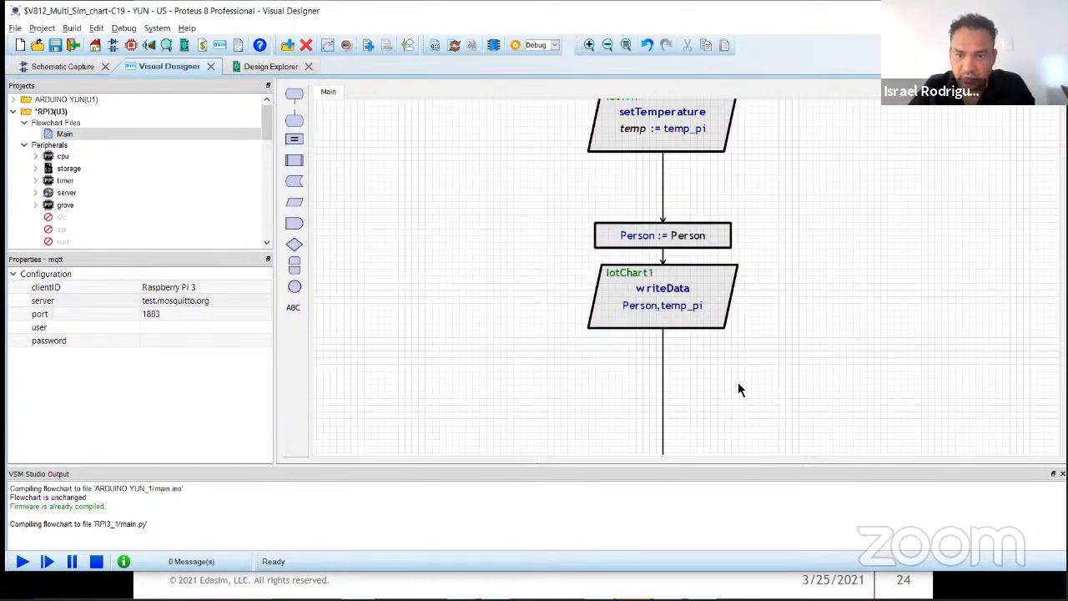
Step: Insert an assignment block between writeData and END and choose Person as its assigned variable
{"action": "left_click_drag", "start_coordinate": [292, 145], "coordinate": [775, 404]}
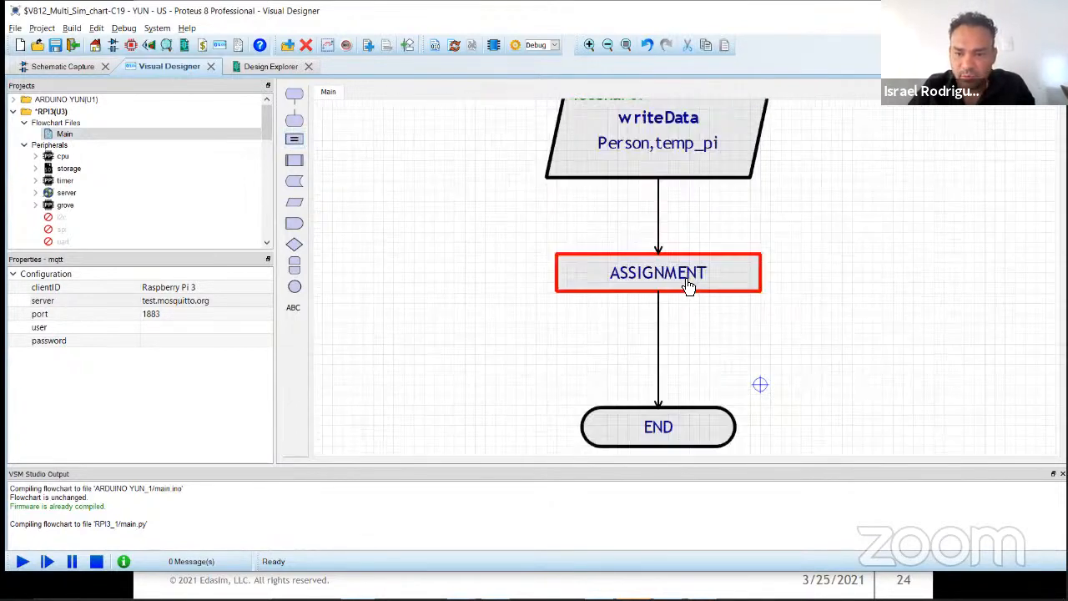
{"action": "double_click", "coordinate": [682, 274]}
{"action": "left_click", "coordinate": [442, 241]}
{"action": "left_click", "coordinate": [438, 263]}
{"action": "left_click", "coordinate": [531, 242]}
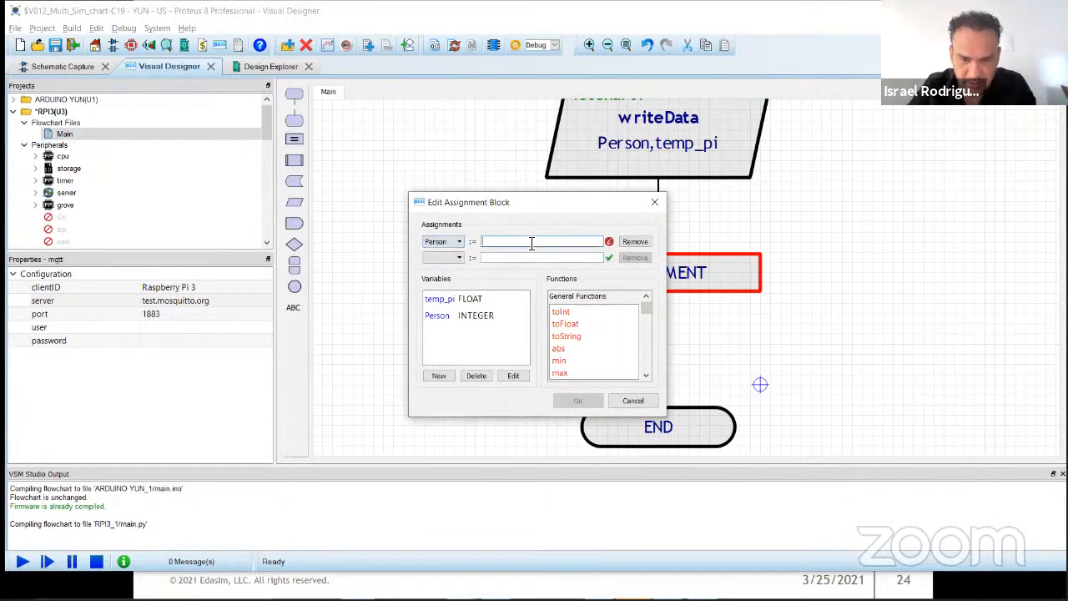
Step: Set the expression of the assignment block below writeData to Person+1 and accept its settings
{"action": "left_click", "coordinate": [439, 317]}
{"action": "left_click", "coordinate": [518, 244]}
{"action": "left_click", "coordinate": [446, 317]}
{"action": "left_click", "coordinate": [499, 244]}
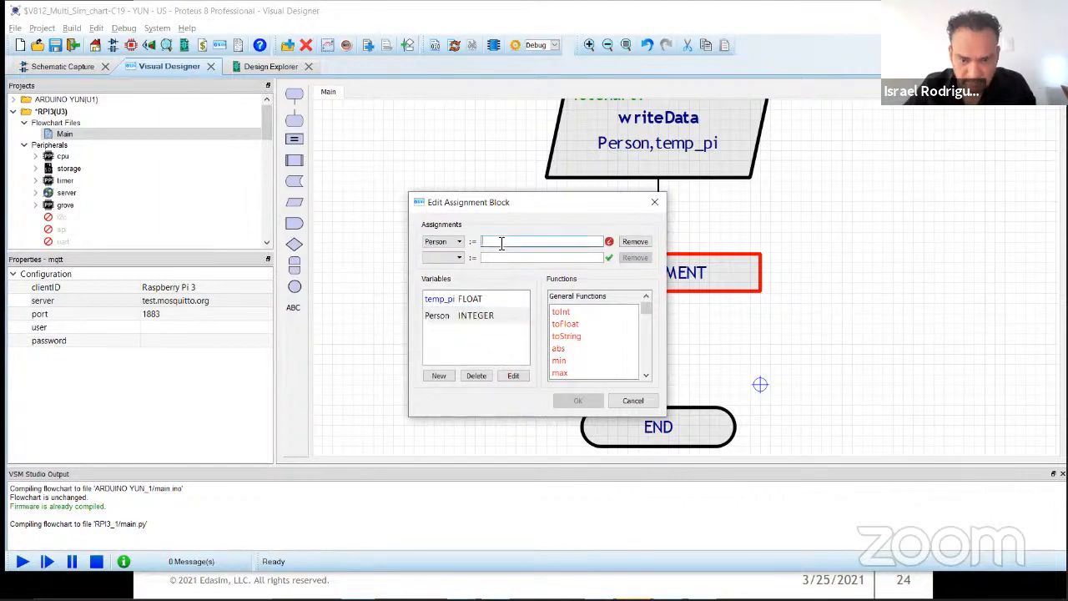
{"action": "type", "text": "pe"}
{"action": "left_click", "coordinate": [507, 258]}
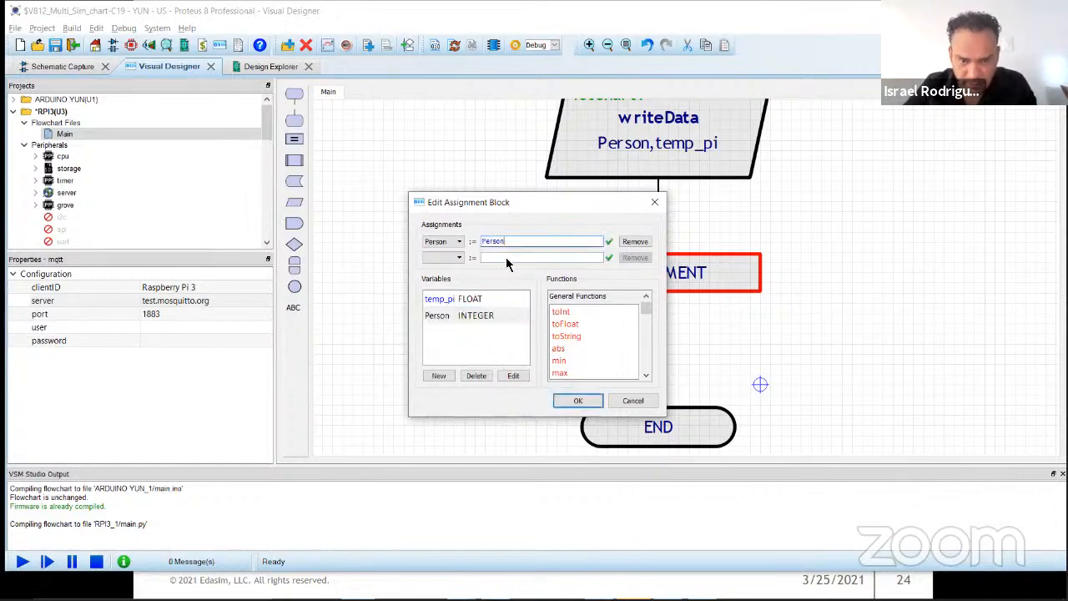
{"action": "type", "text": "+1"}
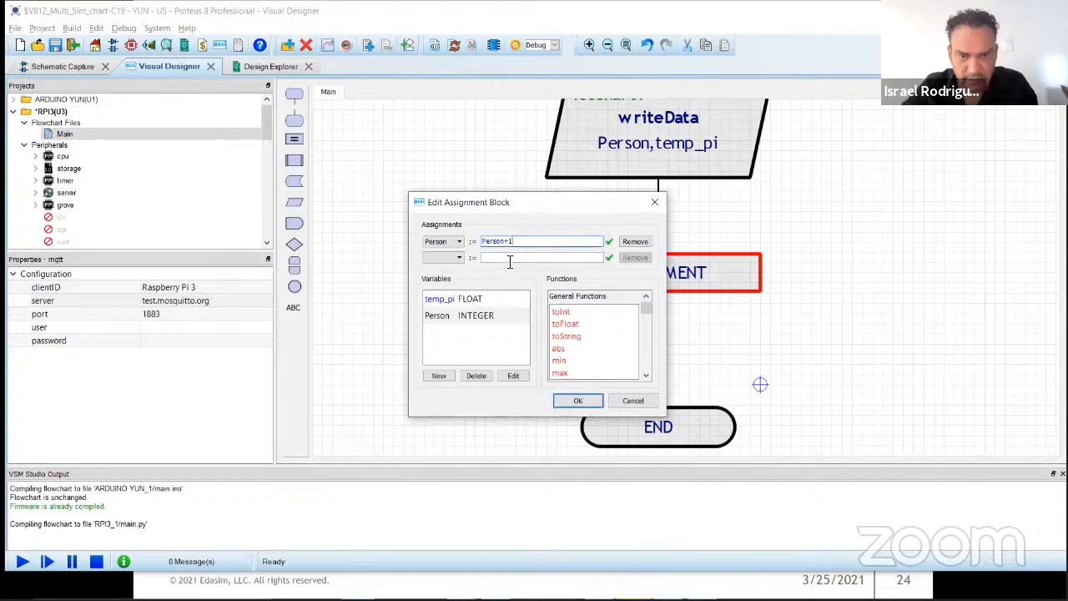
{"action": "left_click", "coordinate": [577, 400]}
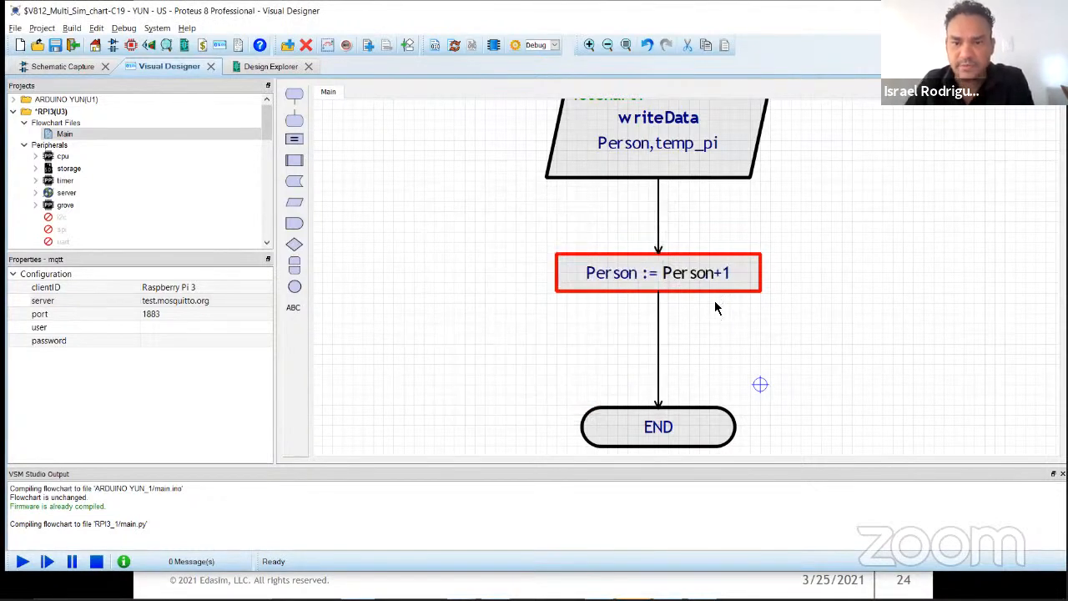
{"action": "middle_click", "coordinate": [701, 259]}
{"action": "left_click", "coordinate": [700, 259]}
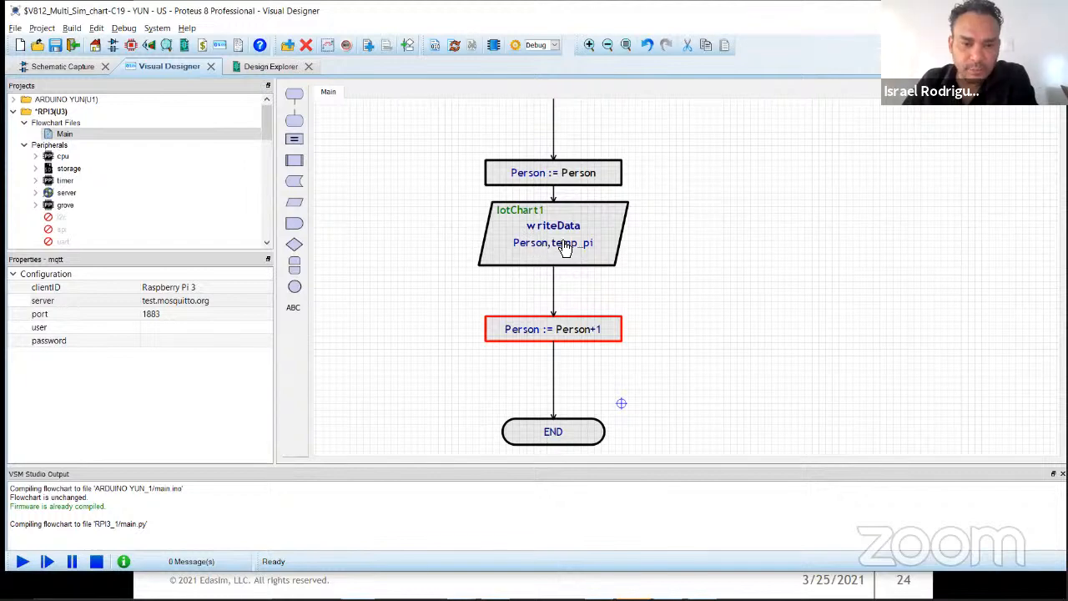
{"action": "left_click", "coordinate": [654, 245]}
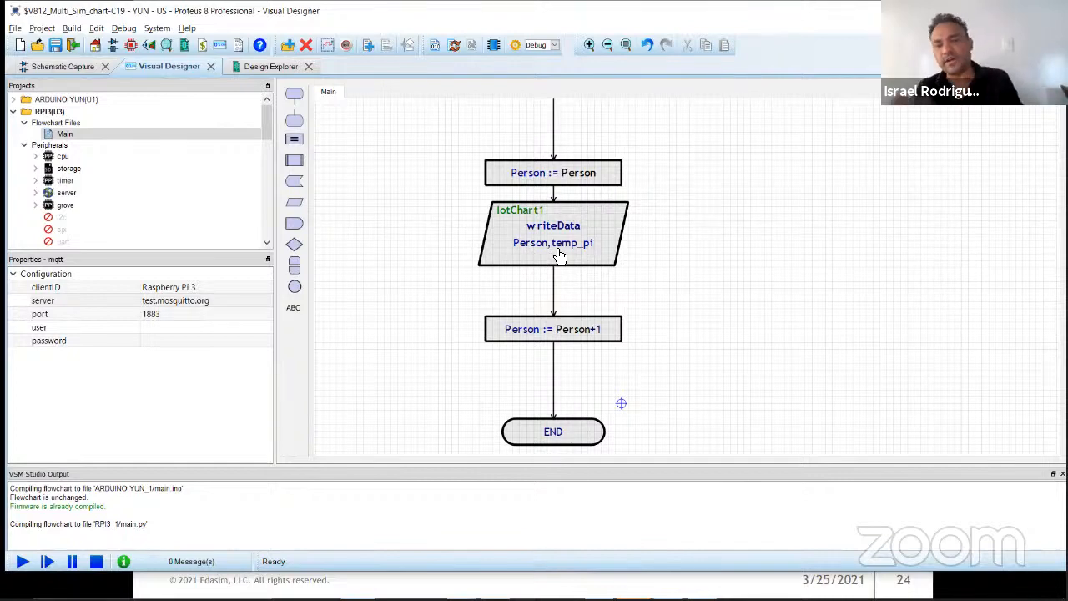
Step: Move the Person+1 block and END far down below writeData and shift that flowchart column to the right
{"action": "scroll", "coordinate": [746, 288], "scroll_direction": "down", "scroll_amount": 4}
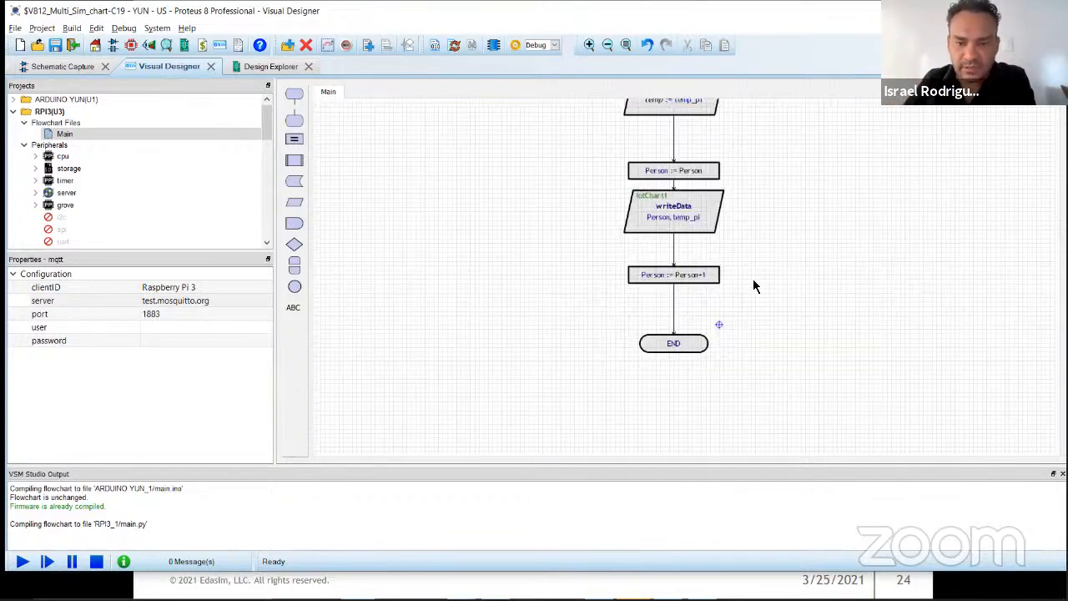
{"action": "left_click_drag", "start_coordinate": [681, 284], "coordinate": [634, 463]}
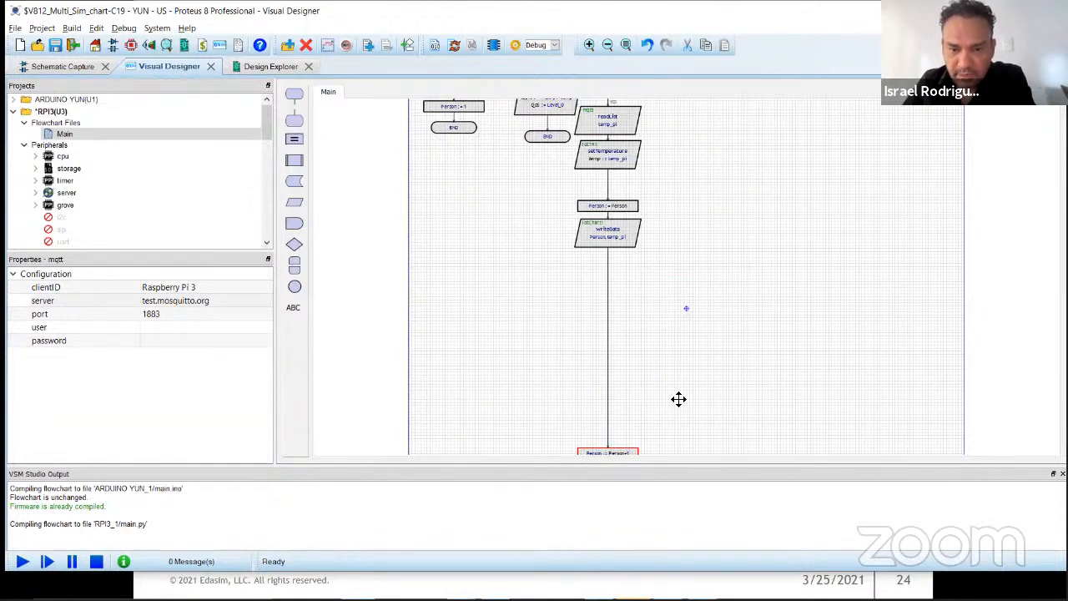
{"action": "left_click_drag", "start_coordinate": [684, 414], "coordinate": [678, 233]}
{"action": "left_click_drag", "start_coordinate": [616, 298], "coordinate": [616, 364]}
{"action": "left_click", "coordinate": [686, 207]}
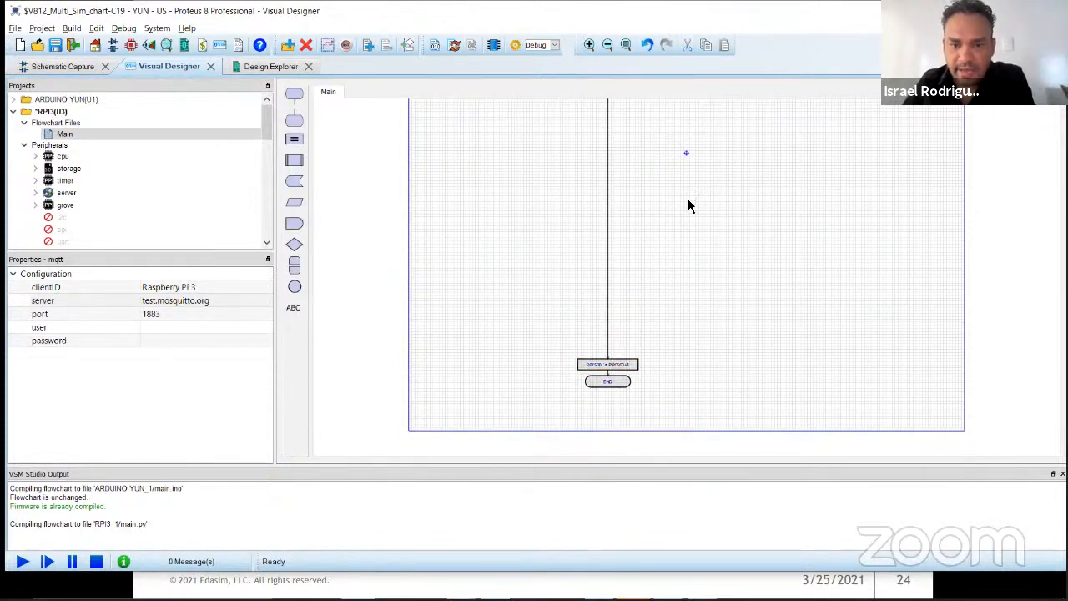
{"action": "left_click_drag", "start_coordinate": [718, 172], "coordinate": [725, 366]}
{"action": "left_click_drag", "start_coordinate": [632, 282], "coordinate": [677, 285]}
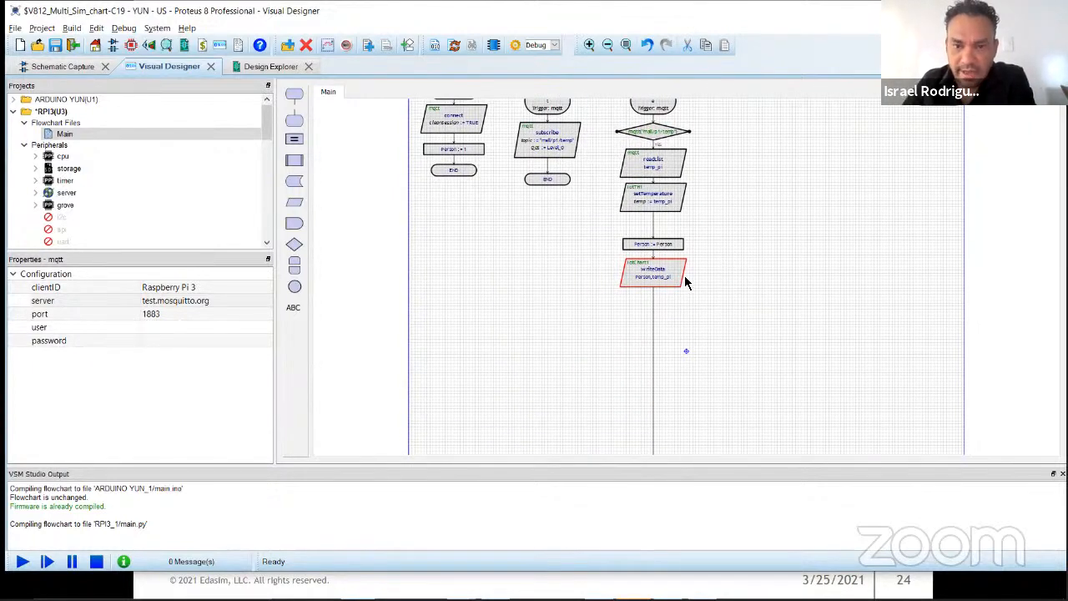
Step: Insert a decision block below writeData with the condition temp_pi>=37.5
{"action": "scroll", "coordinate": [684, 282], "scroll_direction": "up", "scroll_amount": 3}
{"action": "left_click_drag", "start_coordinate": [711, 357], "coordinate": [889, 230]}
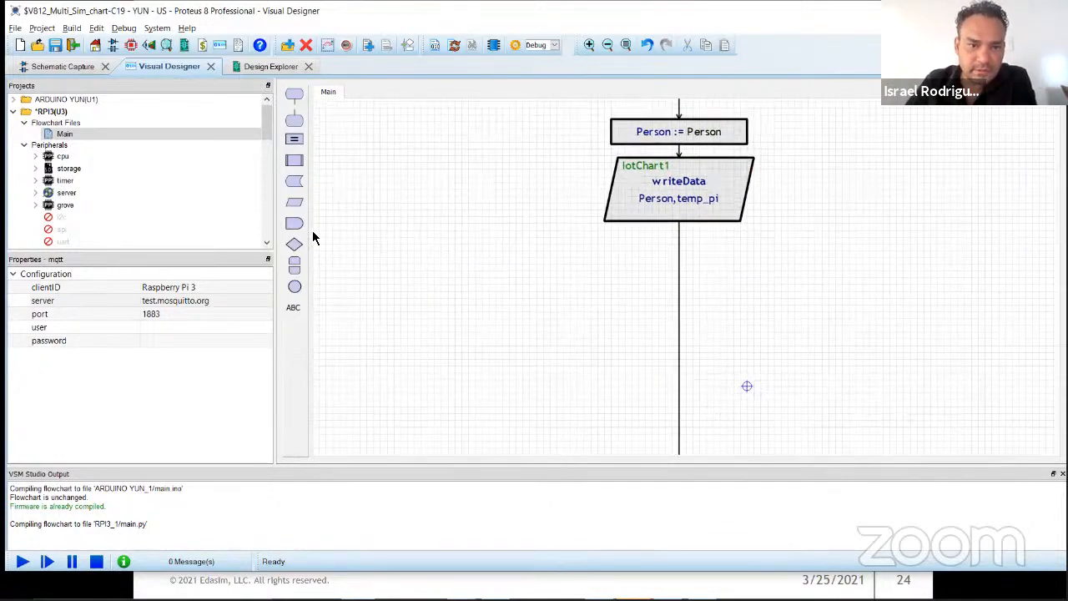
{"action": "left_click_drag", "start_coordinate": [294, 244], "coordinate": [801, 265]}
{"action": "double_click", "coordinate": [803, 254]}
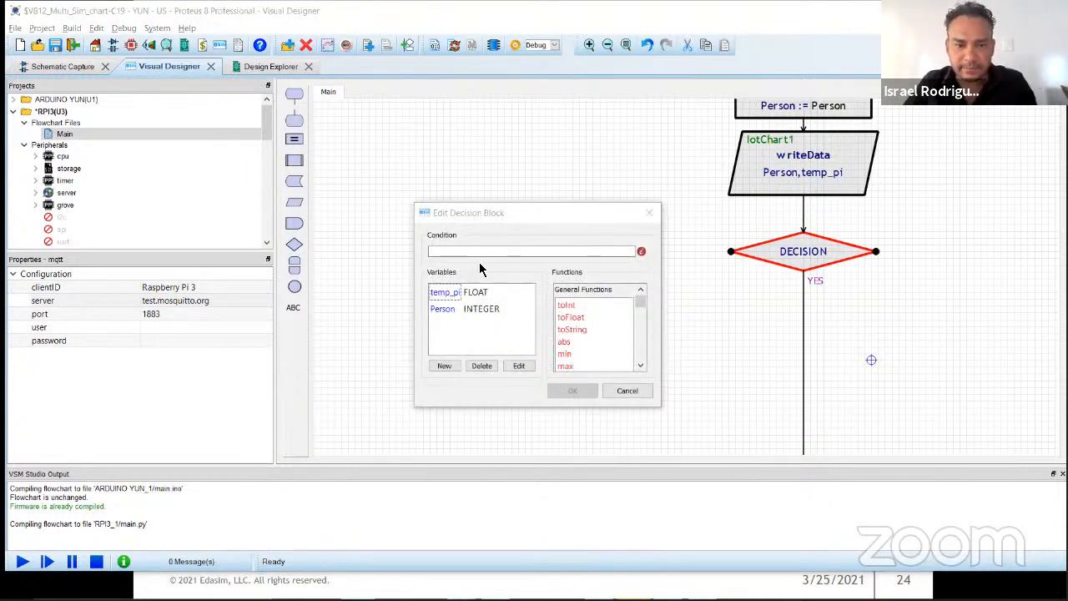
{"action": "left_click", "coordinate": [454, 294]}
{"action": "left_click", "coordinate": [463, 254]}
{"action": "double_click", "coordinate": [440, 294]}
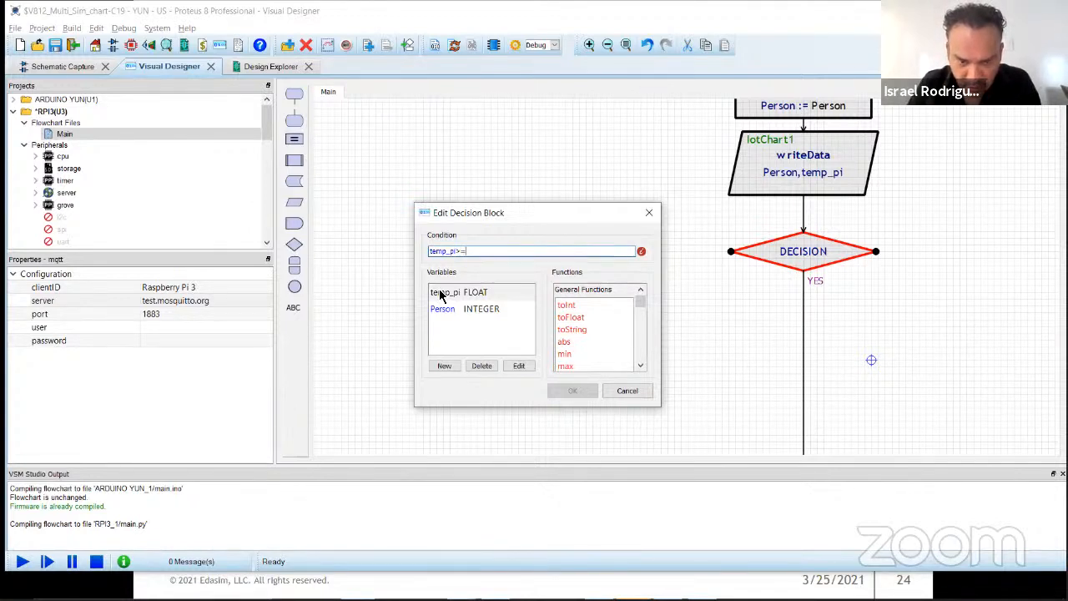
{"action": "type", "text": "37.5"}
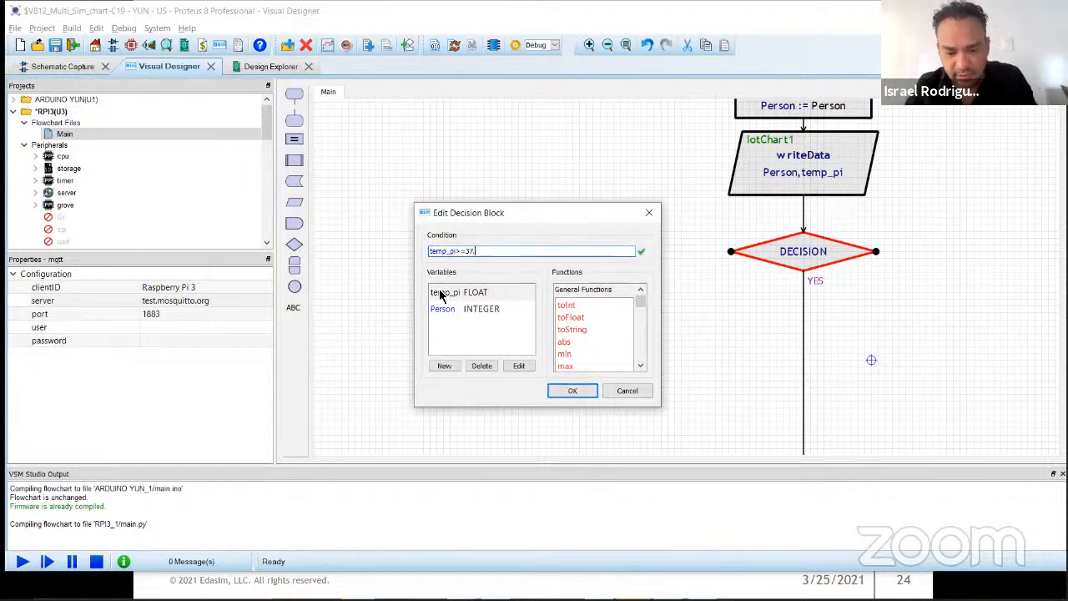
{"action": "left_click", "coordinate": [570, 390]}
Step: Add an IotLED1 setState block on the YES branch of the temp_pi>=37.5 decision
{"action": "left_click_drag", "start_coordinate": [837, 341], "coordinate": [593, 242]}
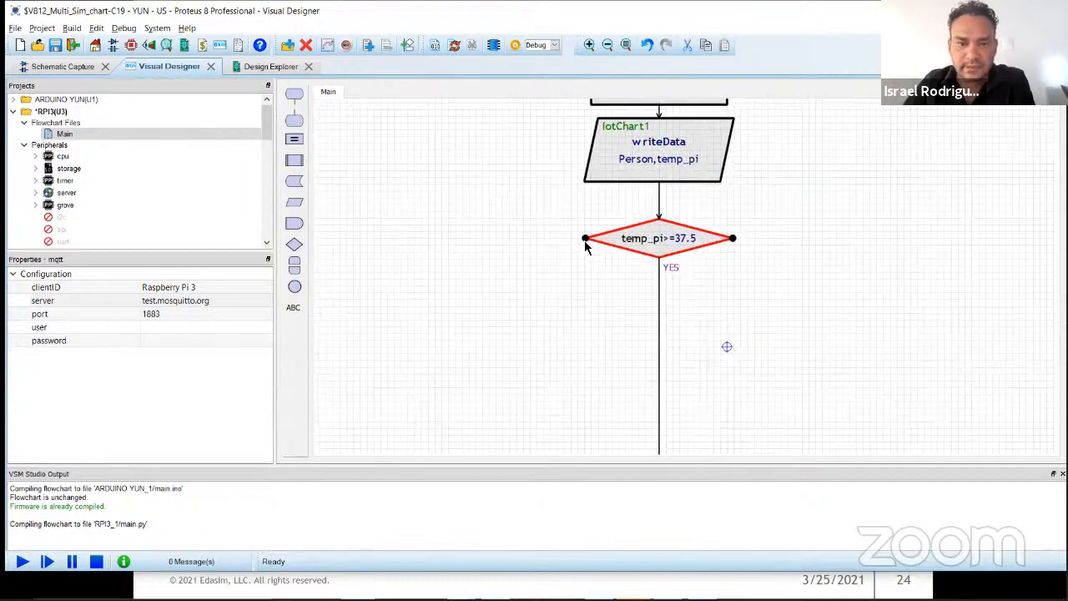
{"action": "scroll", "coordinate": [48, 213], "scroll_direction": "down", "scroll_amount": 10}
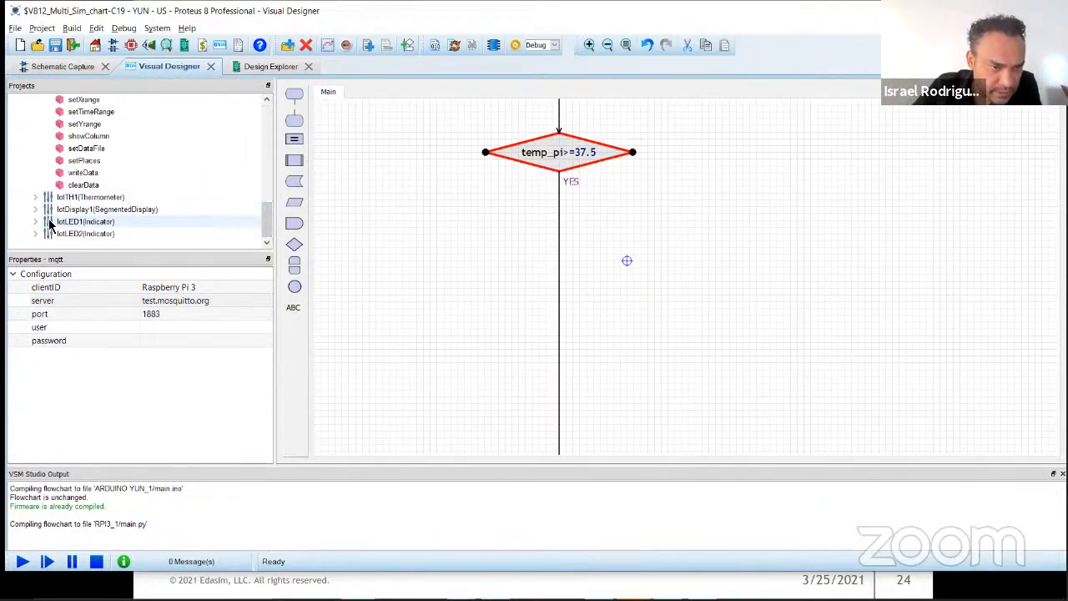
{"action": "double_click", "coordinate": [54, 223]}
{"action": "left_click_drag", "start_coordinate": [81, 223], "coordinate": [642, 241]}
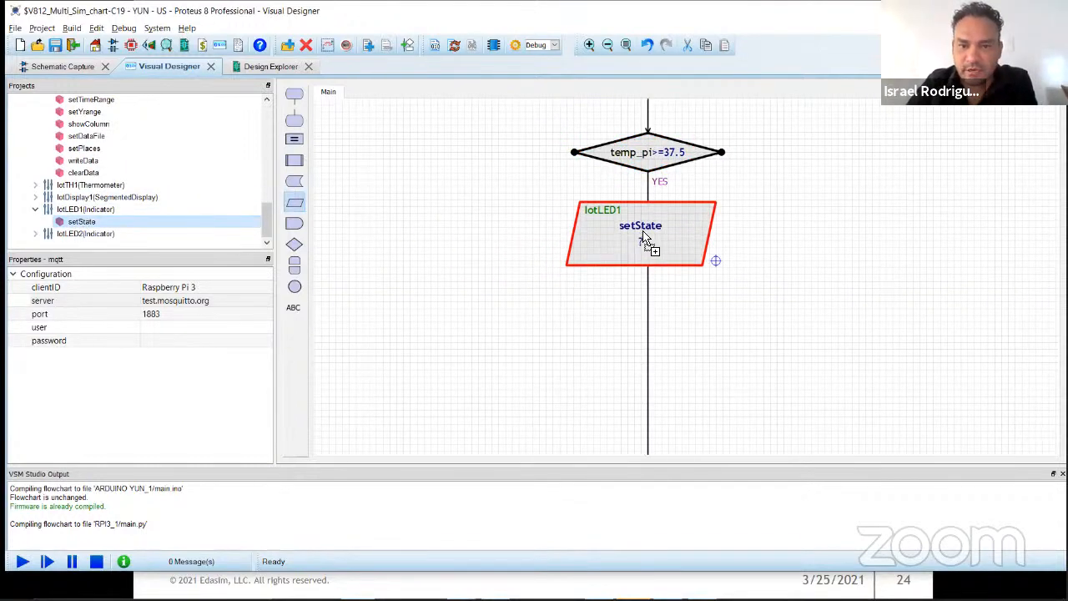
Step: Set the argument of the IotLED1 setState block to TRUE and accept its settings
{"action": "scroll", "coordinate": [690, 287], "scroll_direction": "up", "scroll_amount": 1}
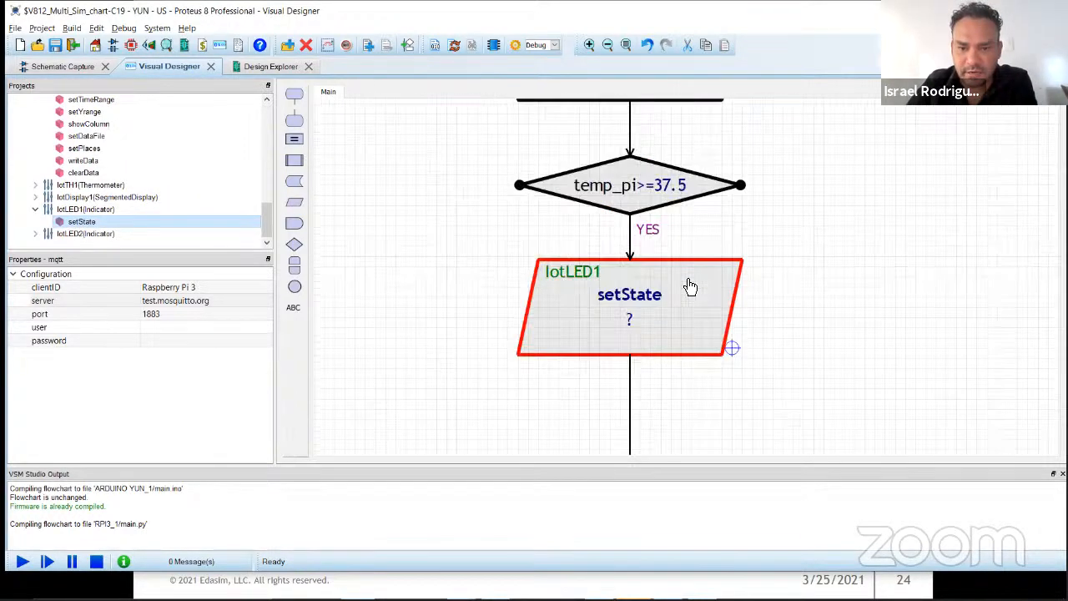
{"action": "double_click", "coordinate": [642, 328]}
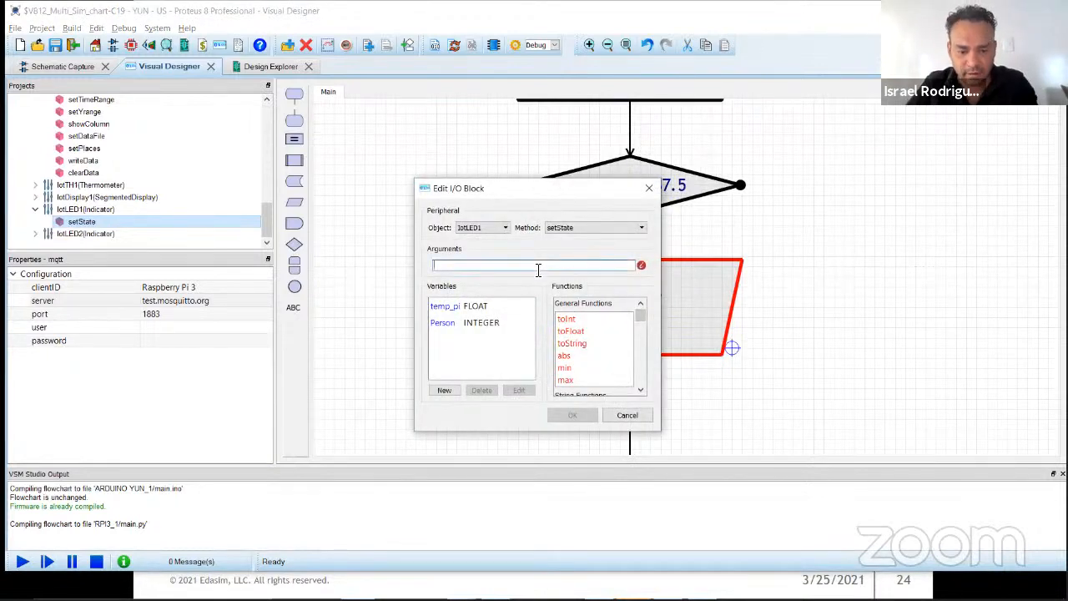
{"action": "type", "text": "tr"}
{"action": "key", "text": "Return"}
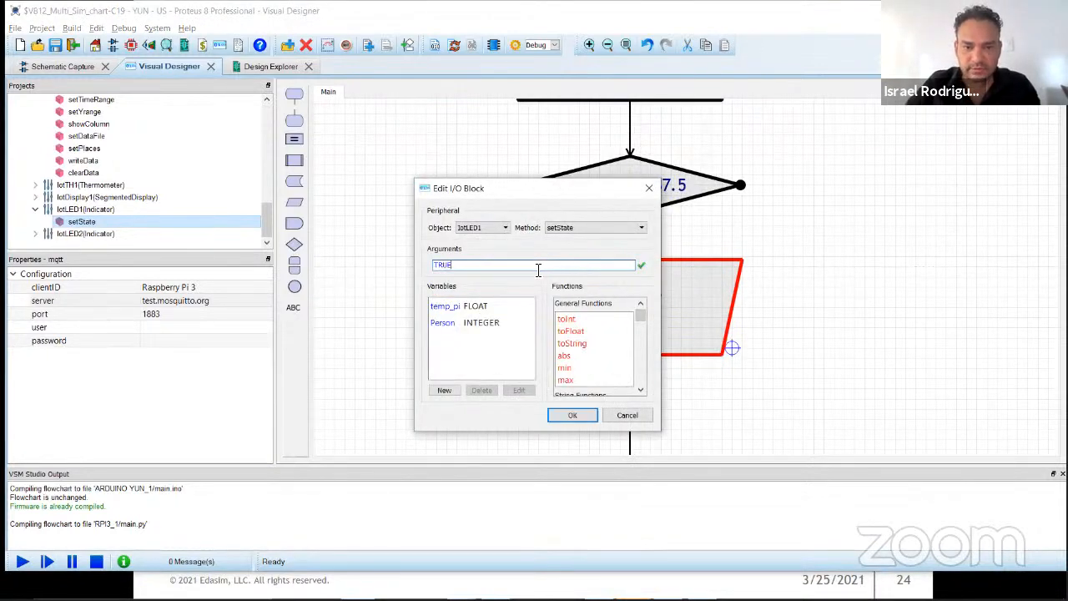
{"action": "left_click", "coordinate": [574, 415]}
Step: Copy the IotLED1 setState block and paste the duplicate to the right of the original
{"action": "key", "text": "ctrl+c"}
{"action": "key", "text": "ctrl+v"}
{"action": "left_click", "coordinate": [891, 325]}
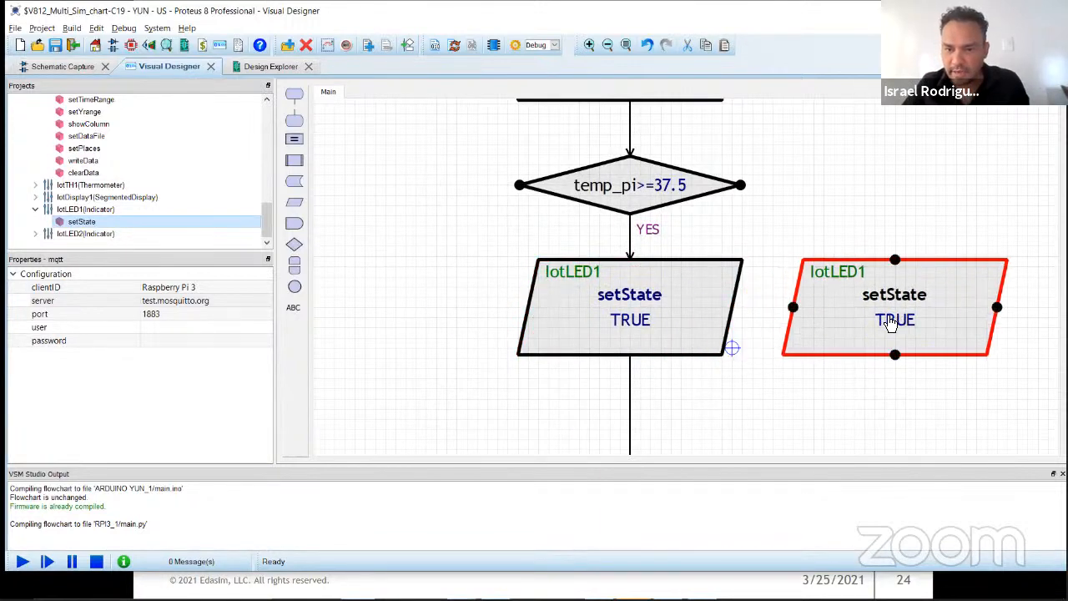
Step: Set the copied setState block's argument to FALSE and connect the decision's free right-hand output to its top
{"action": "double_click", "coordinate": [891, 326]}
{"action": "type", "text": "FALSE"}
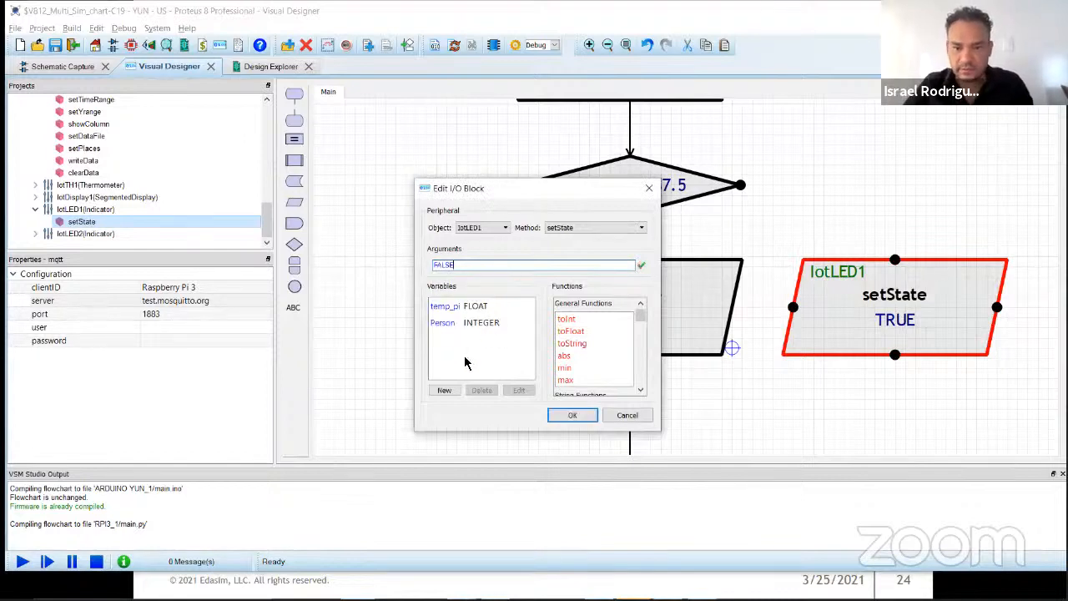
{"action": "left_click", "coordinate": [573, 414]}
{"action": "left_click_drag", "start_coordinate": [744, 187], "coordinate": [895, 259]}
{"action": "left_click_drag", "start_coordinate": [857, 388], "coordinate": [827, 286]}
Step: Add a Grove LED (Red) peripheral from the Grove category to the RPI3 project
{"action": "scroll", "coordinate": [206, 227], "scroll_direction": "up", "scroll_amount": 5}
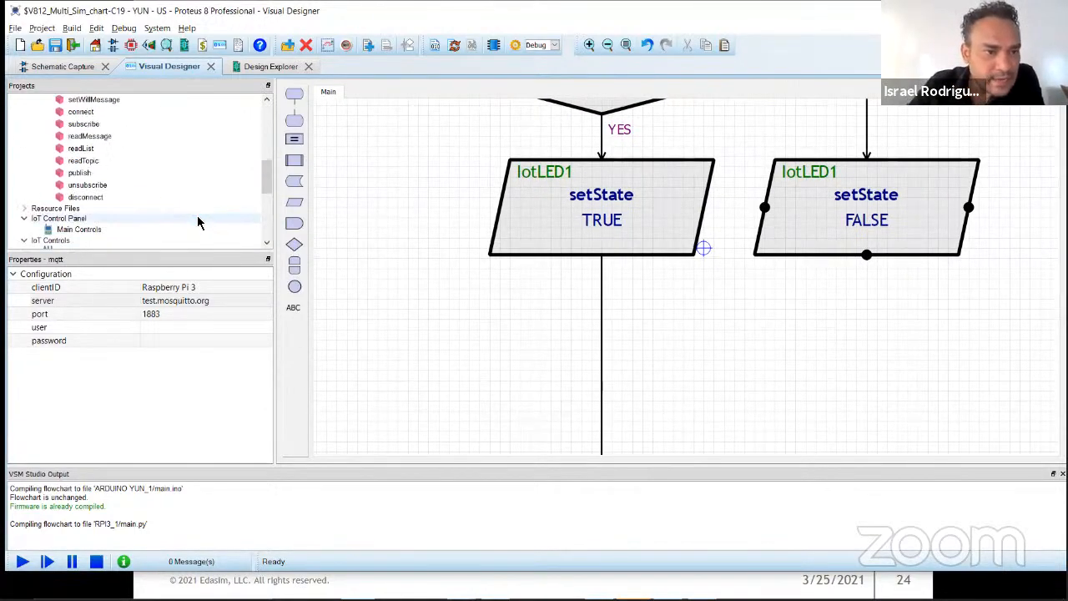
{"action": "scroll", "coordinate": [179, 209], "scroll_direction": "up", "scroll_amount": 6}
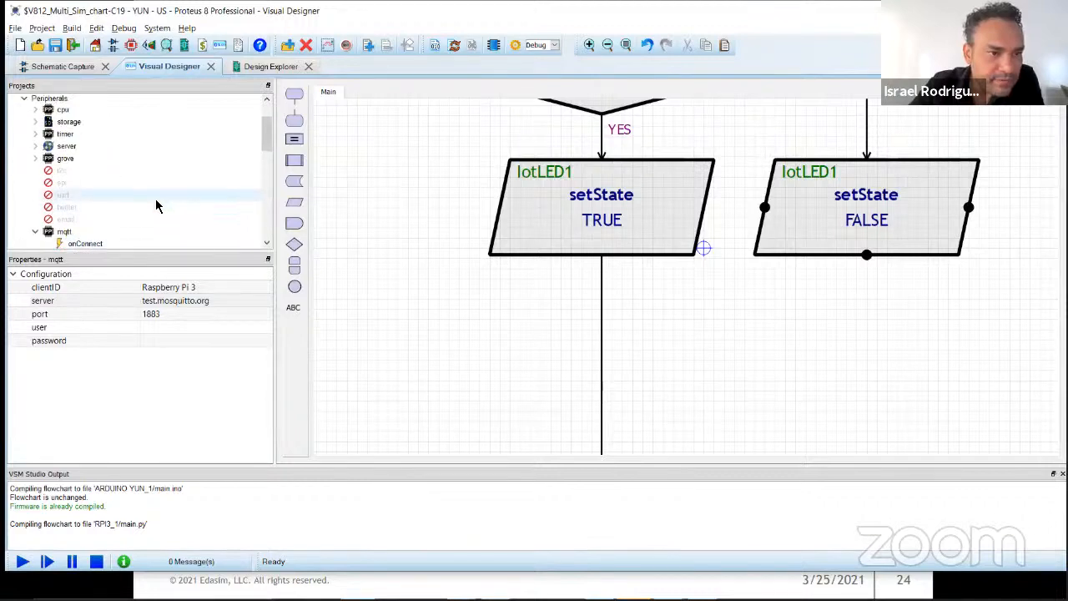
{"action": "left_click", "coordinate": [24, 145]}
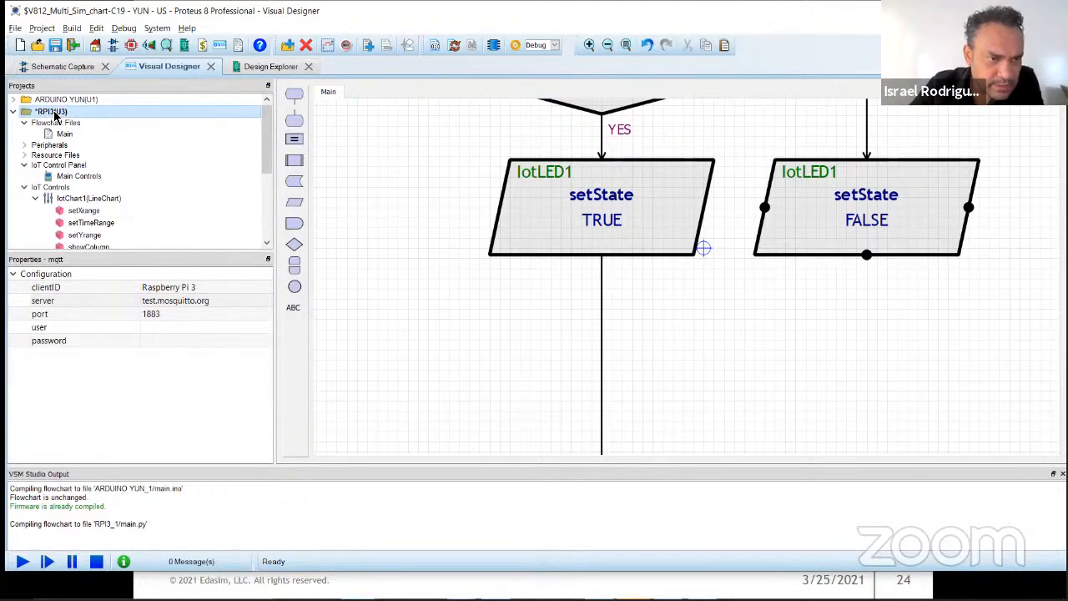
{"action": "right_click", "coordinate": [55, 117]}
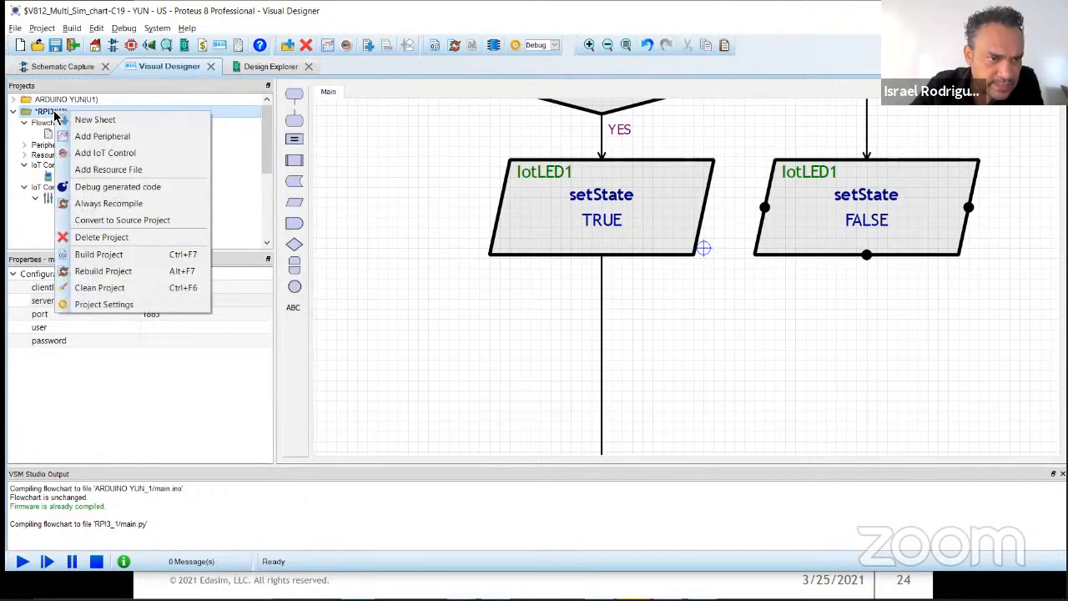
{"action": "left_click", "coordinate": [127, 136]}
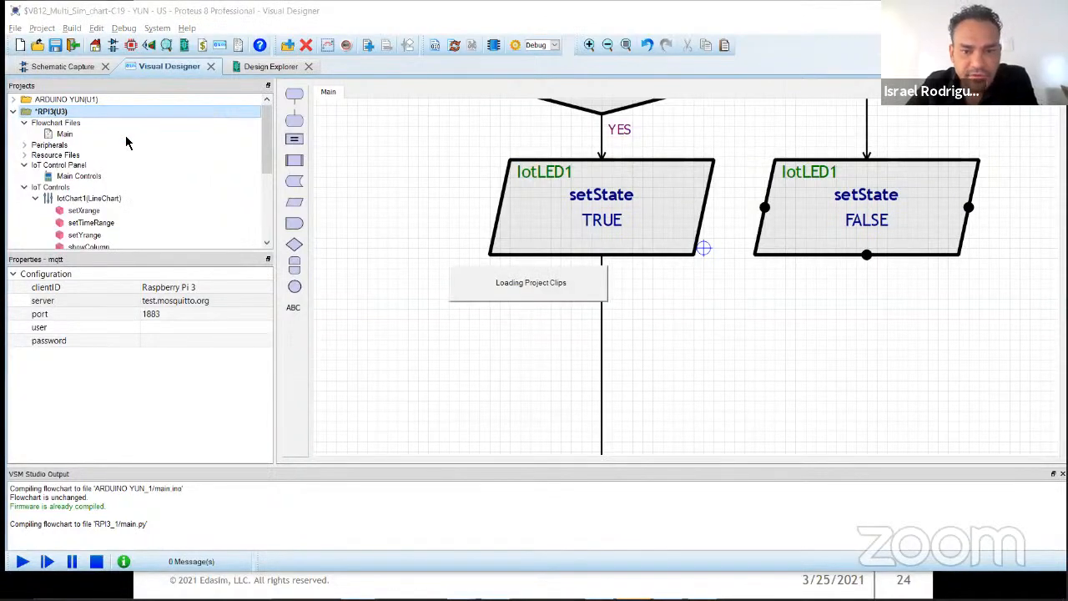
{"action": "left_click", "coordinate": [419, 182]}
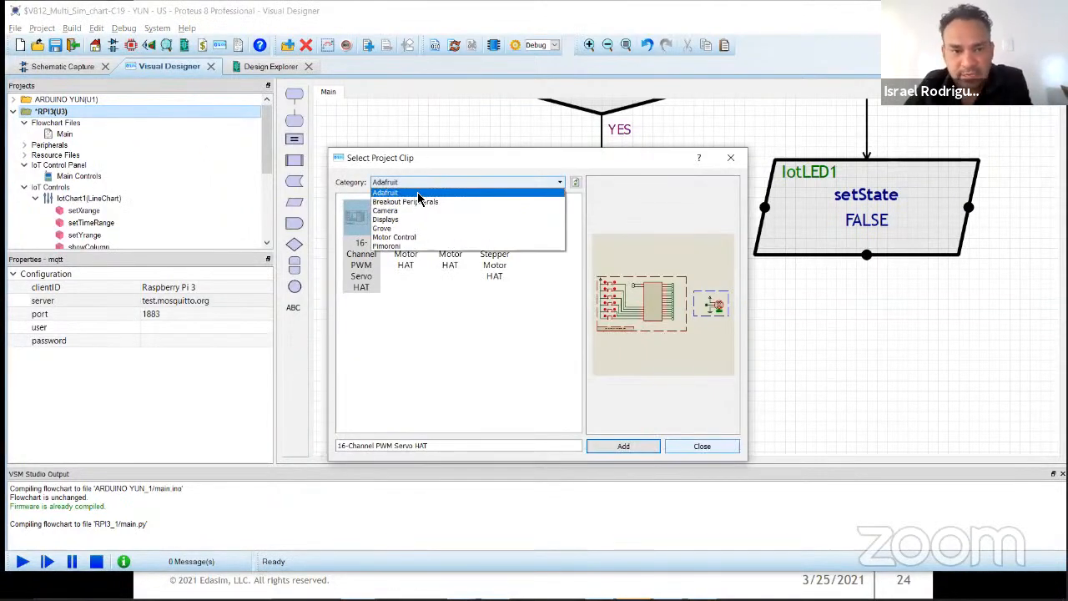
{"action": "left_click", "coordinate": [420, 231]}
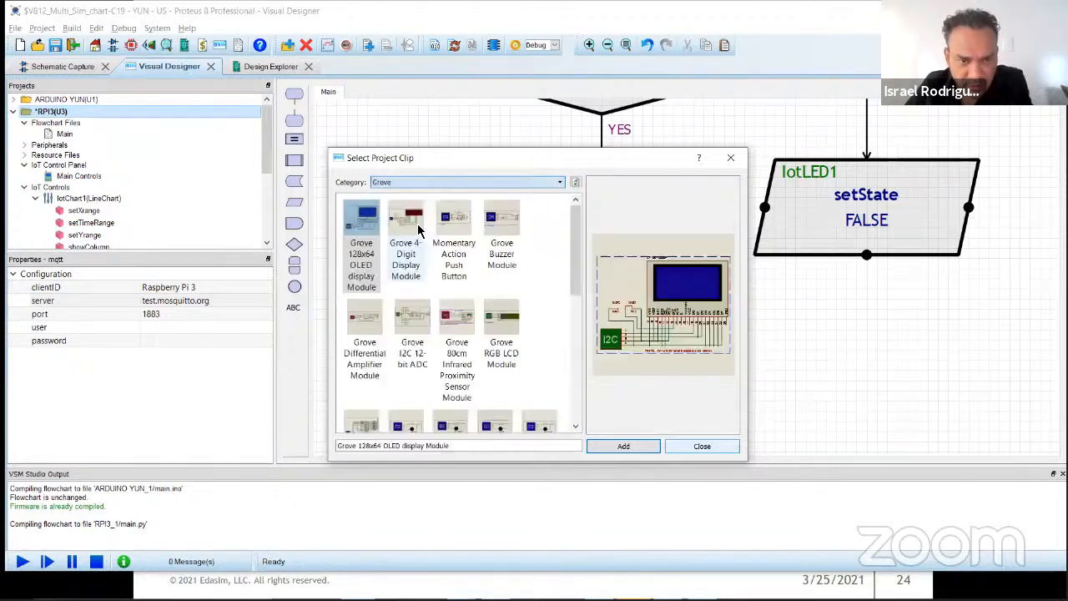
{"action": "left_click", "coordinate": [493, 425]}
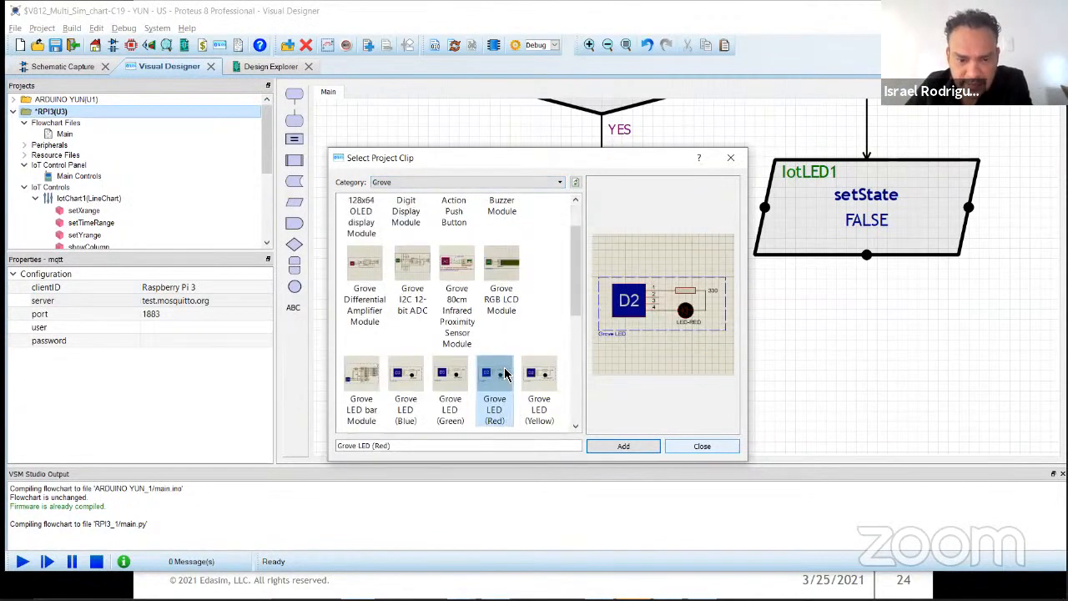
{"action": "left_click", "coordinate": [702, 446]}
Step: Examine the YUN schematic sheet's Grove modules, then return to the PI sheet
{"action": "left_click", "coordinate": [75, 66]}
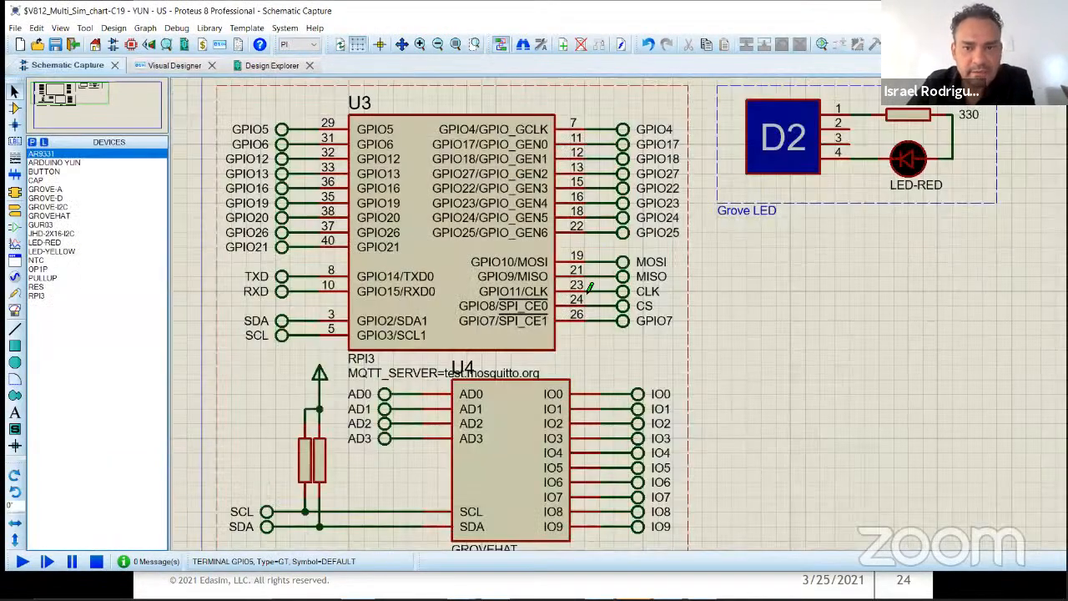
{"action": "scroll", "coordinate": [620, 314], "scroll_direction": "down", "scroll_amount": 3}
{"action": "left_click", "coordinate": [297, 48]}
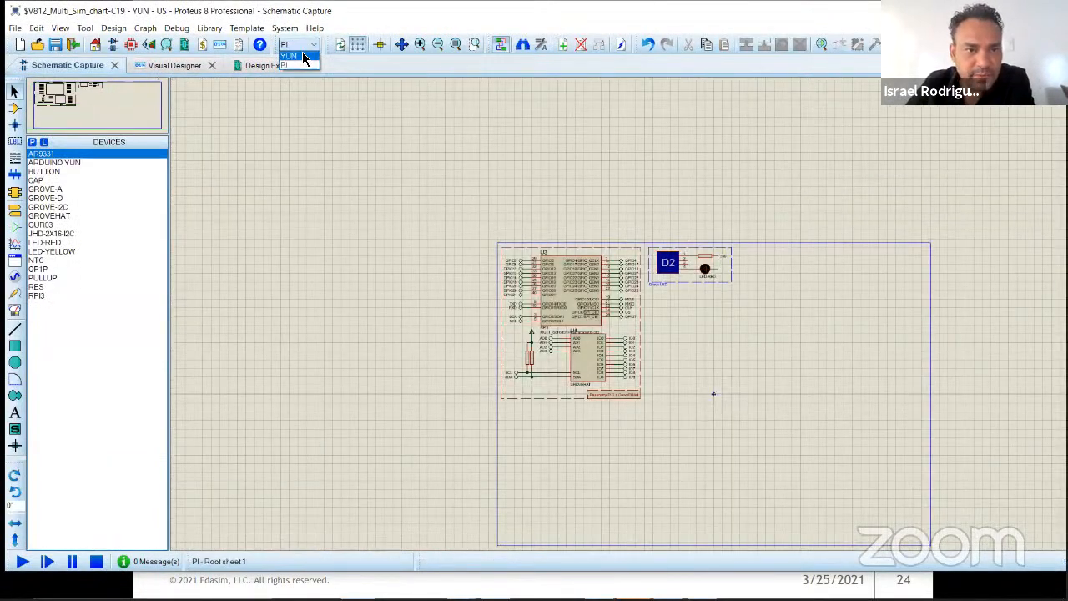
{"action": "left_click", "coordinate": [308, 57]}
{"action": "left_click", "coordinate": [309, 45]}
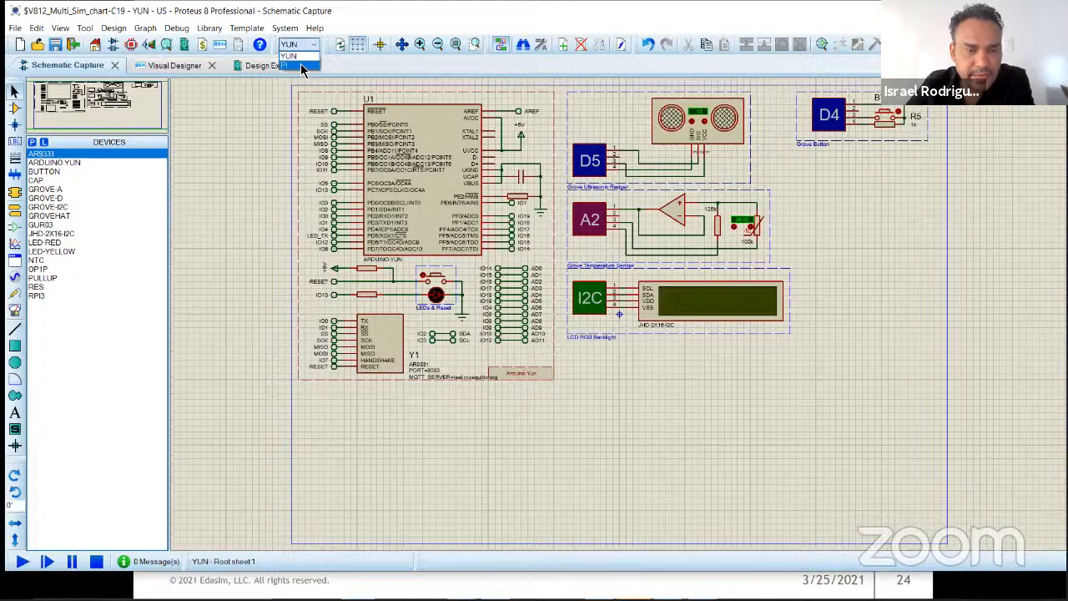
{"action": "left_click", "coordinate": [302, 66]}
Step: Set the connector ID of the Grove LED on the PI schematic sheet to D7 and save the project
{"action": "scroll", "coordinate": [617, 313], "scroll_direction": "up", "scroll_amount": 2}
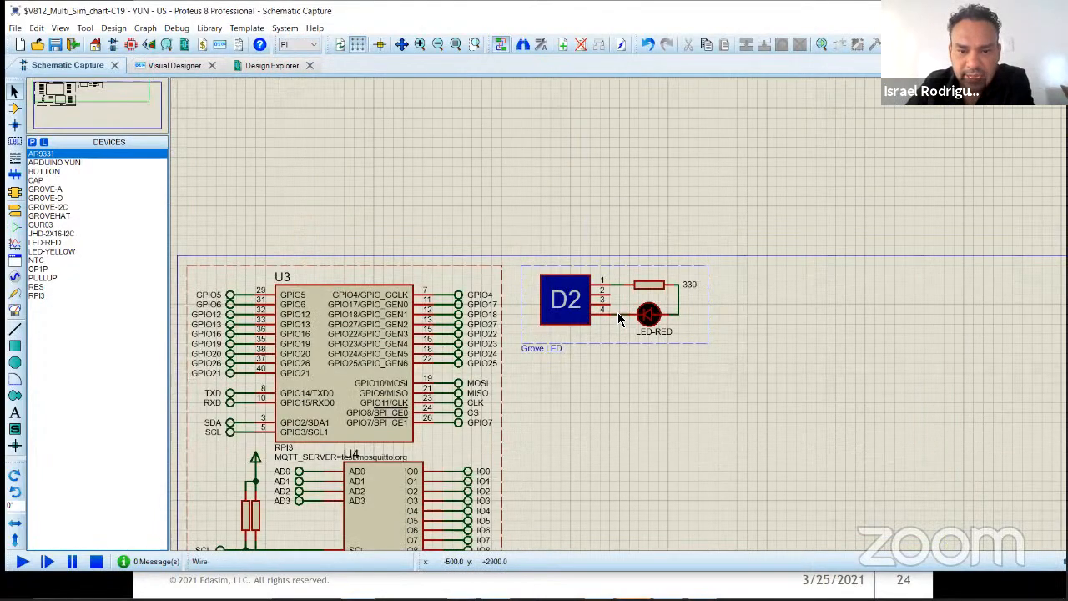
{"action": "scroll", "coordinate": [625, 313], "scroll_direction": "up", "scroll_amount": 3}
{"action": "scroll", "coordinate": [574, 351], "scroll_direction": "down", "scroll_amount": 2}
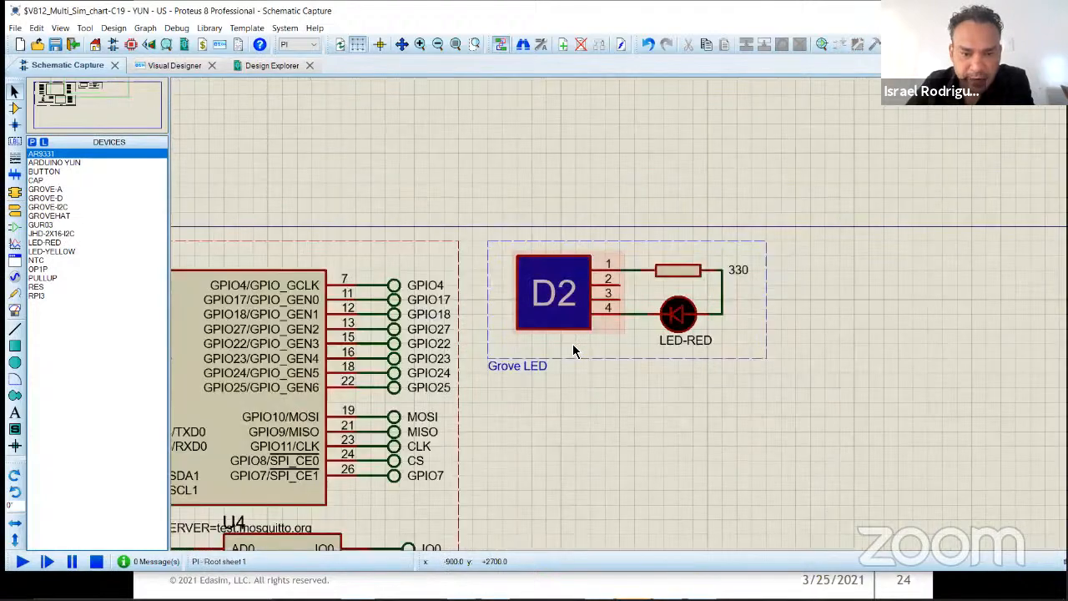
{"action": "scroll", "coordinate": [573, 351], "scroll_direction": "down", "scroll_amount": 2}
{"action": "double_click", "coordinate": [585, 299]}
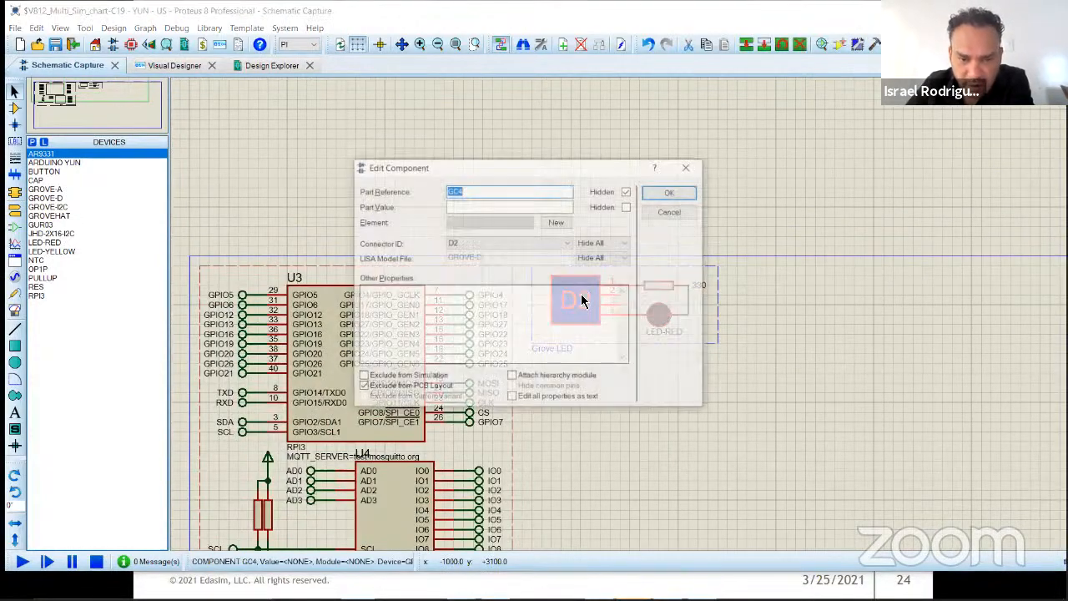
{"action": "left_click", "coordinate": [500, 242]}
{"action": "scroll", "coordinate": [489, 266], "scroll_direction": "down", "scroll_amount": 1}
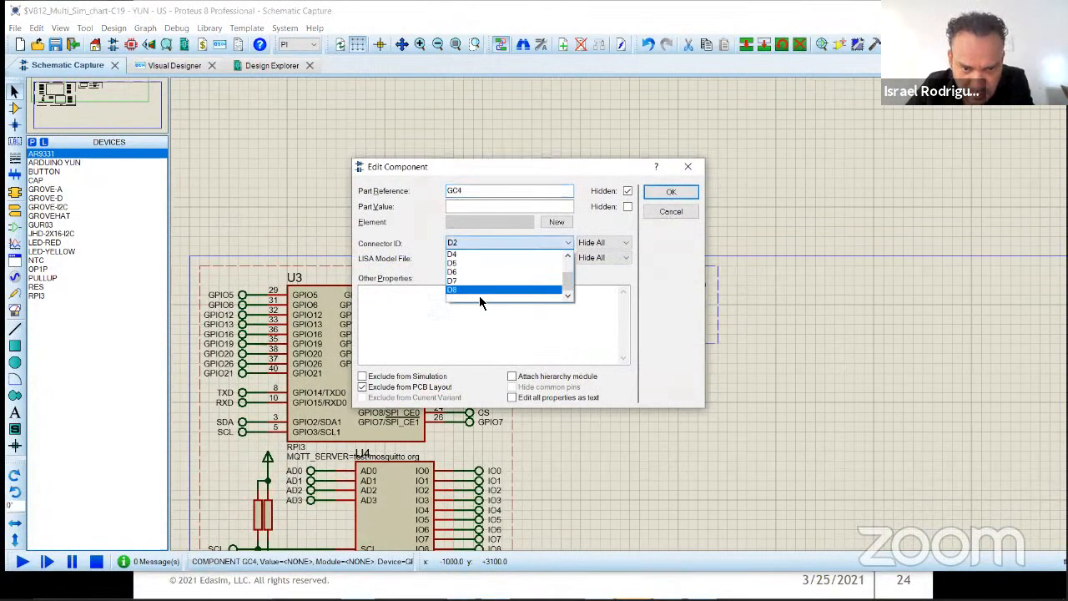
{"action": "left_click", "coordinate": [480, 290]}
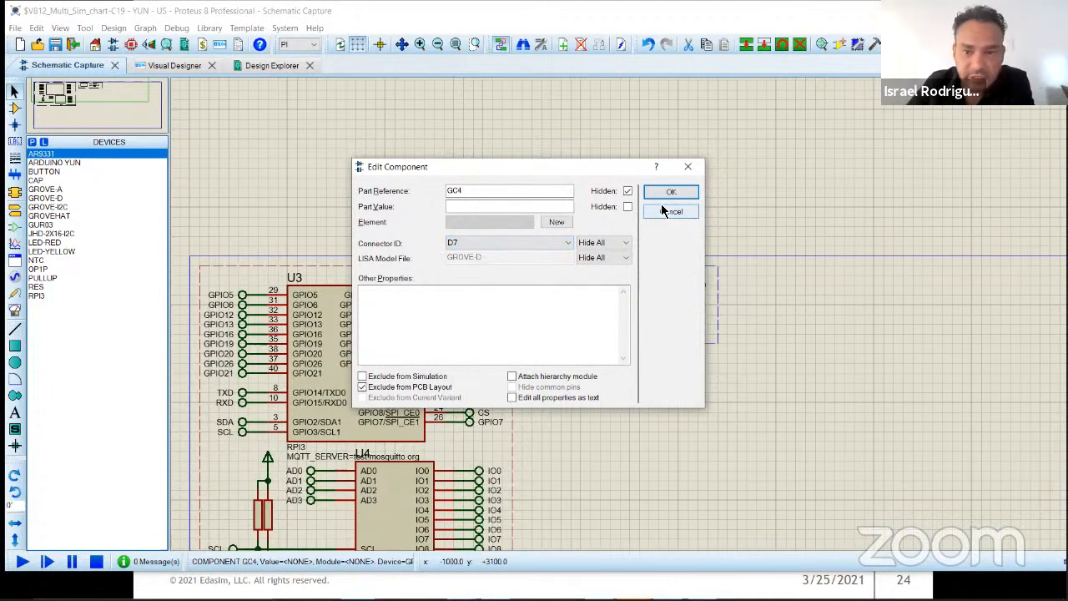
{"action": "left_click", "coordinate": [671, 192]}
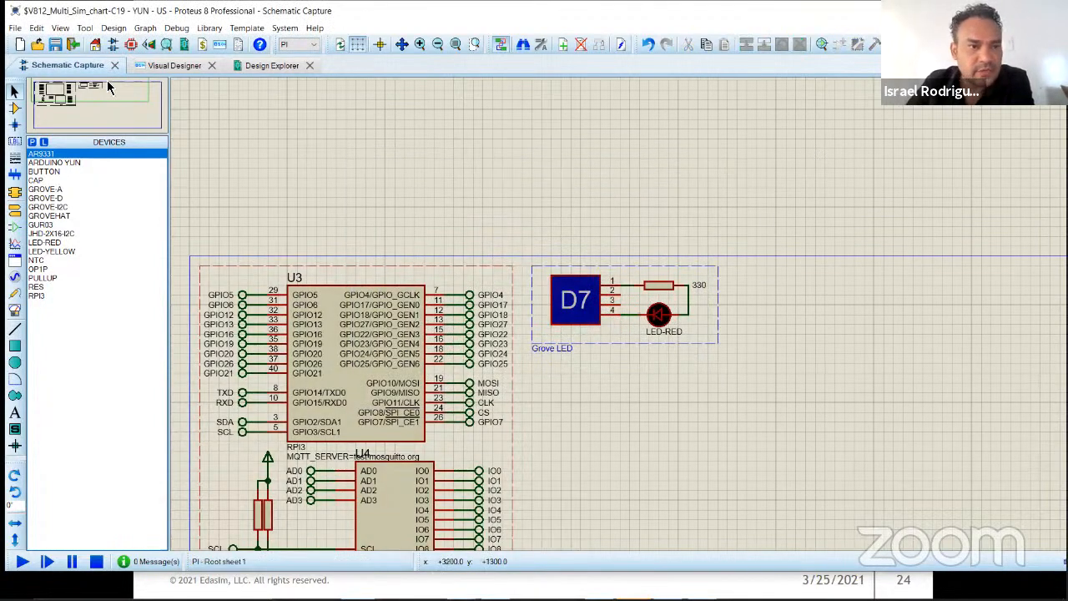
{"action": "left_click", "coordinate": [57, 45]}
Step: In the Pi flowchart, place LED1 on below setState TRUE and LED1 off below setState FALSE, joining the off branch to the main line
{"action": "left_click", "coordinate": [181, 68]}
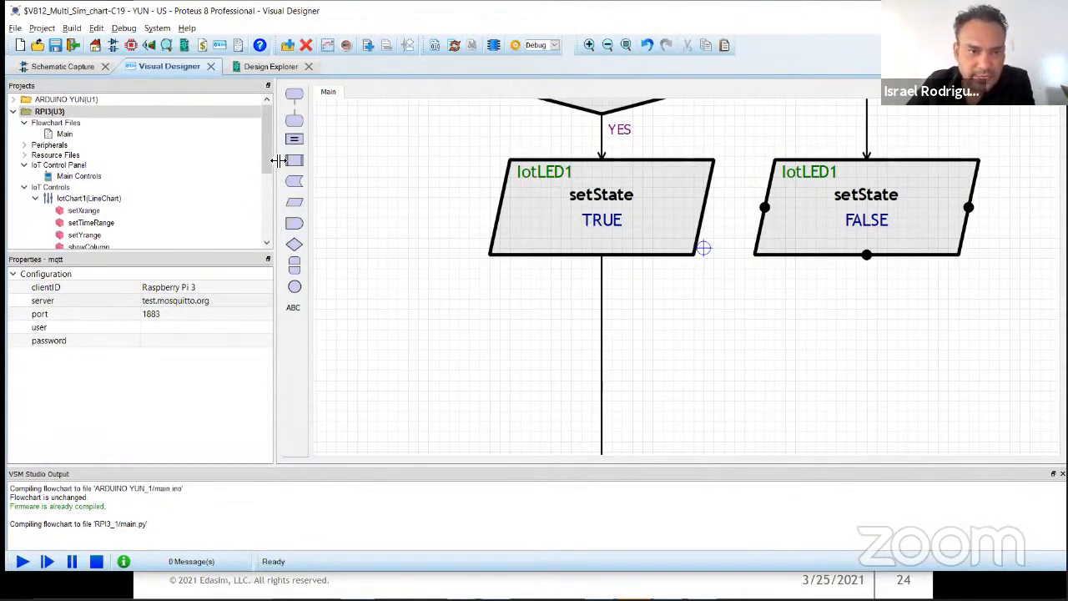
{"action": "scroll", "coordinate": [104, 209], "scroll_direction": "down", "scroll_amount": 4}
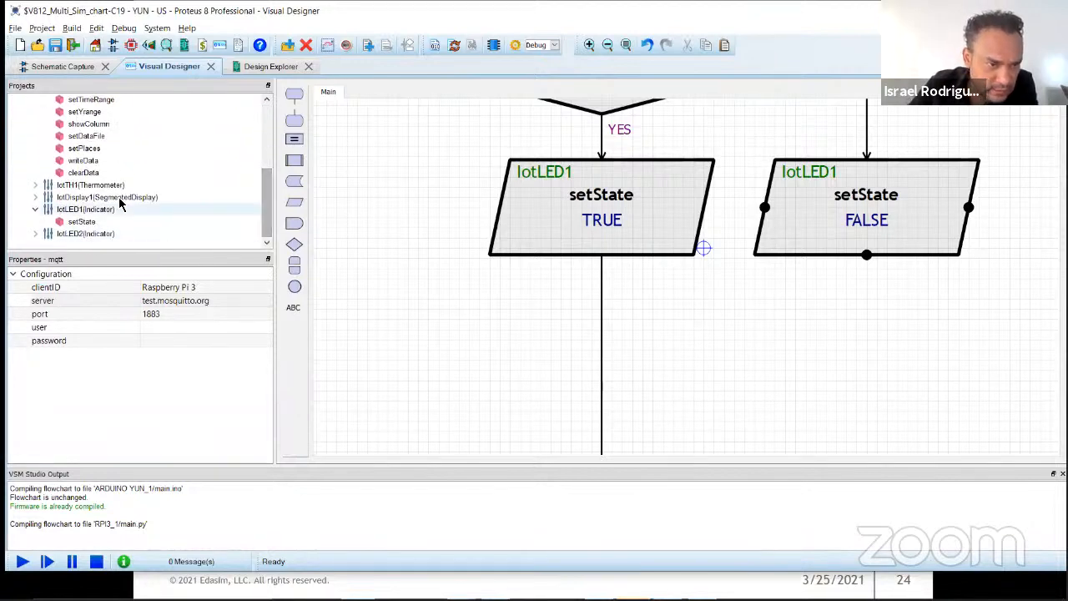
{"action": "left_click_drag", "start_coordinate": [262, 181], "coordinate": [242, 136]}
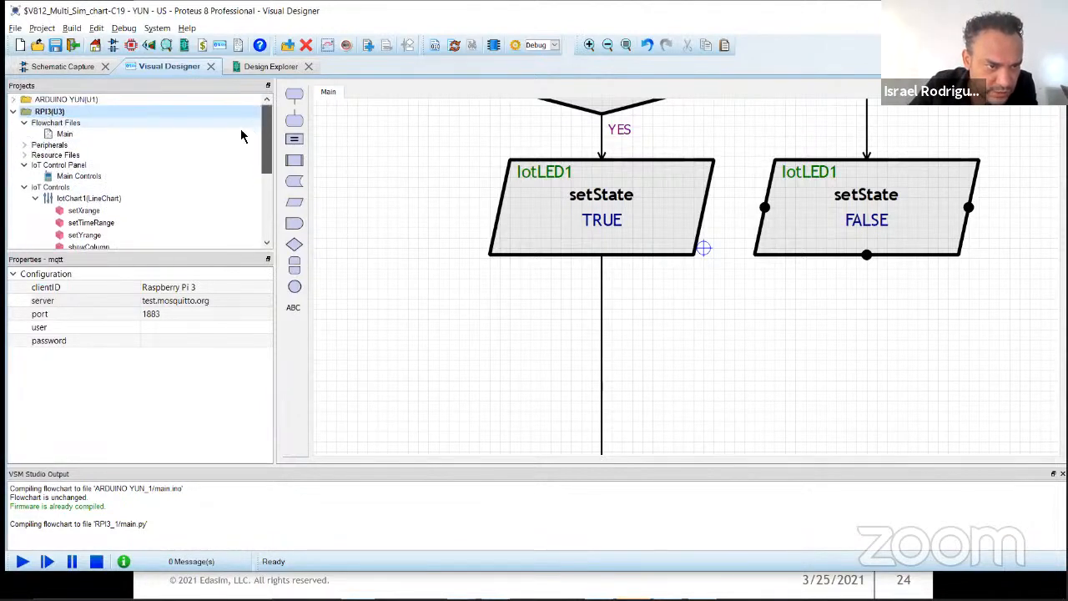
{"action": "left_click", "coordinate": [24, 145]}
{"action": "scroll", "coordinate": [80, 175], "scroll_direction": "down", "scroll_amount": 2}
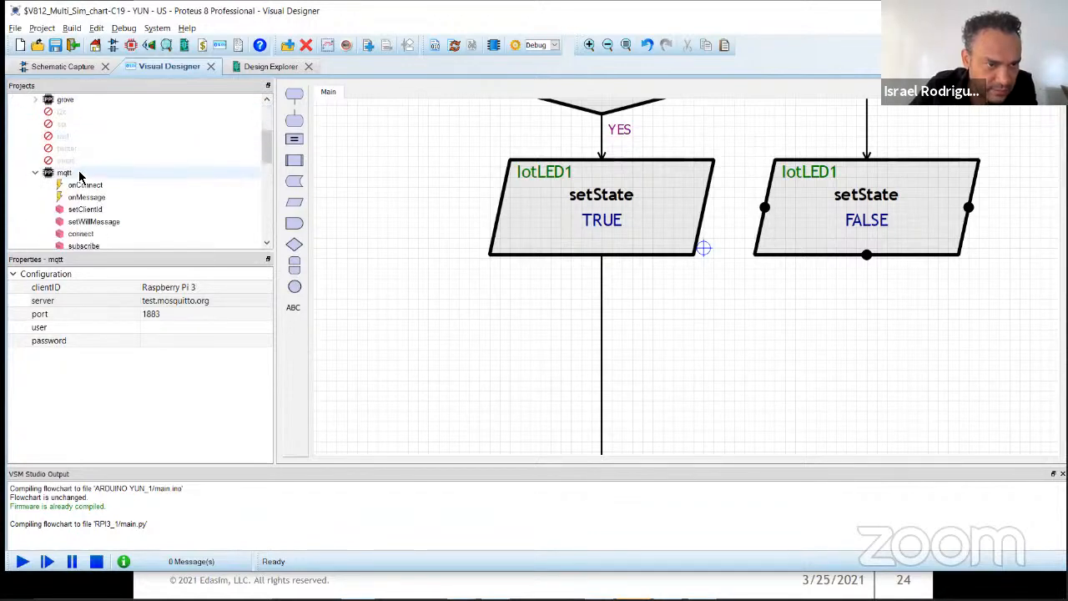
{"action": "left_click", "coordinate": [35, 172]}
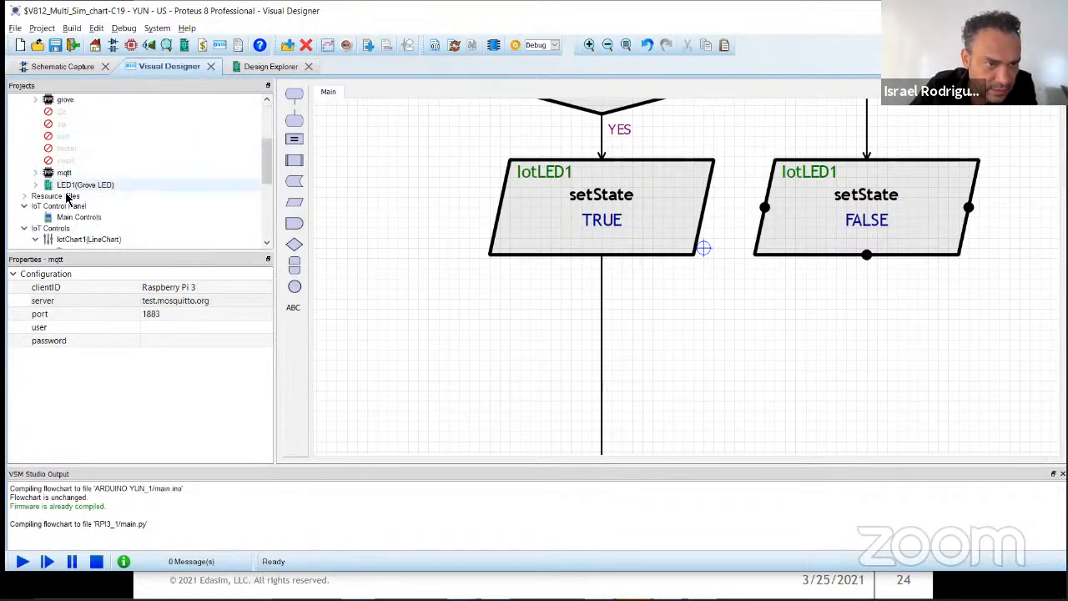
{"action": "left_click", "coordinate": [35, 184]}
{"action": "left_click_drag", "start_coordinate": [72, 197], "coordinate": [677, 326]}
{"action": "left_click_drag", "start_coordinate": [71, 209], "coordinate": [846, 338]}
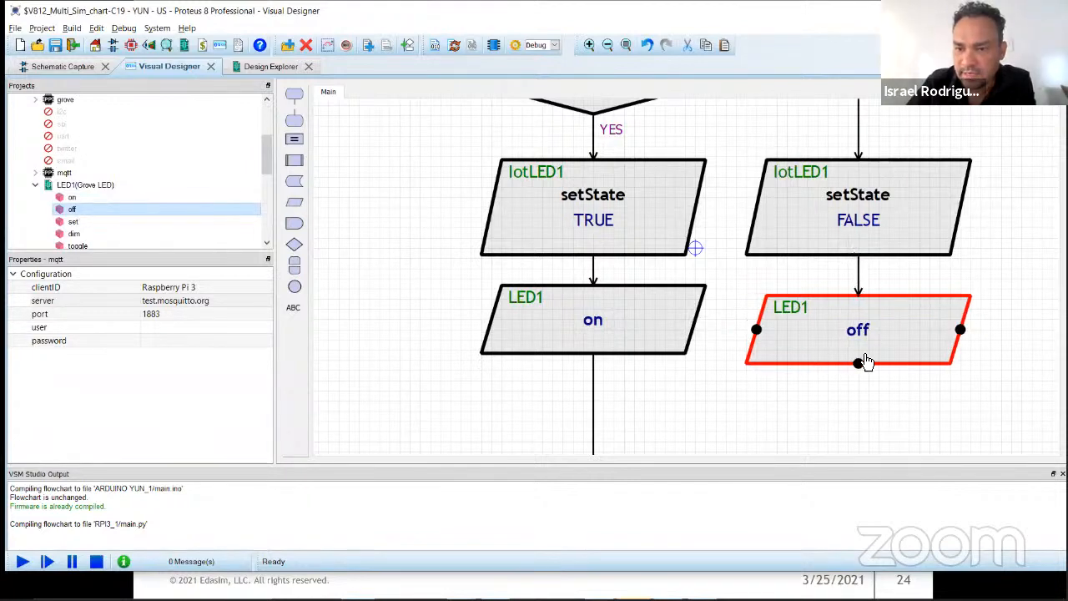
{"action": "left_click_drag", "start_coordinate": [858, 363], "coordinate": [595, 404]}
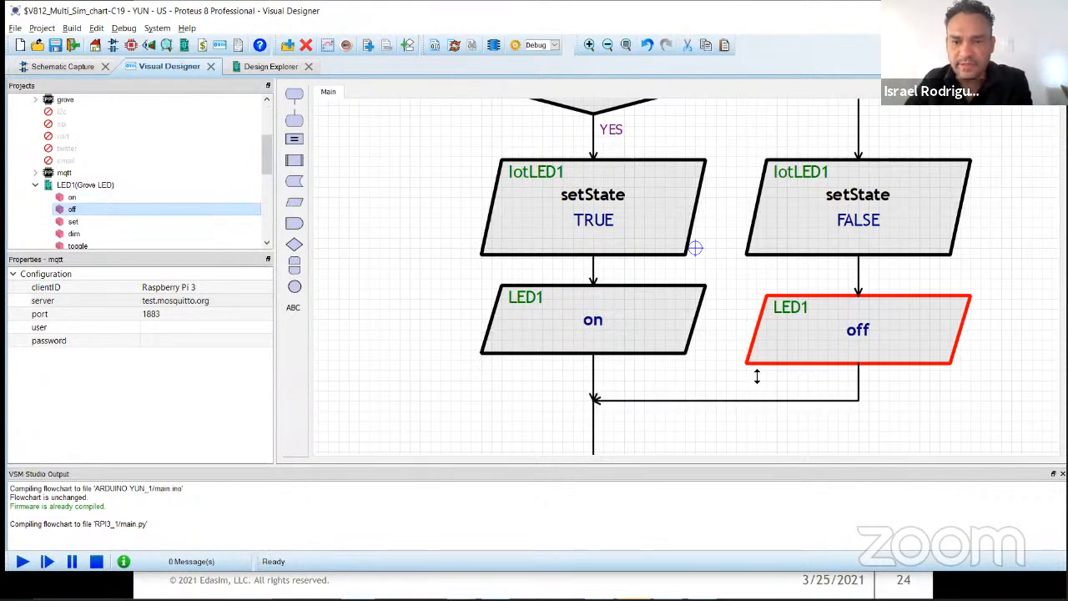
Step: Insert a decision block below the point where the LED branches merge and set its condition to Person>=6
{"action": "scroll", "coordinate": [757, 376], "scroll_direction": "down", "scroll_amount": 3}
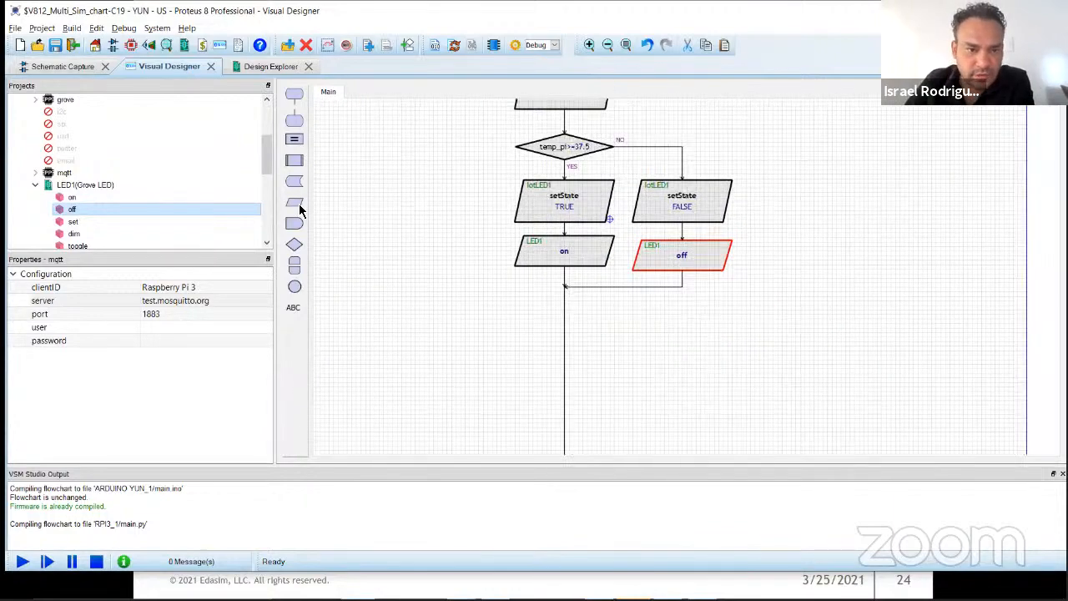
{"action": "left_click_drag", "start_coordinate": [295, 242], "coordinate": [657, 336]}
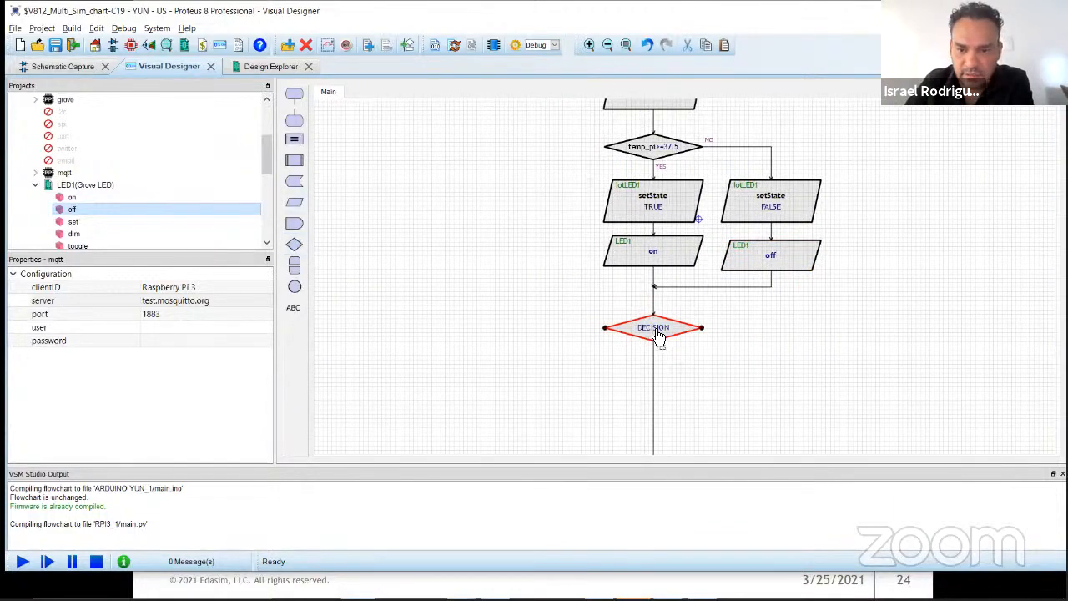
{"action": "scroll", "coordinate": [657, 335], "scroll_direction": "up", "scroll_amount": 3}
{"action": "double_click", "coordinate": [687, 279]}
{"action": "left_click", "coordinate": [458, 255]}
{"action": "double_click", "coordinate": [446, 309]}
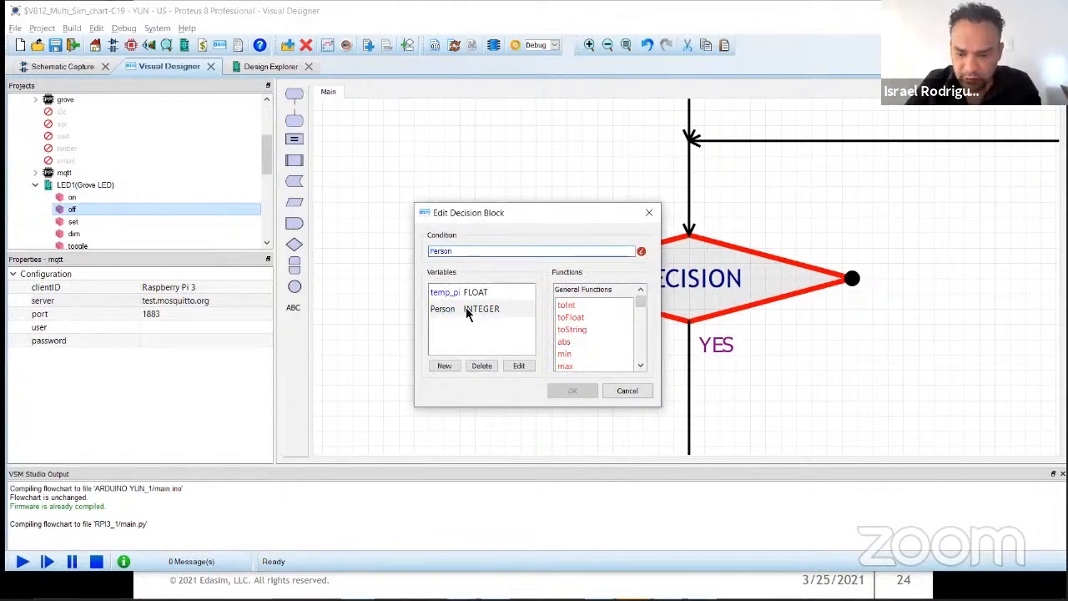
{"action": "type", "text": ">=6"}
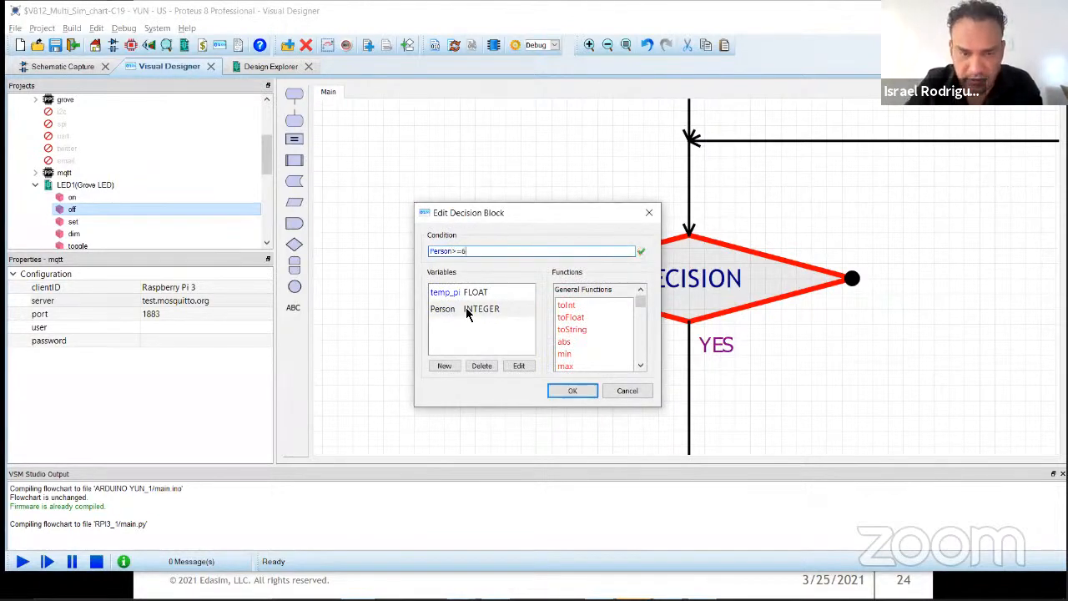
{"action": "left_click", "coordinate": [580, 389]}
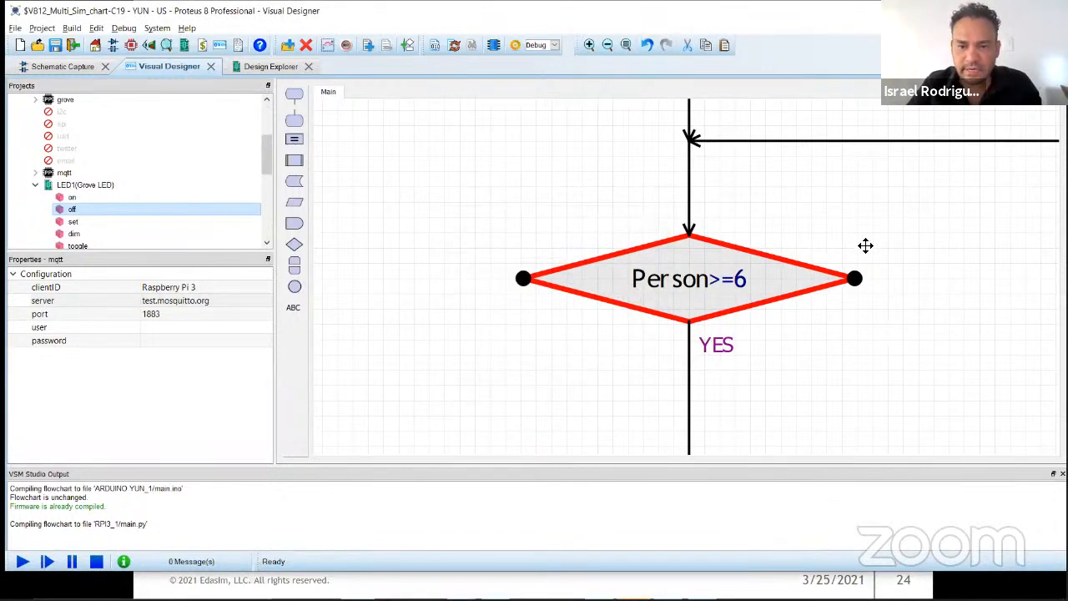
Step: Add an IotLED2 setState block on the YES branch of the Person>=6 decision with the argument TRUE
{"action": "scroll", "coordinate": [226, 229], "scroll_direction": "down", "scroll_amount": 5}
{"action": "scroll", "coordinate": [68, 207], "scroll_direction": "down", "scroll_amount": 2}
{"action": "left_click", "coordinate": [35, 233]}
{"action": "scroll", "coordinate": [73, 228], "scroll_direction": "down", "scroll_amount": 1}
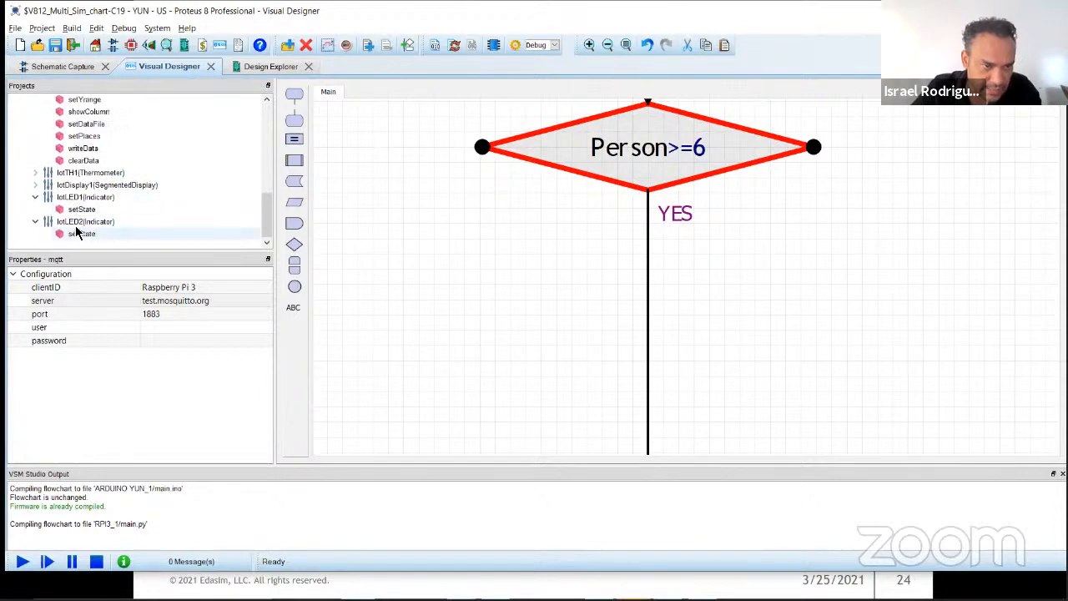
{"action": "left_click", "coordinate": [35, 198]}
{"action": "left_click_drag", "start_coordinate": [82, 232], "coordinate": [729, 312]}
{"action": "double_click", "coordinate": [729, 312]}
{"action": "type", "text": "trur"}
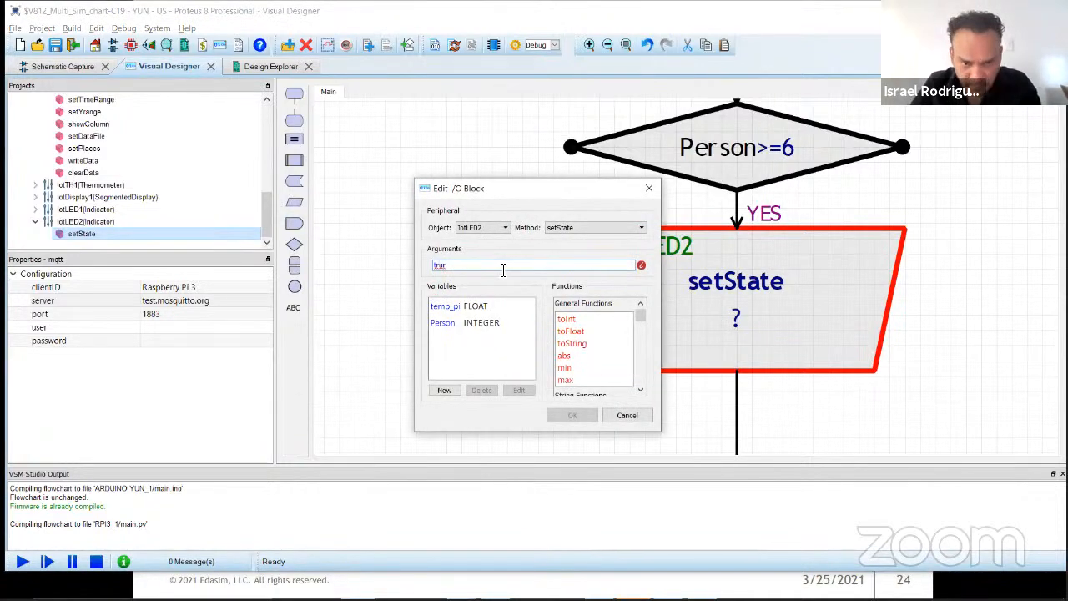
{"action": "type", "text": "TRUE"}
{"action": "key", "text": "Return"}
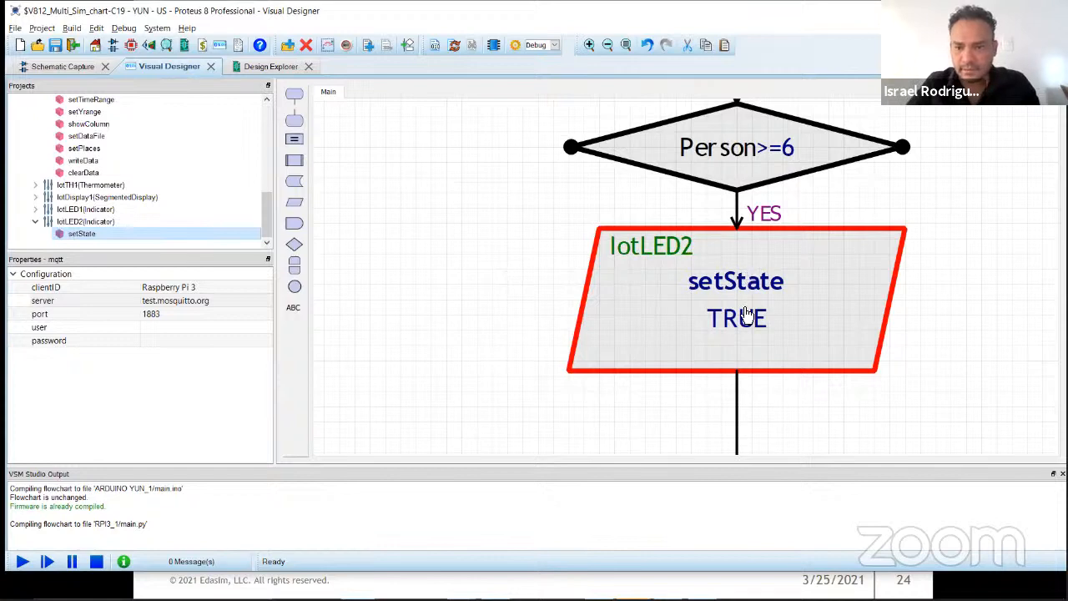
Step: Duplicate the IotLED2 setState block to the right of the original and connect the Person>=6 decision's NO output to its top
{"action": "left_click_drag", "start_coordinate": [770, 317], "coordinate": [561, 300]}
{"action": "double_click", "coordinate": [560, 295]}
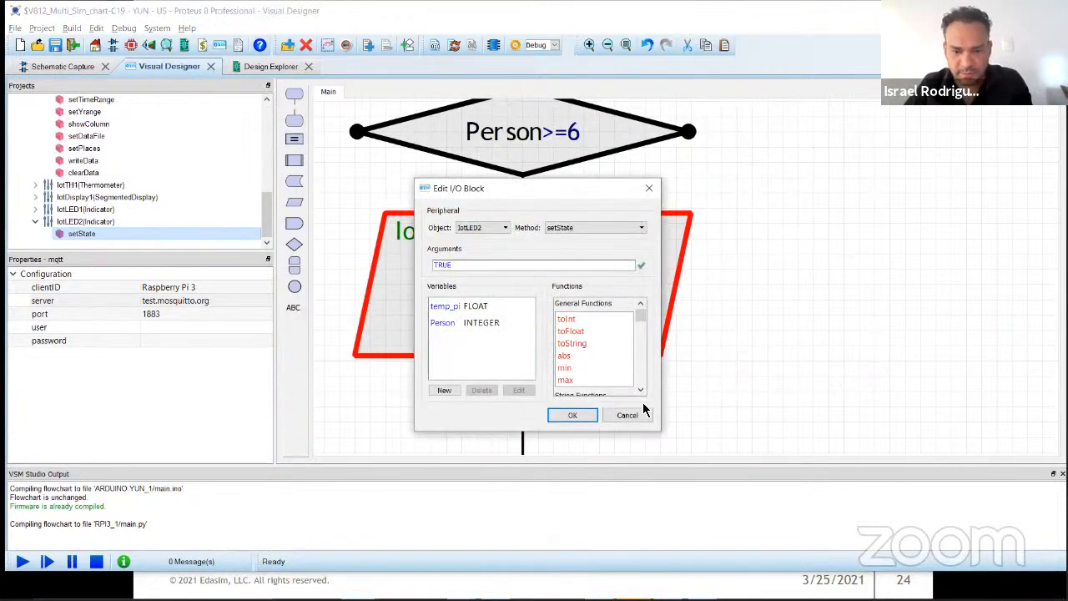
{"action": "left_click", "coordinate": [636, 415]}
{"action": "left_click_drag", "start_coordinate": [546, 300], "coordinate": [959, 294]}
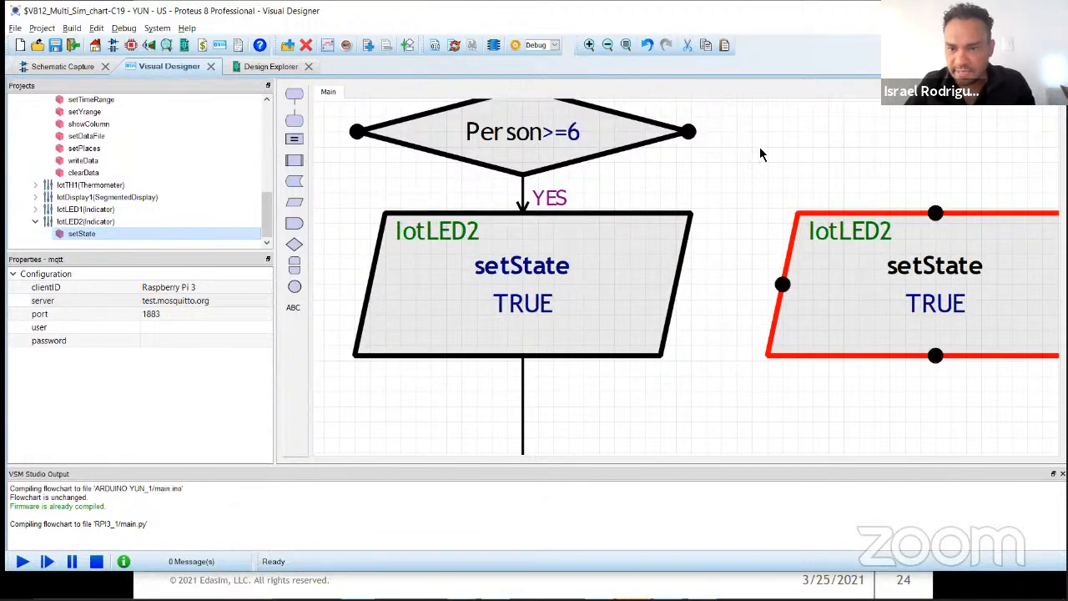
{"action": "left_click_drag", "start_coordinate": [688, 132], "coordinate": [935, 214]}
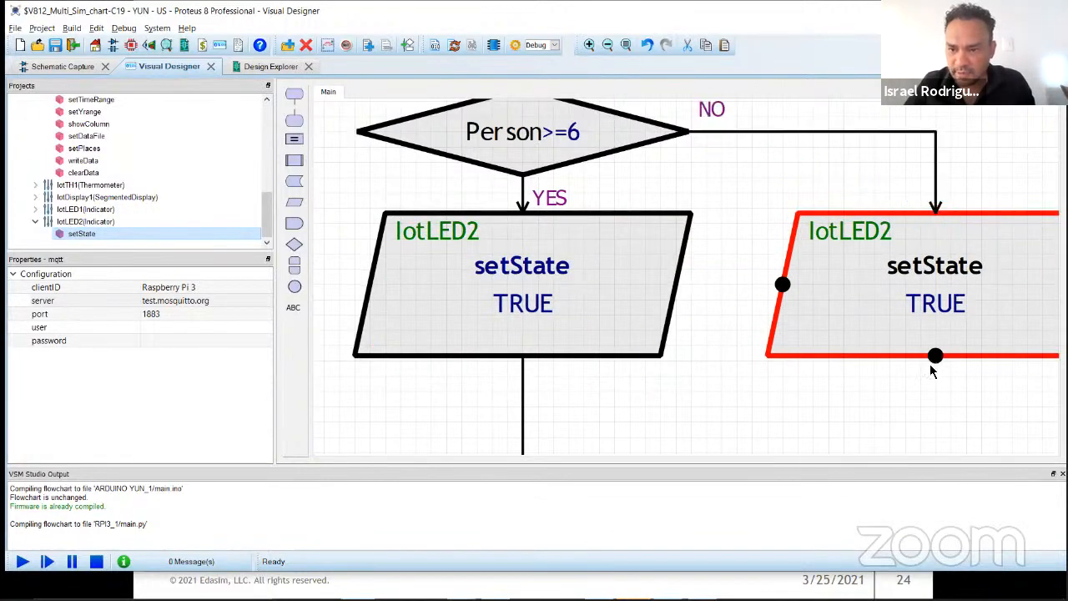
Step: Join the duplicated IotLED2 block's output to the main line below the TRUE block and set its argument to FALSE
{"action": "left_click_drag", "start_coordinate": [935, 356], "coordinate": [522, 406]}
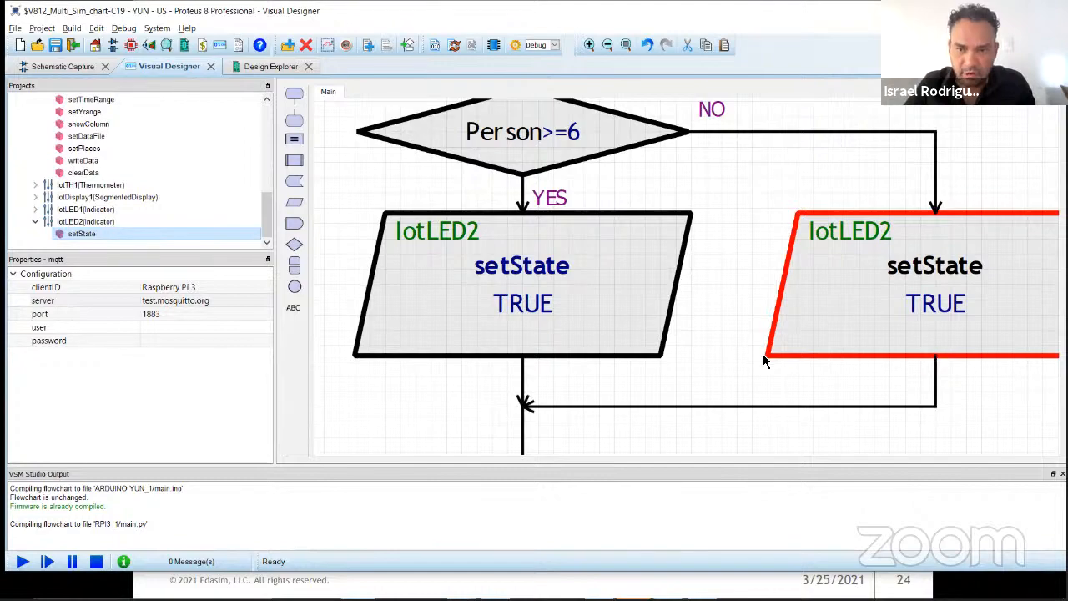
{"action": "scroll", "coordinate": [767, 364], "scroll_direction": "down", "scroll_amount": 1}
{"action": "left_click_drag", "start_coordinate": [765, 233], "coordinate": [742, 312]}
{"action": "double_click", "coordinate": [741, 311]}
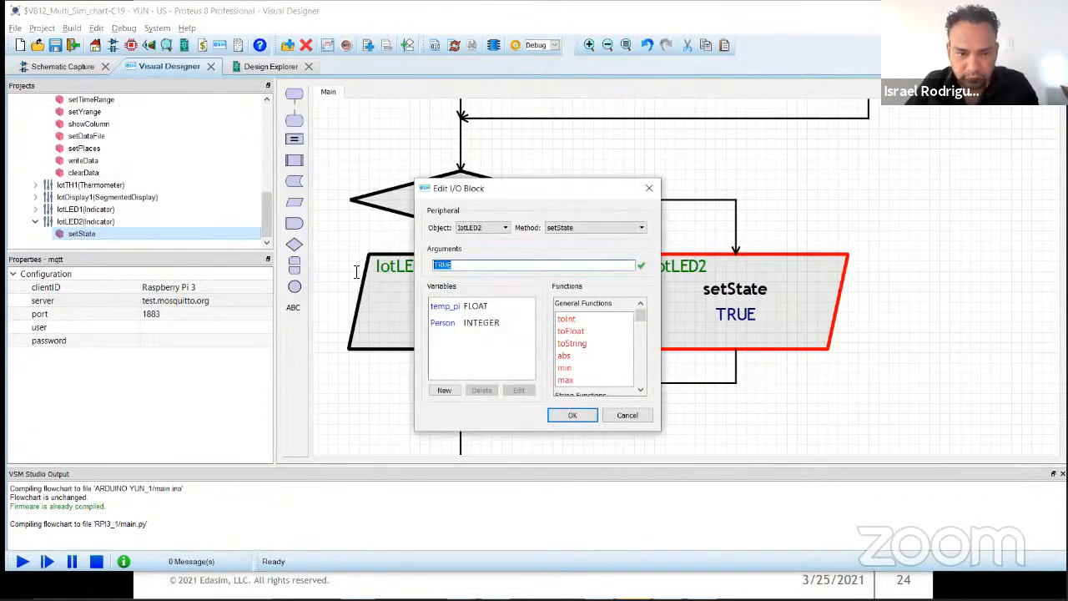
{"action": "type", "text": "fals"}
{"action": "key", "text": "Return"}
{"action": "key", "text": "Return"}
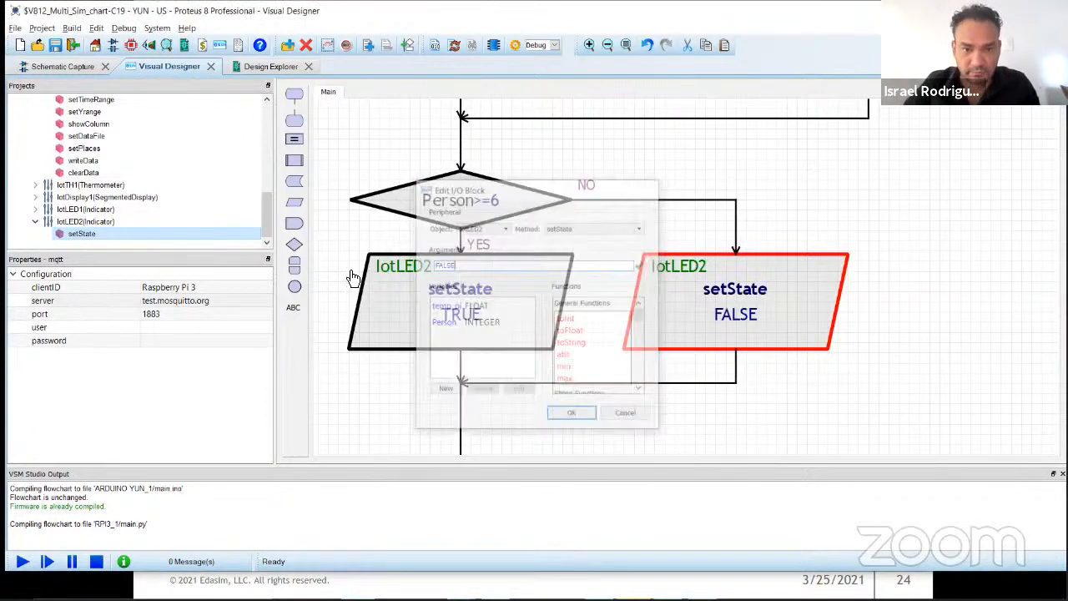
{"action": "left_click_drag", "start_coordinate": [903, 333], "coordinate": [1007, 200]}
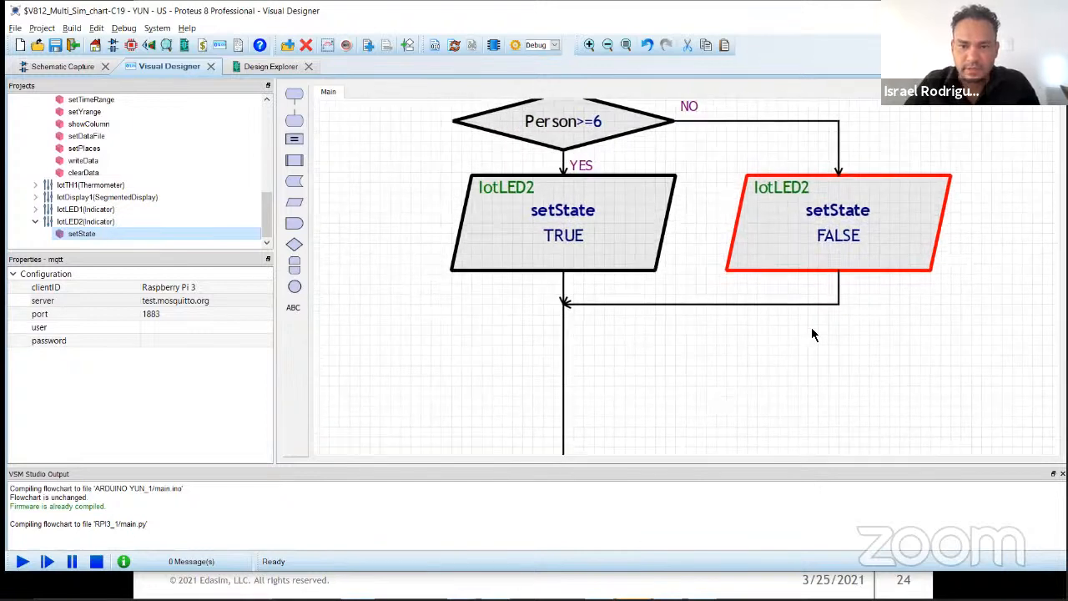
Step: Insert an IotDisplay1 setValue block below the point where the IotLED2 branches merge and set its value to Person
{"action": "left_click", "coordinate": [772, 337]}
{"action": "left_click", "coordinate": [35, 221]}
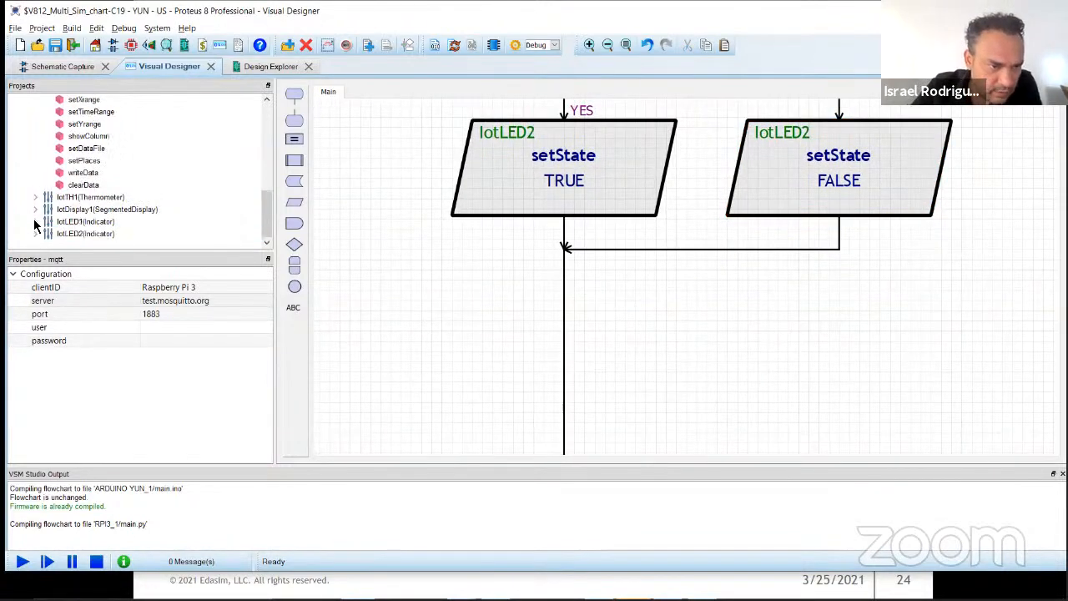
{"action": "left_click", "coordinate": [35, 209]}
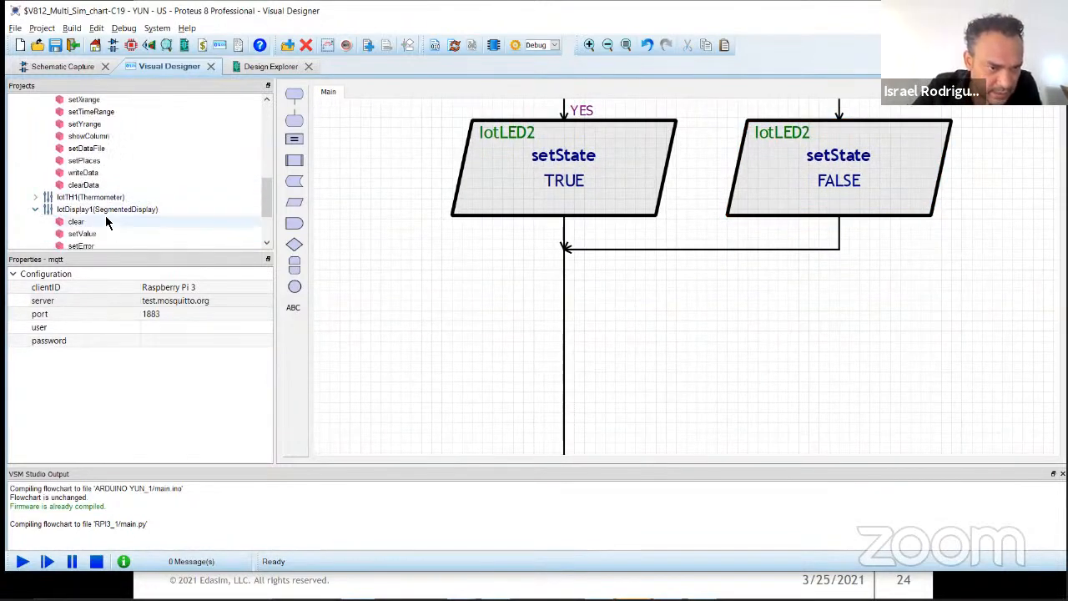
{"action": "scroll", "coordinate": [103, 213], "scroll_direction": "down", "scroll_amount": 1}
{"action": "left_click_drag", "start_coordinate": [82, 201], "coordinate": [615, 355]}
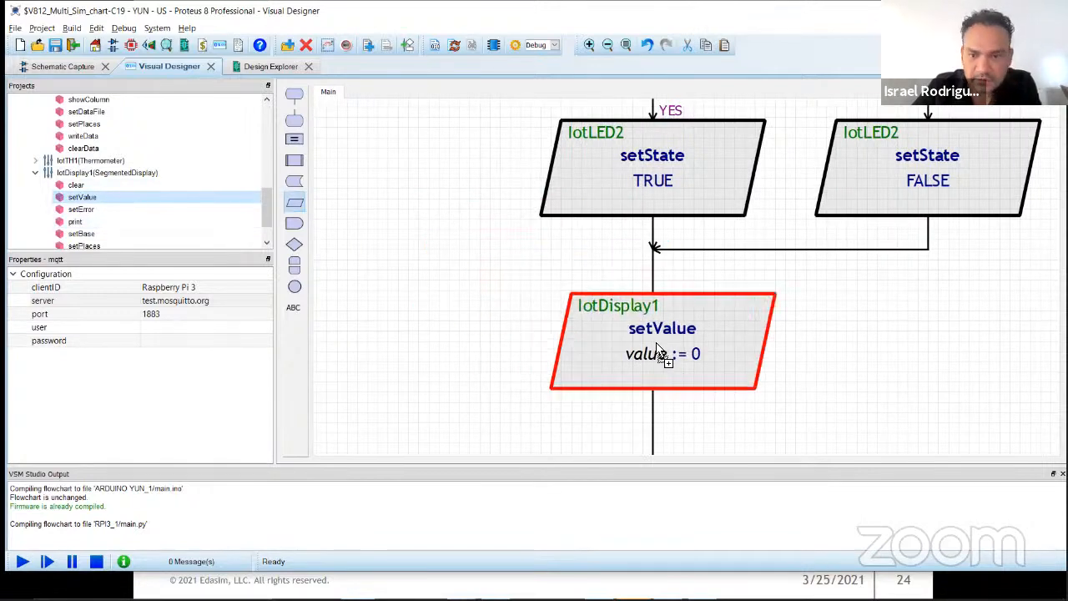
{"action": "double_click", "coordinate": [672, 364]}
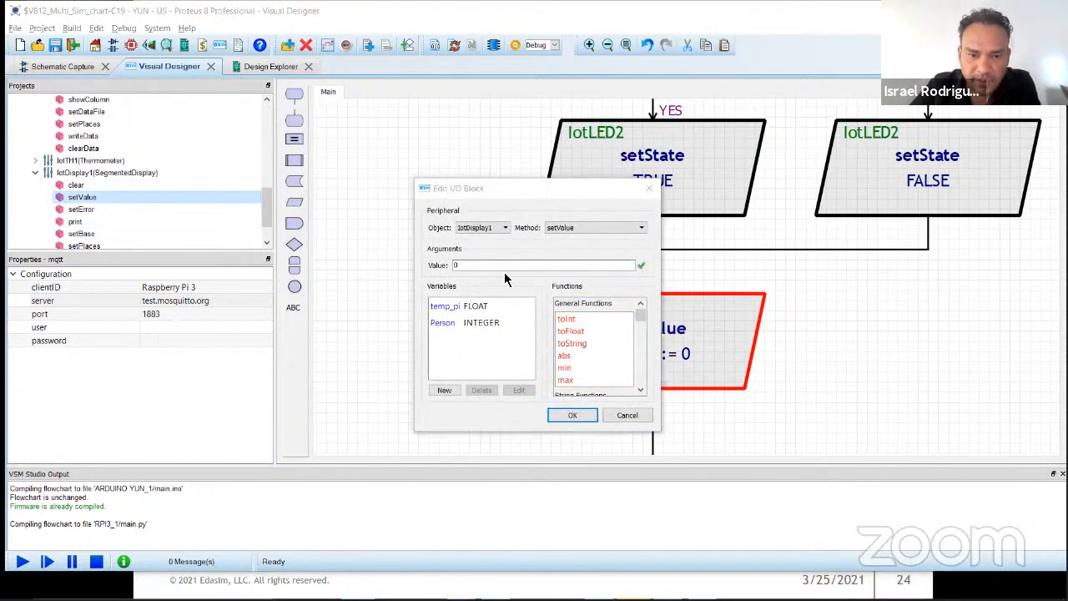
{"action": "key", "text": "BackSpace"}
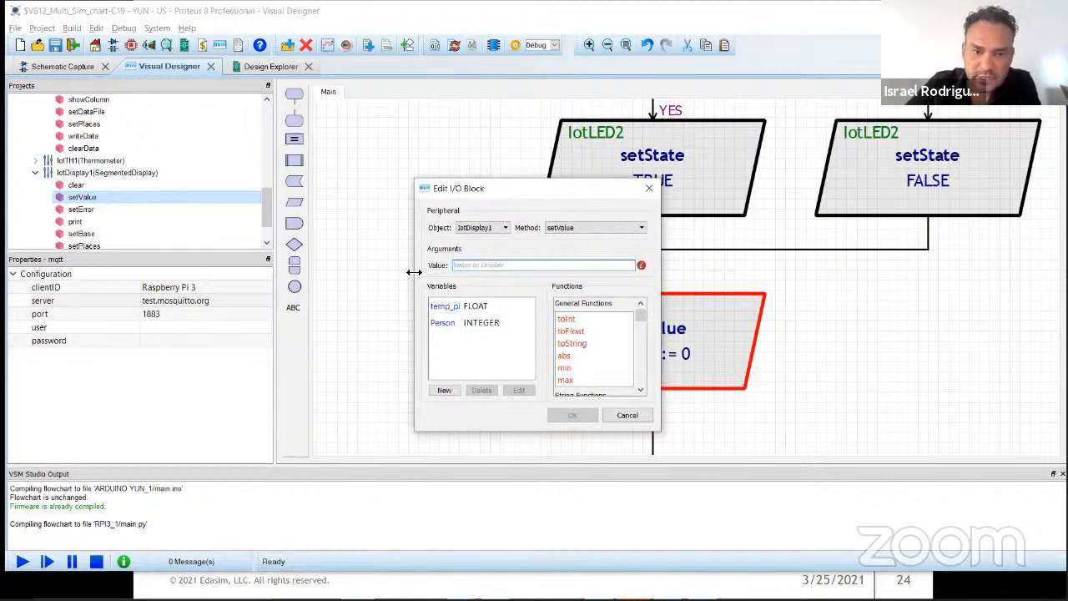
{"action": "double_click", "coordinate": [436, 322]}
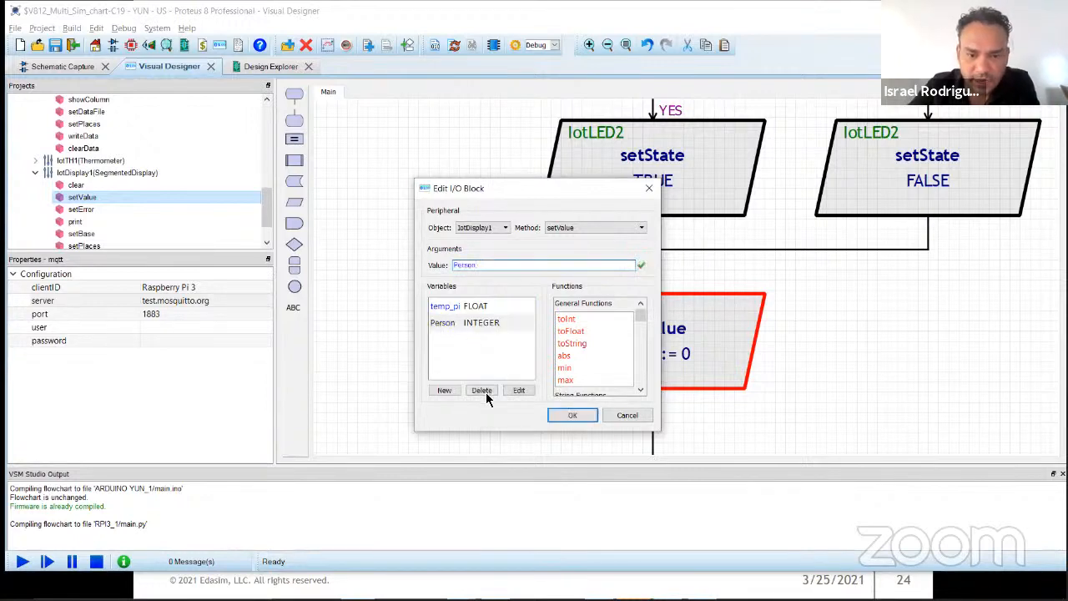
{"action": "left_click", "coordinate": [571, 414]}
{"action": "left_click", "coordinate": [833, 343]}
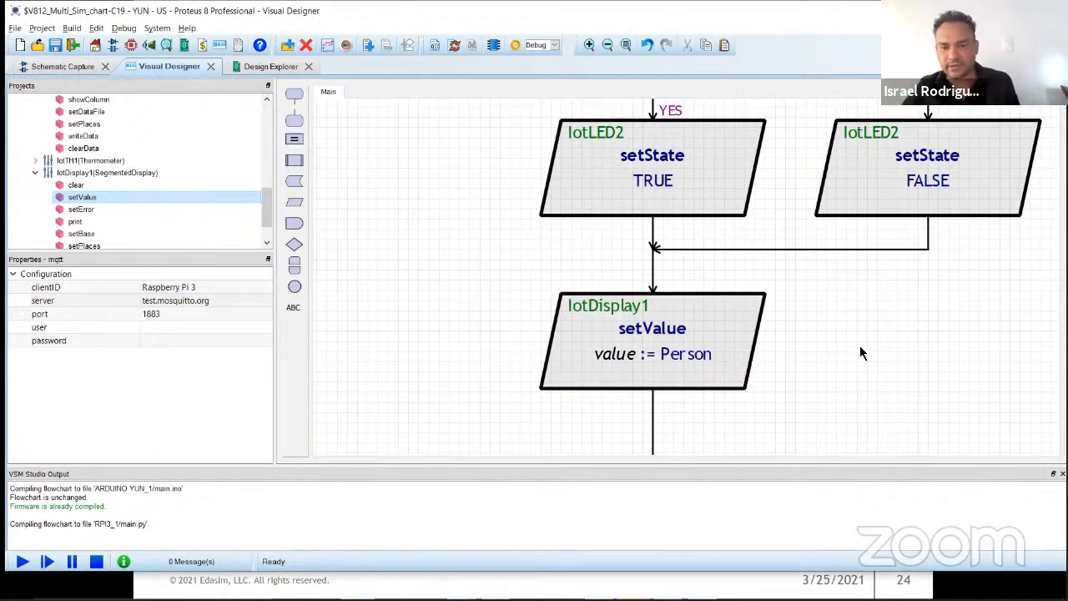
Step: Move the Person := Person+1 assignment block further down, leaving space on the line below the IotDisplay1 block
{"action": "scroll", "coordinate": [860, 354], "scroll_direction": "down", "scroll_amount": 1}
{"action": "middle_click", "coordinate": [872, 373]}
{"action": "left_click", "coordinate": [805, 196]}
{"action": "left_click_drag", "start_coordinate": [548, 418], "coordinate": [518, 444]}
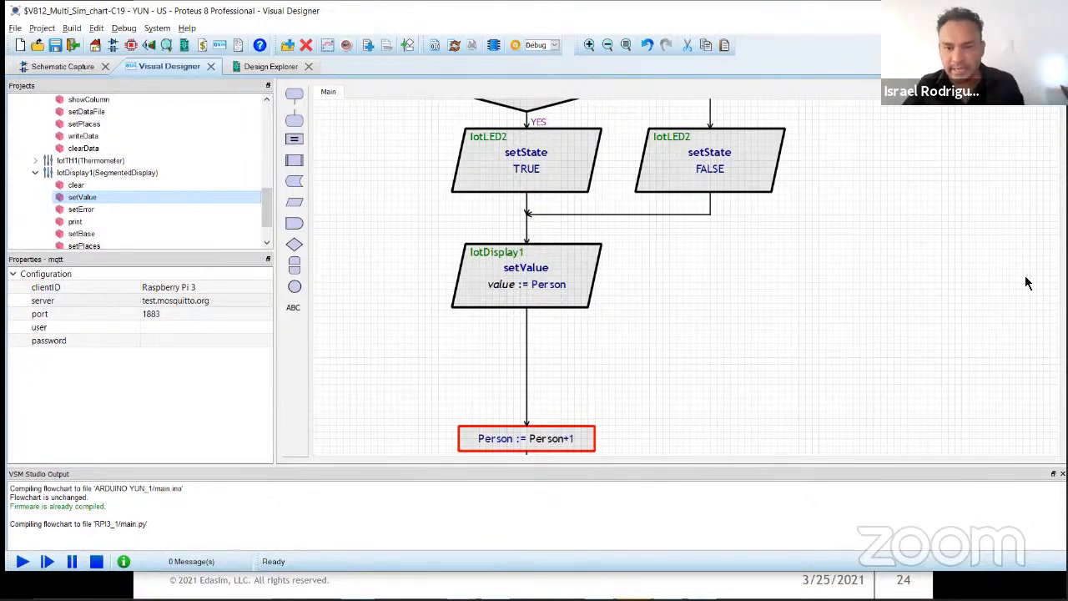
{"action": "scroll", "coordinate": [839, 250], "scroll_direction": "down", "scroll_amount": 4}
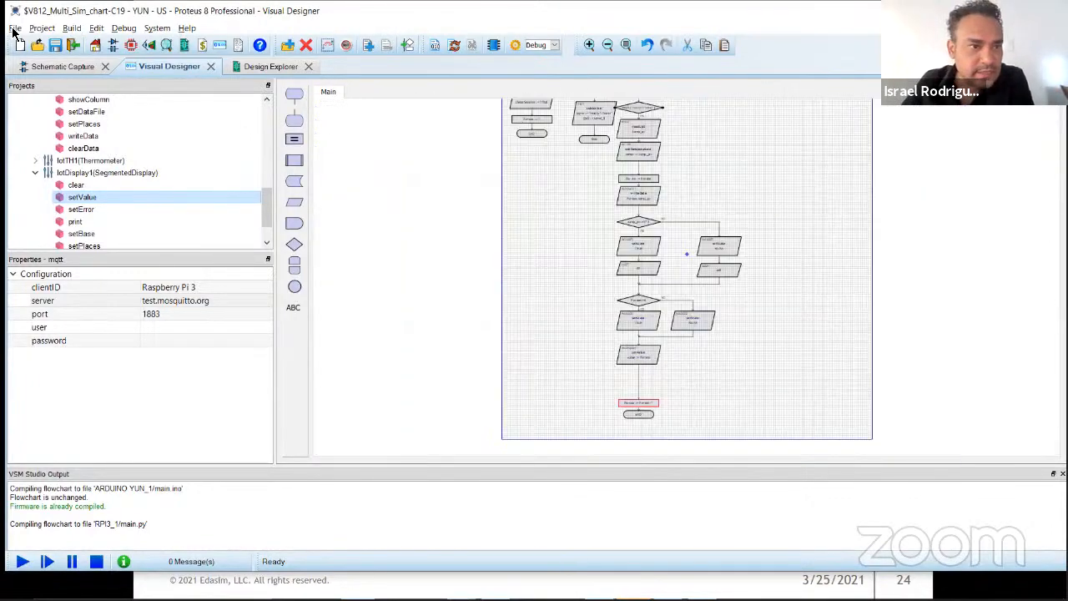
Step: Try to run the simulation and connect the topic decision's NO output to the main line above Person := Person+1, routed around the other branches
{"action": "left_click", "coordinate": [22, 562]}
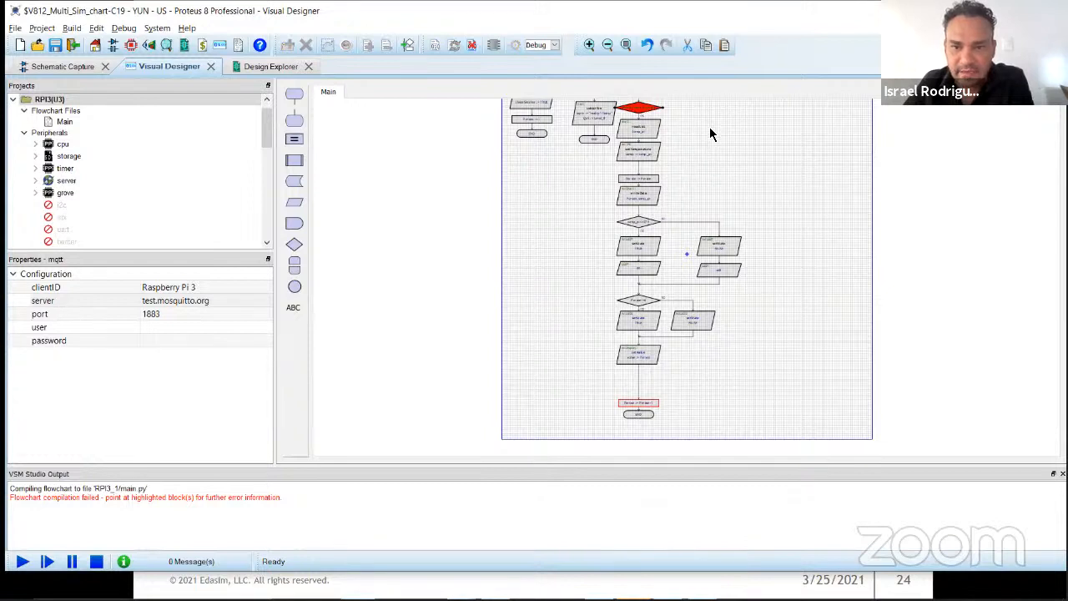
{"action": "left_click_drag", "start_coordinate": [667, 108], "coordinate": [642, 383]}
{"action": "left_click_drag", "start_coordinate": [667, 257], "coordinate": [757, 217]}
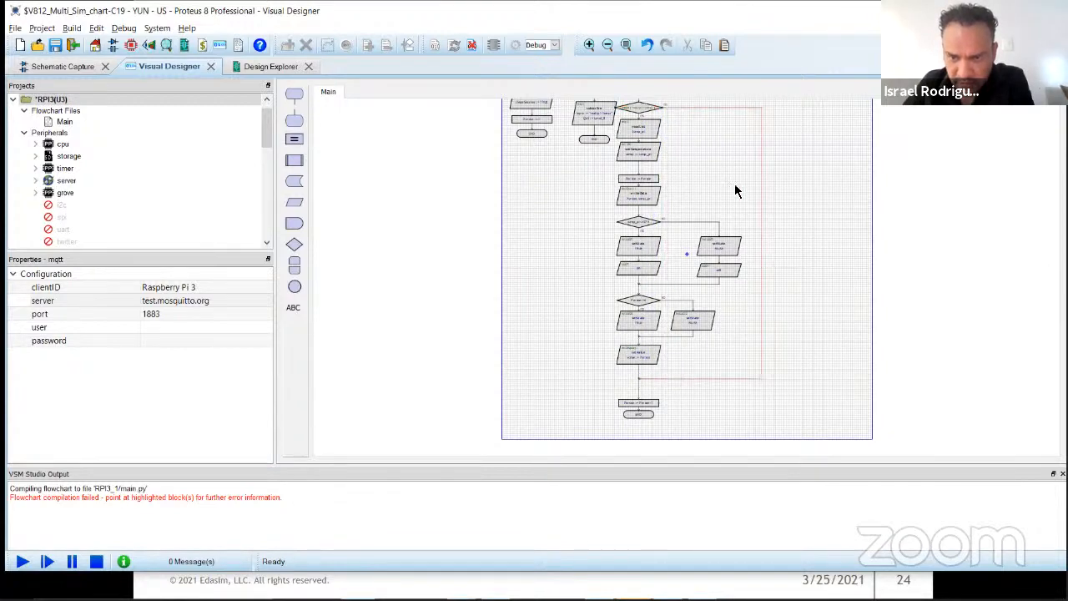
Step: Tidy the flowchart by lowering the setTemperature block, shifting the IotLED2 FALSE block outward and moving the subscribe routine away from the message routine
{"action": "left_click", "coordinate": [651, 159]}
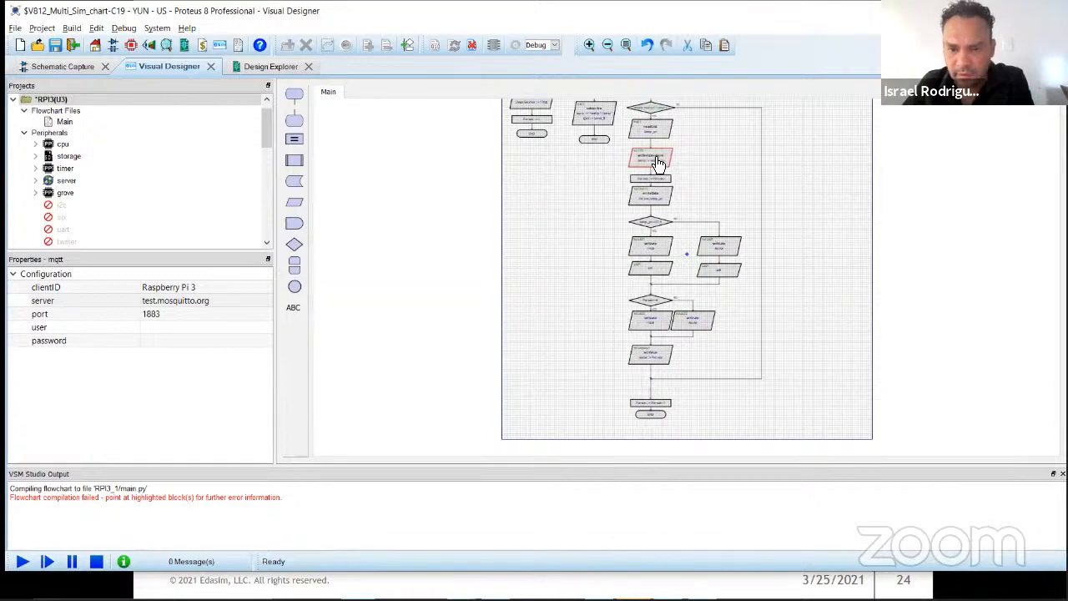
{"action": "left_click_drag", "start_coordinate": [705, 333], "coordinate": [724, 330]}
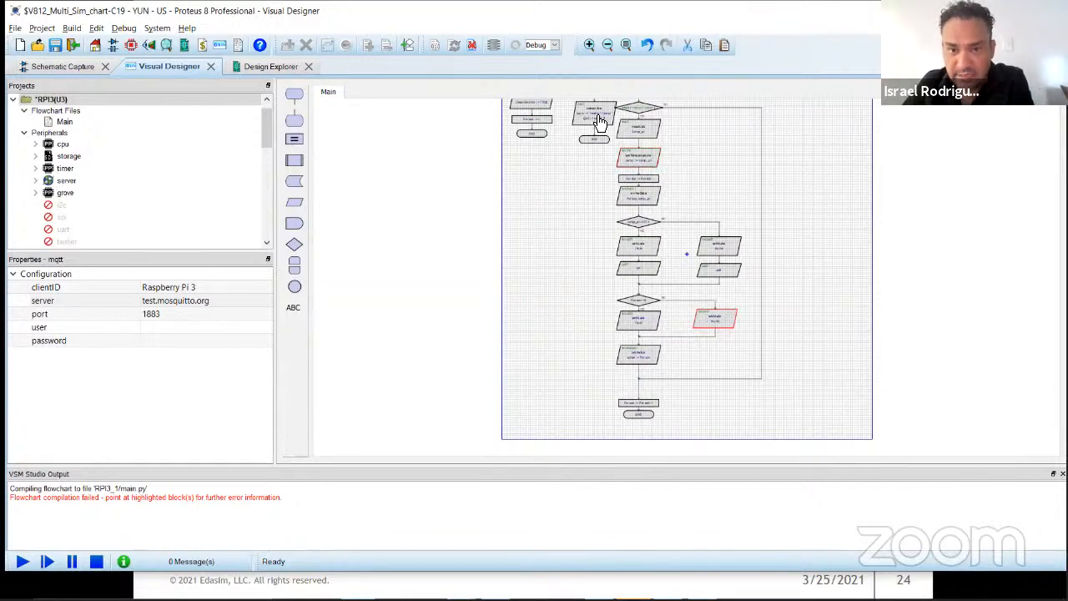
{"action": "left_click_drag", "start_coordinate": [594, 138], "coordinate": [586, 139]}
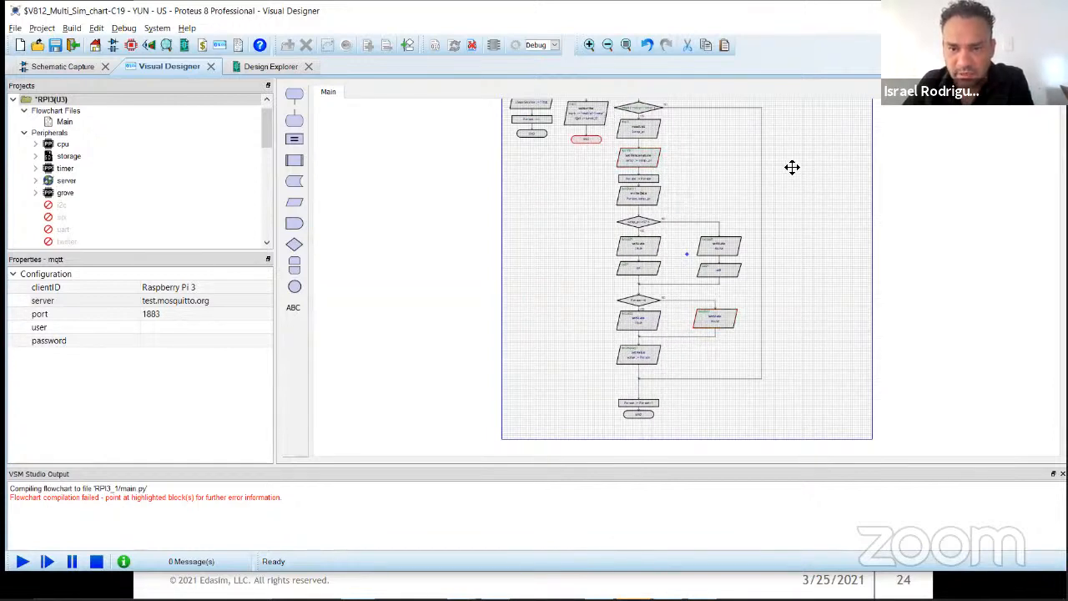
Step: Save the project and run the multiboard simulation
{"action": "scroll", "coordinate": [521, 313], "scroll_direction": "up", "scroll_amount": 1}
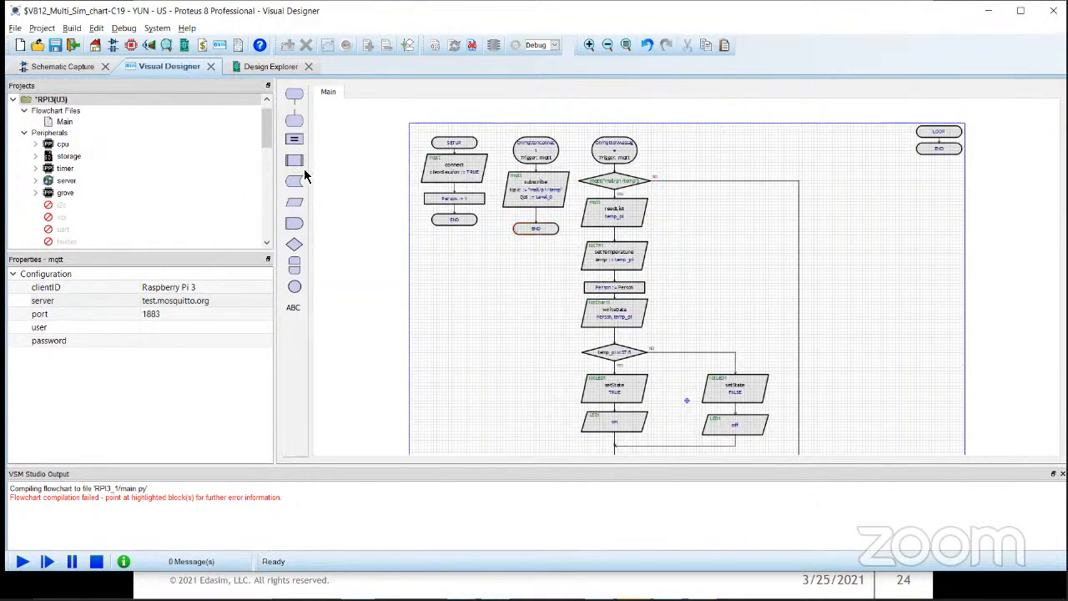
{"action": "left_click", "coordinate": [55, 44]}
{"action": "left_click", "coordinate": [23, 560]}
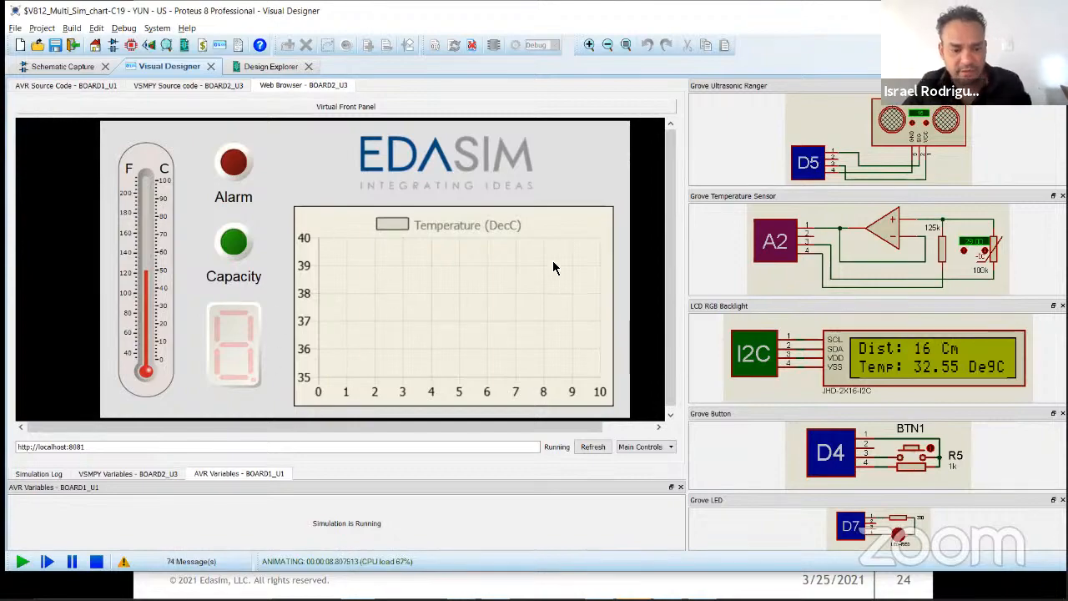
Step: Switch to the MQTT.Cool Test Client in the browser to examine the received messages and return to the Proteus simulation
{"action": "key", "text": "alt+Tab"}
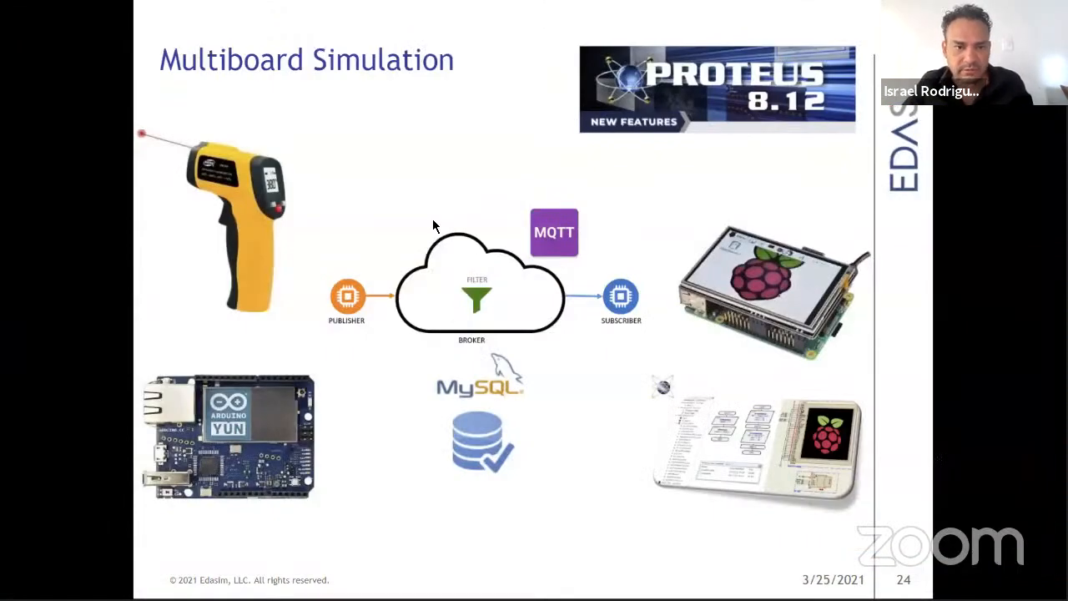
{"action": "key", "text": "Escape"}
{"action": "left_click", "coordinate": [533, 12]}
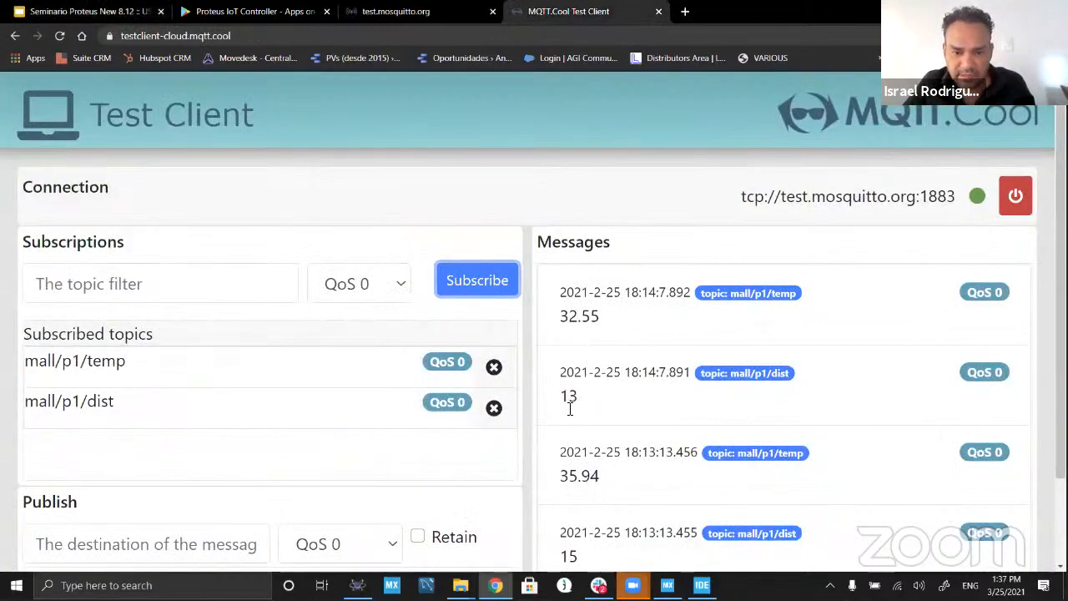
{"action": "key", "text": "alt+Tab"}
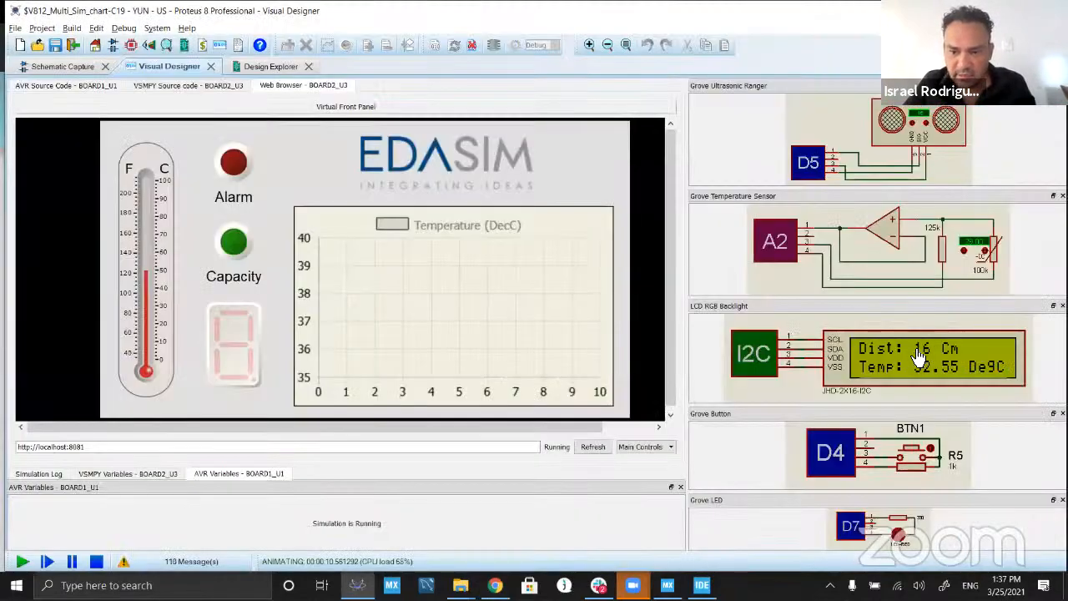
{"action": "key", "text": "alt+Tab"}
{"action": "key", "text": "alt+Tab"}
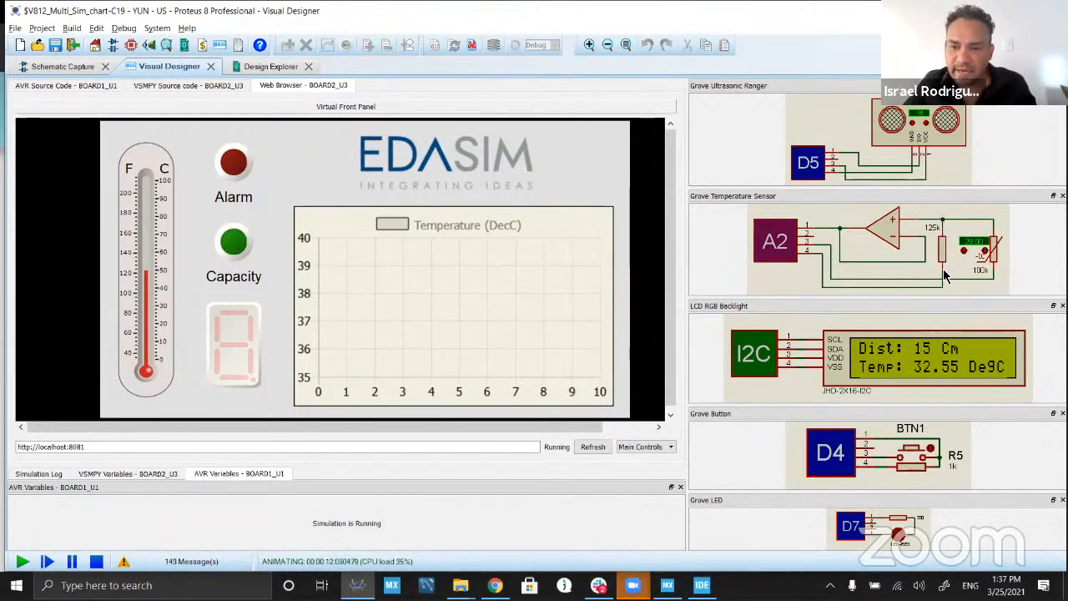
Step: Raise the simulated Grove temperature sensor until the LCD reads 35.35 DegC and trigger BTN1 to publish the reading
{"action": "left_click", "coordinate": [964, 251]}
{"action": "left_click", "coordinate": [963, 250]}
{"action": "left_click", "coordinate": [964, 250]}
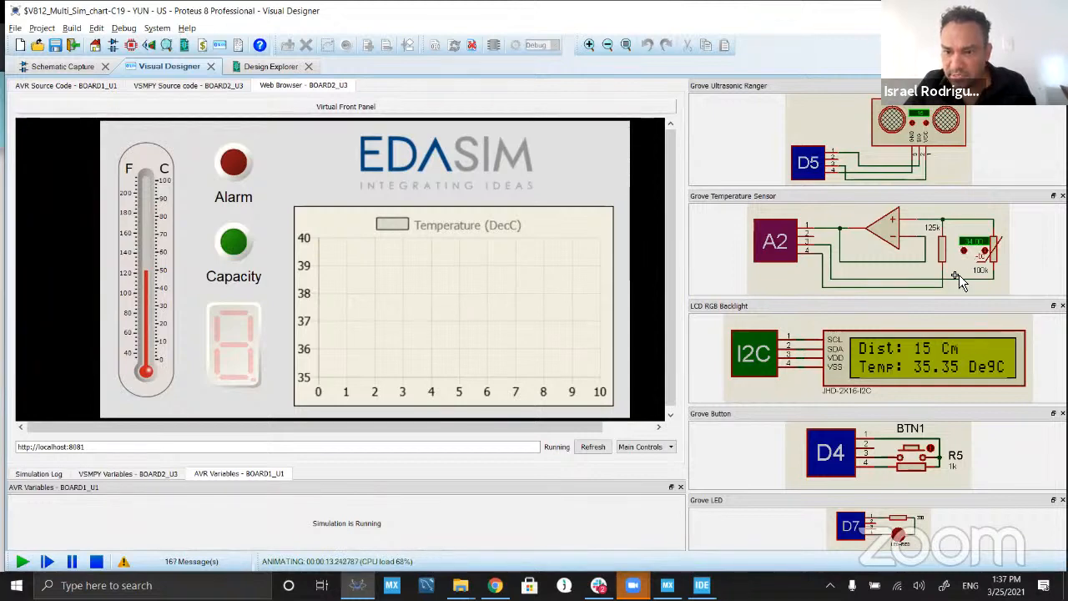
{"action": "left_click", "coordinate": [916, 451]}
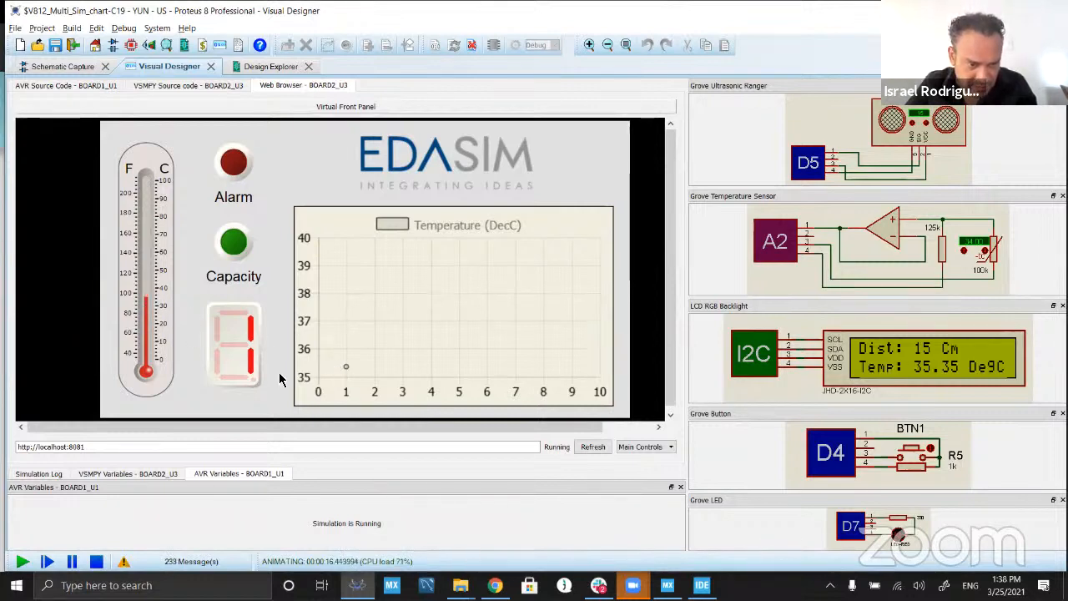
Step: Check the latest mall/p1/temp and mall/p1/dist messages in the MQTT.Cool Test Client and return to the Proteus simulation
{"action": "key", "text": "alt+Tab"}
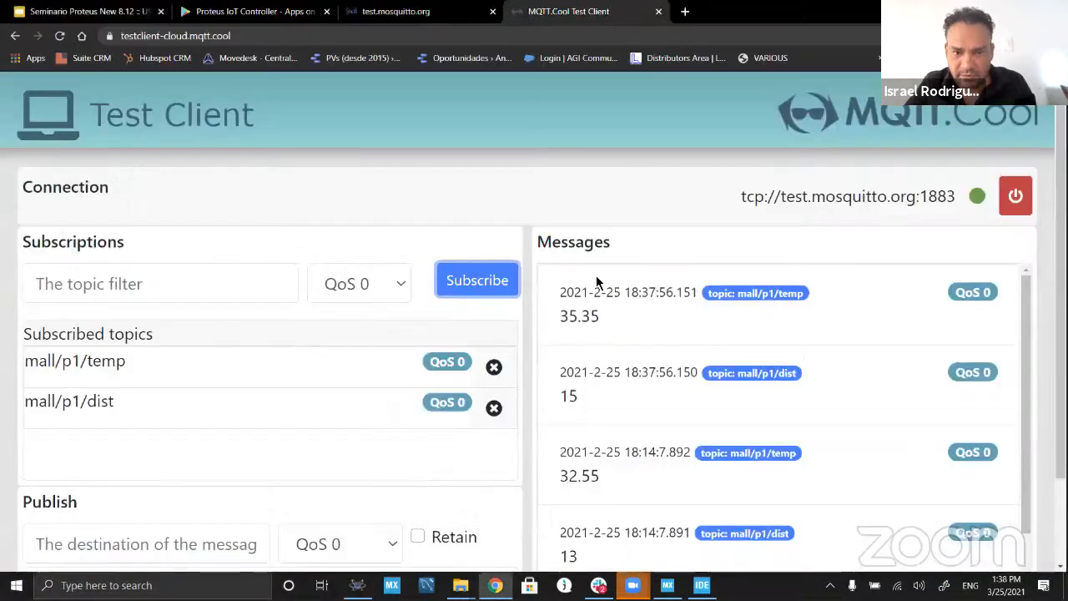
{"action": "double_click", "coordinate": [602, 316]}
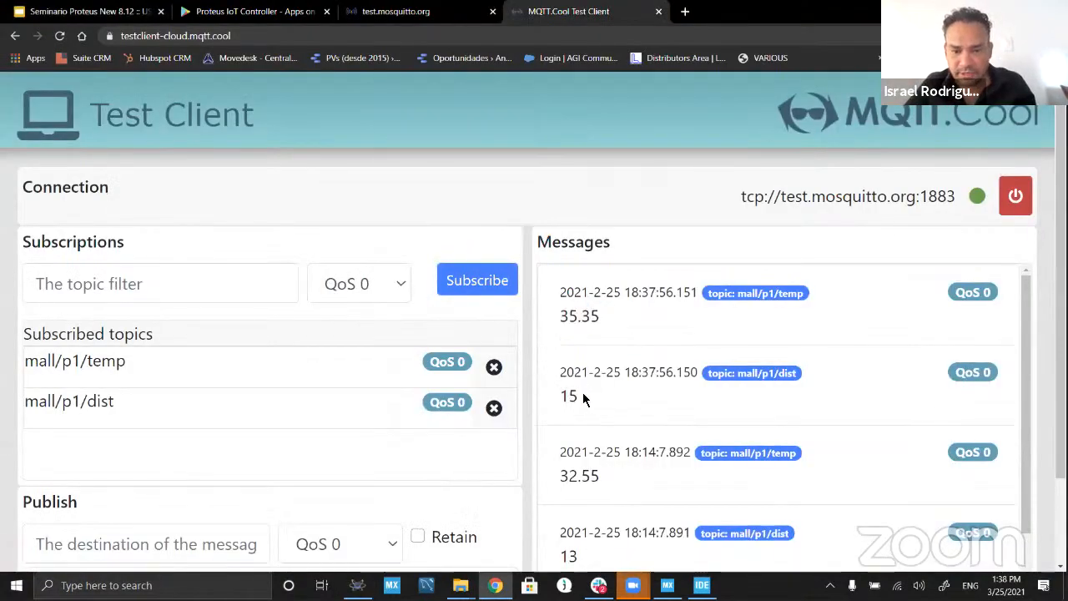
{"action": "key", "text": "alt+Tab"}
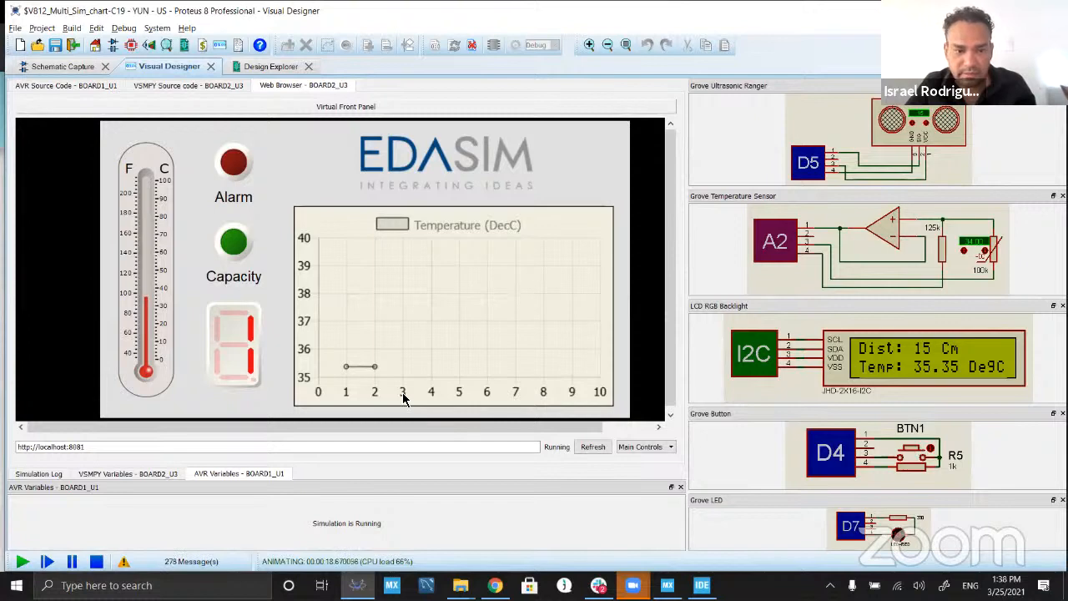
Step: Adjust the simulated temperature sensor until the LCD reads 37.65 DegC and publish the reading with BTN1 to test the alarm
{"action": "left_click", "coordinate": [985, 251]}
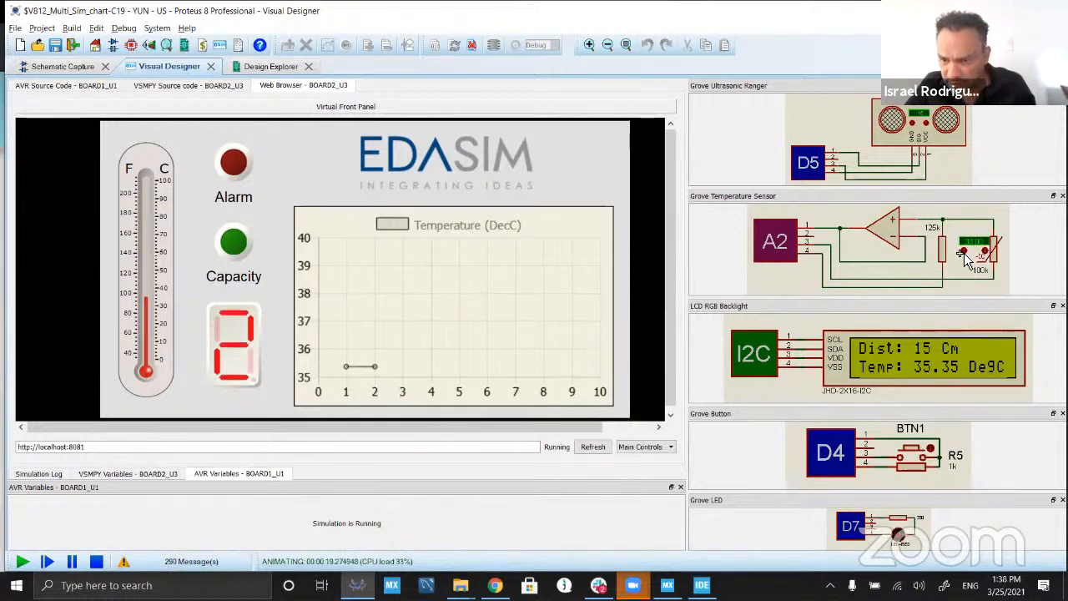
{"action": "left_click", "coordinate": [965, 251]}
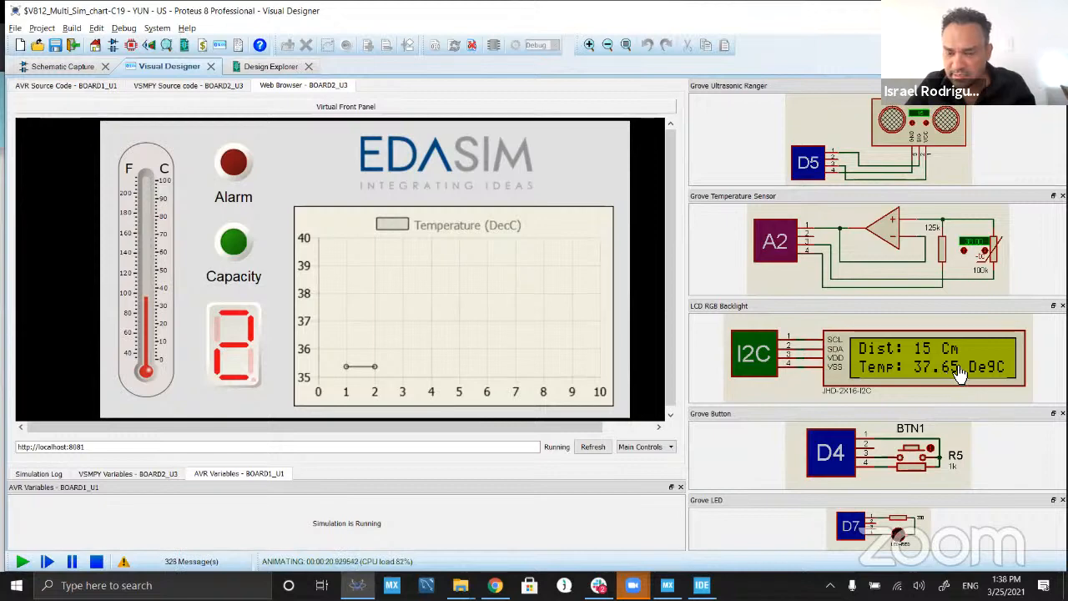
{"action": "left_click", "coordinate": [919, 451]}
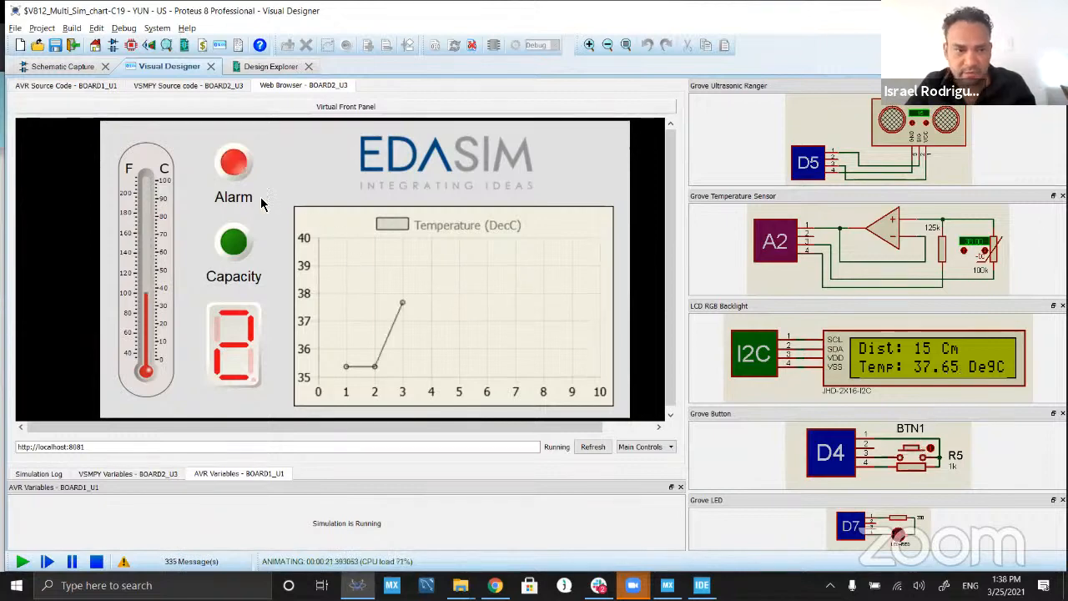
Step: Trigger BTN1 repeatedly to publish further readings until the front panel's person count reaches 6, testing the Capacity indicator
{"action": "left_click", "coordinate": [919, 452]}
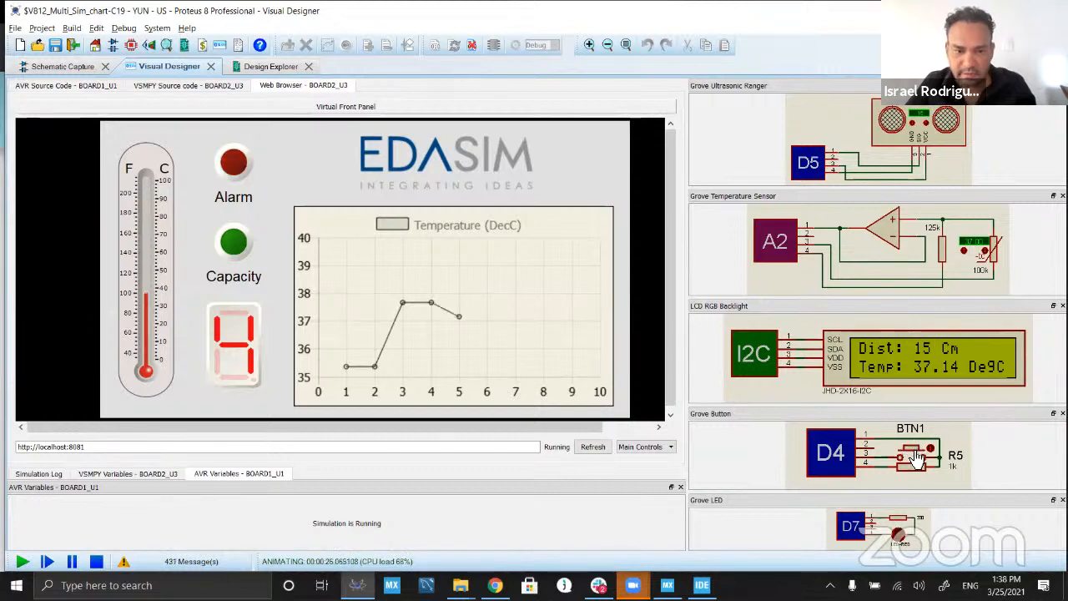
{"action": "left_click", "coordinate": [912, 449]}
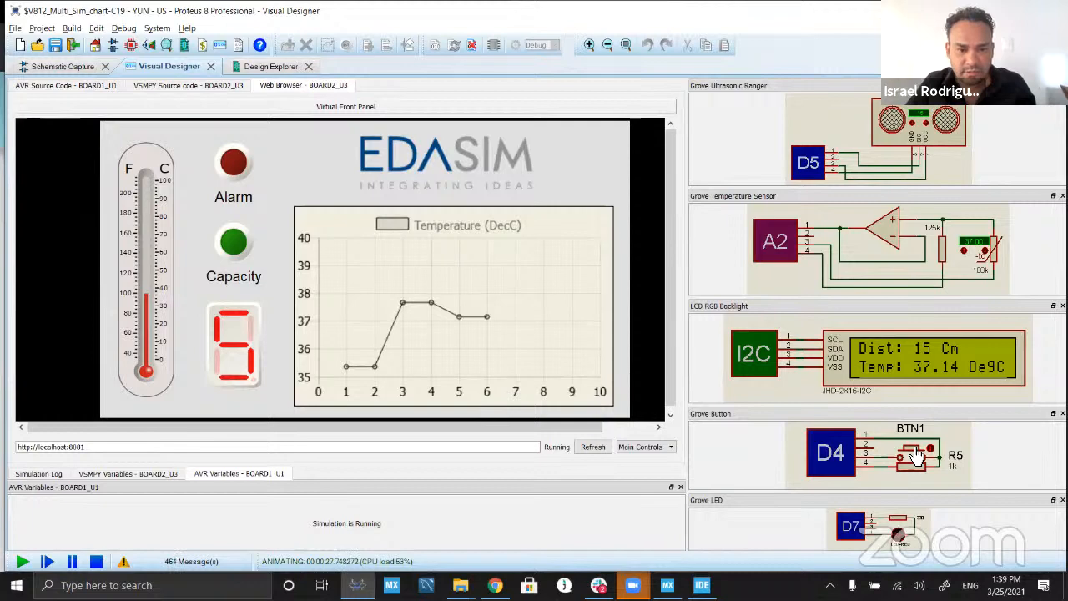
{"action": "left_click", "coordinate": [916, 455]}
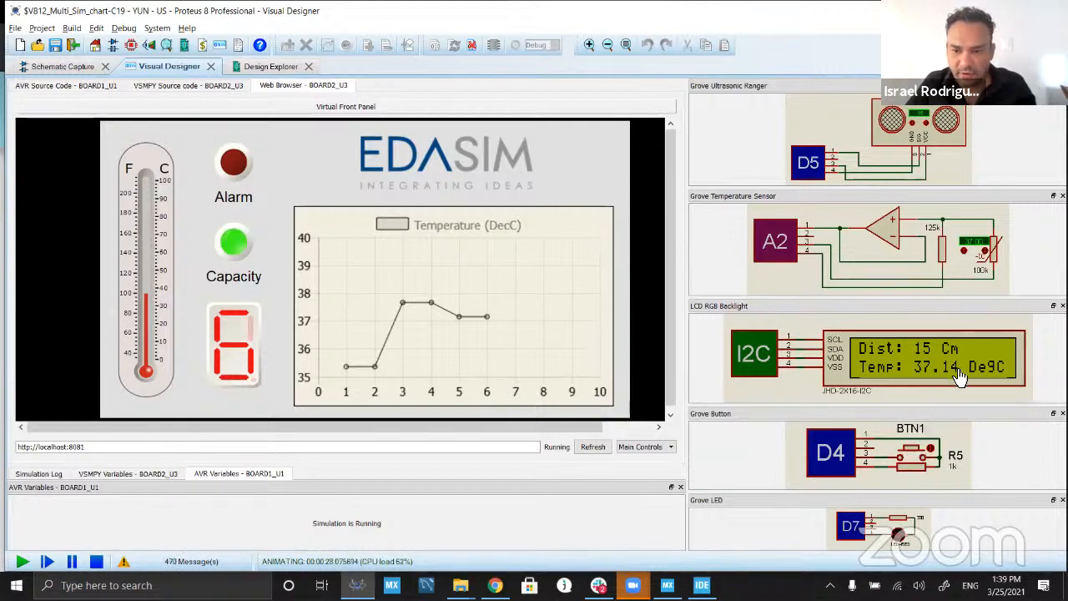
Step: Check the latest published values in the MQTT.Cool Test Client and publish another reading with BTN1 in the Proteus simulation
{"action": "key", "text": "alt+Tab"}
{"action": "left_click_drag", "start_coordinate": [601, 315], "coordinate": [542, 314]}
{"action": "left_click_drag", "start_coordinate": [557, 395], "coordinate": [652, 412]}
{"action": "key", "text": "alt+Tab"}
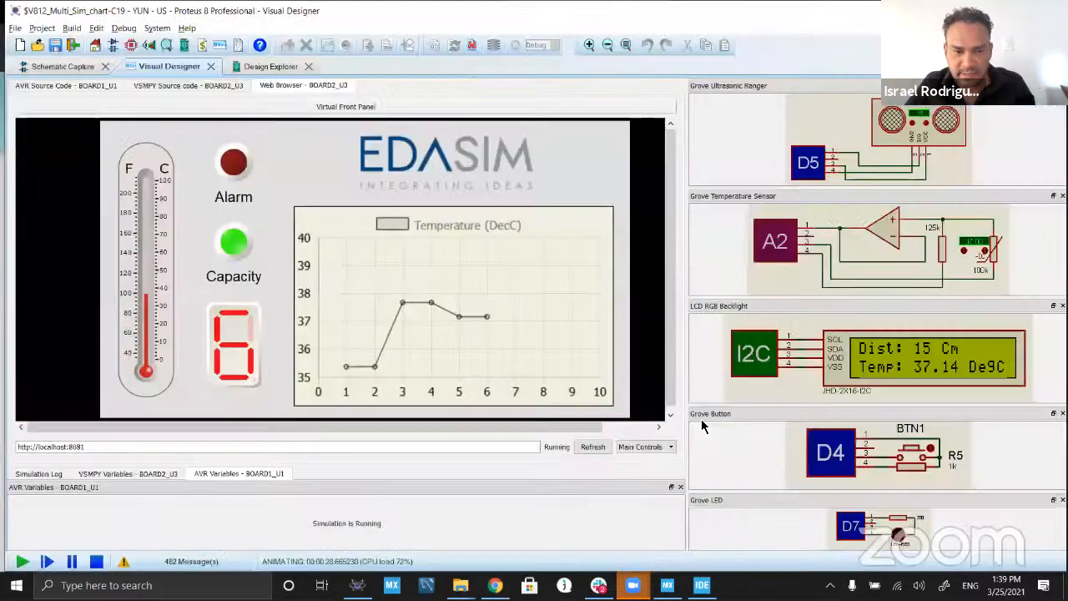
{"action": "left_click", "coordinate": [919, 453]}
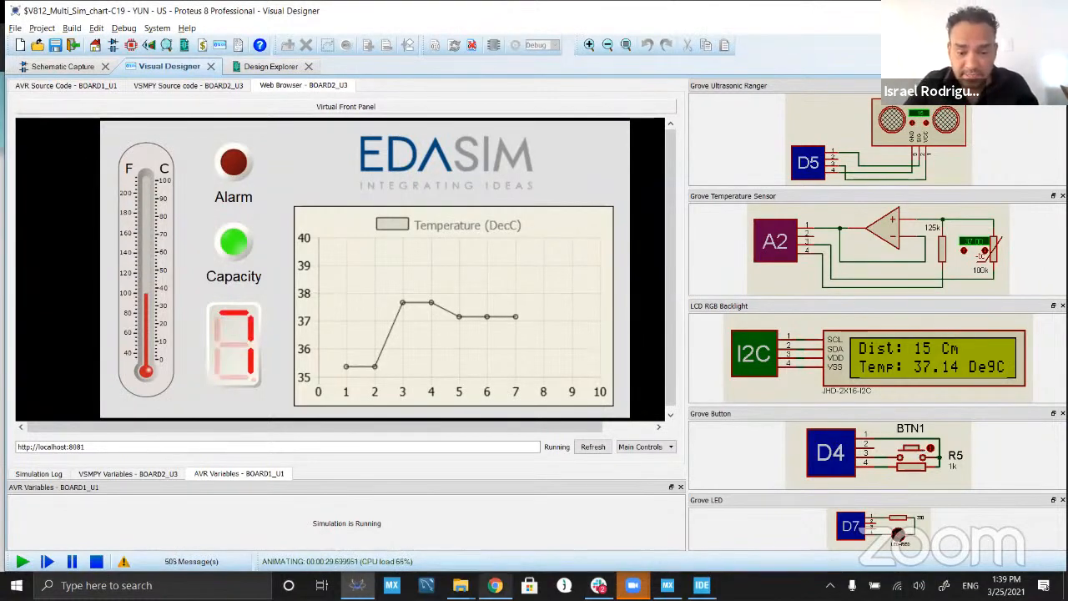
Step: View the Proteus IoT Controller app's Google Play page in Chrome and highlight the app's title
{"action": "left_click", "coordinate": [494, 585]}
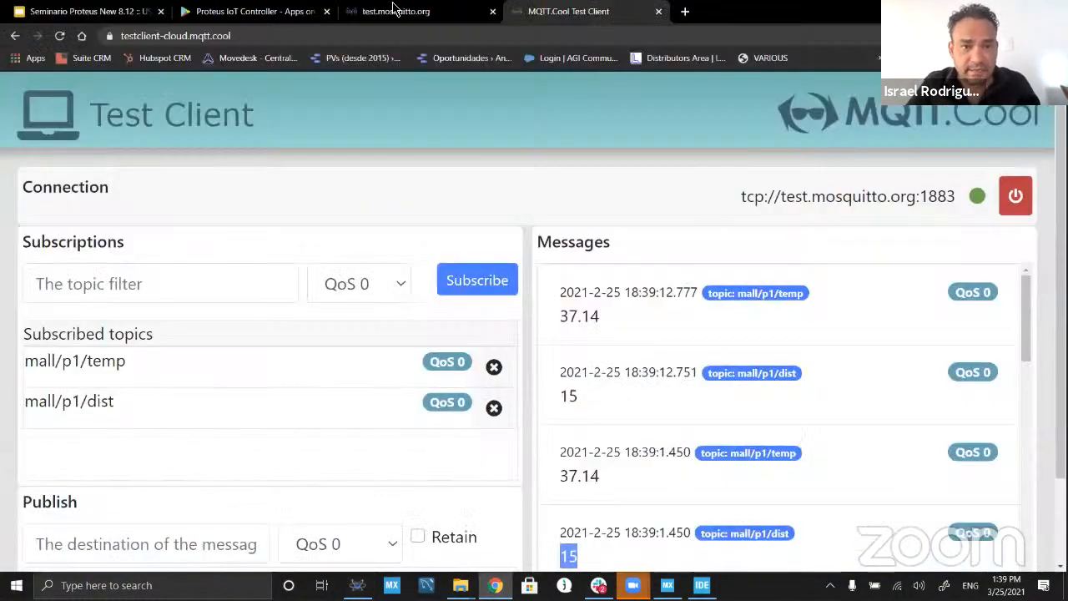
{"action": "left_click", "coordinate": [203, 16]}
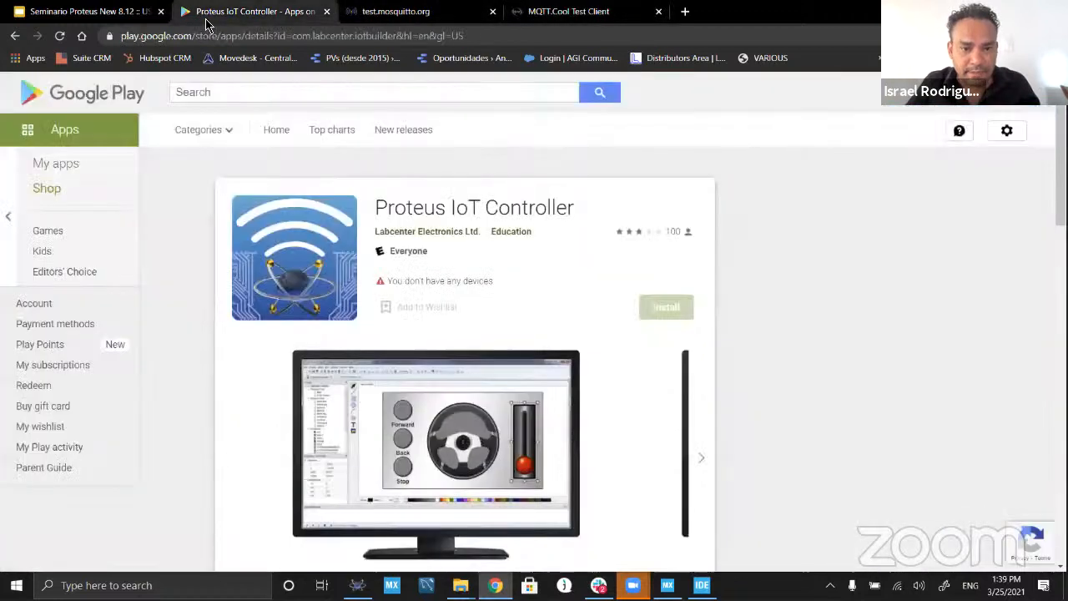
{"action": "triple_click", "coordinate": [486, 210]}
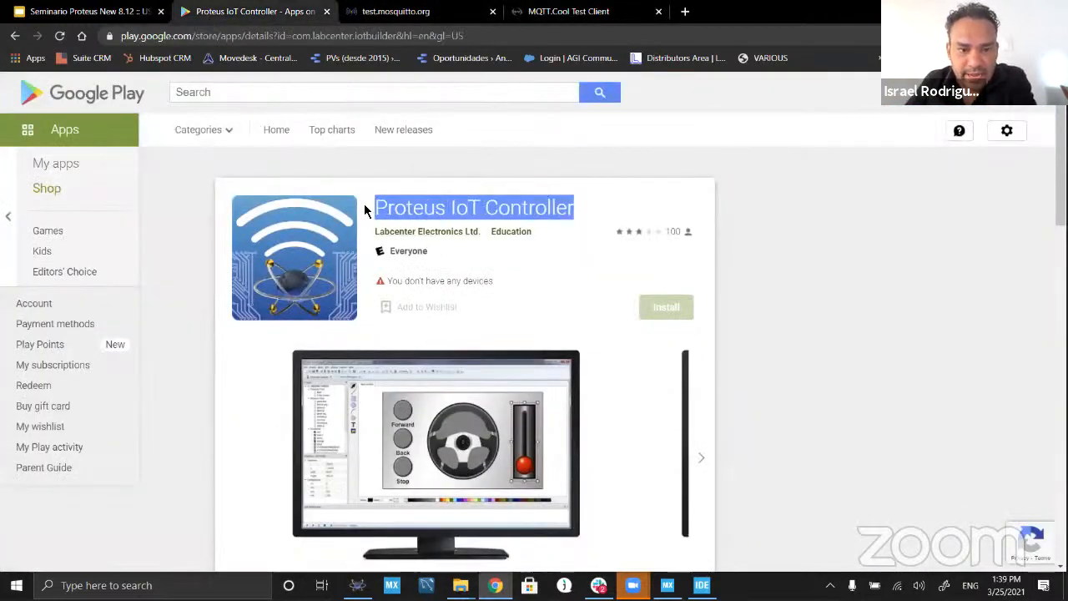
{"action": "left_click", "coordinate": [805, 359]}
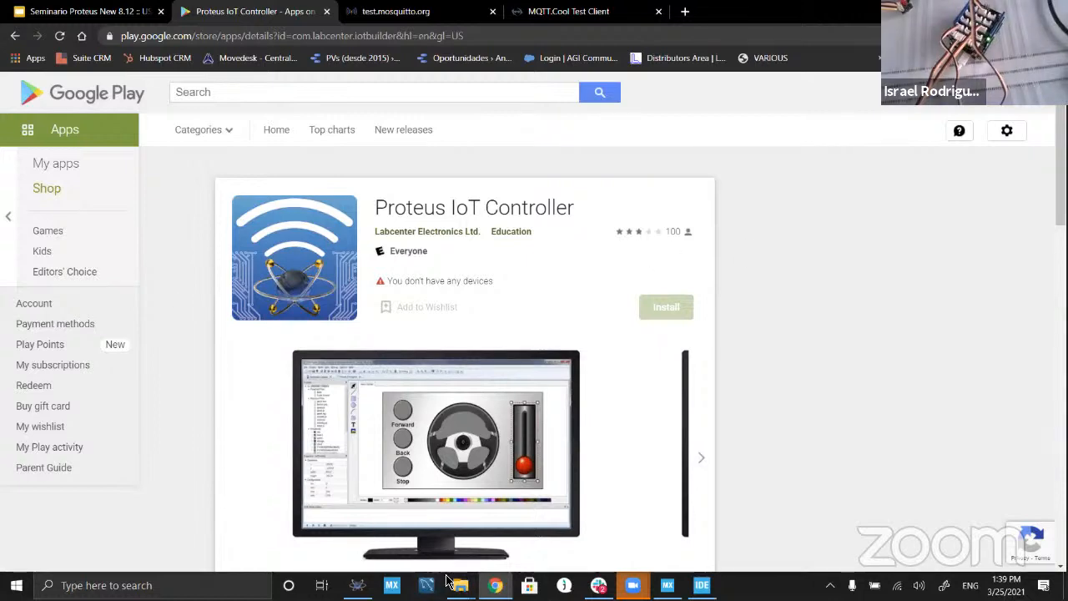
Step: Return to Proteus, raise the simulated temperature sensor until the LCD reads 40.48 DegC, and publish the reading with BTN1
{"action": "left_click", "coordinate": [357, 585]}
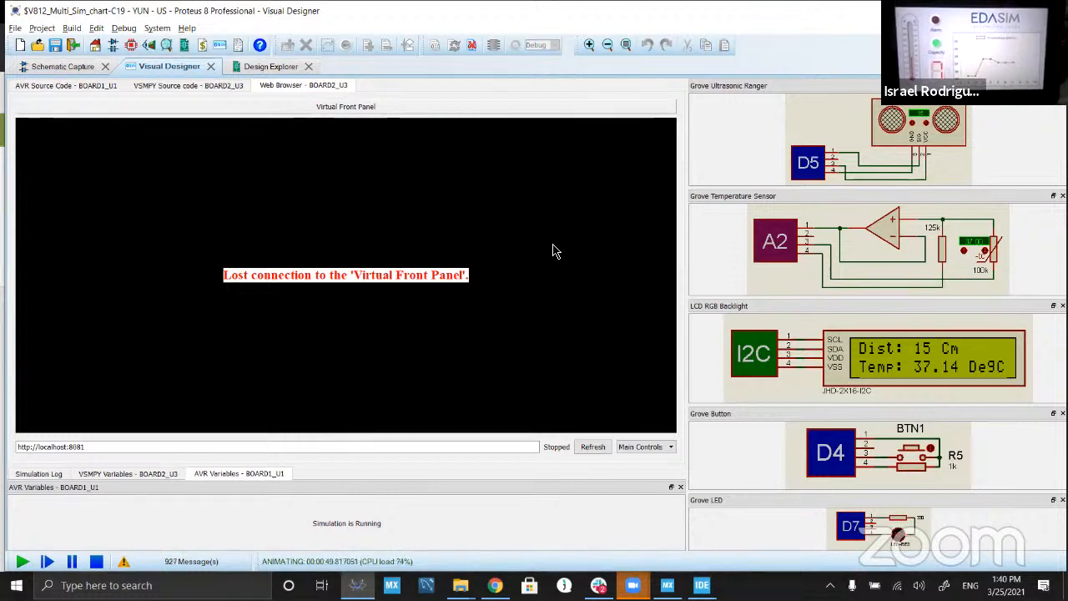
{"action": "left_click", "coordinate": [967, 252]}
{"action": "left_click", "coordinate": [967, 252]}
{"action": "left_click", "coordinate": [967, 251]}
{"action": "left_click", "coordinate": [967, 251]}
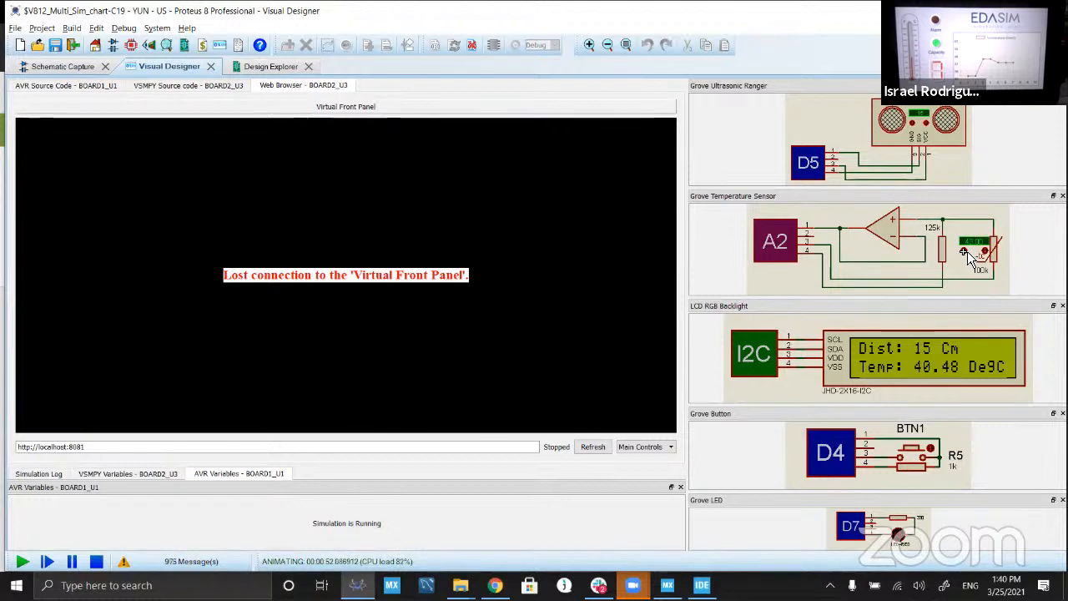
{"action": "left_click", "coordinate": [917, 448]}
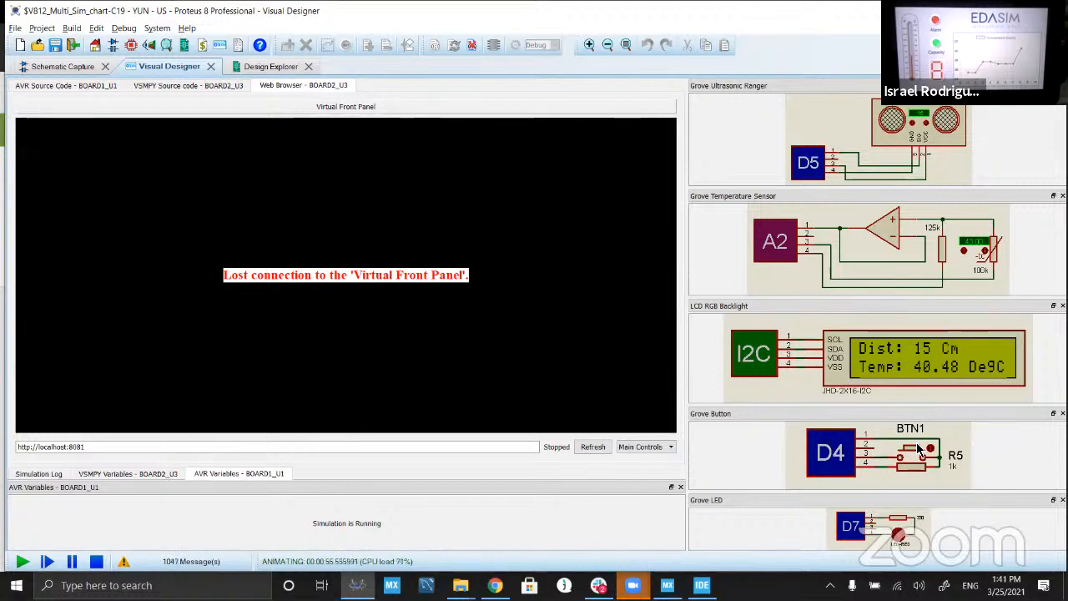
{"action": "left_click", "coordinate": [915, 449]}
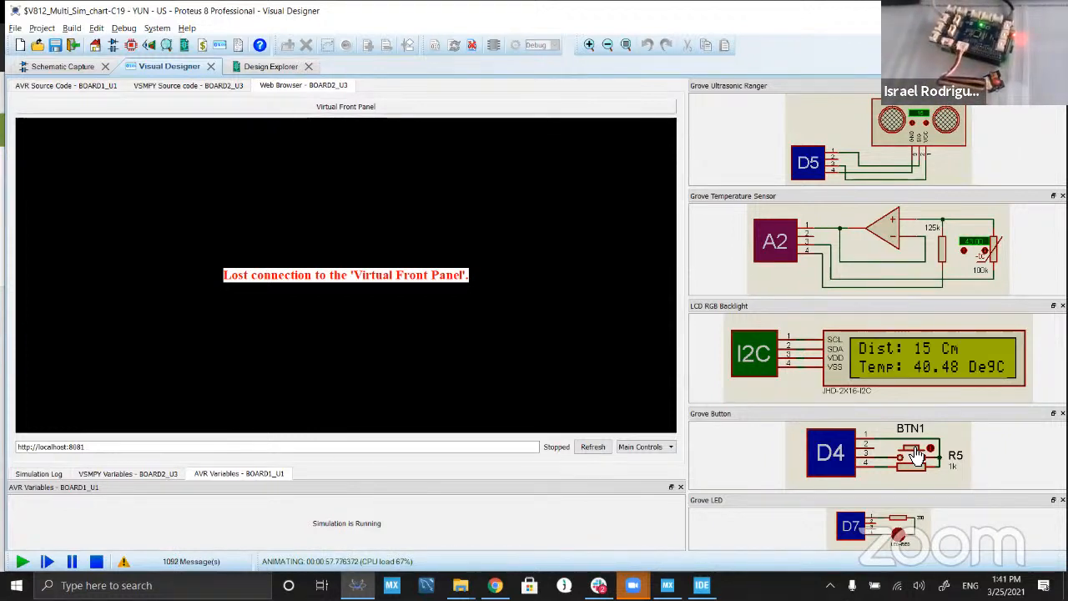
Step: Stop the simulation and collapse the RPI3(U3) project in the Visual Designer project tree
{"action": "left_click", "coordinate": [97, 560]}
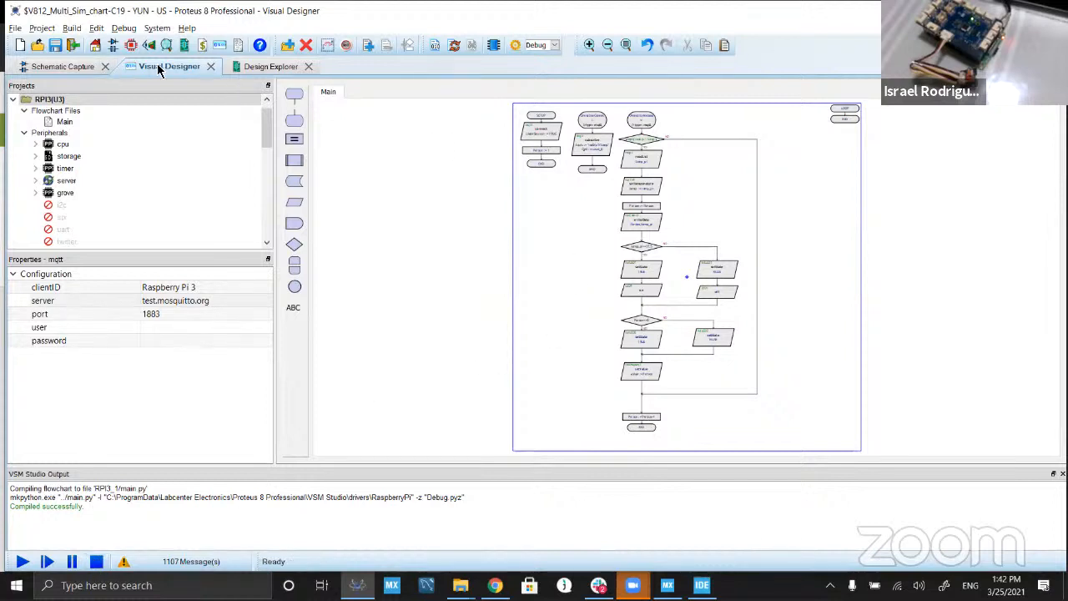
{"action": "double_click", "coordinate": [45, 100]}
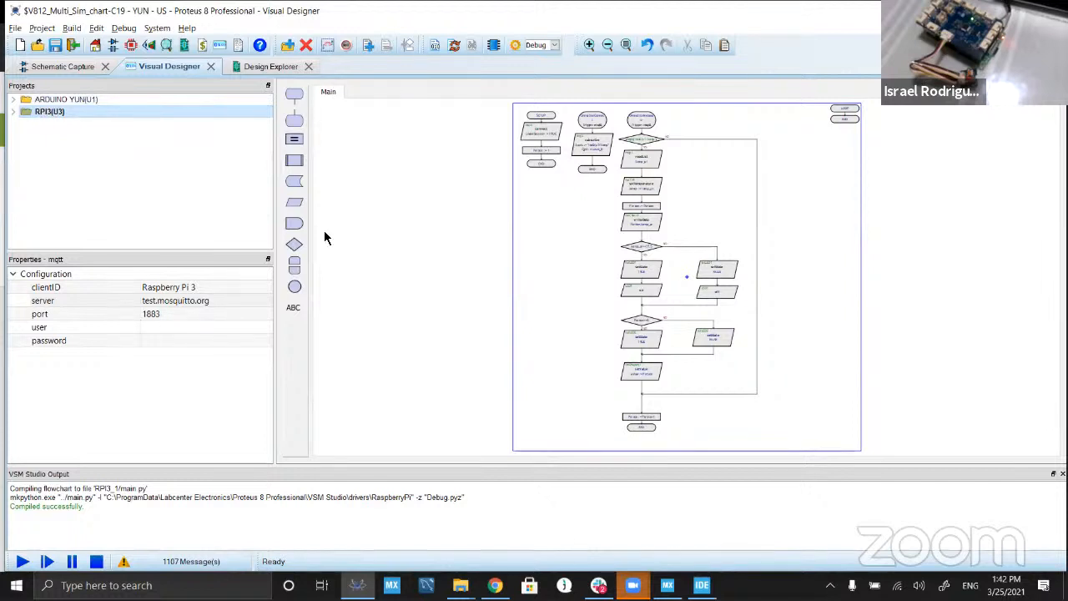
Step: Launch Advanced Port Scanner and scan the 192.168.1.1-254 range for network devices
{"action": "left_click", "coordinate": [239, 581]}
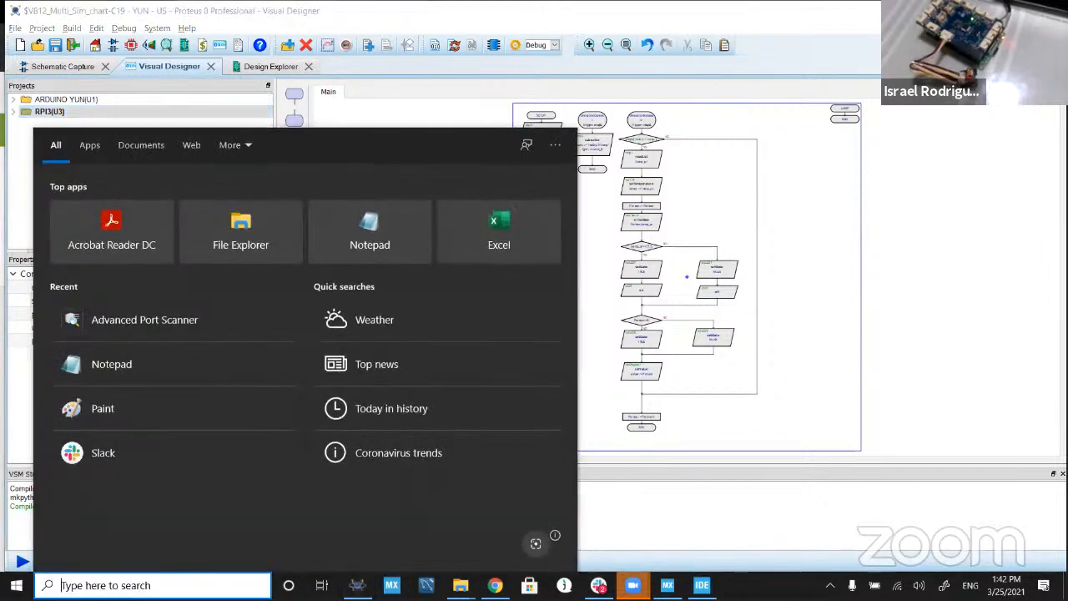
{"action": "type", "text": "sca"}
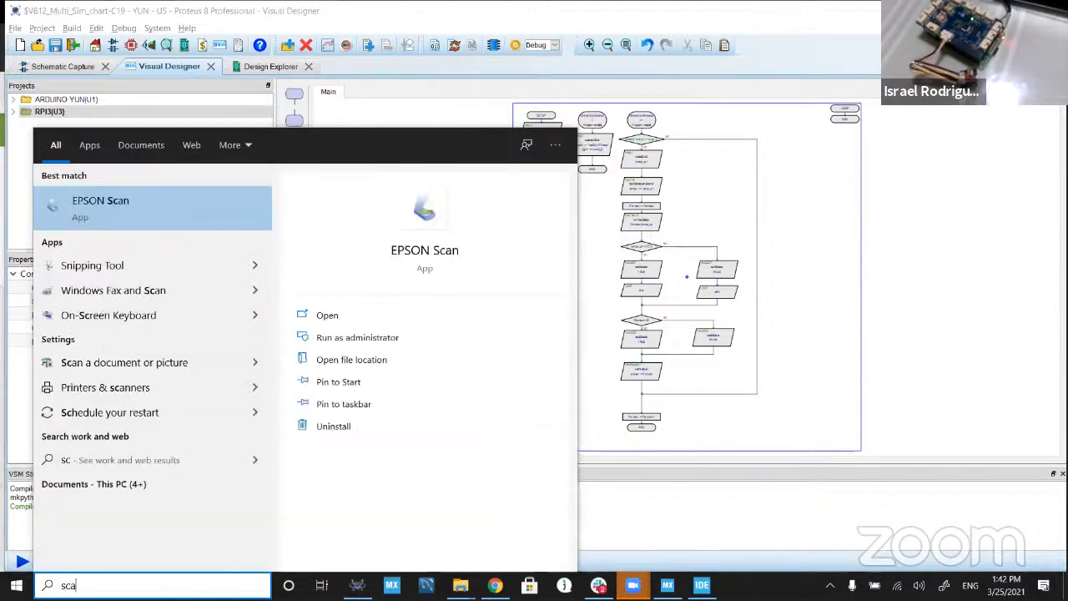
{"action": "key", "text": "BackSpace"}
{"action": "key", "text": "BackSpace"}
{"action": "key", "text": "BackSpace"}
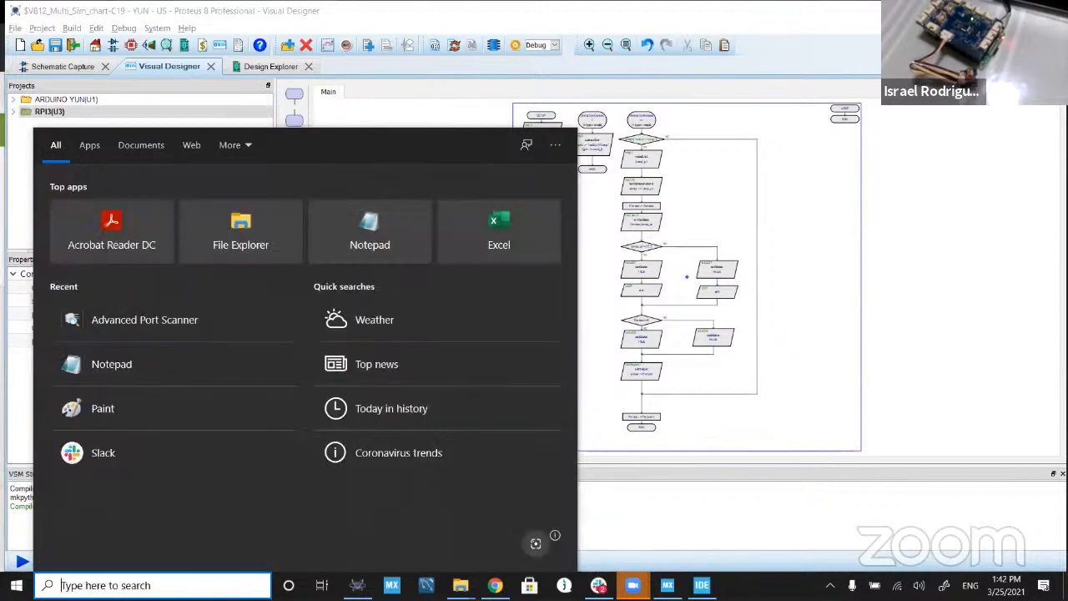
{"action": "type", "text": "scan"}
{"action": "key", "text": "BackSpace"}
{"action": "key", "text": "BackSpace"}
{"action": "key", "text": "BackSpace"}
{"action": "key", "text": "BackSpace"}
{"action": "type", "text": "port"}
{"action": "key", "text": "Return"}
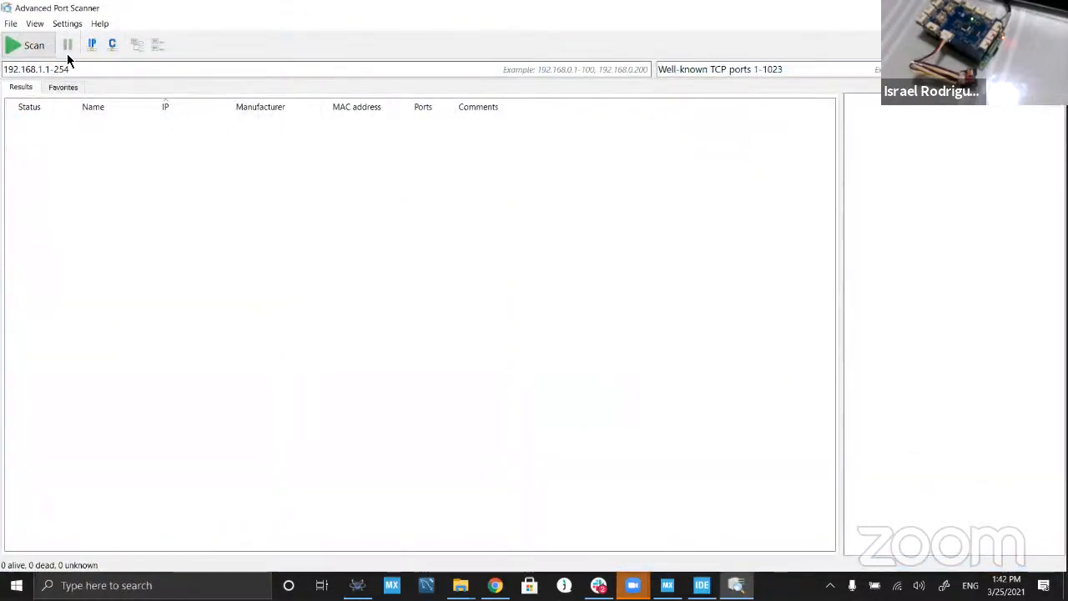
{"action": "left_click", "coordinate": [37, 45]}
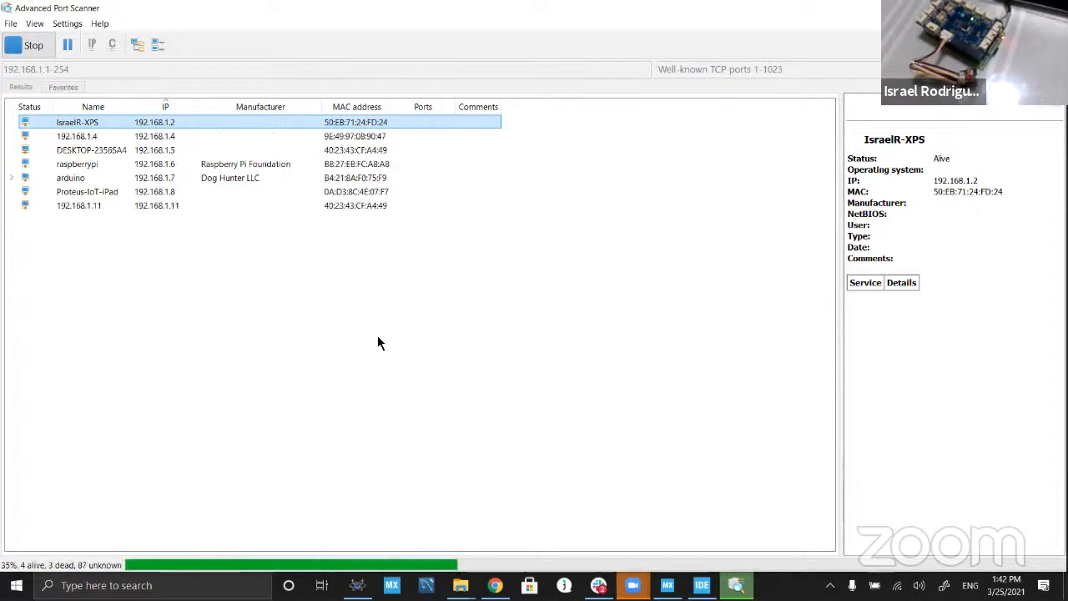
Step: Examine the IP addresses of the raspberrypi and arduino entries in the scan results and close the scanner
{"action": "left_click", "coordinate": [897, 585]}
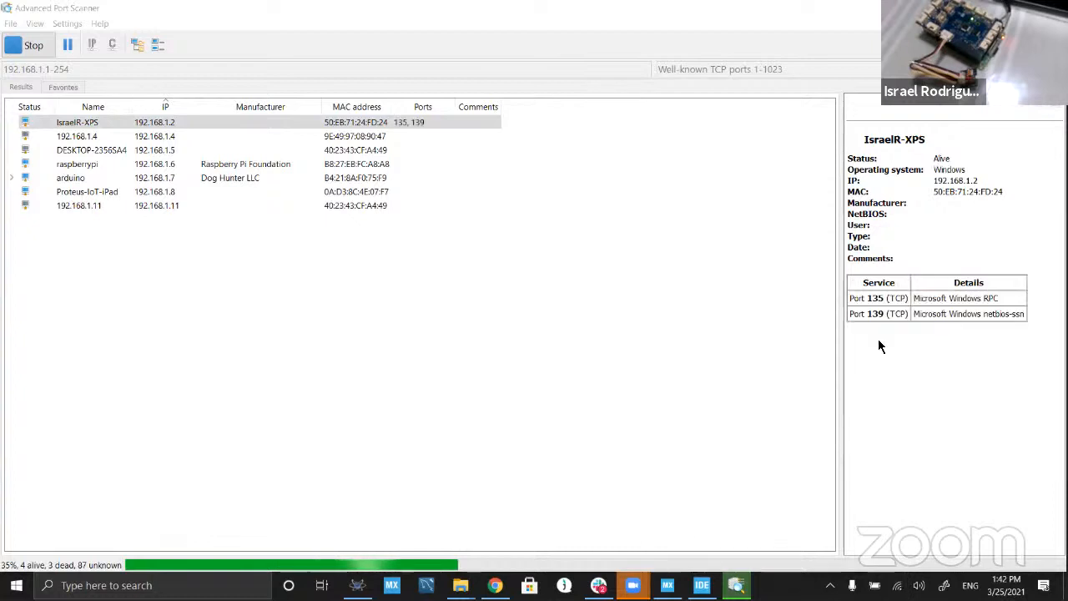
{"action": "left_click", "coordinate": [586, 230]}
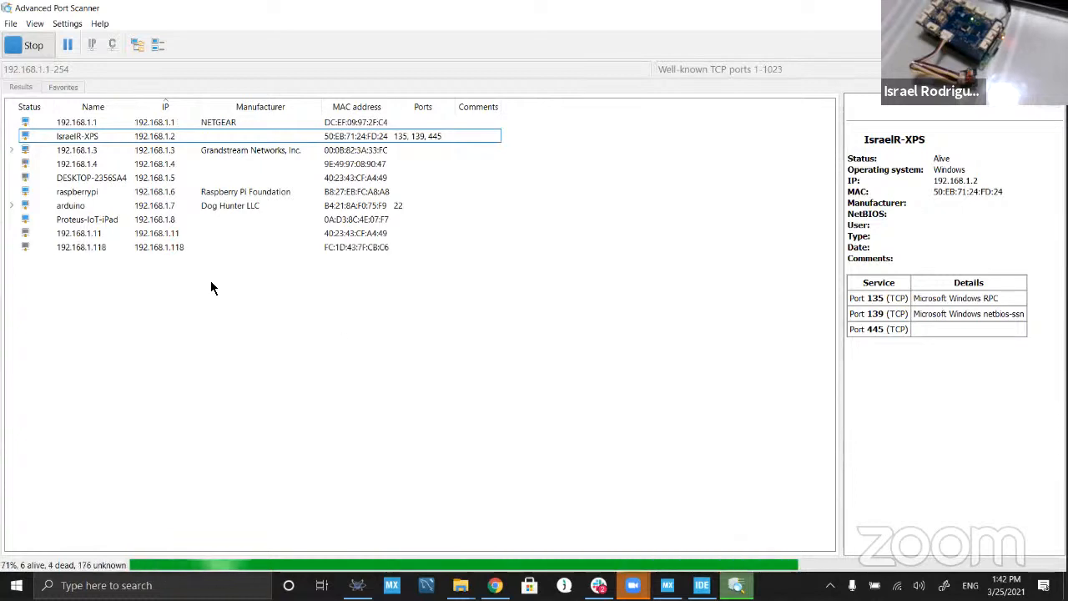
{"action": "left_click", "coordinate": [62, 192]}
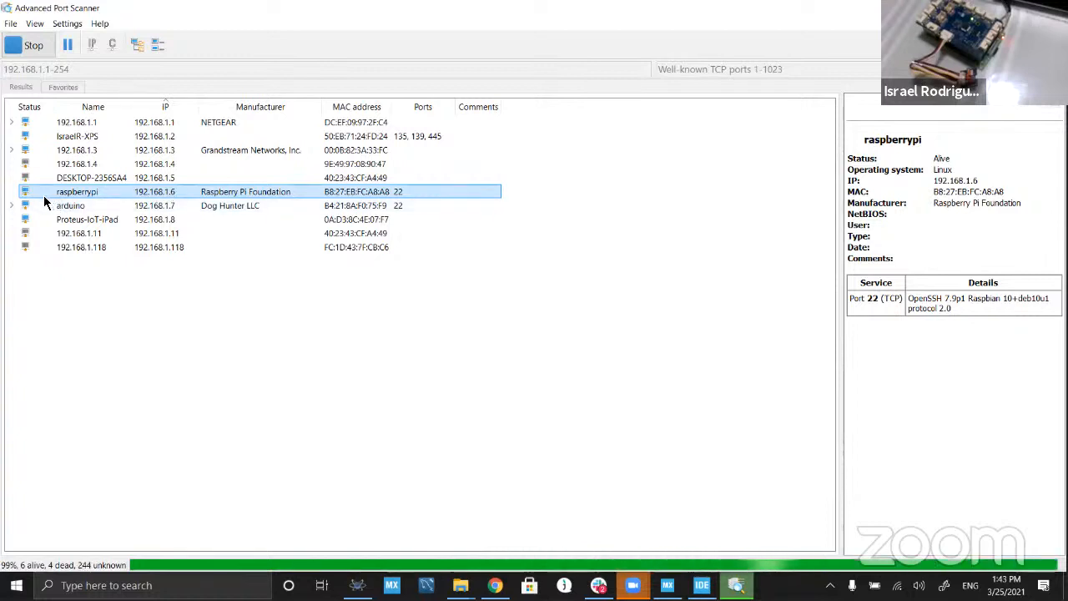
{"action": "left_click", "coordinate": [171, 206]}
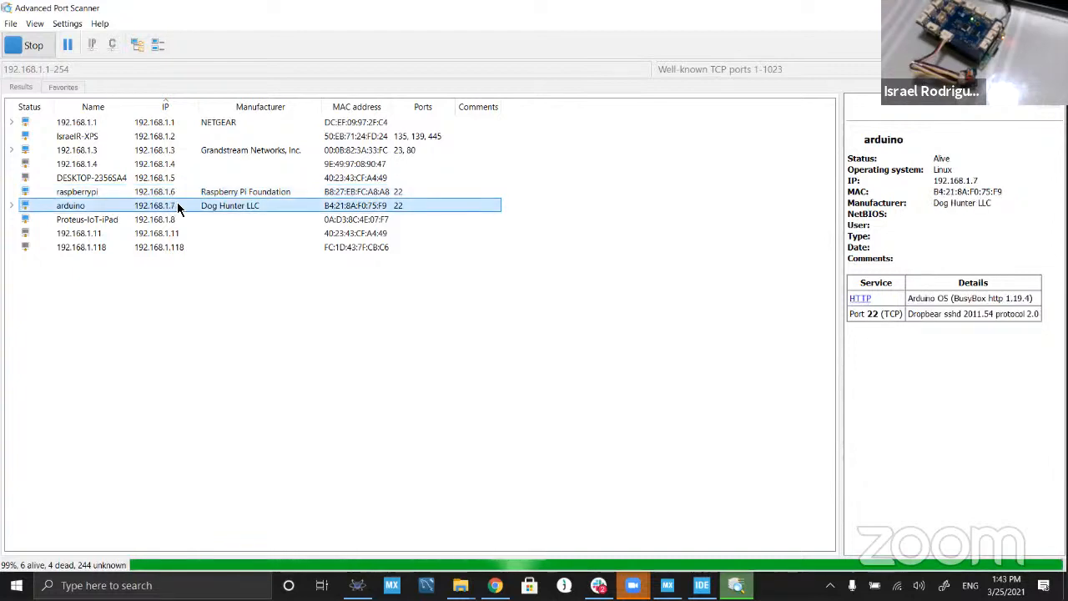
{"action": "left_click", "coordinate": [175, 192]}
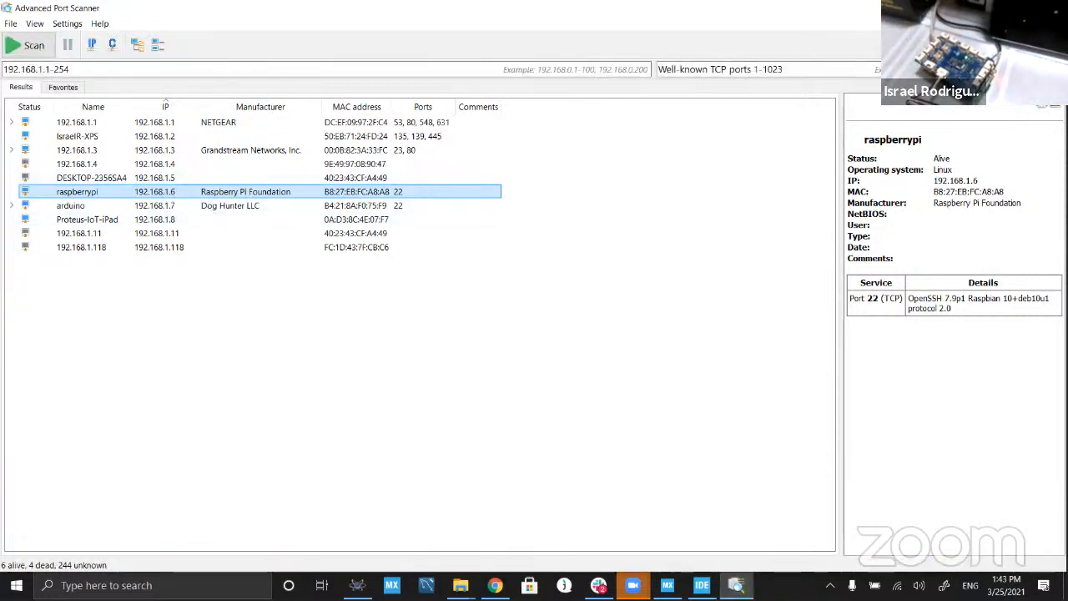
{"action": "left_click", "coordinate": [1053, 7]}
Step: Set the RPI3(U3) project's programmer host to 192.168.1.7 in the Project Options
{"action": "left_click", "coordinate": [54, 112]}
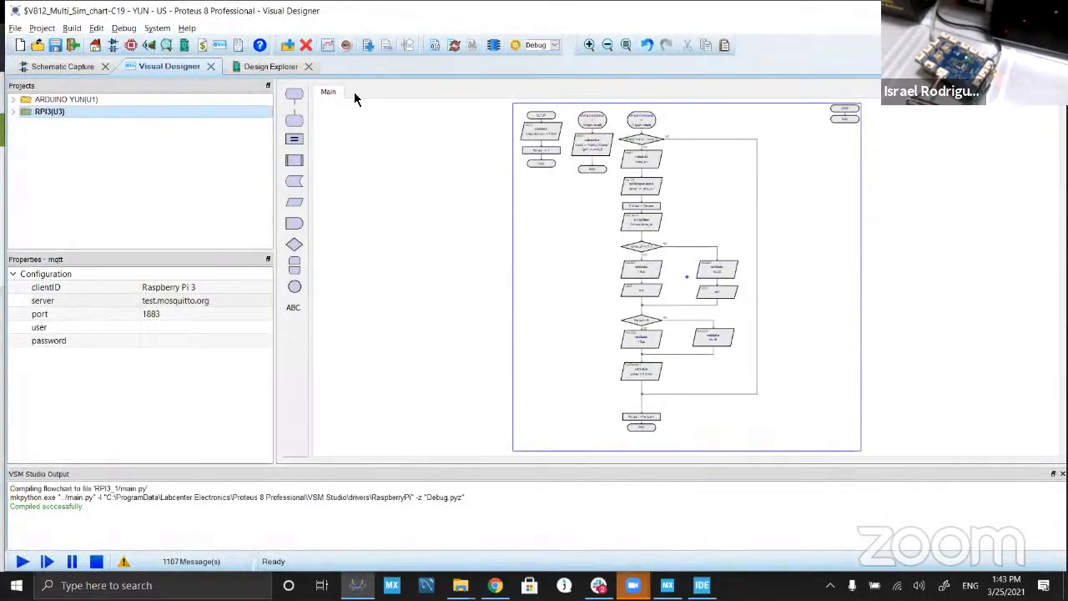
{"action": "left_click", "coordinate": [514, 47]}
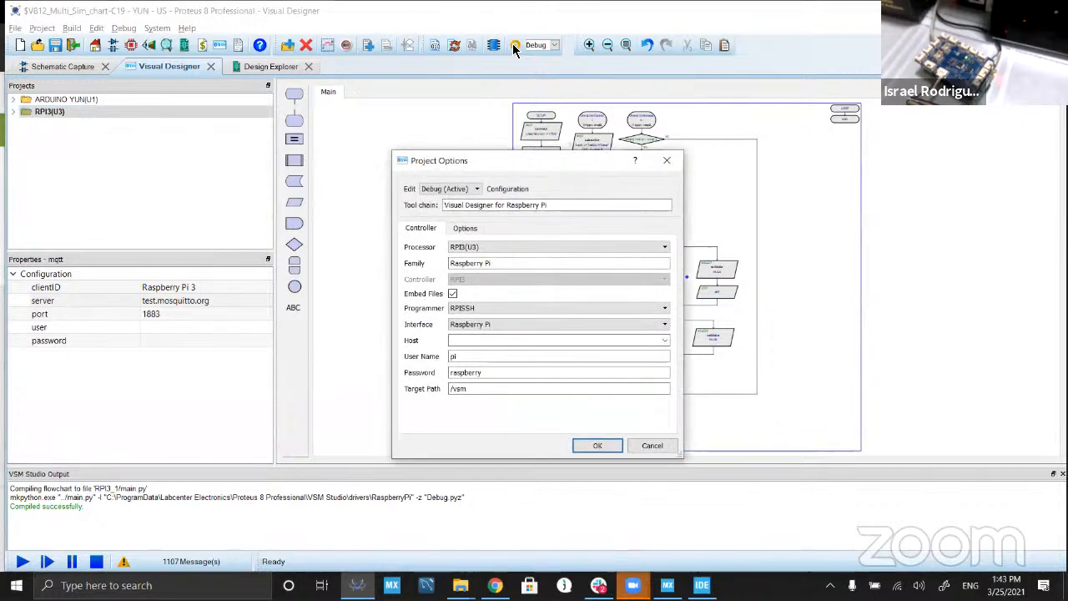
{"action": "left_click", "coordinate": [491, 343]}
{"action": "type", "text": "192."}
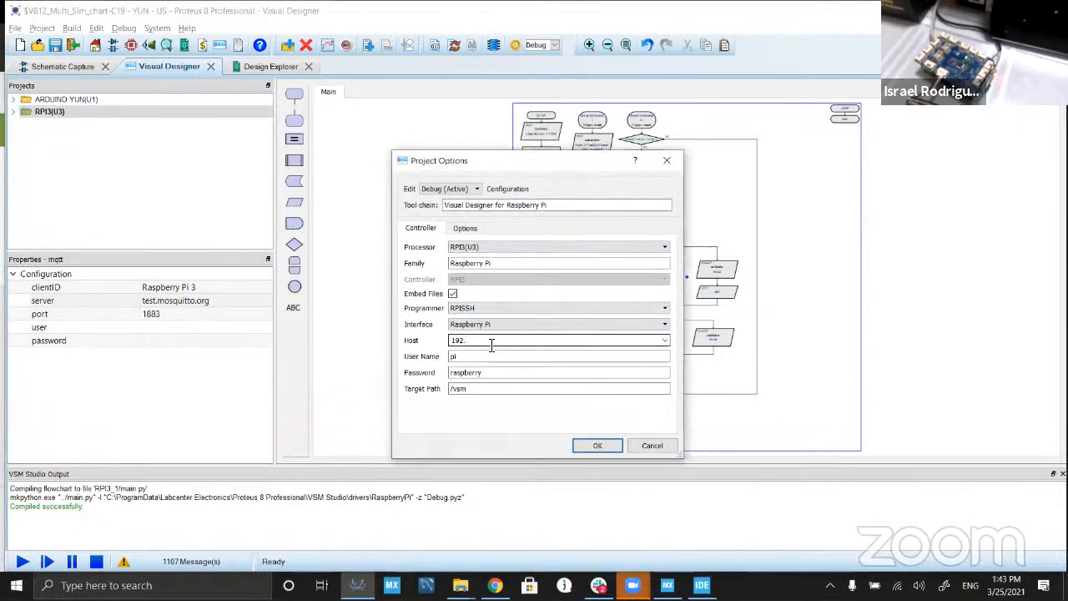
{"action": "type", "text": "1"}
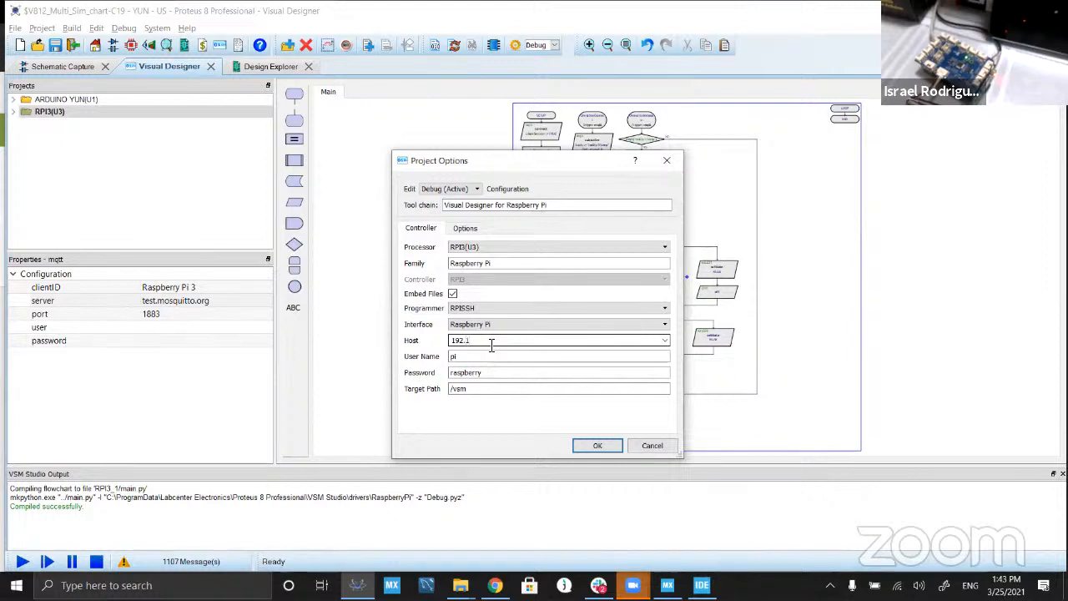
{"action": "type", "text": "68.1.6"}
{"action": "key", "text": "alt+Tab"}
{"action": "key", "text": "alt+Tab"}
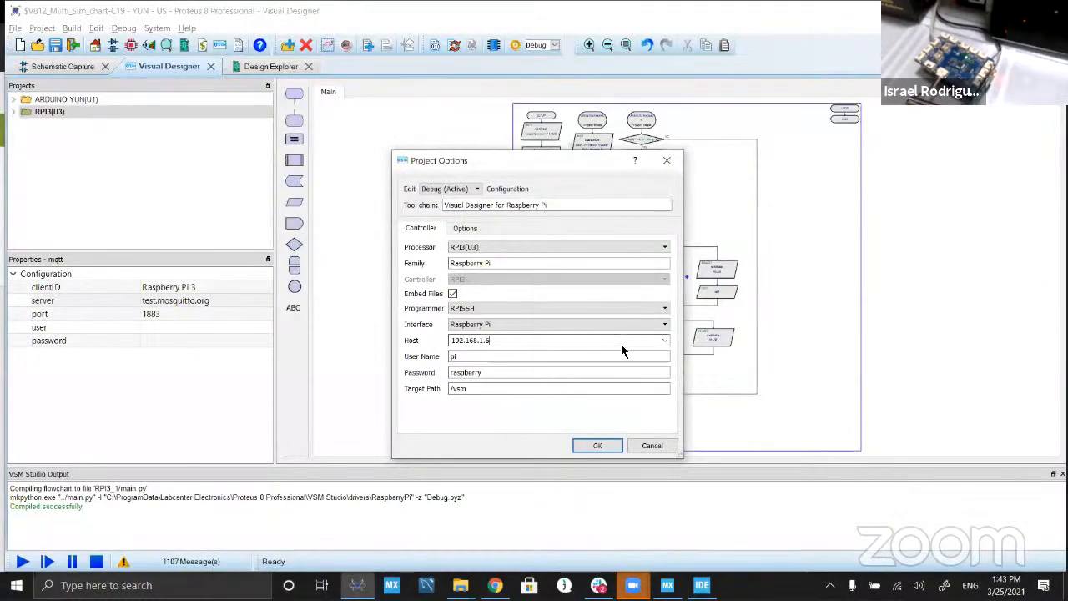
{"action": "key", "text": "BackSpace"}
{"action": "type", "text": "7"}
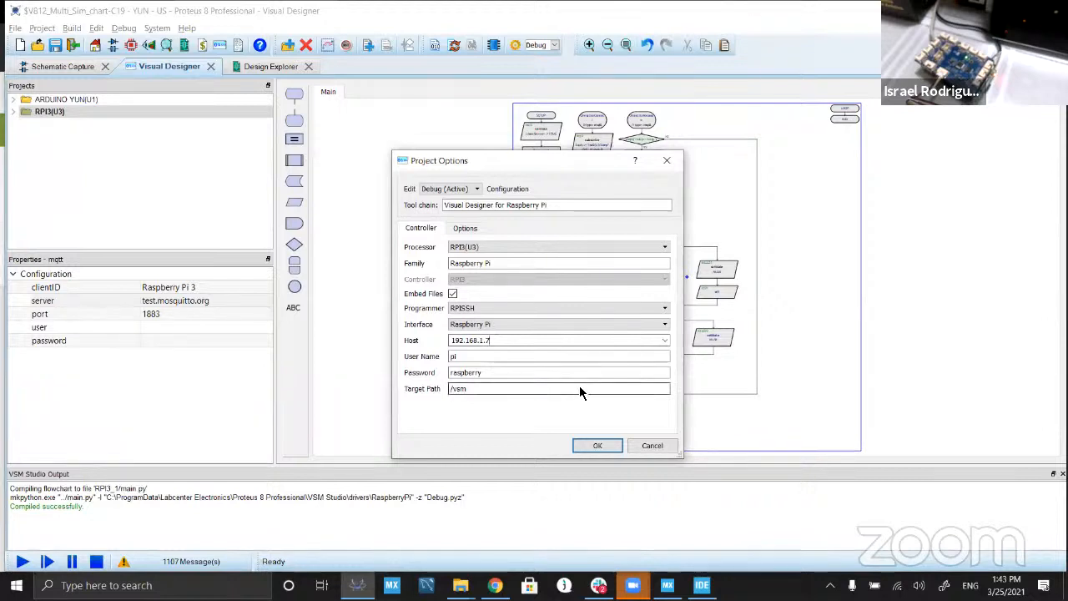
{"action": "left_click", "coordinate": [596, 444]}
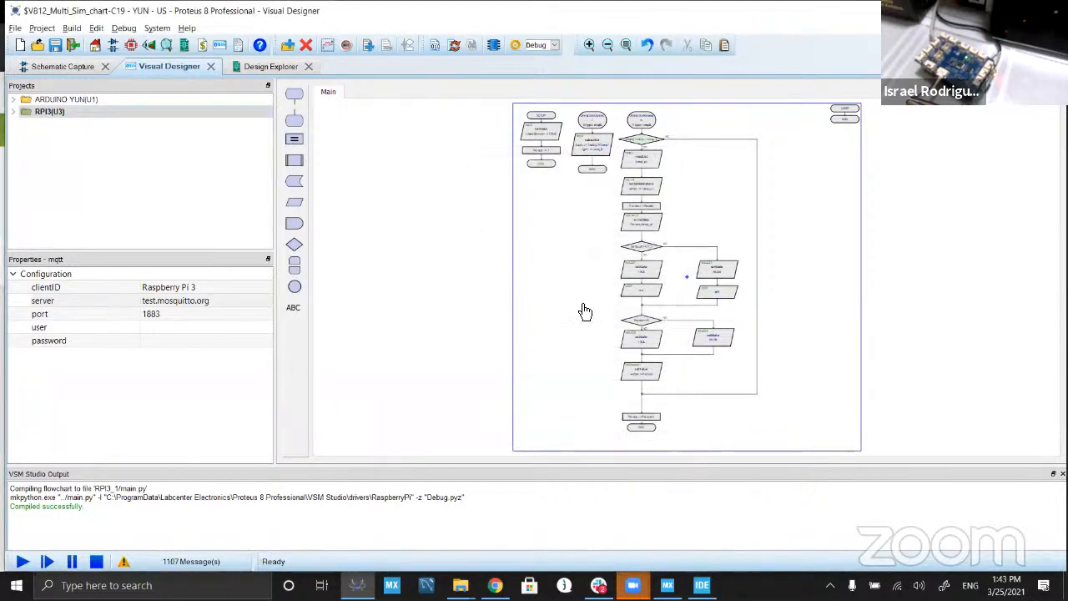
Step: Try to upload the RPI3(U3) firmware to the board at 192.168.1.7, cancelling the board configuration request
{"action": "left_click", "coordinate": [494, 48]}
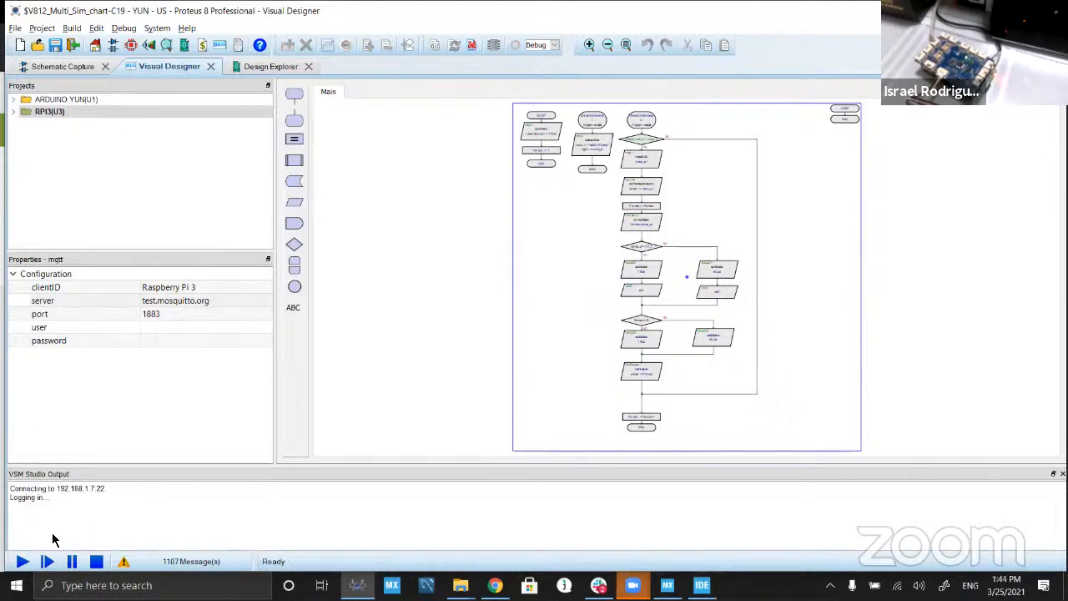
{"action": "left_click", "coordinate": [639, 309]}
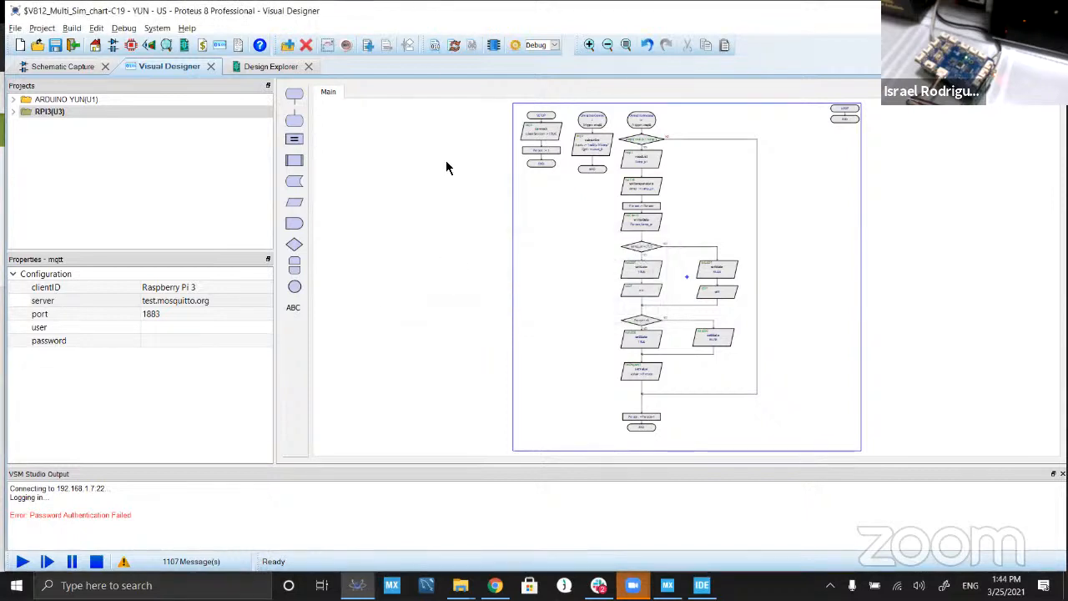
{"action": "left_click", "coordinate": [493, 45]}
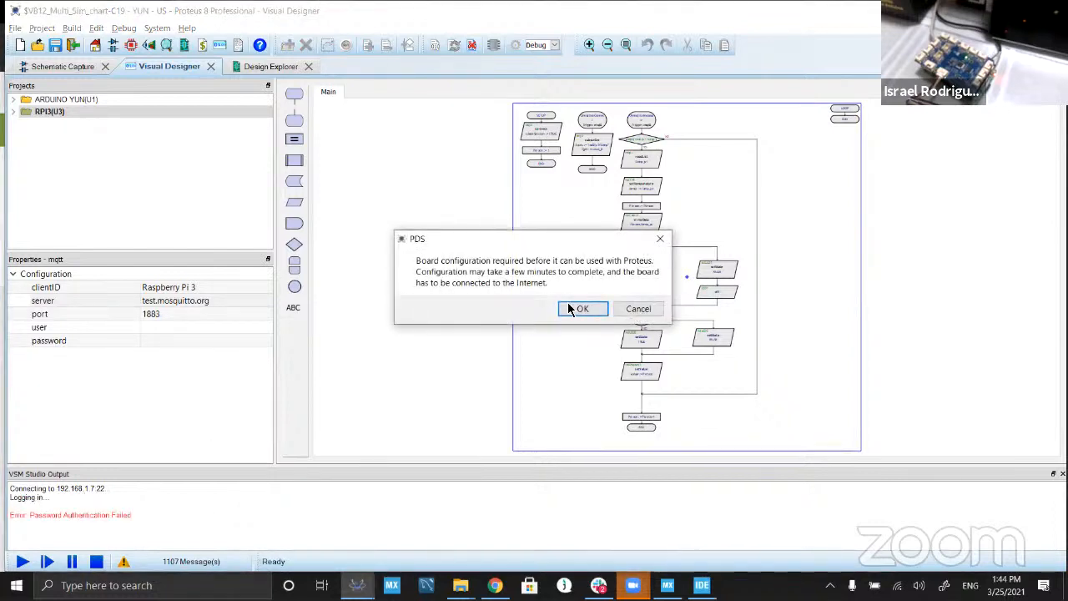
{"action": "left_click", "coordinate": [635, 310]}
Step: Correct the RPI3(U3) project's programmer host to the Raspberry Pi's IP address and upload the firmware to the board
{"action": "left_click", "coordinate": [516, 45]}
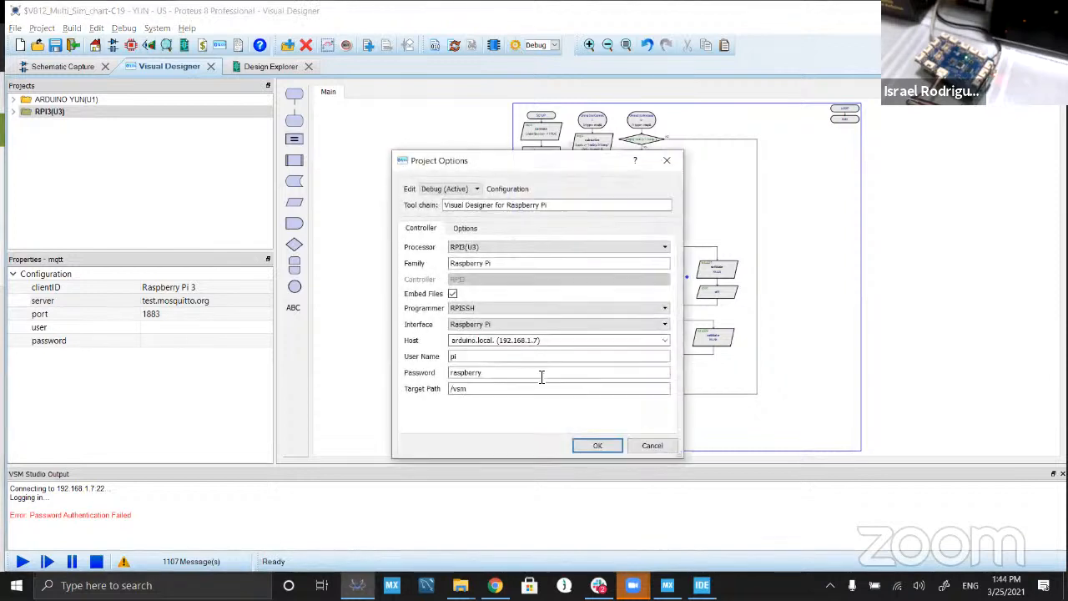
{"action": "left_click", "coordinate": [555, 342]}
{"action": "key", "text": "Left"}
{"action": "key", "text": "BackSpace"}
{"action": "type", "text": "8"}
{"action": "left_click", "coordinate": [593, 445]}
{"action": "left_click", "coordinate": [493, 46]}
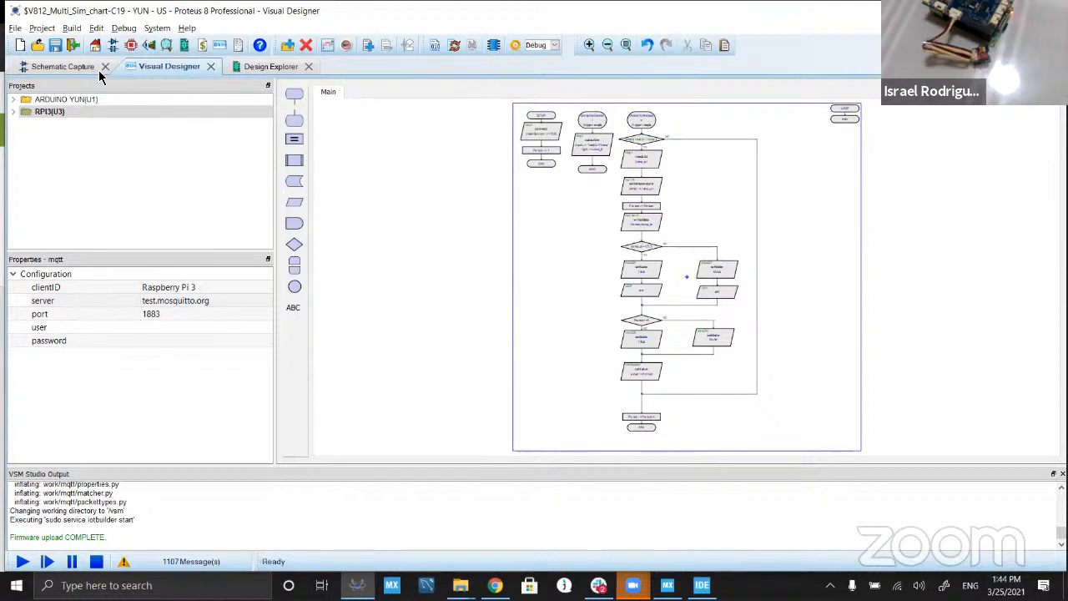
Step: Examine the ARDUINO YUN(U1) project's programmer choices and connection settings in the Project Options, then cancel without changing anything
{"action": "left_click", "coordinate": [52, 102]}
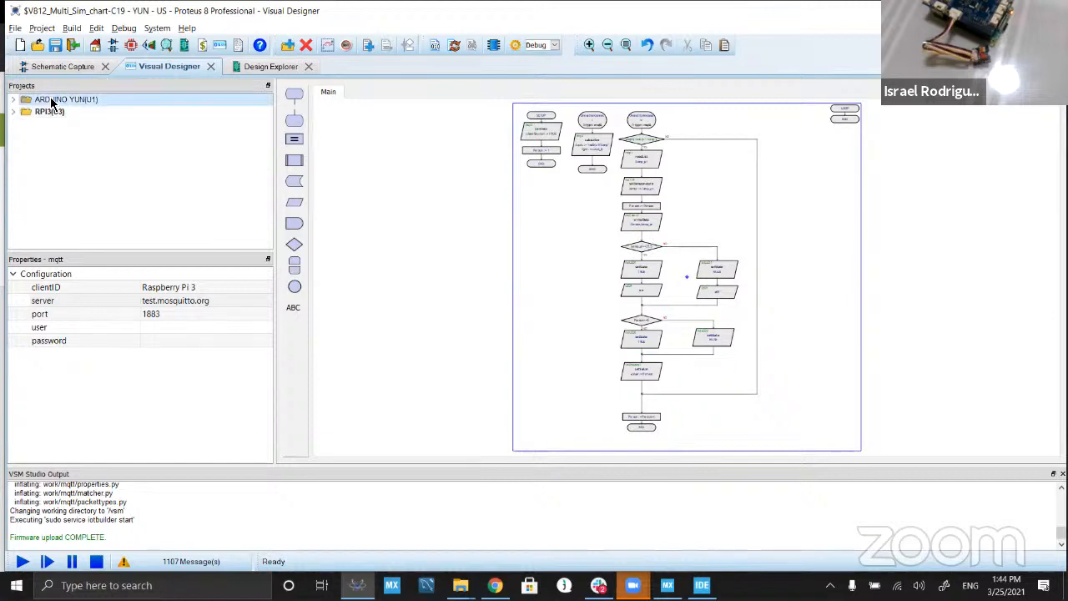
{"action": "left_click", "coordinate": [516, 47]}
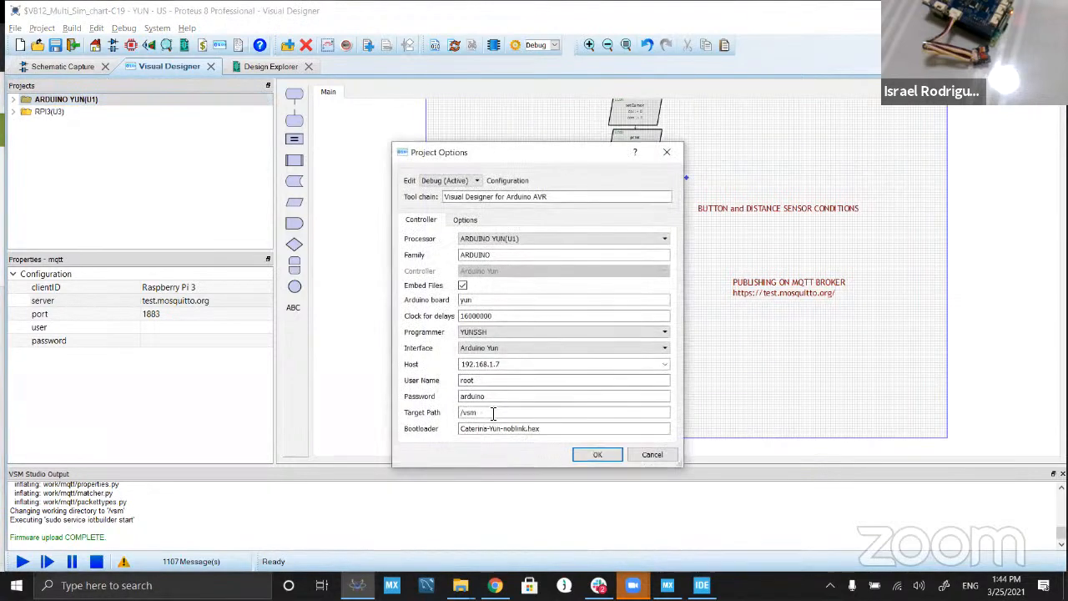
{"action": "left_click", "coordinate": [649, 455]}
{"action": "left_click", "coordinate": [517, 46]}
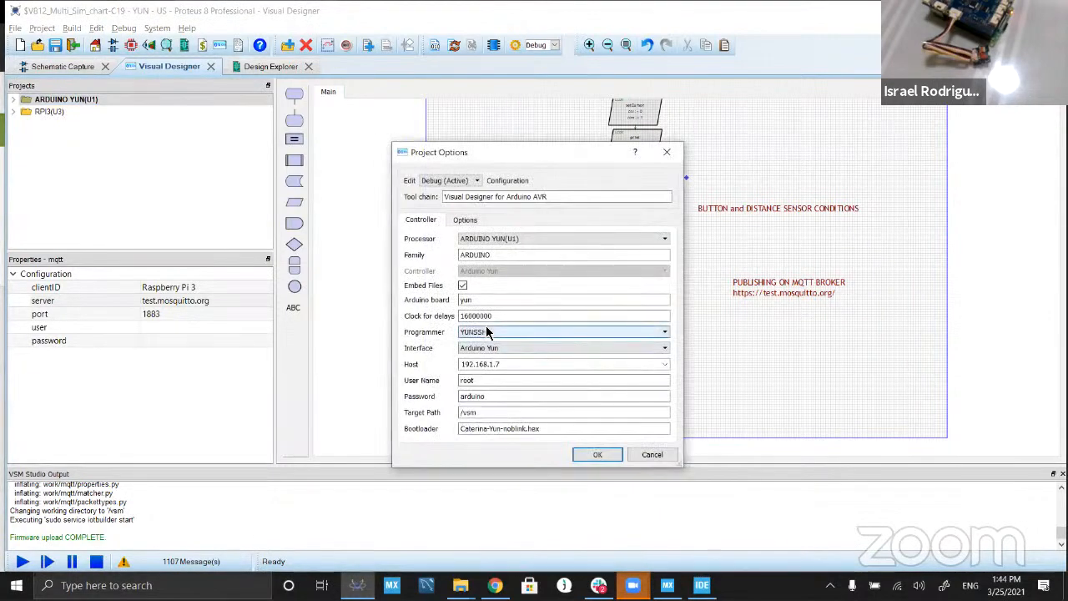
{"action": "left_click", "coordinate": [489, 332]}
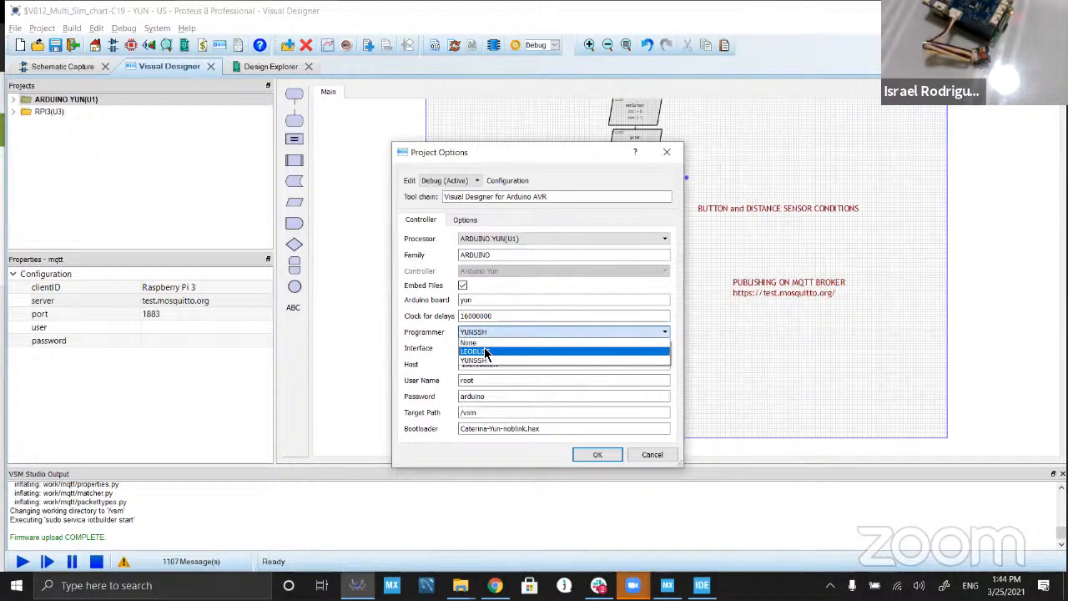
{"action": "left_click", "coordinate": [475, 360]}
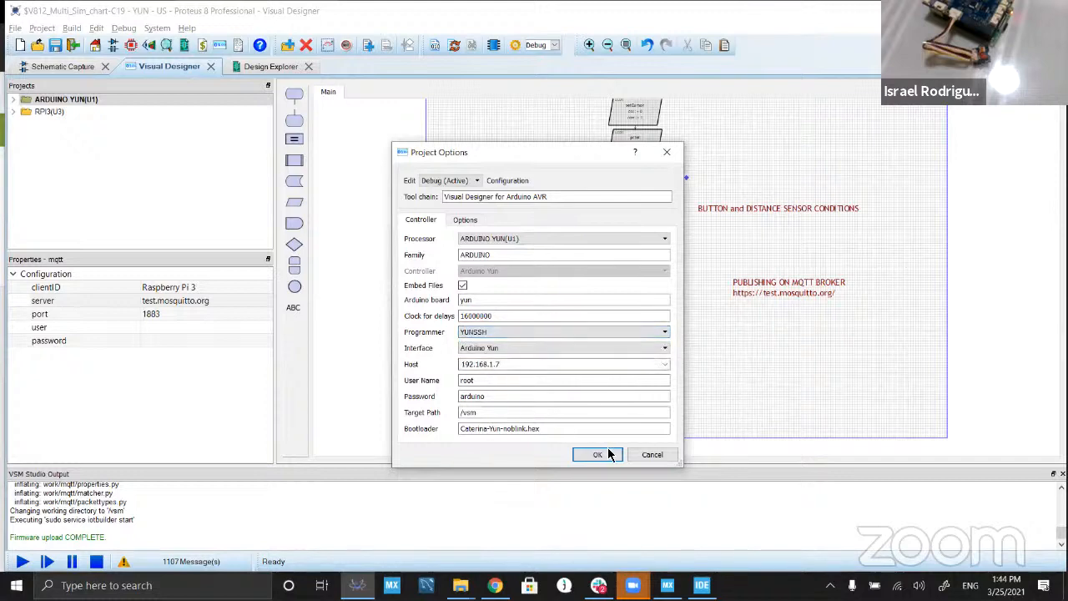
{"action": "left_click", "coordinate": [656, 457]}
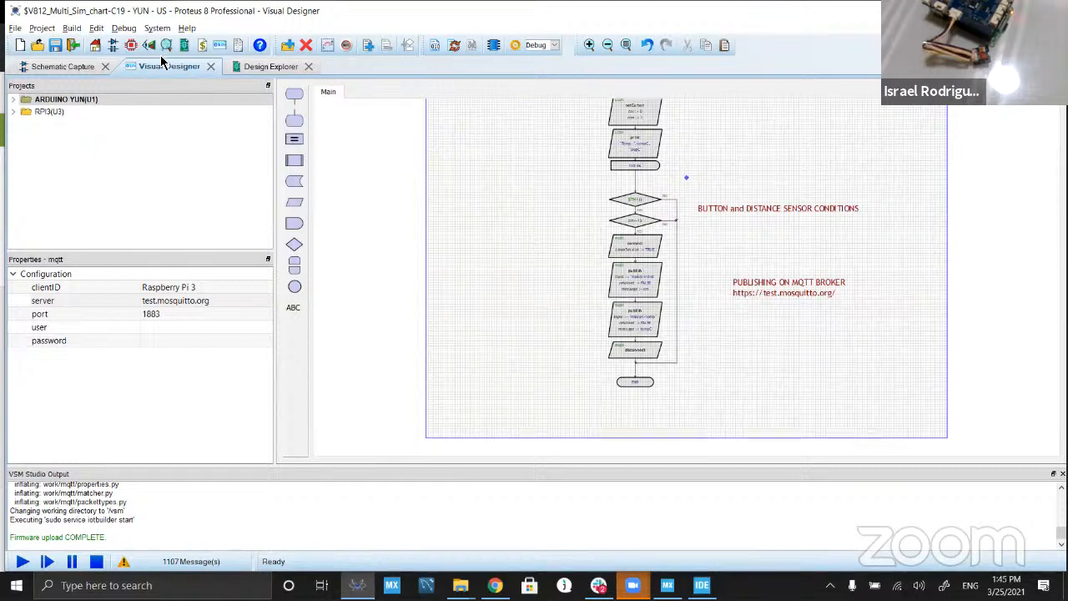
Step: Convert the ARDUINO YUN(U1) flowchart project to a source code project
{"action": "right_click", "coordinate": [72, 99]}
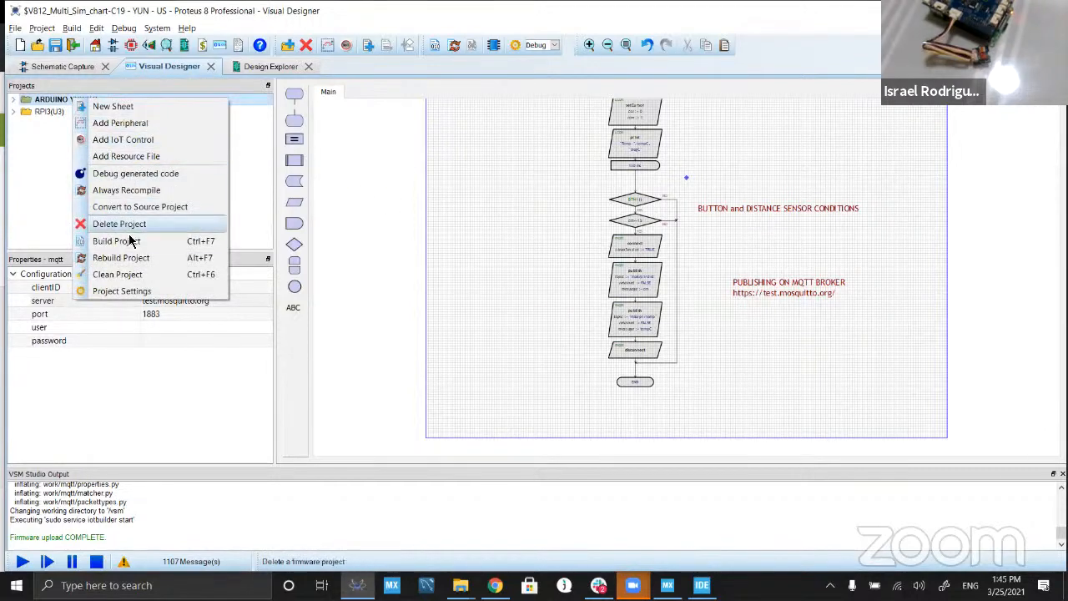
{"action": "left_click", "coordinate": [144, 211]}
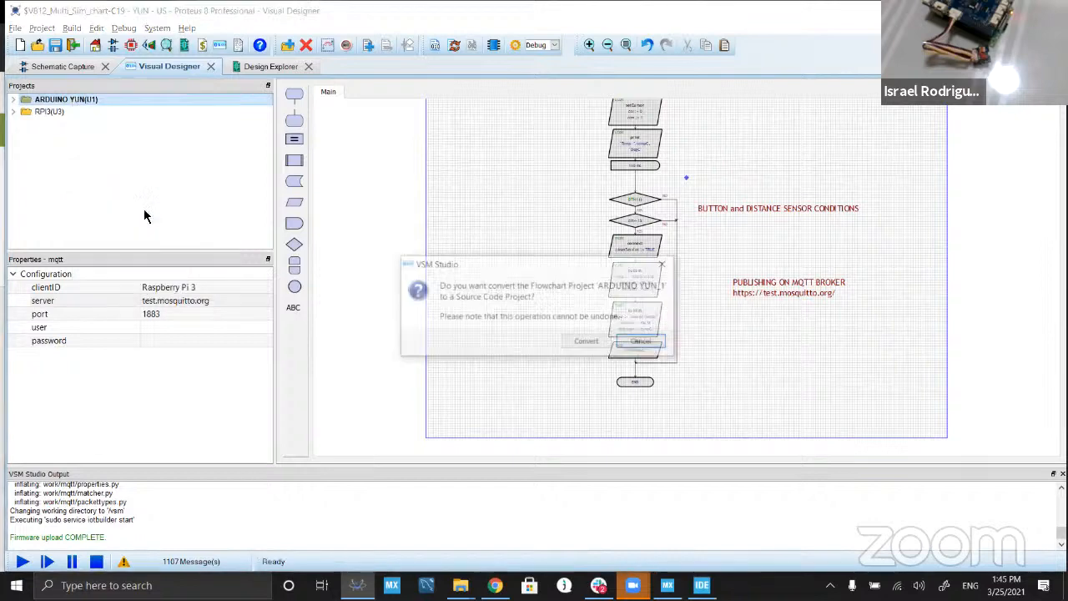
{"action": "left_click", "coordinate": [590, 345]}
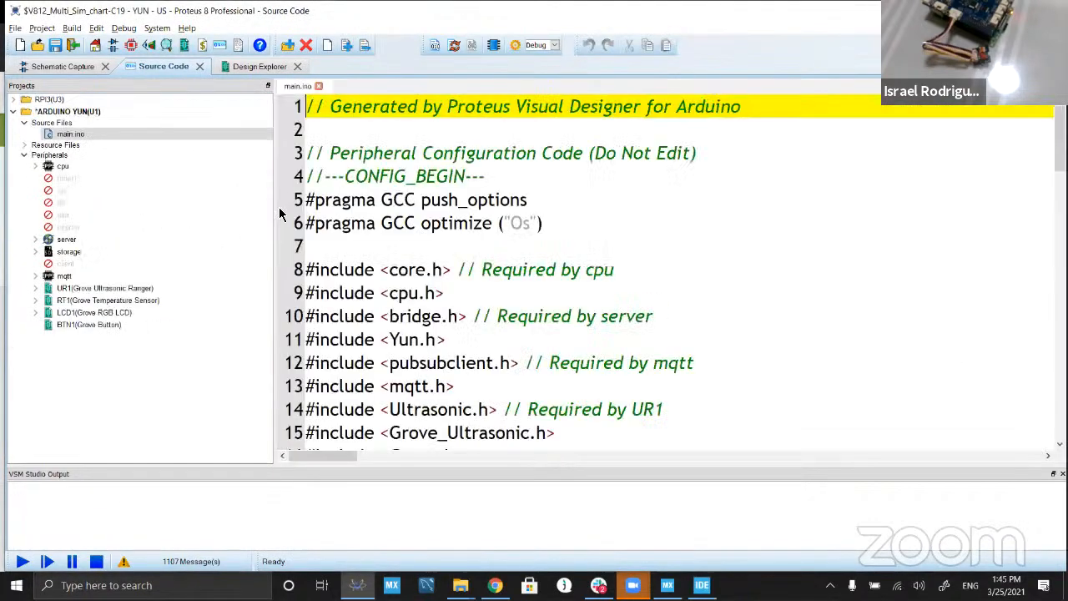
Step: Examine the generated main.ino code, including the peripheral setup and the MQTT publish calls for distance and temperature
{"action": "scroll", "coordinate": [566, 251], "scroll_direction": "down", "scroll_amount": 5}
{"action": "scroll", "coordinate": [566, 251], "scroll_direction": "down", "scroll_amount": 11}
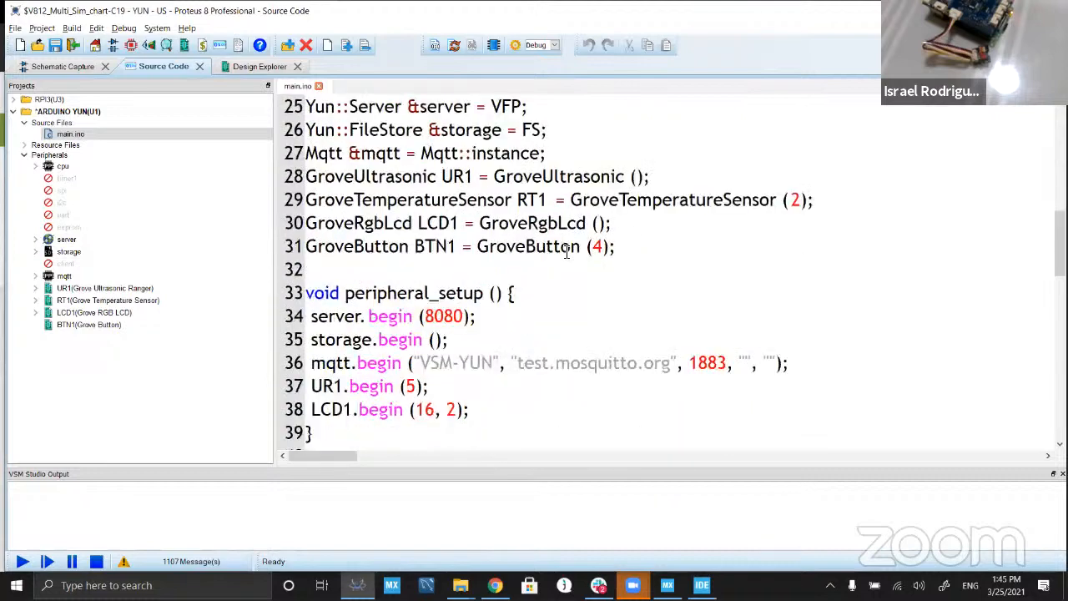
{"action": "scroll", "coordinate": [566, 252], "scroll_direction": "down", "scroll_amount": 3}
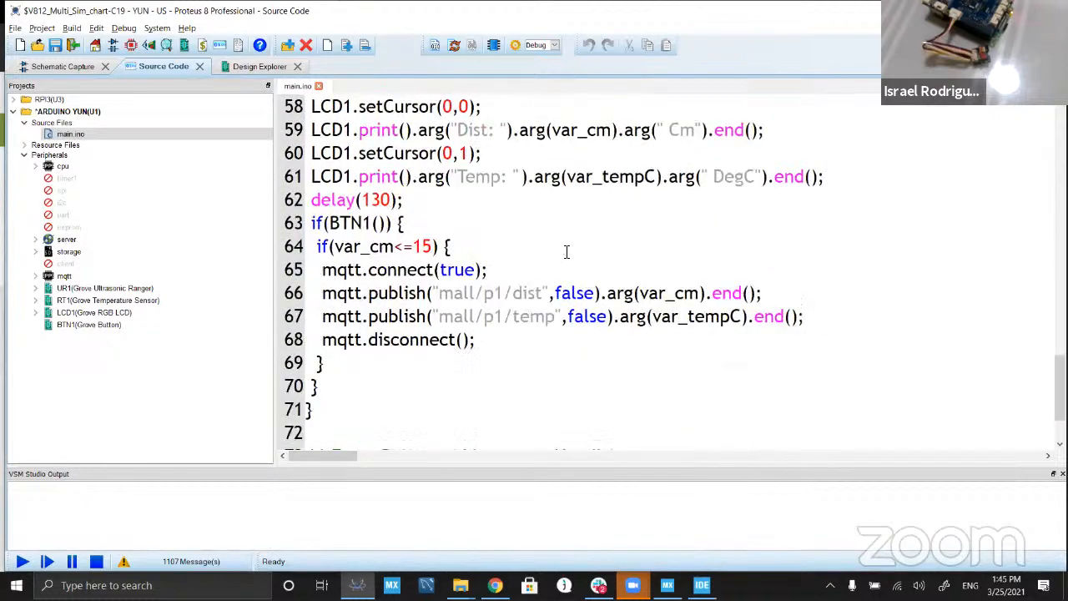
{"action": "left_click_drag", "start_coordinate": [495, 295], "coordinate": [450, 294]}
{"action": "scroll", "coordinate": [577, 304], "scroll_direction": "down", "scroll_amount": 1}
{"action": "scroll", "coordinate": [666, 243], "scroll_direction": "down", "scroll_amount": 1}
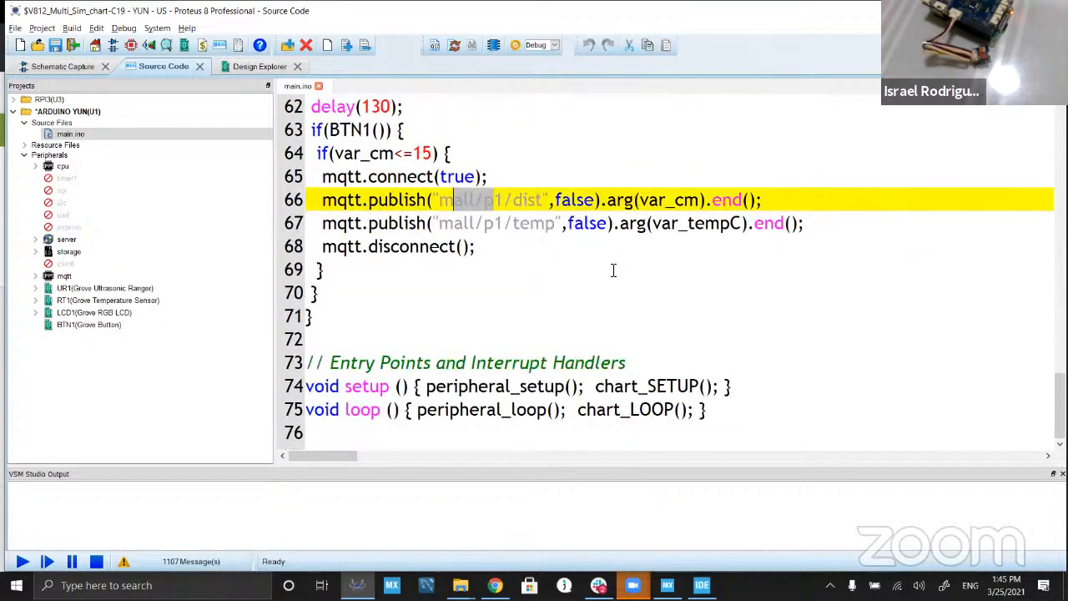
{"action": "scroll", "coordinate": [523, 282], "scroll_direction": "up", "scroll_amount": 20}
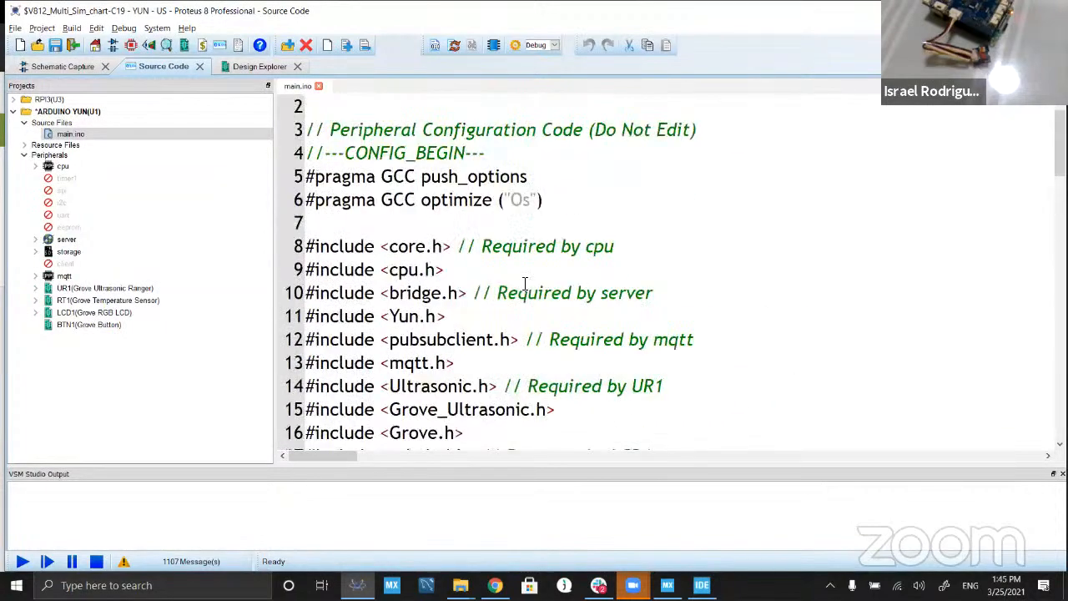
Step: Convert the RPI3(U3) flowchart project to a source code project
{"action": "left_click", "coordinate": [14, 111]}
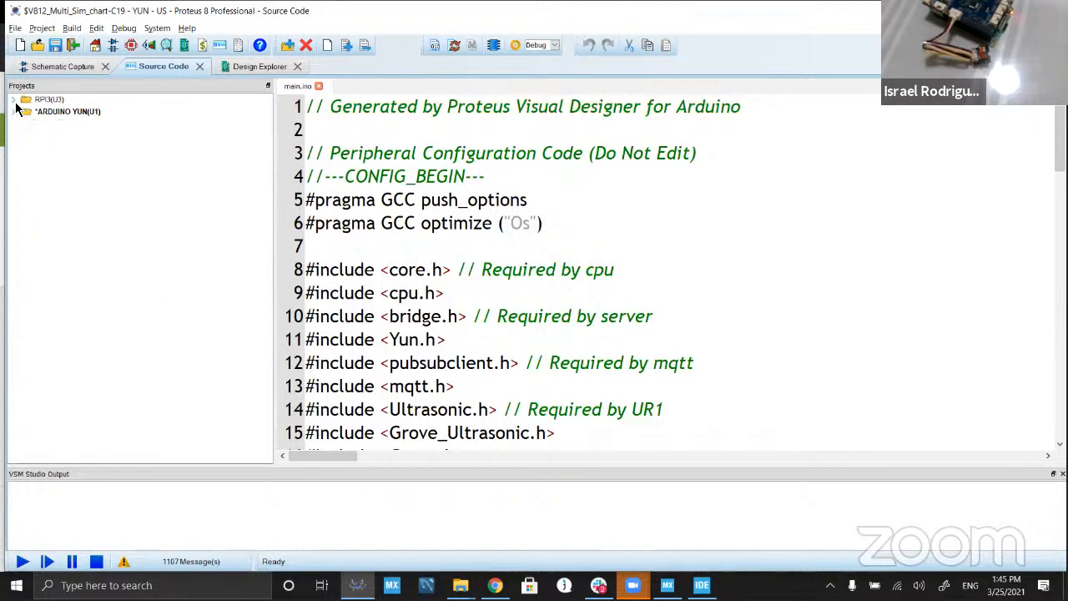
{"action": "left_click", "coordinate": [13, 99]}
{"action": "left_click", "coordinate": [46, 100]}
{"action": "right_click", "coordinate": [58, 107]}
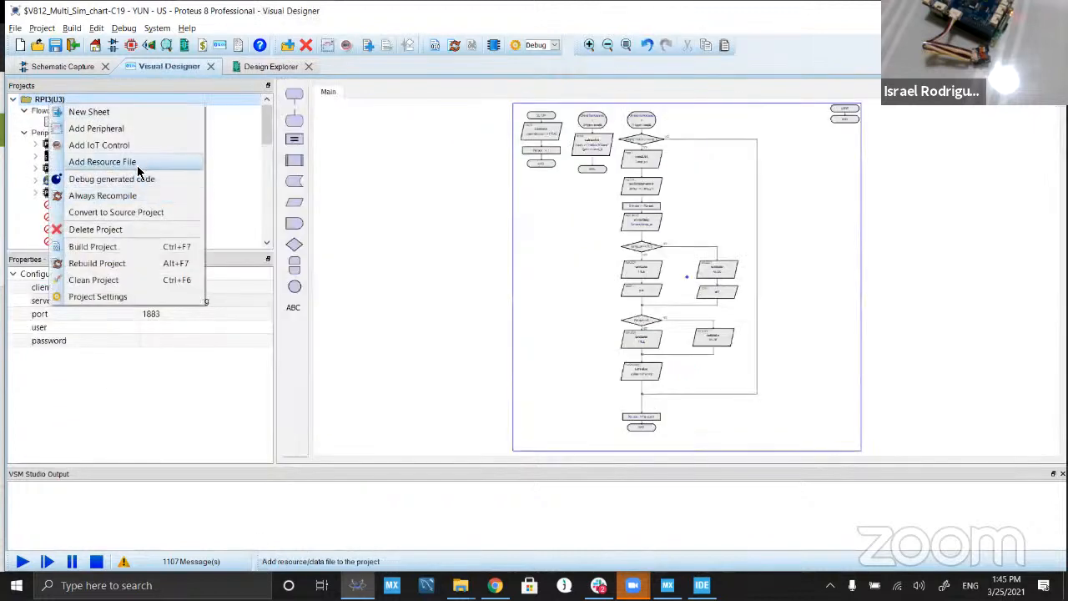
{"action": "left_click", "coordinate": [142, 212]}
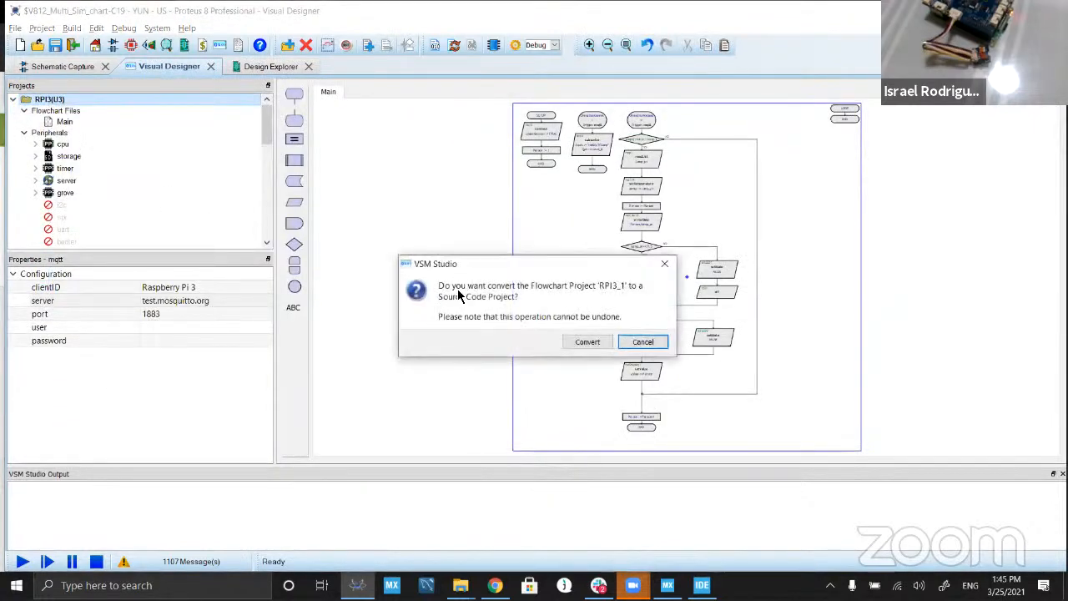
{"action": "key", "text": "Return"}
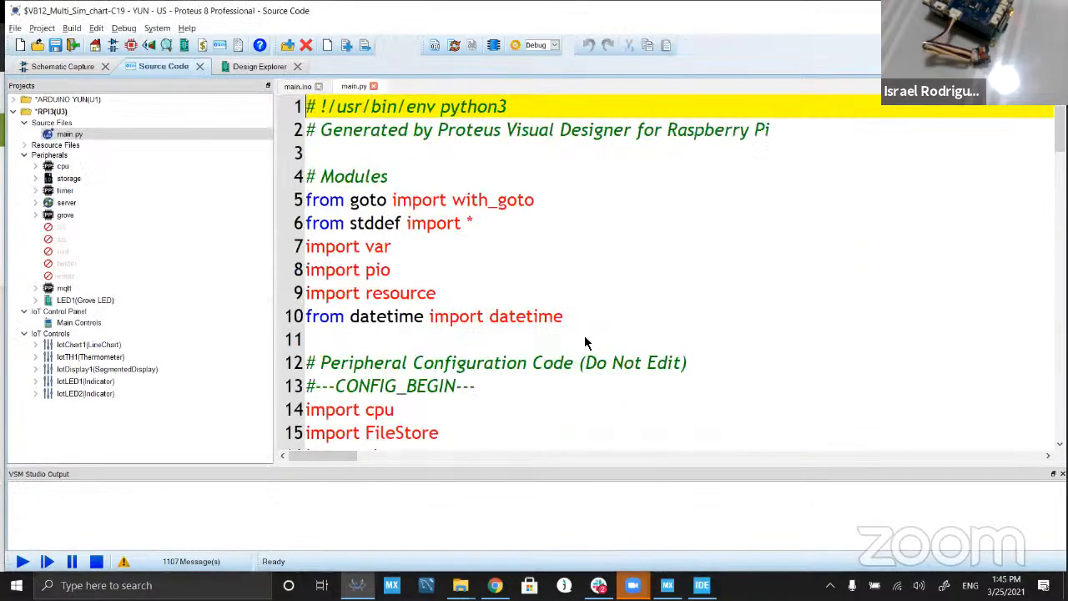
Step: Examine the generated main.py code, including the module imports, peripheral constructors, MQTT subscription and main function
{"action": "scroll", "coordinate": [508, 254], "scroll_direction": "down", "scroll_amount": 4}
{"action": "scroll", "coordinate": [507, 254], "scroll_direction": "down", "scroll_amount": 10}
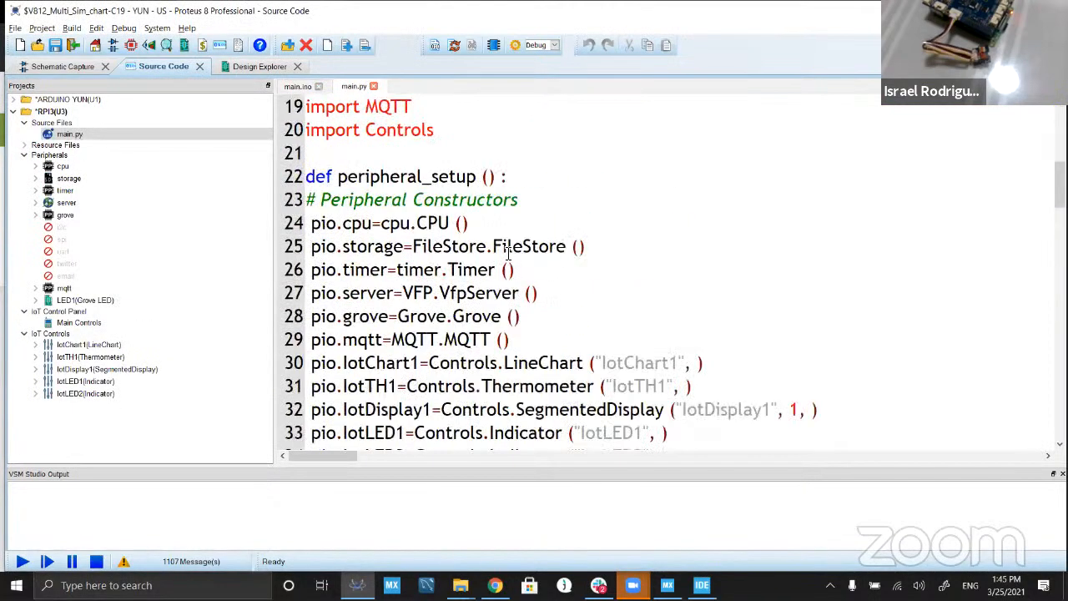
{"action": "scroll", "coordinate": [507, 254], "scroll_direction": "down", "scroll_amount": 15}
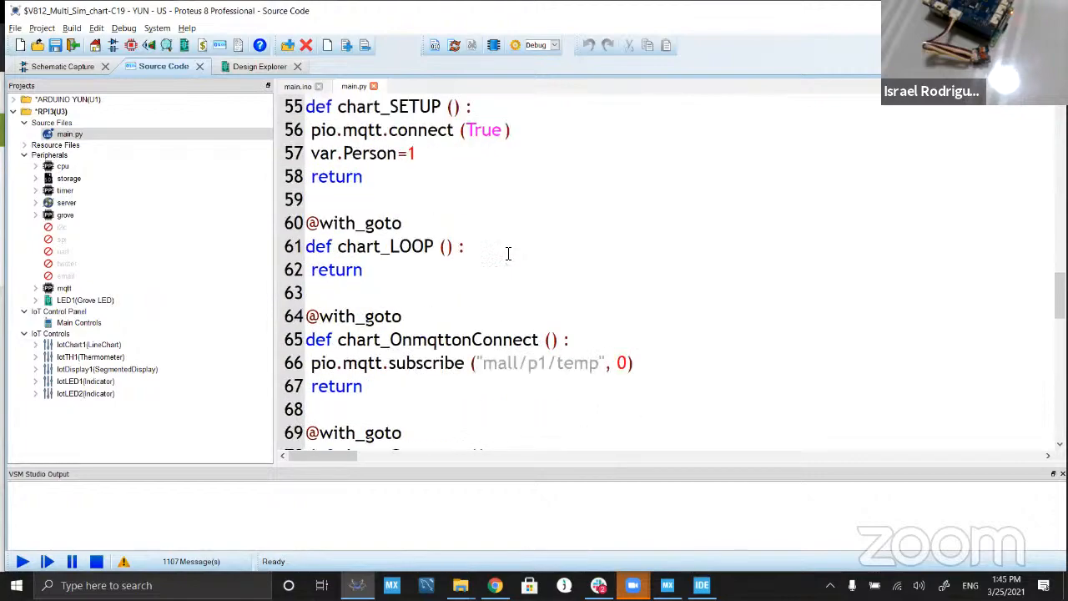
{"action": "scroll", "coordinate": [507, 255], "scroll_direction": "down", "scroll_amount": 2}
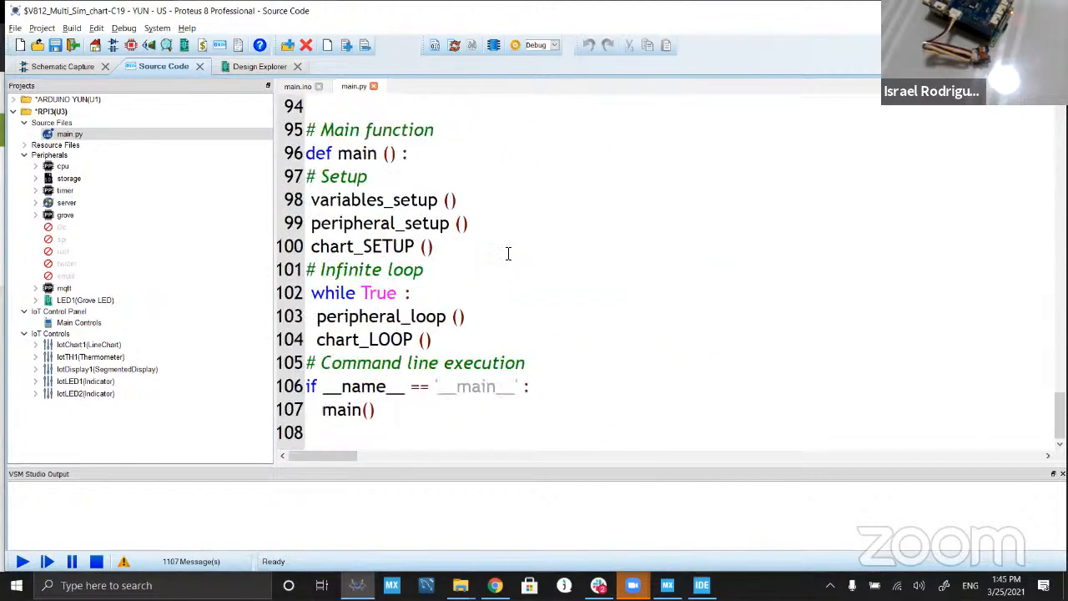
{"action": "scroll", "coordinate": [507, 254], "scroll_direction": "up", "scroll_amount": 20}
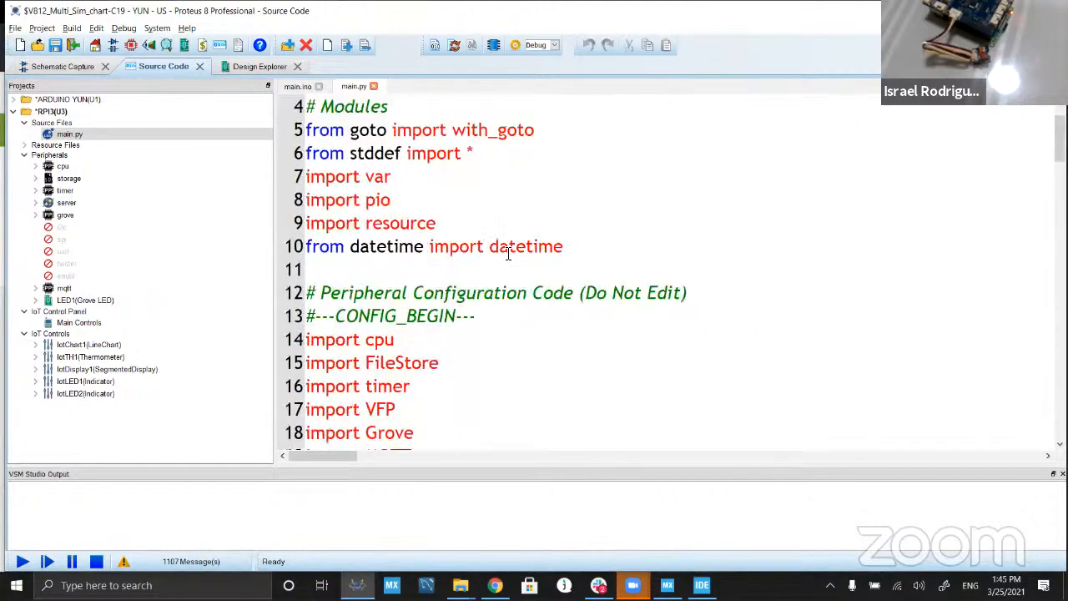
{"action": "scroll", "coordinate": [507, 254], "scroll_direction": "down", "scroll_amount": 9}
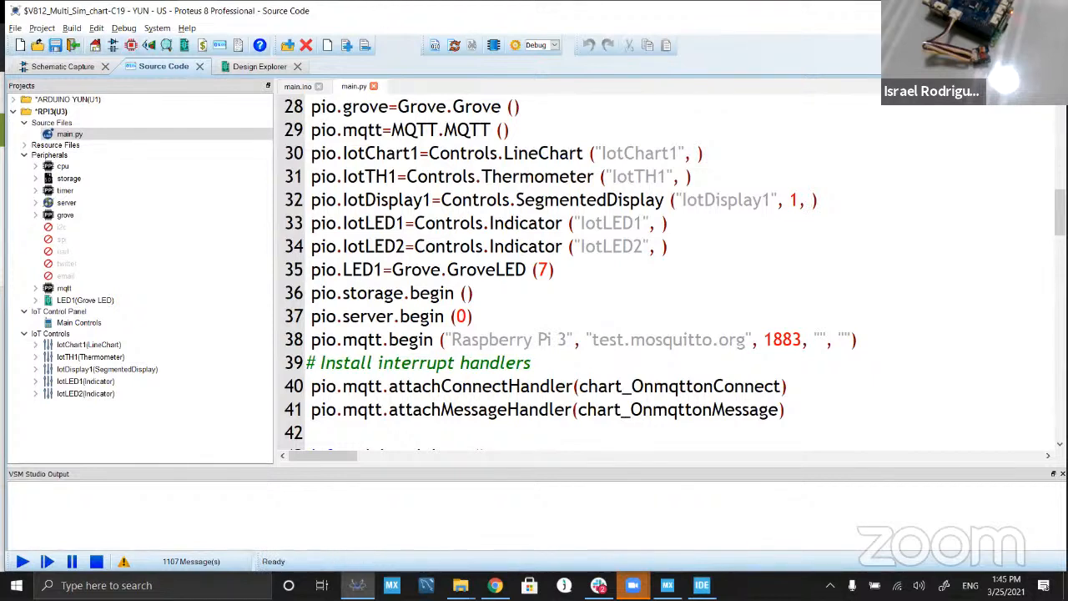
Step: Close Proteus and return to the web browser
{"action": "left_click", "coordinate": [1049, 10]}
{"action": "left_click", "coordinate": [536, 311]}
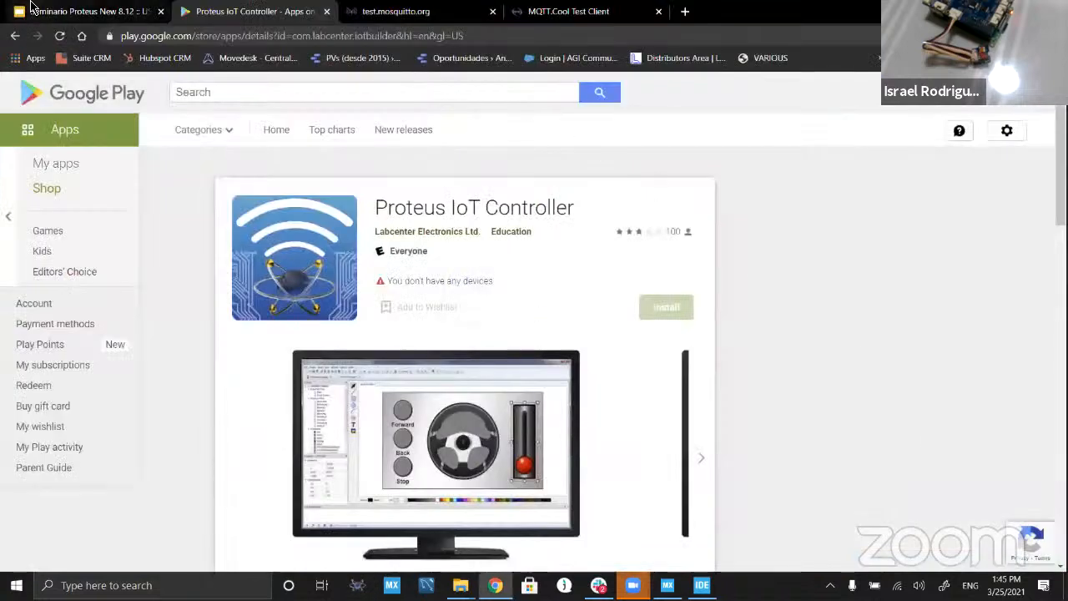
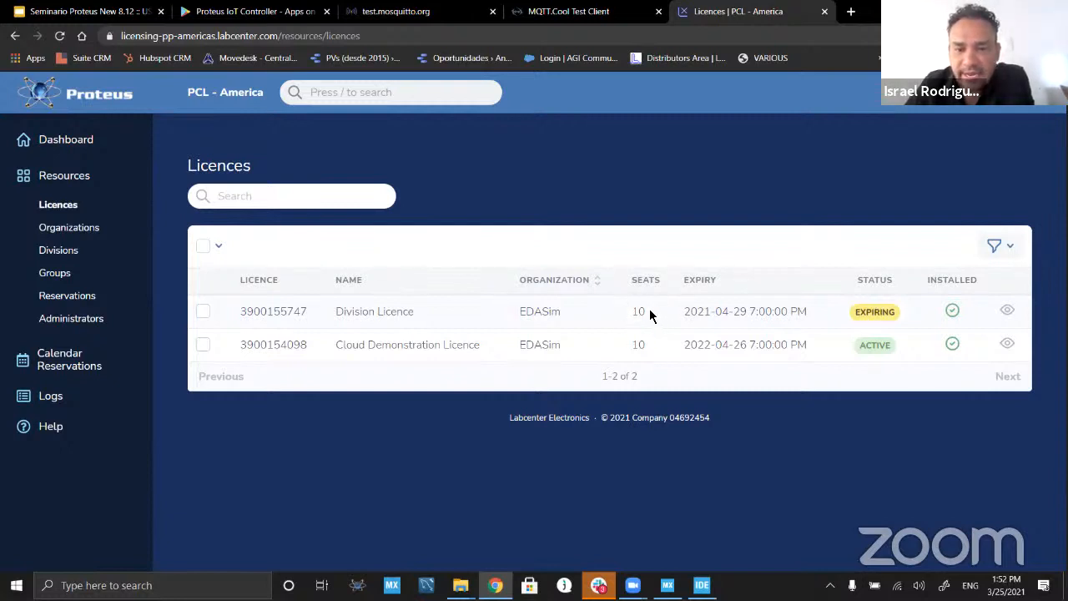
Step: Examine the divisions list, including the names and assigned licences of Ciudad de Mexico and Guadalajara
{"action": "left_click", "coordinate": [71, 259]}
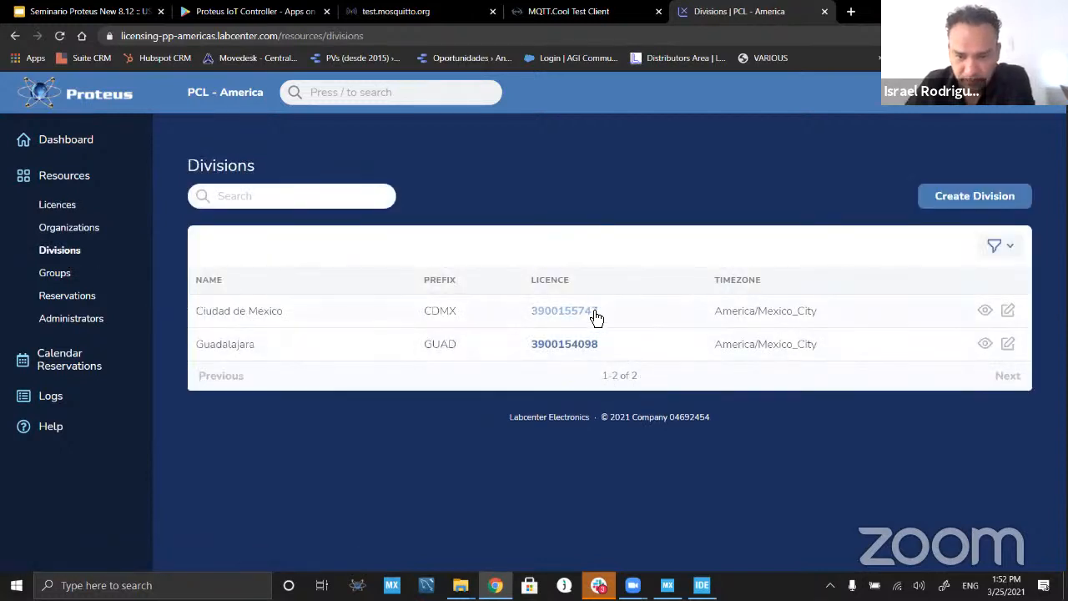
{"action": "left_click_drag", "start_coordinate": [292, 315], "coordinate": [192, 311]}
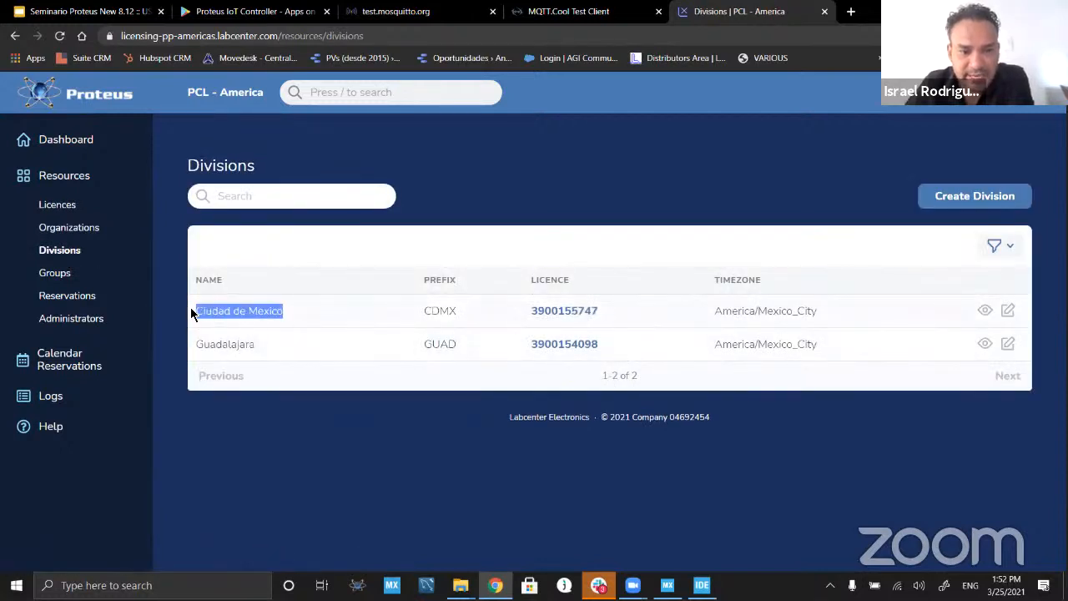
{"action": "left_click", "coordinate": [294, 315]}
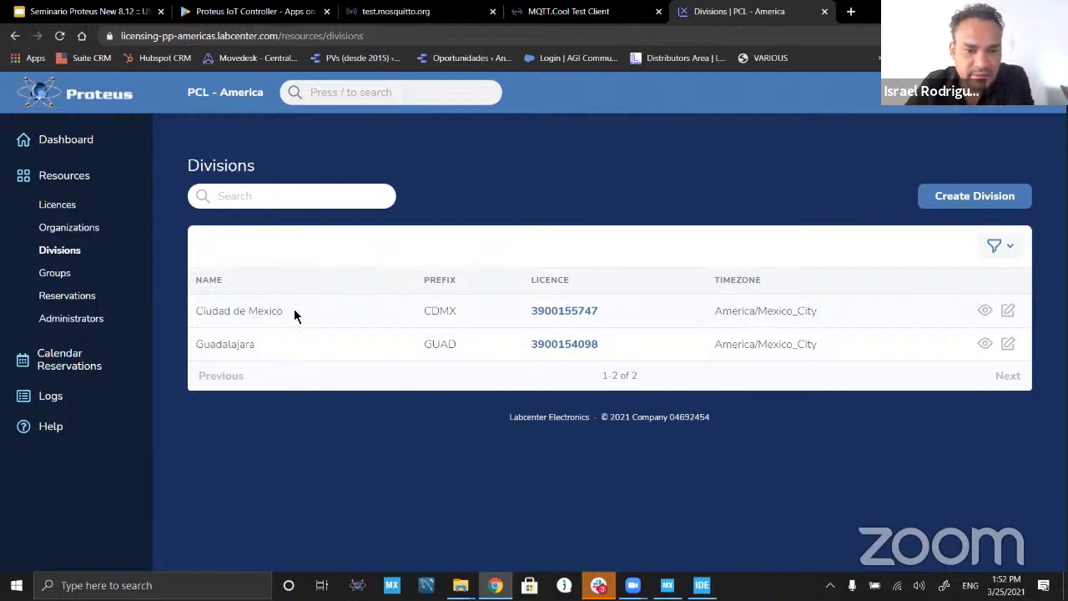
{"action": "left_click_drag", "start_coordinate": [295, 315], "coordinate": [193, 310]}
{"action": "left_click_drag", "start_coordinate": [262, 348], "coordinate": [198, 351]}
{"action": "left_click", "coordinate": [321, 324]}
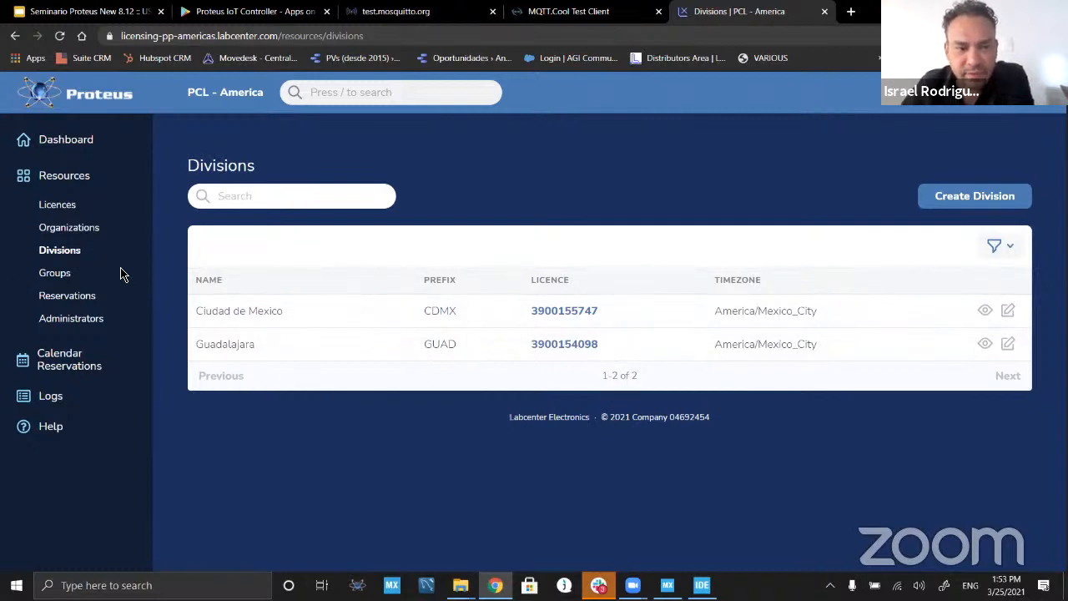
Step: Examine the details of the licence assigned to Ciudad de Mexico, including its seats, expiry, products and division
{"action": "left_click", "coordinate": [557, 310]}
{"action": "scroll", "coordinate": [866, 454], "scroll_direction": "down", "scroll_amount": 6}
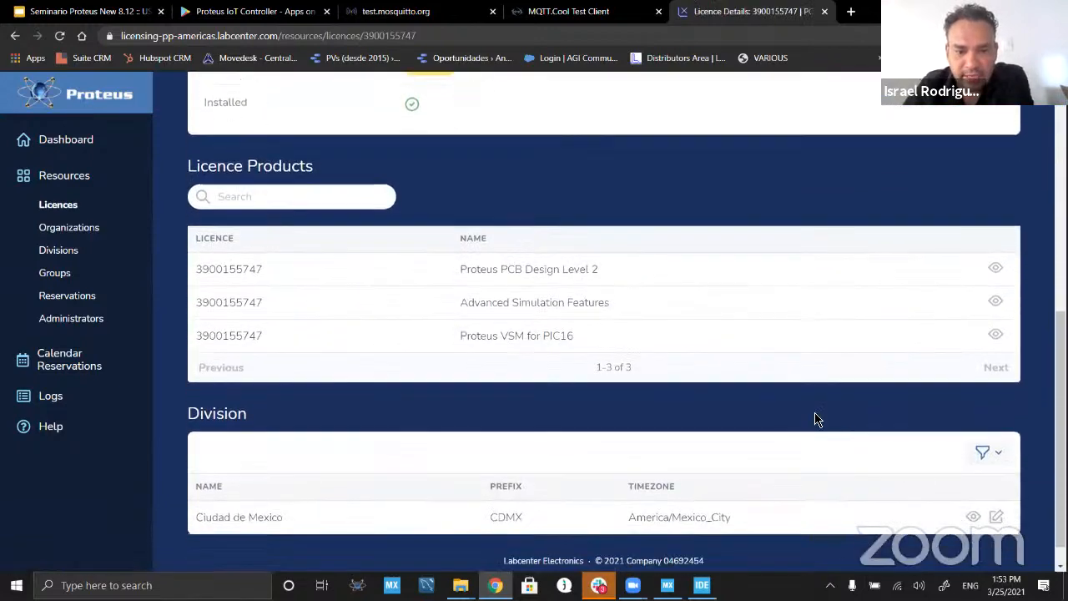
{"action": "scroll", "coordinate": [789, 420], "scroll_direction": "down", "scroll_amount": 1}
{"action": "scroll", "coordinate": [729, 420], "scroll_direction": "up", "scroll_amount": 7}
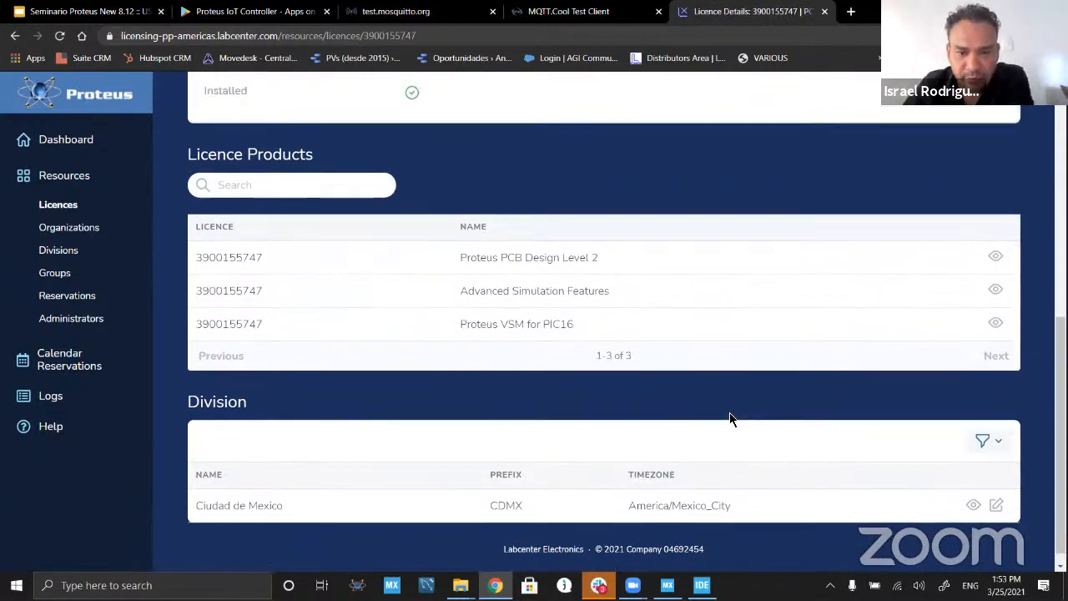
{"action": "scroll", "coordinate": [839, 420], "scroll_direction": "down", "scroll_amount": 3}
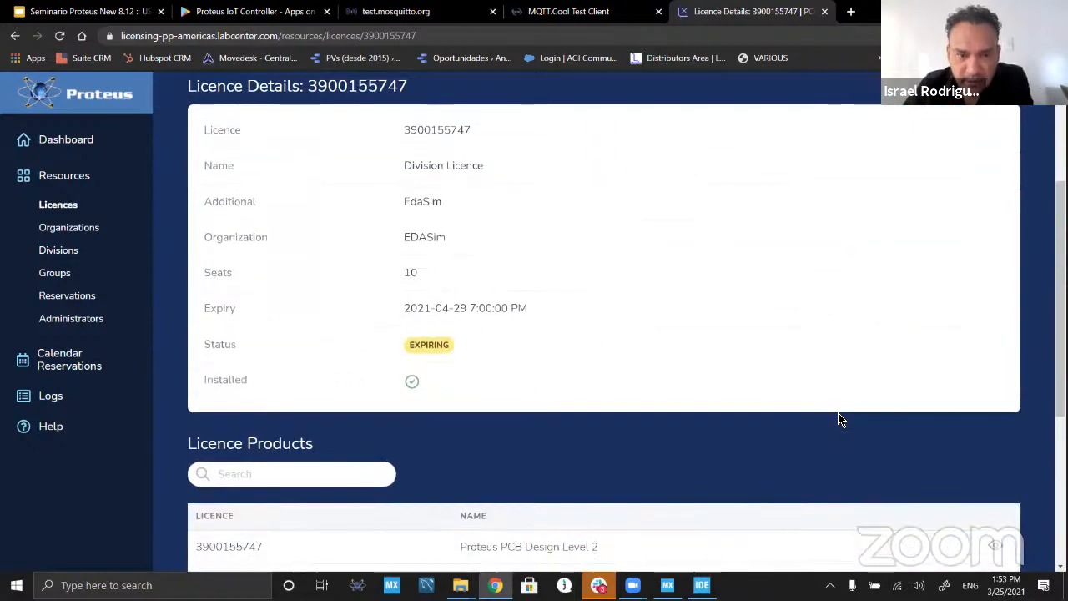
{"action": "scroll", "coordinate": [840, 419], "scroll_direction": "down", "scroll_amount": 3}
{"action": "scroll", "coordinate": [893, 445], "scroll_direction": "up", "scroll_amount": 6}
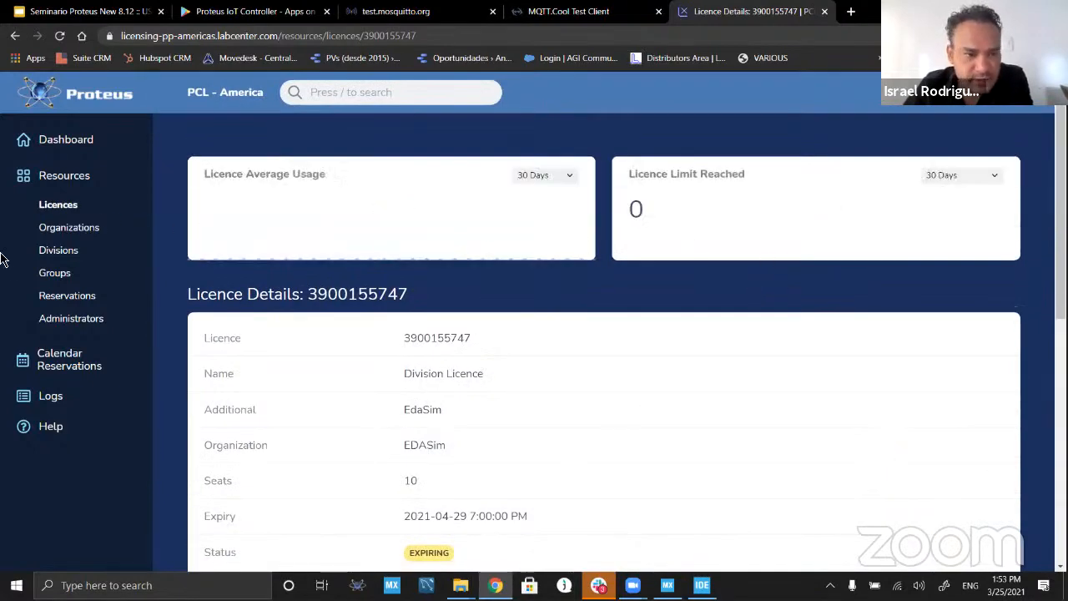
Step: View the Ciudad de Mexico division's details, including its allowed and disallowed IP addresses and its groups
{"action": "left_click", "coordinate": [71, 252]}
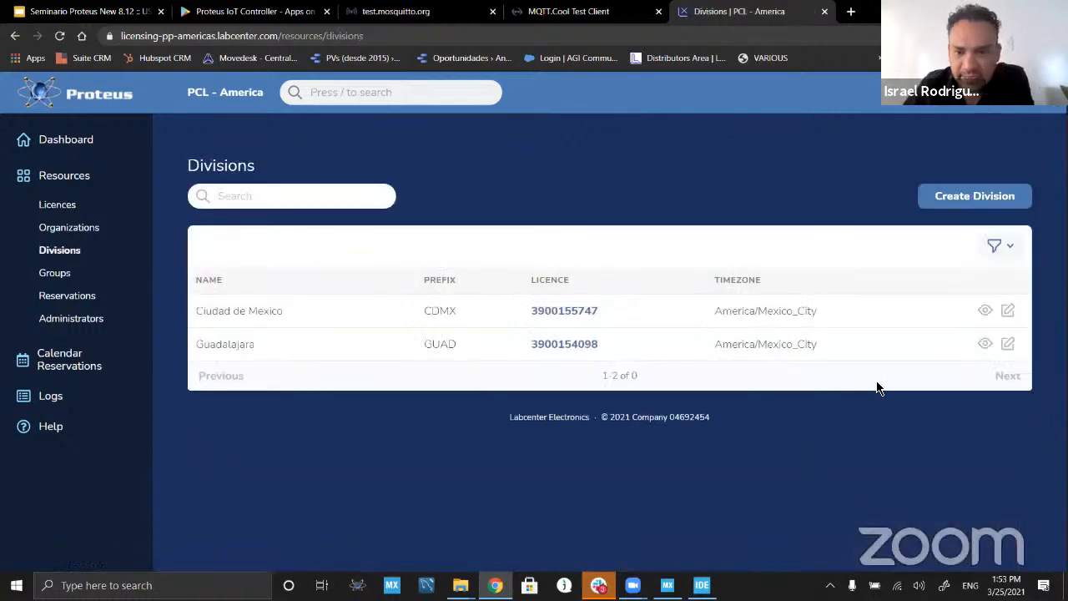
{"action": "left_click", "coordinate": [985, 310]}
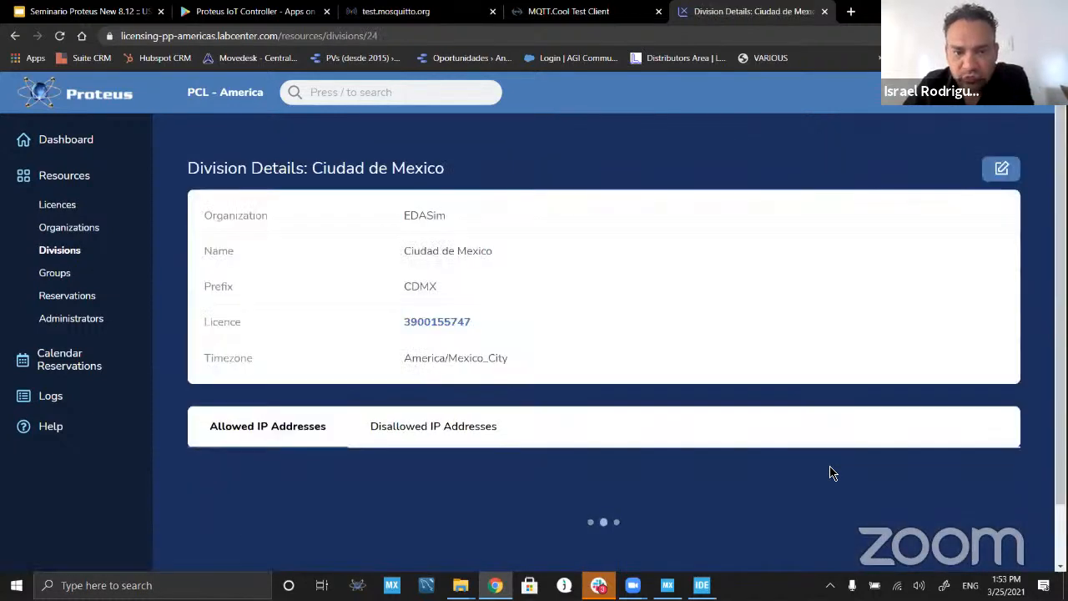
{"action": "scroll", "coordinate": [791, 450], "scroll_direction": "down", "scroll_amount": 3}
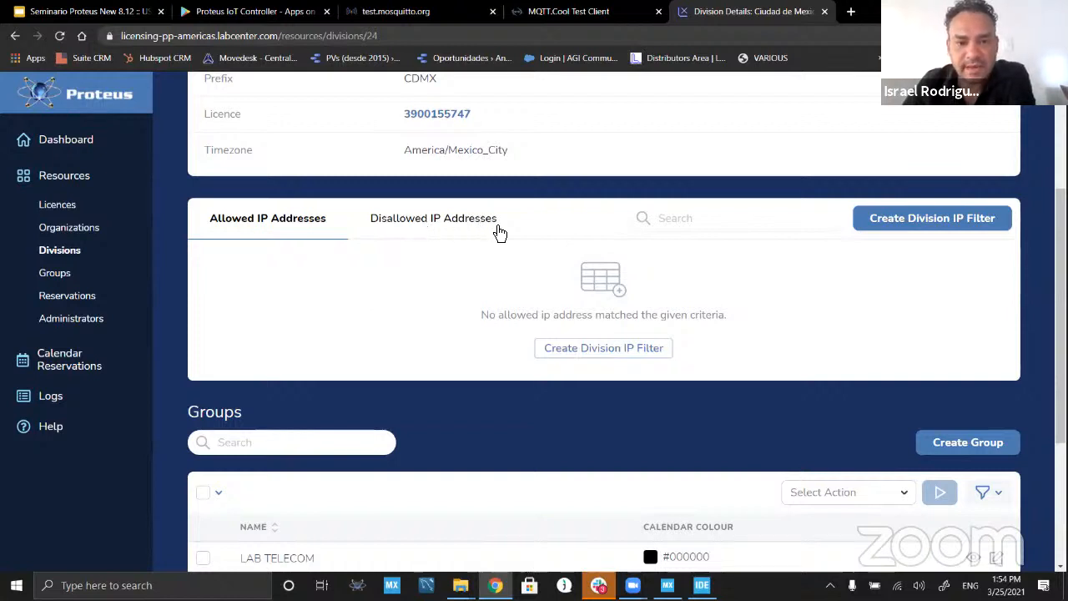
{"action": "scroll", "coordinate": [427, 412], "scroll_direction": "down", "scroll_amount": 3}
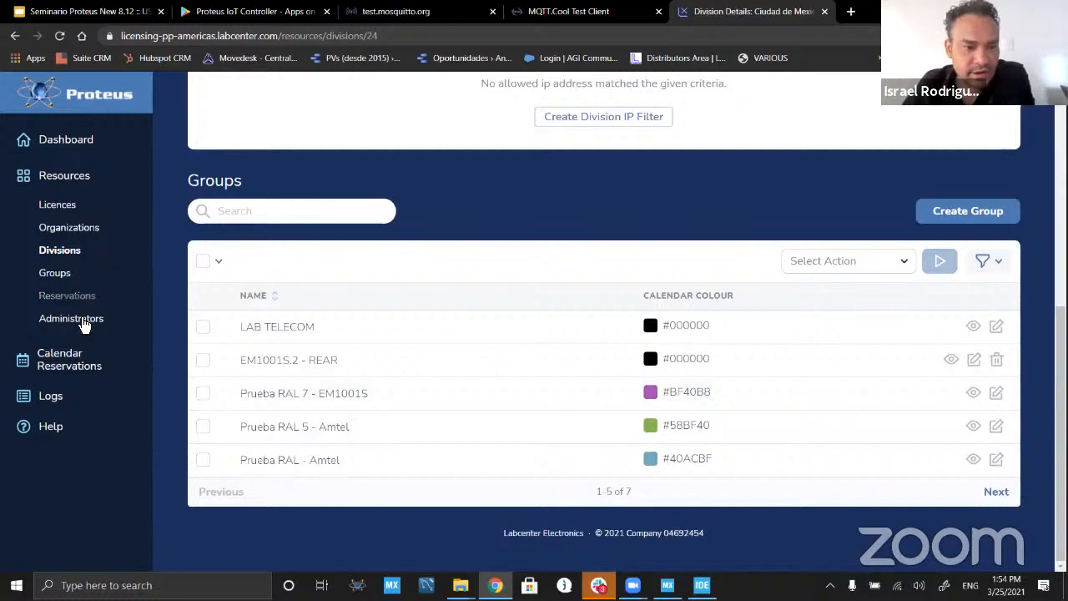
Step: Check the reservations calendar and examine the licensing log, including the event for a client rejected by the IP allow list
{"action": "left_click", "coordinate": [82, 373]}
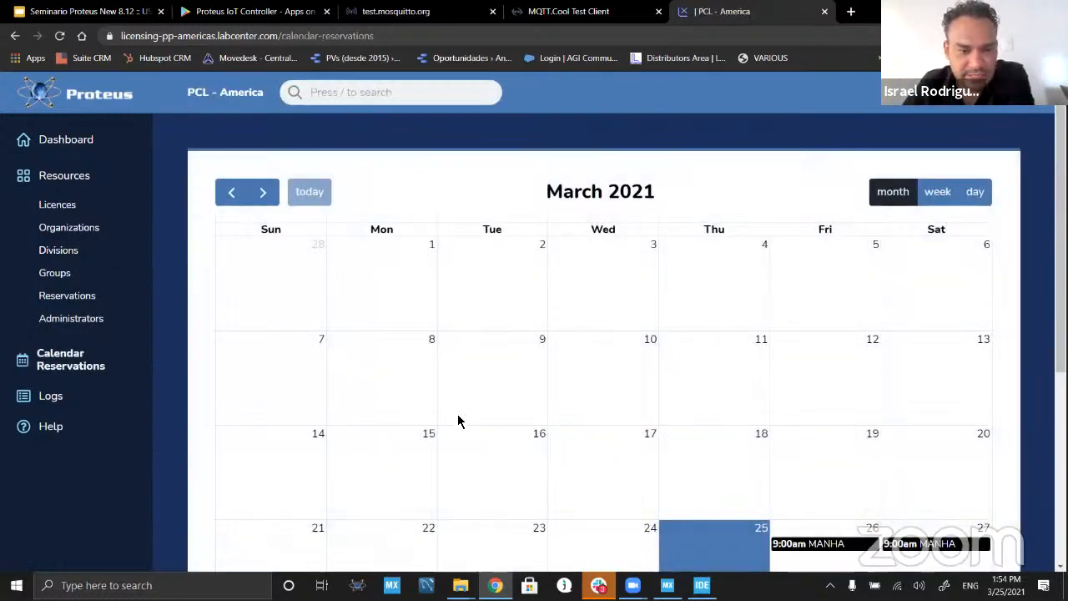
{"action": "left_click", "coordinate": [71, 403]}
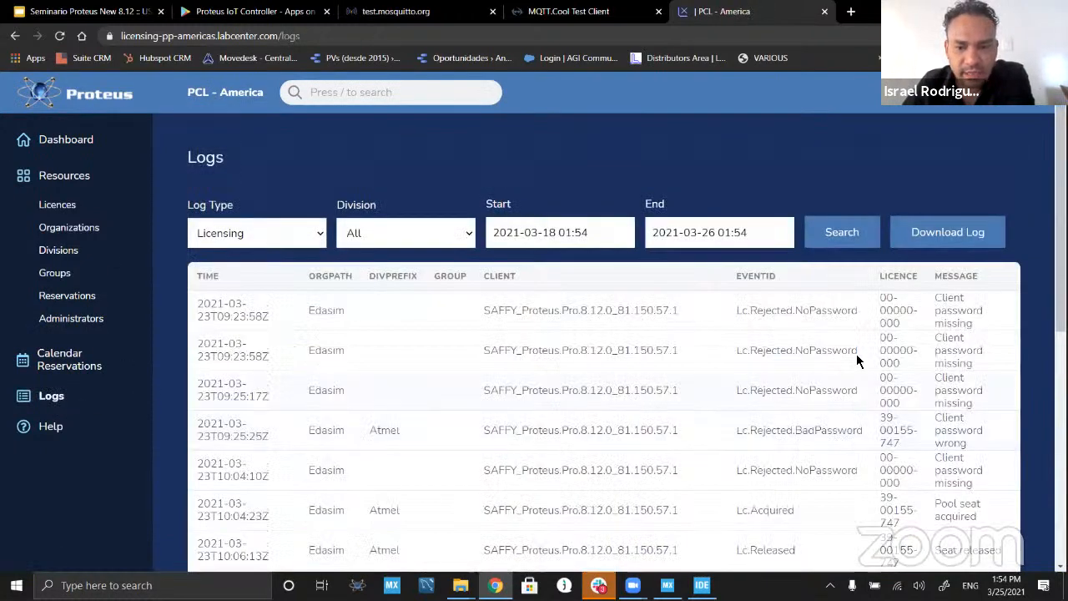
{"action": "scroll", "coordinate": [901, 417], "scroll_direction": "down", "scroll_amount": 1}
{"action": "scroll", "coordinate": [901, 413], "scroll_direction": "down", "scroll_amount": 5}
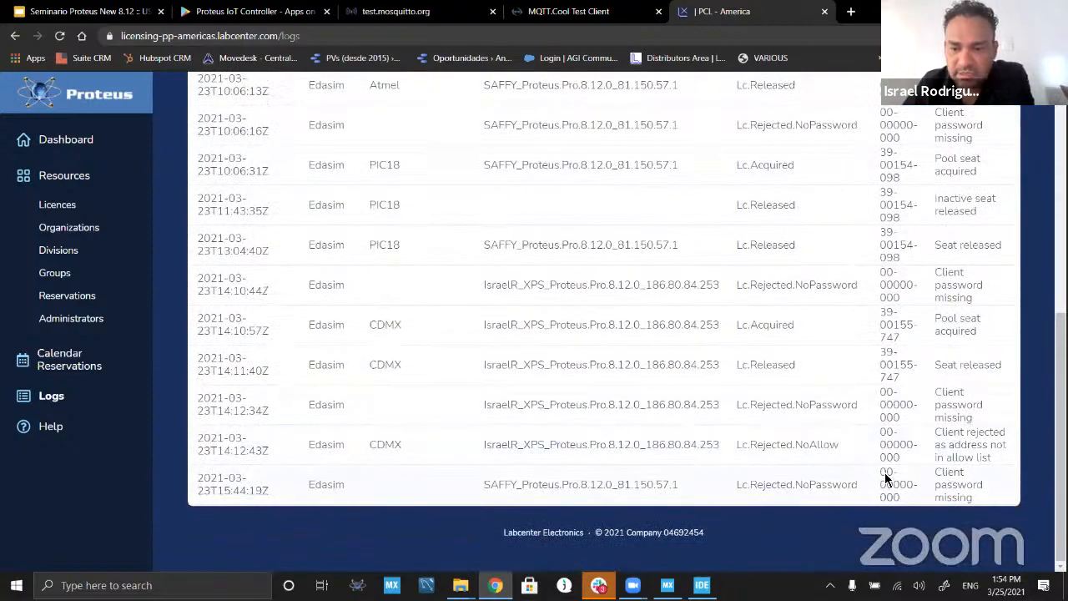
{"action": "left_click_drag", "start_coordinate": [838, 447], "coordinate": [706, 445]}
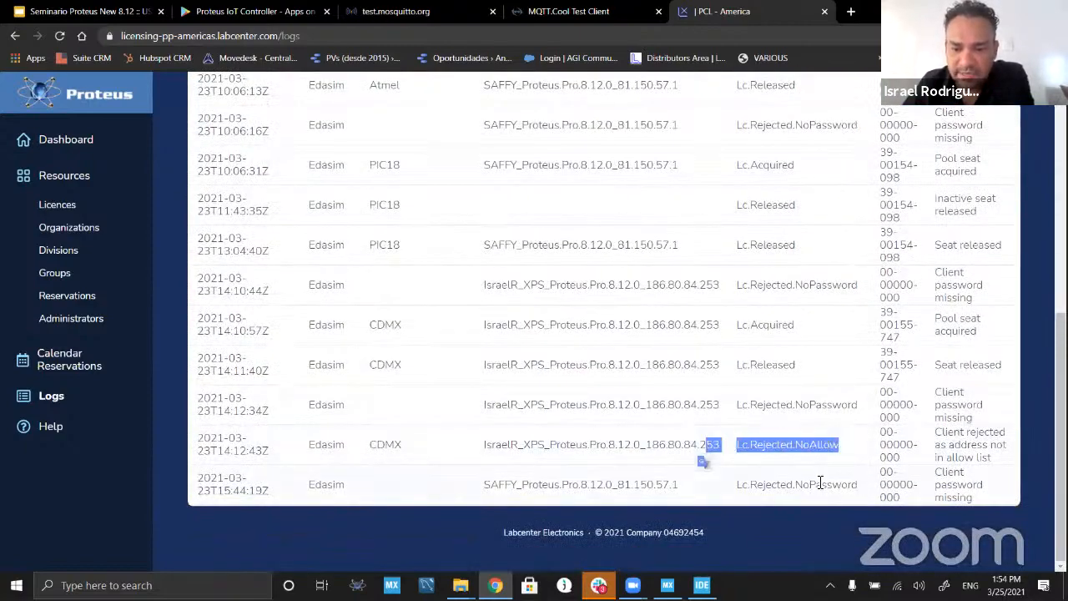
{"action": "scroll", "coordinate": [476, 386], "scroll_direction": "up", "scroll_amount": 10}
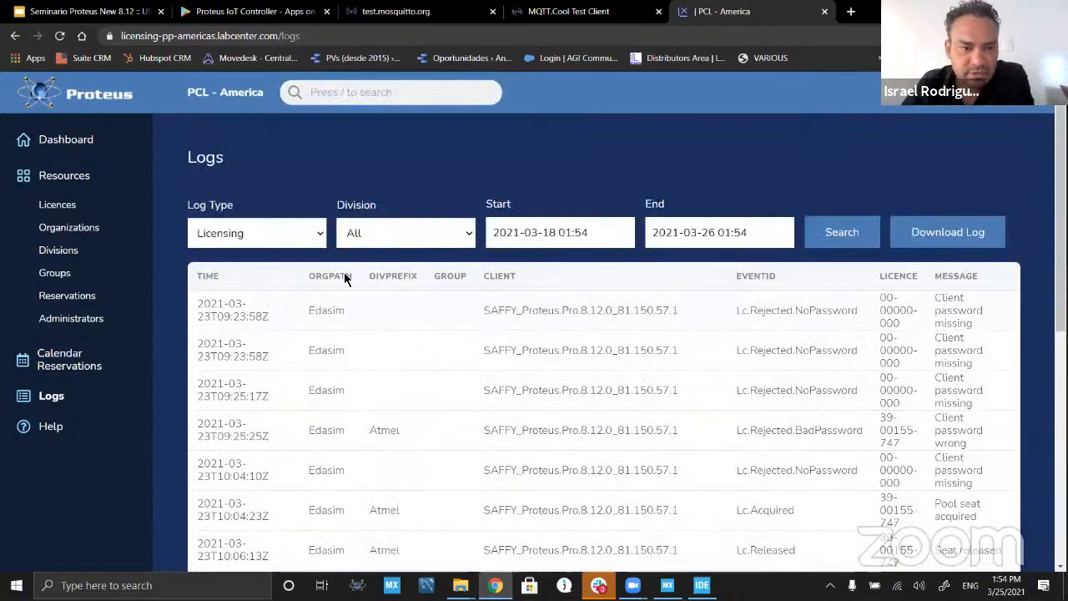
Step: Check the available log types, view the licences list and return to the dashboard
{"action": "left_click", "coordinate": [316, 241]}
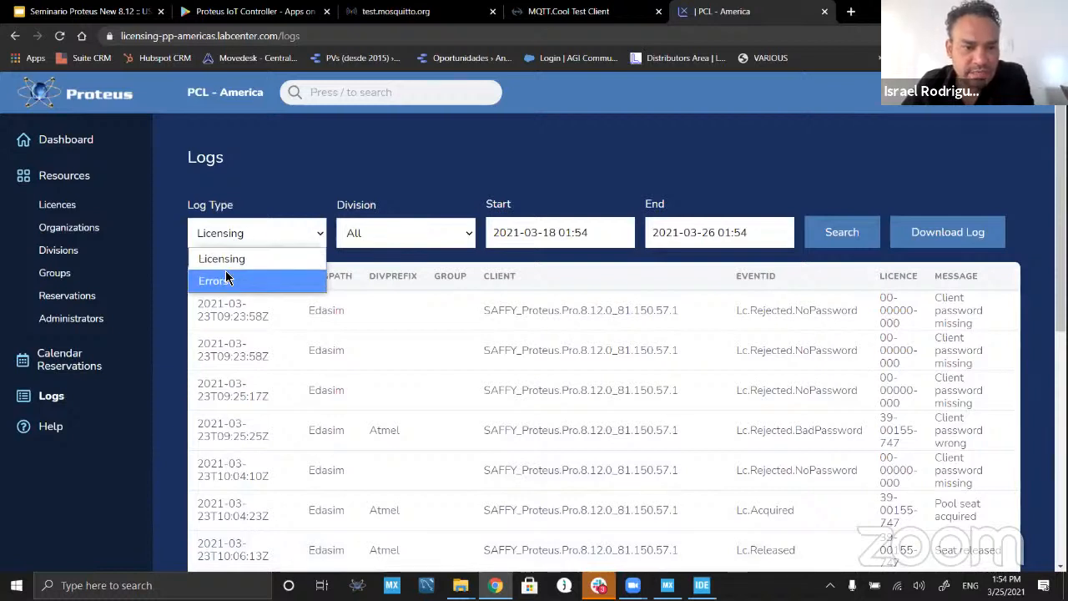
{"action": "left_click", "coordinate": [275, 194]}
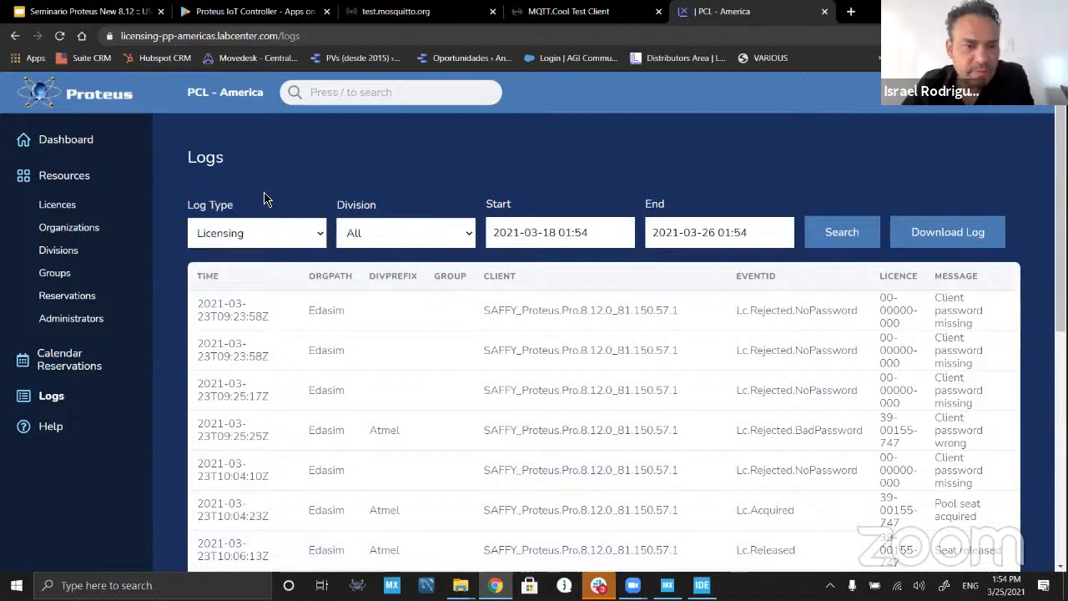
{"action": "left_click", "coordinate": [52, 206]}
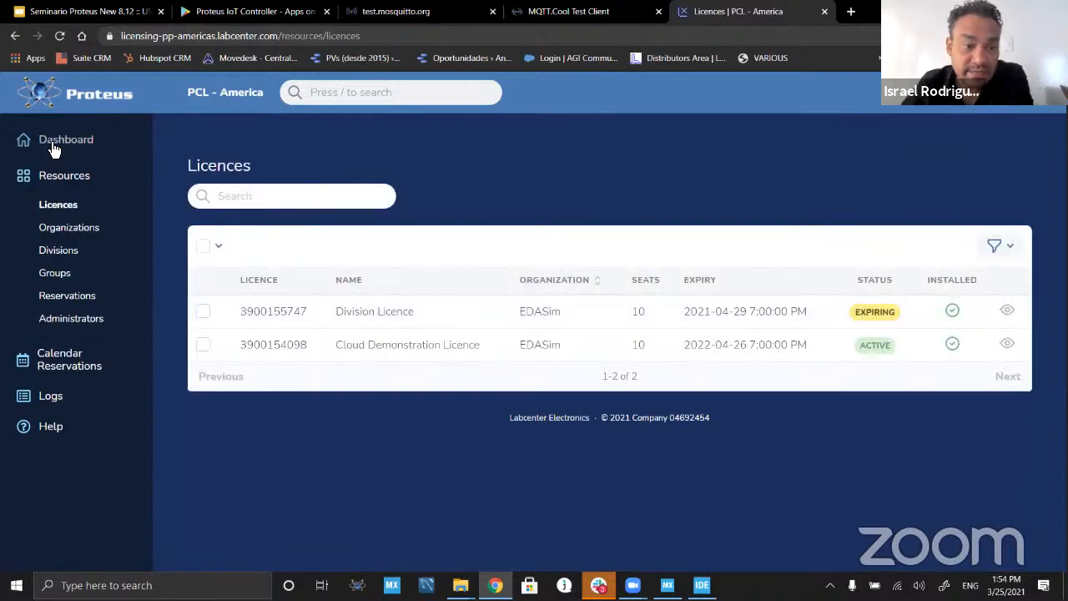
{"action": "left_click", "coordinate": [23, 145]}
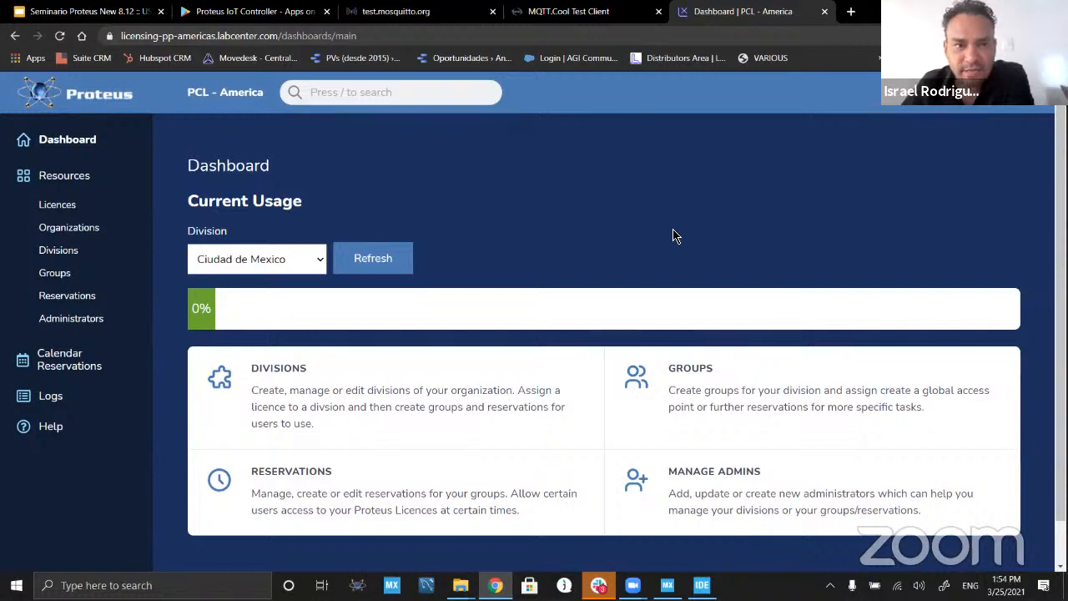
Step: Switch to the Seminario Proteus New 8.12 presentation, start the slideshow from slide 28 and advance to the Questions slide
{"action": "left_click", "coordinate": [117, 18]}
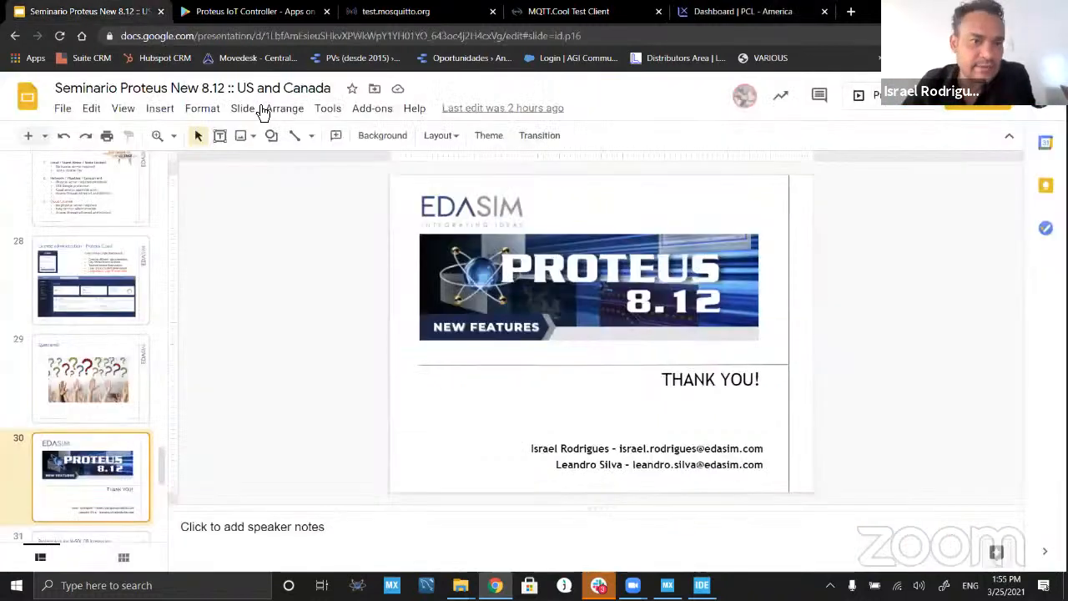
{"action": "left_click", "coordinate": [105, 357]}
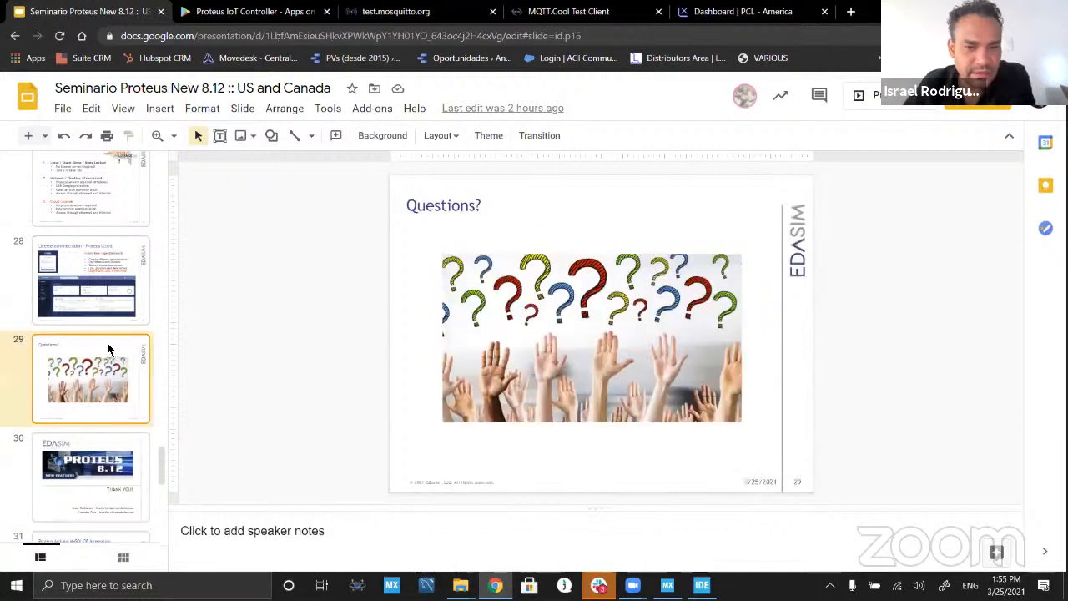
{"action": "left_click", "coordinate": [108, 277]}
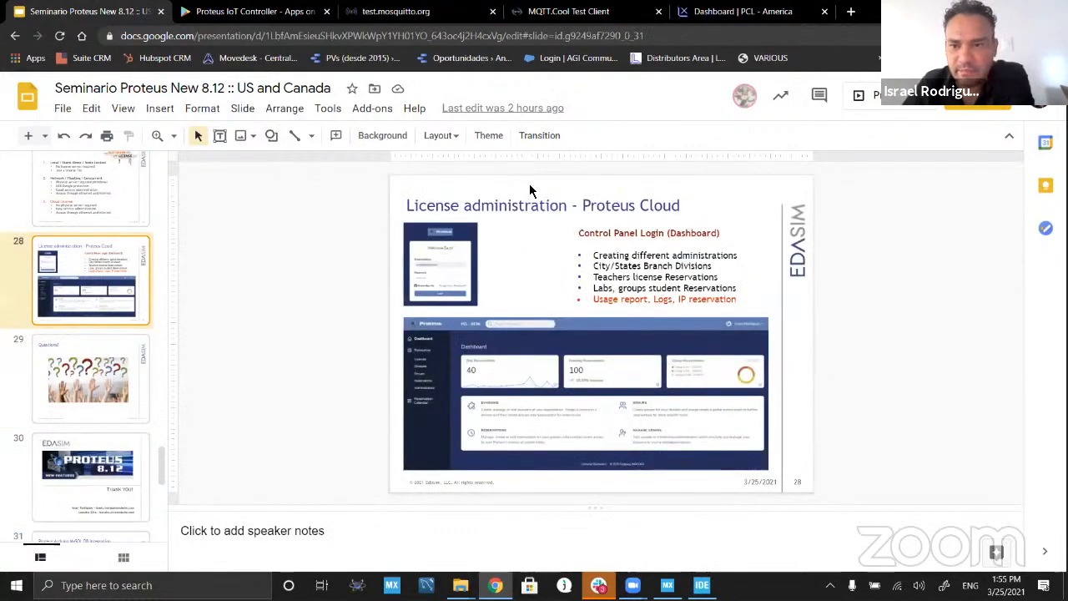
{"action": "left_click", "coordinate": [868, 95]}
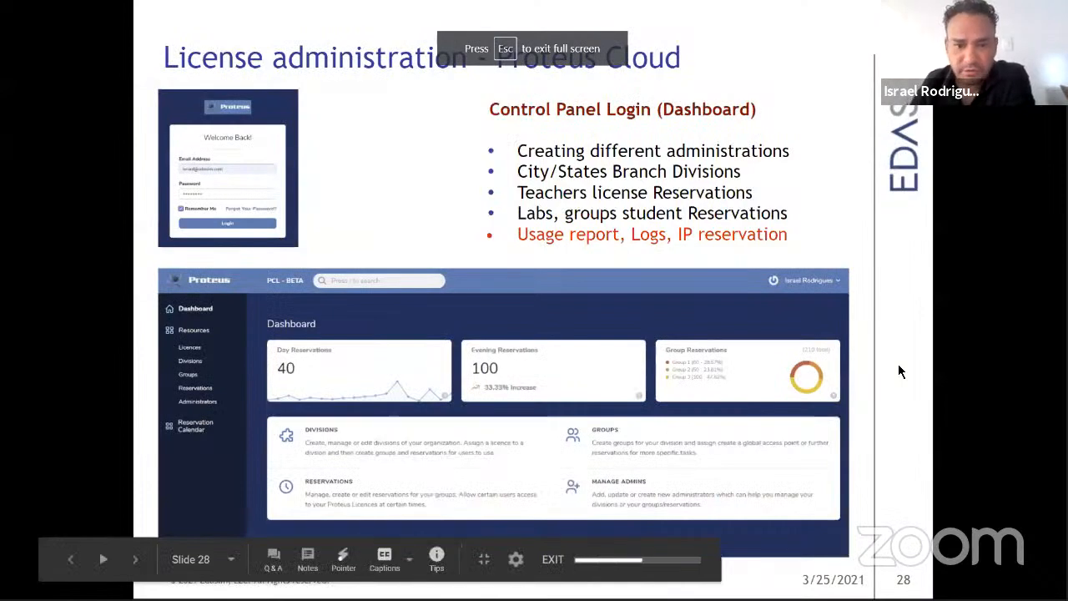
{"action": "key", "text": "Right"}
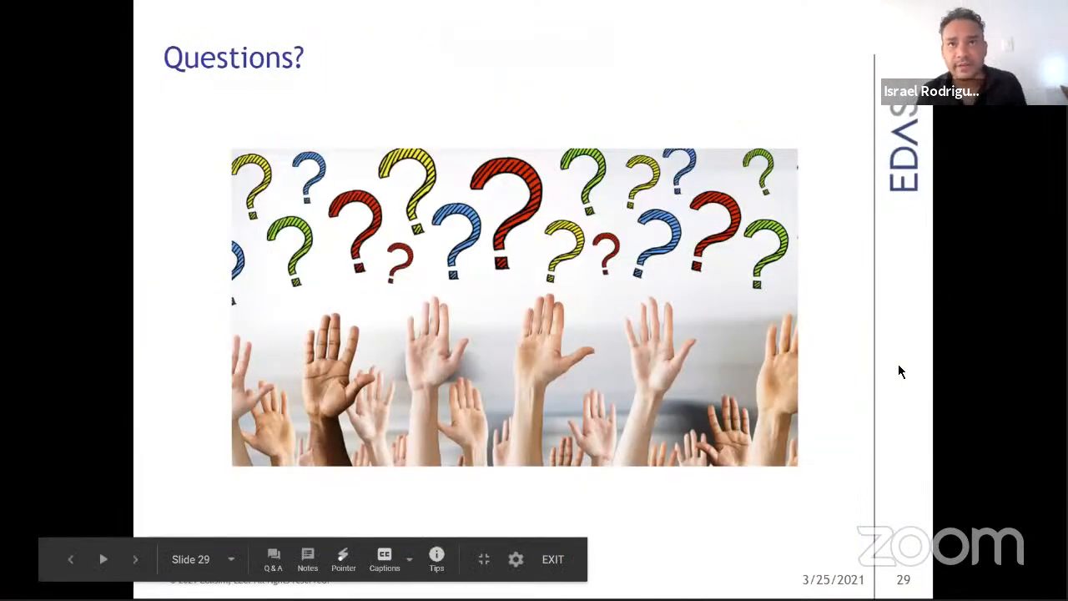
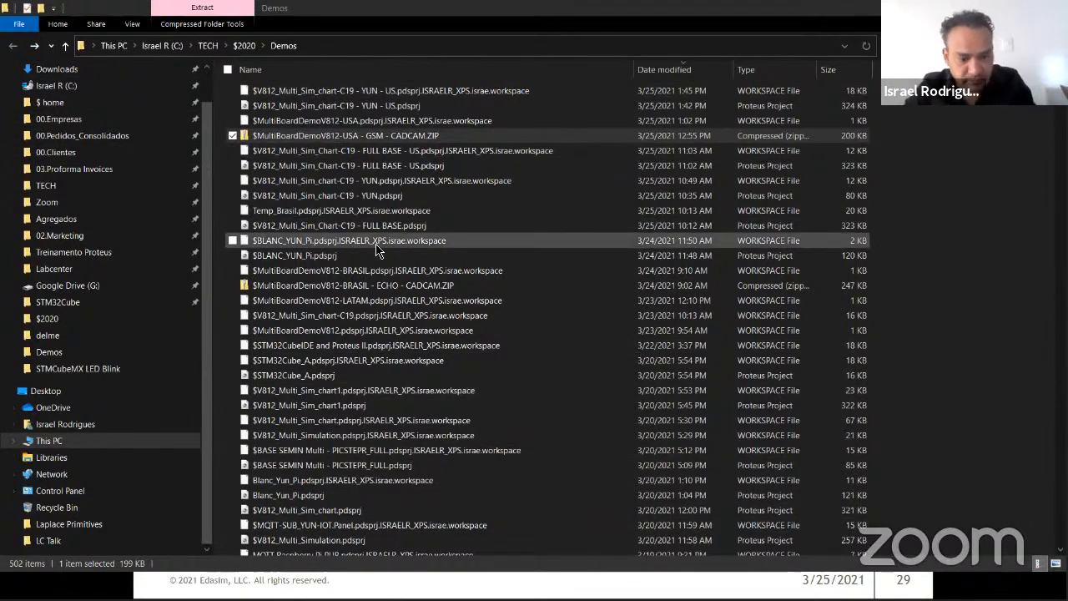
Step: Extract the $MultiBoardDemoV812-USA - GSM - CADCAM.ZIP archive into a folder of the same name with 7-Zip
{"action": "right_click", "coordinate": [330, 143]}
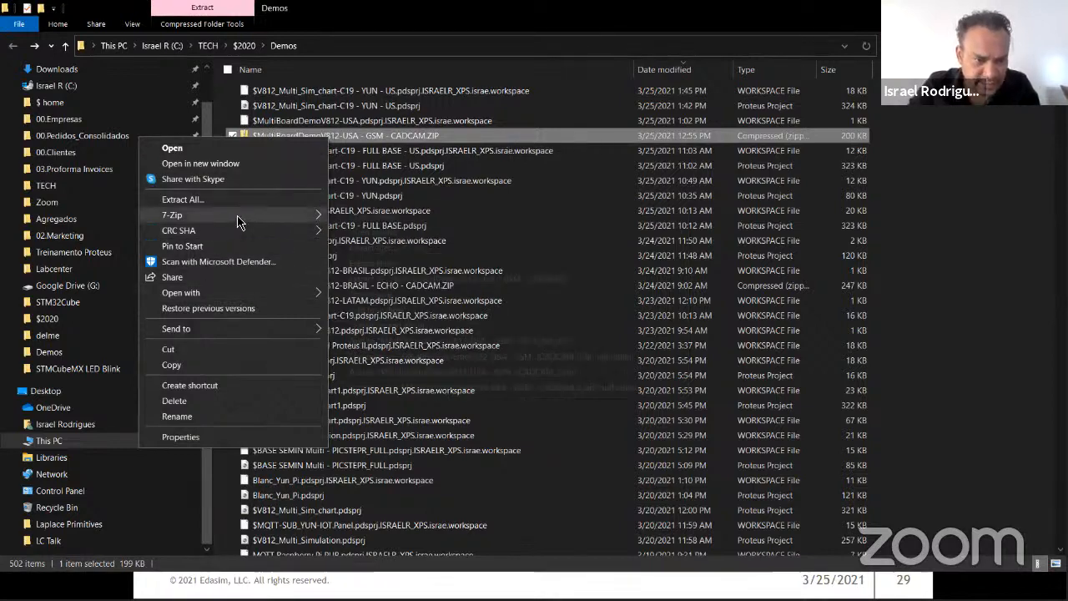
{"action": "mouse_move", "coordinate": [238, 217]}
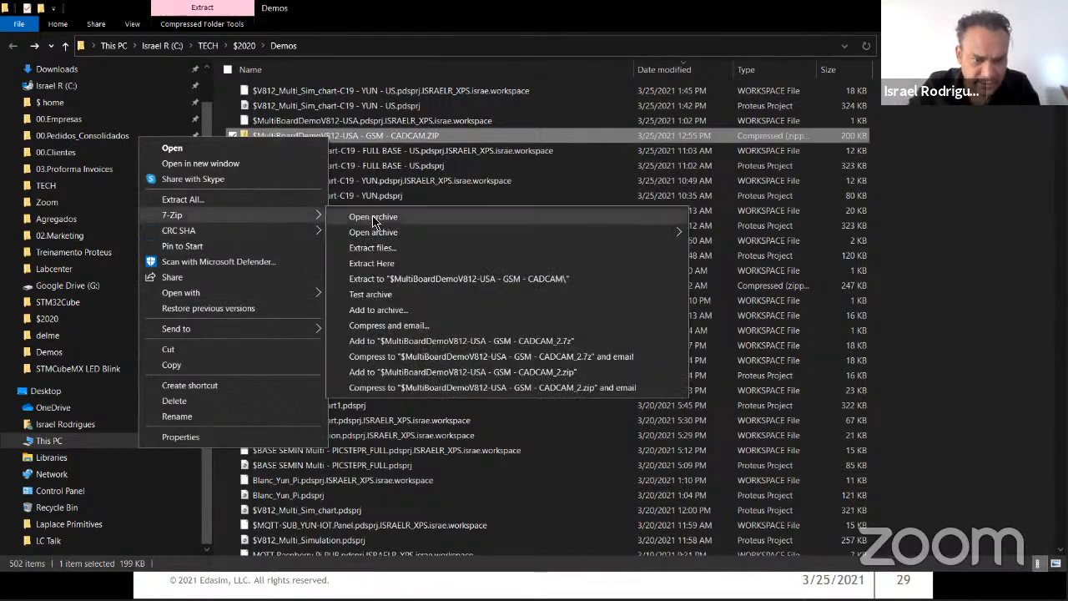
{"action": "left_click", "coordinate": [417, 279]}
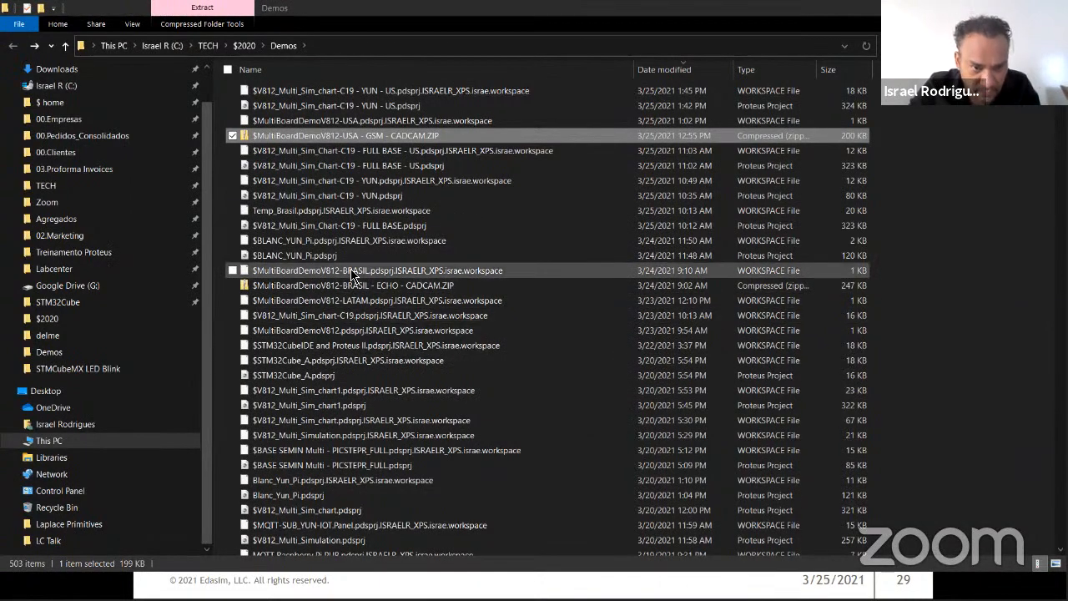
Step: Open the extracted $MultiBoardDemoV812-USA - GSM - CADCAM folder, show the full file names and highlight all its files
{"action": "scroll", "coordinate": [352, 276], "scroll_direction": "down", "scroll_amount": 20}
{"action": "scroll", "coordinate": [352, 276], "scroll_direction": "down", "scroll_amount": 20}
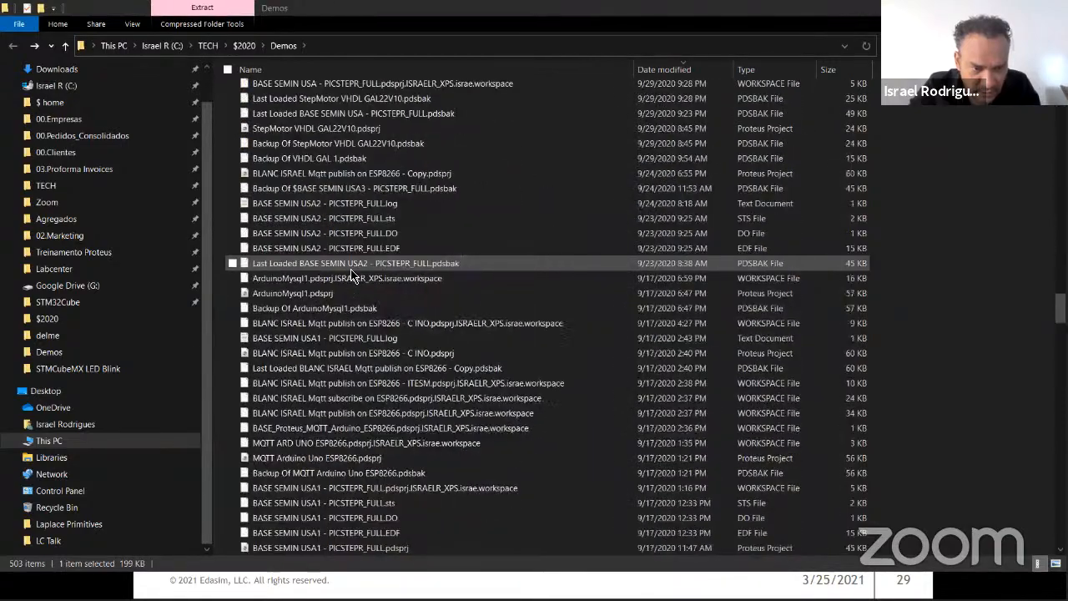
{"action": "scroll", "coordinate": [352, 275], "scroll_direction": "up", "scroll_amount": 20}
{"action": "left_click", "coordinate": [351, 277]}
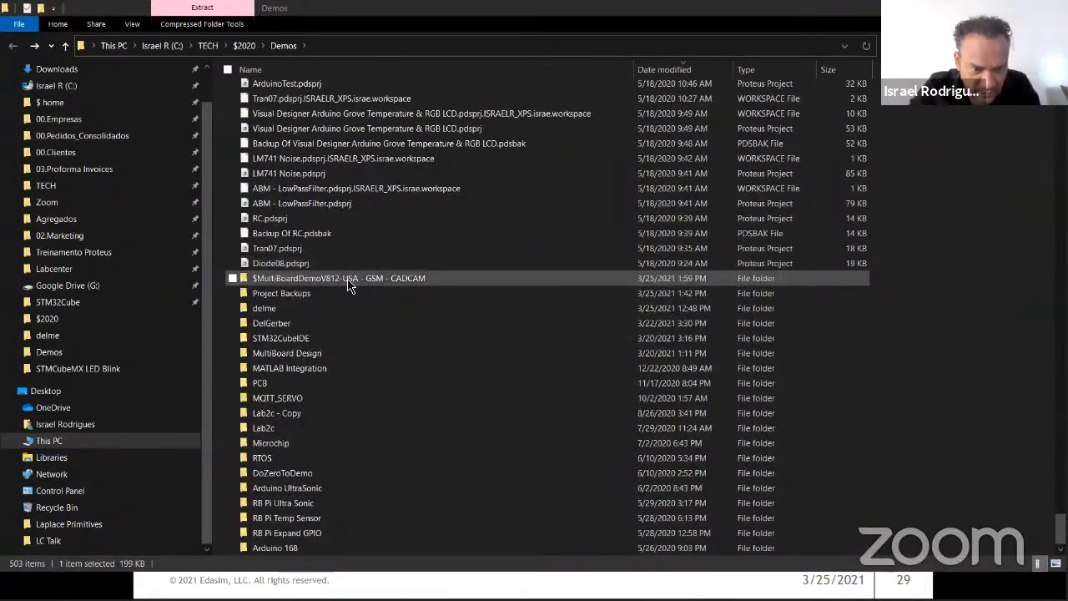
{"action": "double_click", "coordinate": [351, 276]}
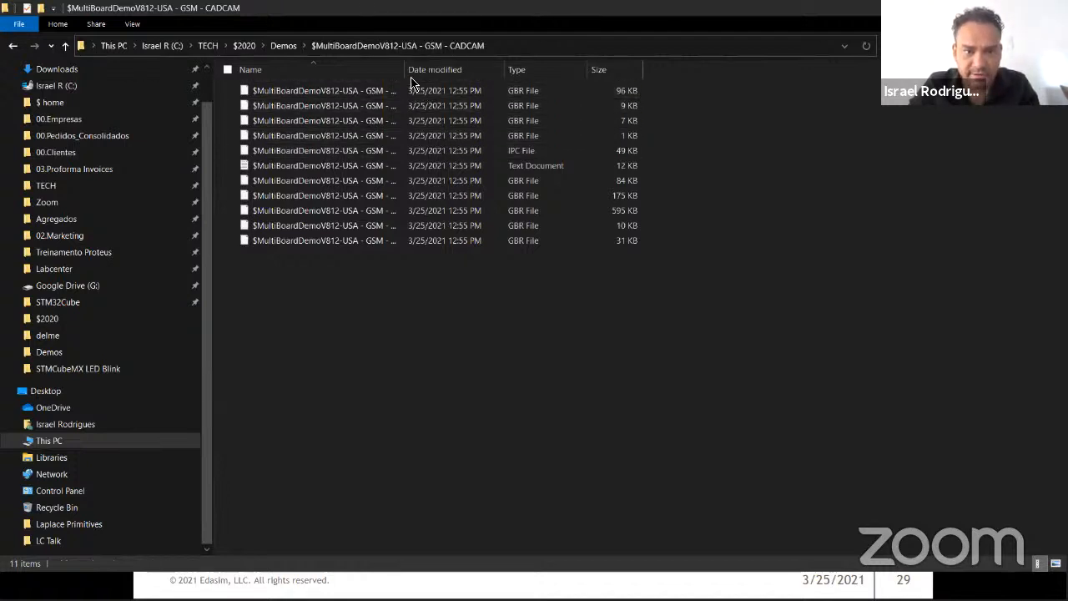
{"action": "left_click_drag", "start_coordinate": [405, 66], "coordinate": [596, 67]}
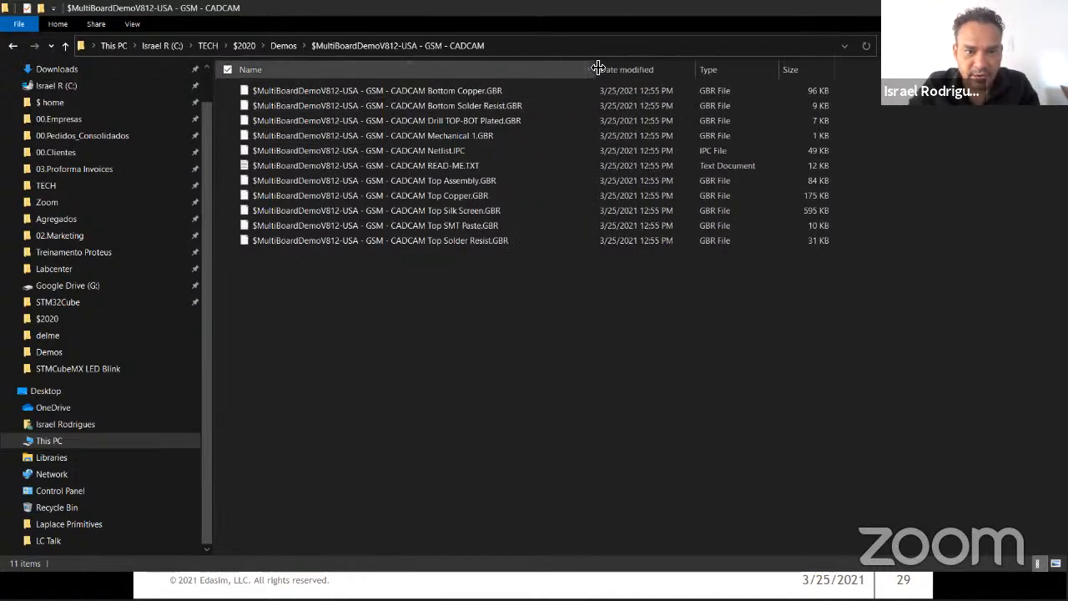
{"action": "left_click_drag", "start_coordinate": [504, 336], "coordinate": [345, 84]}
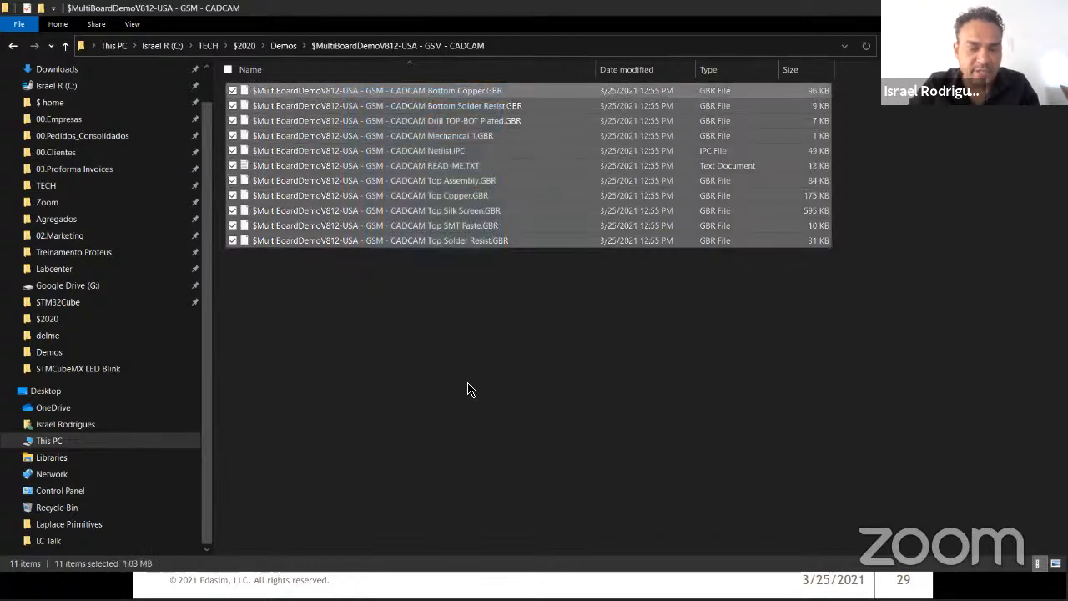
Step: Go back to the slideshow and end it, returning to the presentation's editing view
{"action": "left_click", "coordinate": [188, 578]}
{"action": "key", "text": "Escape"}
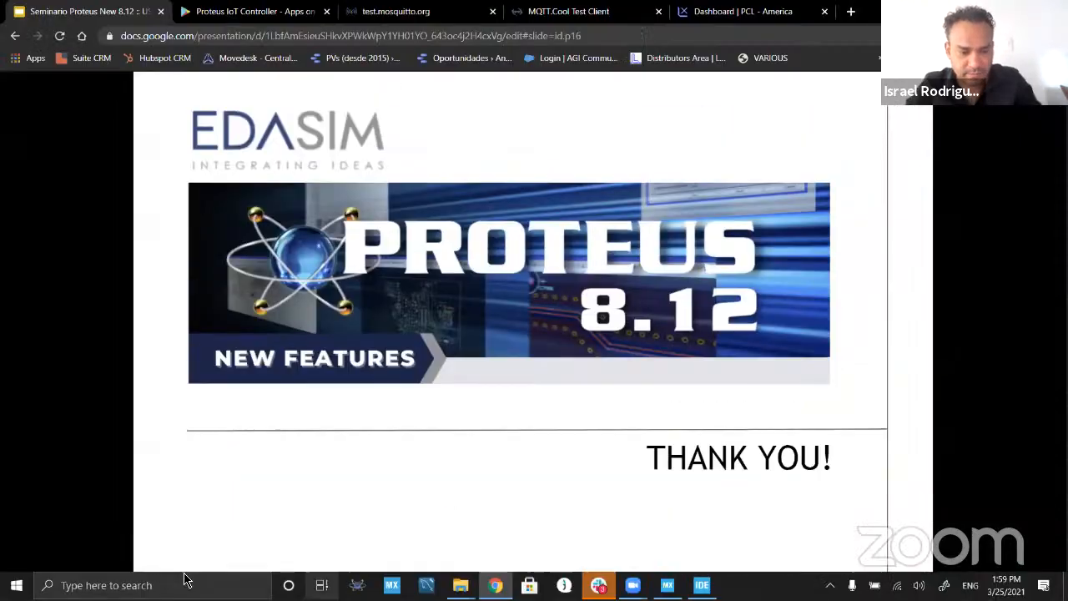
{"action": "key", "text": "Escape"}
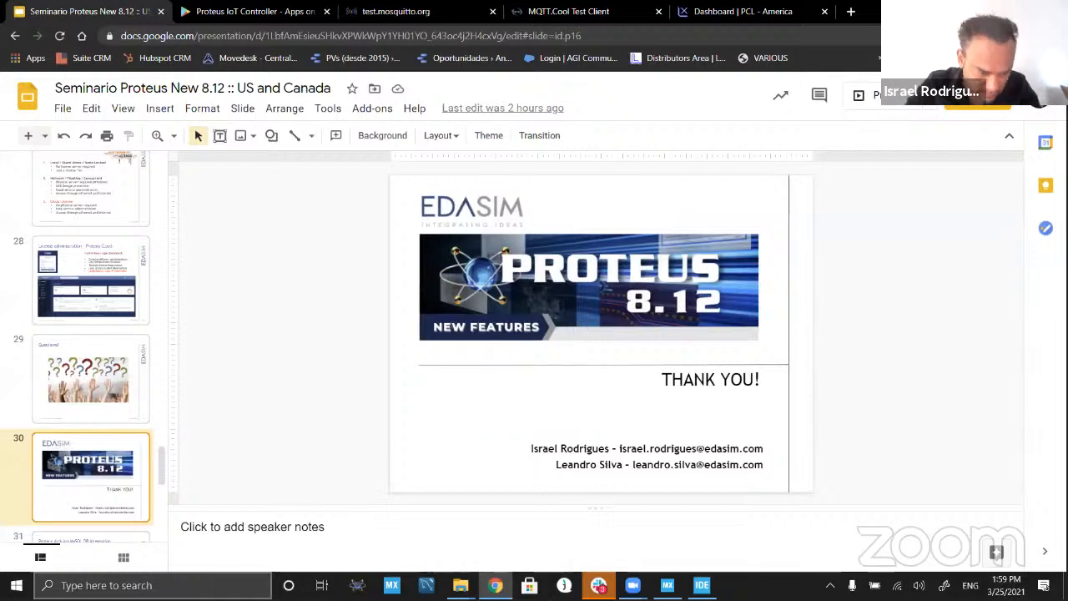
Step: Search Windows for lpkf and launch LPKF CircuitPro PM 2.7
{"action": "left_click", "coordinate": [167, 584]}
{"action": "type", "text": "k"}
{"action": "key", "text": "BackSpace"}
{"action": "type", "text": "lp"}
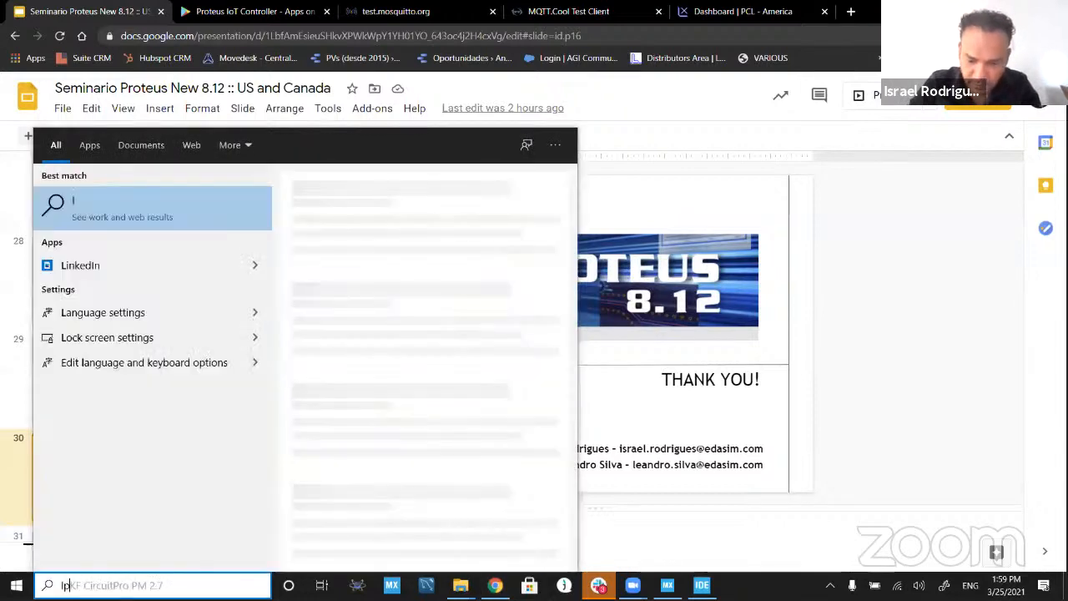
{"action": "type", "text": "kf"}
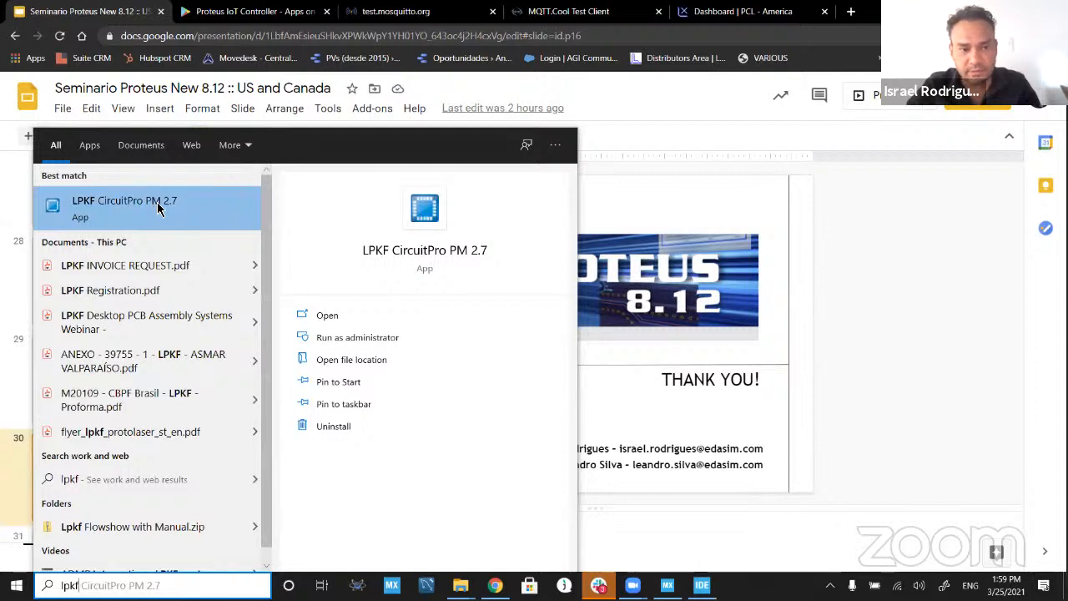
{"action": "left_click", "coordinate": [159, 208]}
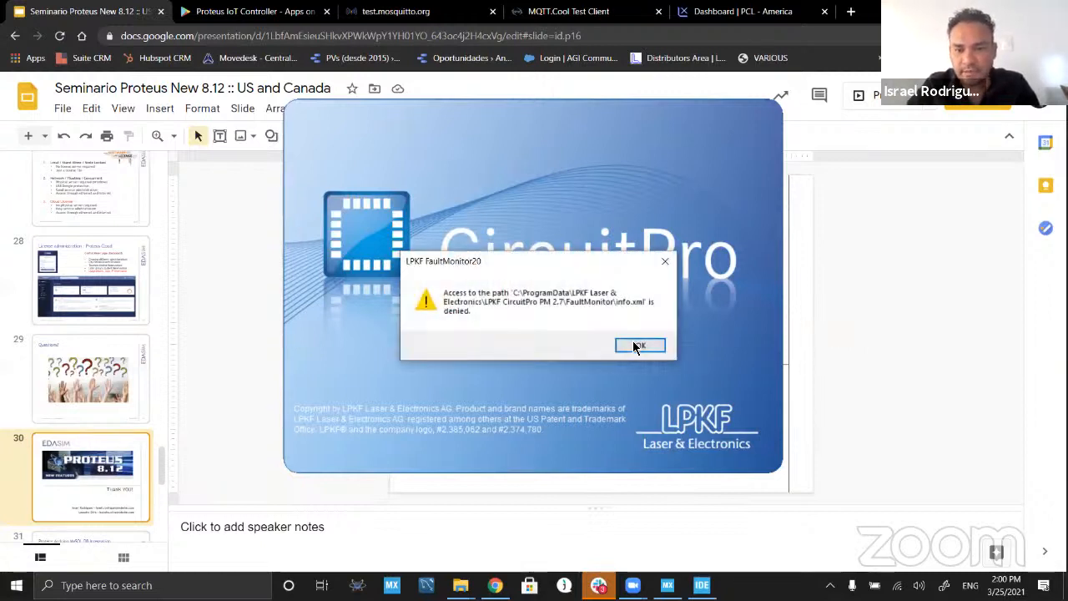
Step: Dismiss the startup messages and the equipment configuration wizard, and create a document from the DoubleSided_NoTHP.cbf template
{"action": "left_click", "coordinate": [634, 346]}
{"action": "left_click", "coordinate": [598, 317]}
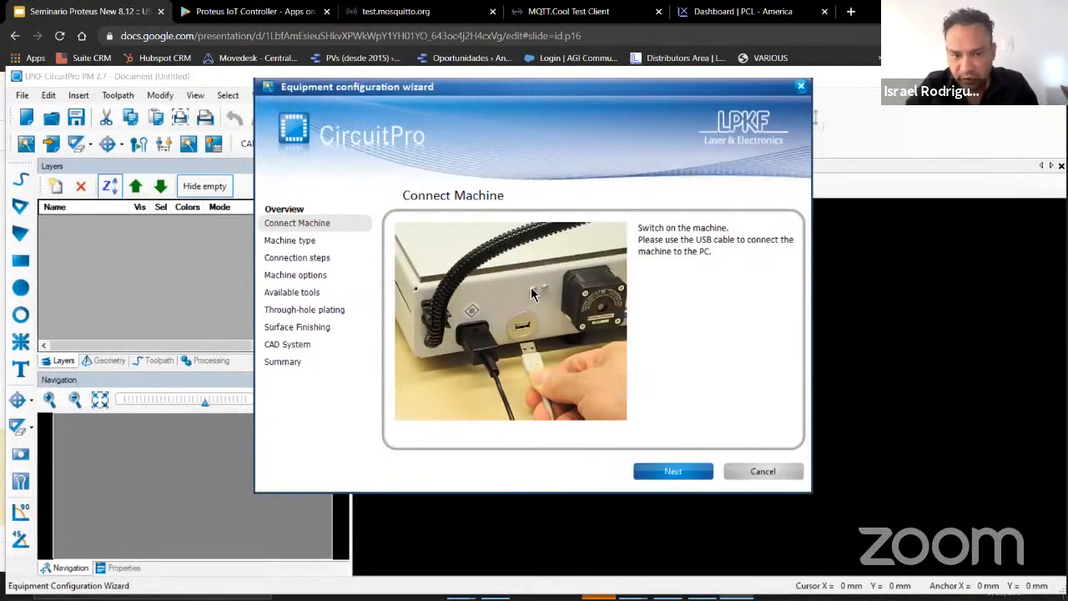
{"action": "left_click", "coordinate": [765, 470]}
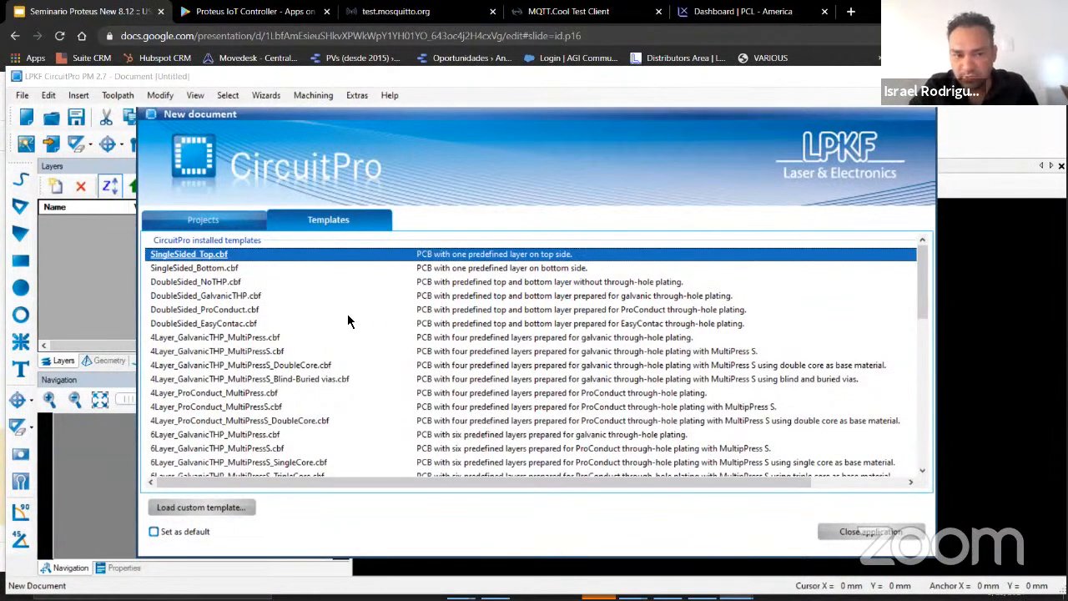
{"action": "double_click", "coordinate": [202, 282]}
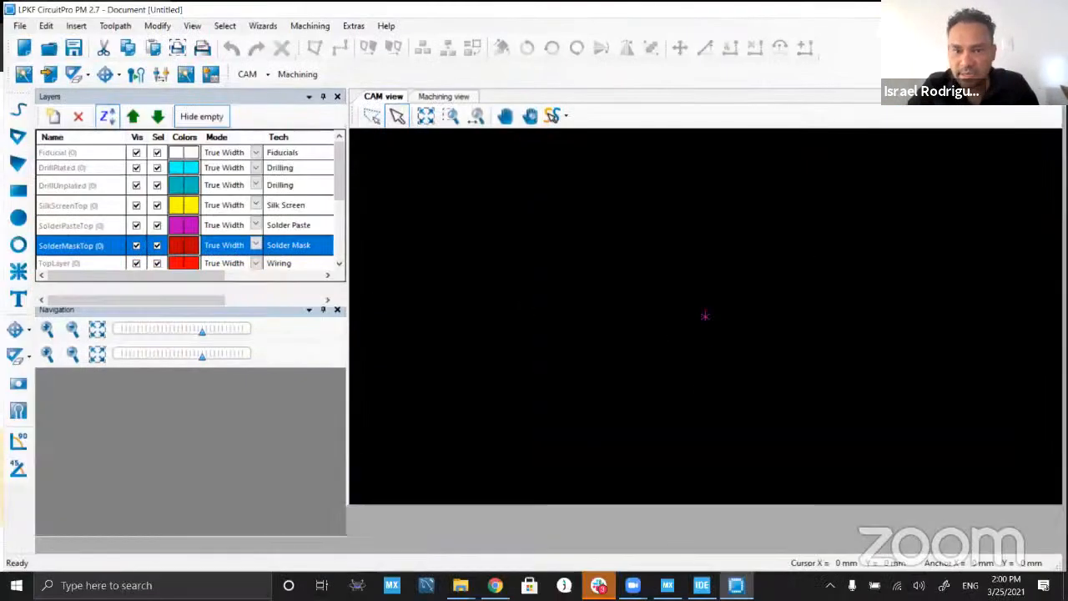
Step: Start an import and browse to the $MultiBoardDemoV812-USA - GSM - CADCAM folder inside Demos, with full file names readable
{"action": "left_click", "coordinate": [46, 75]}
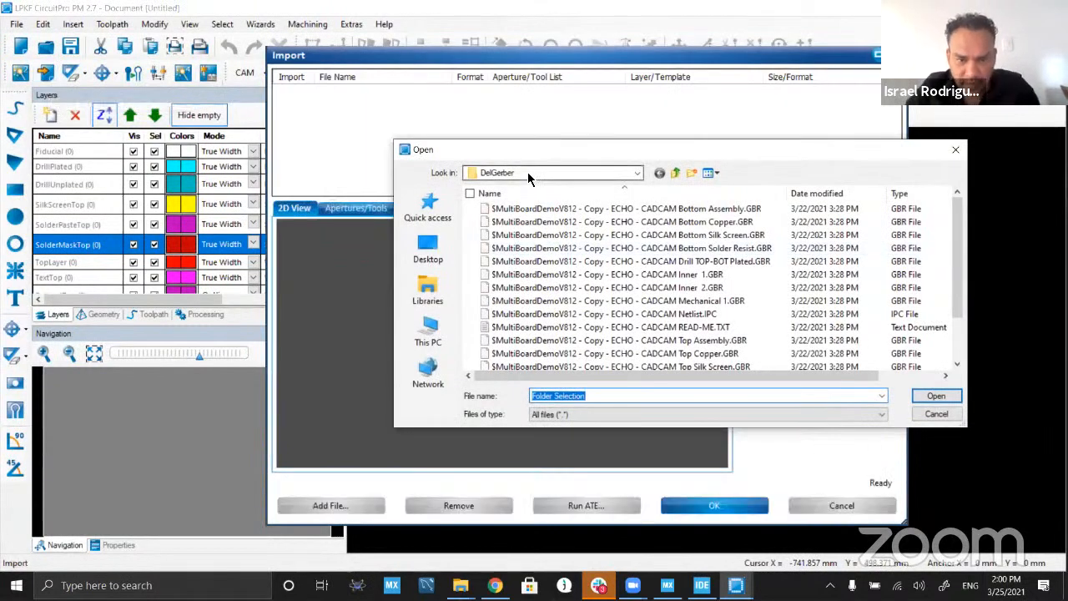
{"action": "left_click", "coordinate": [531, 174]}
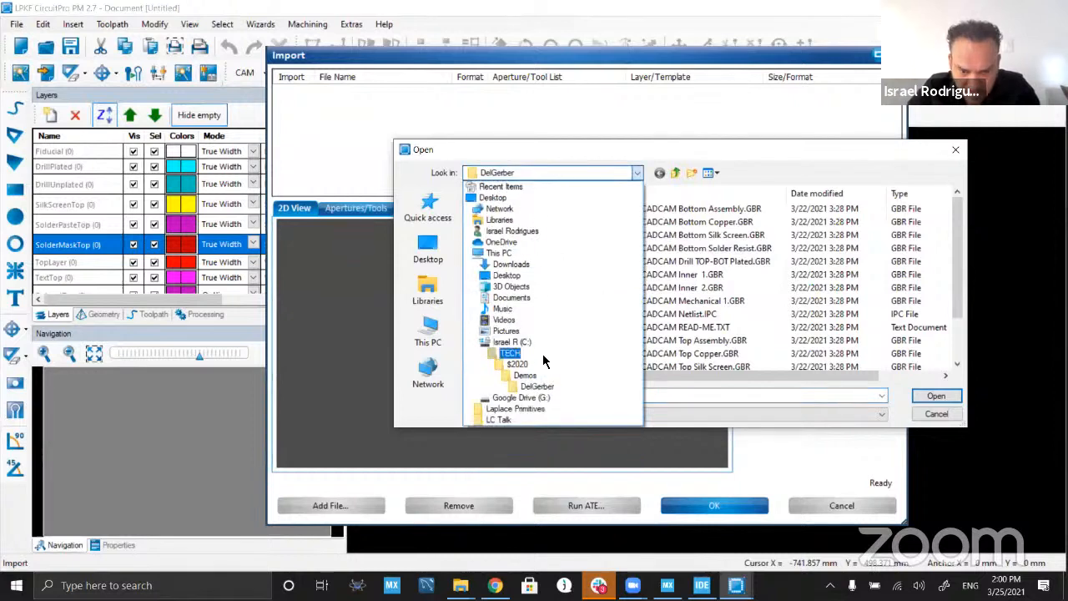
{"action": "left_click", "coordinate": [545, 375]}
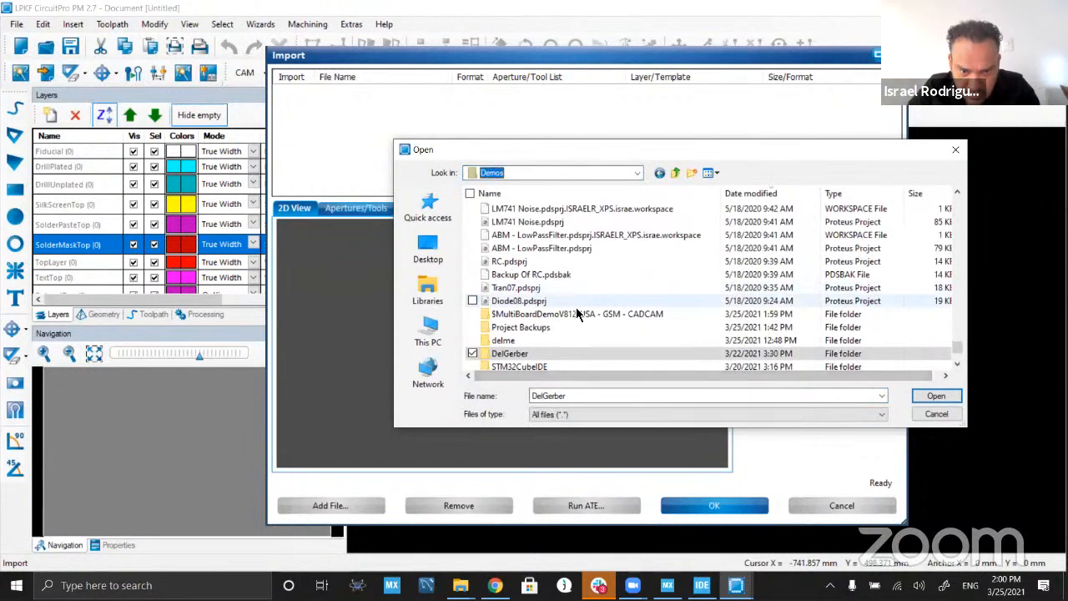
{"action": "double_click", "coordinate": [575, 314]}
{"action": "left_click_drag", "start_coordinate": [652, 192], "coordinate": [789, 194]}
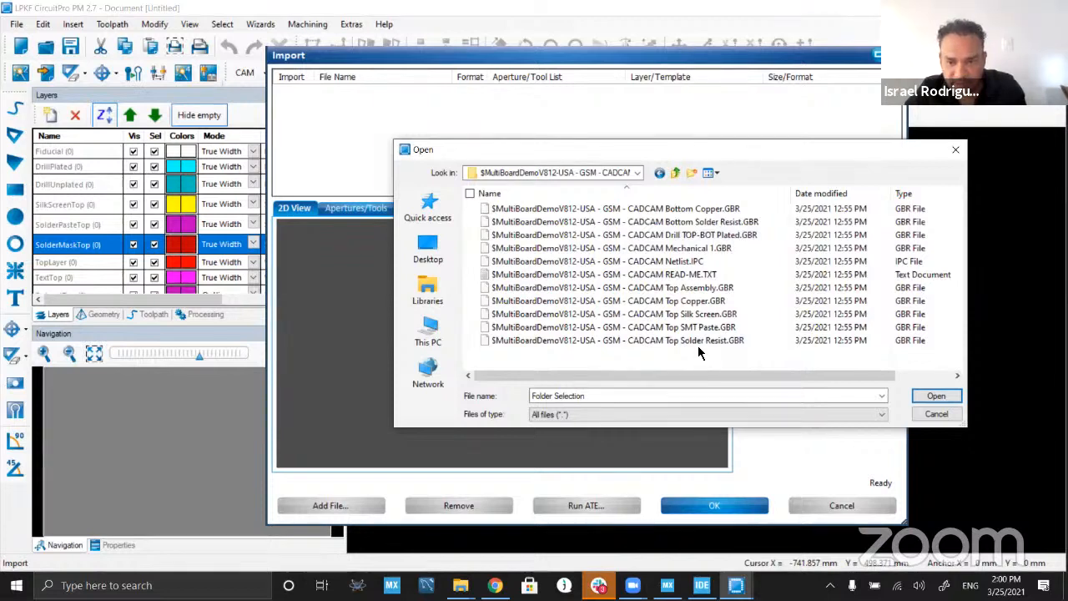
Step: Load the Top Copper, Bottom Copper, Mechanical 1 and Drill TOP-BOT Plated Gerber files into the import list
{"action": "left_click", "coordinate": [693, 302]}
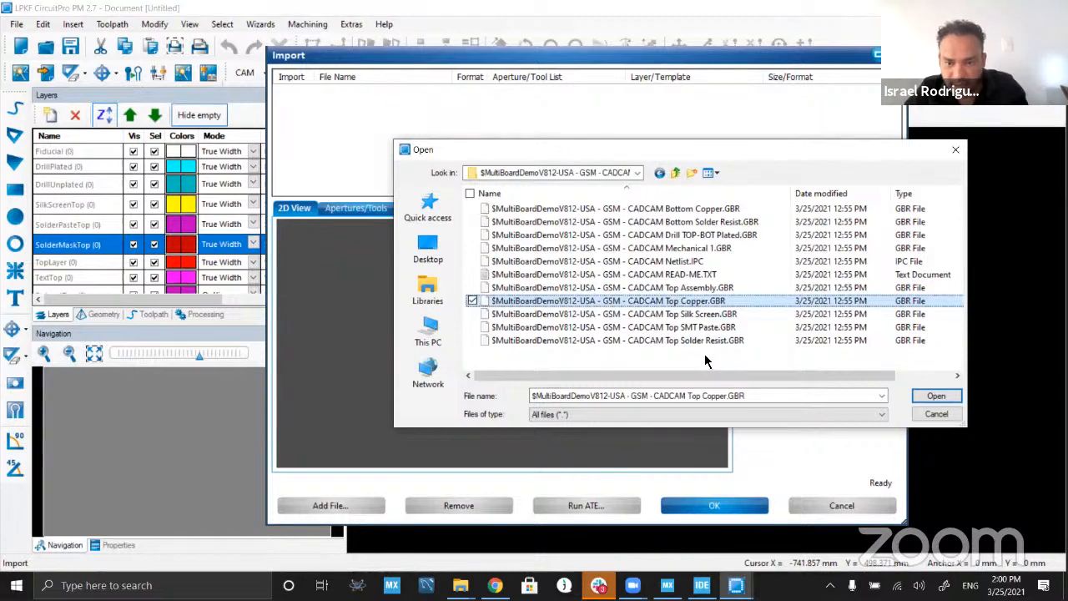
{"action": "left_click", "coordinate": [705, 211], "text": "ctrl"}
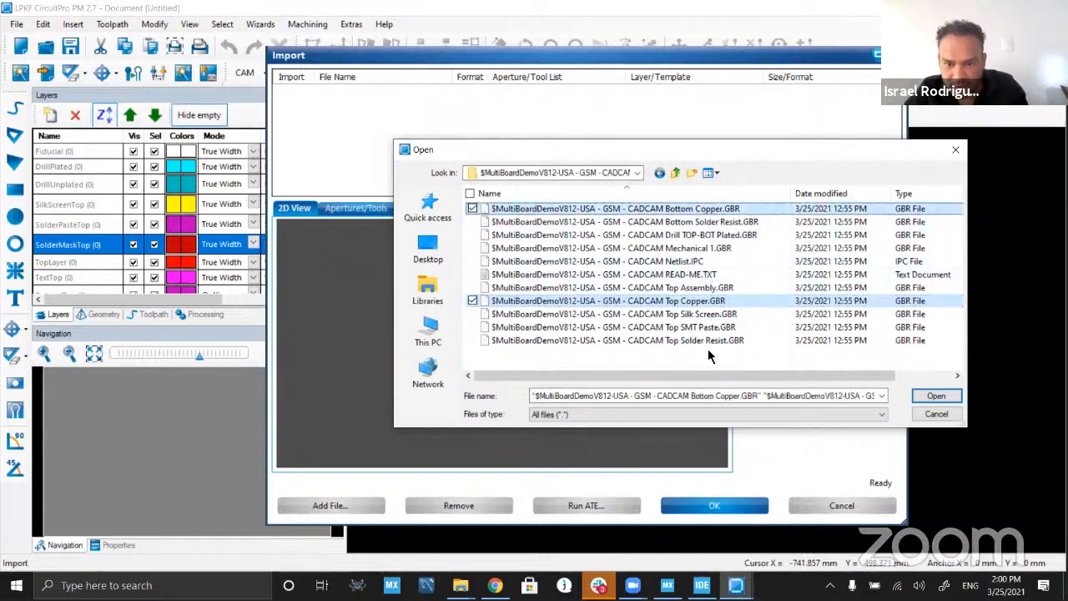
{"action": "left_click", "coordinate": [710, 249], "text": "ctrl"}
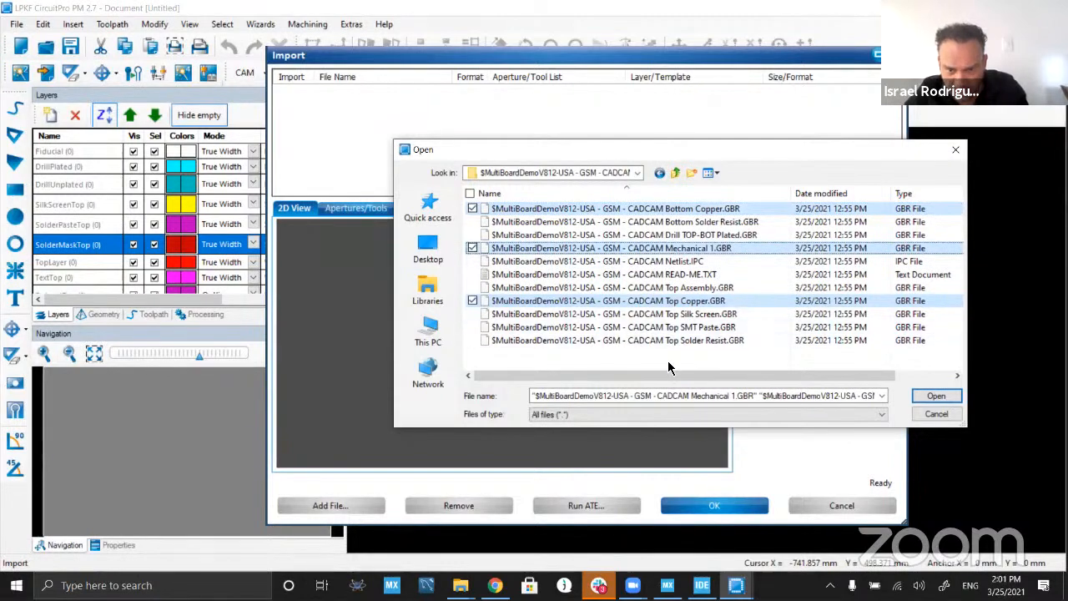
{"action": "left_click", "coordinate": [705, 235], "text": "ctrl"}
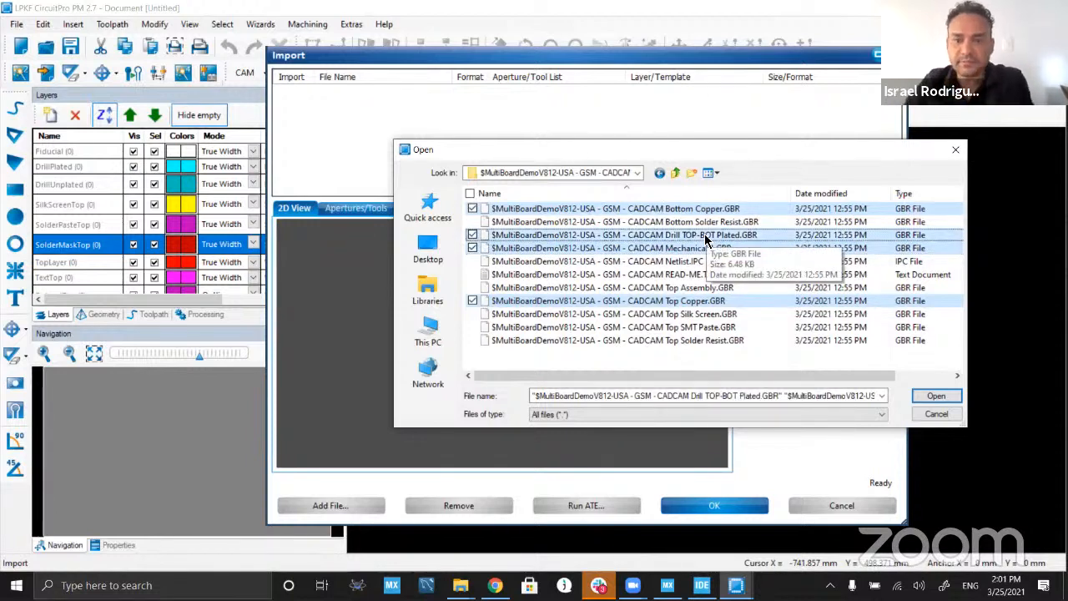
{"action": "left_click", "coordinate": [931, 396]}
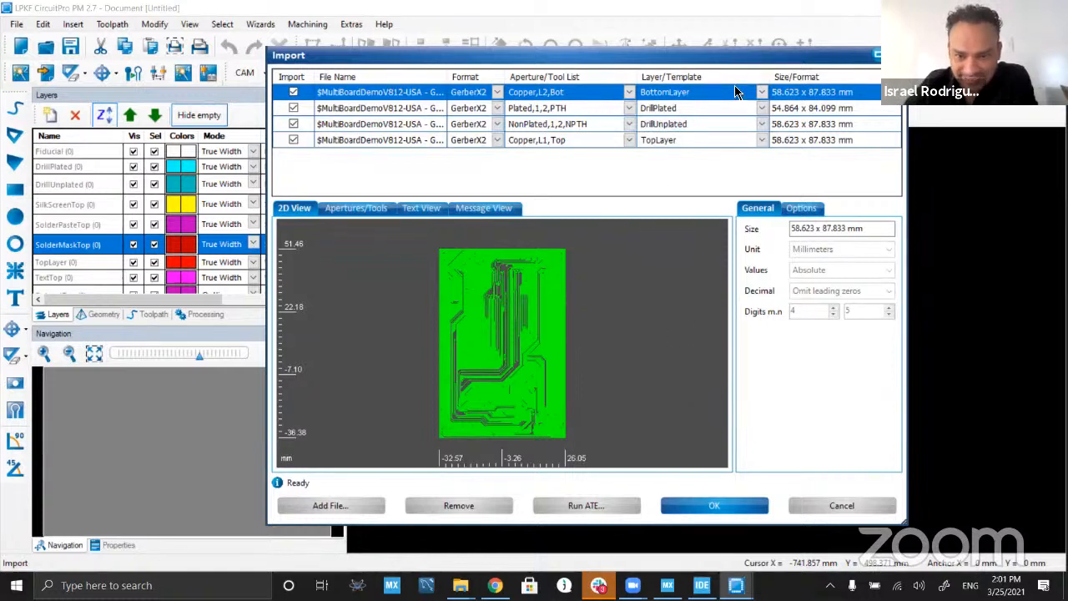
Step: Preview the drill, mechanical and top copper files with their layer assignments, and import all four Gerber files
{"action": "left_click_drag", "start_coordinate": [447, 76], "coordinate": [524, 77]}
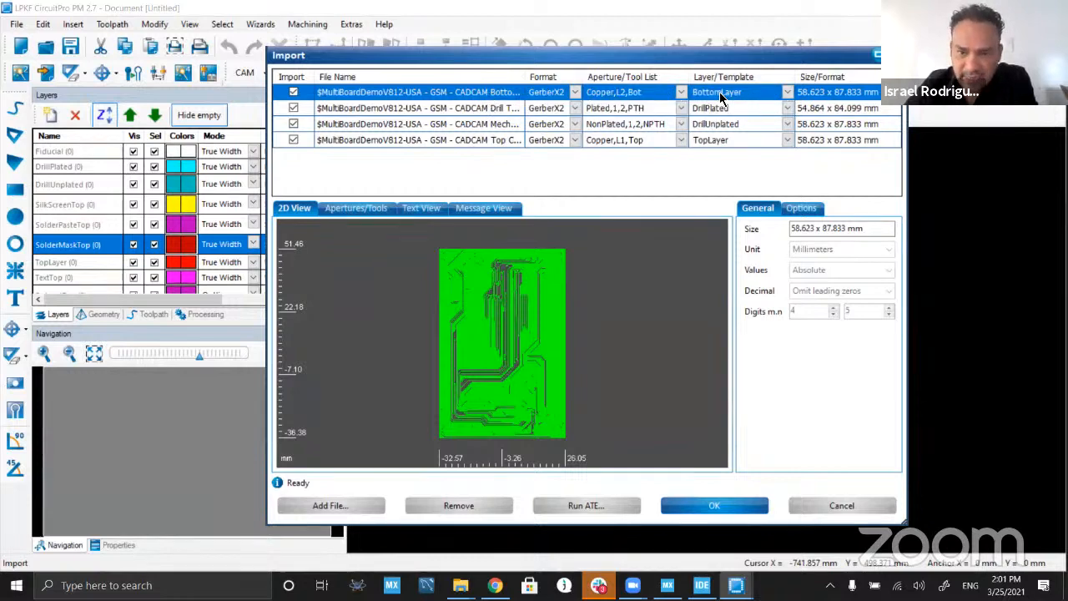
{"action": "left_click", "coordinate": [435, 109]}
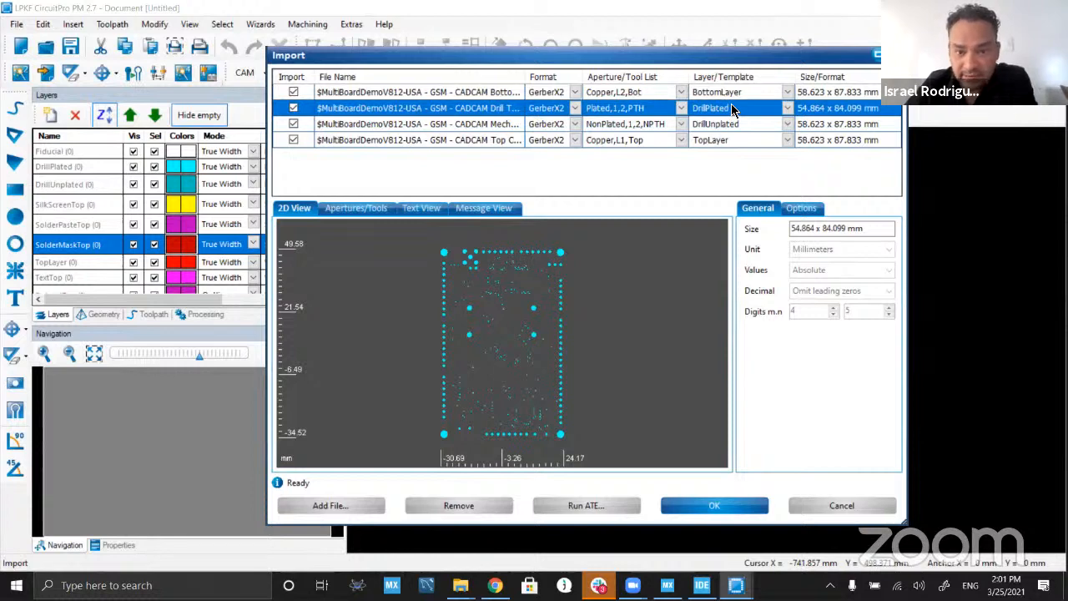
{"action": "left_click", "coordinate": [457, 123]}
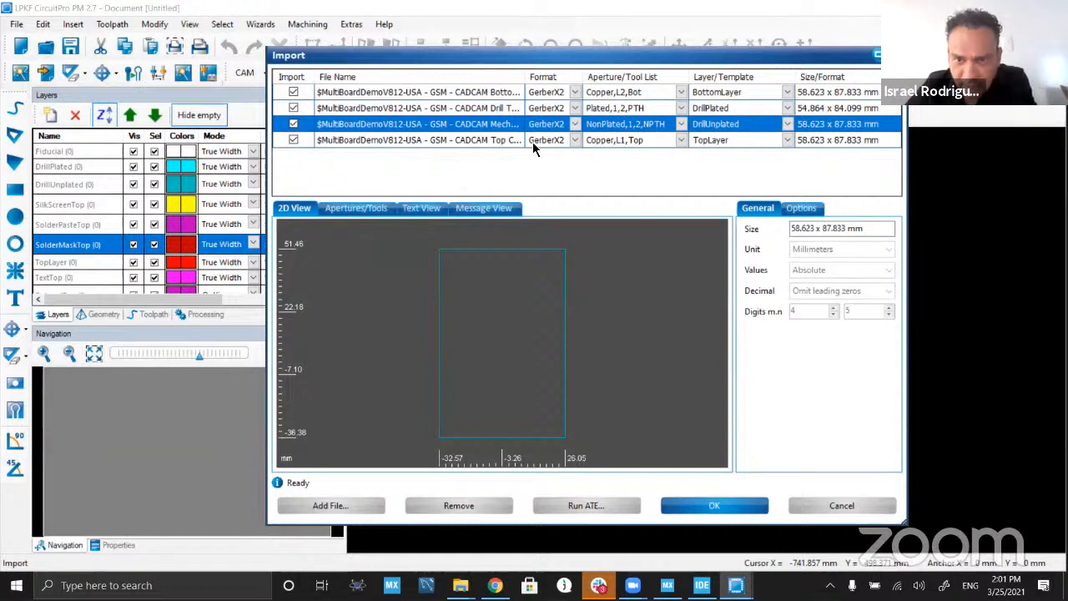
{"action": "left_click", "coordinate": [447, 140]}
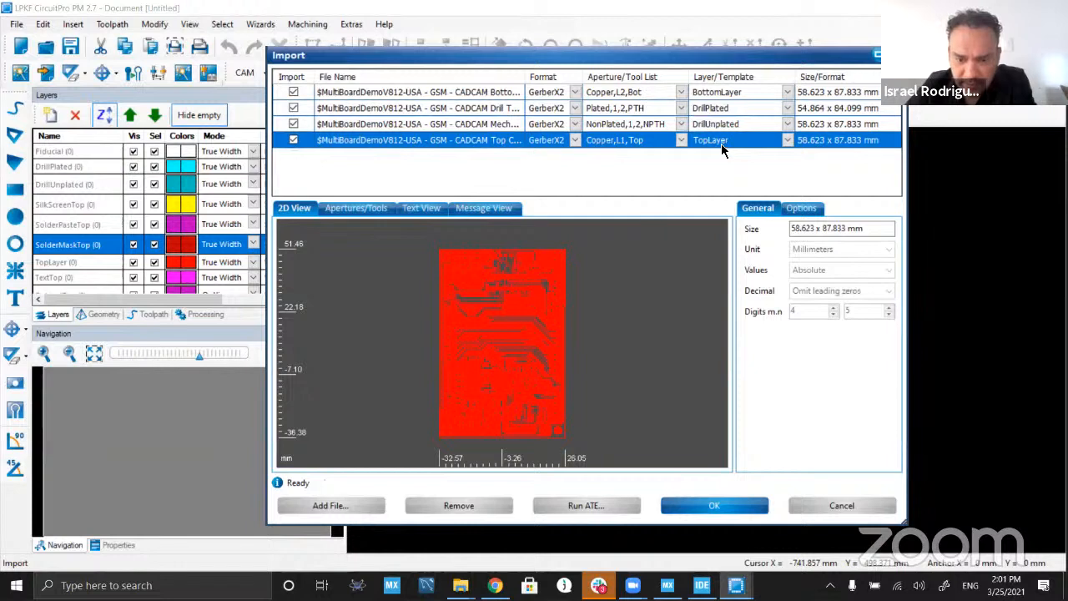
{"action": "left_click", "coordinate": [716, 503]}
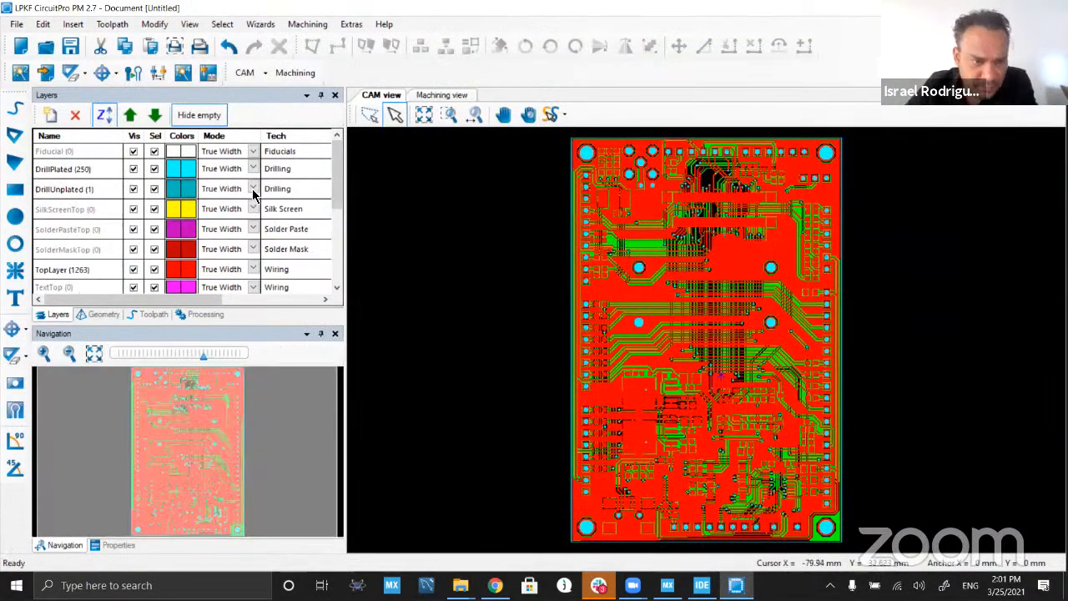
Step: Remove empty layers from the layer list and turn off visibility for DrillPlated, DrillUnplated, TopLayer and BottomLayer
{"action": "left_click", "coordinate": [199, 115]}
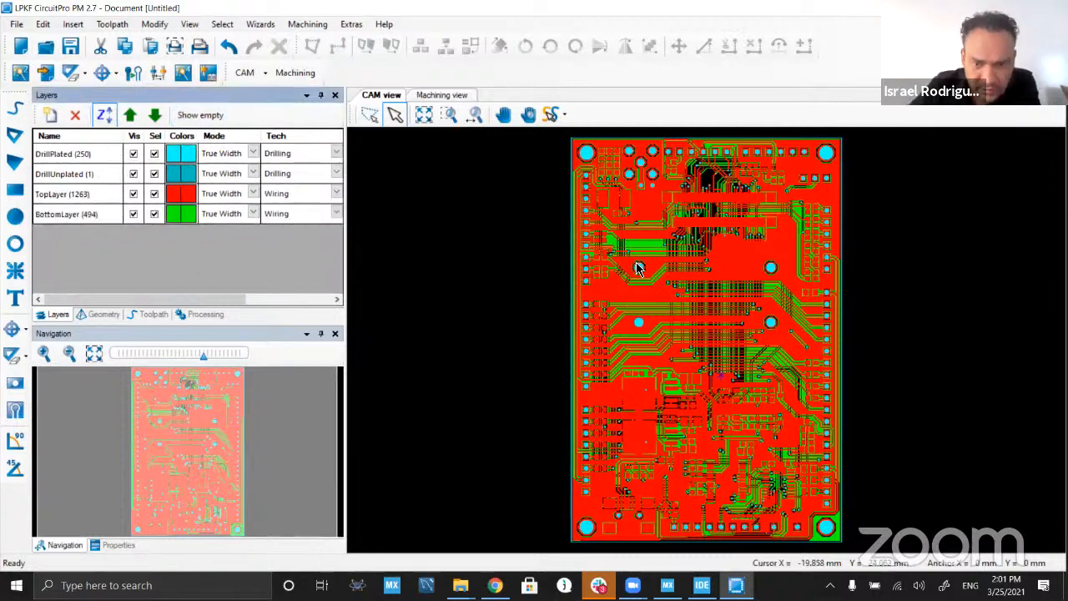
{"action": "left_click", "coordinate": [154, 155]}
{"action": "left_click", "coordinate": [134, 157]}
{"action": "left_click", "coordinate": [155, 155]}
{"action": "left_click", "coordinate": [133, 157]}
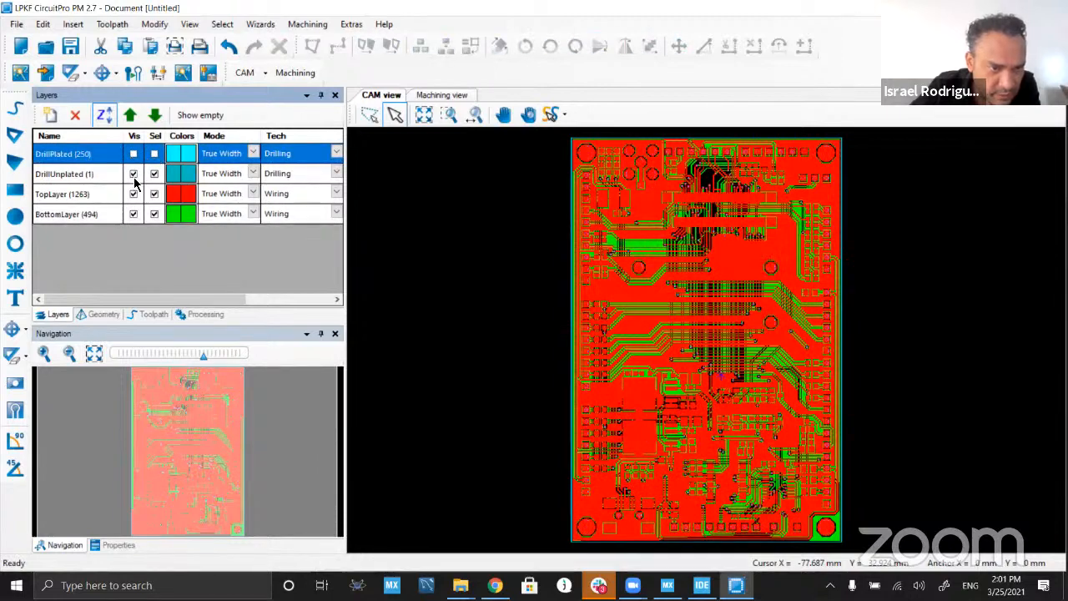
{"action": "left_click", "coordinate": [134, 175]}
{"action": "left_click", "coordinate": [134, 155]}
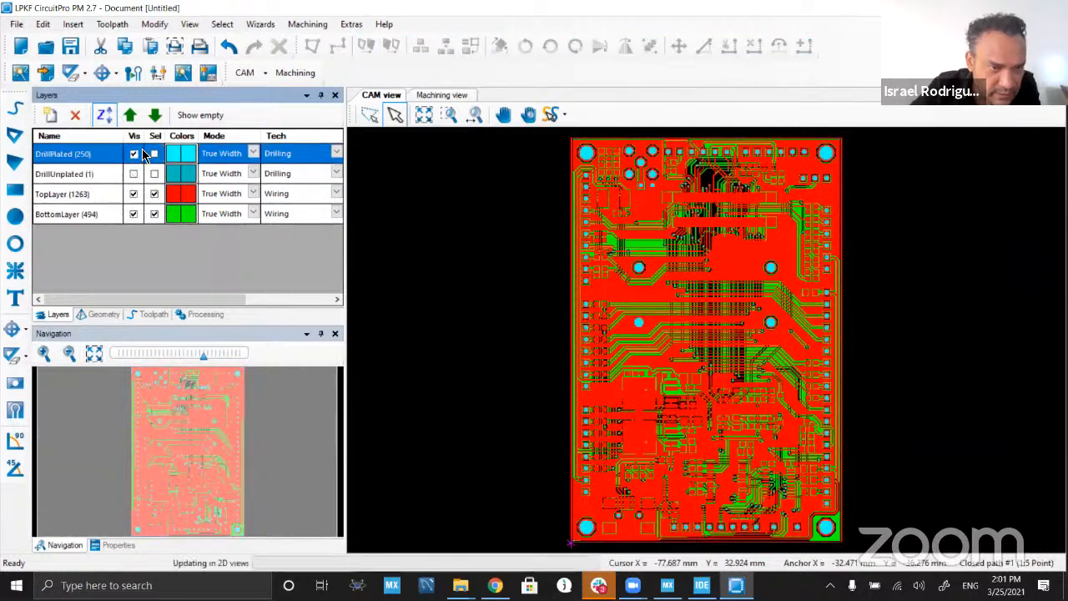
{"action": "left_click", "coordinate": [133, 154]}
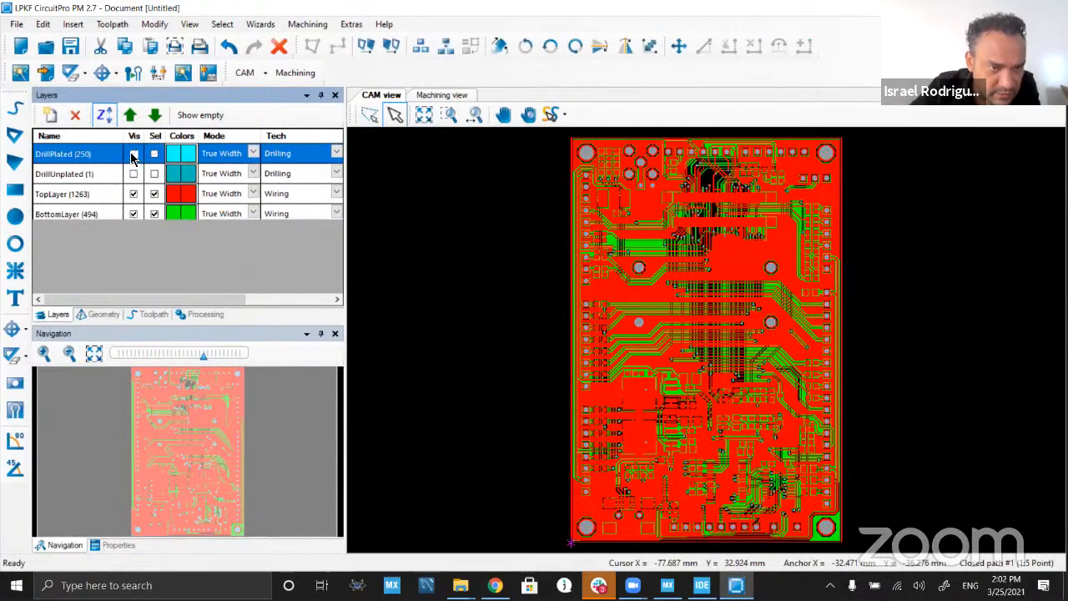
{"action": "left_click", "coordinate": [133, 193]}
{"action": "left_click", "coordinate": [133, 214]}
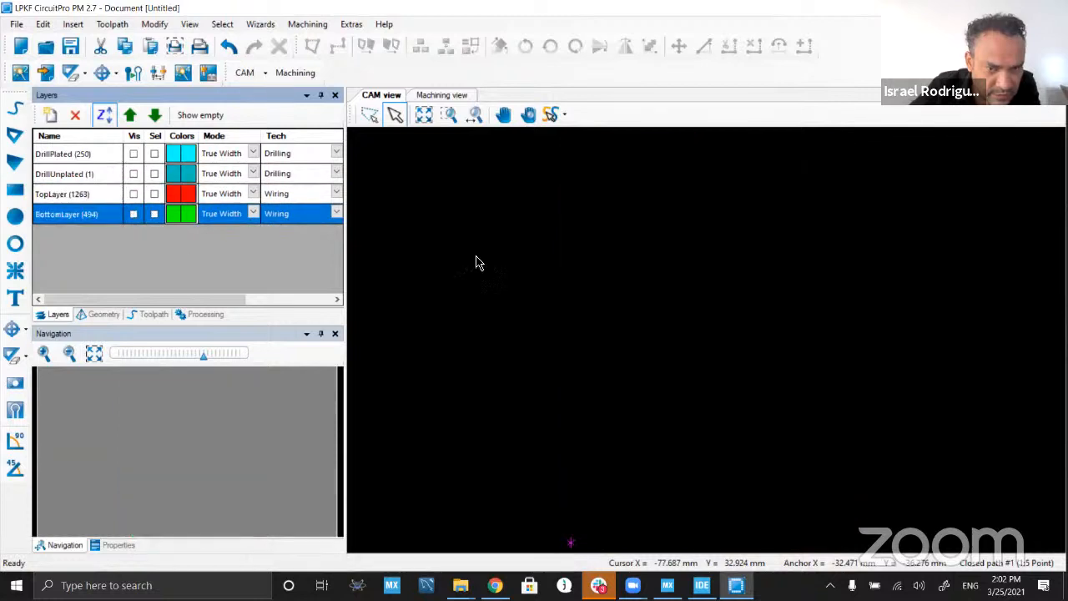
Step: Make the DrillUnplated layer visible and selectable, and select the rectangular board outline on it
{"action": "left_click", "coordinate": [133, 173]}
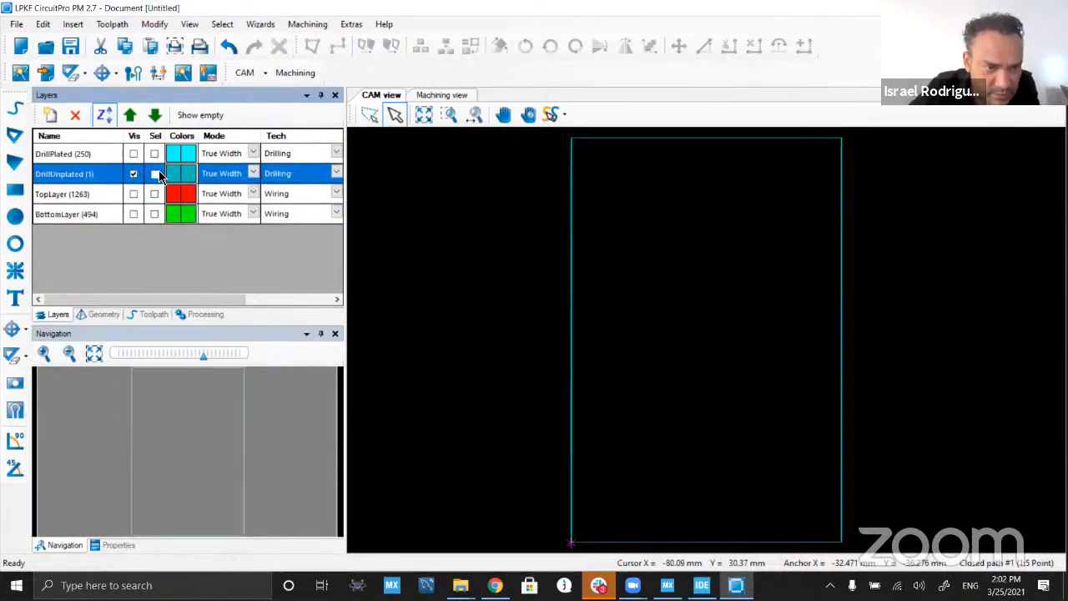
{"action": "left_click", "coordinate": [155, 174]}
{"action": "left_click", "coordinate": [504, 316]}
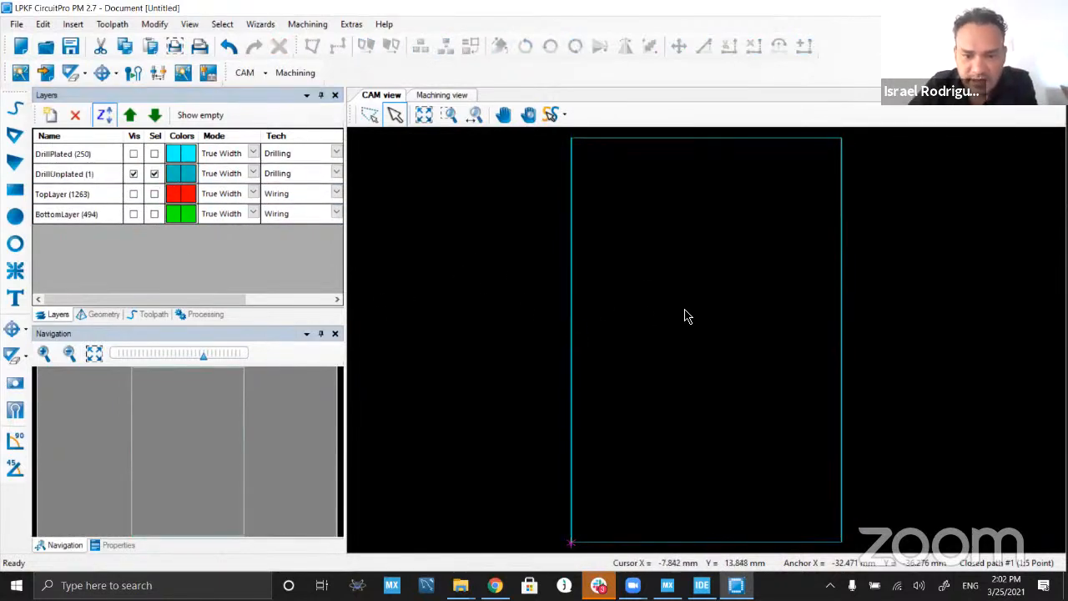
{"action": "scroll", "coordinate": [670, 372], "scroll_direction": "down", "scroll_amount": 1}
{"action": "left_click_drag", "start_coordinate": [554, 162], "coordinate": [877, 524]}
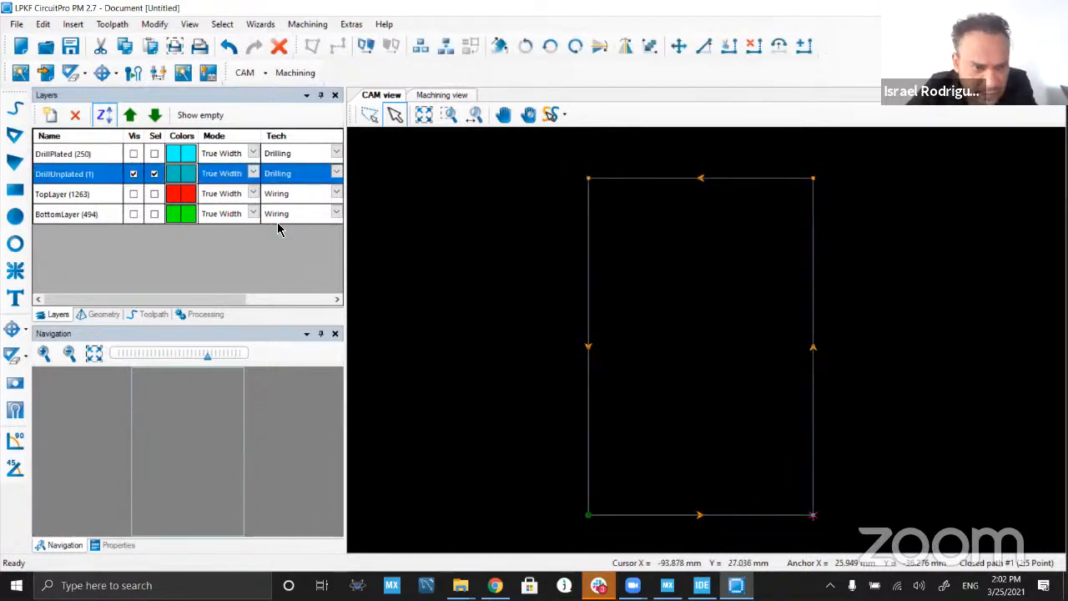
{"action": "left_click", "coordinate": [336, 173]}
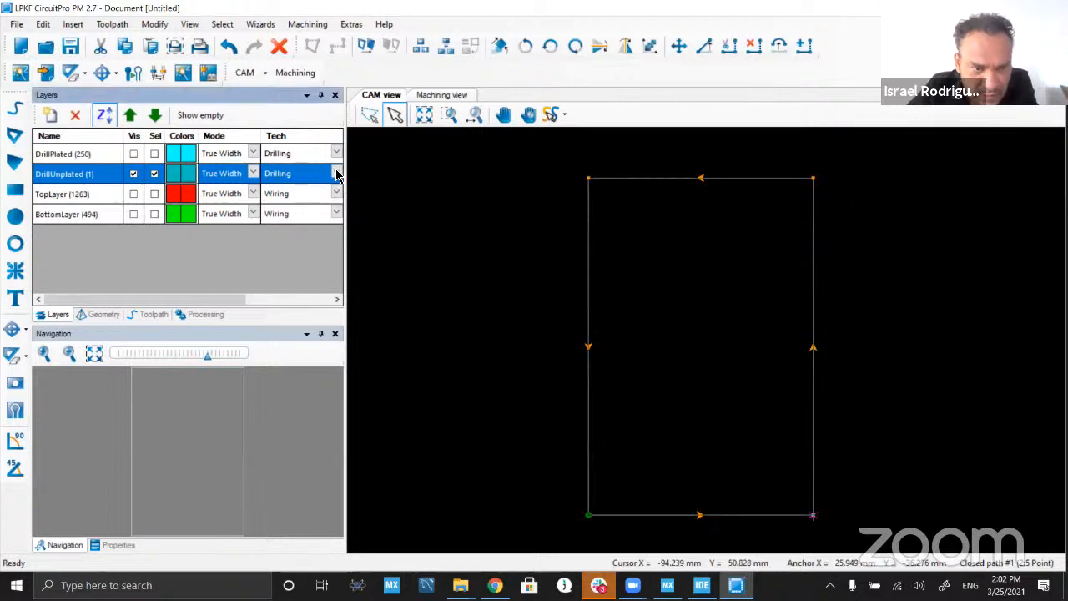
{"action": "scroll", "coordinate": [313, 238], "scroll_direction": "down", "scroll_amount": 3}
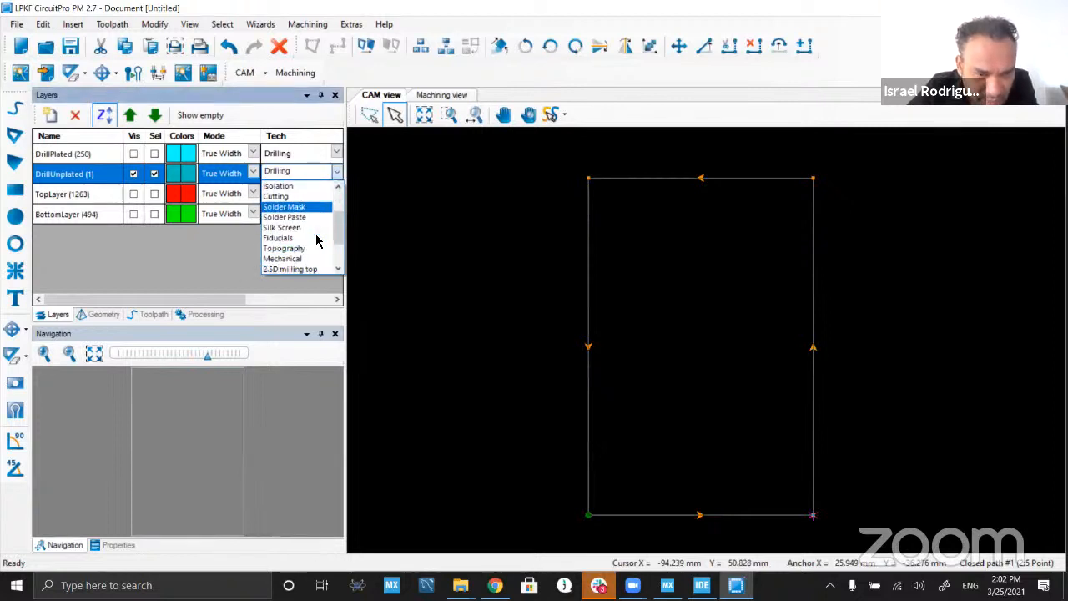
{"action": "scroll", "coordinate": [309, 243], "scroll_direction": "up", "scroll_amount": 5}
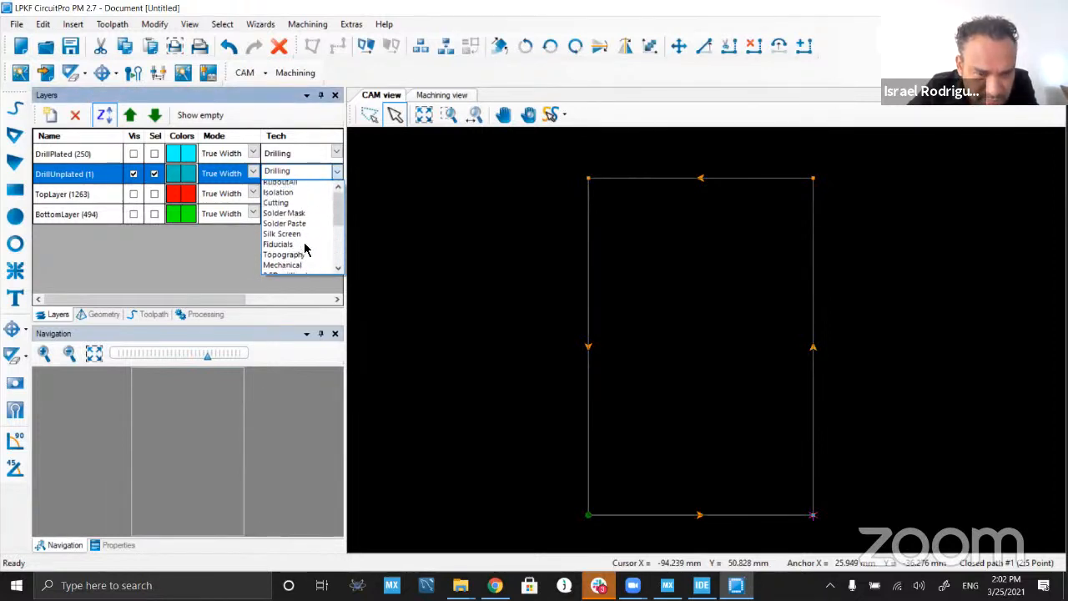
{"action": "left_click", "coordinate": [449, 239]}
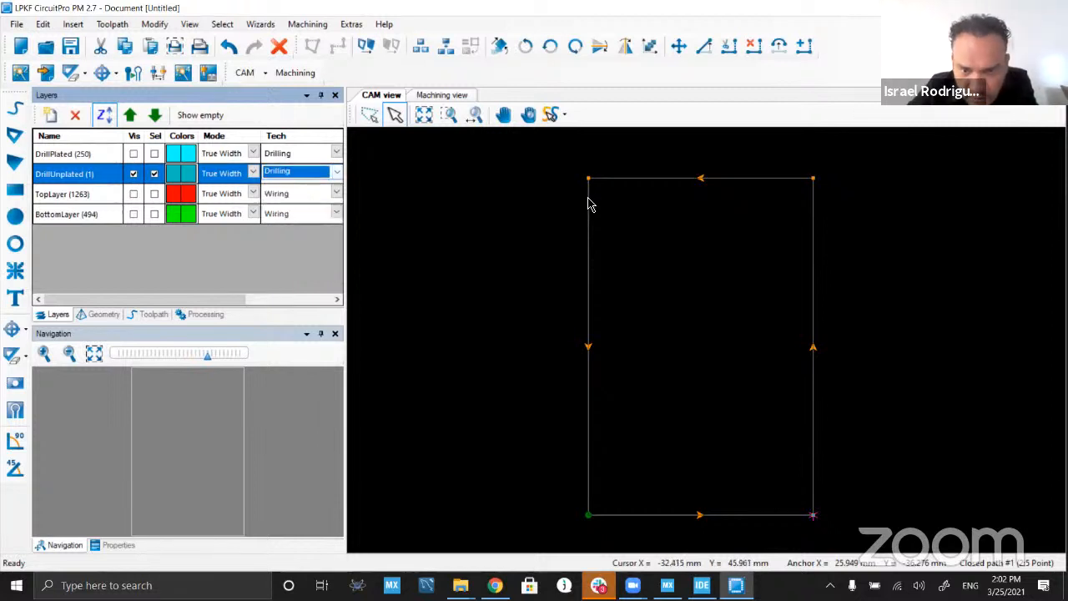
{"action": "right_click", "coordinate": [587, 200]}
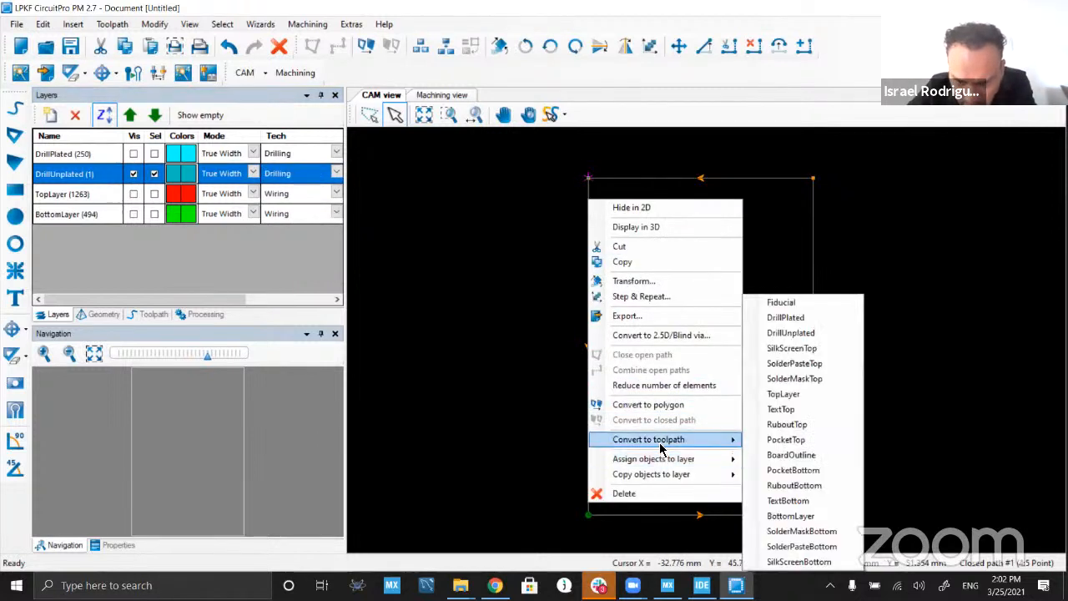
{"action": "mouse_move", "coordinate": [655, 459]}
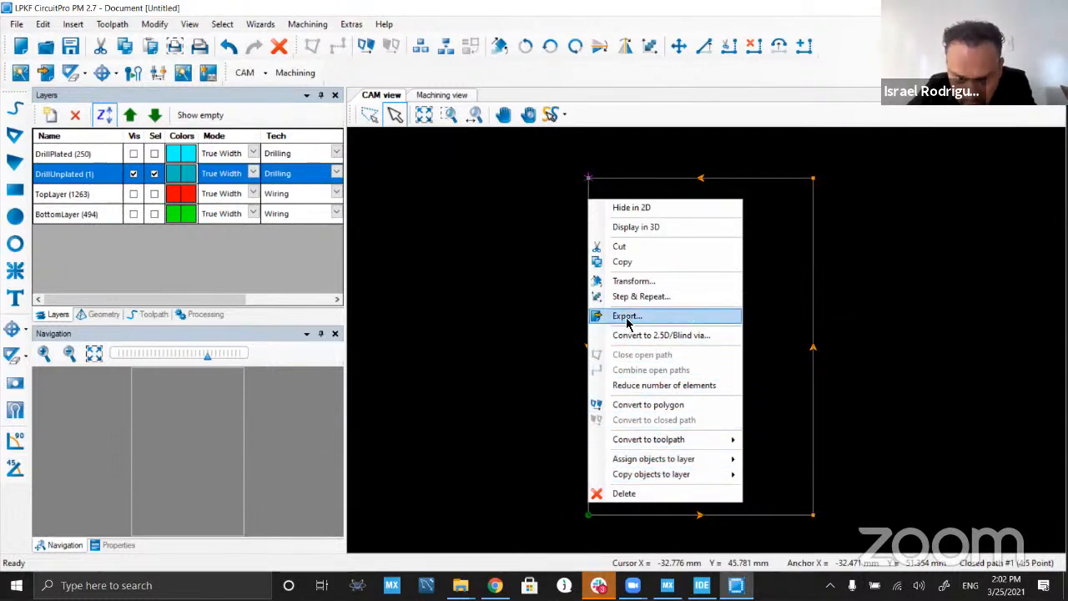
{"action": "left_click", "coordinate": [253, 174]}
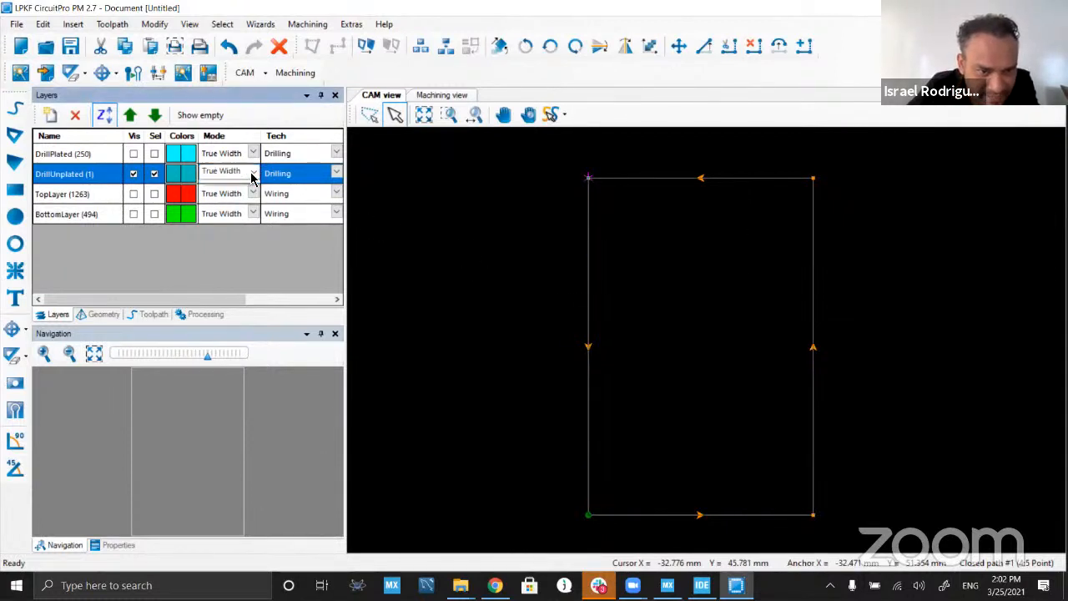
{"action": "left_click", "coordinate": [252, 174]}
{"action": "left_click", "coordinate": [338, 175]}
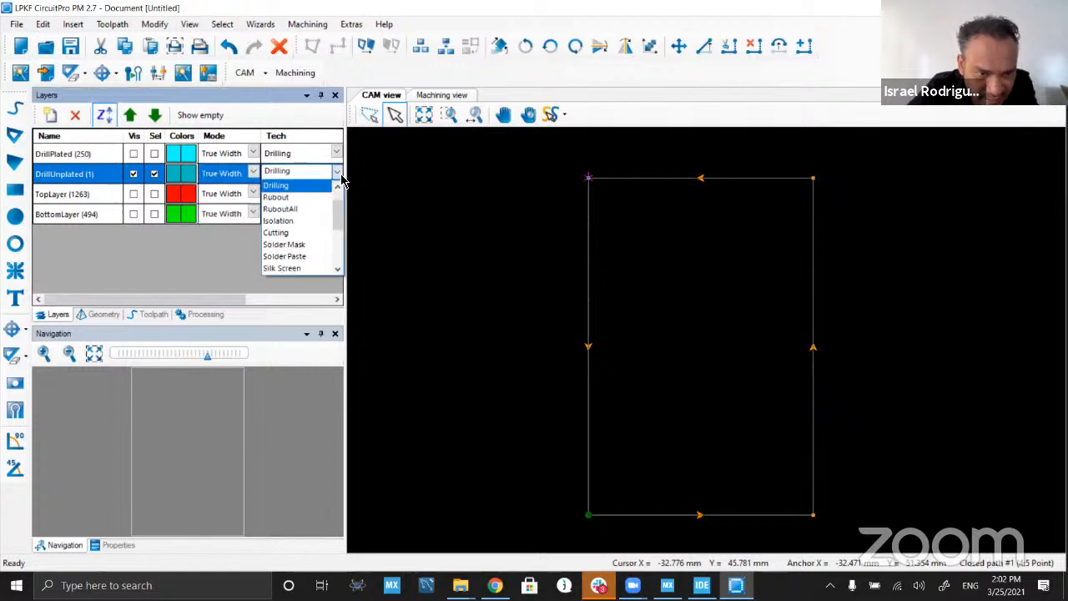
{"action": "left_click", "coordinate": [477, 184]}
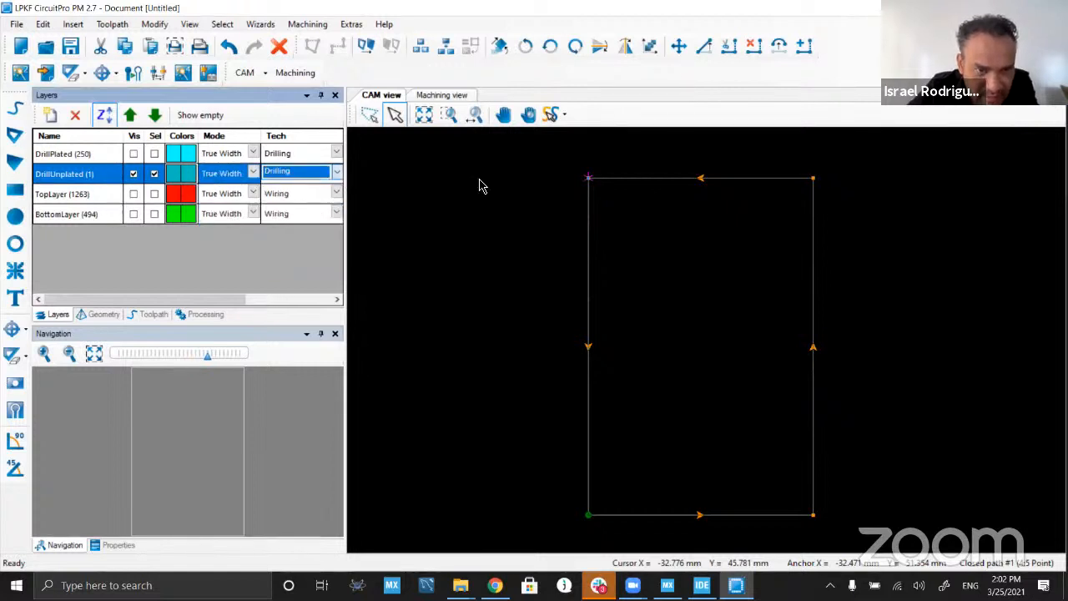
Step: Assign the selected rectangular outline to the BoardOutline layer and deselect it
{"action": "right_click", "coordinate": [588, 203]}
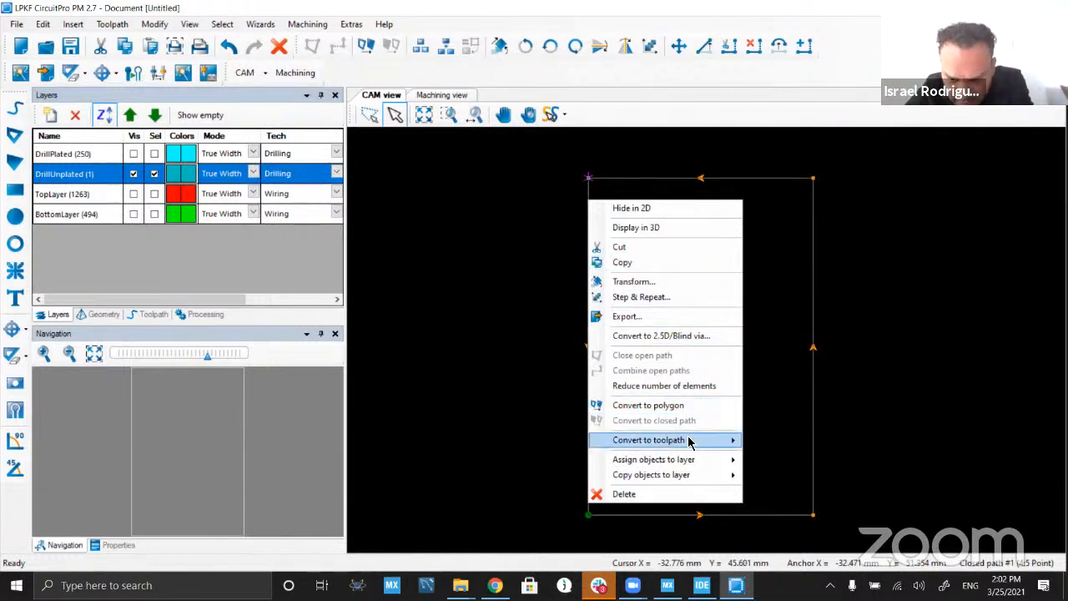
{"action": "mouse_move", "coordinate": [688, 443]}
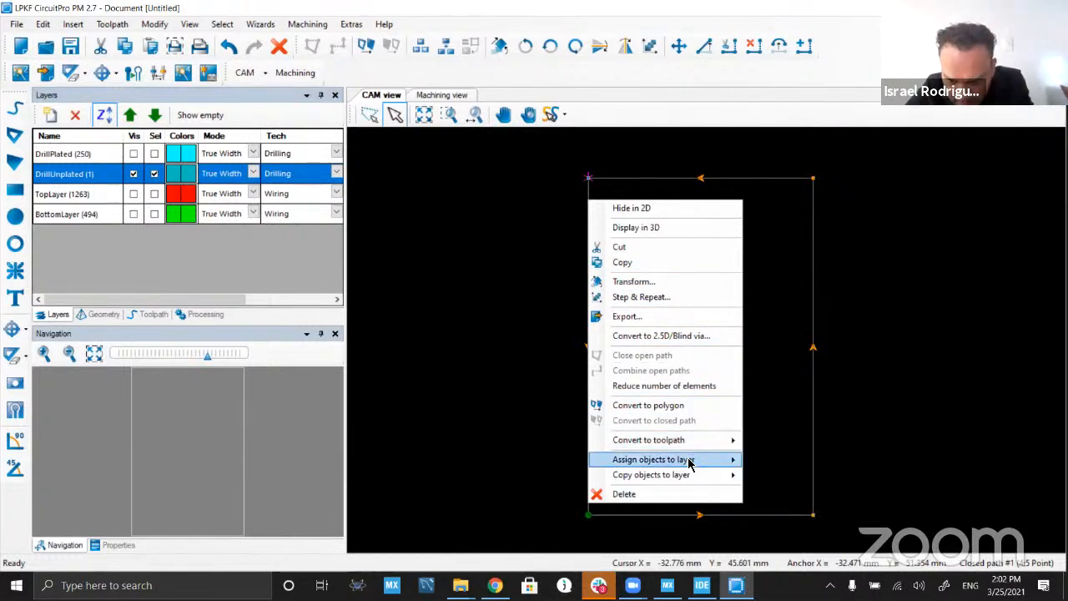
{"action": "mouse_move", "coordinate": [689, 461]}
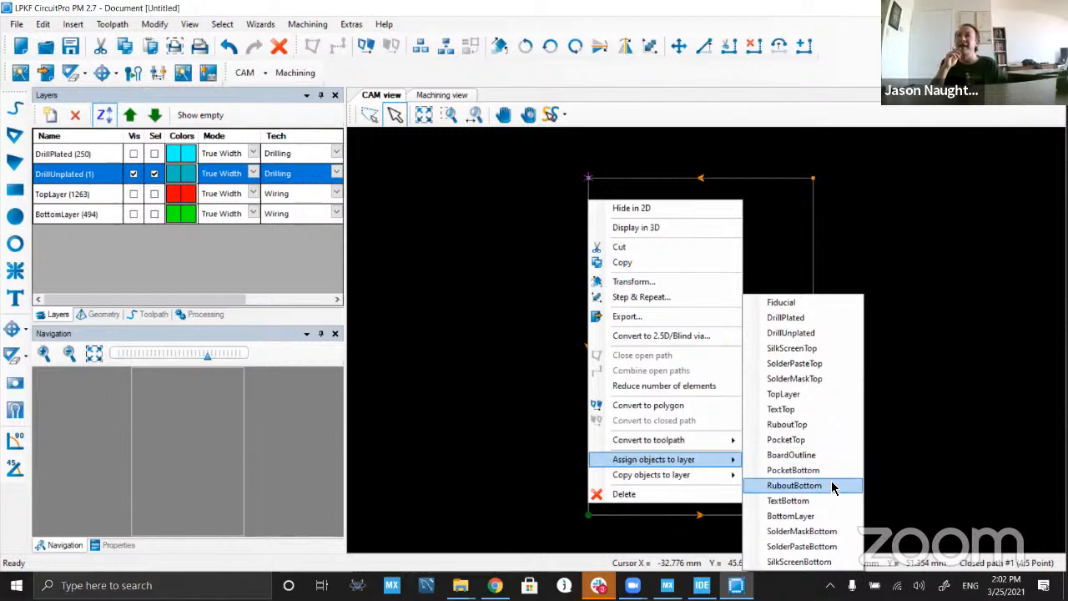
{"action": "left_click", "coordinate": [841, 456]}
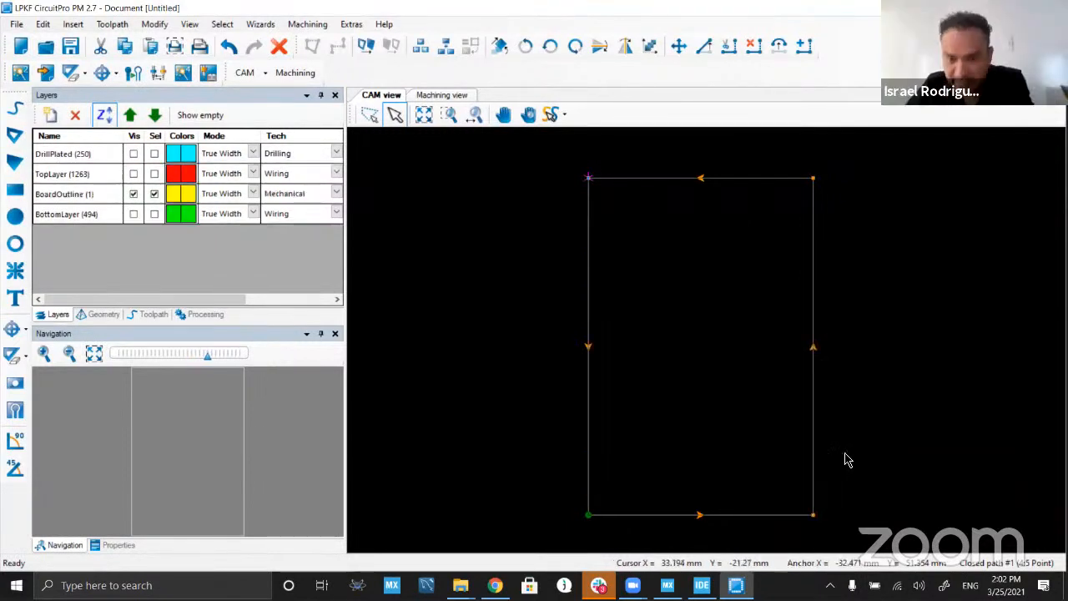
{"action": "left_click", "coordinate": [880, 372]}
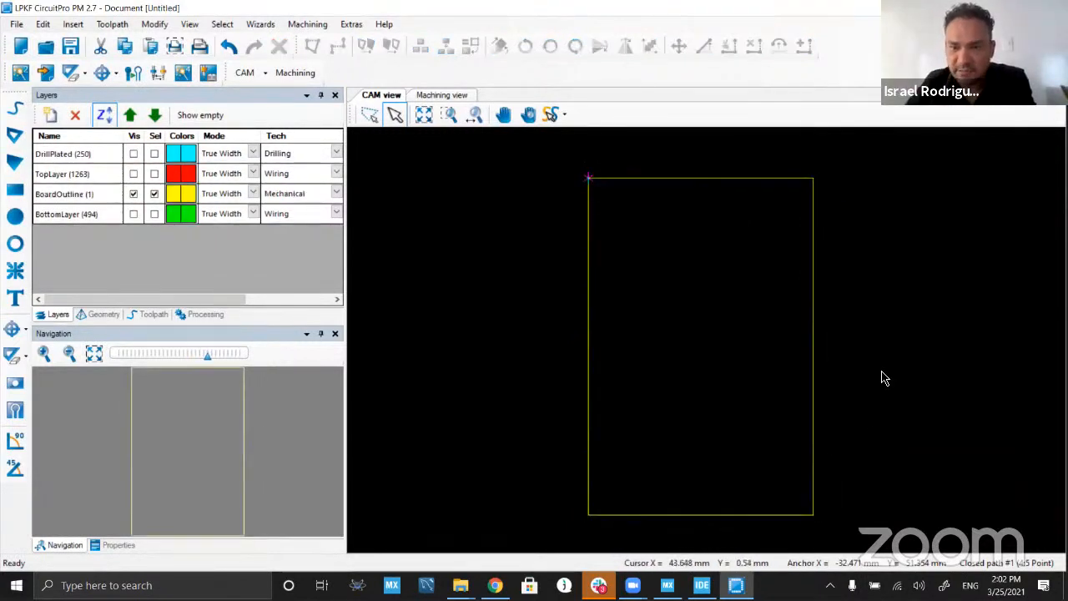
Step: Make the DrillPlated, TopLayer and BottomLayer layers visible and selectable again
{"action": "left_click", "coordinate": [134, 154]}
{"action": "left_click", "coordinate": [155, 154]}
{"action": "left_click", "coordinate": [133, 174]}
{"action": "left_click", "coordinate": [154, 174]}
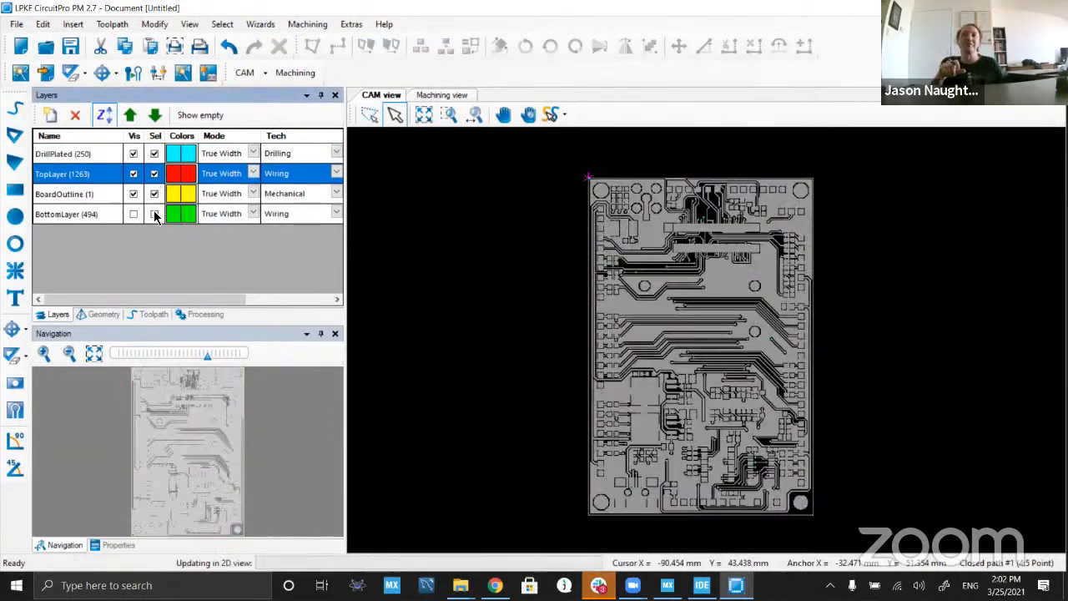
{"action": "left_click", "coordinate": [133, 214]}
{"action": "left_click", "coordinate": [154, 213]}
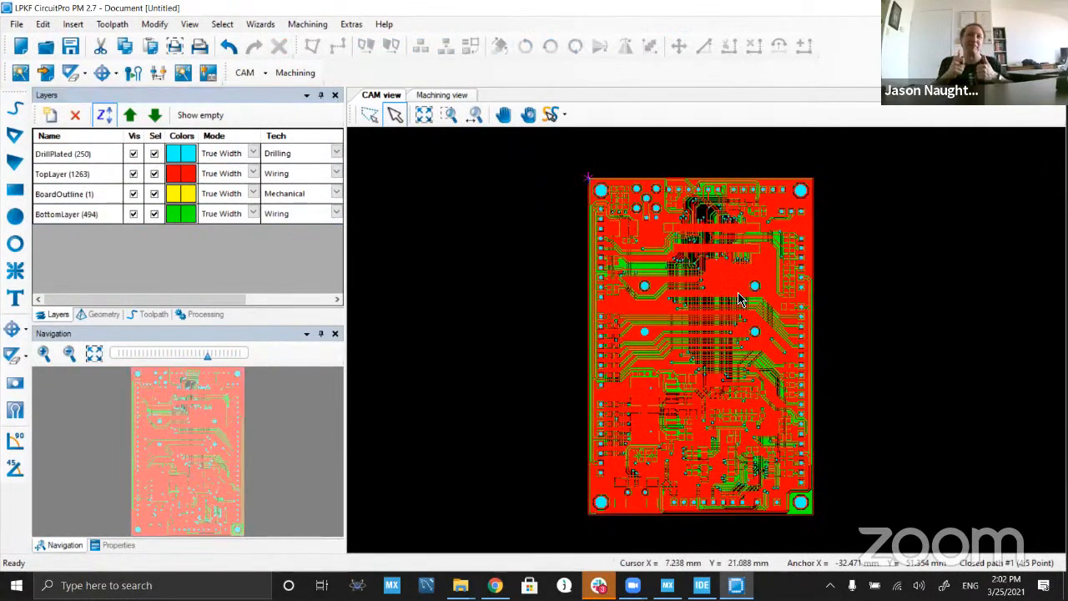
Step: Inspect the board's traces and pads near its upper-right corner up close, and check the program's version information
{"action": "scroll", "coordinate": [740, 298], "scroll_direction": "up", "scroll_amount": 3}
{"action": "scroll", "coordinate": [848, 353], "scroll_direction": "up", "scroll_amount": 3}
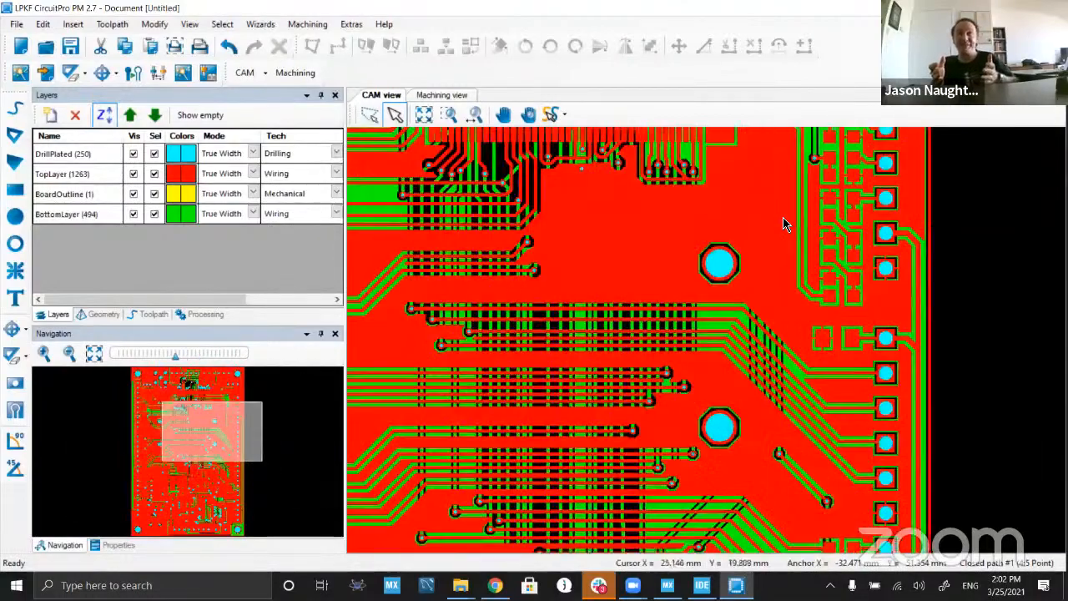
{"action": "scroll", "coordinate": [926, 329], "scroll_direction": "down", "scroll_amount": 2}
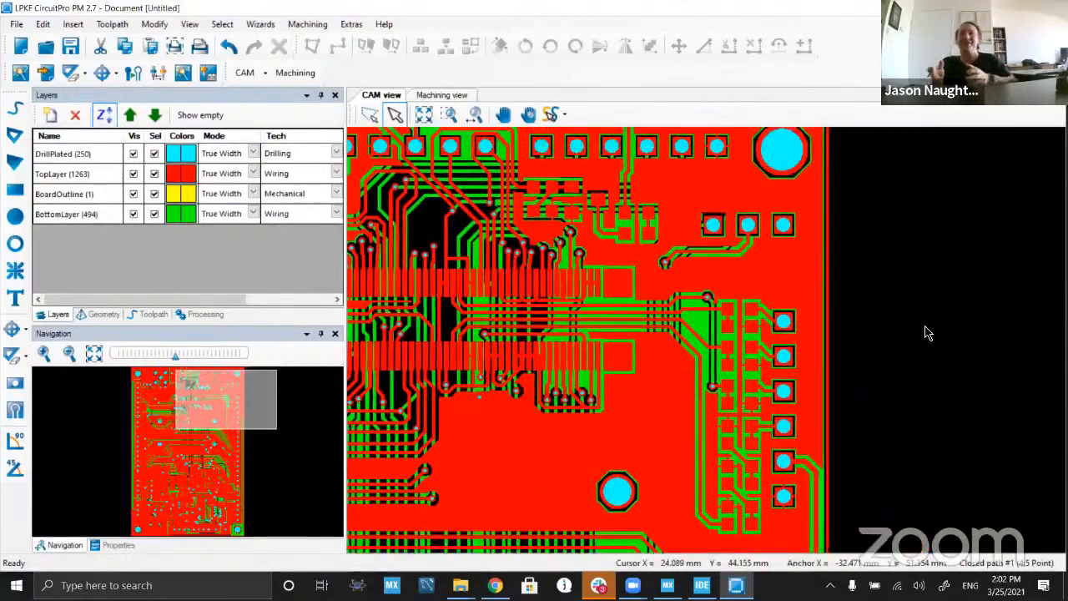
{"action": "scroll", "coordinate": [932, 328], "scroll_direction": "up", "scroll_amount": 2}
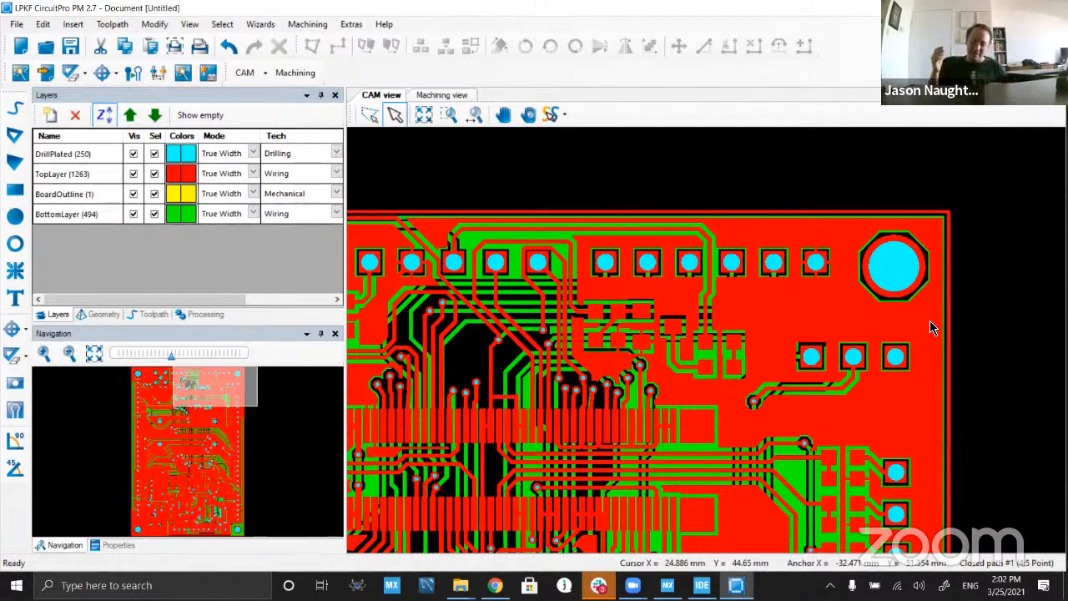
{"action": "scroll", "coordinate": [617, 358], "scroll_direction": "down", "scroll_amount": 3}
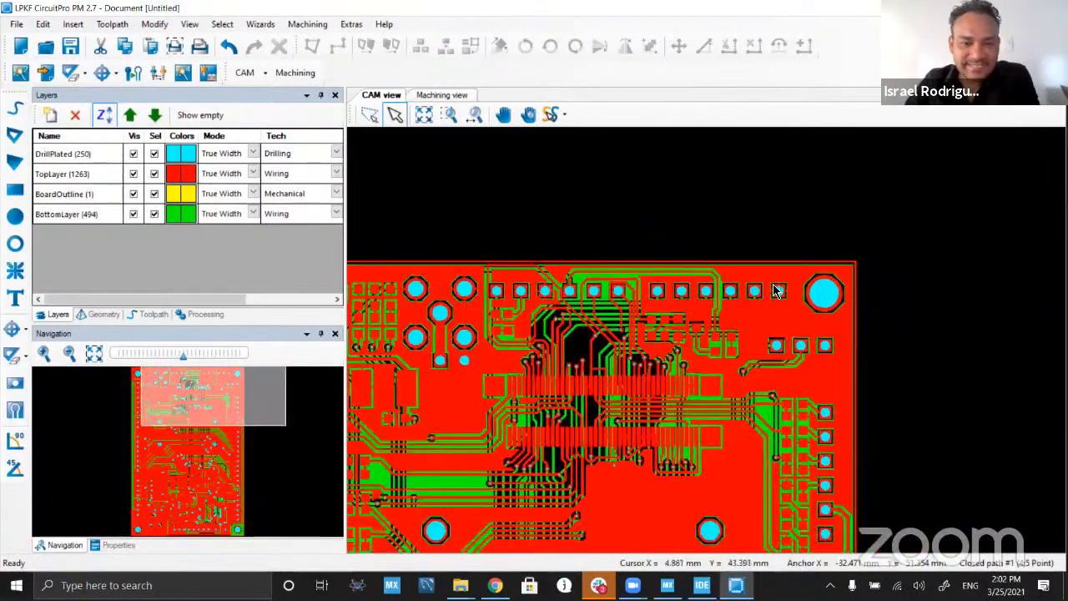
{"action": "left_click", "coordinate": [385, 24]}
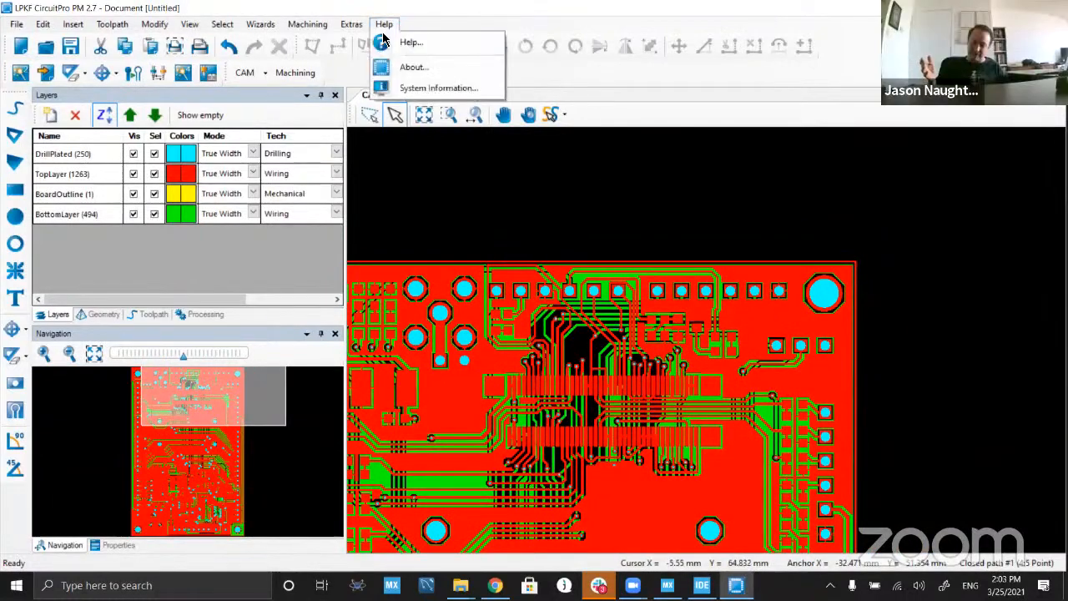
{"action": "left_click", "coordinate": [414, 68]}
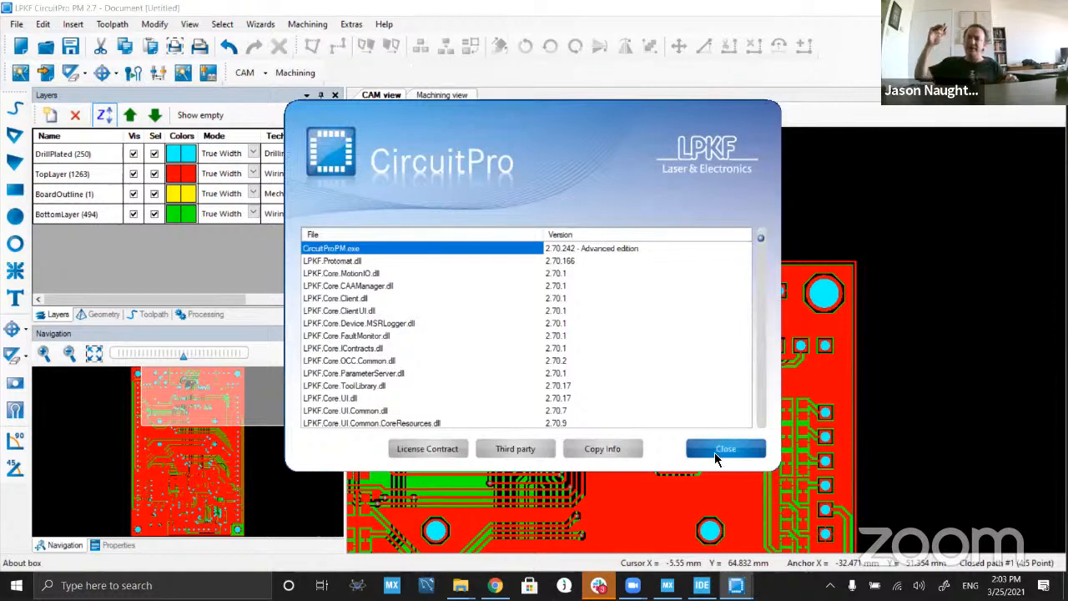
{"action": "left_click", "coordinate": [719, 451]}
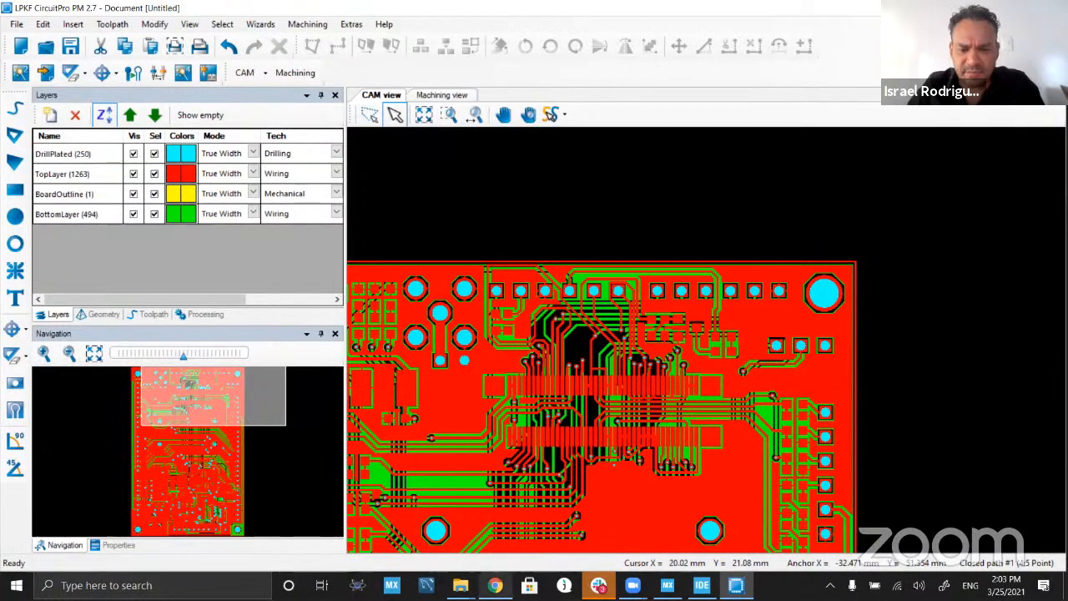
Step: Switch to Chrome, search for gmail in a new tab and open the Gmail inbox
{"action": "left_click", "coordinate": [497, 586]}
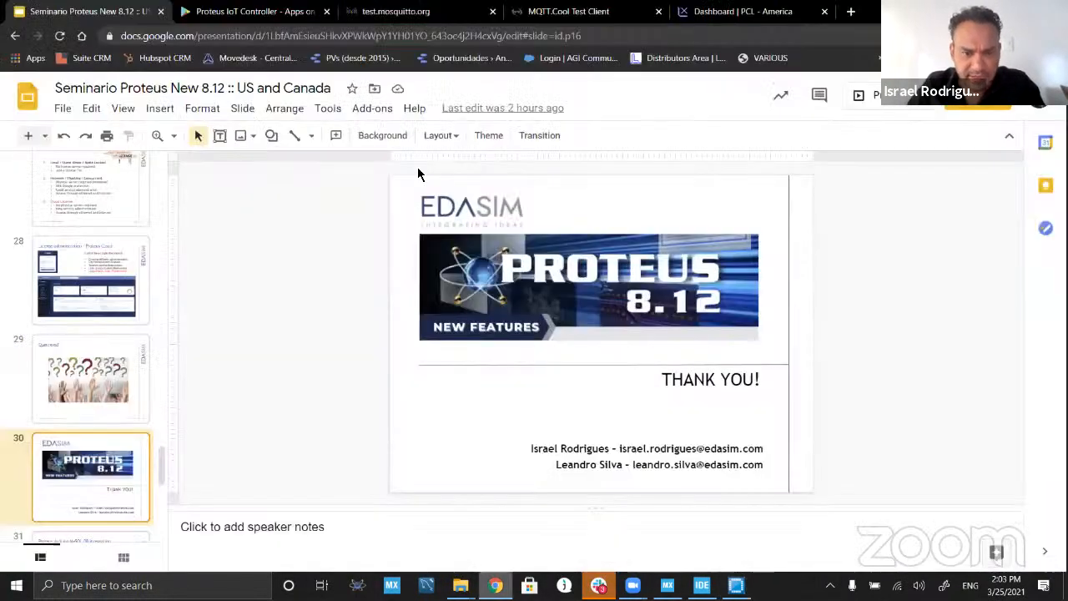
{"action": "left_click", "coordinate": [442, 12]}
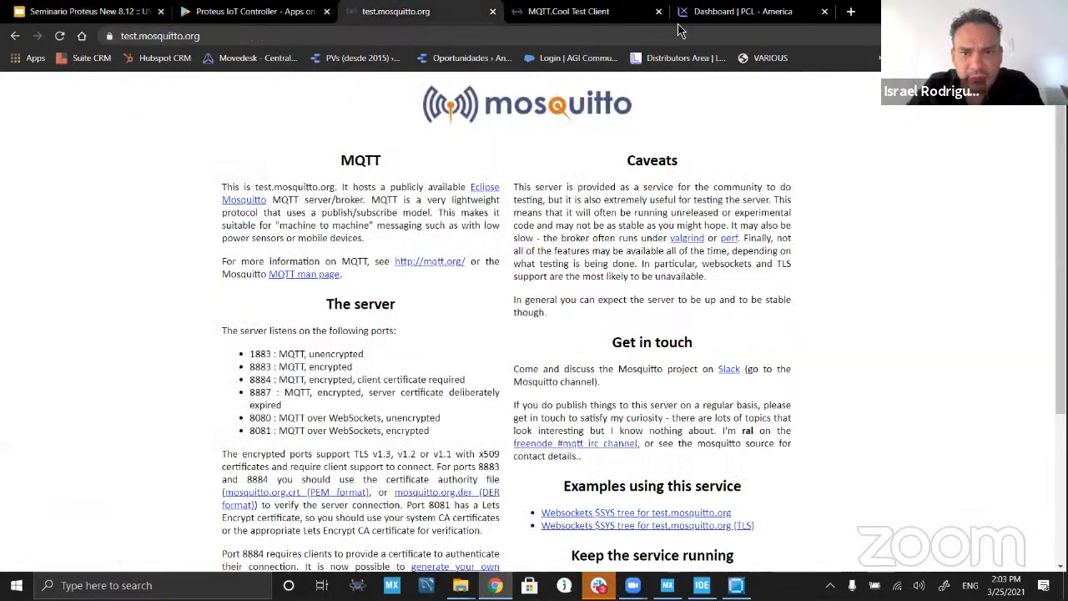
{"action": "left_click", "coordinate": [742, 12]}
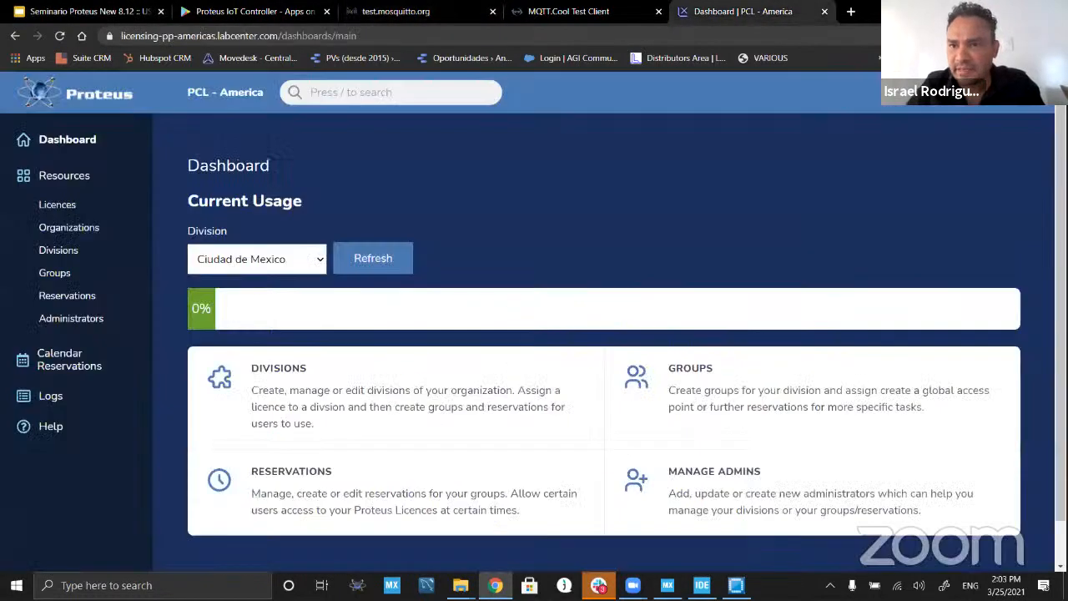
{"action": "left_click", "coordinate": [850, 11]}
{"action": "type", "text": "gmail"}
{"action": "key", "text": "Return"}
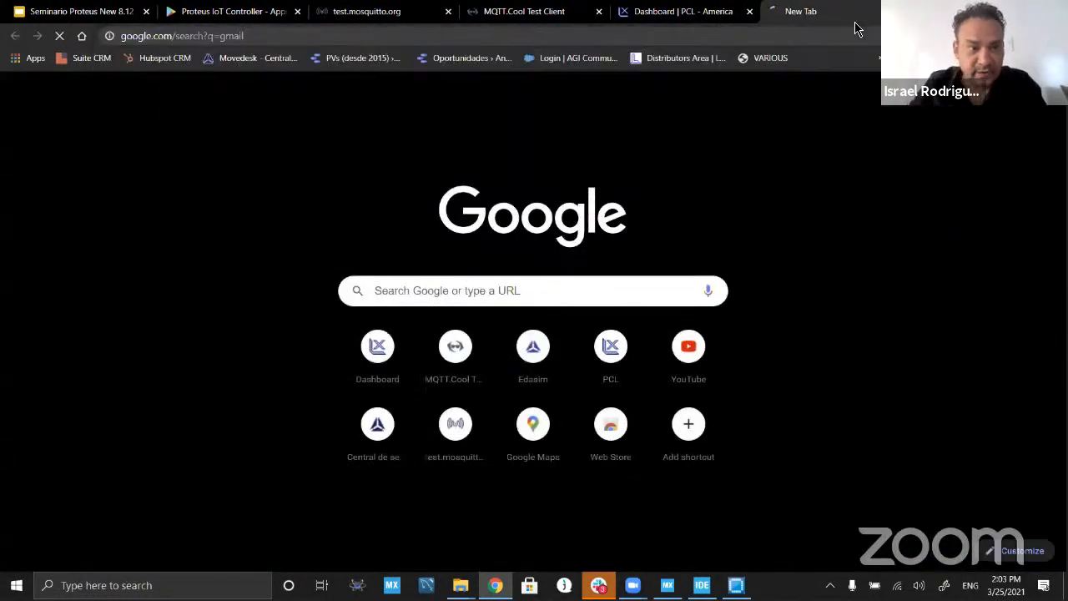
{"action": "left_click", "coordinate": [208, 242]}
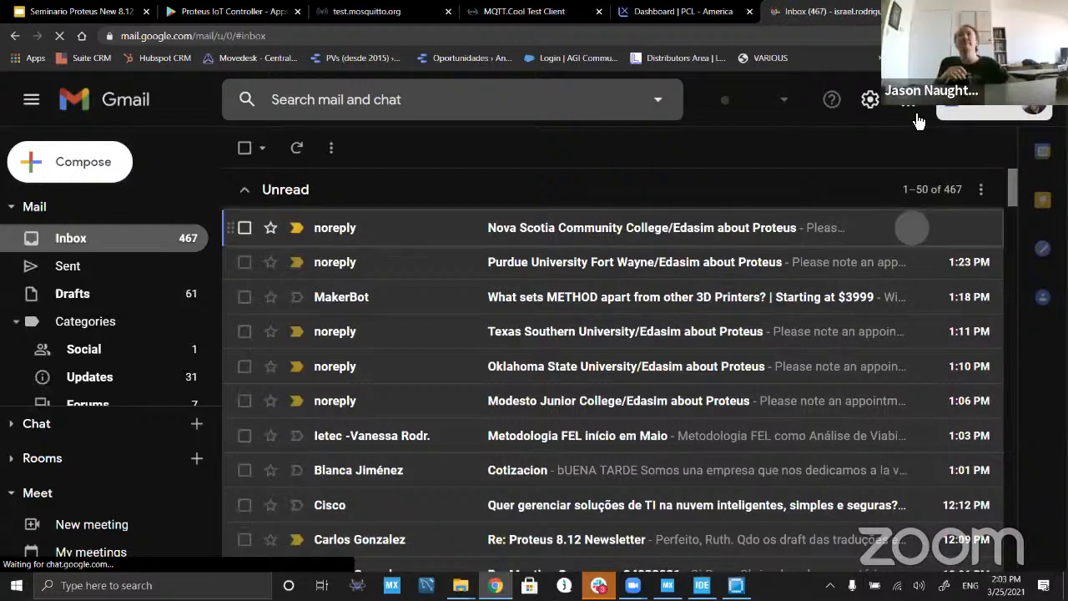
Step: Open Google Drive from Gmail, search it for "matlab" and open the MATLAB Integration folder
{"action": "left_click", "coordinate": [909, 103]}
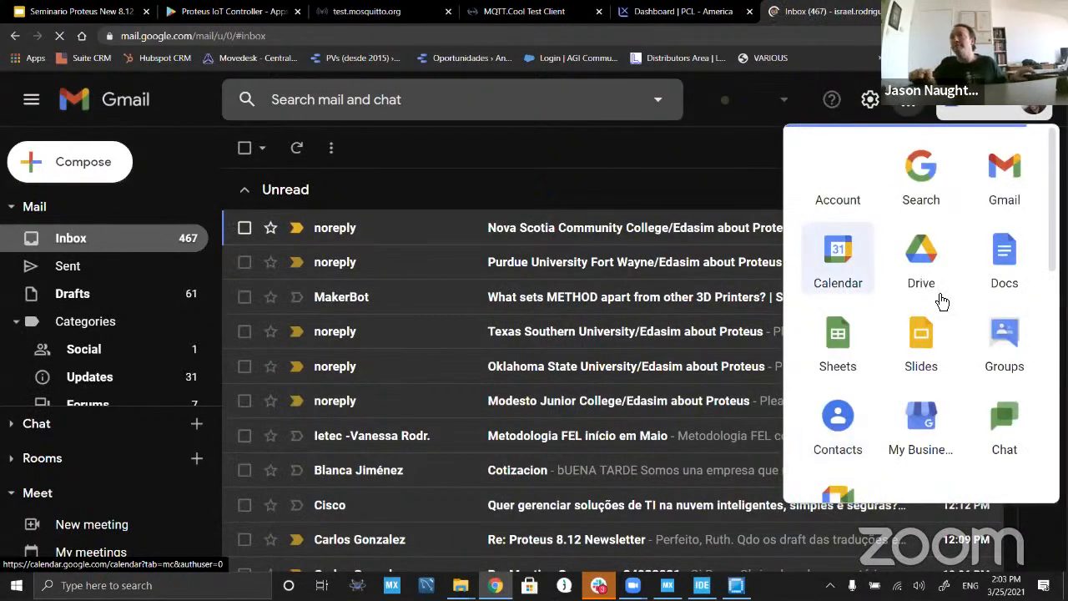
{"action": "left_click", "coordinate": [921, 259]}
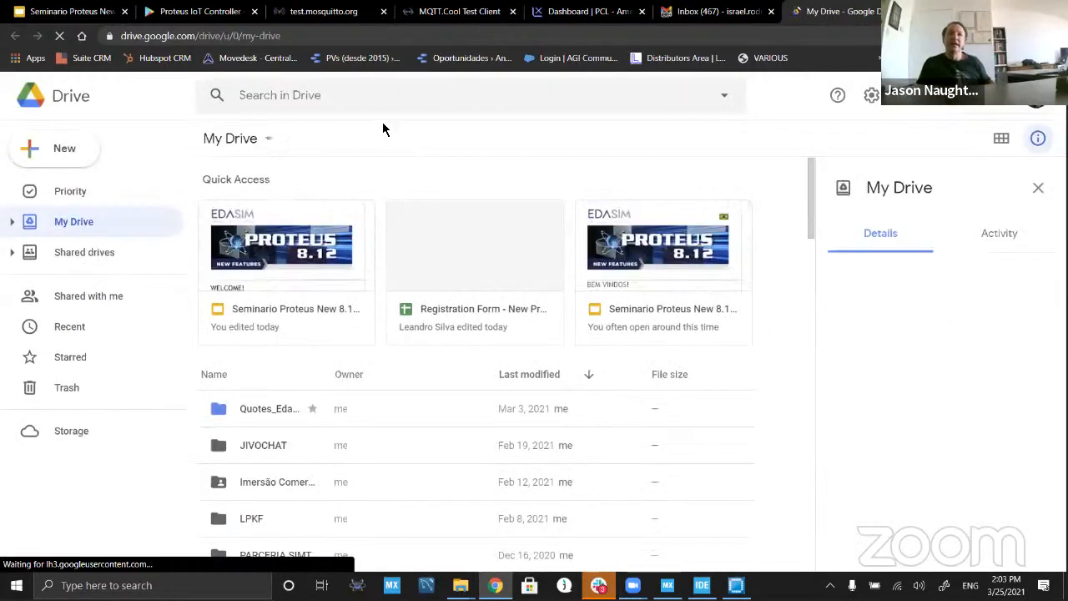
{"action": "type", "text": "matlab"}
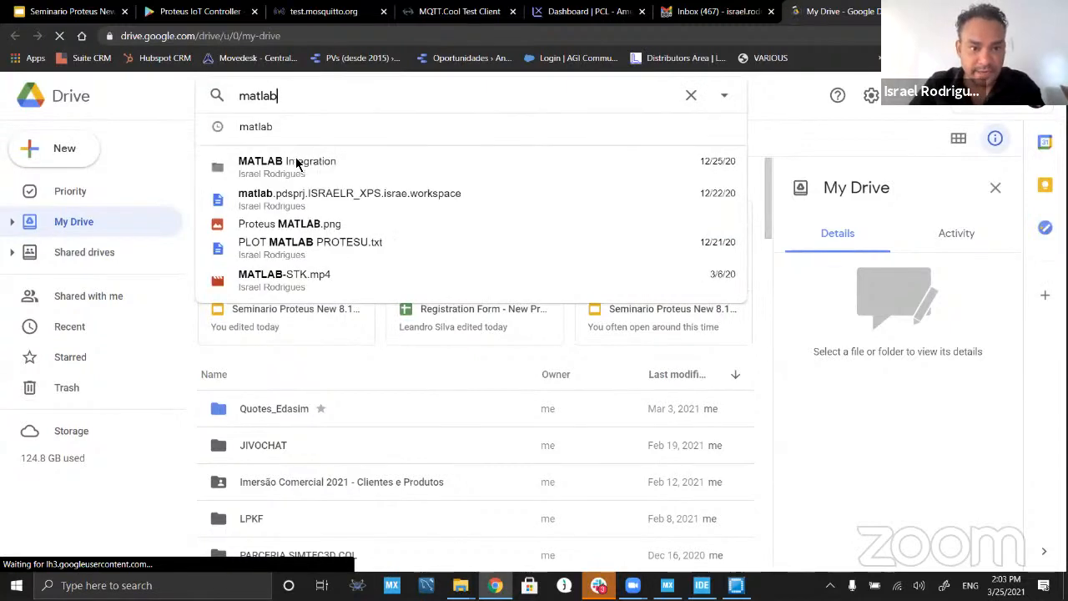
{"action": "left_click", "coordinate": [295, 164]}
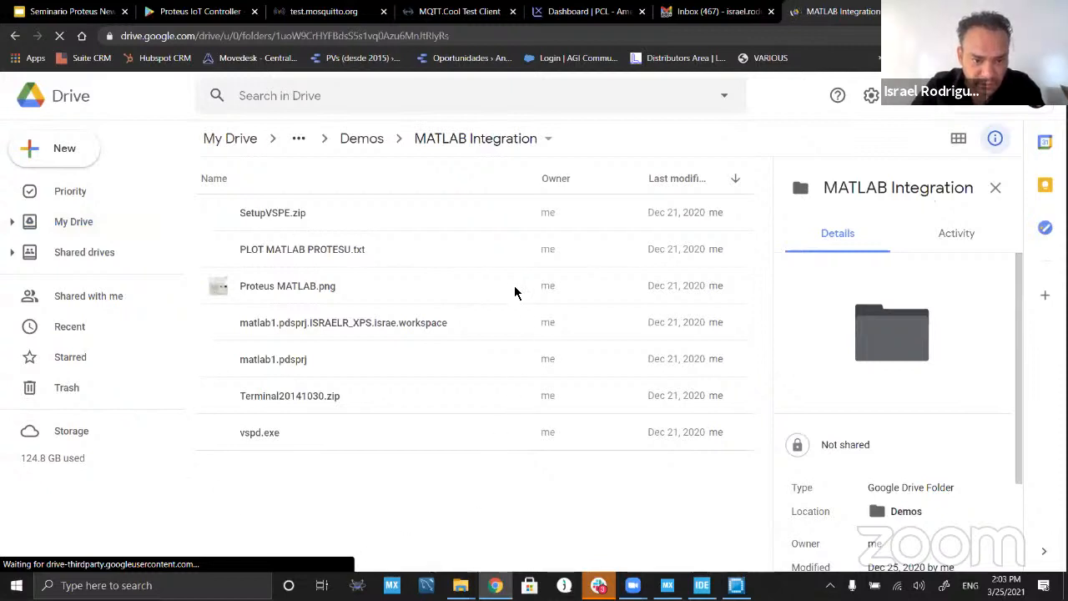
Step: Return to My Drive, search it for "matlab" and look through the results, selecting MATLAB-STK.mp4 to view its details
{"action": "left_click", "coordinate": [15, 36]}
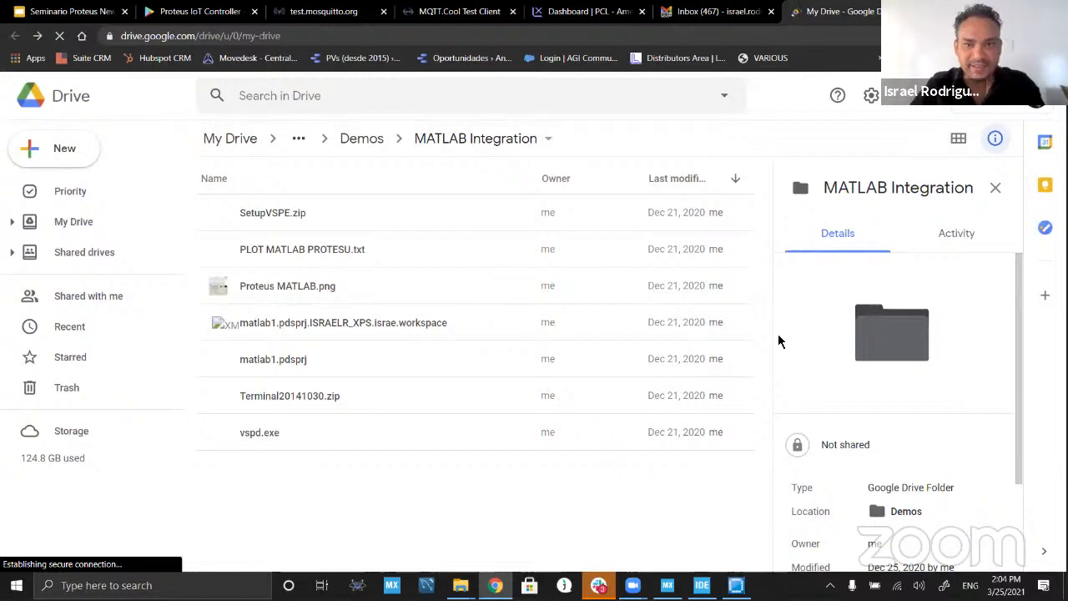
{"action": "left_click", "coordinate": [269, 96]}
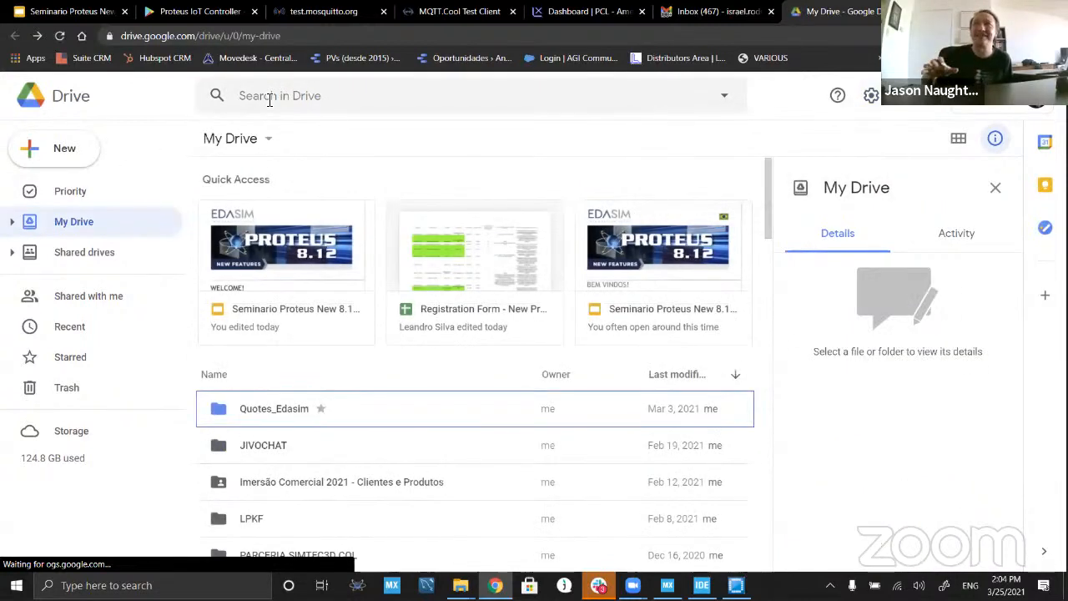
{"action": "left_click", "coordinate": [300, 95]}
{"action": "type", "text": "mat"}
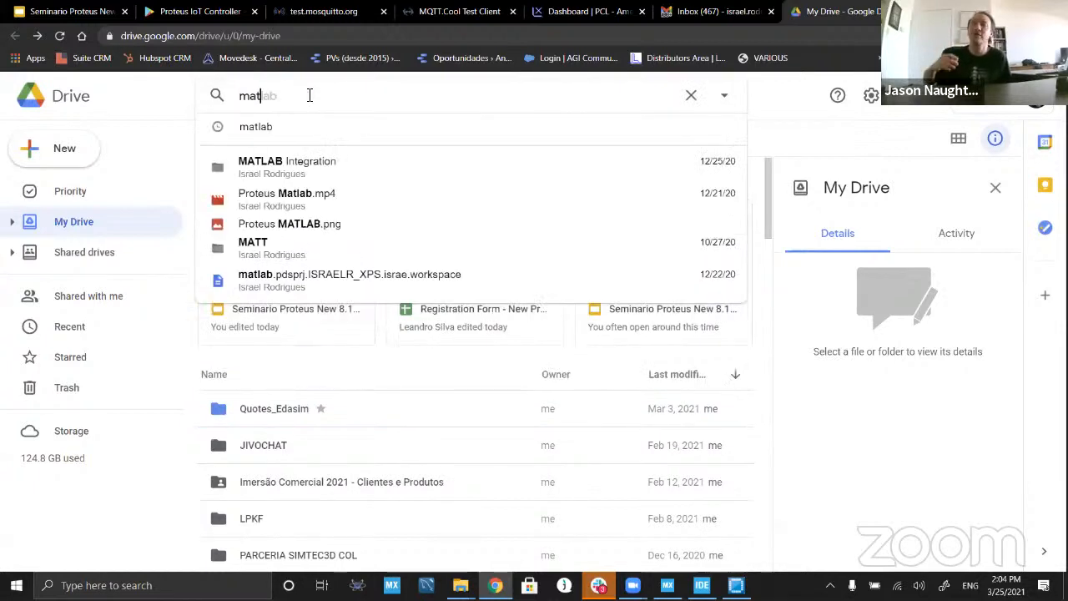
{"action": "type", "text": "lab"}
{"action": "key", "text": "Return"}
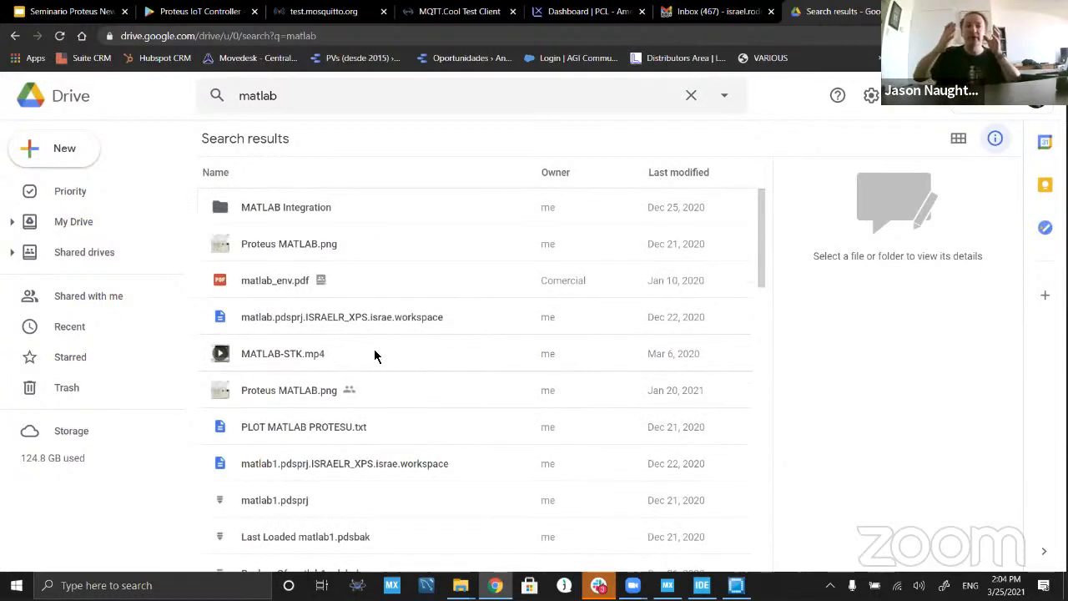
{"action": "left_click", "coordinate": [269, 354]}
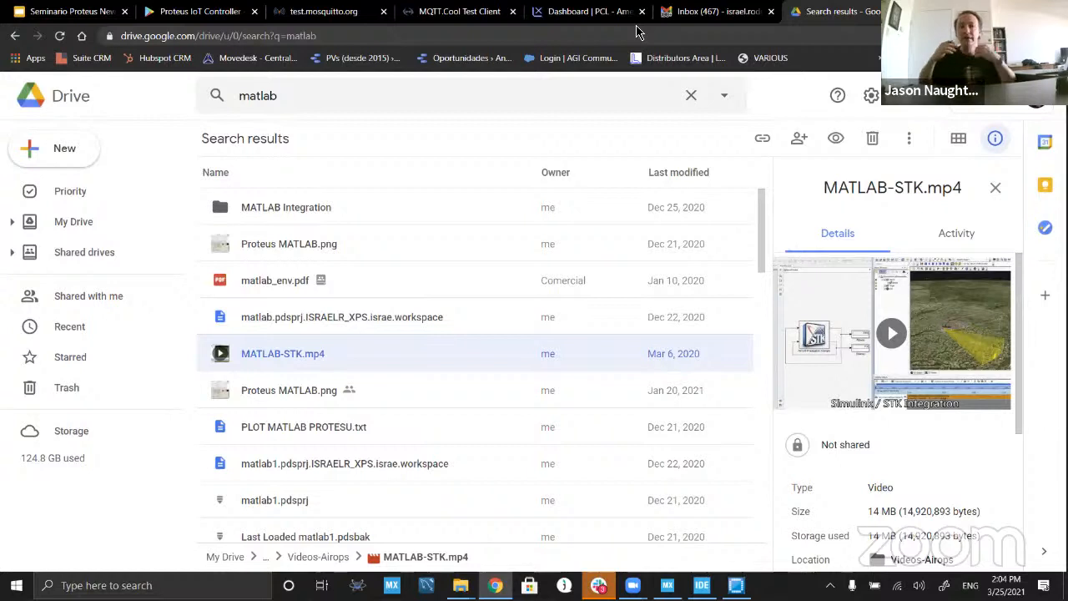
{"action": "scroll", "coordinate": [534, 399], "scroll_direction": "down", "scroll_amount": 3}
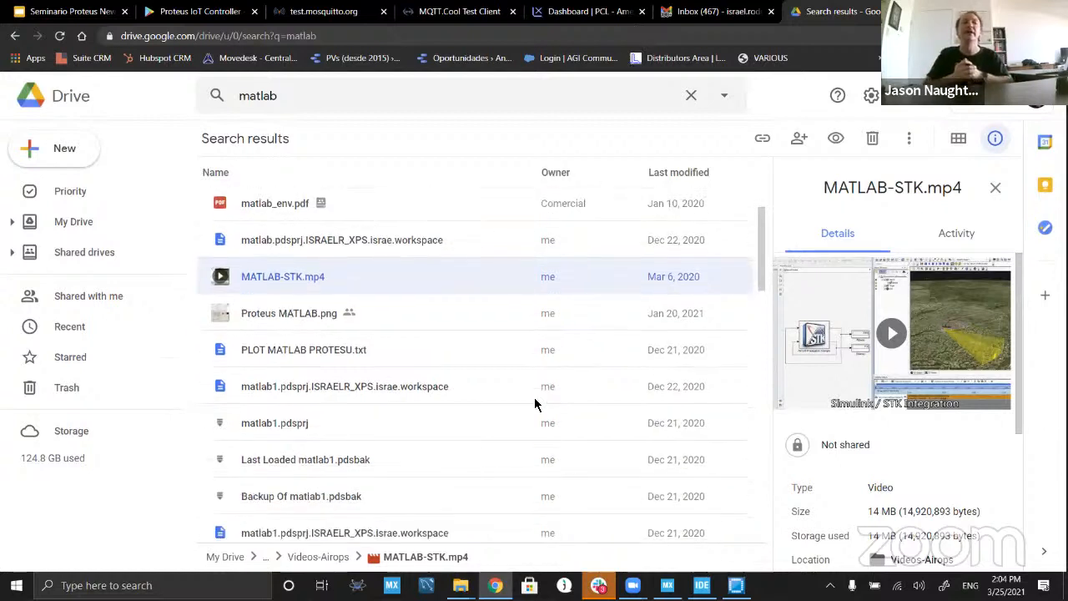
{"action": "scroll", "coordinate": [534, 399], "scroll_direction": "up", "scroll_amount": 3}
Step: Open the Videos folder inside the PROTEUS BASE folder of My Drive
{"action": "left_click", "coordinate": [73, 222]}
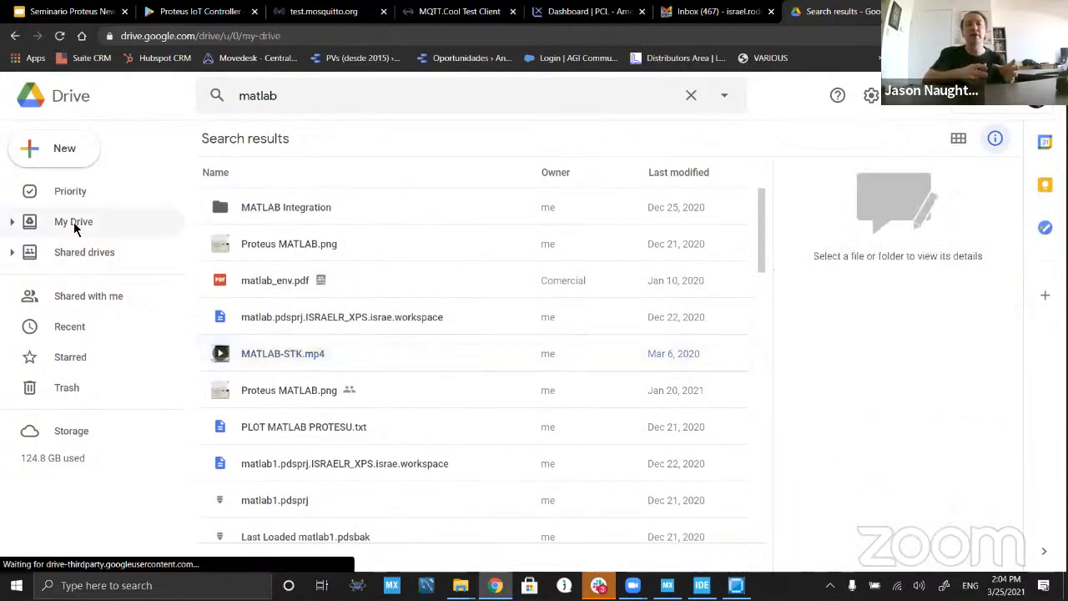
{"action": "scroll", "coordinate": [344, 380], "scroll_direction": "down", "scroll_amount": 3}
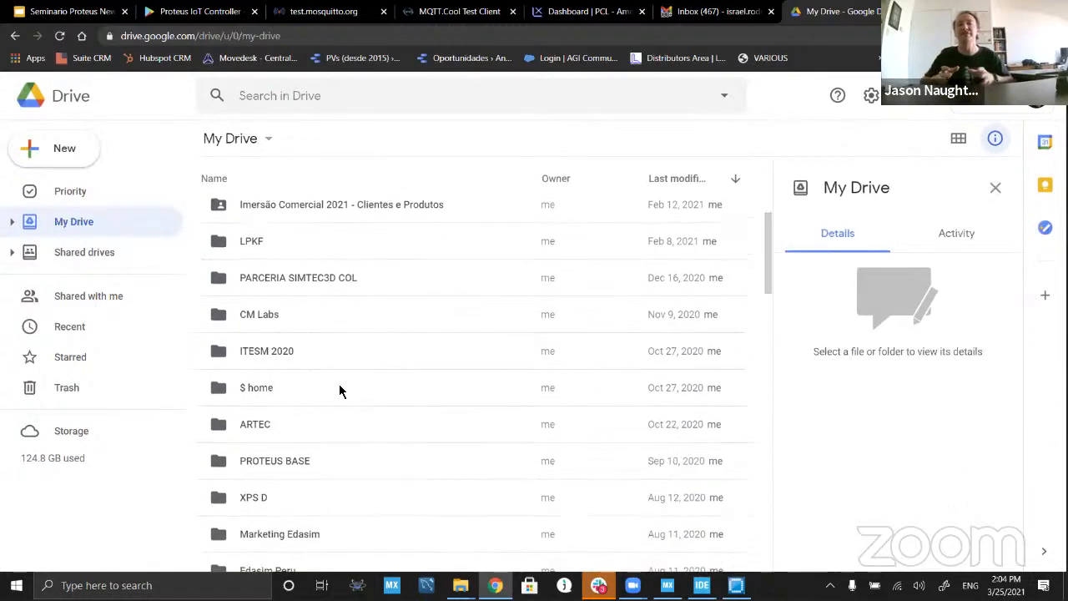
{"action": "scroll", "coordinate": [334, 384], "scroll_direction": "down", "scroll_amount": 1}
{"action": "double_click", "coordinate": [297, 393]}
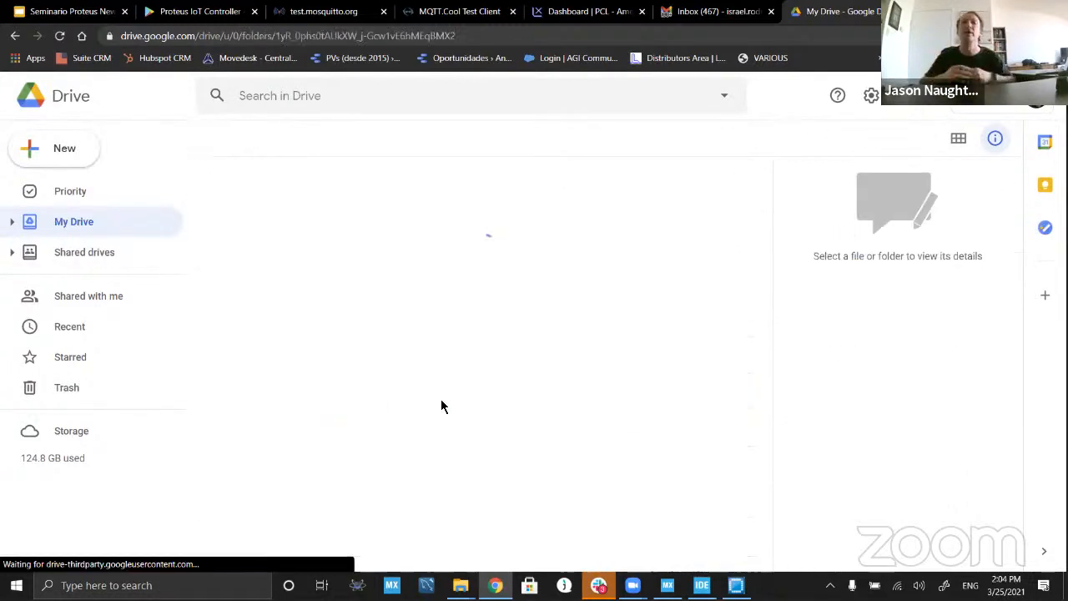
{"action": "scroll", "coordinate": [492, 413], "scroll_direction": "down", "scroll_amount": 3}
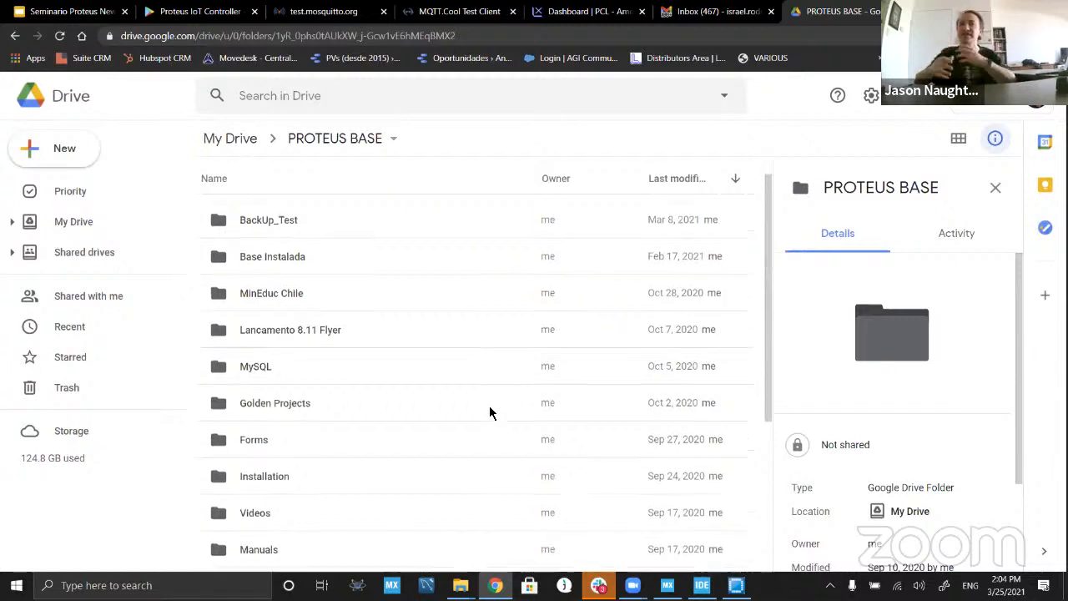
{"action": "double_click", "coordinate": [259, 409]}
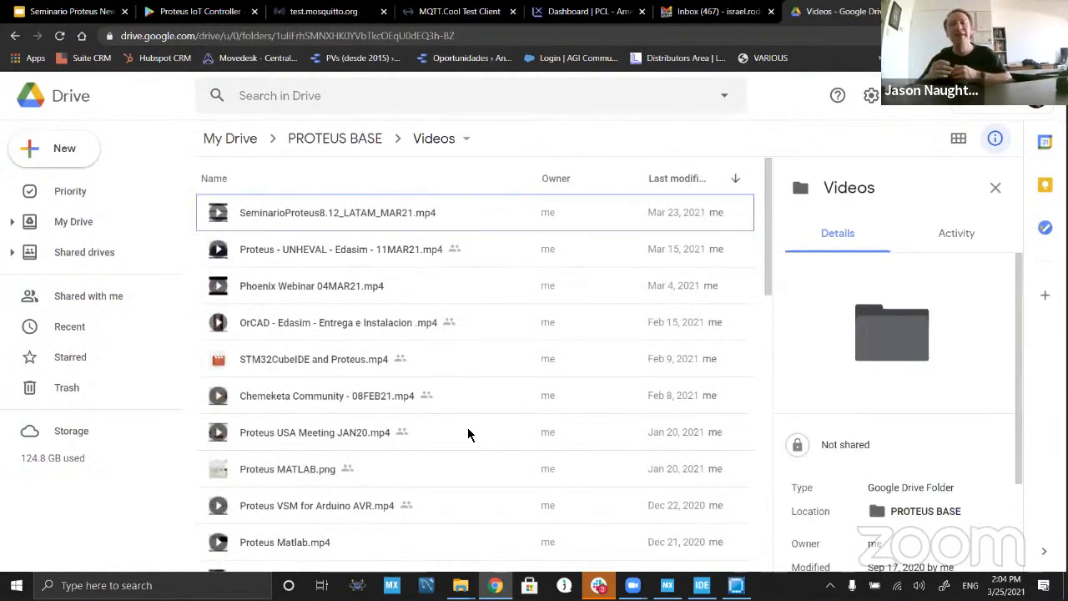
Step: Find "mat" on the Videos folder page and select the Proteus Matlab.mp4 file
{"action": "key", "text": "ctrl+f"}
{"action": "type", "text": "mat"}
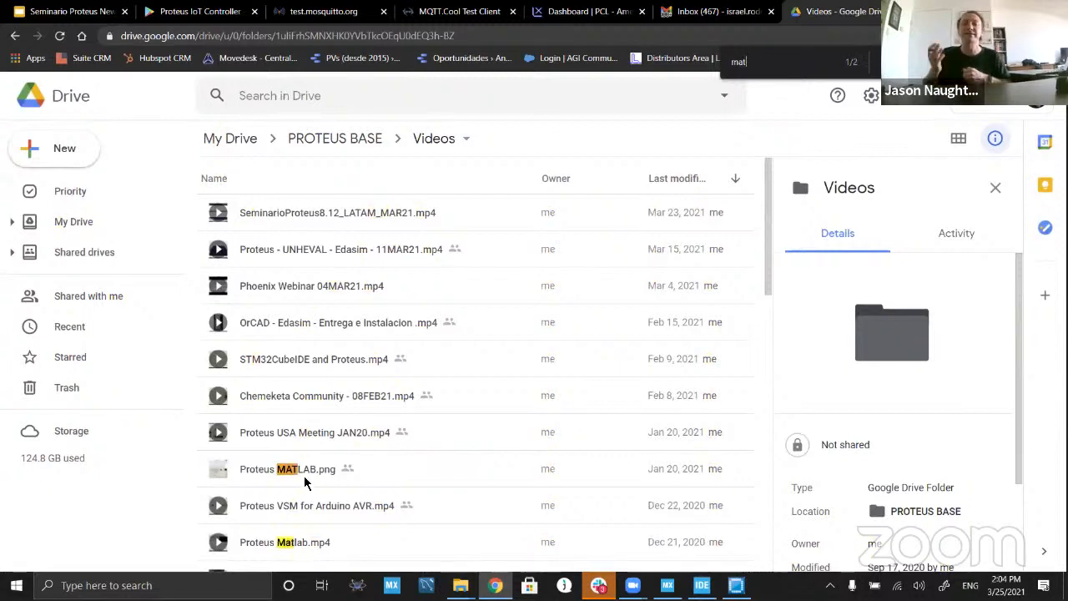
{"action": "left_click", "coordinate": [286, 544]}
{"action": "scroll", "coordinate": [429, 443], "scroll_direction": "down", "scroll_amount": 3}
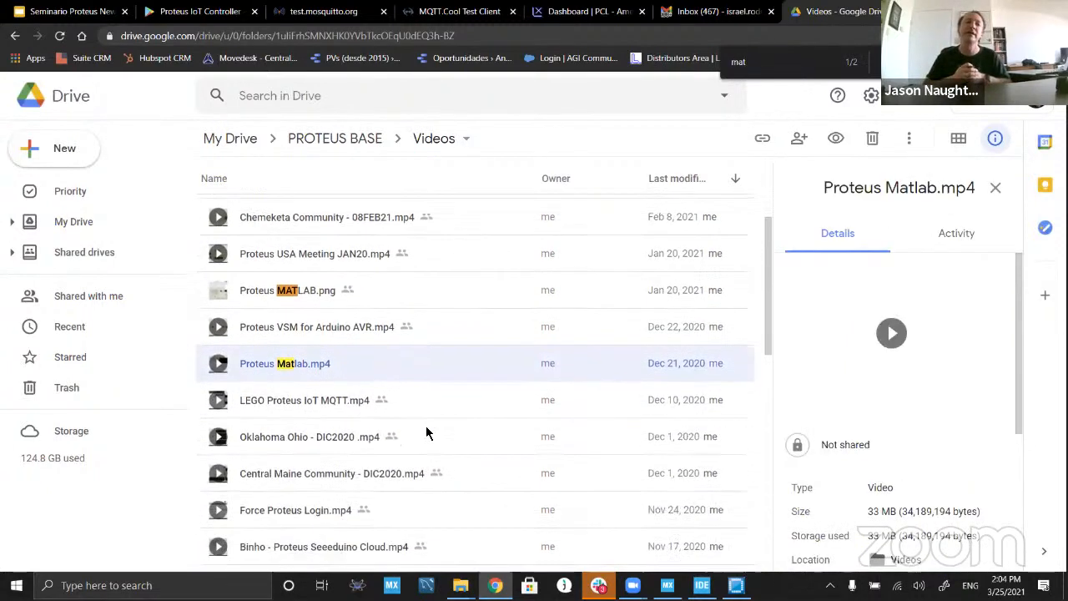
Step: Copy the sharing link of the Proteus Matlab.mp4 video and close the sharing dialog
{"action": "right_click", "coordinate": [310, 336]}
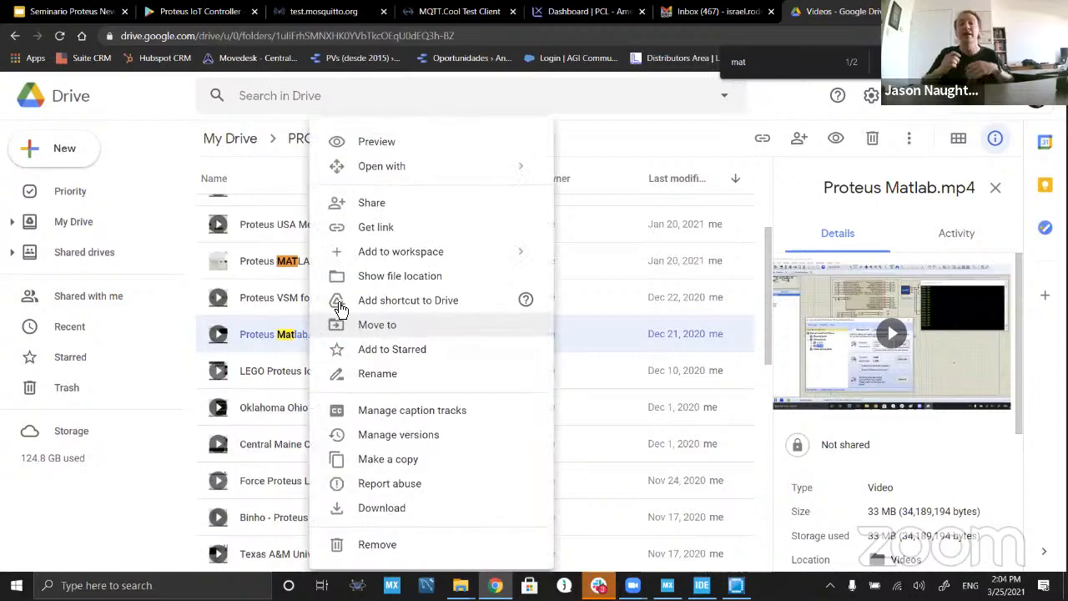
{"action": "left_click", "coordinate": [398, 208]}
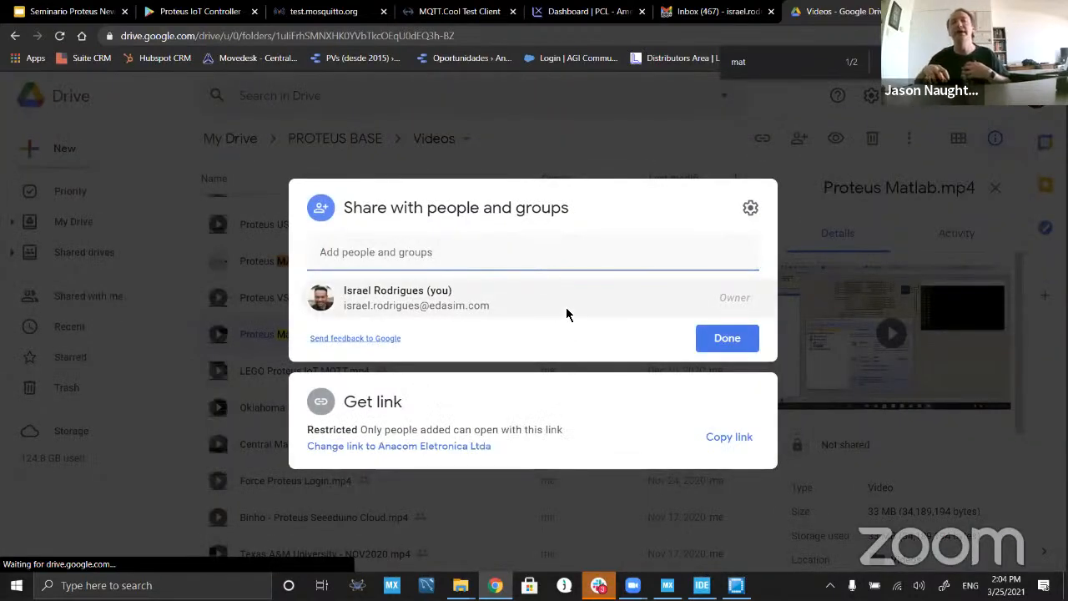
{"action": "left_click", "coordinate": [735, 443]}
{"action": "key", "text": "Escape"}
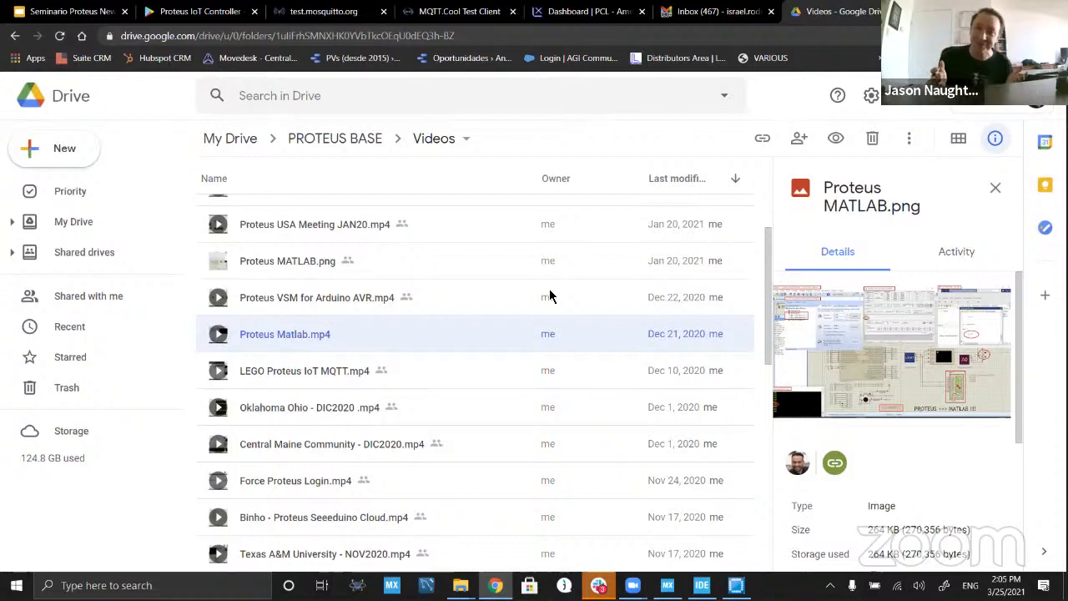
Step: Switch to Proteus and open the recent project $MultiBoardDemoV812-USA.pdsprj
{"action": "left_click", "coordinate": [357, 585]}
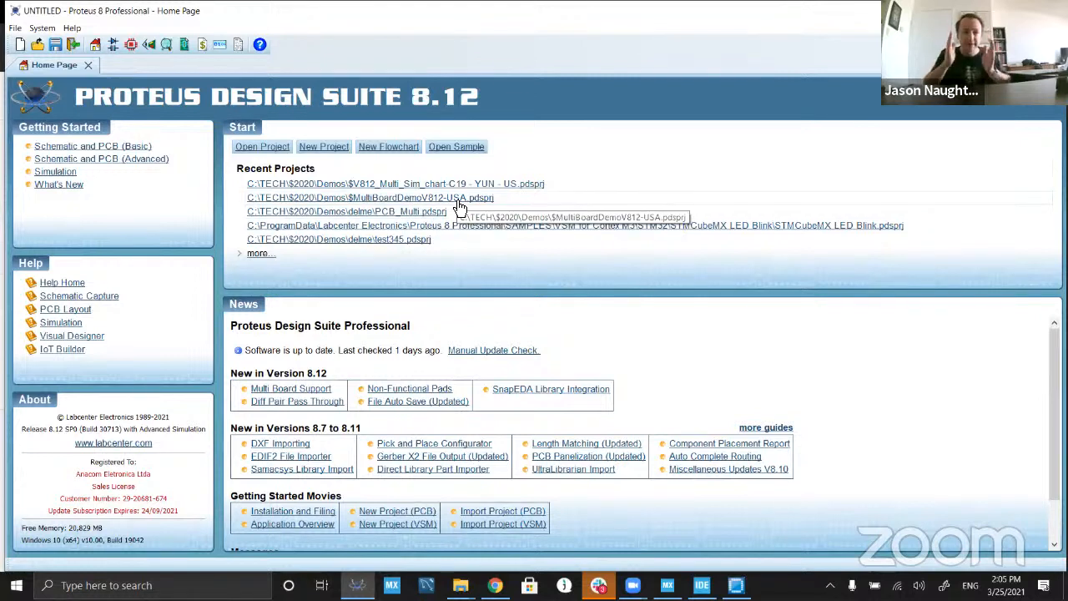
{"action": "left_click", "coordinate": [458, 201]}
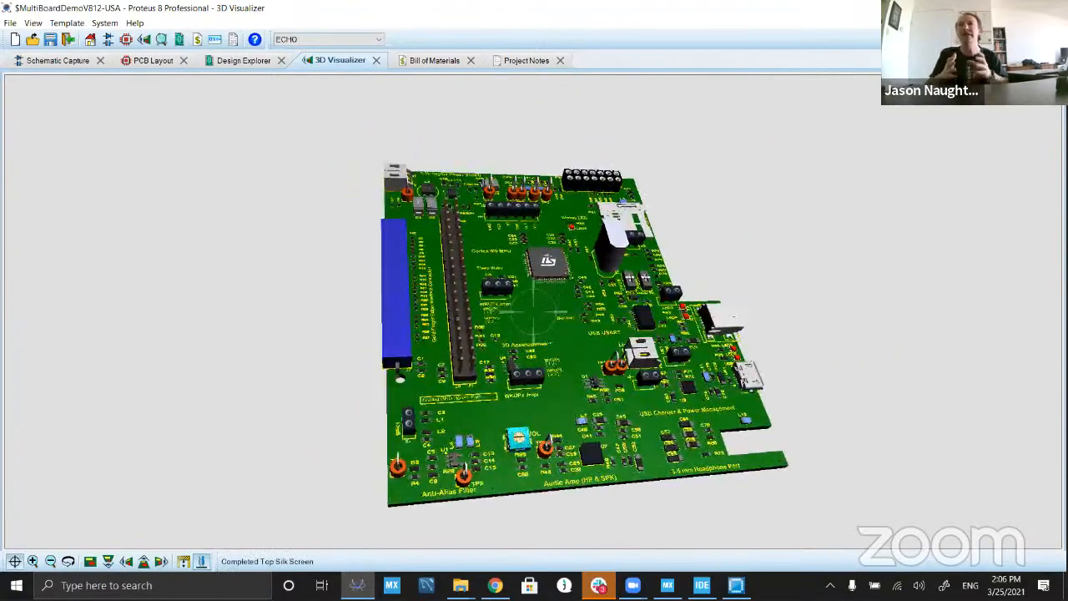
Step: Examine the ECHO board in the 3D view, including the USB connectors, Cortex M0 MPU and 3D Accelerometer areas
{"action": "right_click", "coordinate": [851, 317]}
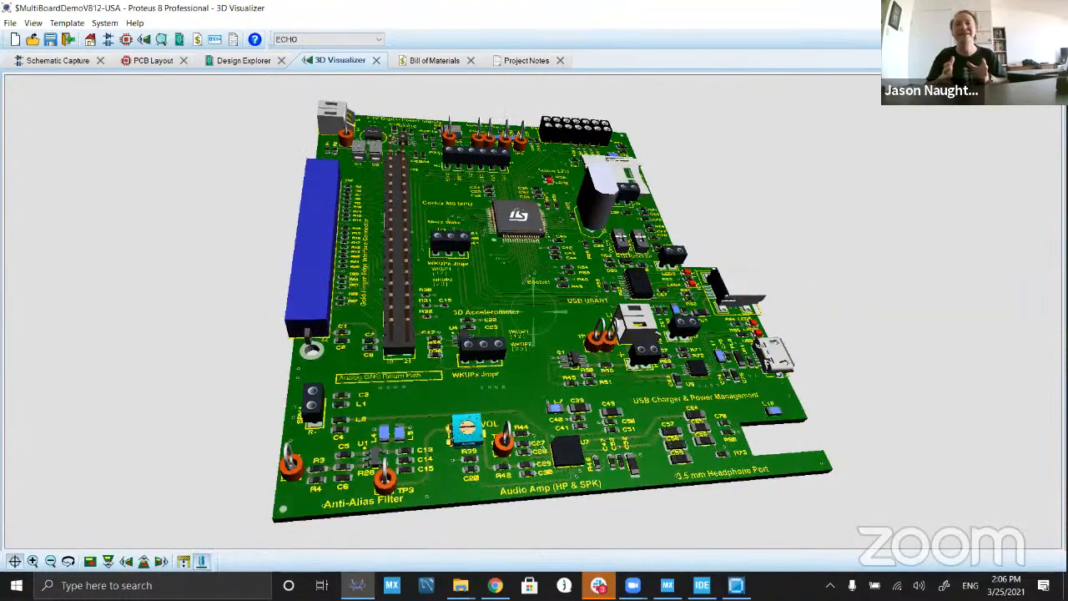
{"action": "scroll", "coordinate": [532, 272], "scroll_direction": "up", "scroll_amount": 2}
{"action": "scroll", "coordinate": [532, 272], "scroll_direction": "up", "scroll_amount": 3}
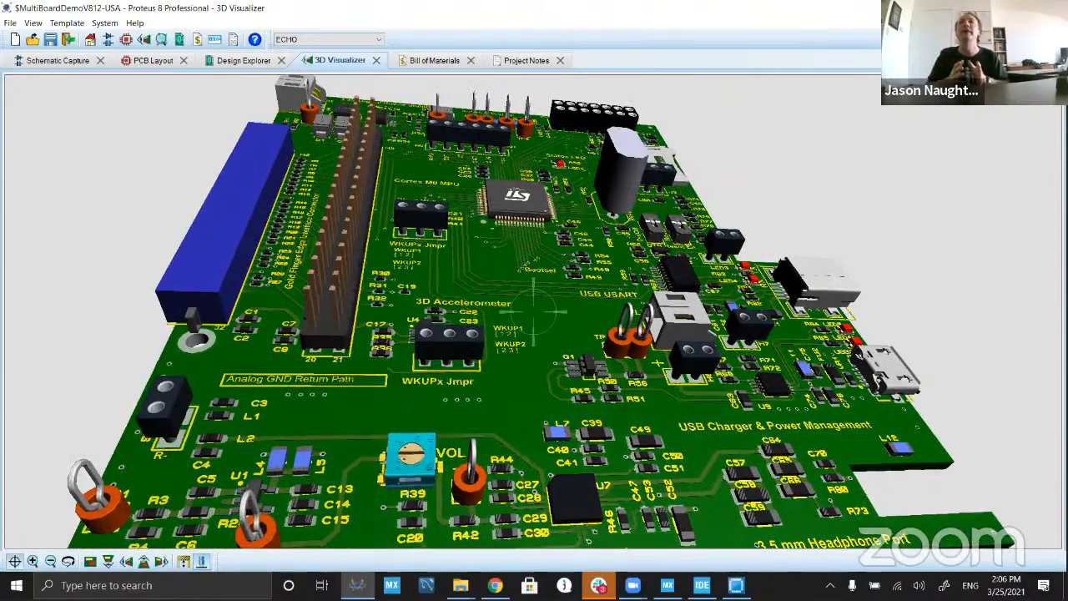
{"action": "scroll", "coordinate": [532, 311], "scroll_direction": "up", "scroll_amount": 1}
{"action": "scroll", "coordinate": [532, 313], "scroll_direction": "up", "scroll_amount": 1}
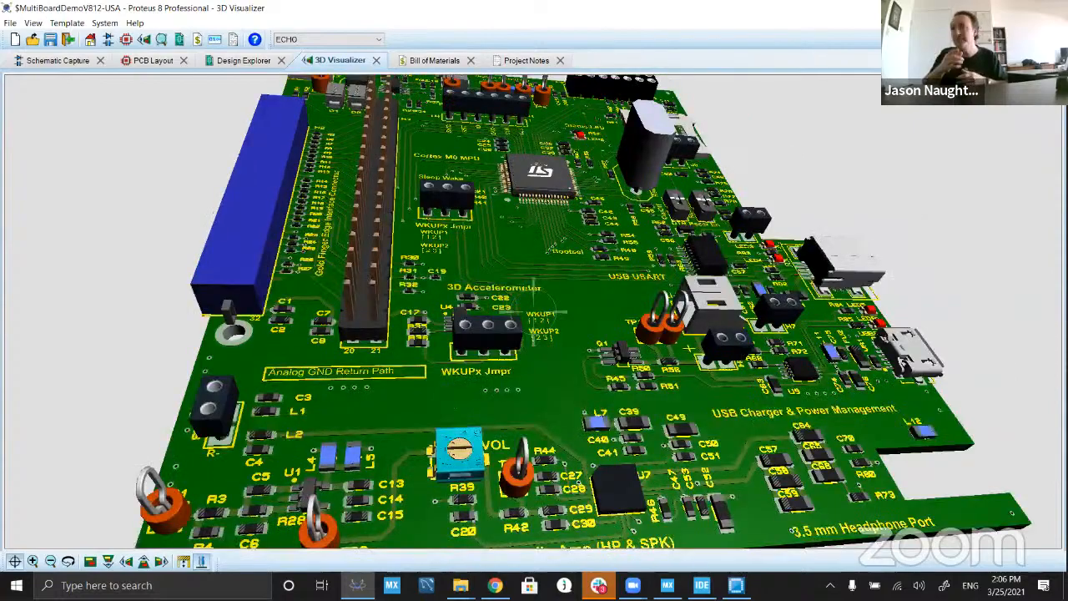
{"action": "scroll", "coordinate": [532, 313], "scroll_direction": "up", "scroll_amount": 1}
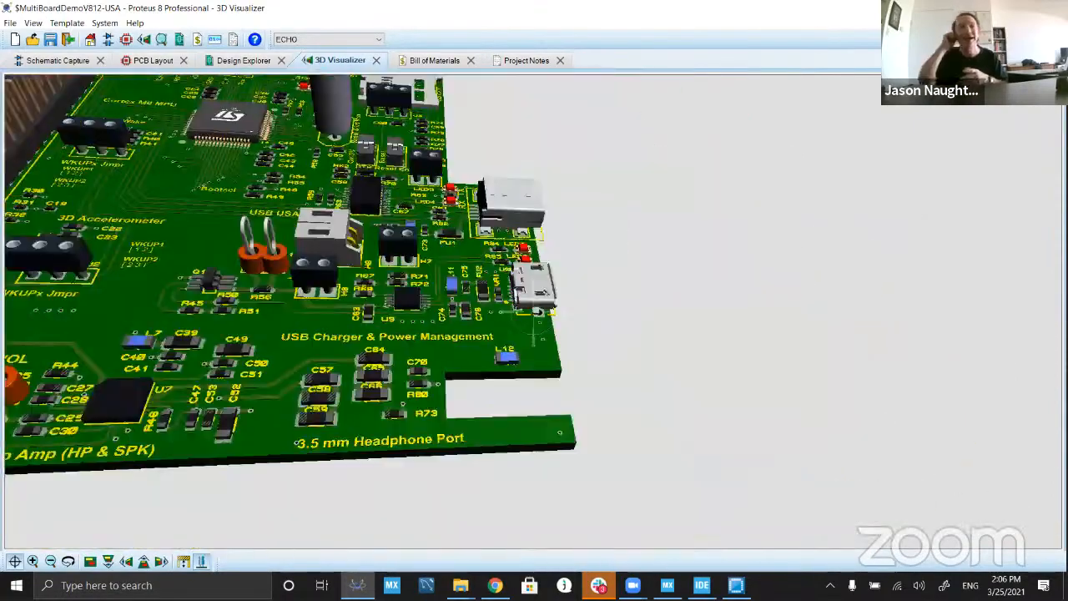
{"action": "scroll", "coordinate": [532, 313], "scroll_direction": "up", "scroll_amount": 2}
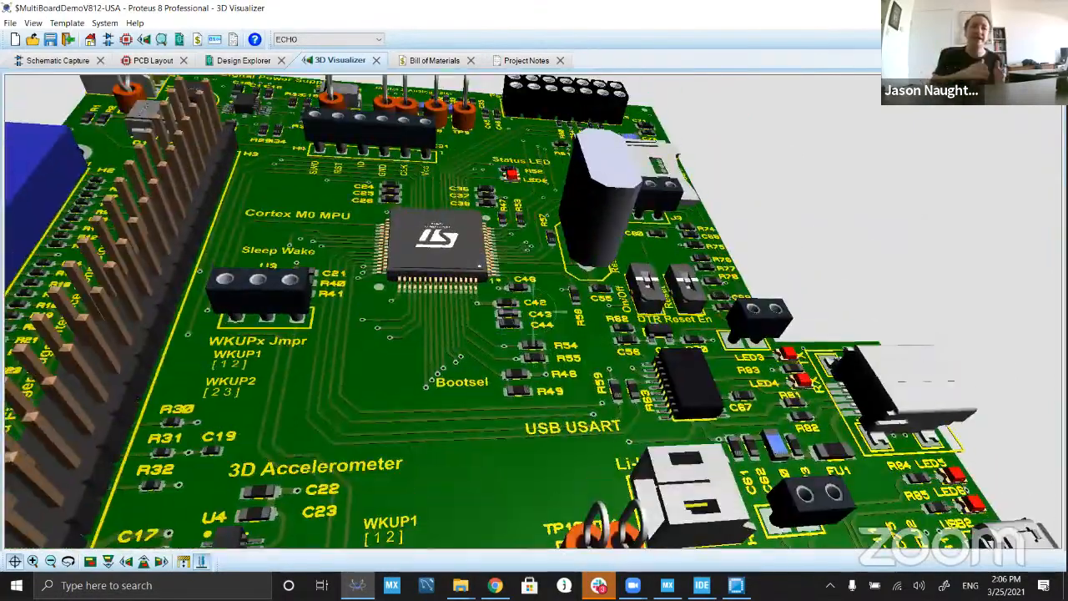
{"action": "scroll", "coordinate": [534, 312], "scroll_direction": "up", "scroll_amount": 2}
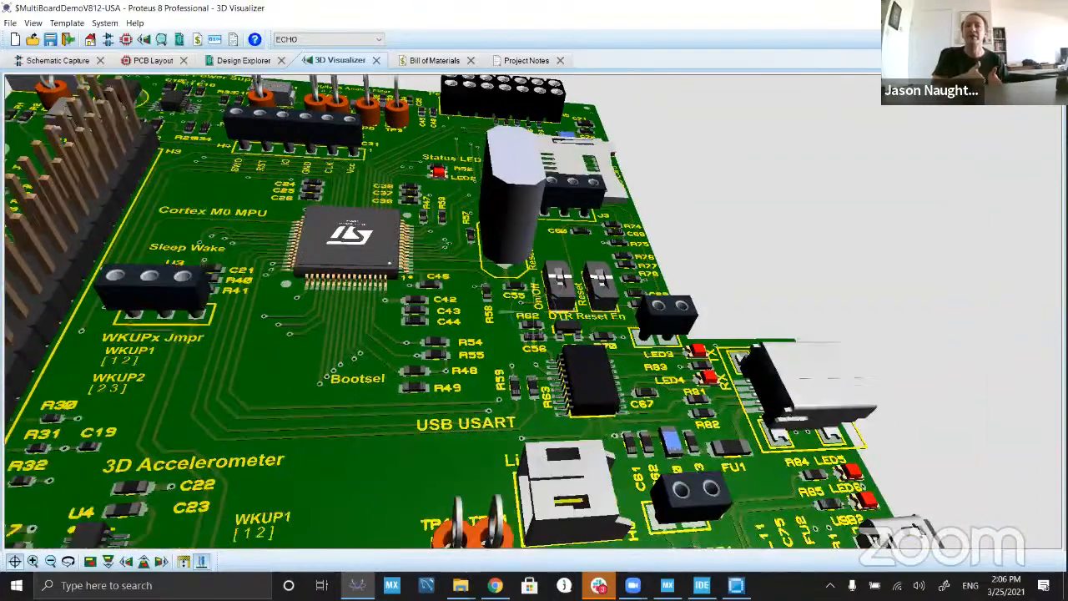
{"action": "scroll", "coordinate": [534, 312], "scroll_direction": "up", "scroll_amount": 3}
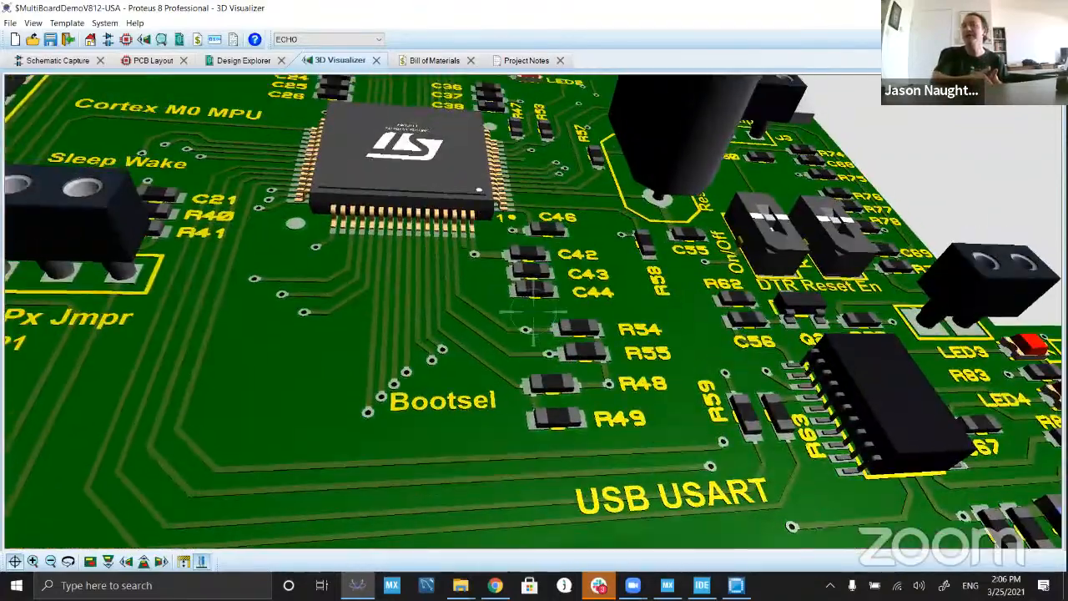
{"action": "scroll", "coordinate": [534, 301], "scroll_direction": "down", "scroll_amount": 4}
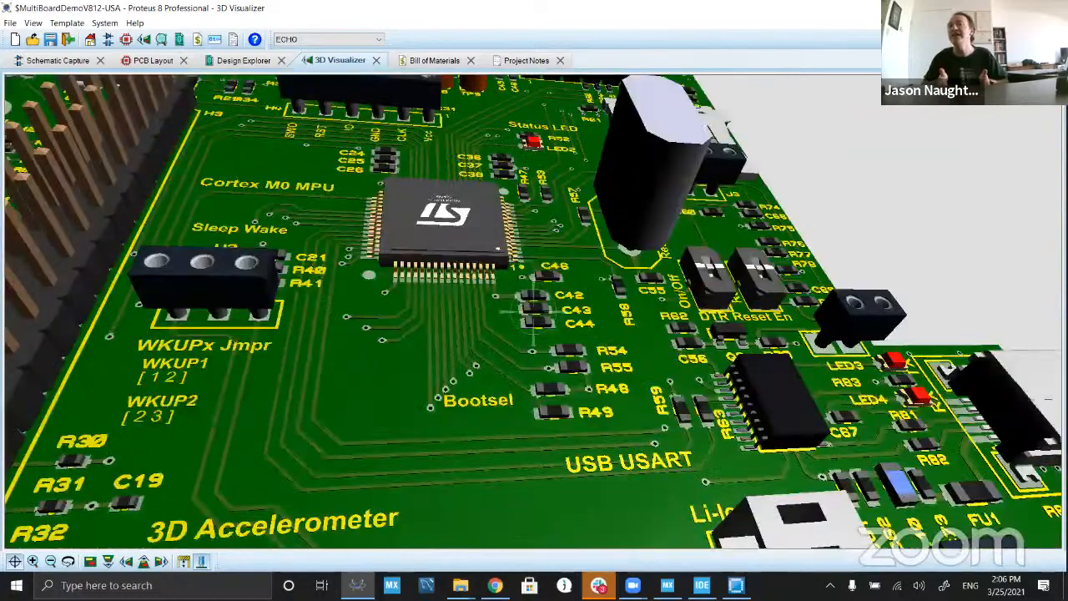
{"action": "scroll", "coordinate": [534, 312], "scroll_direction": "down", "scroll_amount": 2}
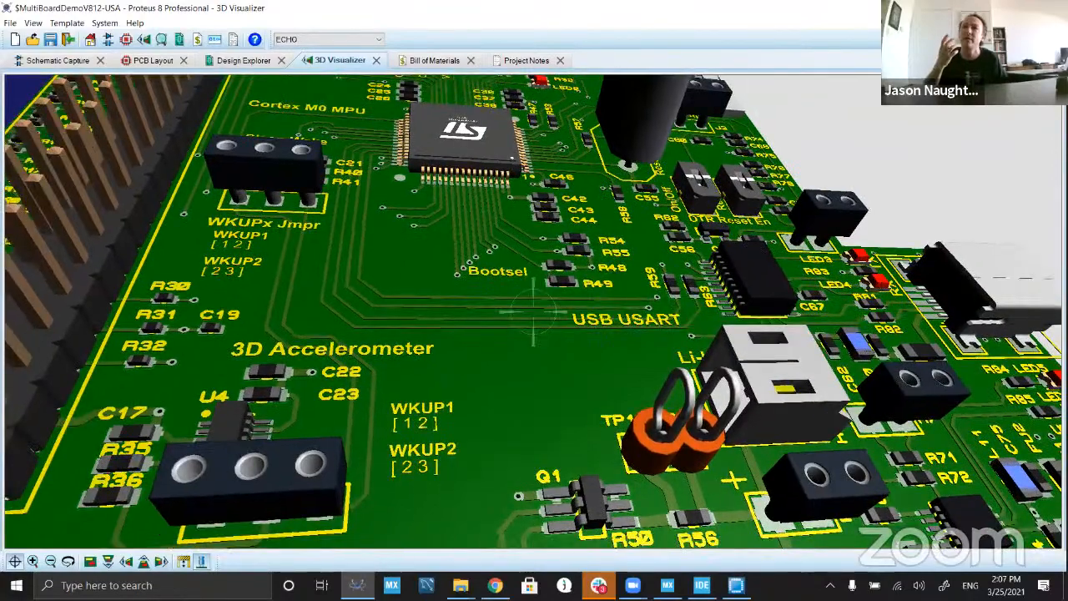
{"action": "scroll", "coordinate": [534, 311], "scroll_direction": "down", "scroll_amount": 3}
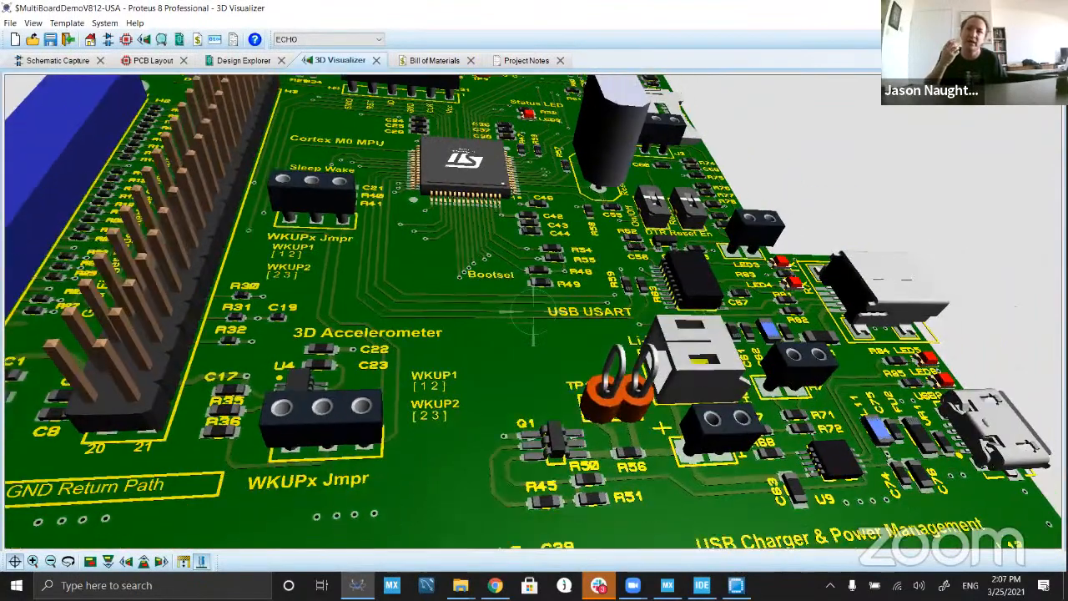
{"action": "scroll", "coordinate": [534, 311], "scroll_direction": "down", "scroll_amount": 2}
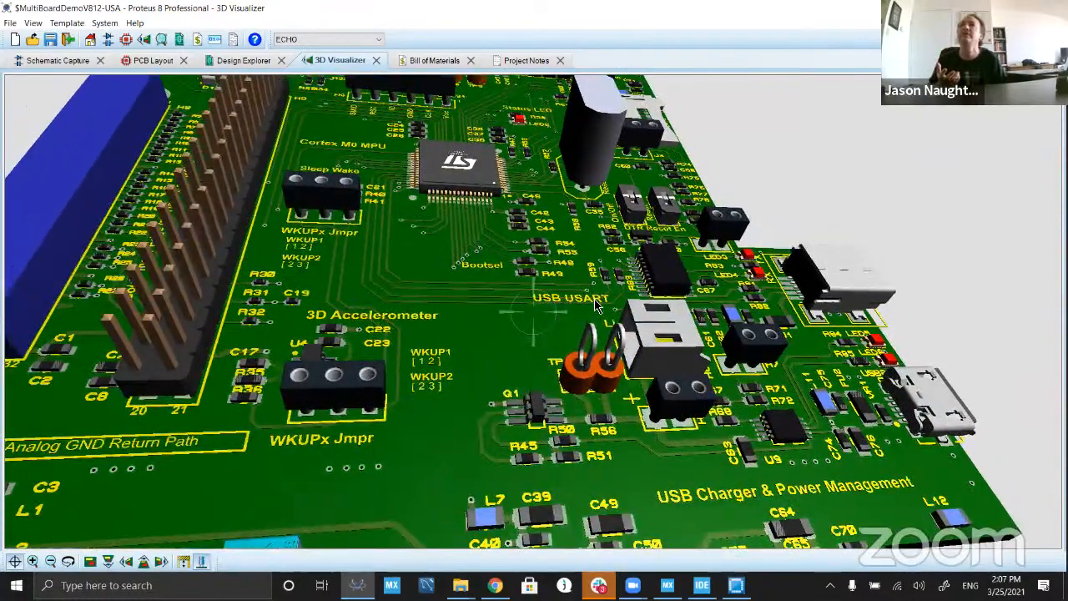
Step: Examine the resistors and traces around the board's USB USART section up close, and the overall 3D board
{"action": "right_click", "coordinate": [585, 312]}
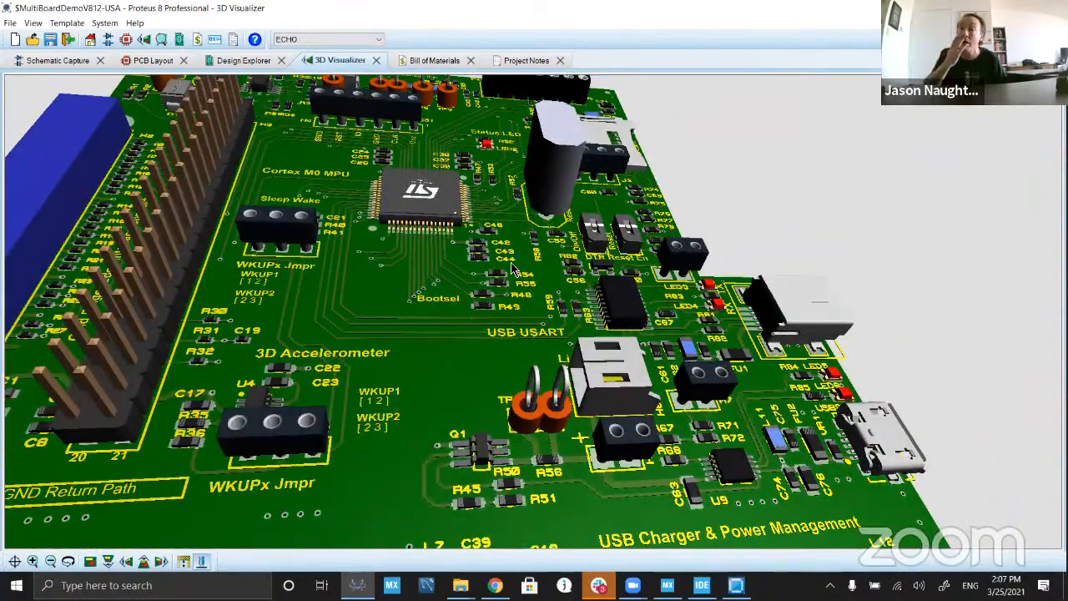
{"action": "scroll", "coordinate": [522, 271], "scroll_direction": "up", "scroll_amount": 5}
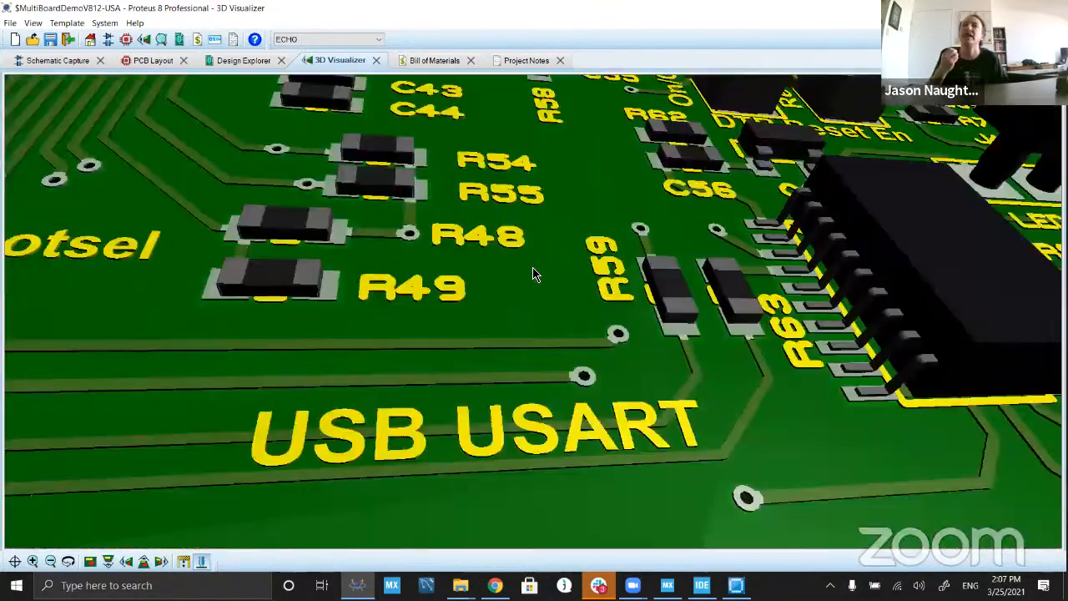
{"action": "scroll", "coordinate": [525, 273], "scroll_direction": "down", "scroll_amount": 2}
{"action": "scroll", "coordinate": [497, 243], "scroll_direction": "down", "scroll_amount": 4}
{"action": "left_click_drag", "start_coordinate": [497, 243], "coordinate": [534, 312]}
{"action": "scroll", "coordinate": [534, 312], "scroll_direction": "down", "scroll_amount": 4}
{"action": "scroll", "coordinate": [534, 312], "scroll_direction": "up", "scroll_amount": 5}
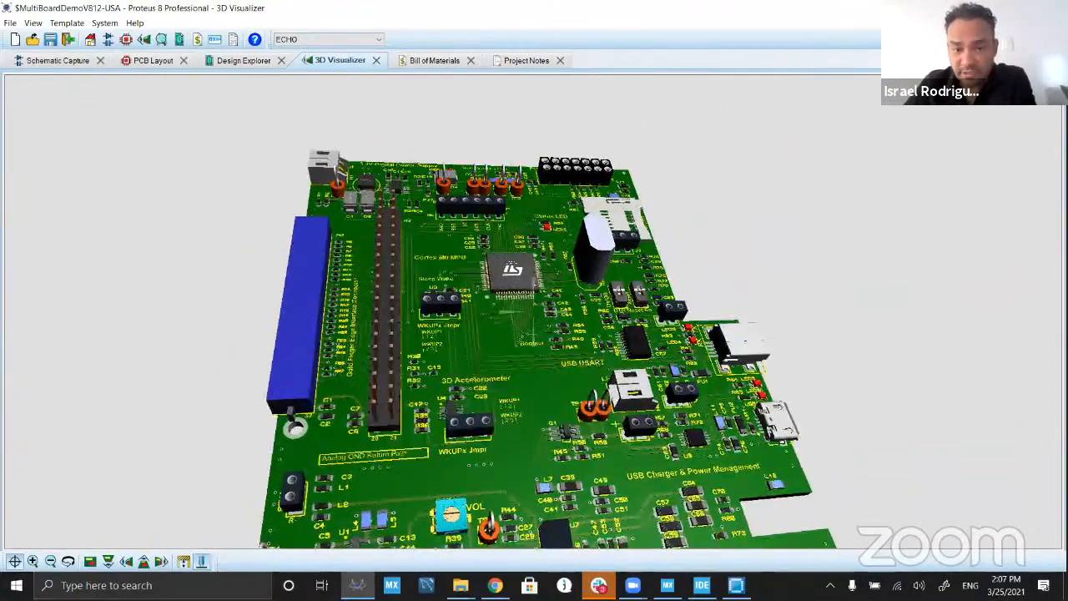
{"action": "scroll", "coordinate": [544, 325], "scroll_direction": "up", "scroll_amount": 5}
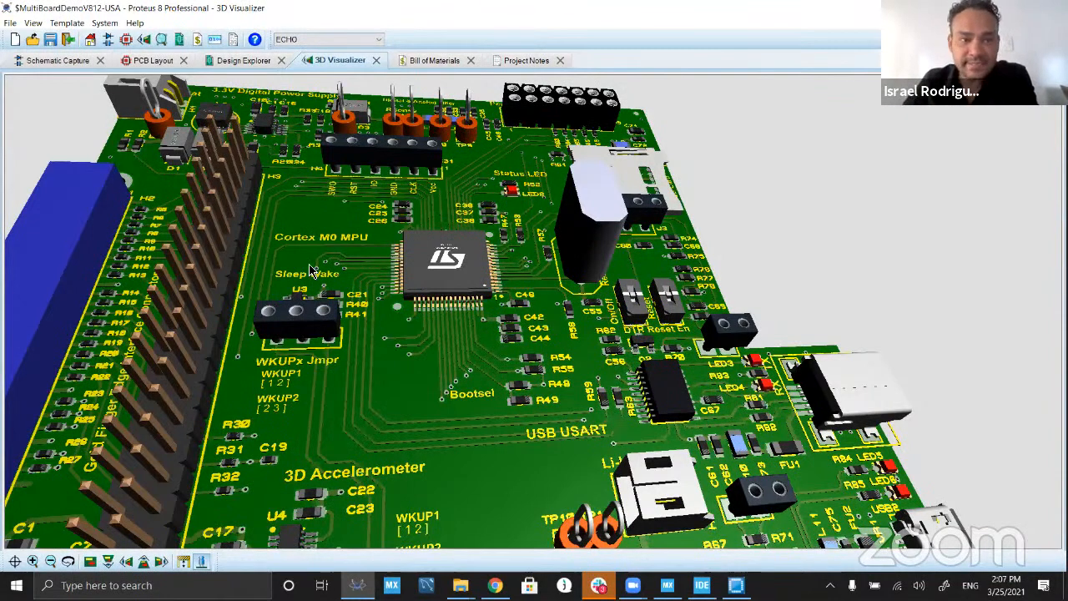
Step: Set the PCB layout's graphics mode to Windows GDI Graphics in the display options
{"action": "left_click", "coordinate": [153, 61]}
{"action": "left_click", "coordinate": [147, 22]}
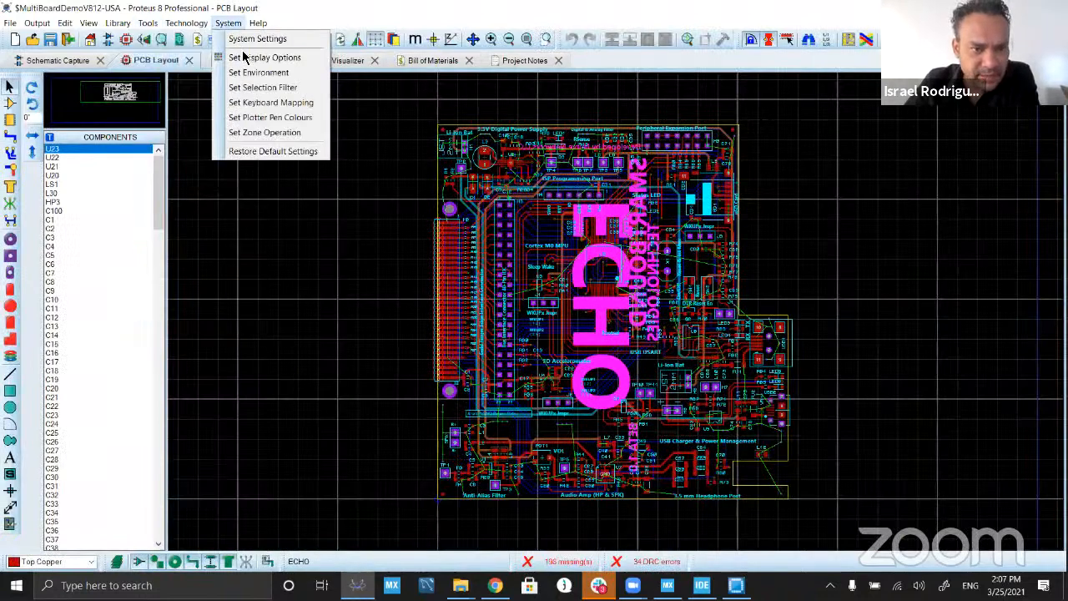
{"action": "left_click", "coordinate": [292, 58]}
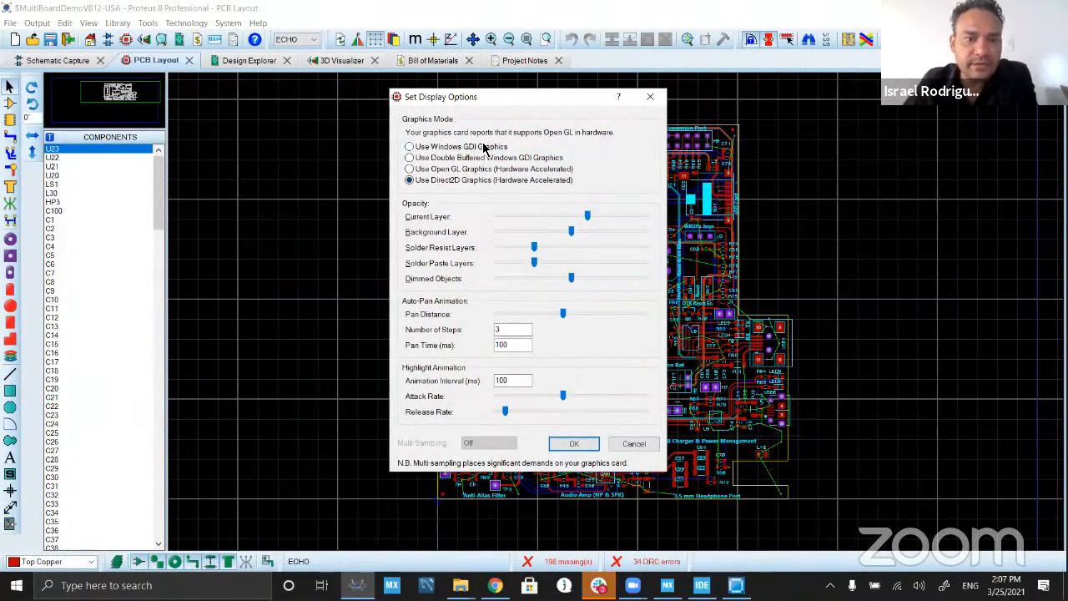
{"action": "left_click", "coordinate": [502, 149]}
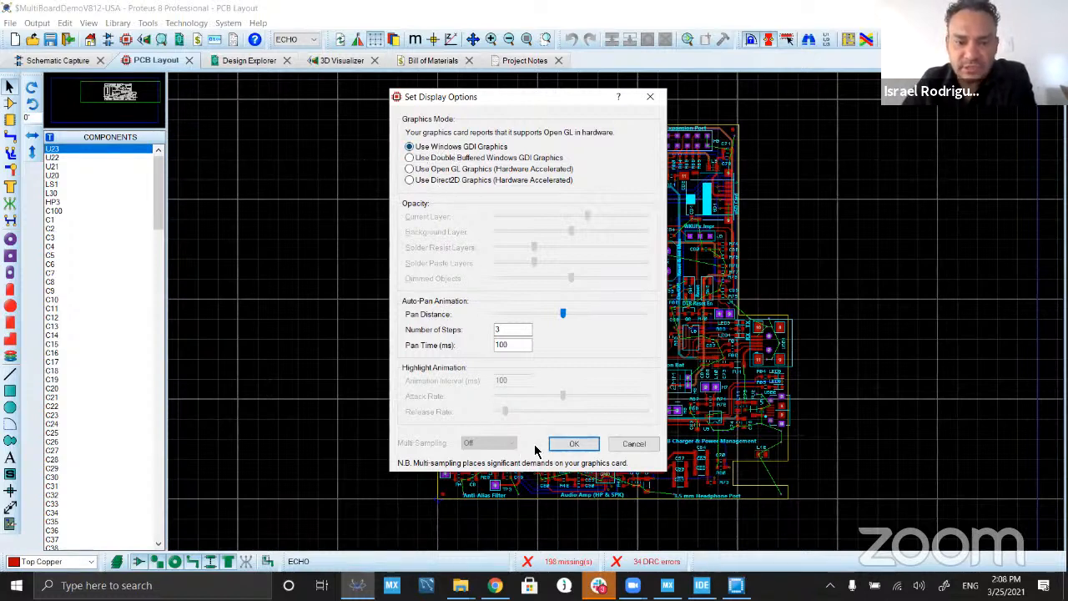
{"action": "left_click", "coordinate": [576, 444]}
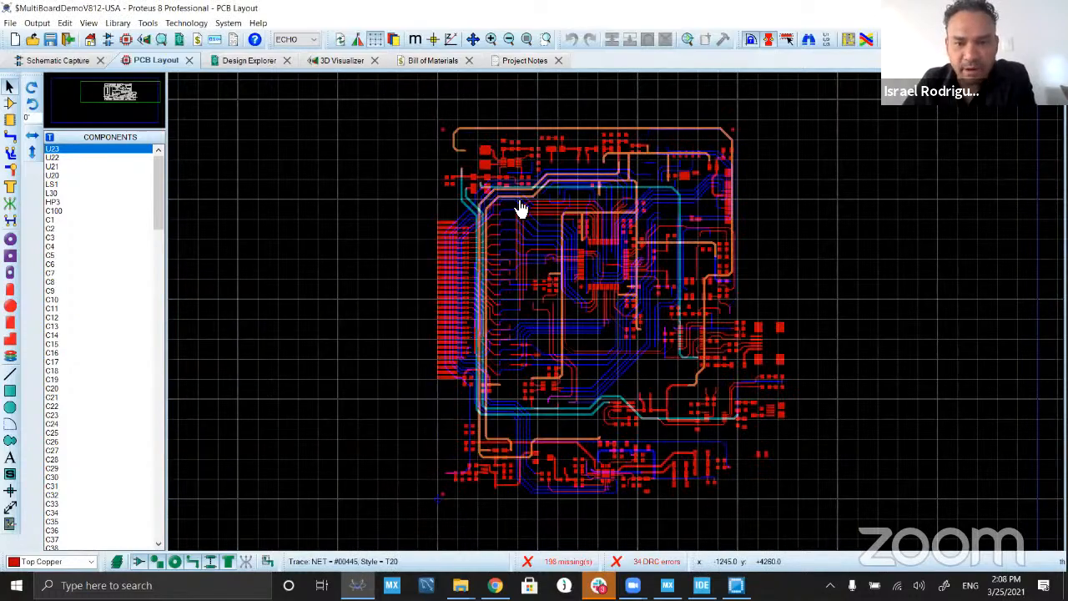
Step: Examine how the ECHO layout redraws under Windows GDI while zooming in and out around the Cortex M0 MPU
{"action": "scroll", "coordinate": [614, 317], "scroll_direction": "up", "scroll_amount": 2}
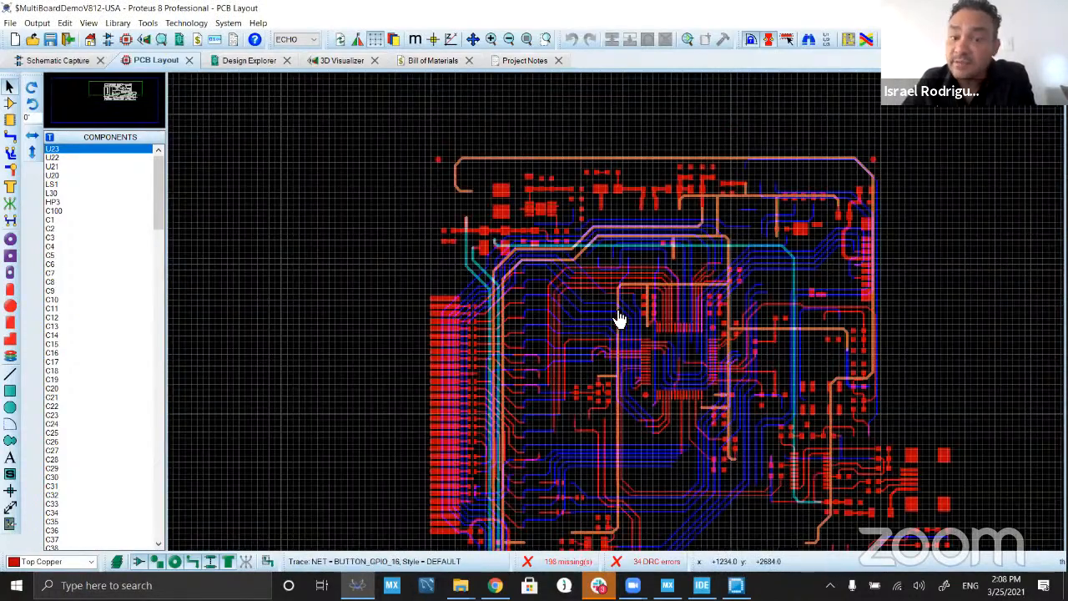
{"action": "scroll", "coordinate": [619, 320], "scroll_direction": "up", "scroll_amount": 1}
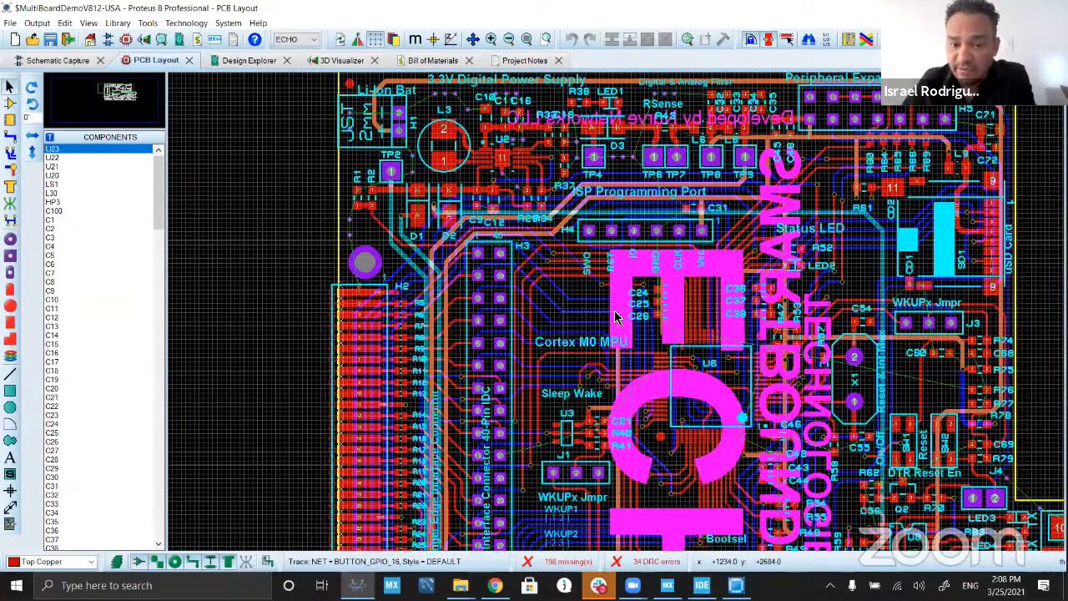
{"action": "scroll", "coordinate": [615, 312], "scroll_direction": "up", "scroll_amount": 1}
{"action": "scroll", "coordinate": [616, 311], "scroll_direction": "down", "scroll_amount": 1}
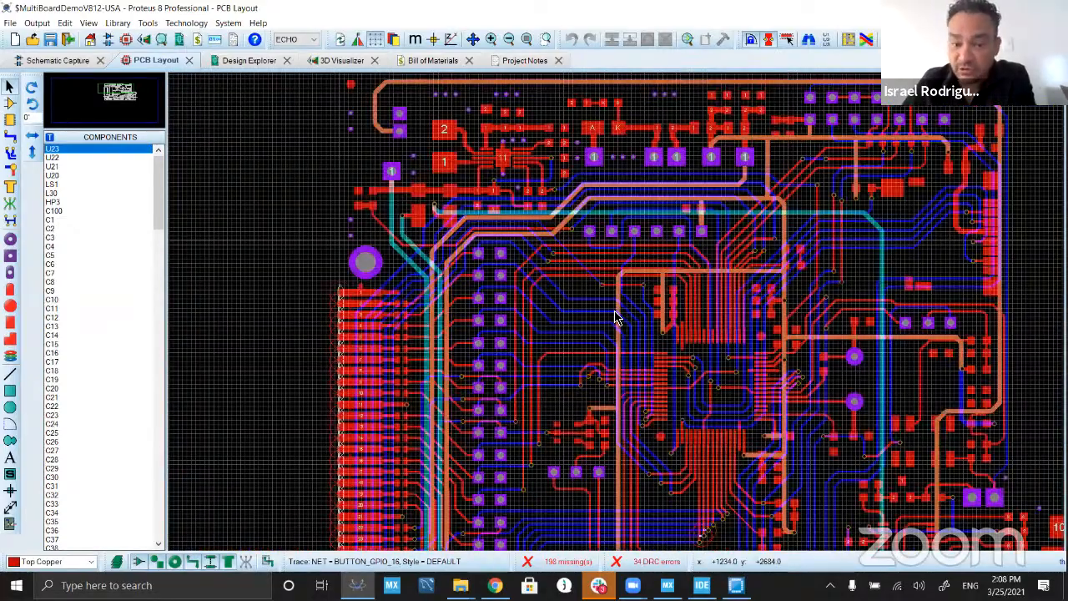
{"action": "scroll", "coordinate": [618, 317], "scroll_direction": "down", "scroll_amount": 1}
{"action": "scroll", "coordinate": [618, 316], "scroll_direction": "up", "scroll_amount": 1}
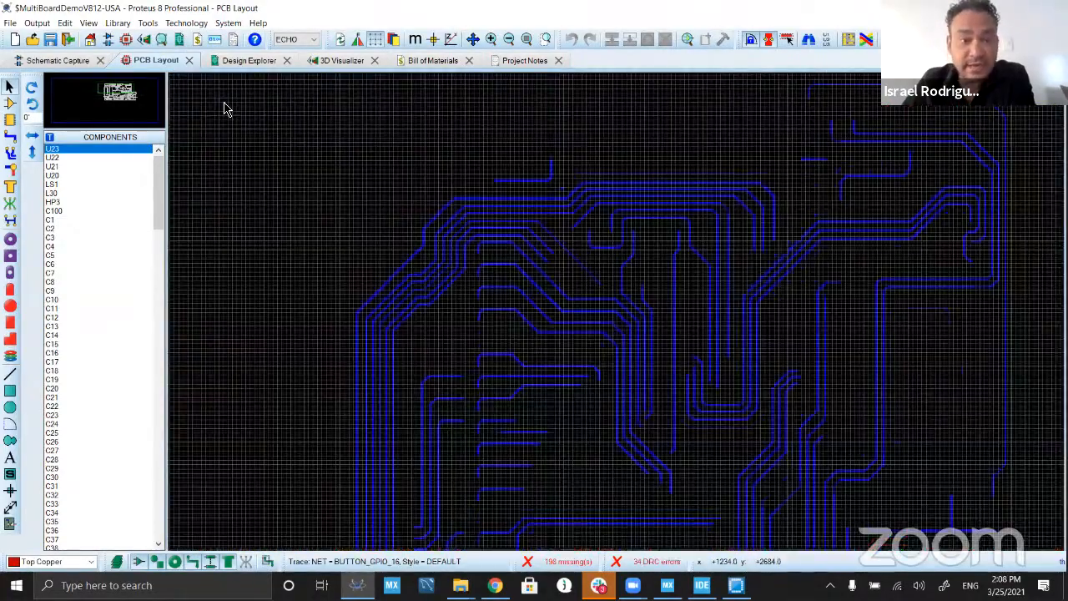
Step: Examine the Cortex M0 MPU, Bootsel and 3D Accelerometer areas of the ECHO board in the 3D view
{"action": "left_click", "coordinate": [332, 61]}
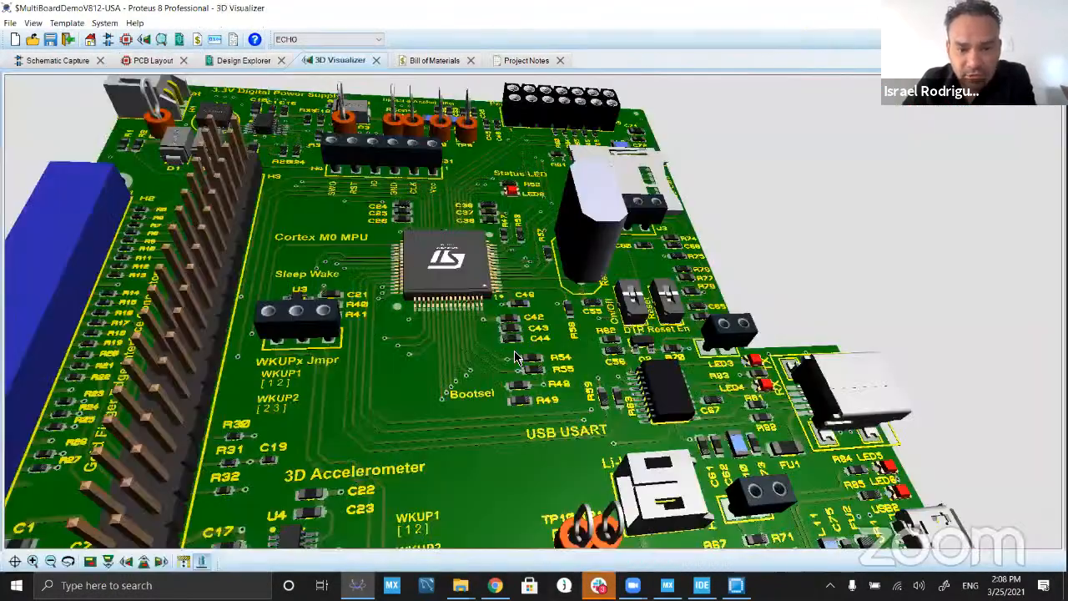
{"action": "scroll", "coordinate": [515, 357], "scroll_direction": "up", "scroll_amount": 4}
{"action": "scroll", "coordinate": [534, 312], "scroll_direction": "down", "scroll_amount": 4}
{"action": "left_click_drag", "start_coordinate": [534, 312], "coordinate": [525, 382]}
{"action": "scroll", "coordinate": [534, 311], "scroll_direction": "up", "scroll_amount": 4}
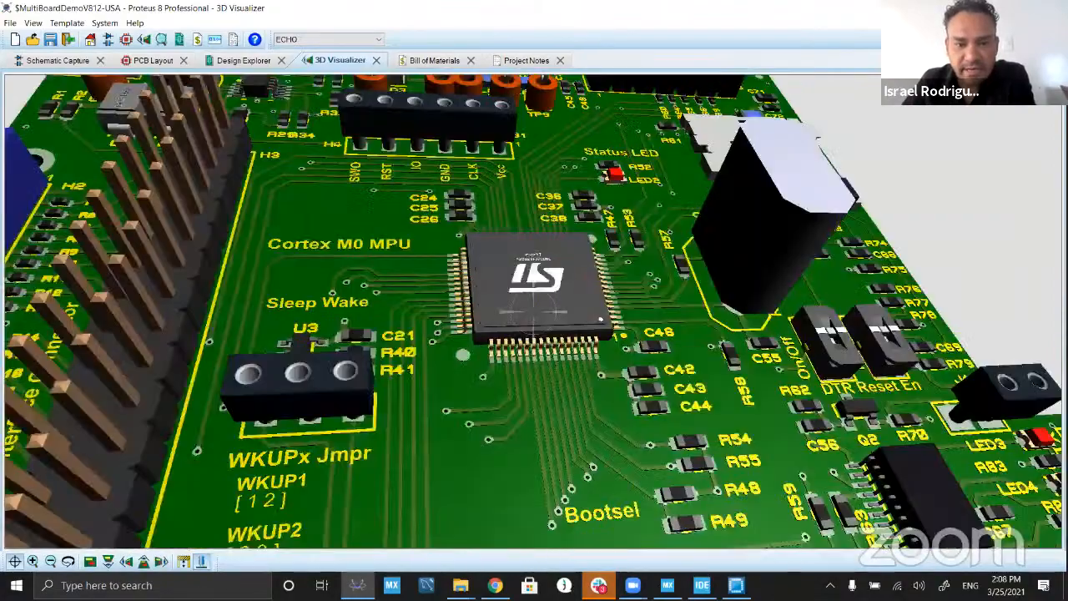
{"action": "scroll", "coordinate": [534, 311], "scroll_direction": "up", "scroll_amount": 3}
{"action": "scroll", "coordinate": [534, 311], "scroll_direction": "down", "scroll_amount": 5}
{"action": "mouse_move", "coordinate": [534, 311]}
{"action": "left_mouse_down"}
{"action": "mouse_move", "coordinate": [534, 292]}
{"action": "mouse_move", "coordinate": [534, 311]}
{"action": "left_mouse_up"}
{"action": "right_click", "coordinate": [534, 311]}
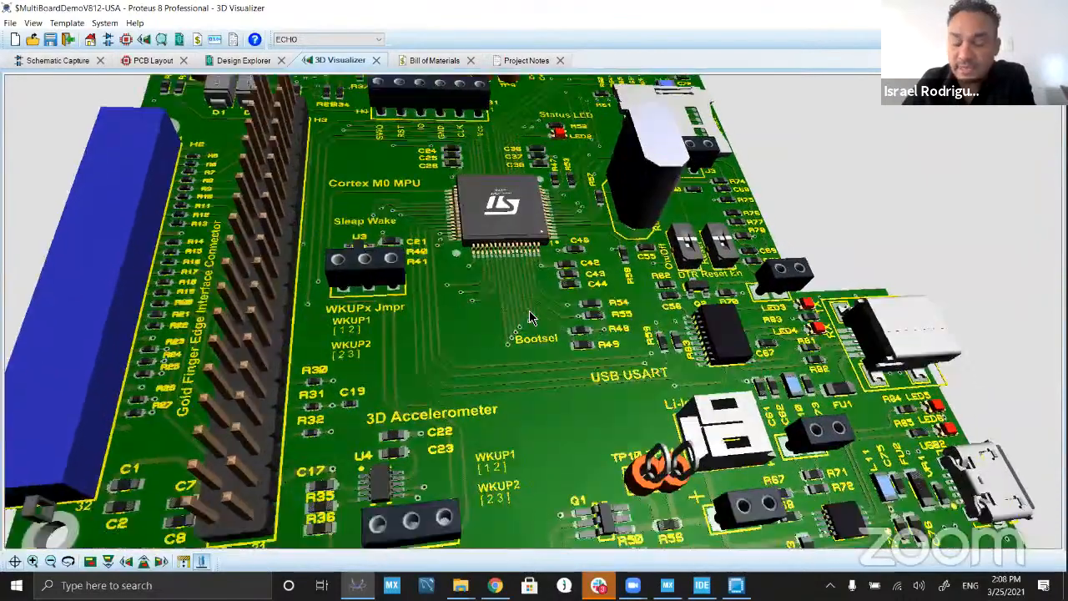
Step: Compare the layout around header H3 and the ISP Programming Port with the 3D view of the Cortex M0 MPU area
{"action": "left_click", "coordinate": [152, 60]}
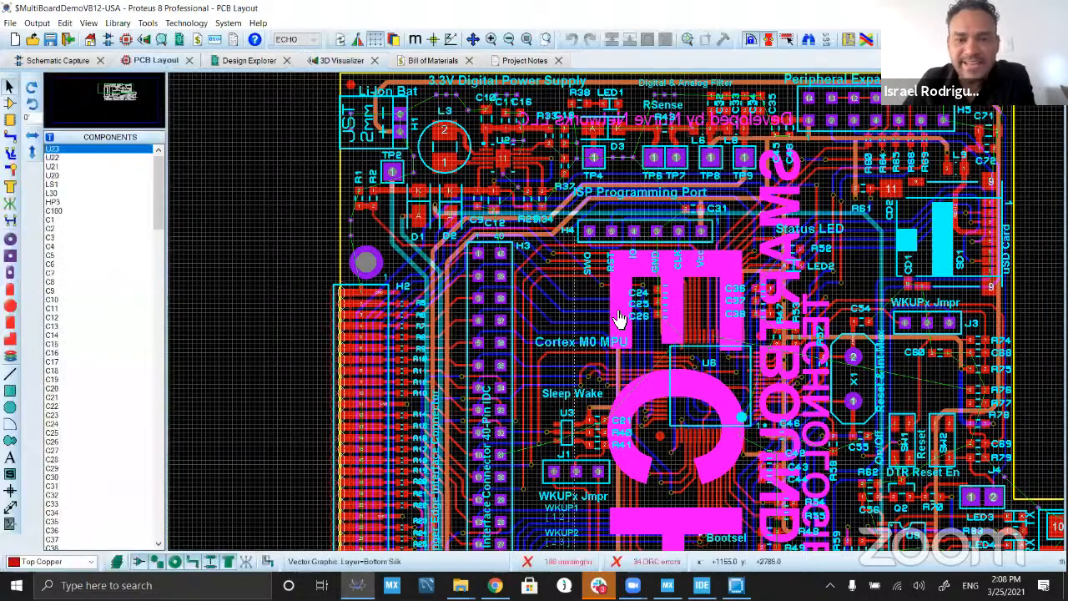
{"action": "scroll", "coordinate": [605, 311], "scroll_direction": "up", "scroll_amount": 2}
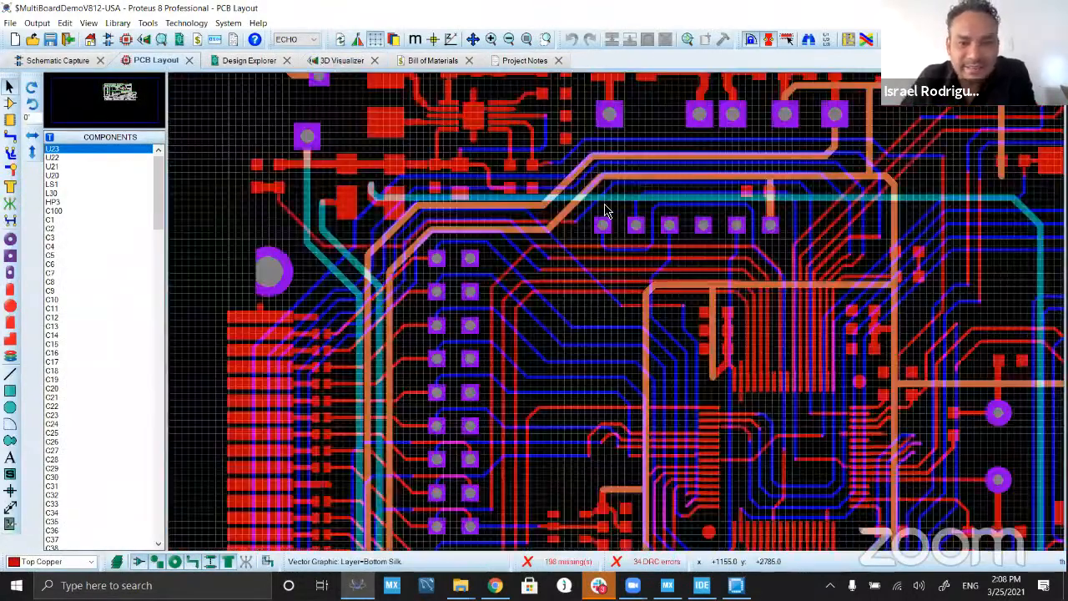
{"action": "left_click", "coordinate": [342, 60]}
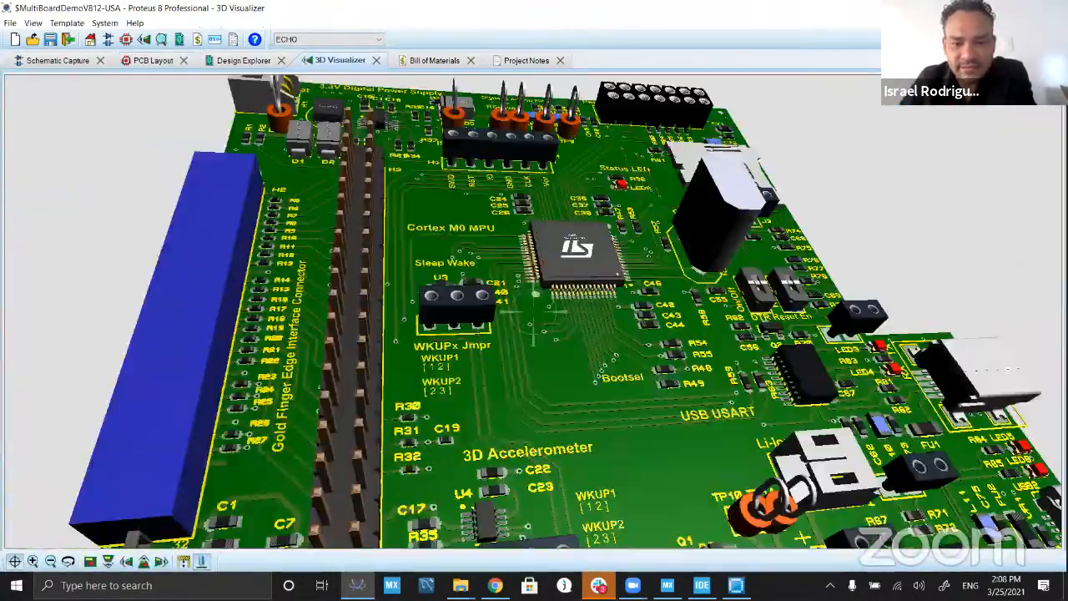
{"action": "scroll", "coordinate": [534, 311], "scroll_direction": "down", "scroll_amount": 2}
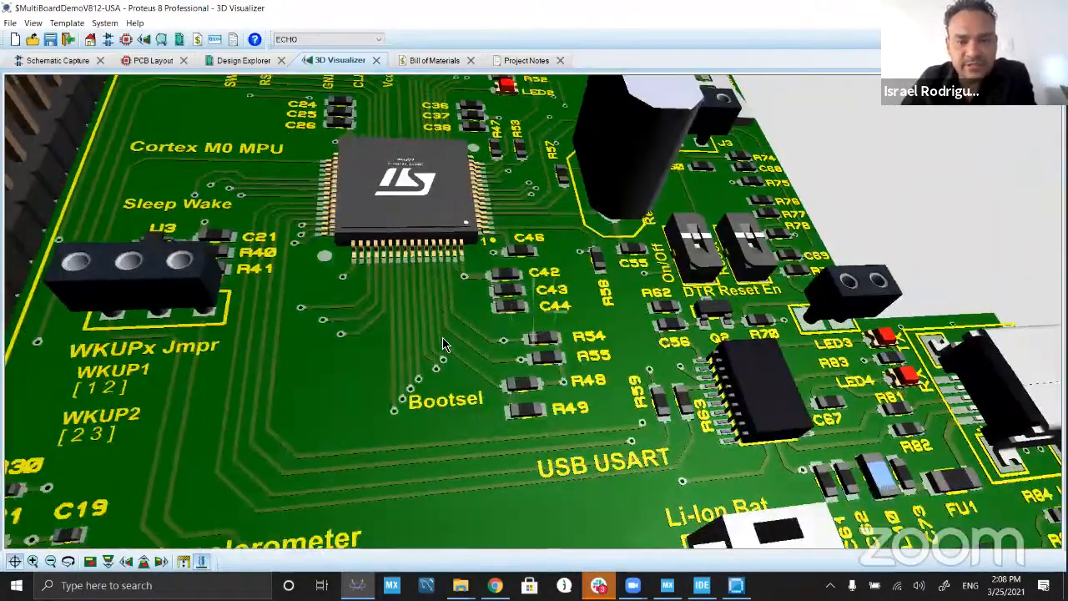
{"action": "right_click", "coordinate": [511, 311]}
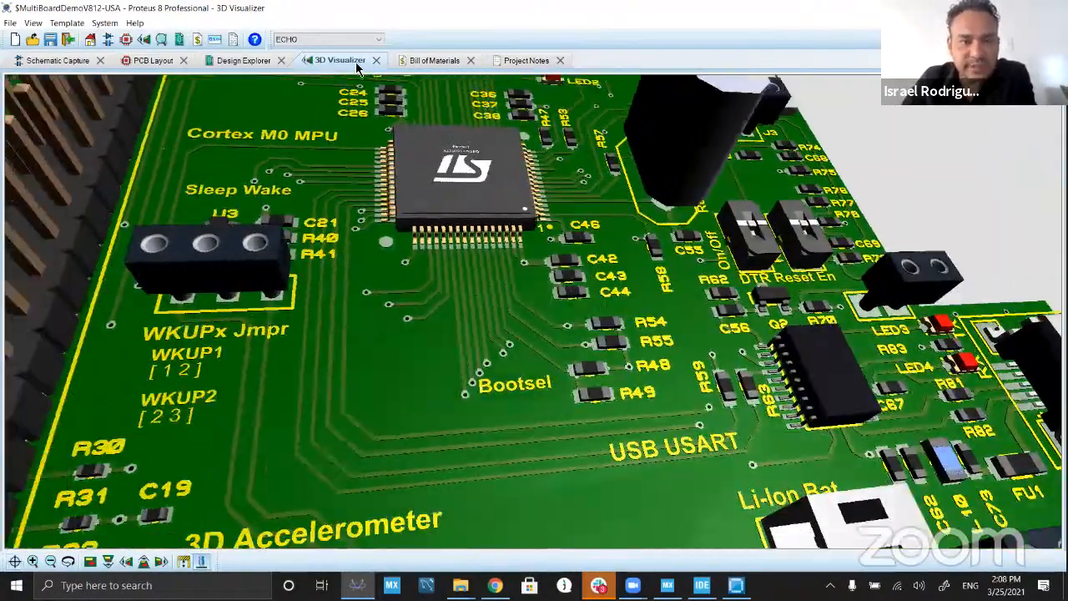
Step: Close and reopen the ECHO board's 3D view, and inspect the Bootsel area and resistors R48, R49, R54 and R55
{"action": "left_click", "coordinate": [376, 62]}
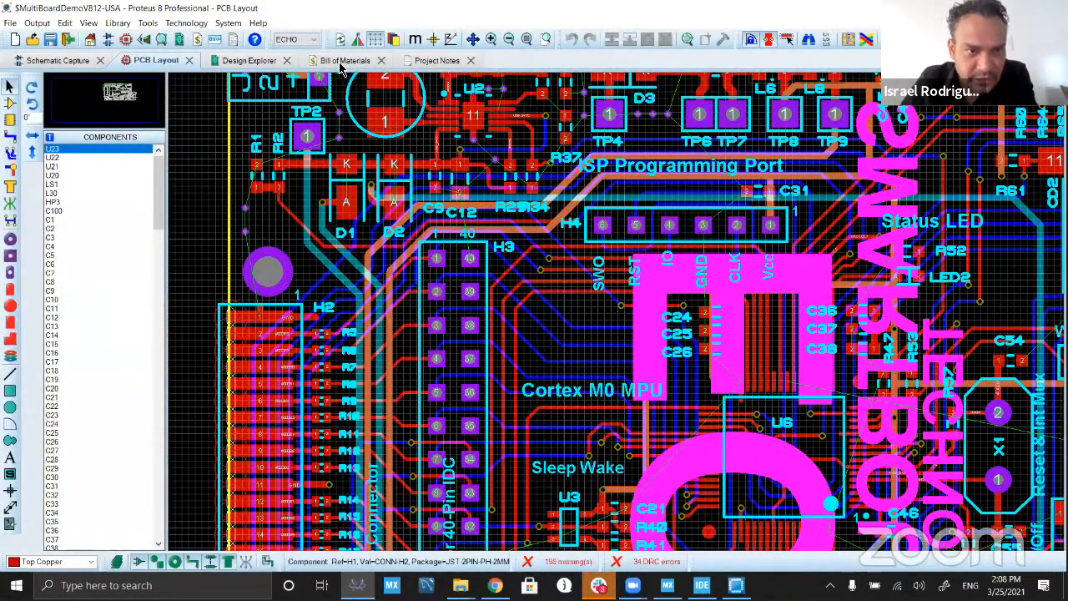
{"action": "left_click", "coordinate": [143, 39]}
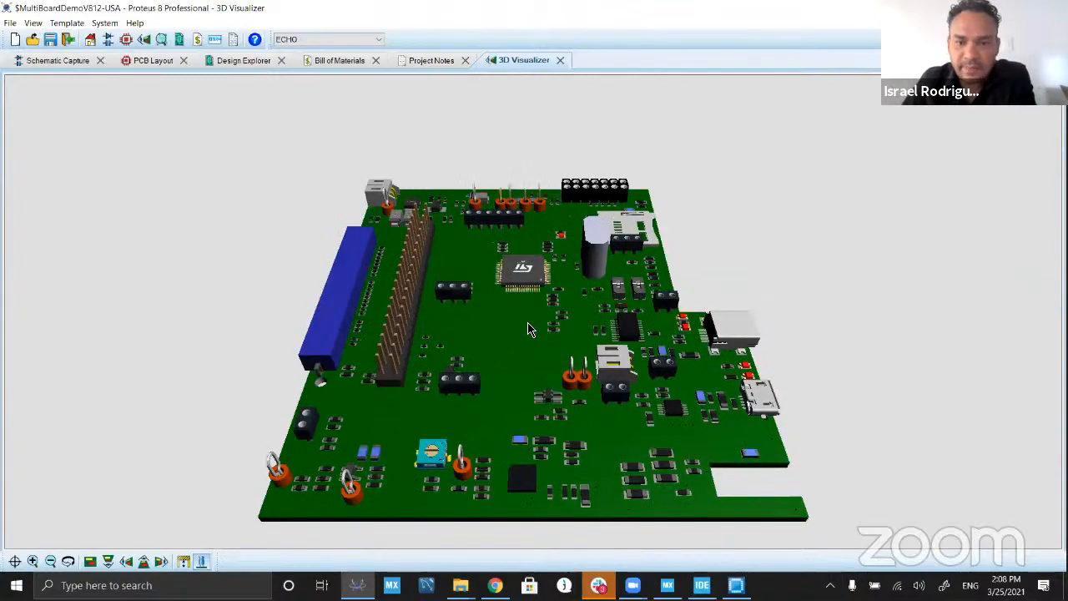
{"action": "scroll", "coordinate": [555, 336], "scroll_direction": "up", "scroll_amount": 5}
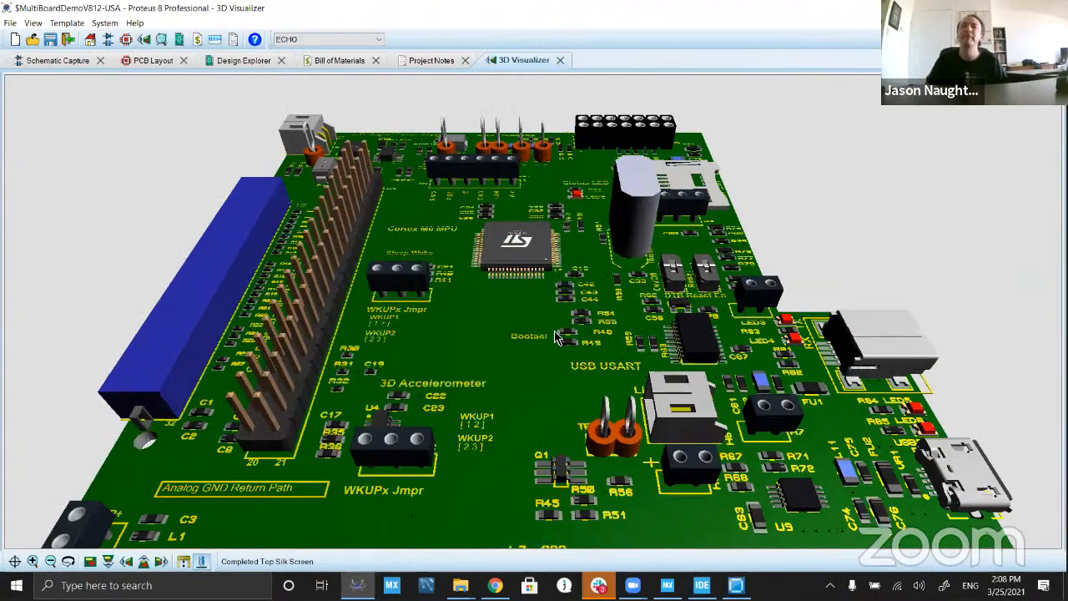
{"action": "scroll", "coordinate": [553, 336], "scroll_direction": "up", "scroll_amount": 3}
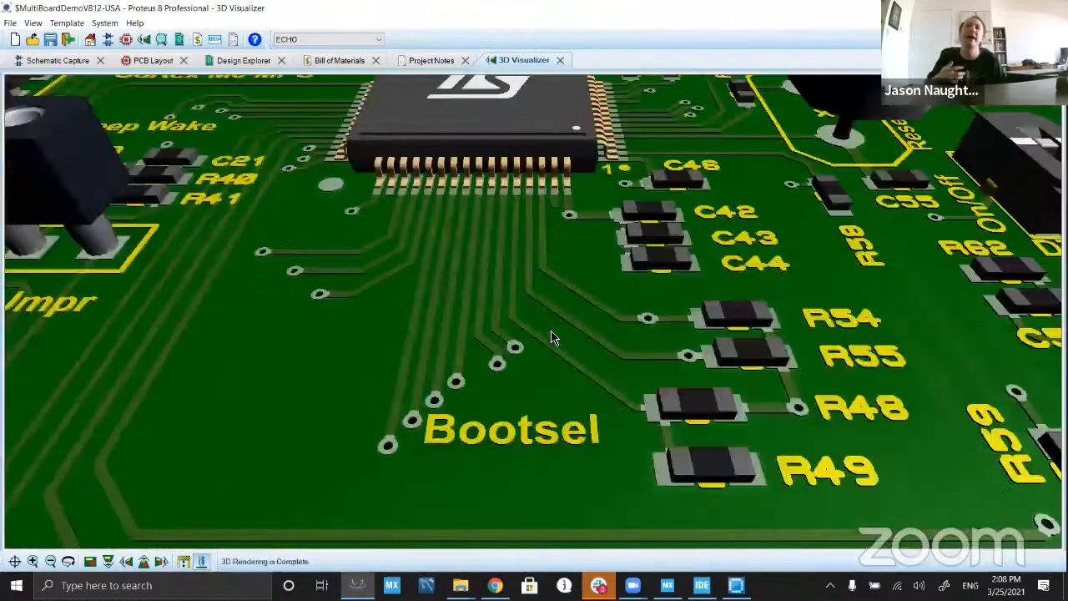
{"action": "scroll", "coordinate": [552, 336], "scroll_direction": "down", "scroll_amount": 5}
{"action": "scroll", "coordinate": [552, 336], "scroll_direction": "up", "scroll_amount": 4}
Step: Inspect the traces, header pins and ECHO lettering on the underside of the 3D board, and return to the PCB layout
{"action": "left_click_drag", "start_coordinate": [552, 337], "coordinate": [533, 250]}
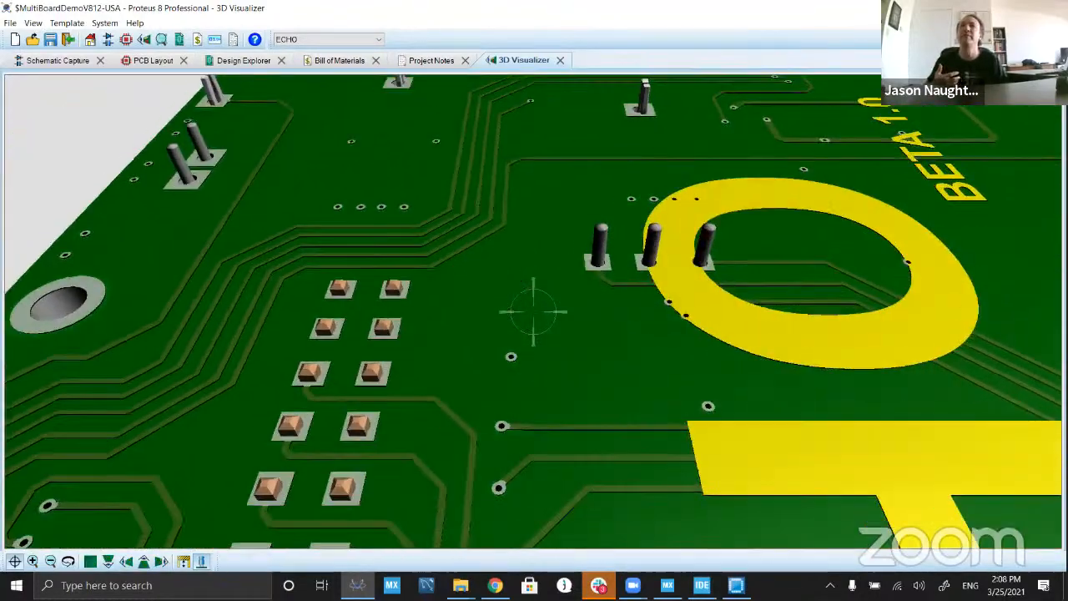
{"action": "scroll", "coordinate": [533, 311], "scroll_direction": "down", "scroll_amount": 3}
{"action": "left_click_drag", "start_coordinate": [533, 311], "coordinate": [533, 276]}
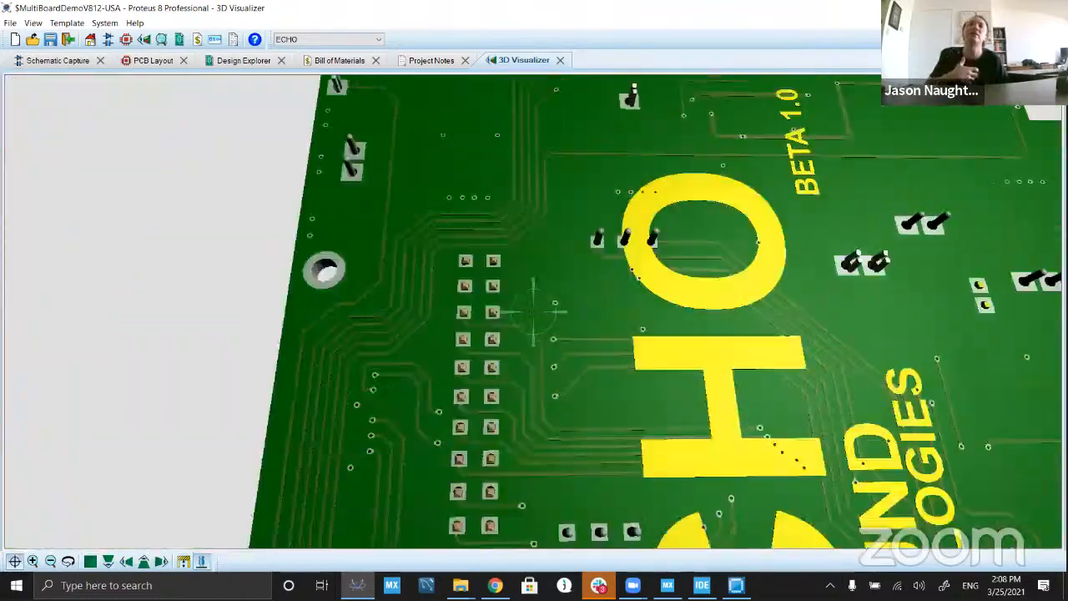
{"action": "scroll", "coordinate": [533, 311], "scroll_direction": "up", "scroll_amount": 4}
{"action": "scroll", "coordinate": [534, 311], "scroll_direction": "down", "scroll_amount": 1}
{"action": "scroll", "coordinate": [533, 311], "scroll_direction": "down", "scroll_amount": 3}
{"action": "right_click", "coordinate": [533, 311]}
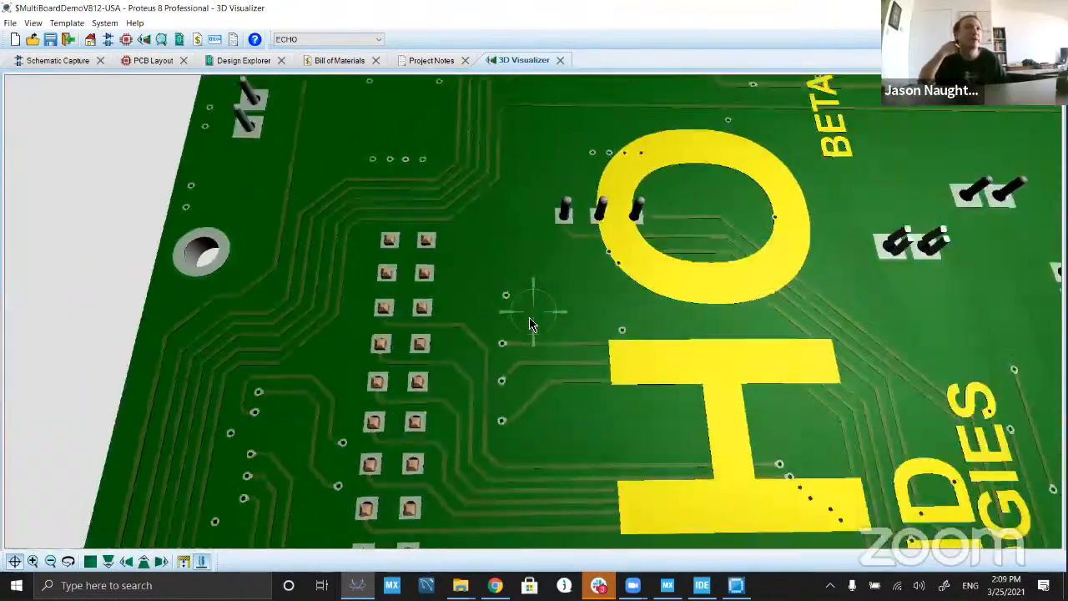
{"action": "left_click", "coordinate": [154, 61]}
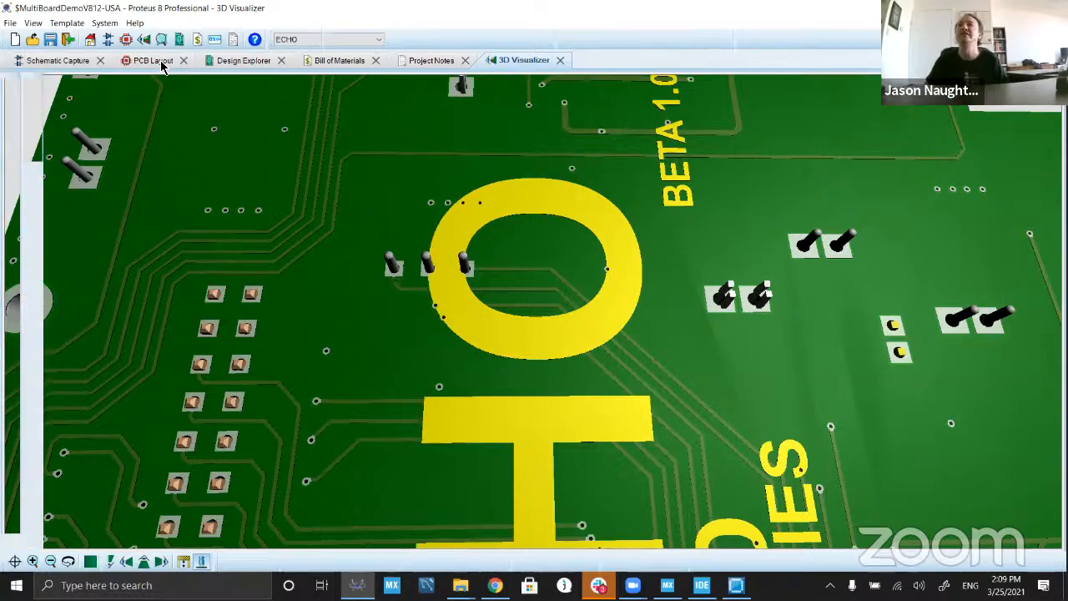
{"action": "left_click", "coordinate": [228, 22]}
{"action": "left_click", "coordinate": [258, 38]}
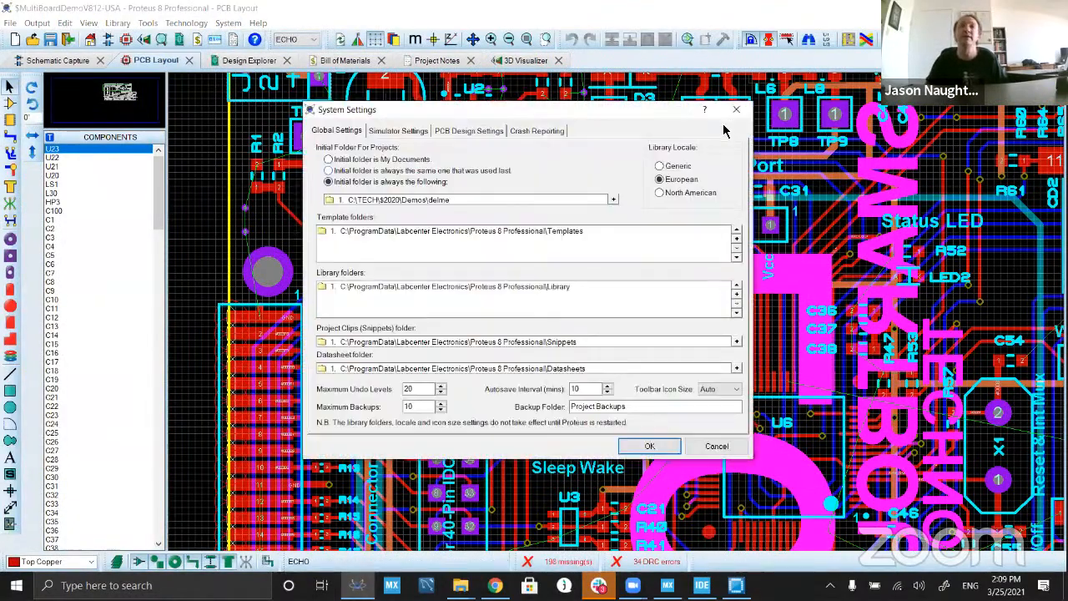
{"action": "left_click", "coordinate": [735, 114]}
Step: Set the PCB layout's graphics mode to Direct2D Graphics (Hardware Accelerated) in the display options
{"action": "left_click", "coordinate": [228, 23]}
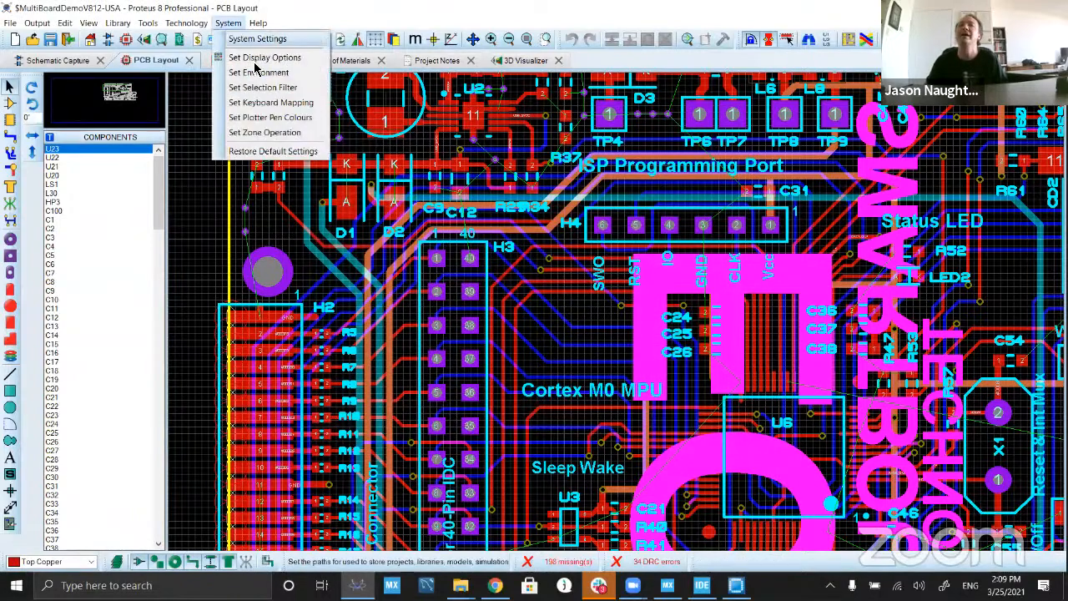
{"action": "left_click", "coordinate": [310, 58]}
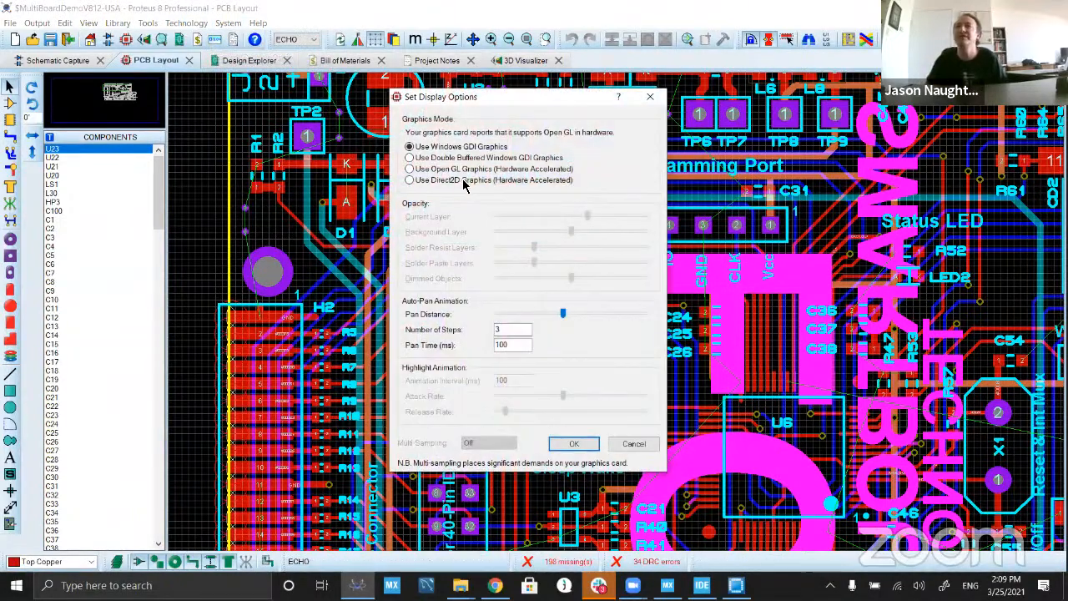
{"action": "left_click", "coordinate": [573, 443]}
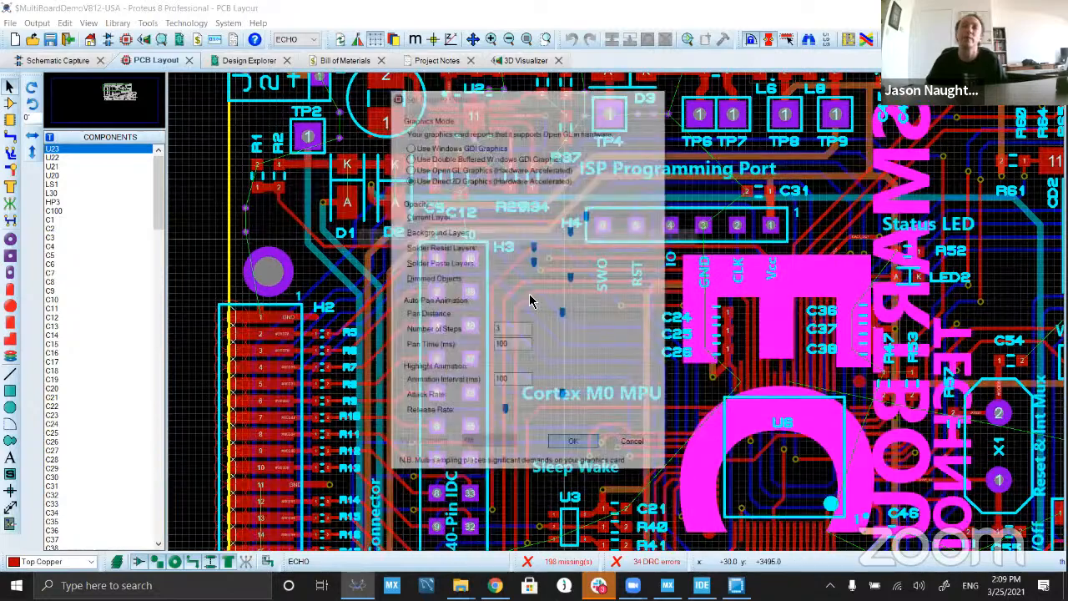
Step: Examine how the ECHO layout redraws under Direct2D at close and overview zoom levels, including the traces around header H3
{"action": "left_click", "coordinate": [529, 322]}
{"action": "scroll", "coordinate": [621, 317], "scroll_direction": "down", "scroll_amount": 3}
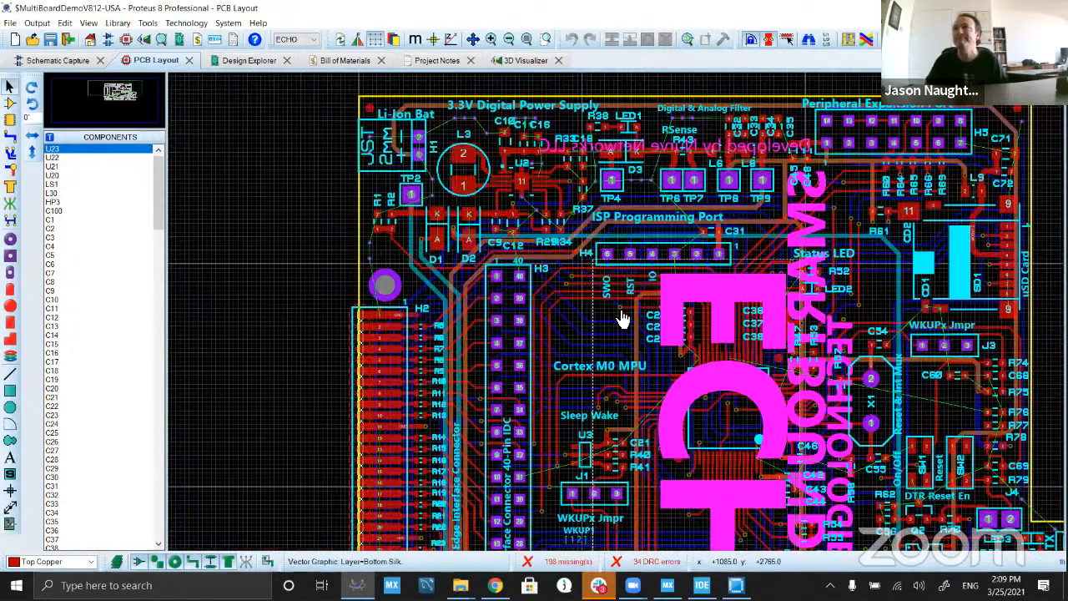
{"action": "scroll", "coordinate": [621, 317], "scroll_direction": "up", "scroll_amount": 3}
{"action": "scroll", "coordinate": [615, 317], "scroll_direction": "down", "scroll_amount": 2}
{"action": "scroll", "coordinate": [615, 317], "scroll_direction": "up", "scroll_amount": 1}
{"action": "scroll", "coordinate": [615, 317], "scroll_direction": "down", "scroll_amount": 2}
{"action": "scroll", "coordinate": [615, 317], "scroll_direction": "up", "scroll_amount": 2}
{"action": "scroll", "coordinate": [615, 317], "scroll_direction": "down", "scroll_amount": 2}
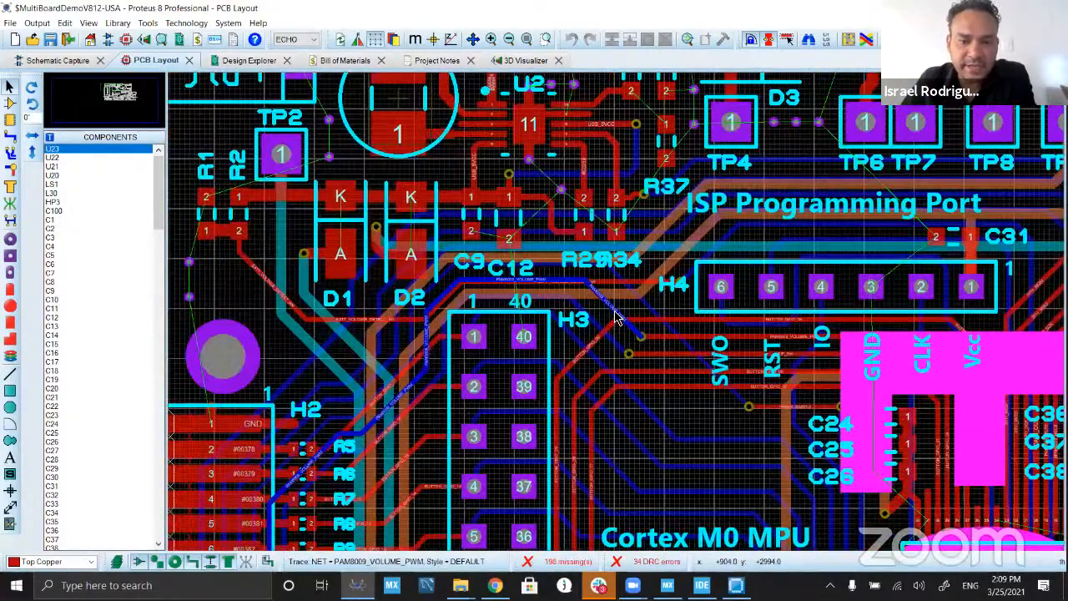
{"action": "scroll", "coordinate": [614, 317], "scroll_direction": "up", "scroll_amount": 1}
{"action": "scroll", "coordinate": [615, 317], "scroll_direction": "down", "scroll_amount": 3}
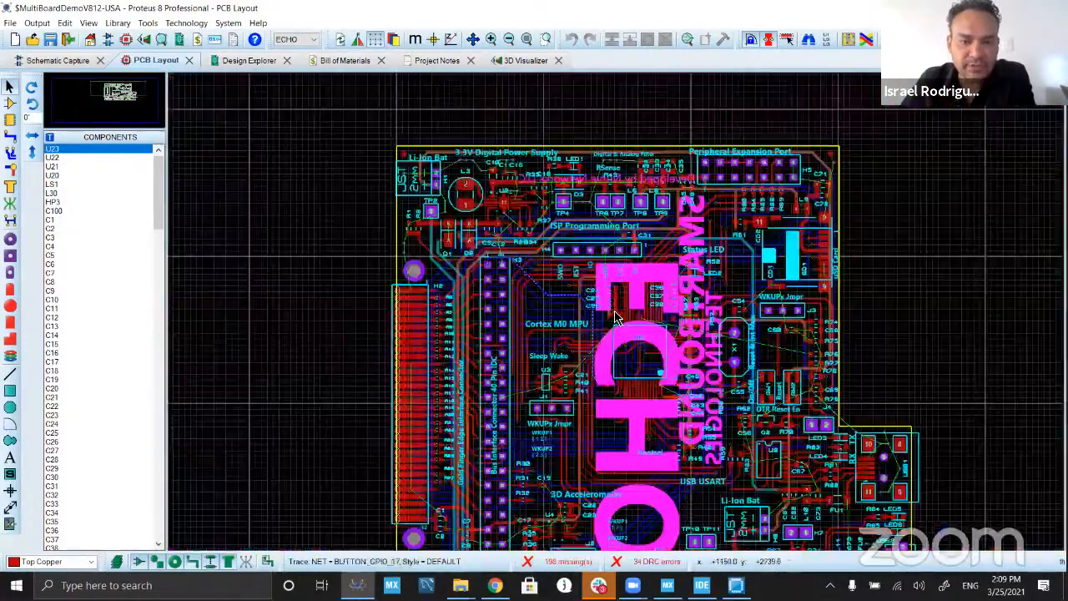
{"action": "scroll", "coordinate": [644, 335], "scroll_direction": "up", "scroll_amount": 4}
{"action": "scroll", "coordinate": [617, 317], "scroll_direction": "down", "scroll_amount": 2}
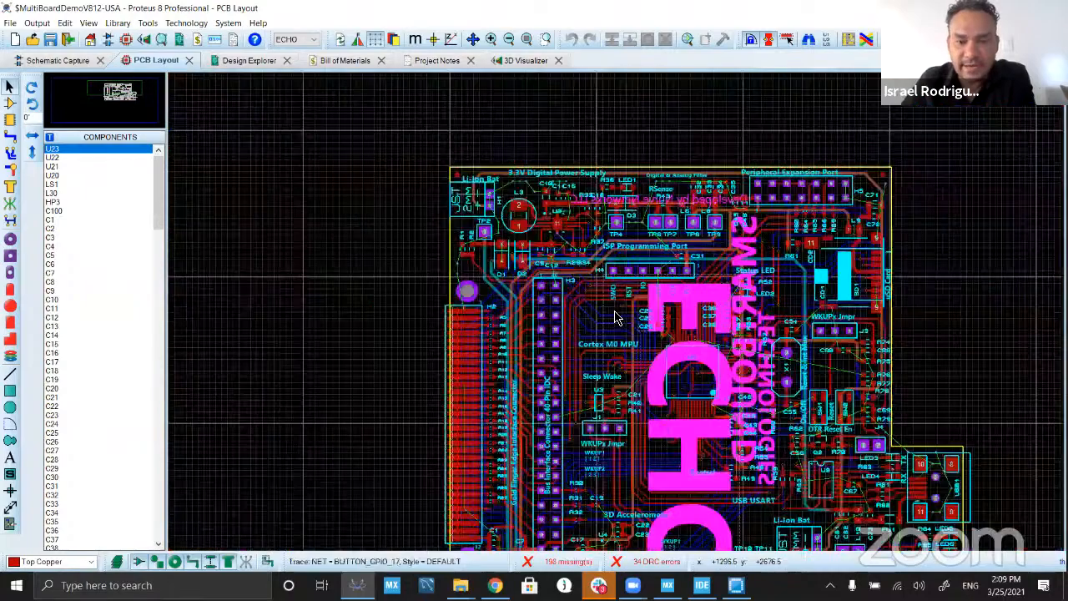
{"action": "scroll", "coordinate": [615, 317], "scroll_direction": "up", "scroll_amount": 4}
{"action": "scroll", "coordinate": [617, 311], "scroll_direction": "down", "scroll_amount": 3}
{"action": "scroll", "coordinate": [615, 306], "scroll_direction": "up", "scroll_amount": 6}
{"action": "scroll", "coordinate": [586, 294], "scroll_direction": "down", "scroll_amount": 1}
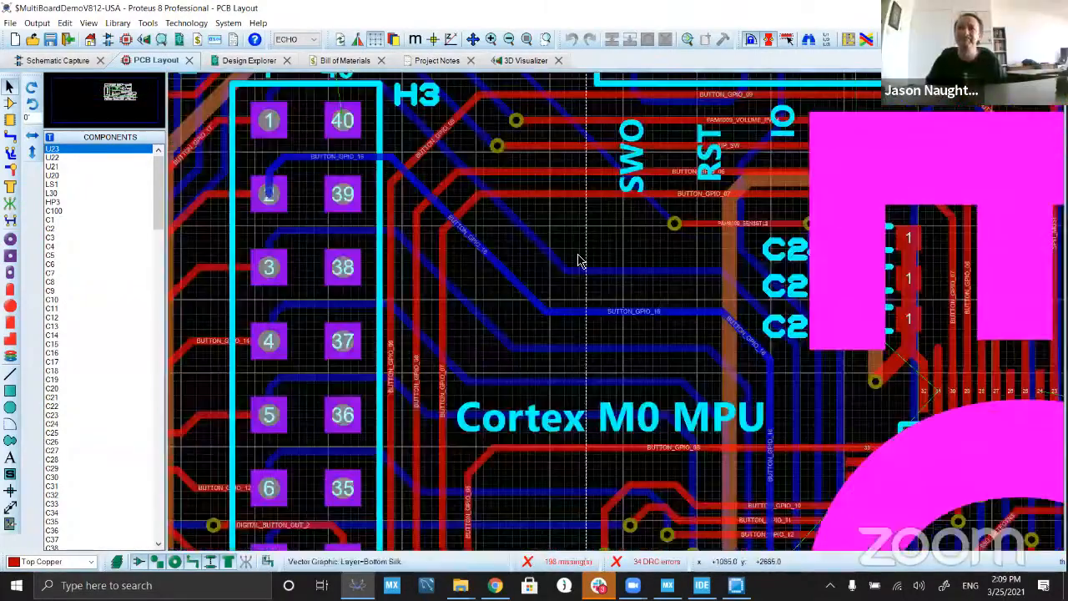
Step: Return to the 3D view of the ECHO board
{"action": "left_click", "coordinate": [355, 64]}
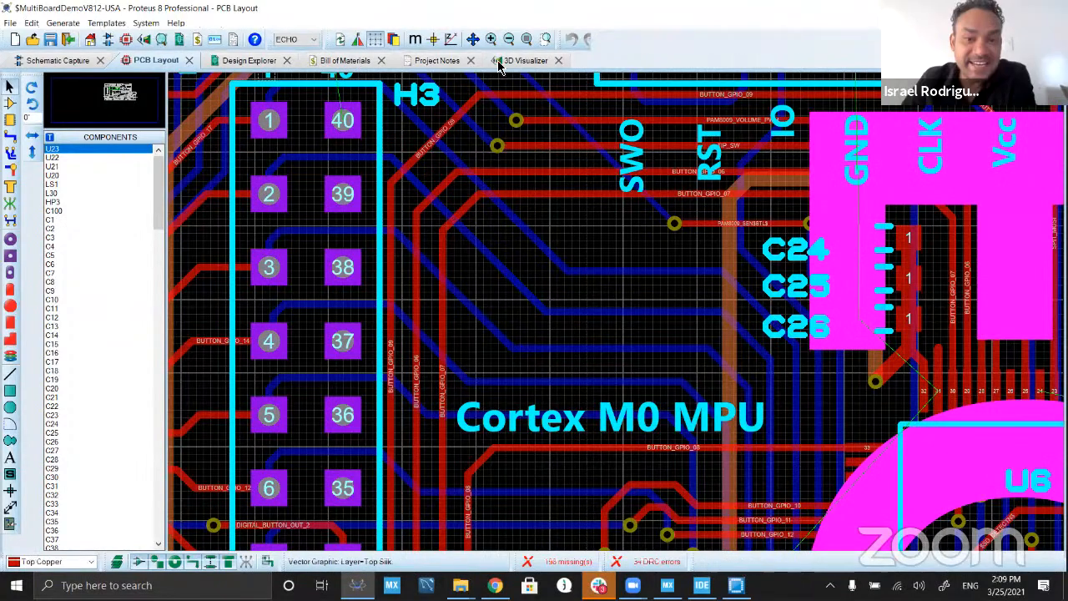
{"action": "left_click", "coordinate": [511, 64]}
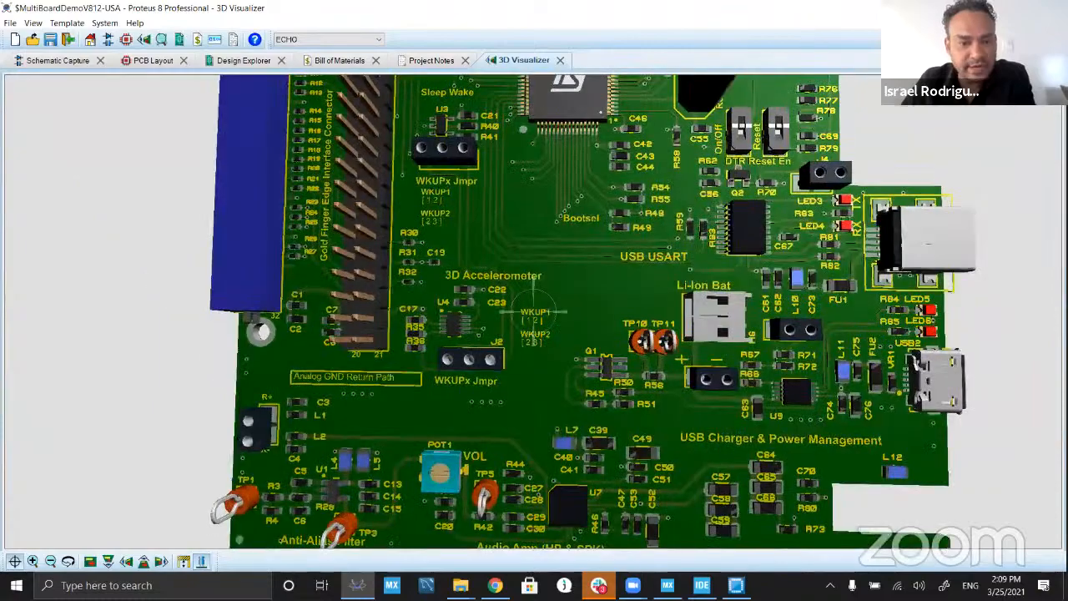
Step: Inspect the 3D board around the Bootsel traces, the Cortex M0 MPU and the ISP programming port at different zoom levels
{"action": "scroll", "coordinate": [534, 311], "scroll_direction": "up", "scroll_amount": 4}
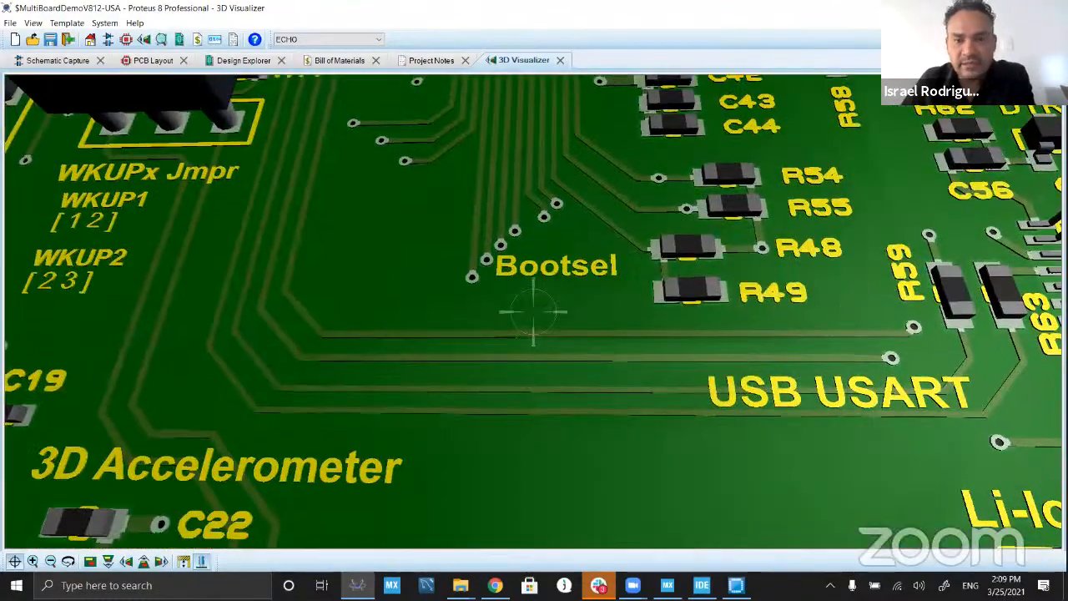
{"action": "scroll", "coordinate": [534, 312], "scroll_direction": "down", "scroll_amount": 4}
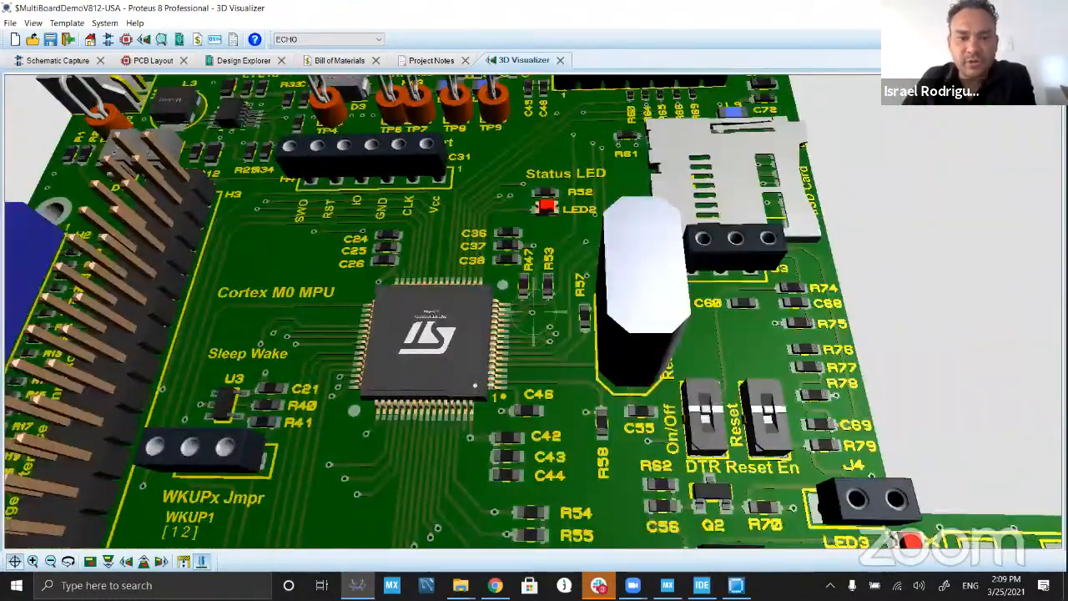
{"action": "scroll", "coordinate": [534, 312], "scroll_direction": "down", "scroll_amount": 1}
{"action": "right_click", "coordinate": [534, 312]}
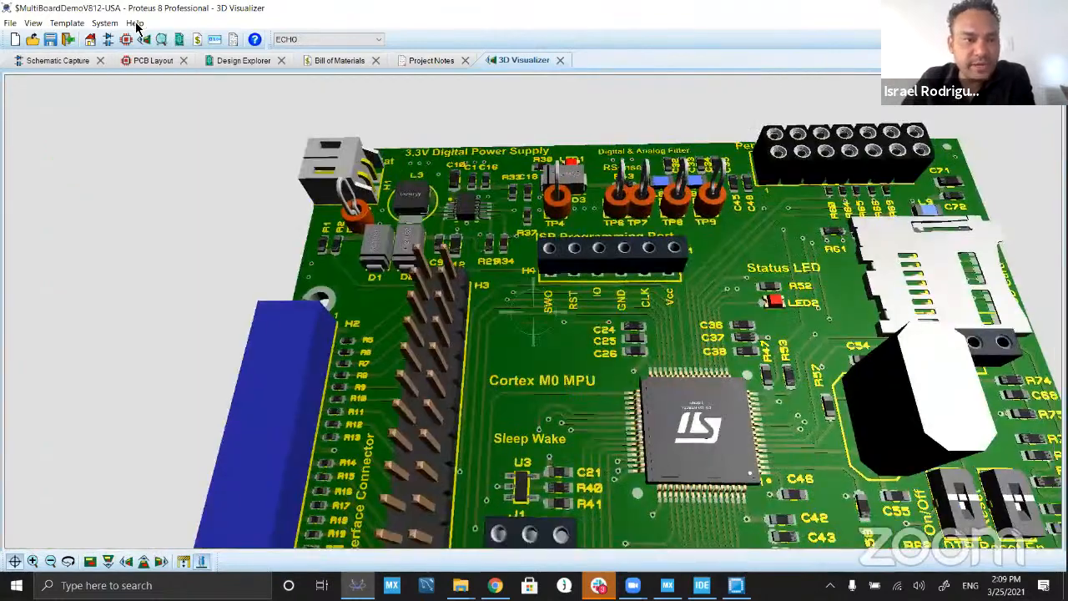
Step: Return to the ECHO board's PCB layout
{"action": "left_click", "coordinate": [146, 64]}
{"action": "left_click", "coordinate": [228, 23]}
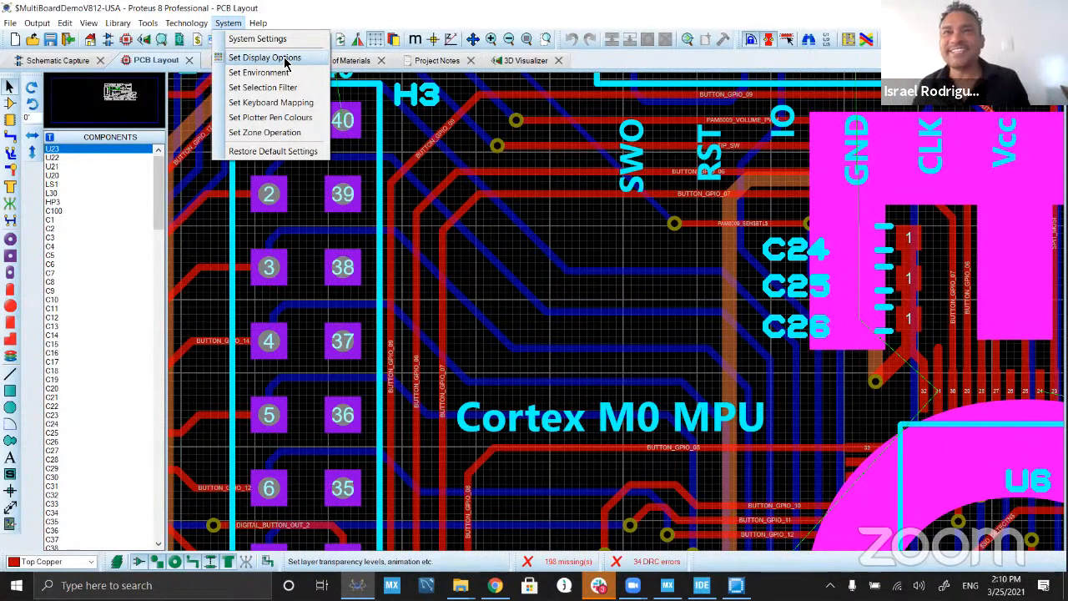
{"action": "left_click", "coordinate": [579, 234]}
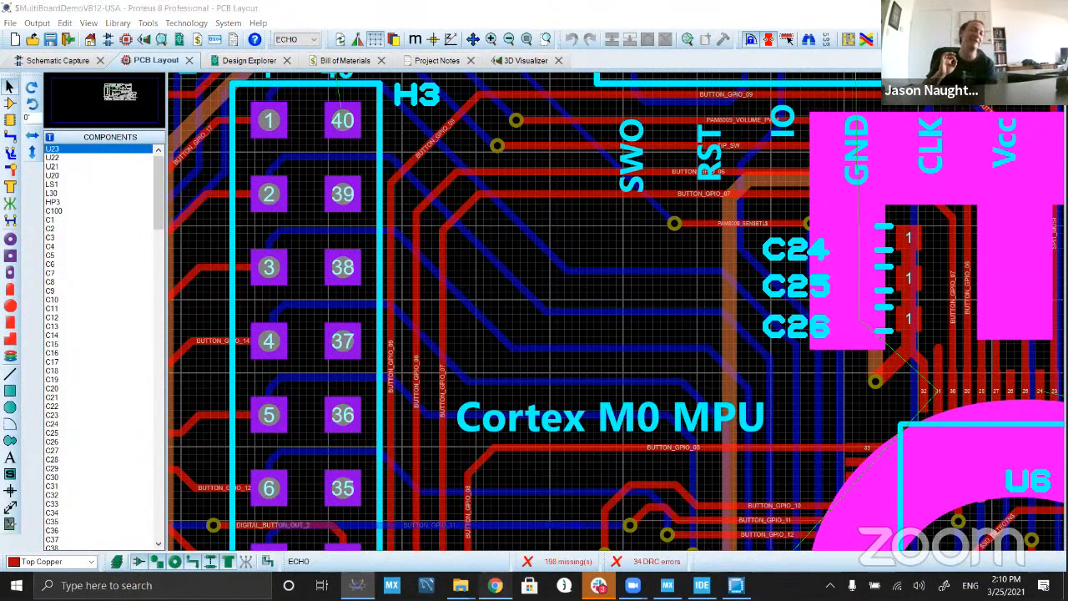
Step: Switch to Chrome and present the Seminario Proteus New 8.12 slides full screen from the Thank You slide
{"action": "left_click", "coordinate": [495, 584]}
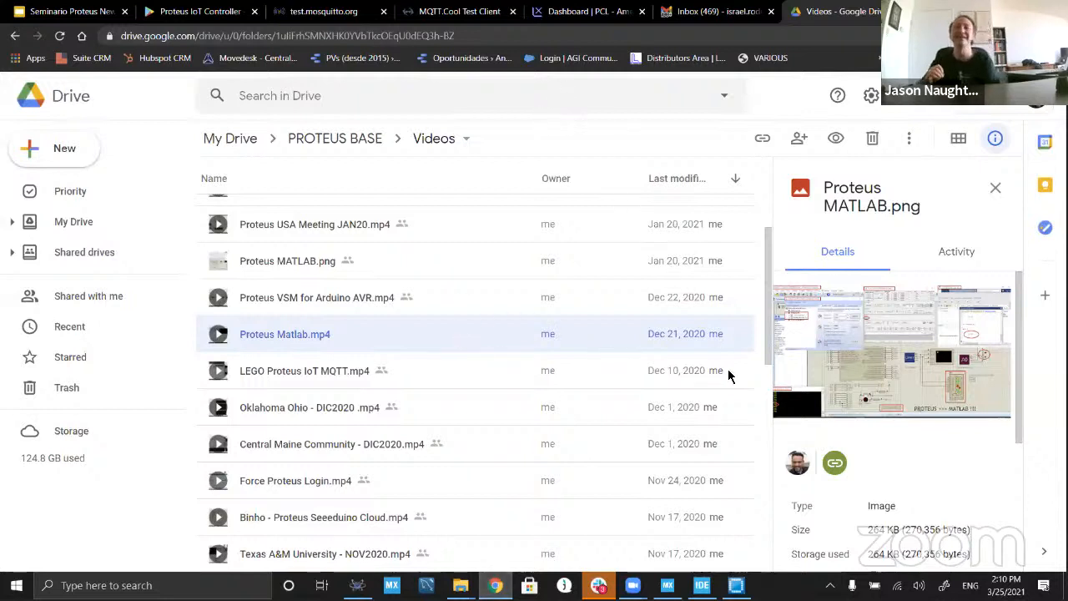
{"action": "left_click", "coordinate": [71, 12]}
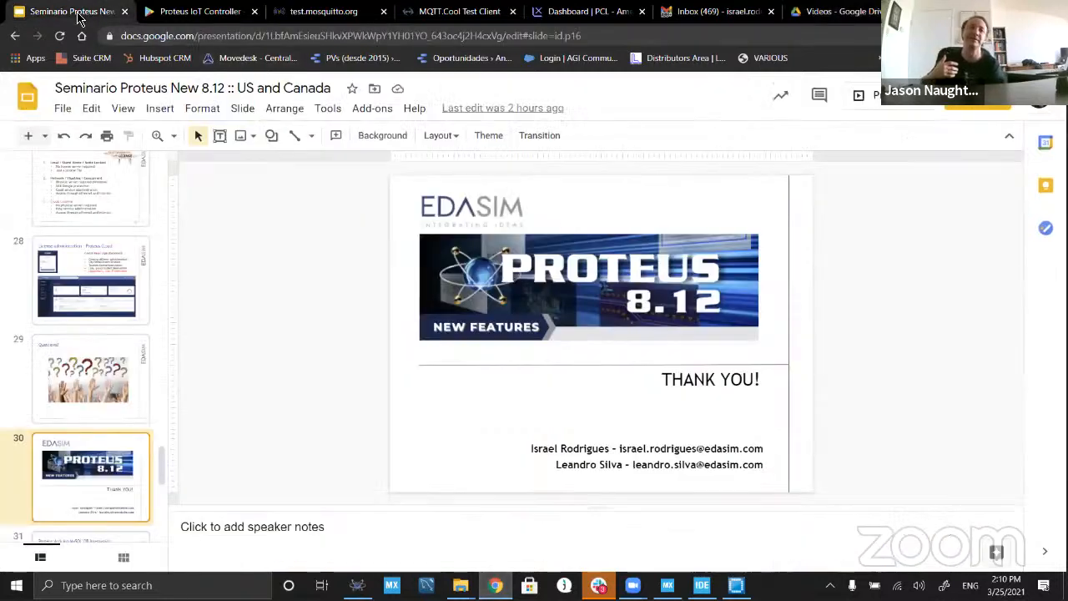
{"action": "left_click", "coordinate": [903, 108]}
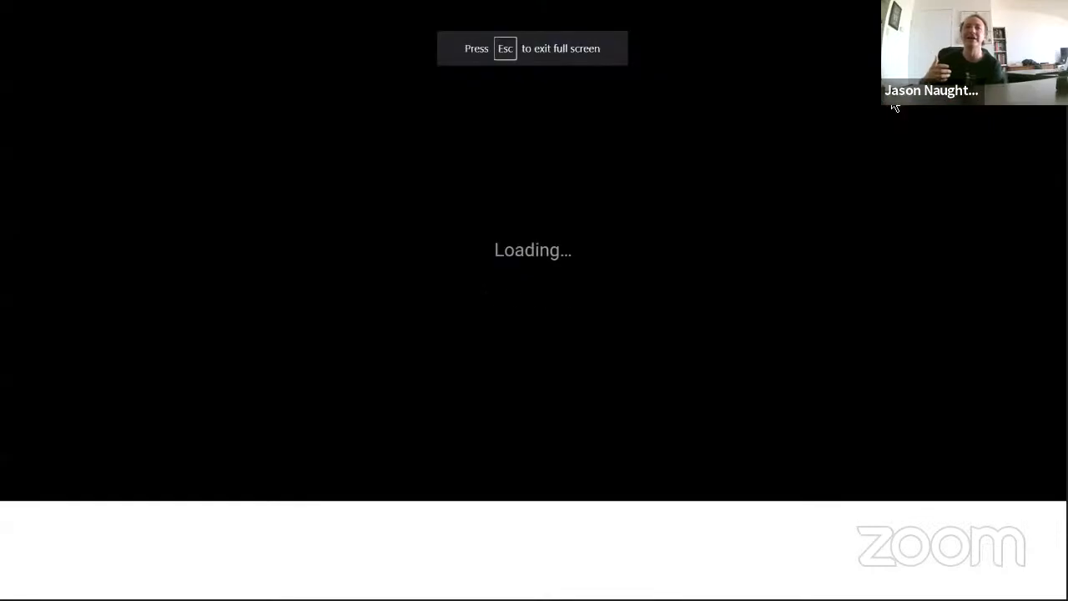